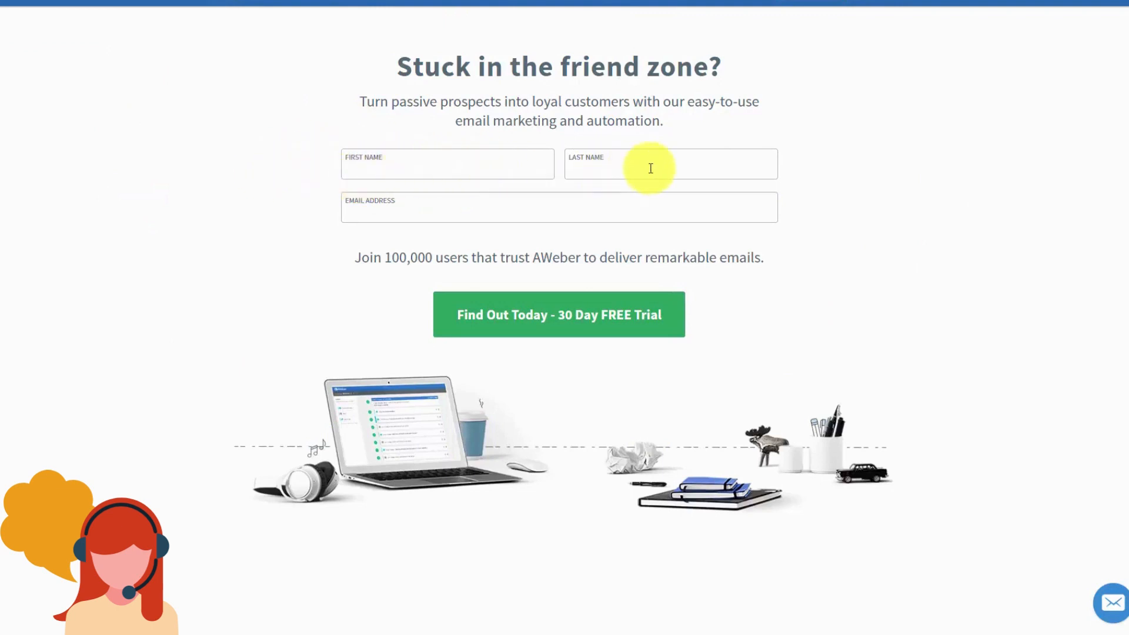
Step: Open the free-trial pricing page and scroll down to the Start Your Free Trial billing fields
{"action": "left_click", "coordinate": [517, 315]}
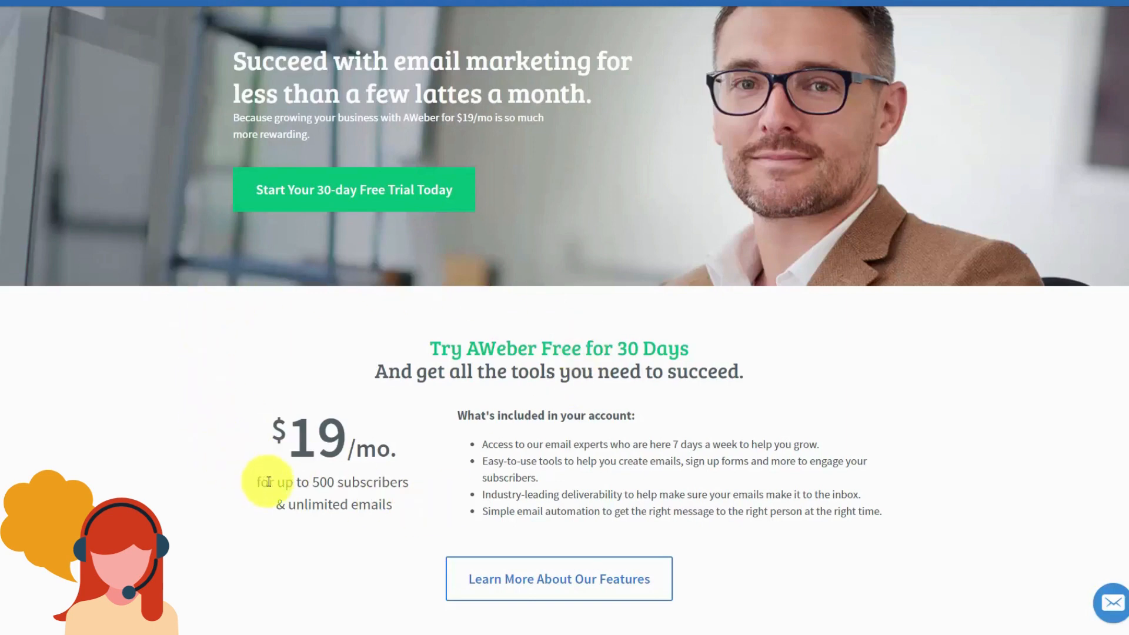
{"action": "scroll", "coordinate": [268, 482], "scroll_direction": "down", "scroll_amount": 10}
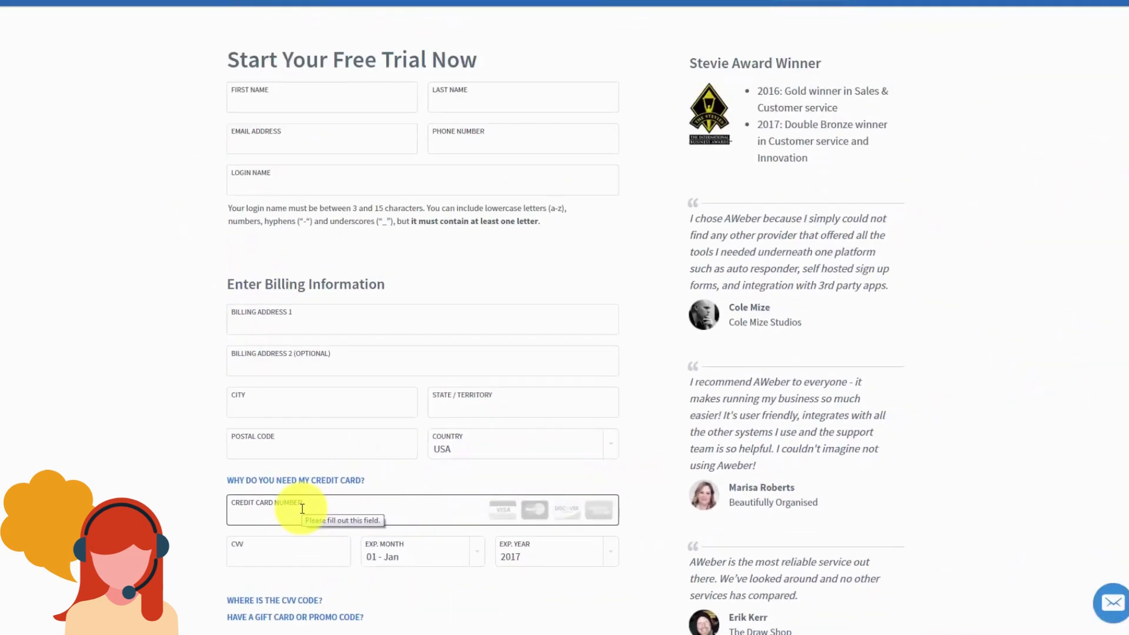
Step: Scroll past the Prepay and save plans and open the full Service Agreement
{"action": "scroll", "coordinate": [302, 509], "scroll_direction": "down", "scroll_amount": 10}
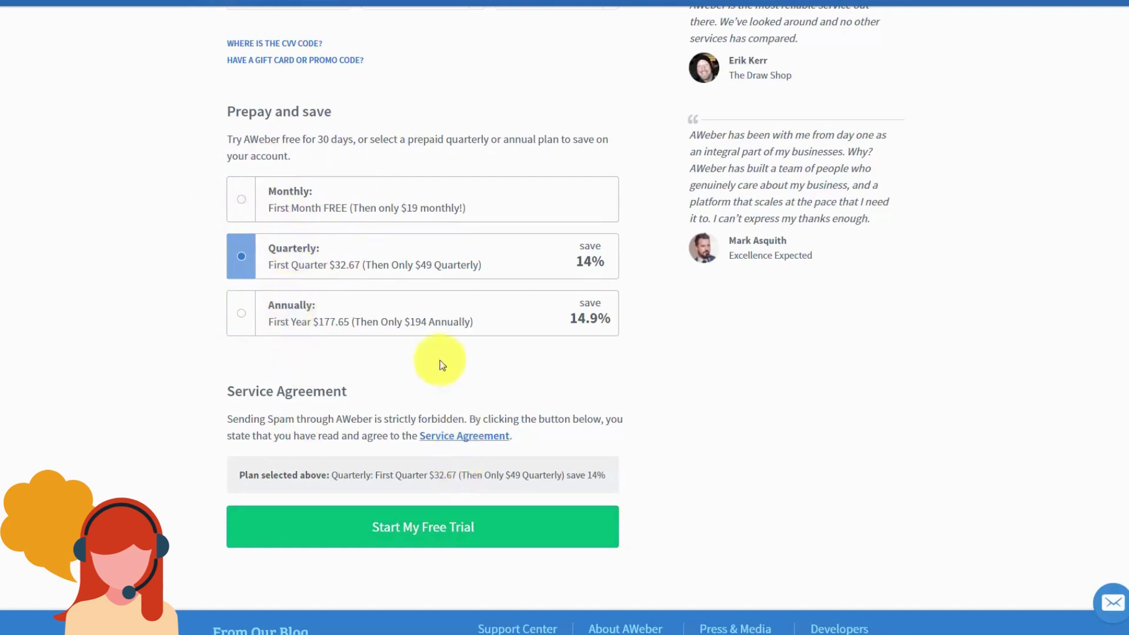
{"action": "left_click", "coordinate": [432, 445]}
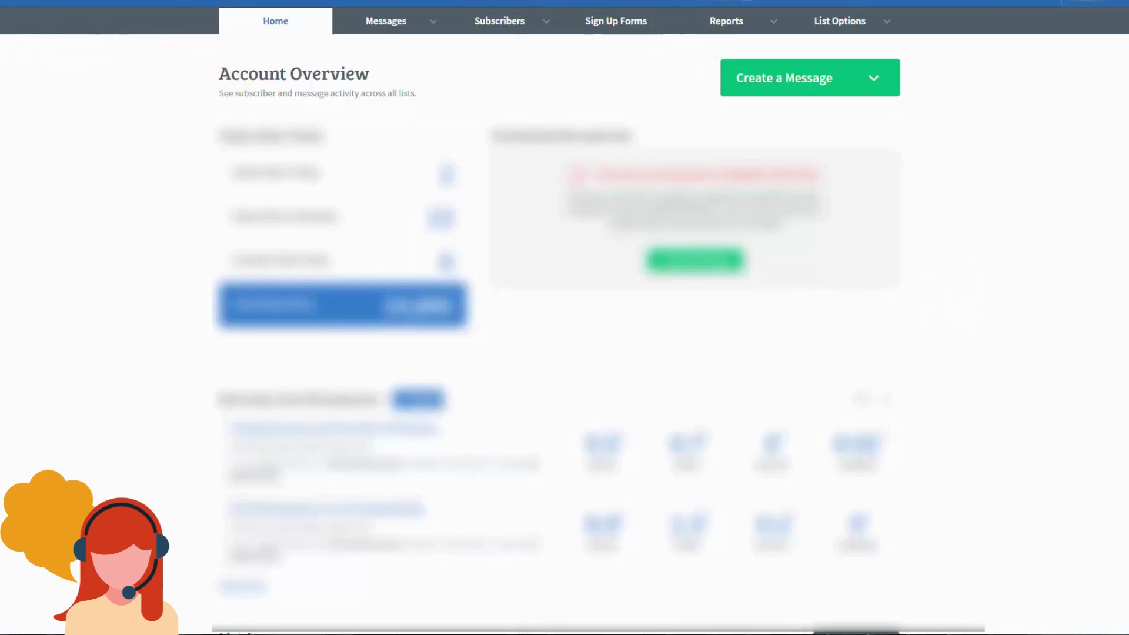
Step: Go to Manage Lists under List Options and begin a new list with Create A List
{"action": "left_click", "coordinate": [904, 2]}
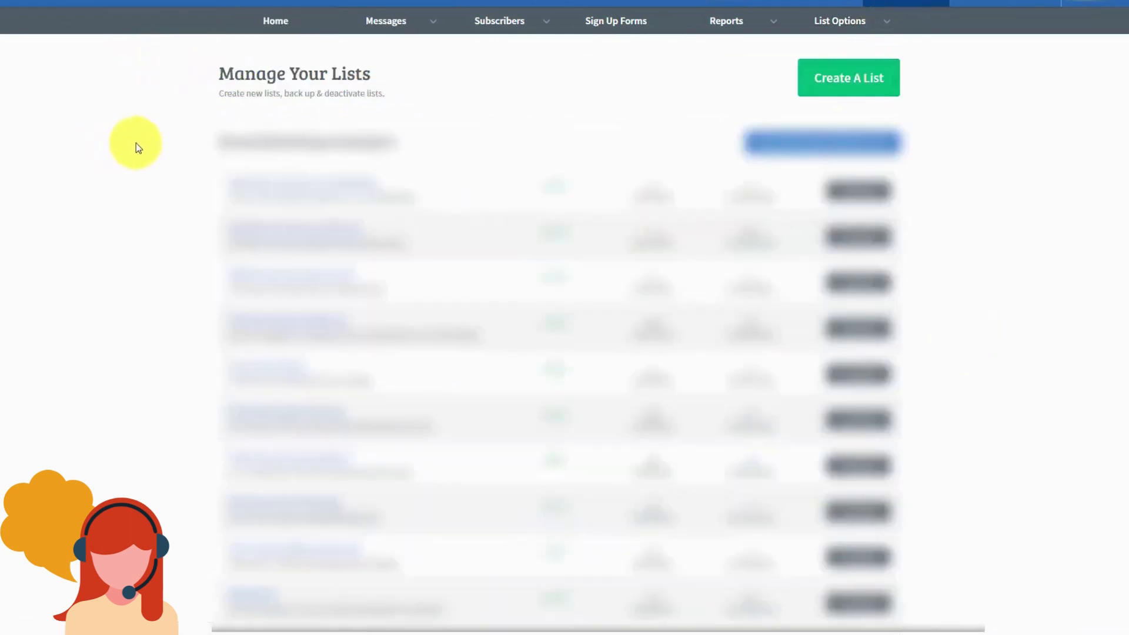
{"action": "left_click", "coordinate": [825, 86]}
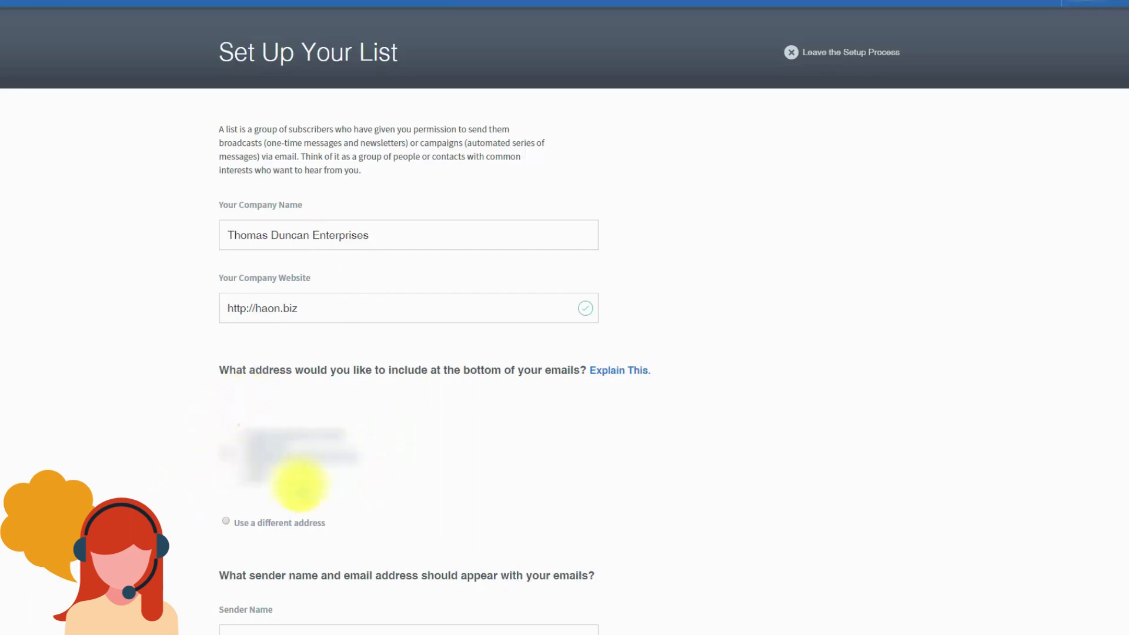
Step: Use a different footer address, fill in the sender name and email, and proceed to list description
{"action": "left_click", "coordinate": [226, 524]}
{"action": "scroll", "coordinate": [433, 484], "scroll_direction": "down", "scroll_amount": 5}
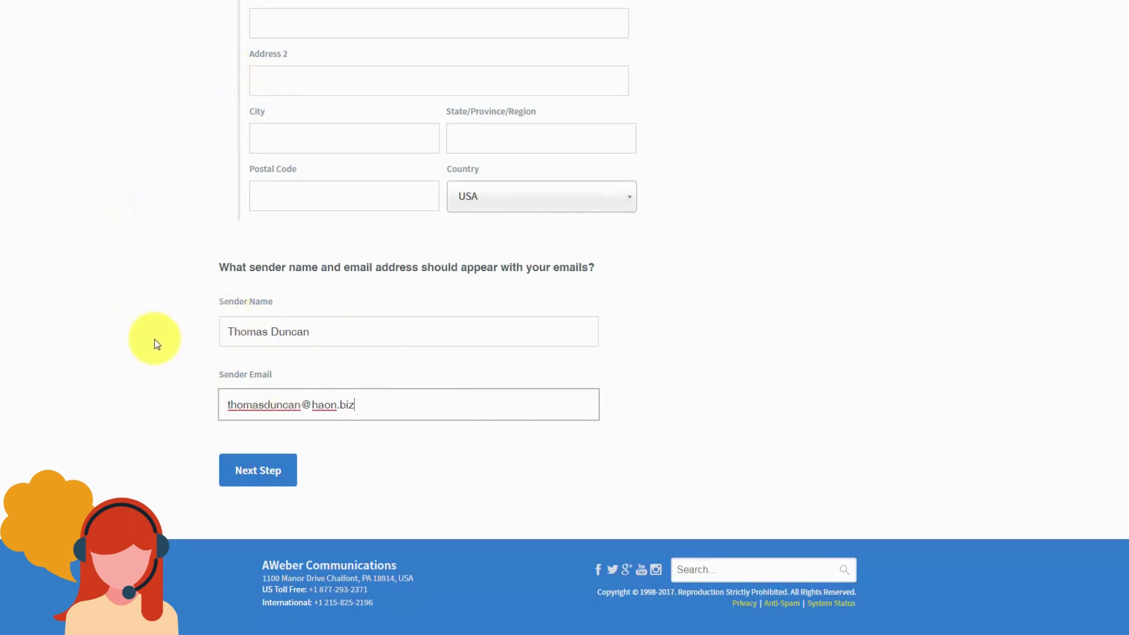
{"action": "left_click", "coordinate": [272, 482]}
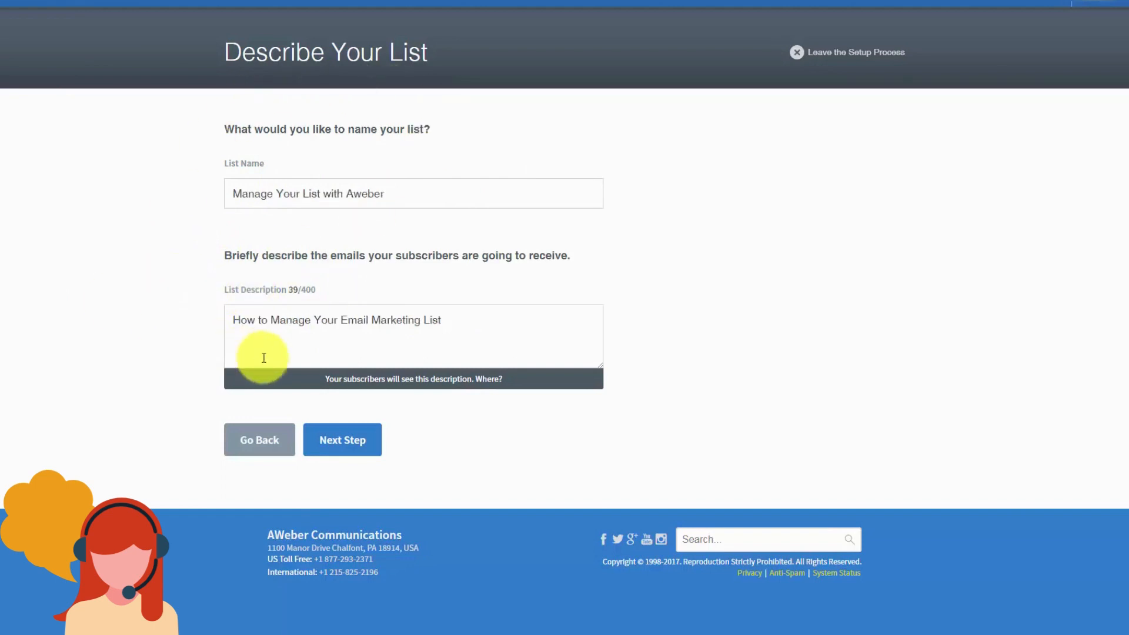
Step: Submit list name 'Manage Your List with Aweber' and its description to reach confirmation settings
{"action": "left_click", "coordinate": [341, 451]}
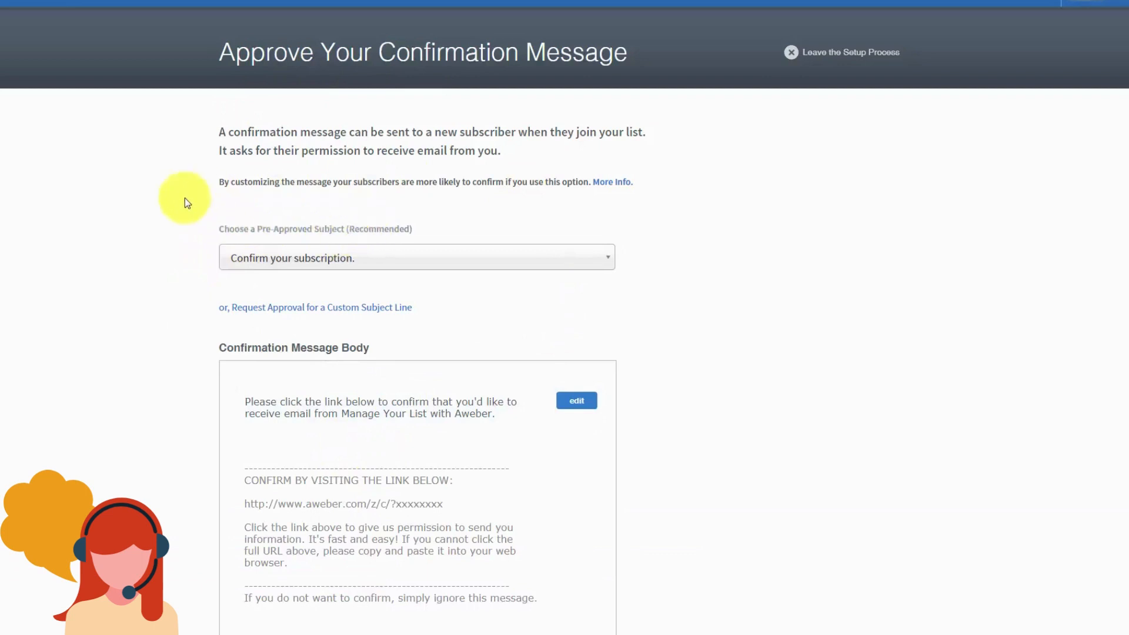
{"action": "left_click", "coordinate": [588, 267]}
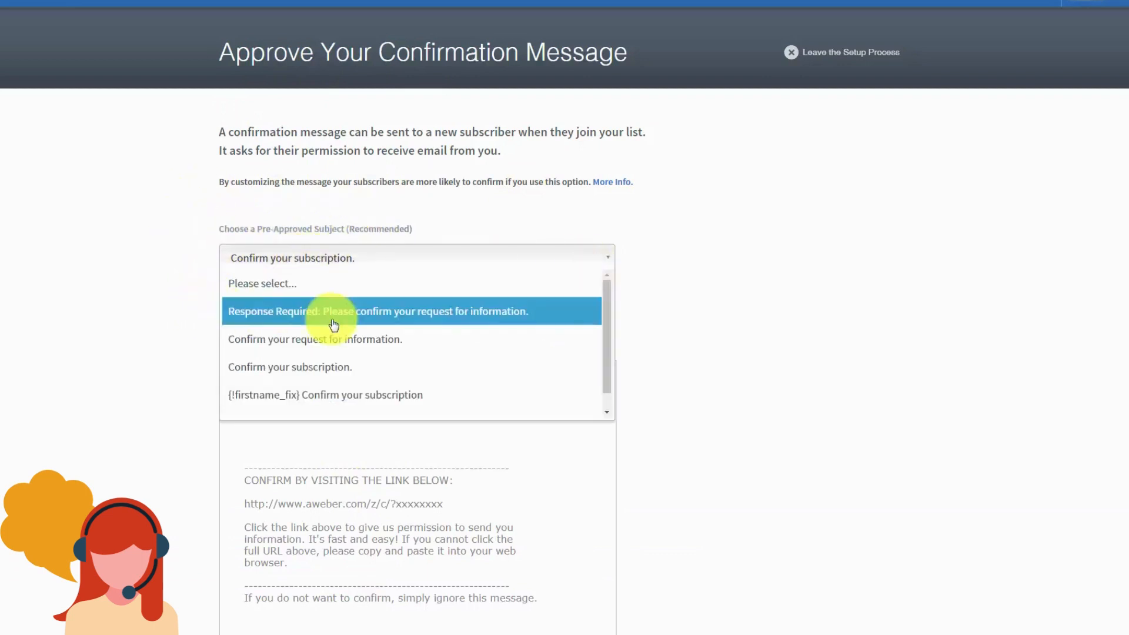
{"action": "left_click", "coordinate": [175, 229]}
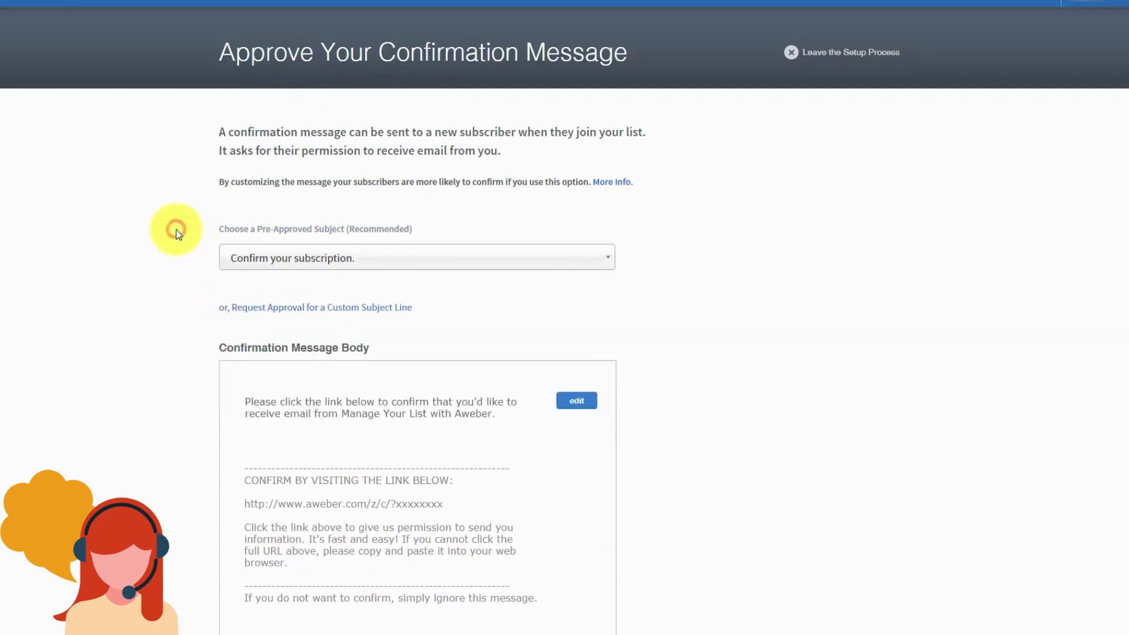
{"action": "left_click", "coordinate": [323, 307]}
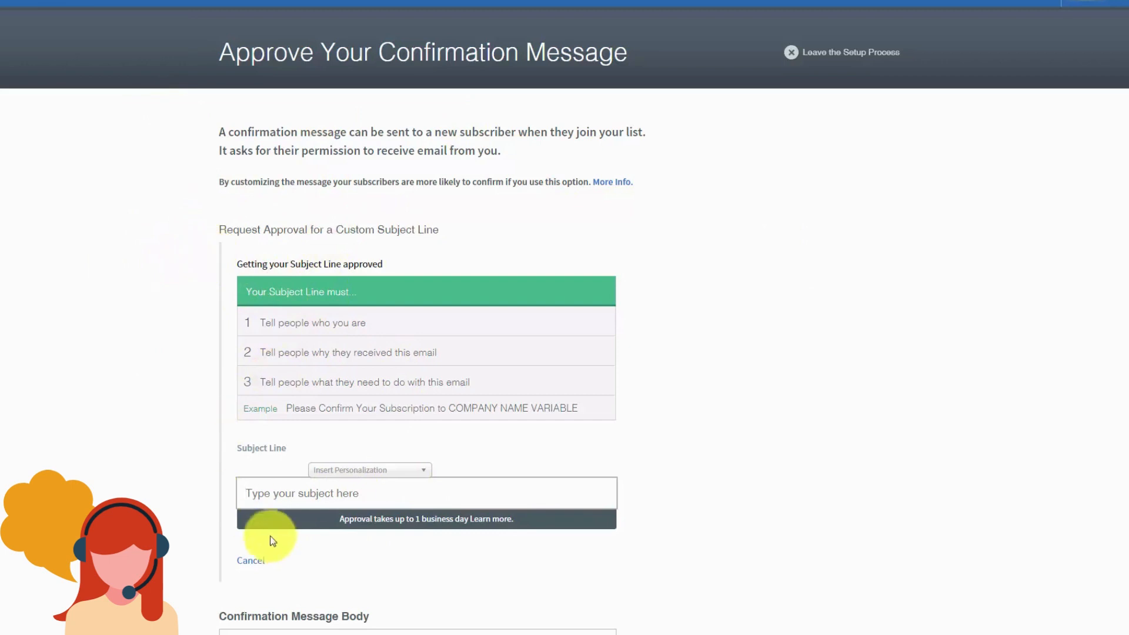
{"action": "left_click", "coordinate": [247, 560]}
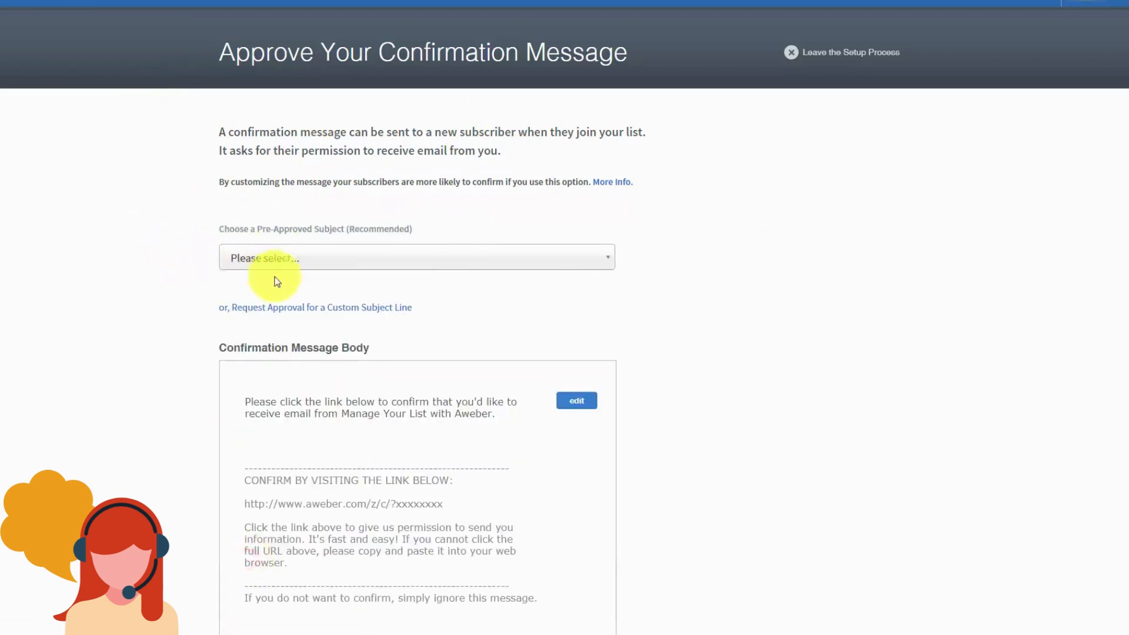
{"action": "left_click", "coordinate": [444, 259]}
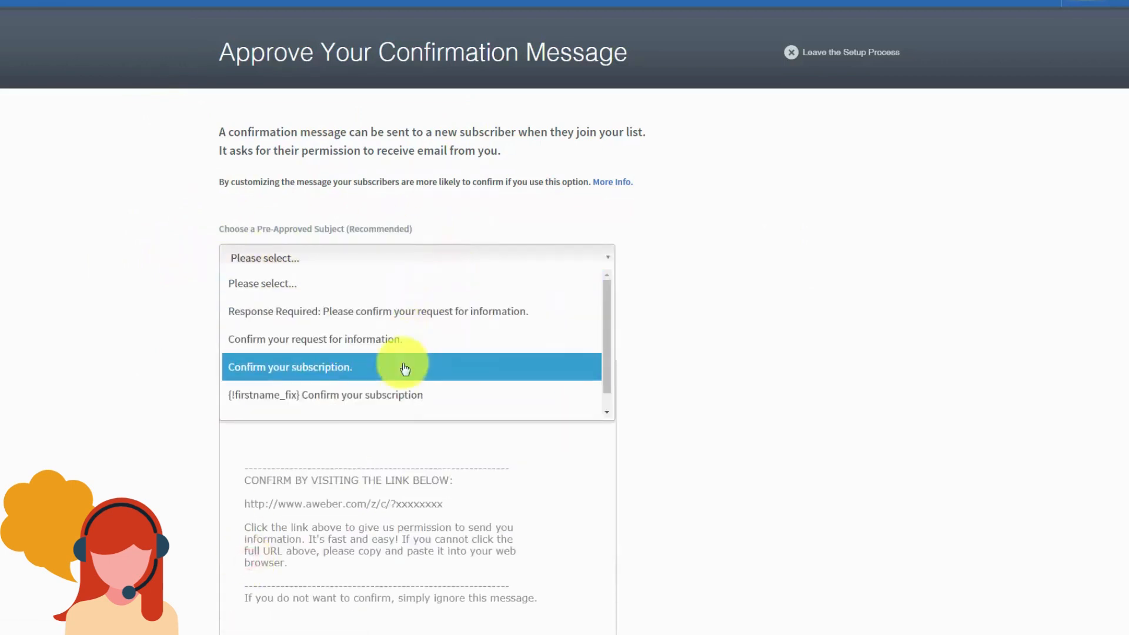
{"action": "left_click", "coordinate": [405, 369]}
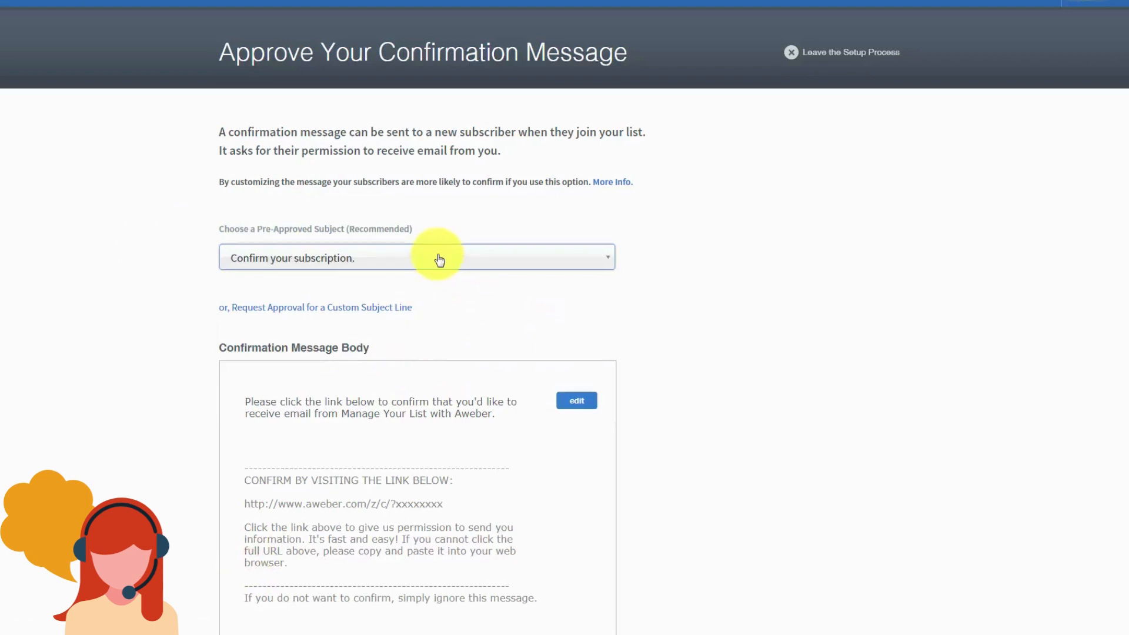
{"action": "scroll", "coordinate": [438, 259], "scroll_direction": "down", "scroll_amount": 1}
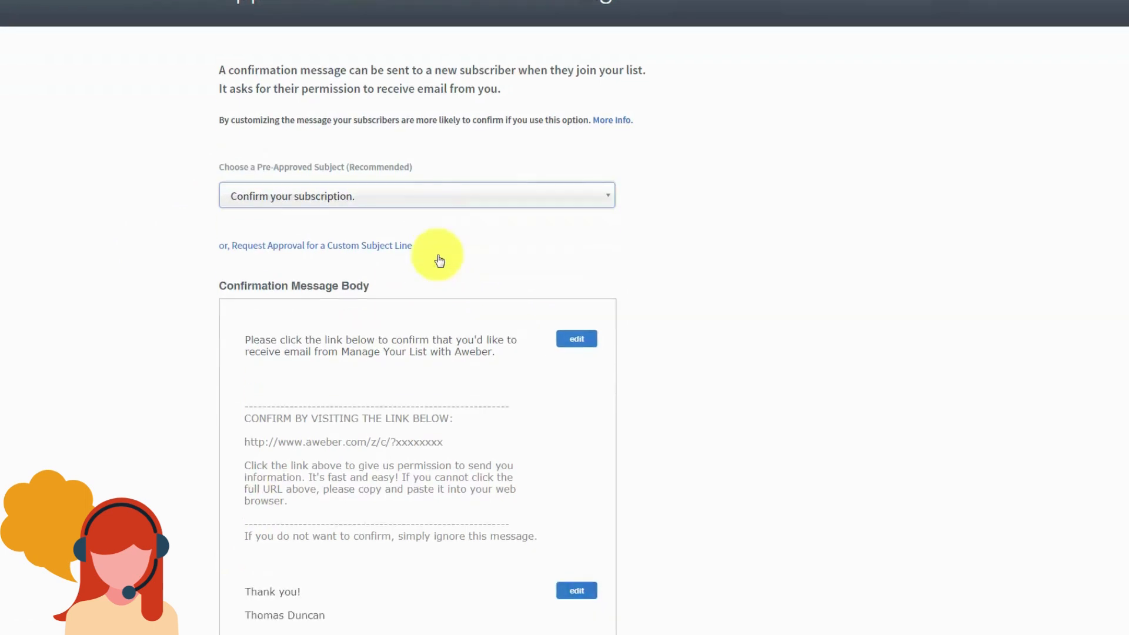
Step: Make the opening paragraph editable and insert the {!firstname} personalization field
{"action": "left_click", "coordinate": [576, 340]}
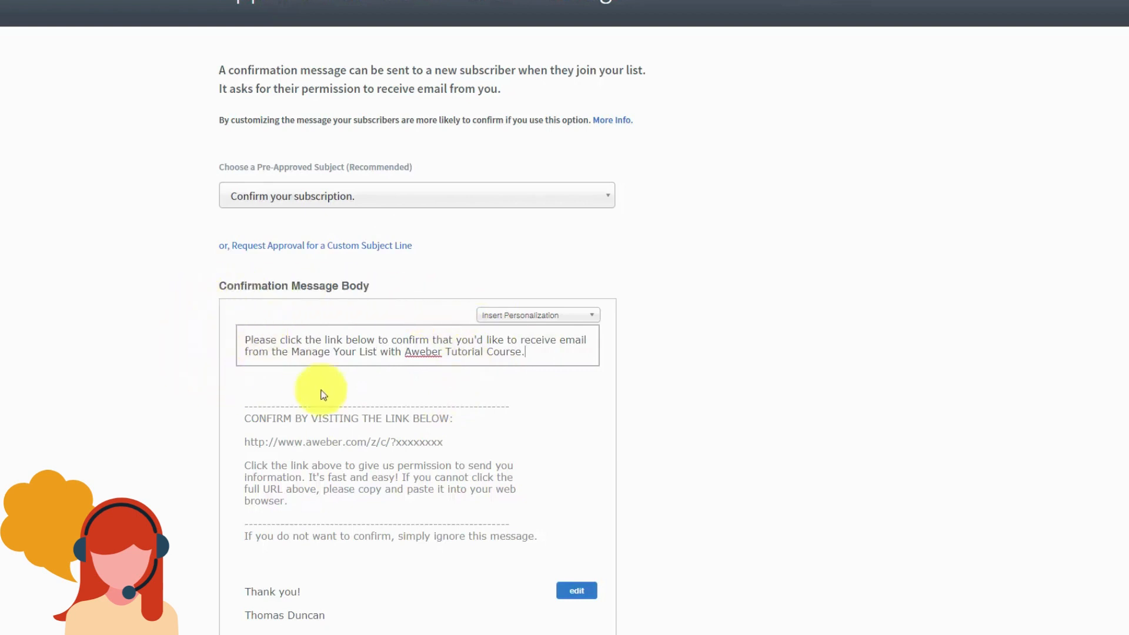
{"action": "left_click", "coordinate": [592, 319]}
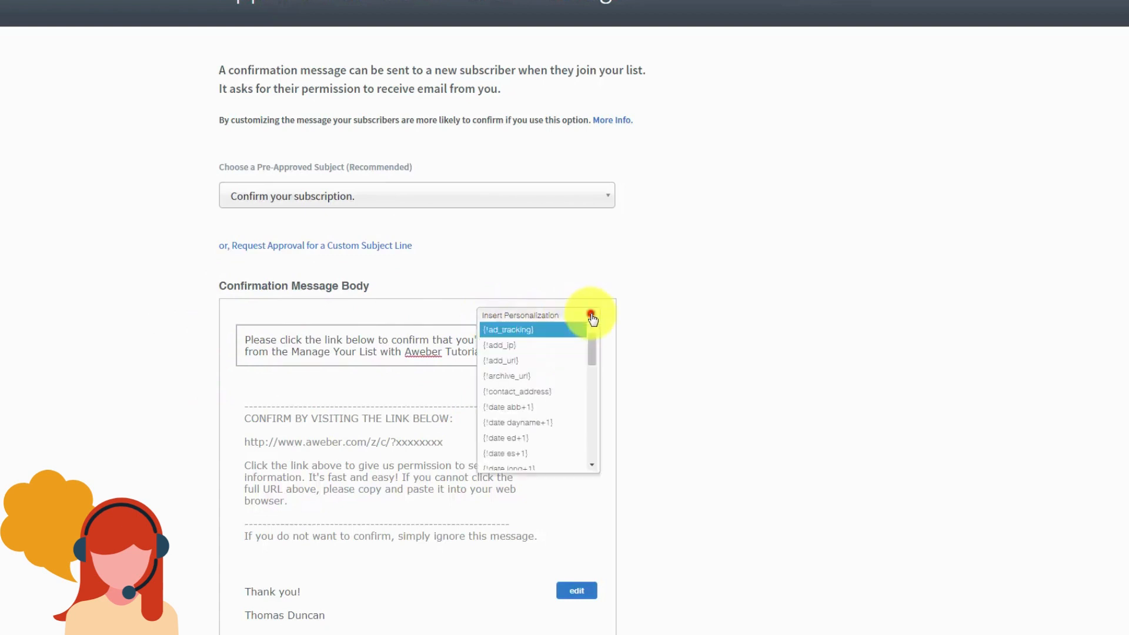
{"action": "scroll", "coordinate": [575, 345], "scroll_direction": "down", "scroll_amount": 3}
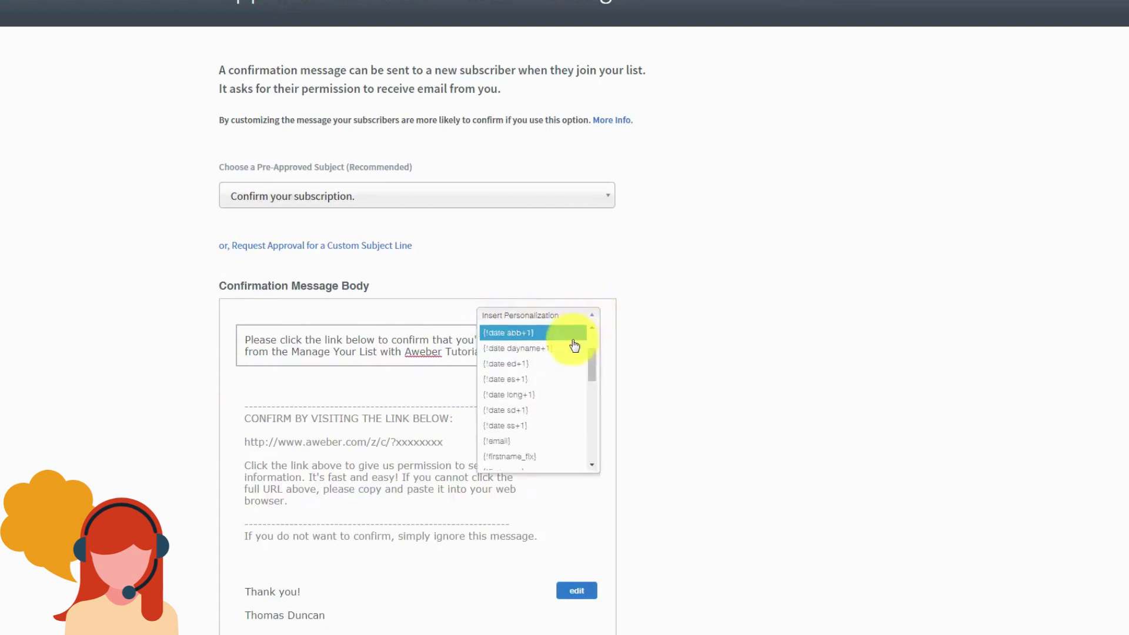
{"action": "scroll", "coordinate": [573, 349], "scroll_direction": "down", "scroll_amount": 2}
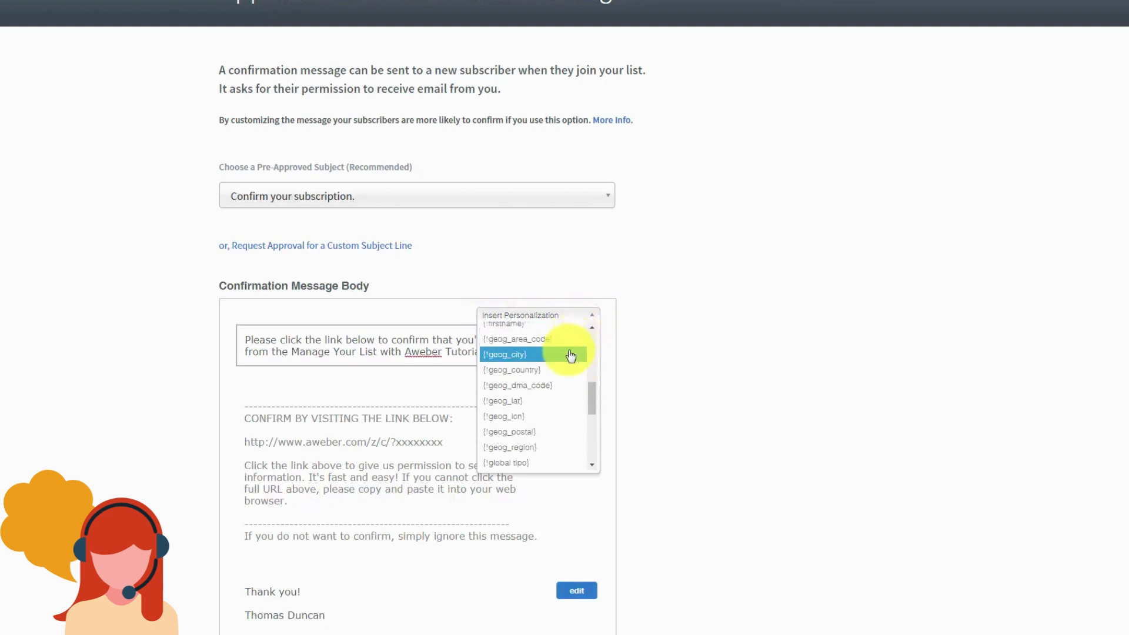
{"action": "scroll", "coordinate": [572, 355], "scroll_direction": "up", "scroll_amount": 2}
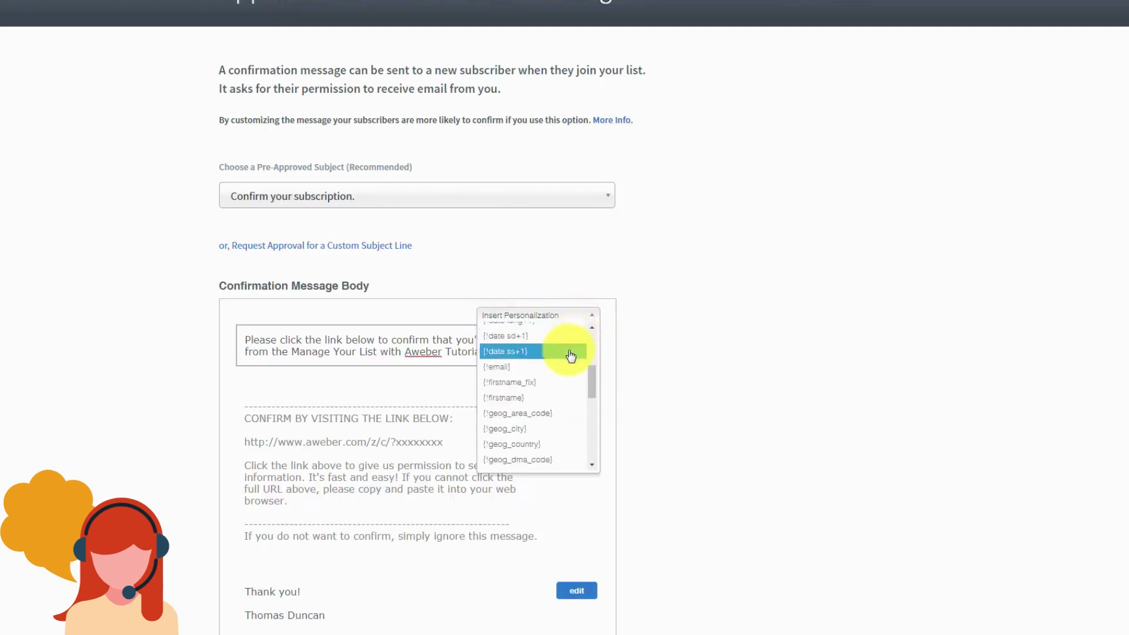
{"action": "left_click", "coordinate": [502, 398]}
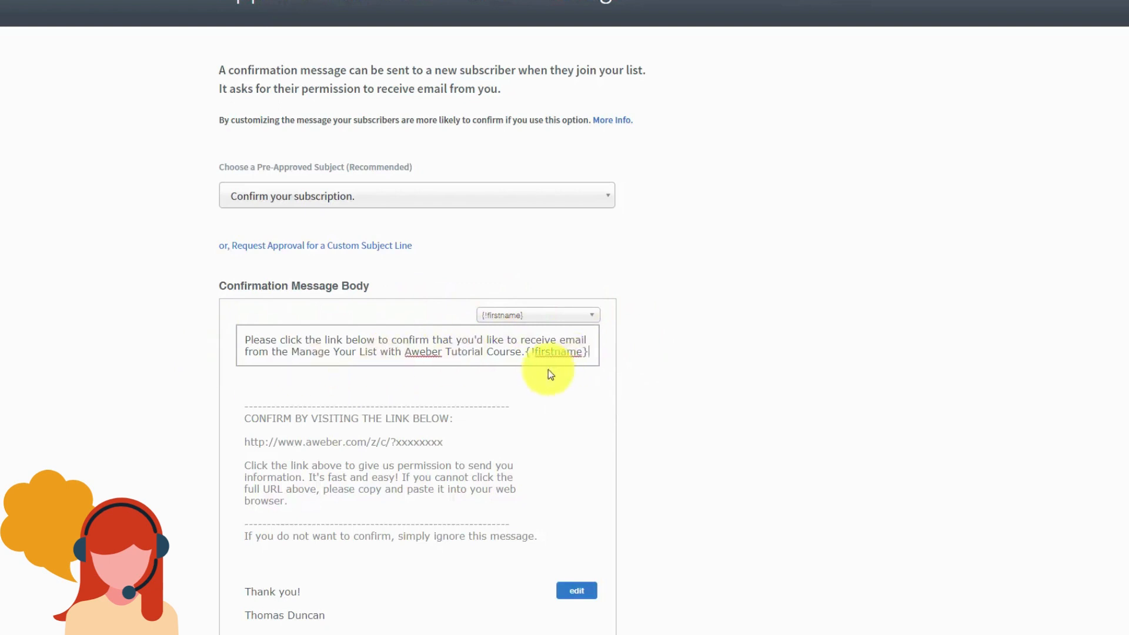
Step: Insert the first-name field with a comma at the paragraph start, then backspace the greeting out
{"action": "left_click", "coordinate": [566, 316]}
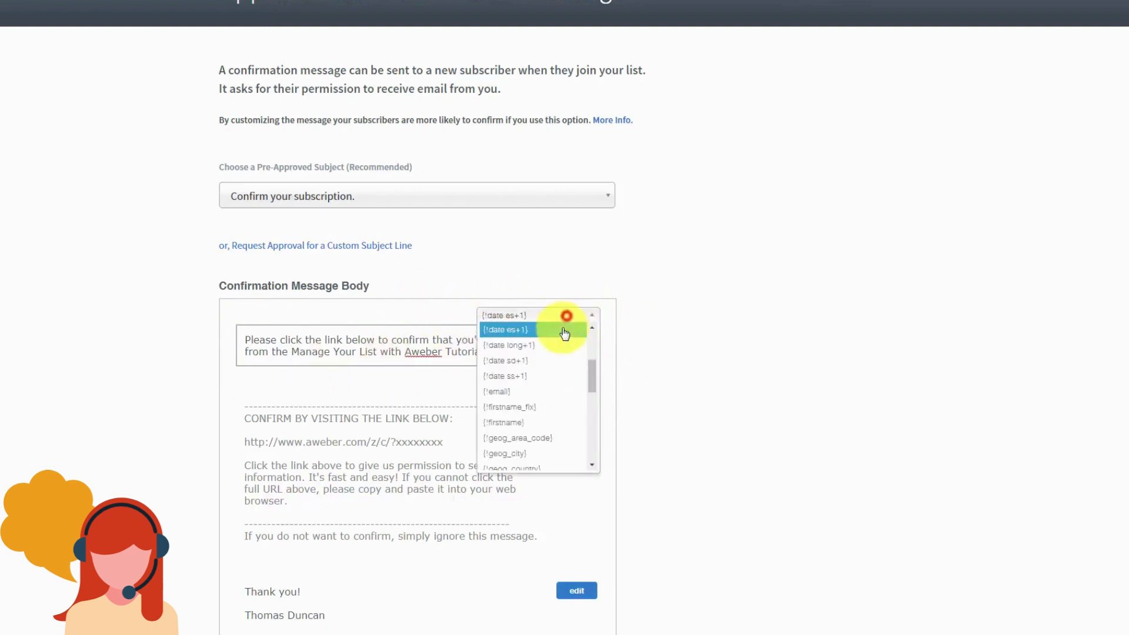
{"action": "left_click", "coordinate": [550, 415]}
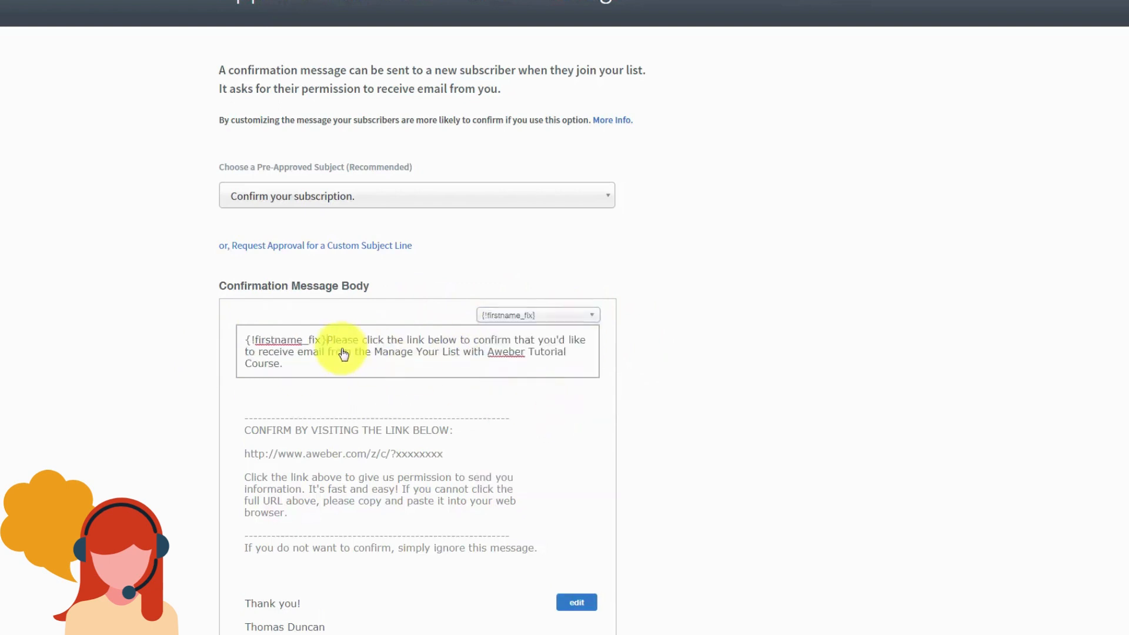
{"action": "type", "text": ","}
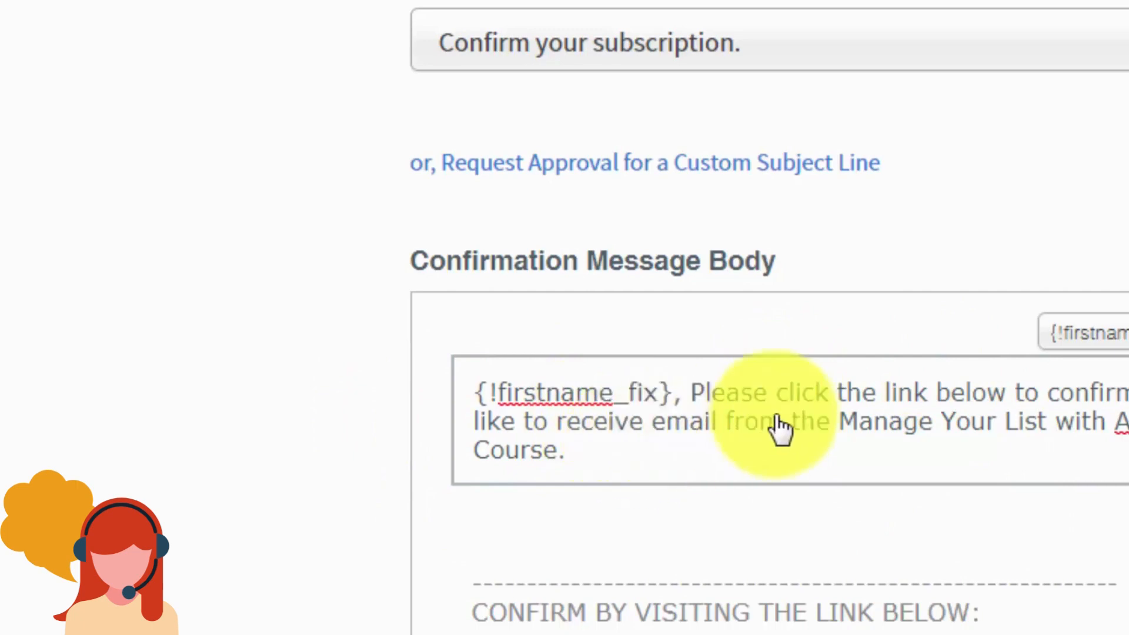
{"action": "key", "text": "BackSpace"}
{"action": "key", "text": "BackSpace"}
{"action": "key", "text": "BackSpace"}
{"action": "key", "text": "BackSpace"}
{"action": "key", "text": "BackSpace"}
{"action": "key", "text": "BackSpace"}
{"action": "key", "text": "BackSpace"}
{"action": "key", "text": "BackSpace"}
{"action": "key", "text": "BackSpace"}
{"action": "key", "text": "BackSpace"}
{"action": "key", "text": "BackSpace"}
{"action": "key", "text": "BackSpace"}
{"action": "key", "text": "BackSpace"}
{"action": "key", "text": "BackSpace"}
{"action": "key", "text": "BackSpace"}
{"action": "key", "text": "BackSpace"}
{"action": "key", "text": "BackSpace"}
{"action": "key", "text": "BackSpace"}
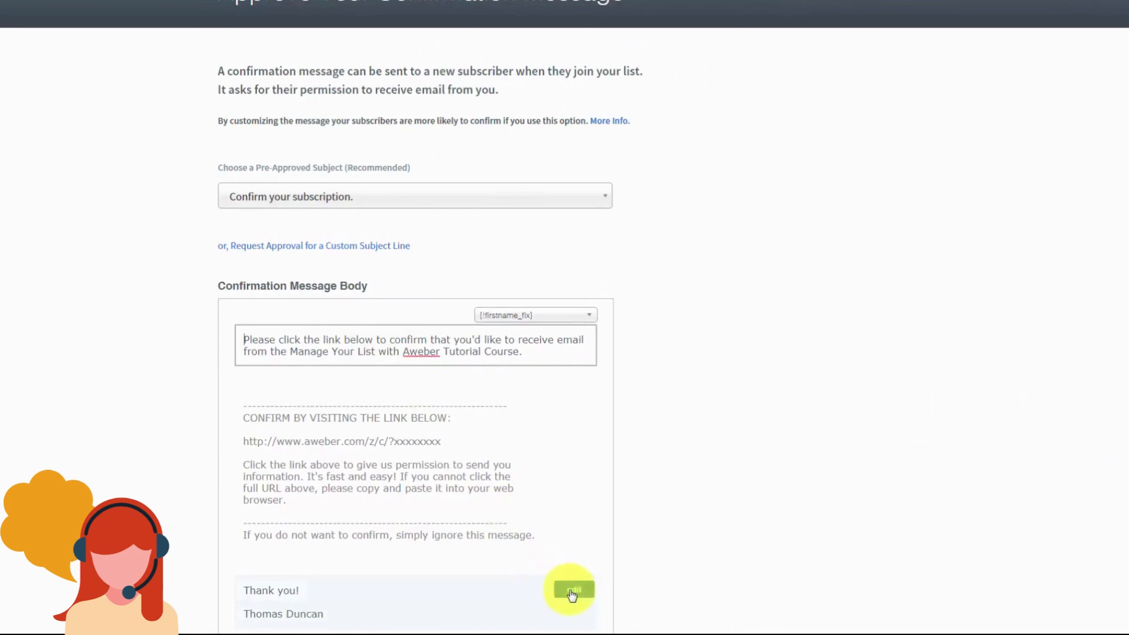
Step: Save the opening paragraph, then delete the blank line from the signature block and save it
{"action": "left_click", "coordinate": [571, 592]}
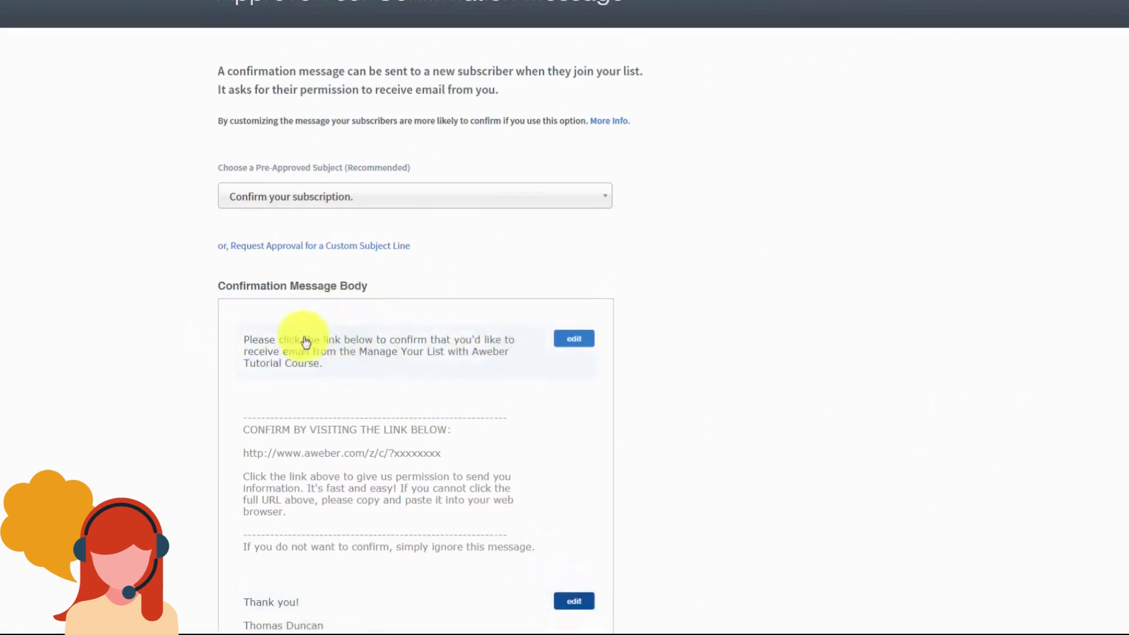
{"action": "scroll", "coordinate": [398, 351], "scroll_direction": "down", "scroll_amount": 3}
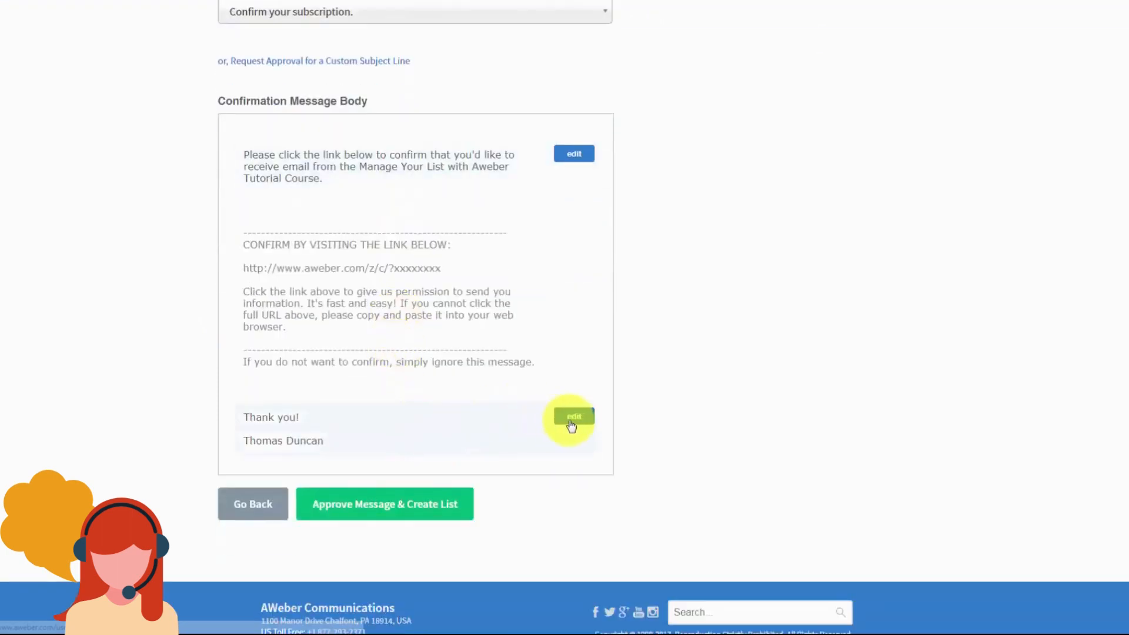
{"action": "left_click", "coordinate": [556, 425]}
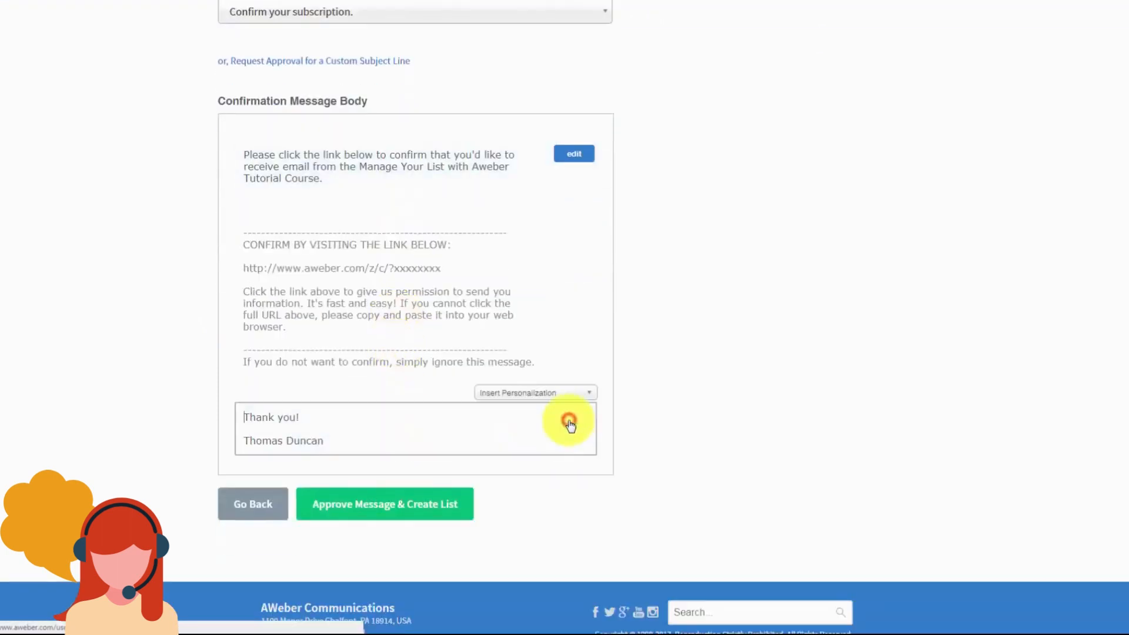
{"action": "left_click", "coordinate": [267, 428]}
{"action": "key", "text": "BackSpace"}
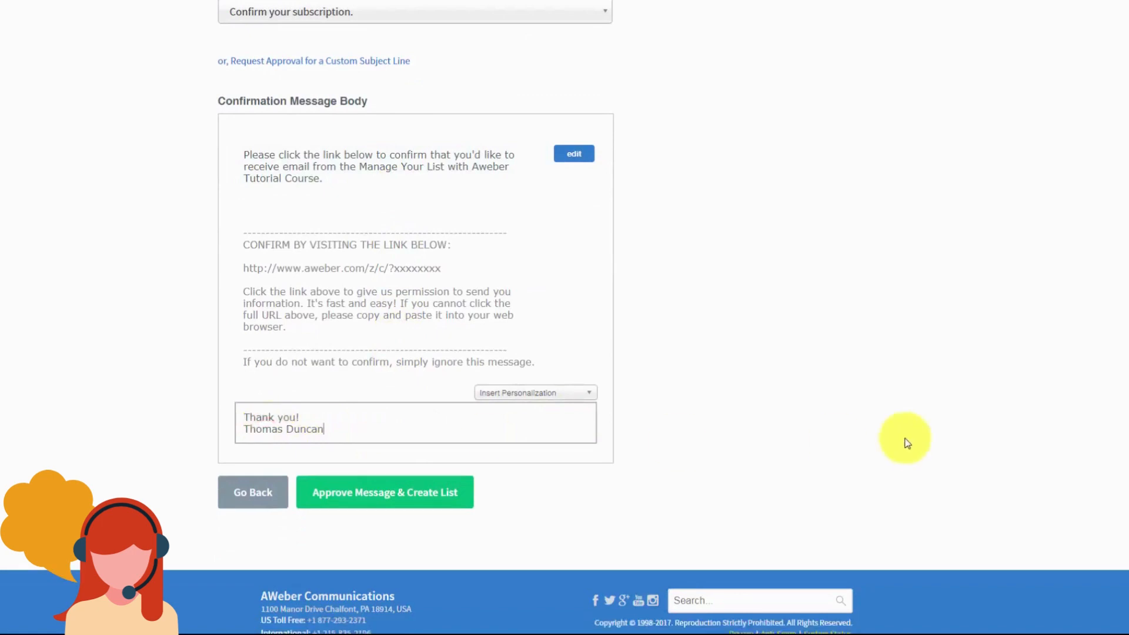
{"action": "left_click", "coordinate": [907, 443]}
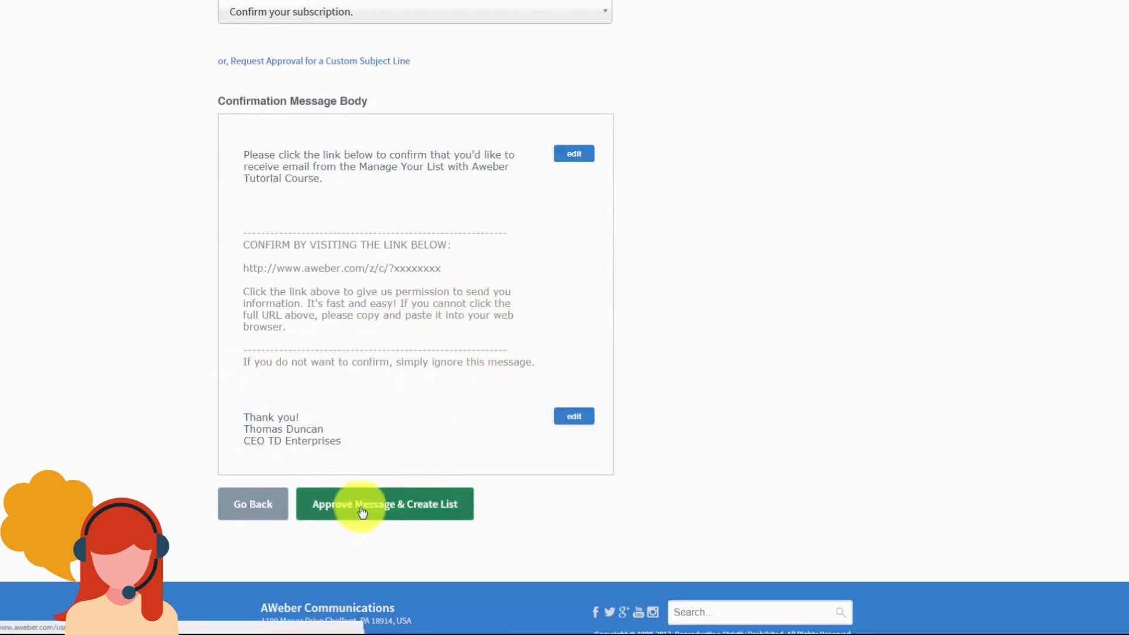
{"action": "scroll", "coordinate": [465, 465], "scroll_direction": "up", "scroll_amount": 2}
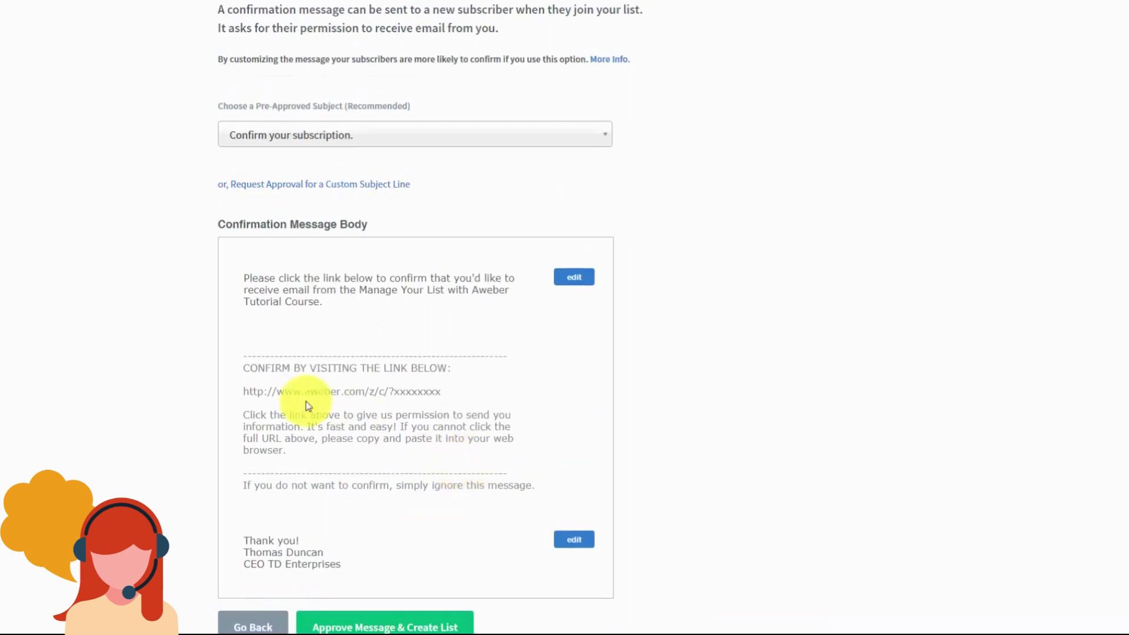
{"action": "scroll", "coordinate": [306, 401], "scroll_direction": "down", "scroll_amount": 1}
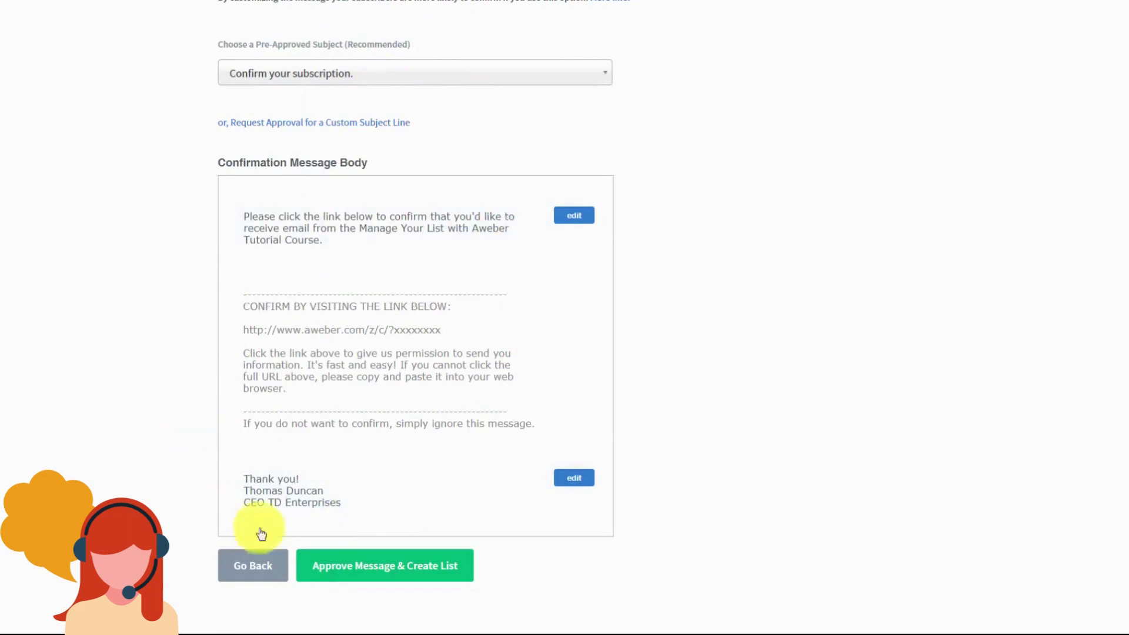
Step: Approve the confirmation message to create the list, then look through the List Options menu
{"action": "left_click", "coordinate": [349, 570]}
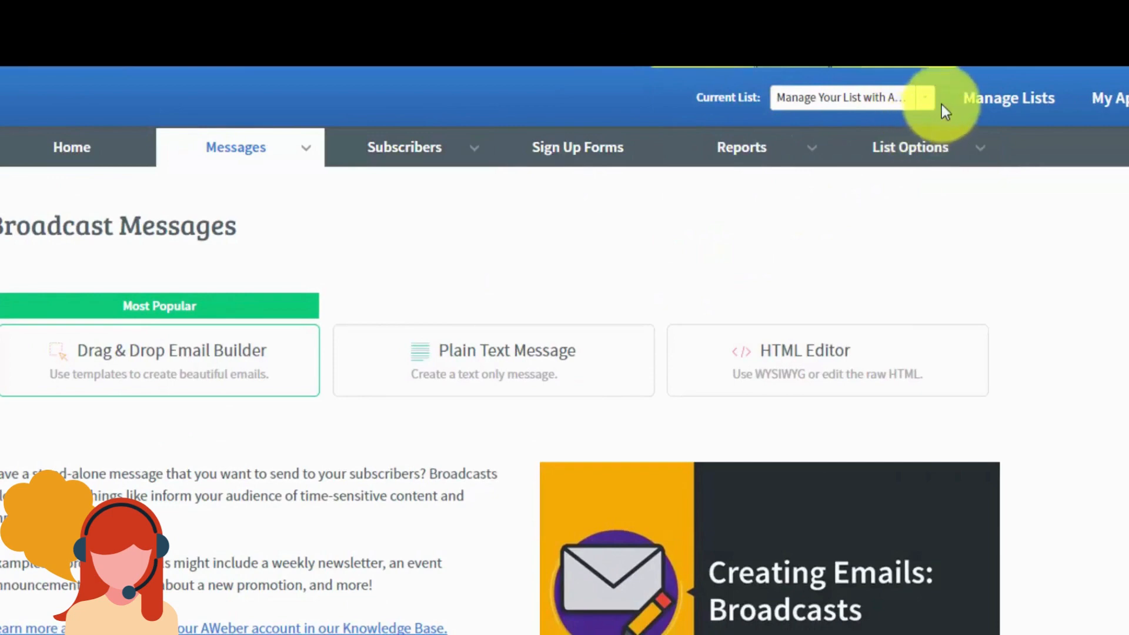
{"action": "left_click", "coordinate": [924, 146]}
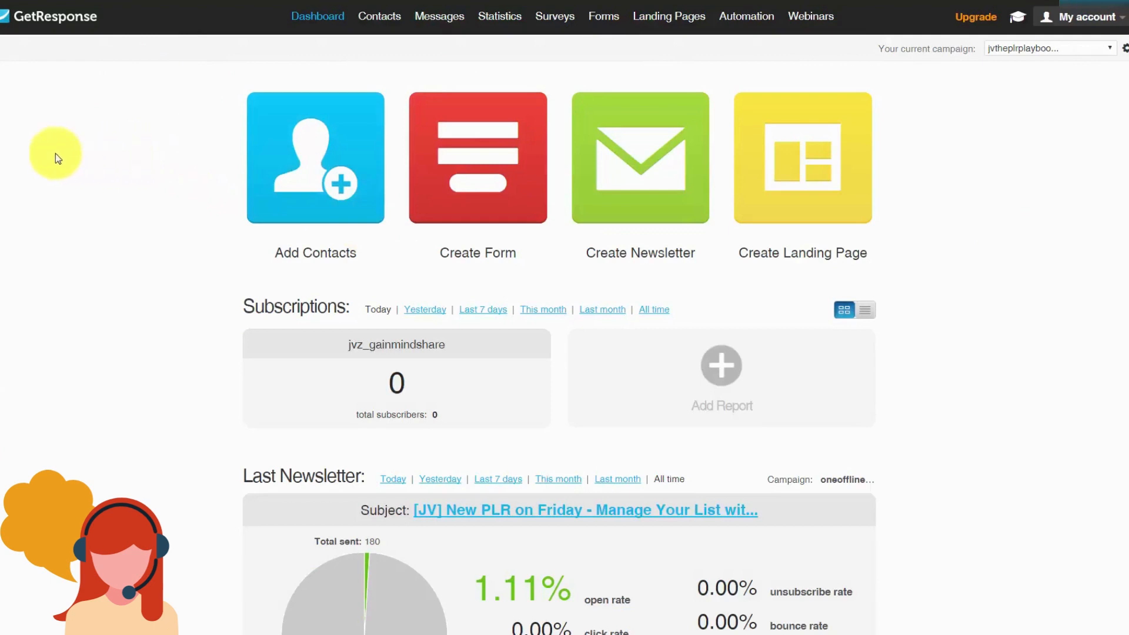
Step: Show all contacts under Search Contacts and filter to one campaign, leaving 99 of 925
{"action": "mouse_move", "coordinate": [372, 19]}
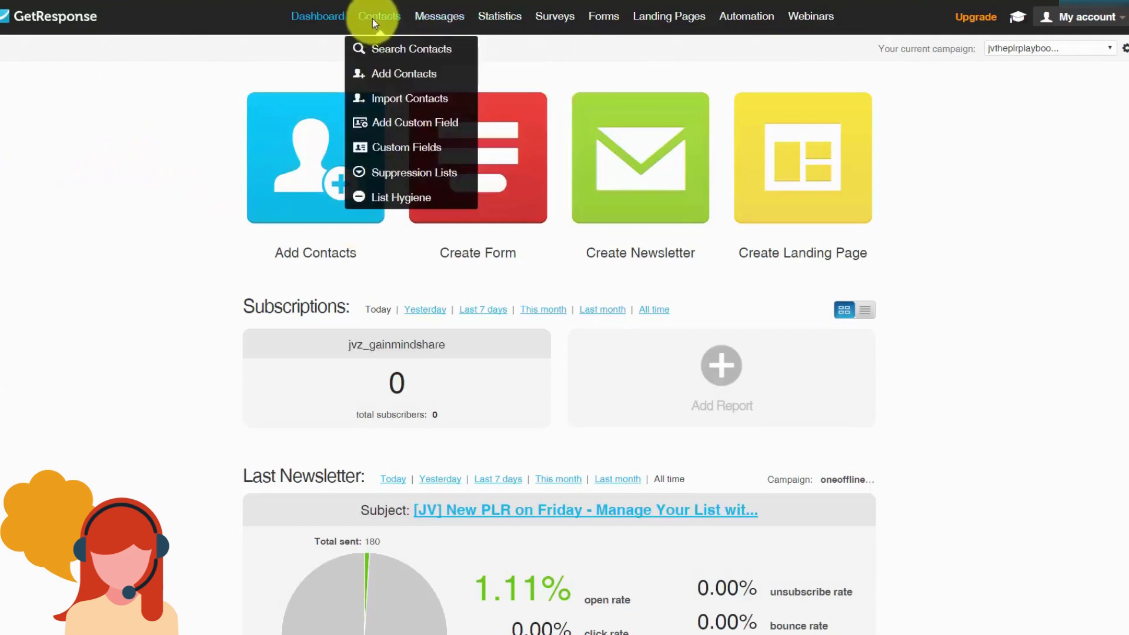
{"action": "left_click", "coordinate": [388, 51]}
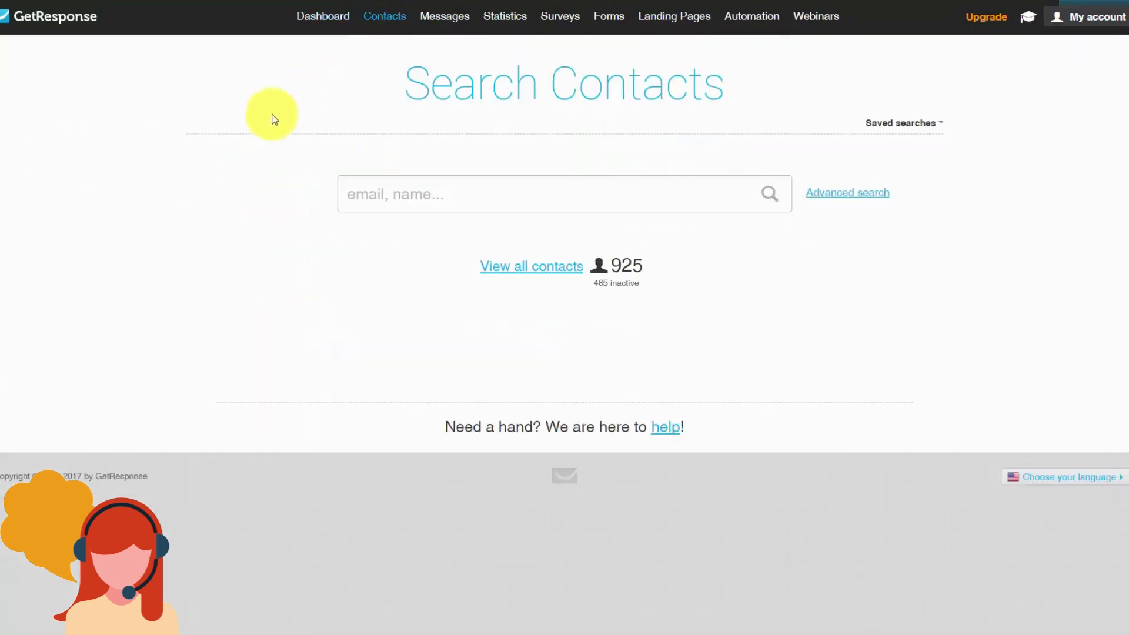
{"action": "left_click", "coordinate": [511, 268]}
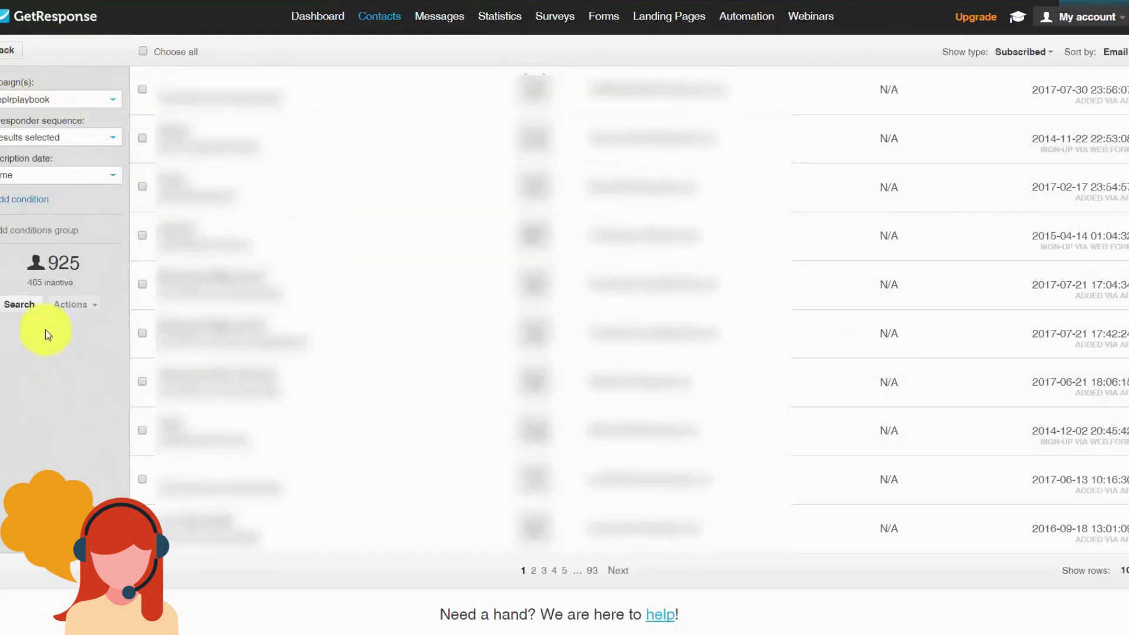
{"action": "left_click", "coordinate": [16, 311]}
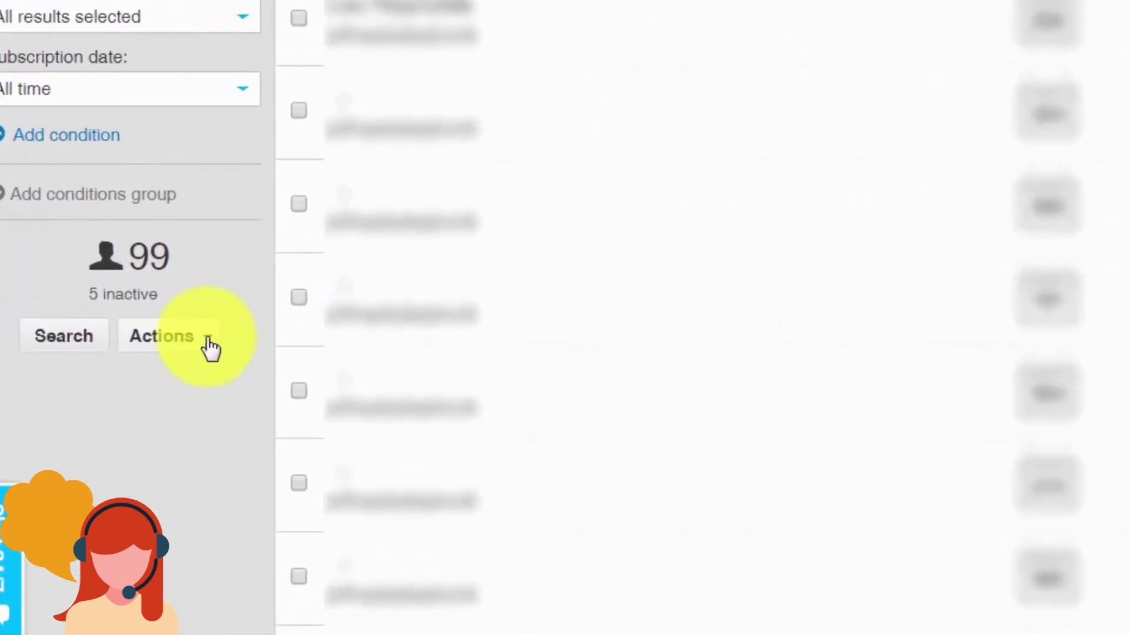
Step: Export the 99 filtered contacts via Actions as the CSV file listfromgetresponse.csv
{"action": "left_click", "coordinate": [209, 341]}
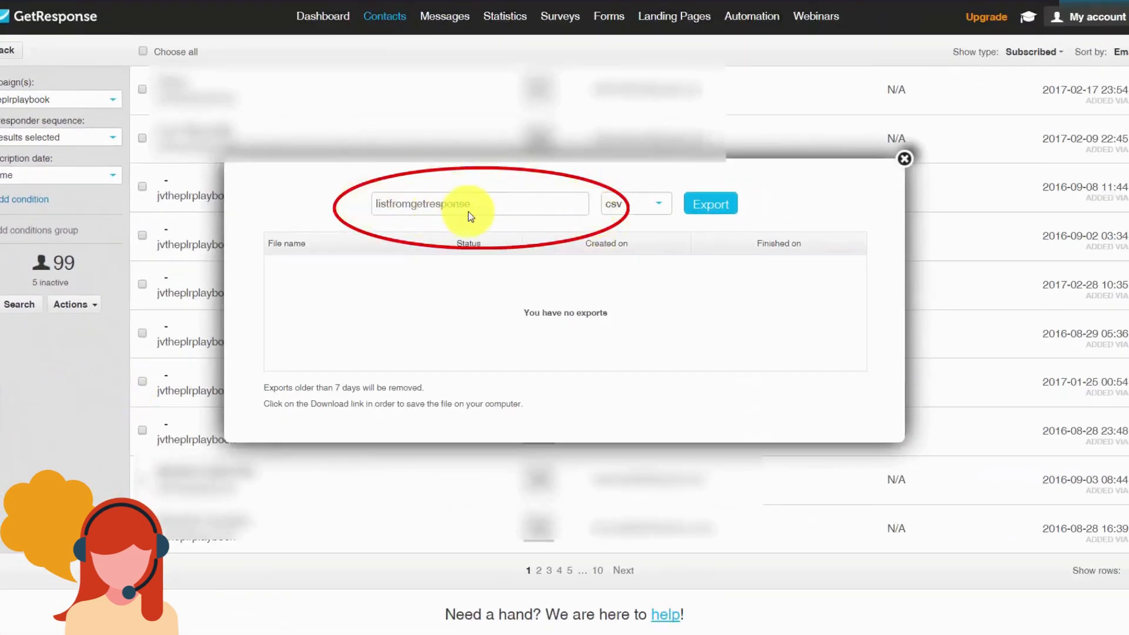
{"action": "left_click", "coordinate": [701, 208]}
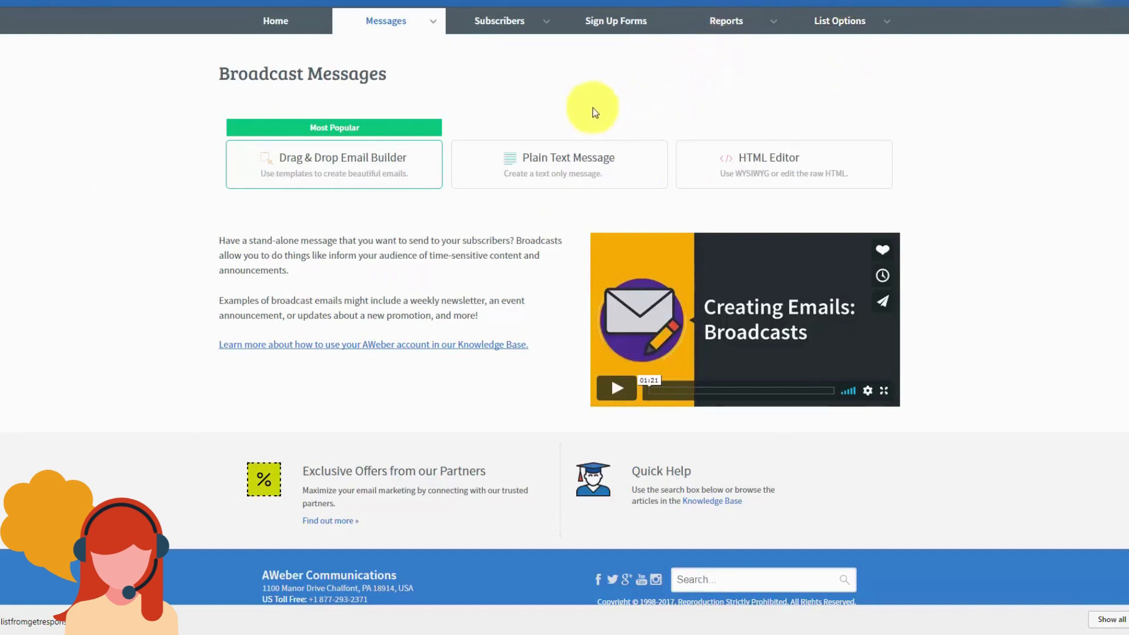
Step: Start importing more than 10 subscribers from the Add Subscribers page
{"action": "left_click", "coordinate": [548, 29]}
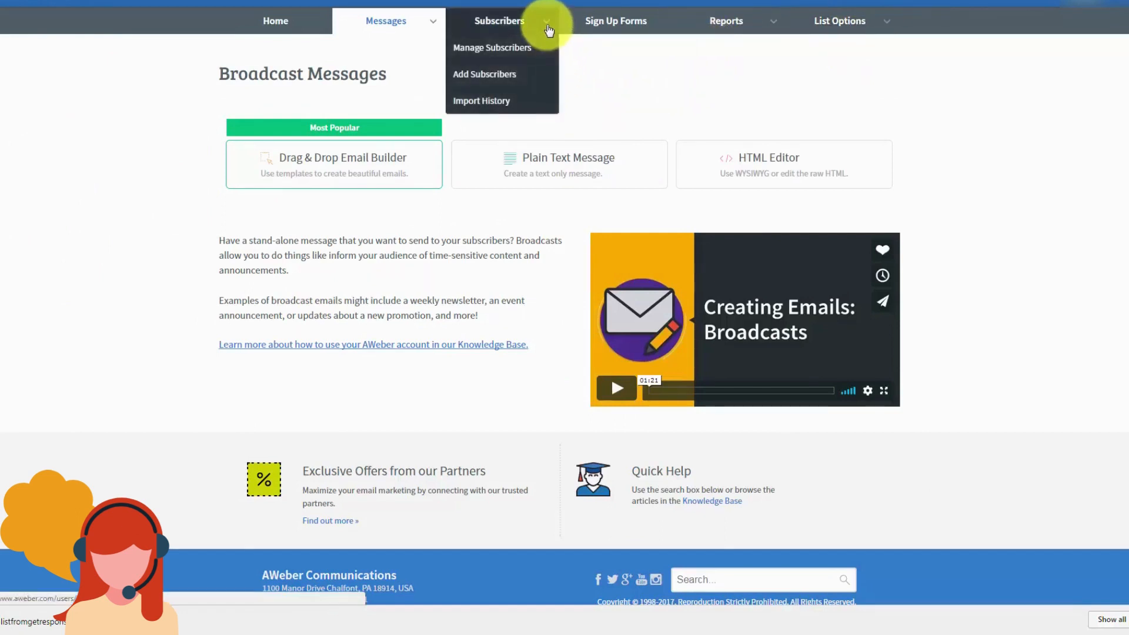
{"action": "left_click", "coordinate": [485, 75]}
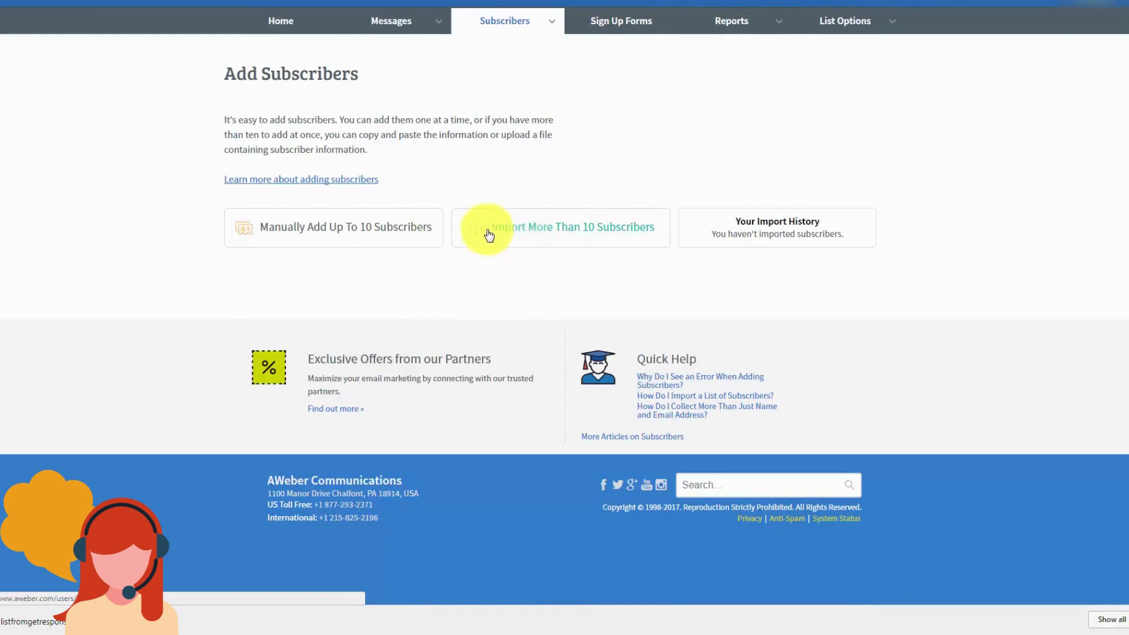
{"action": "left_click", "coordinate": [524, 233]}
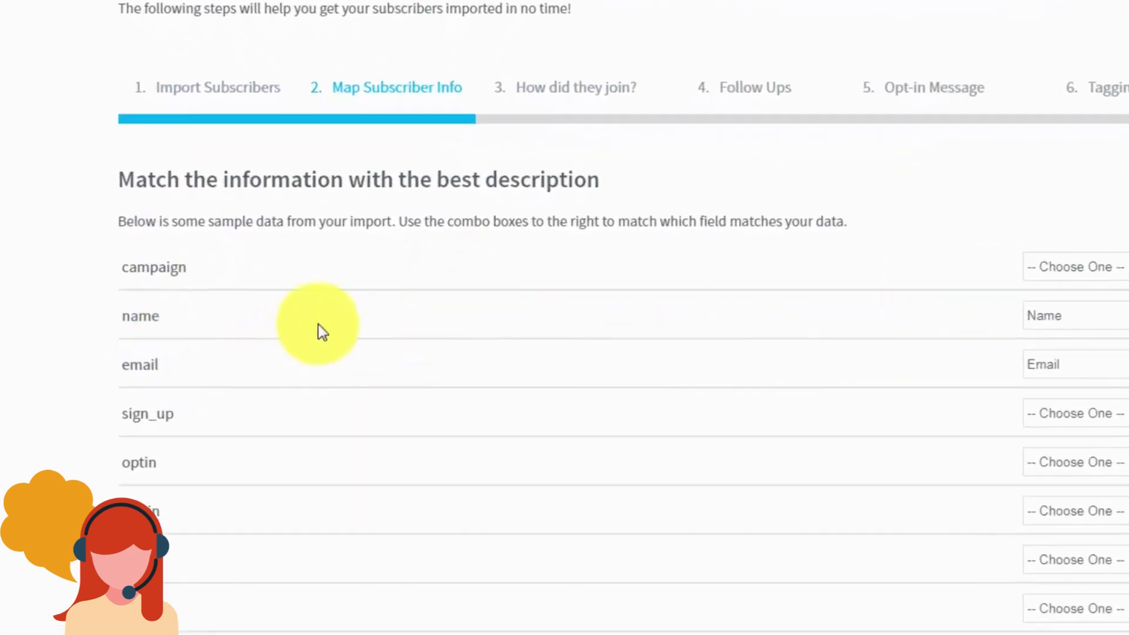
Step: Keep the name and email columns mapped to Name and Email and continue
{"action": "left_click", "coordinate": [962, 351]}
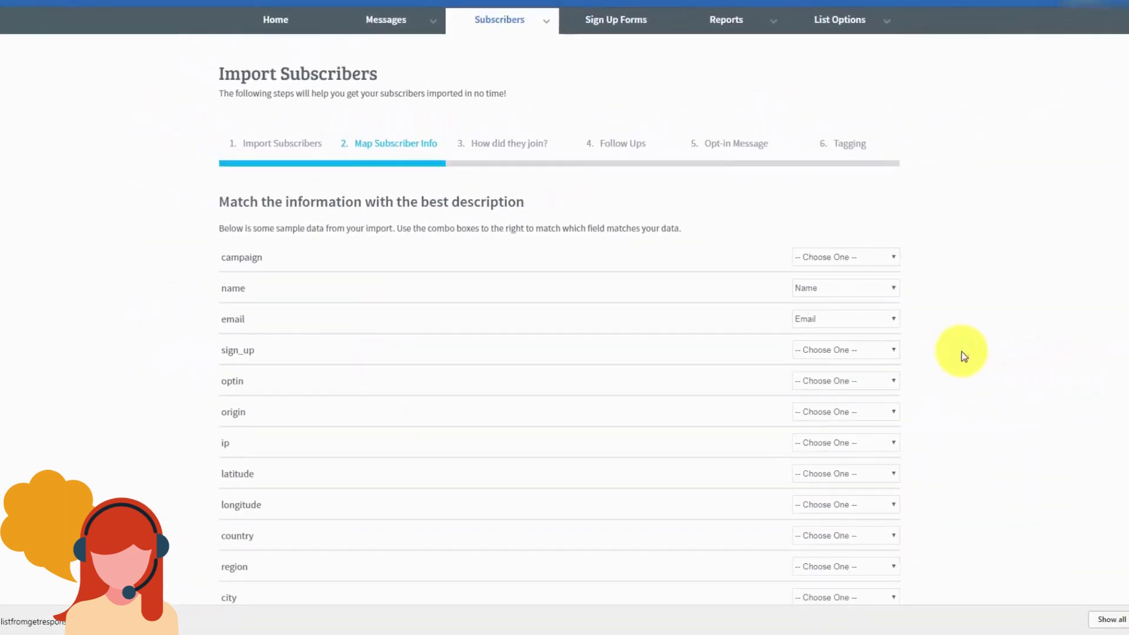
{"action": "scroll", "coordinate": [808, 383], "scroll_direction": "down", "scroll_amount": 15}
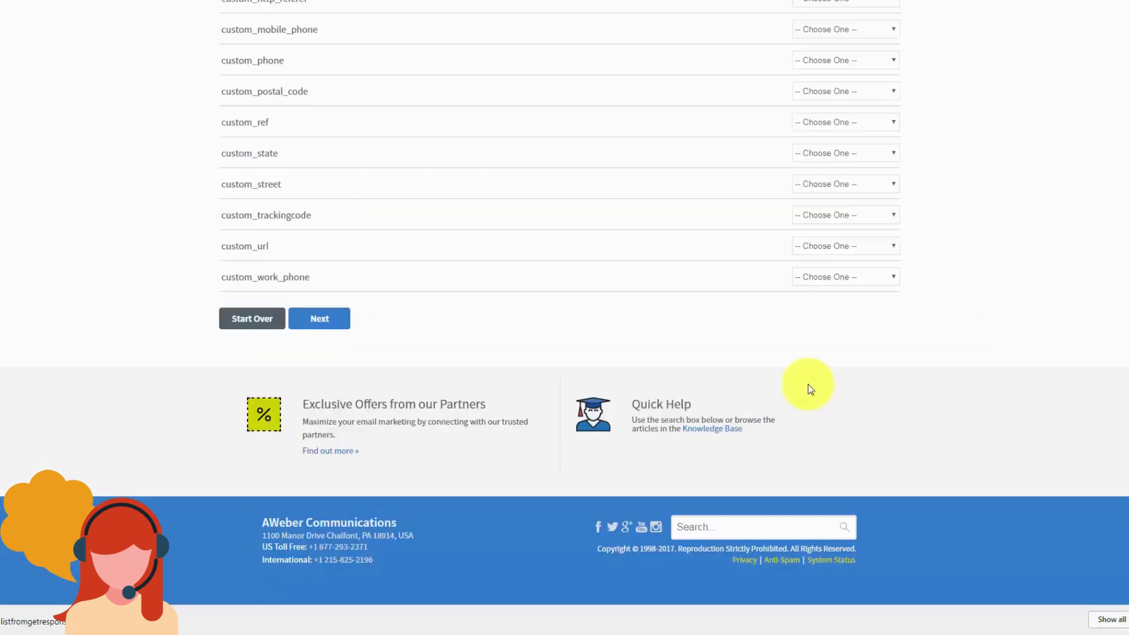
{"action": "left_click", "coordinate": [309, 324]}
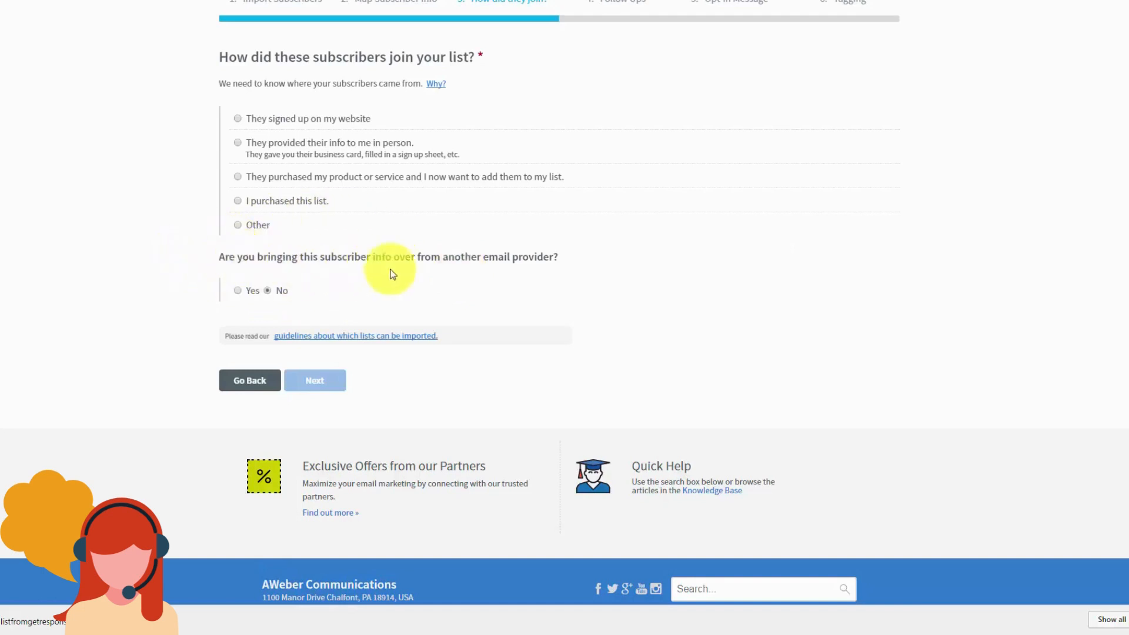
Step: Mark the subscribers as coming from GetResponse and choose Other as how they joined
{"action": "left_click", "coordinate": [238, 290]}
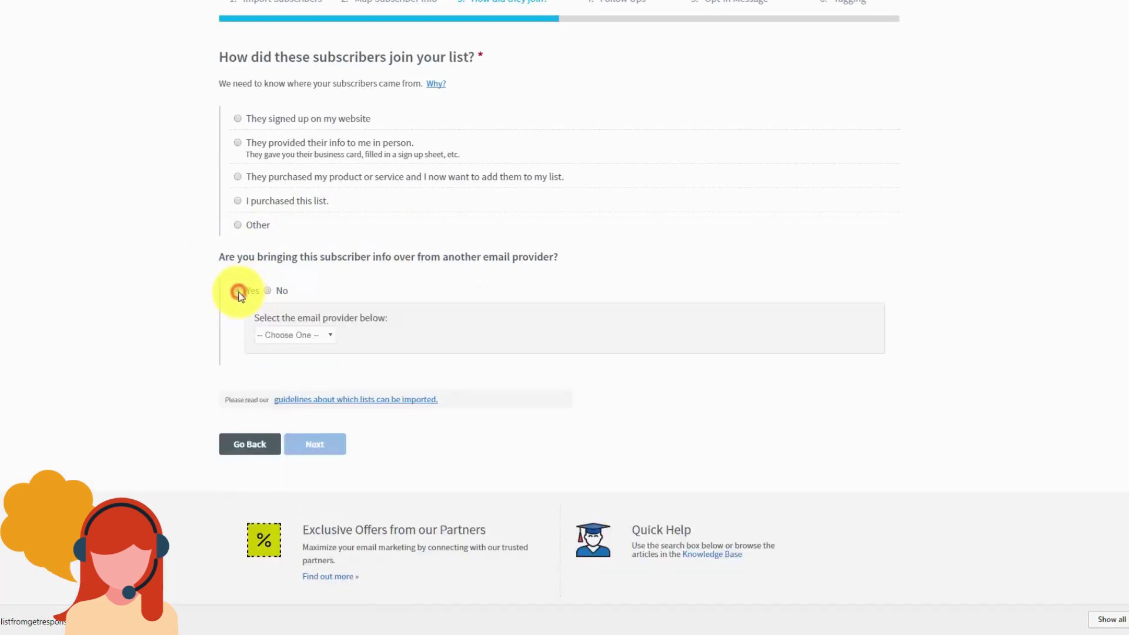
{"action": "left_click", "coordinate": [326, 334]}
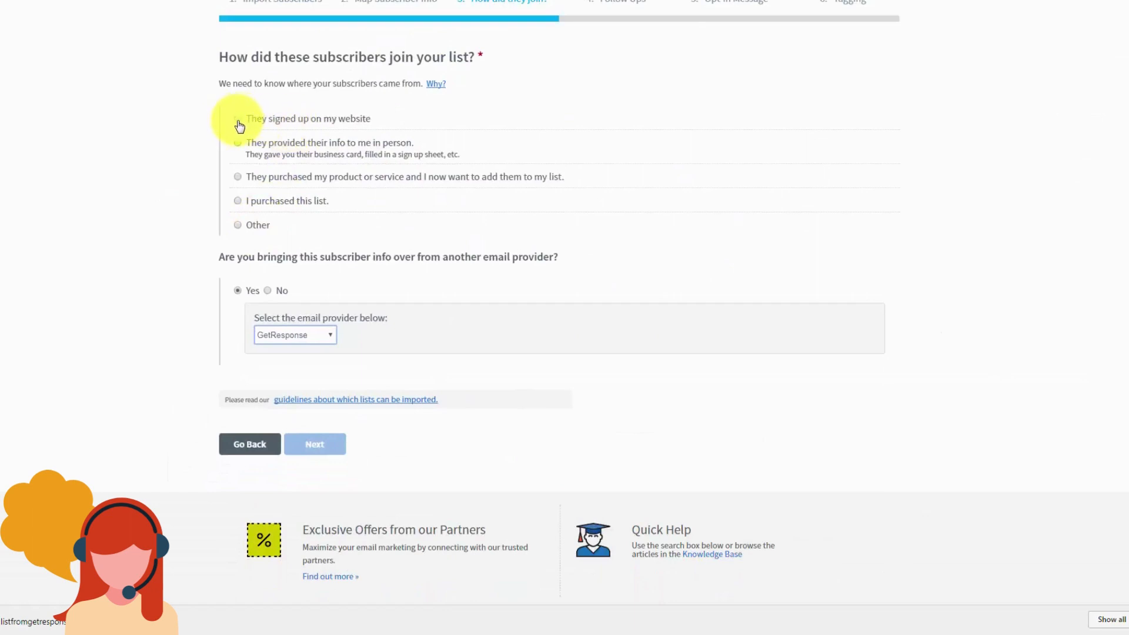
{"action": "left_click", "coordinate": [238, 121]}
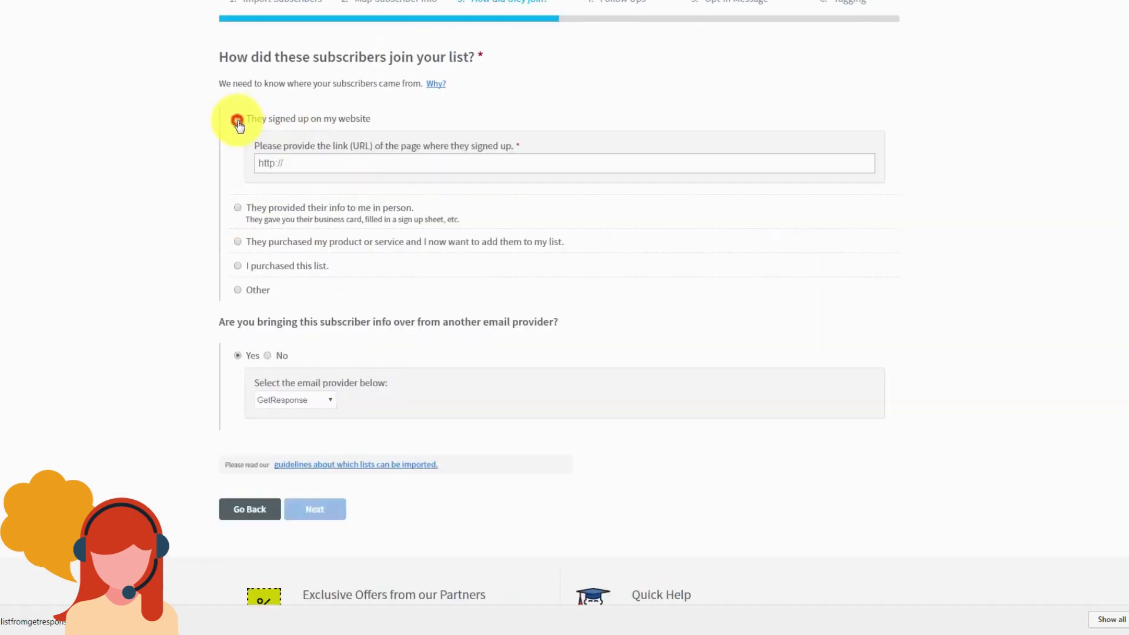
{"action": "left_click", "coordinate": [575, 291]}
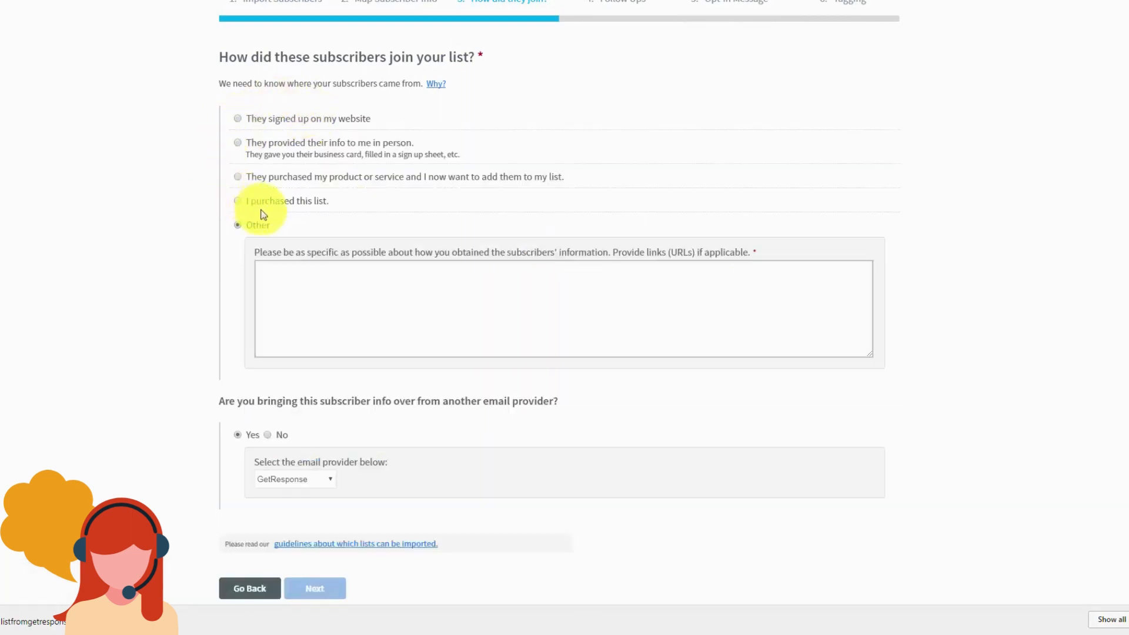
{"action": "left_click", "coordinate": [302, 286]}
{"action": "left_click", "coordinate": [191, 283]}
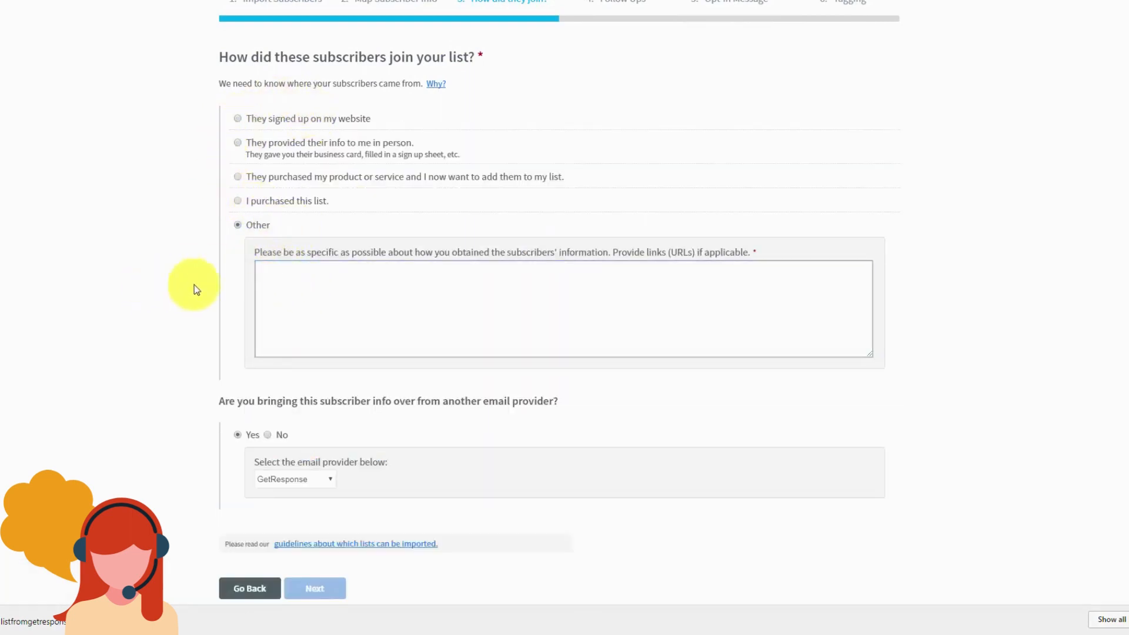
{"action": "left_click", "coordinate": [274, 272]}
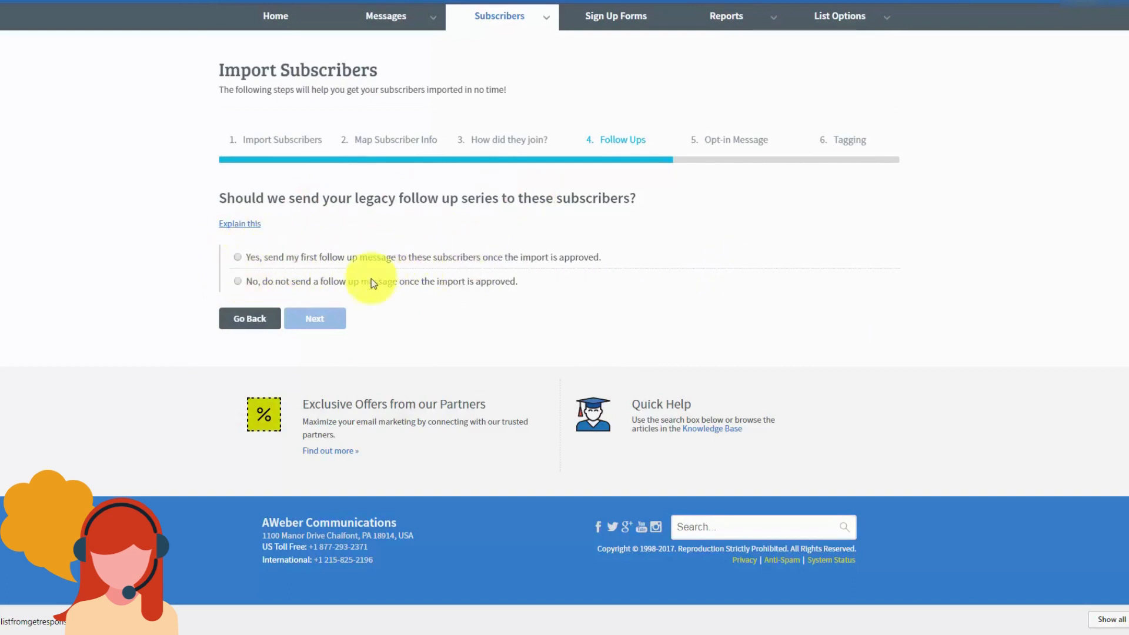
Step: Answer No to the legacy Follow Ups and No to re-sending an opt-in confirmation
{"action": "left_click", "coordinate": [237, 281]}
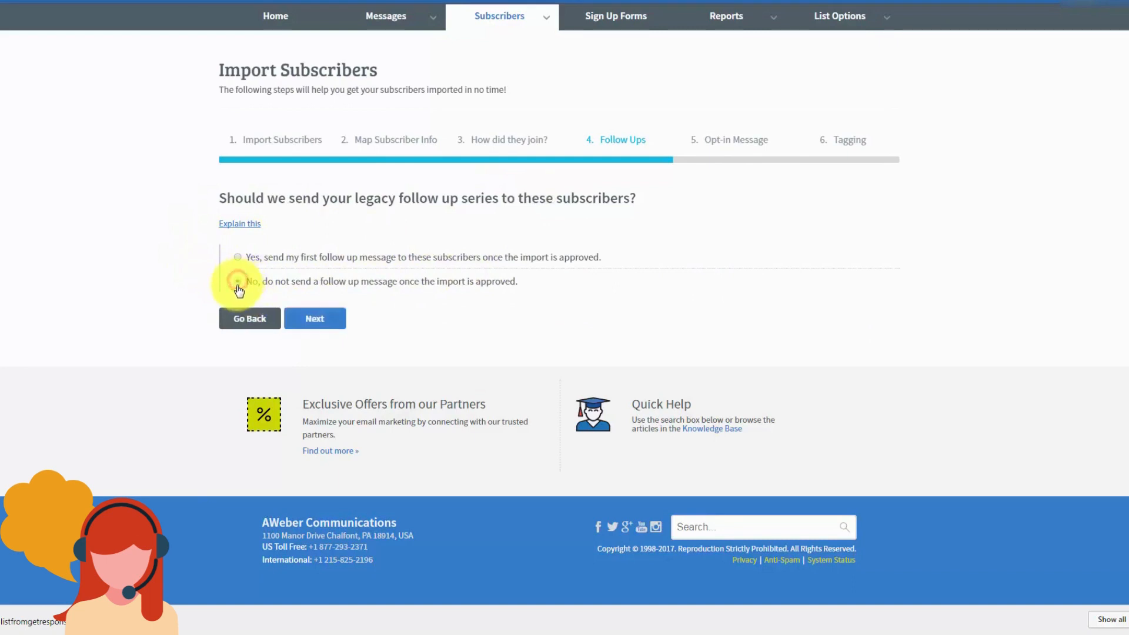
{"action": "left_click", "coordinate": [333, 322]}
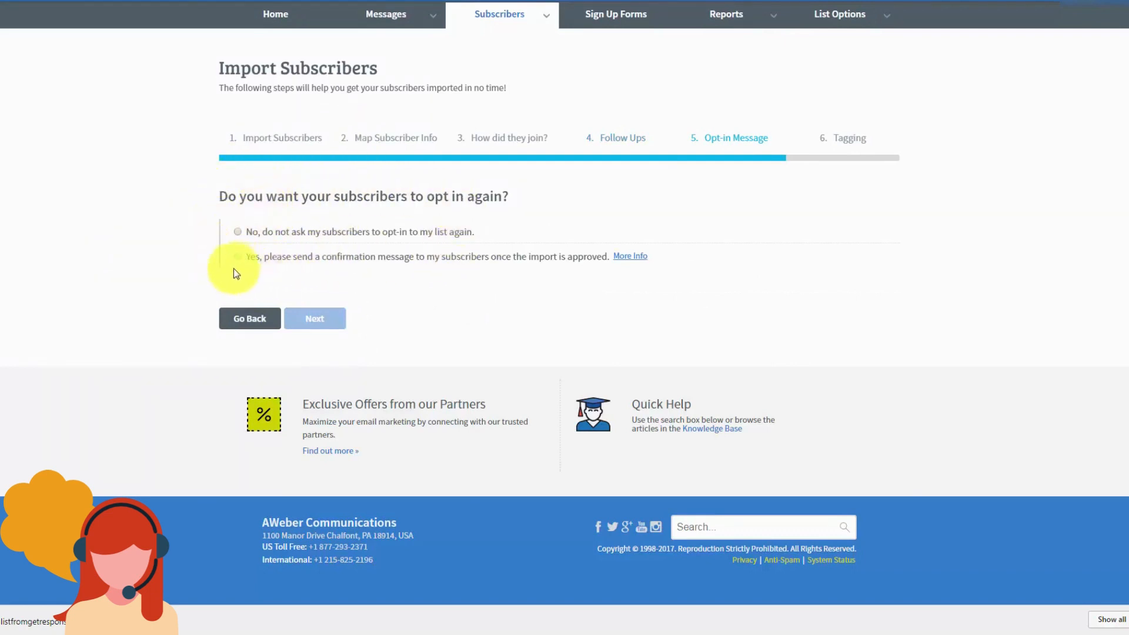
{"action": "left_click", "coordinate": [240, 232]}
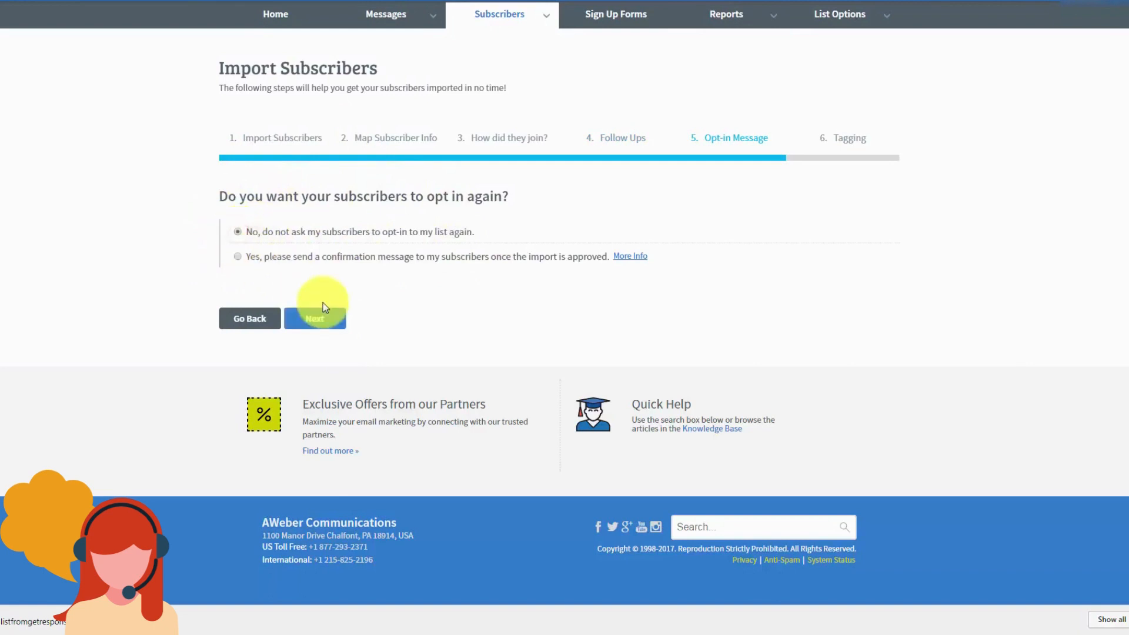
{"action": "left_click", "coordinate": [313, 324]}
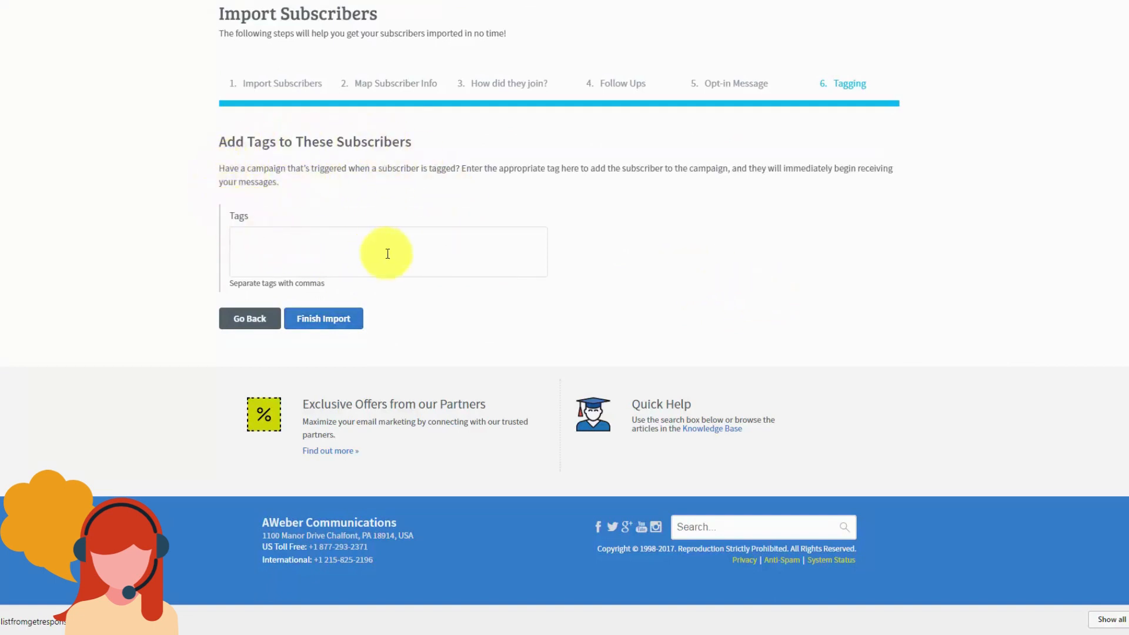
Step: Tag the imported subscribers 'affiliate' and finish the import
{"action": "left_click", "coordinate": [262, 237]}
{"action": "type", "text": "affiliate"}
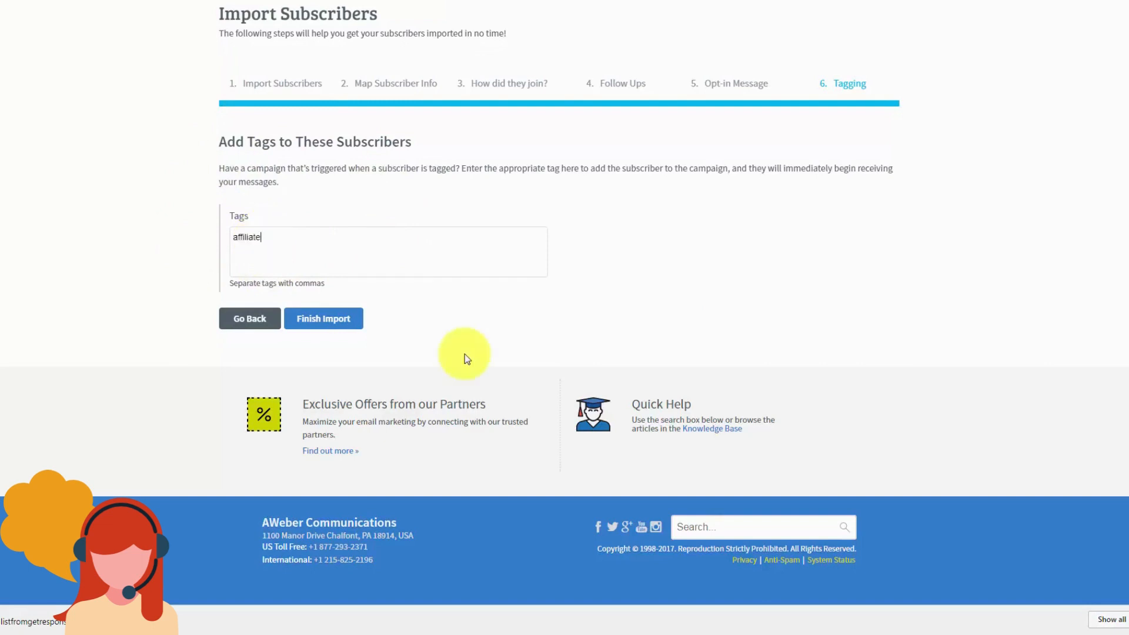
{"action": "left_click", "coordinate": [321, 321]}
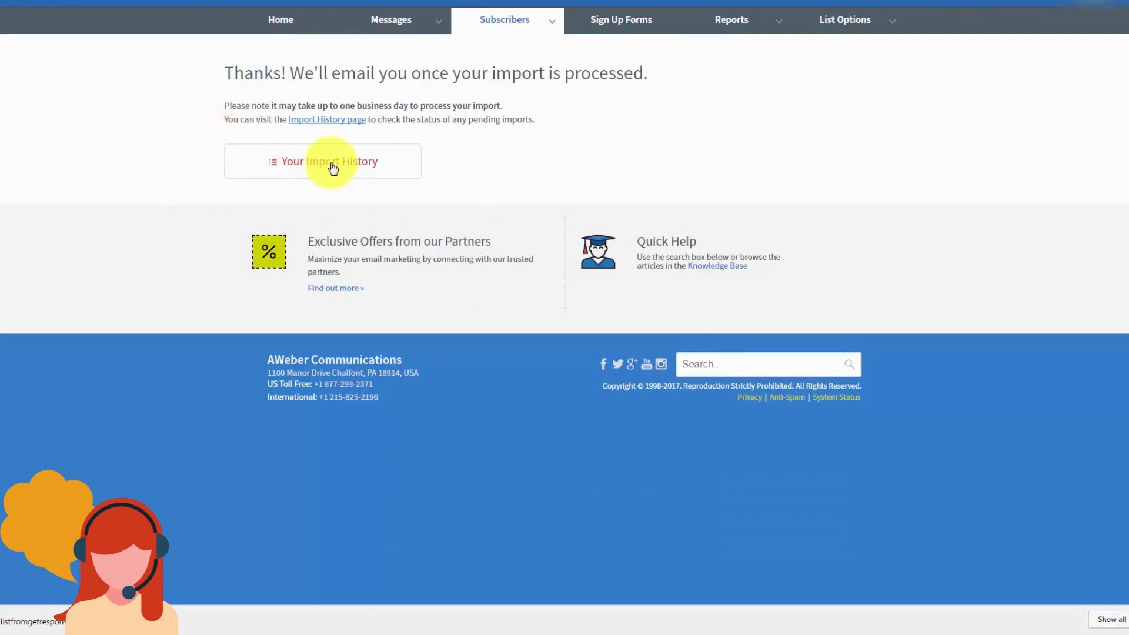
Step: Open the import history and view the latest import's breakdown of 97 of 99 added
{"action": "left_click", "coordinate": [327, 123]}
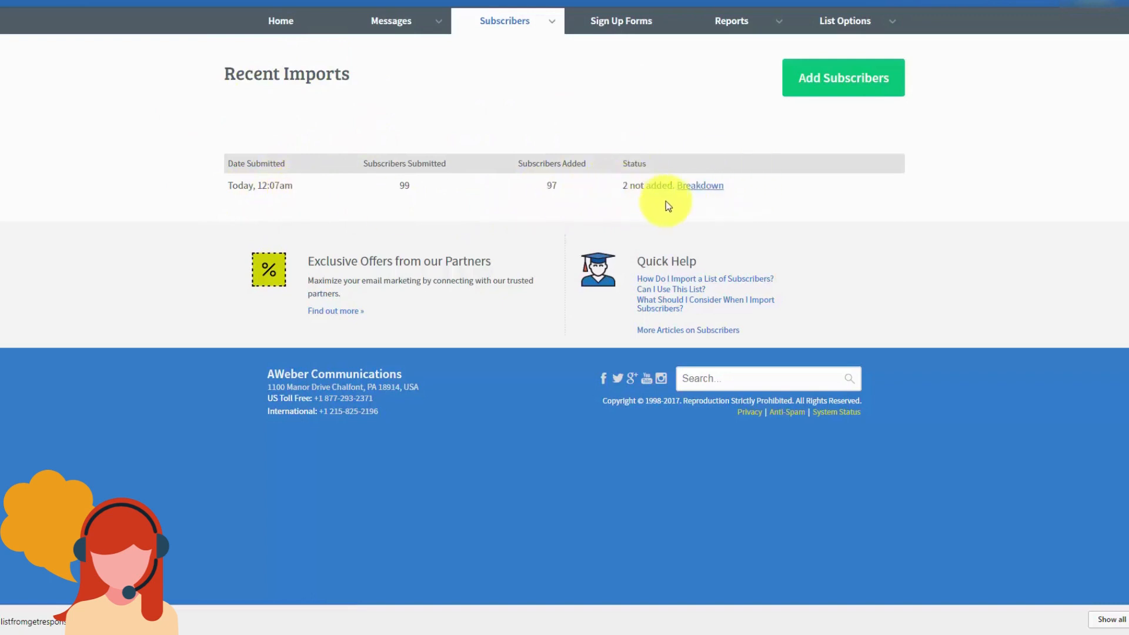
{"action": "left_click", "coordinate": [694, 189]}
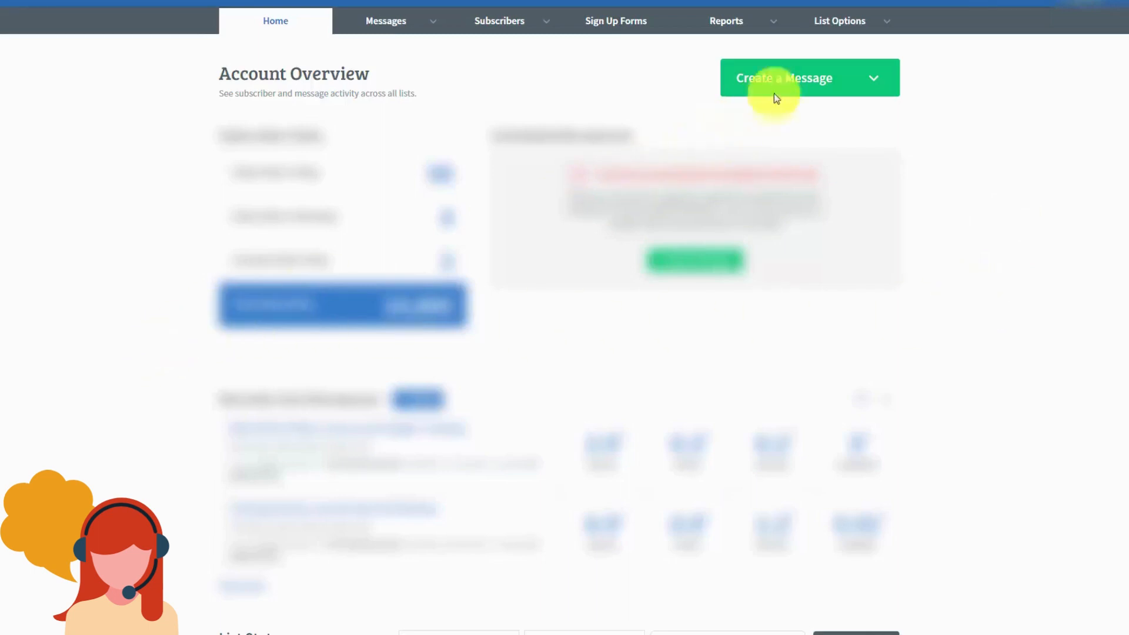
Step: Open the list's basic settings and view, then dismiss, the list name help
{"action": "mouse_move", "coordinate": [856, 27]}
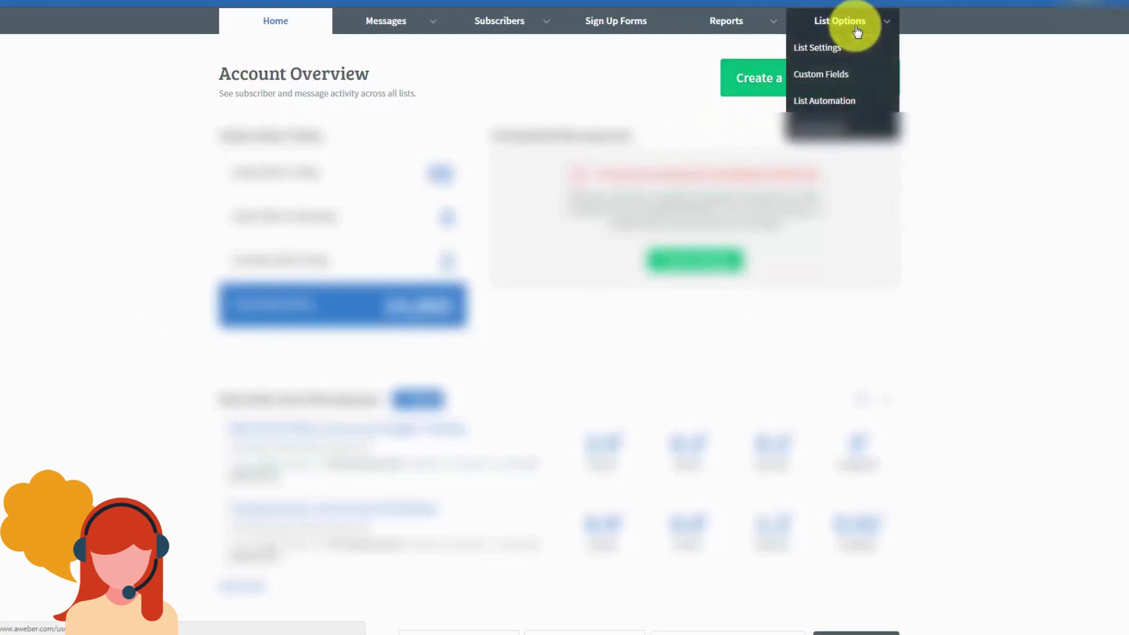
{"action": "left_click", "coordinate": [818, 53]}
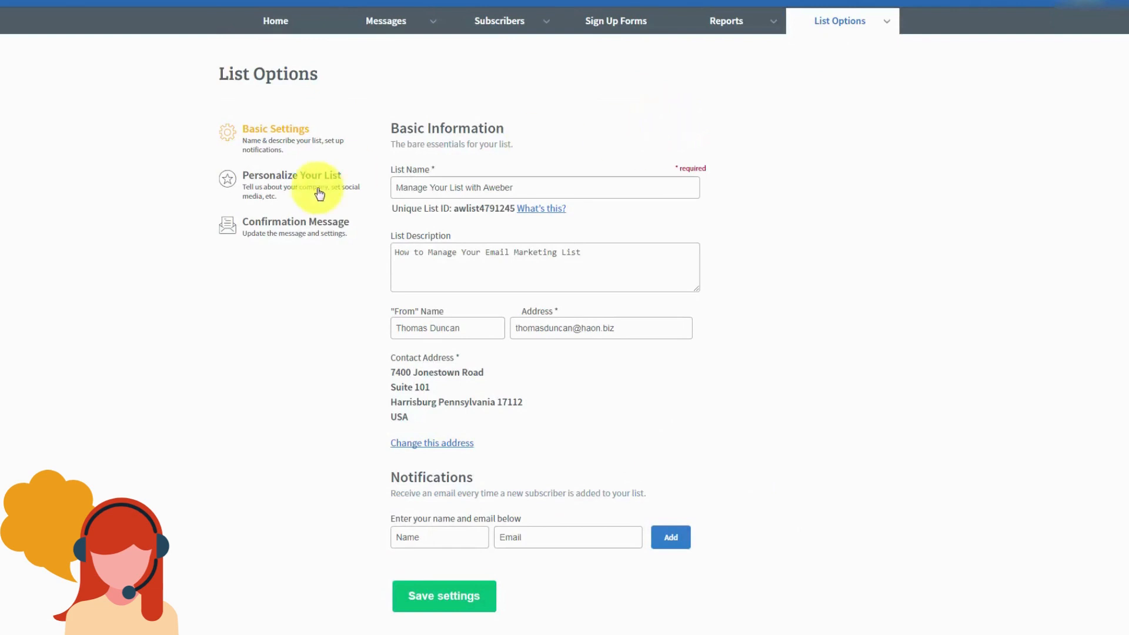
{"action": "left_click", "coordinate": [393, 186]}
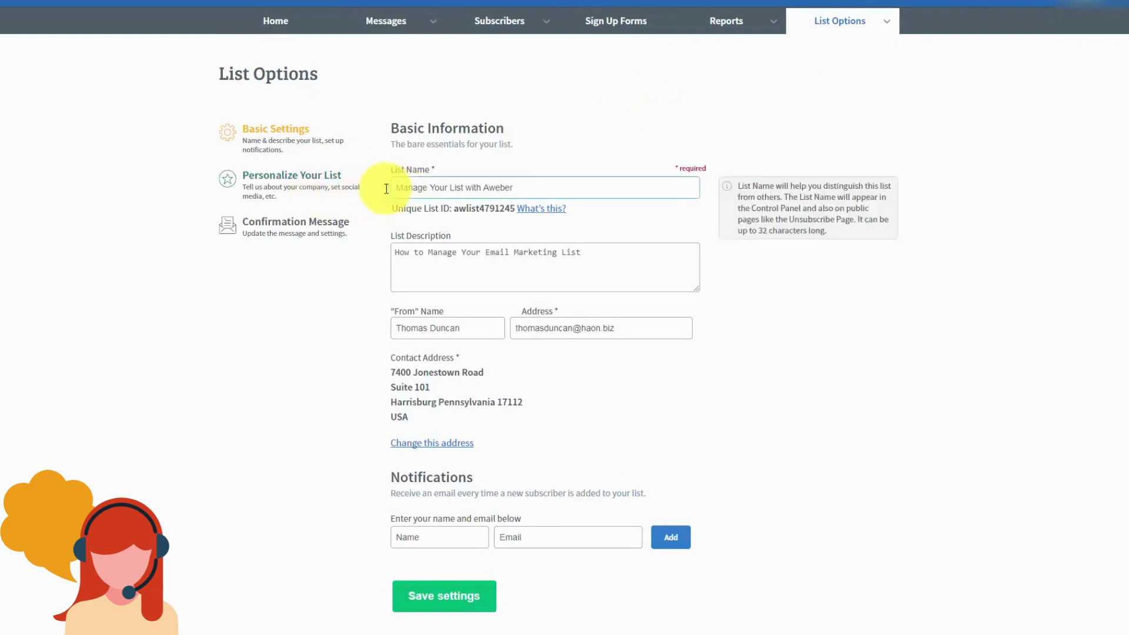
{"action": "left_click", "coordinate": [406, 222]}
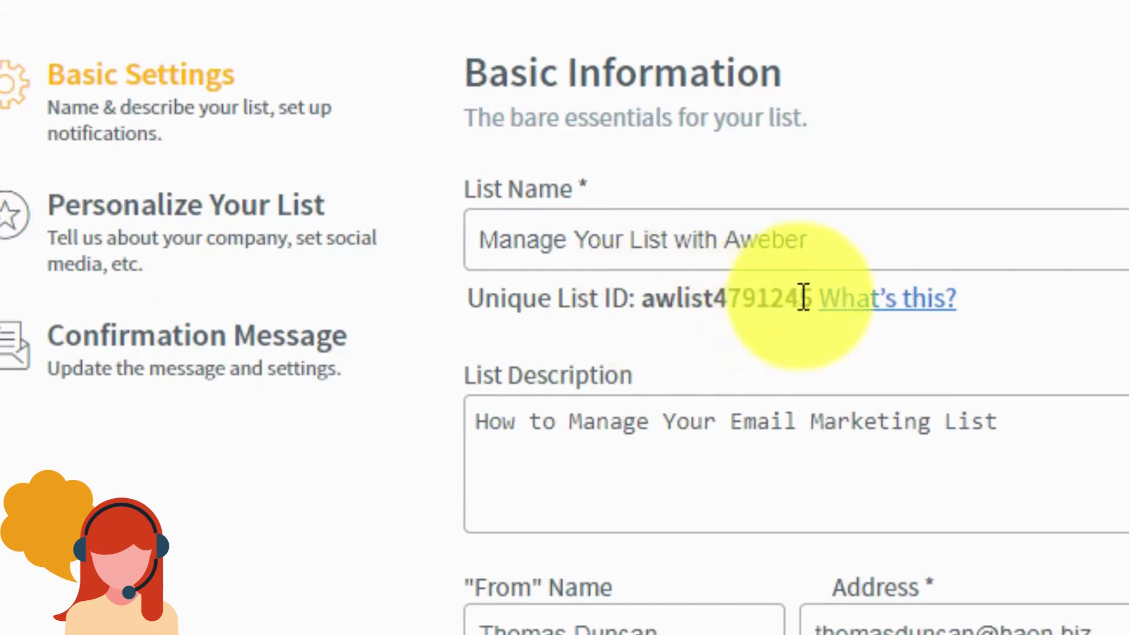
Step: Select the list's unique list ID text
{"action": "left_click", "coordinate": [647, 302]}
{"action": "left_click_drag", "start_coordinate": [647, 302], "coordinate": [810, 301]}
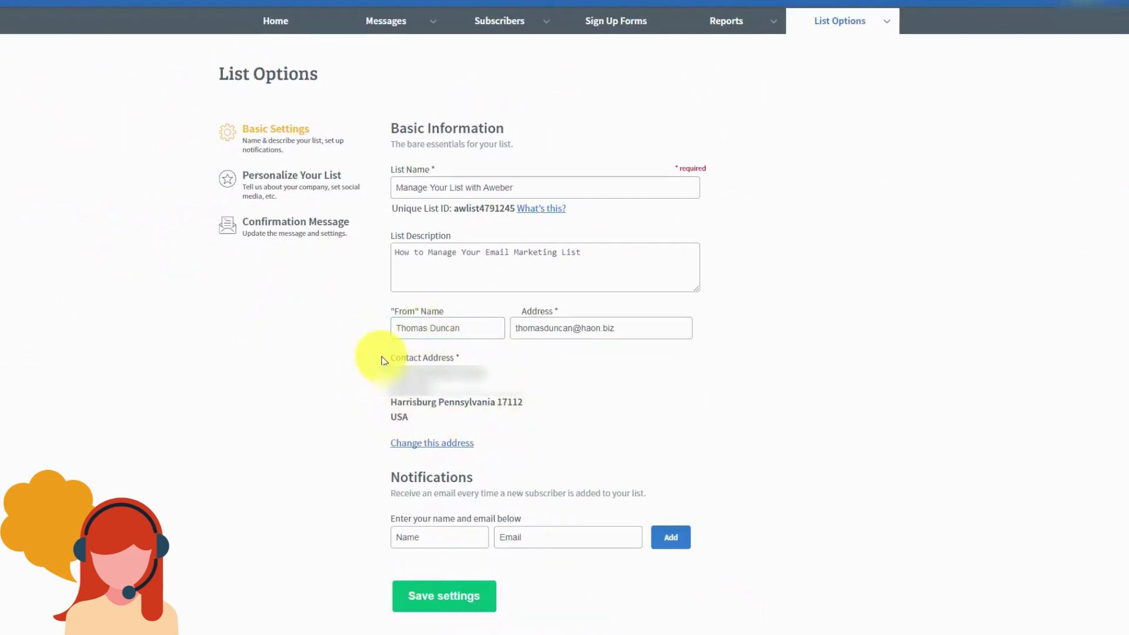
{"action": "mouse_move", "coordinate": [382, 359]}
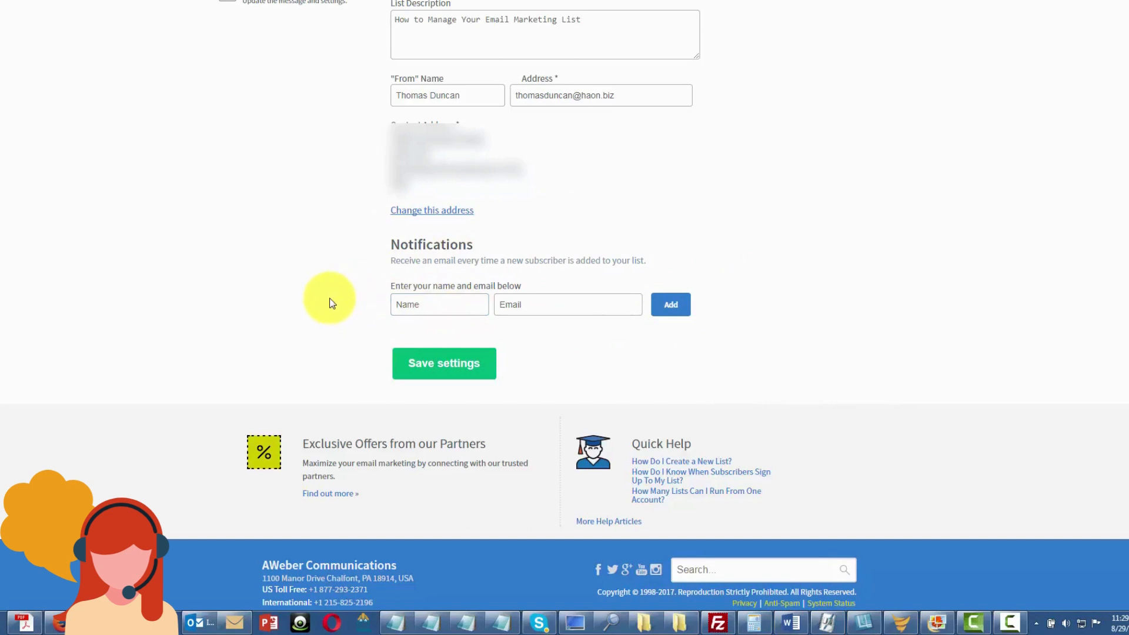
{"action": "mouse_move", "coordinate": [417, 317]}
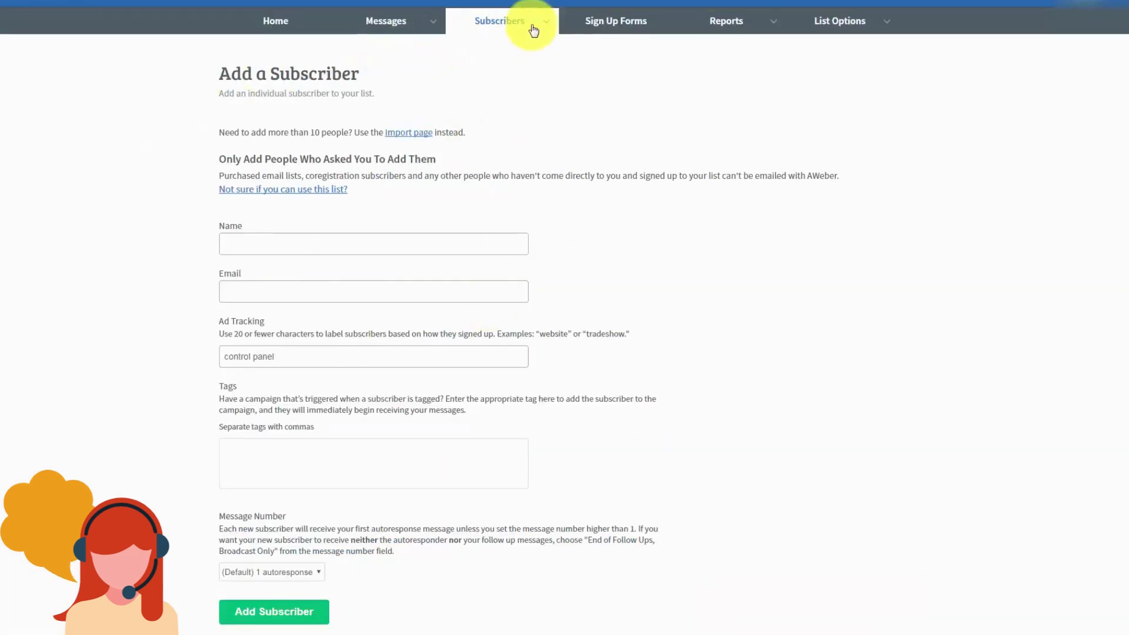
Step: Fill in the new subscriber's name and email on the Add a Subscriber form and submit it
{"action": "mouse_move", "coordinate": [534, 28]}
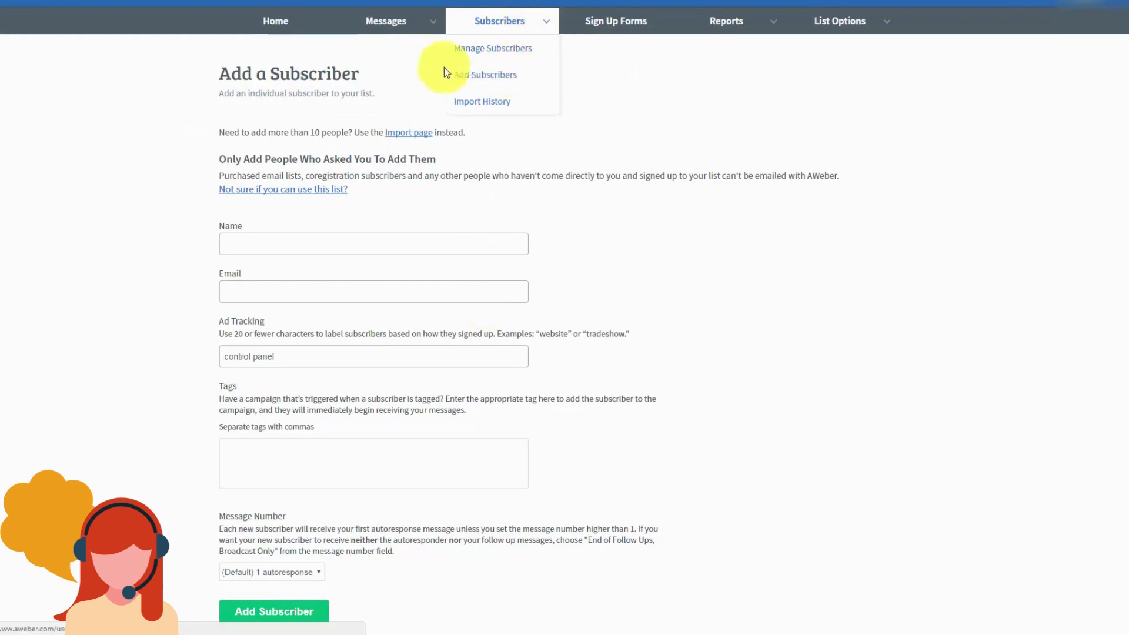
{"action": "left_click", "coordinate": [252, 244]}
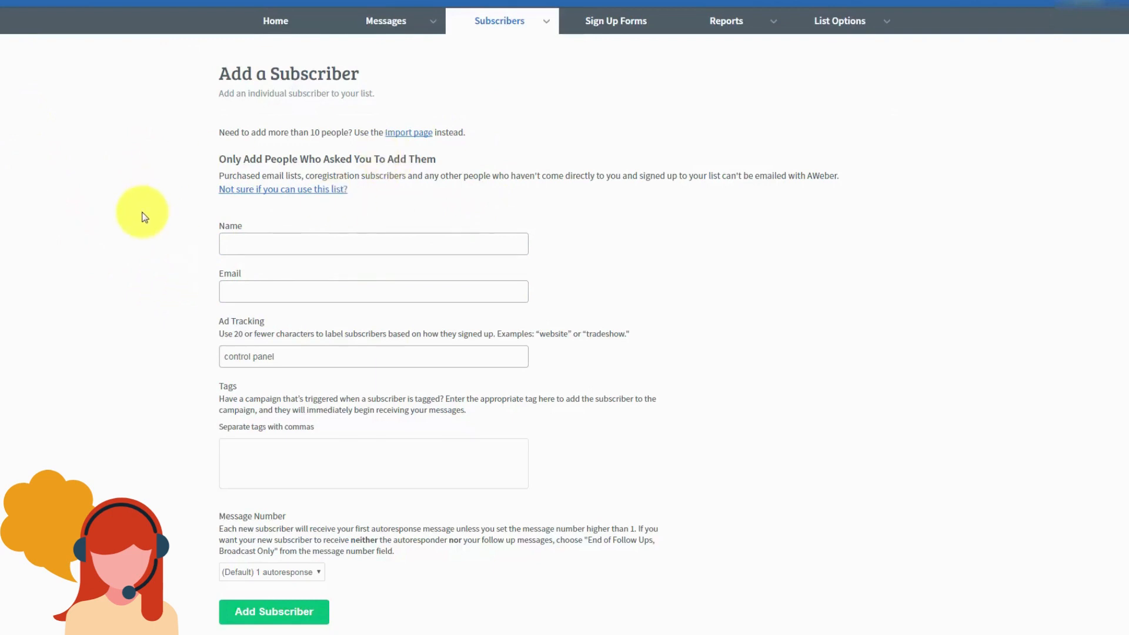
{"action": "left_click", "coordinate": [257, 240]}
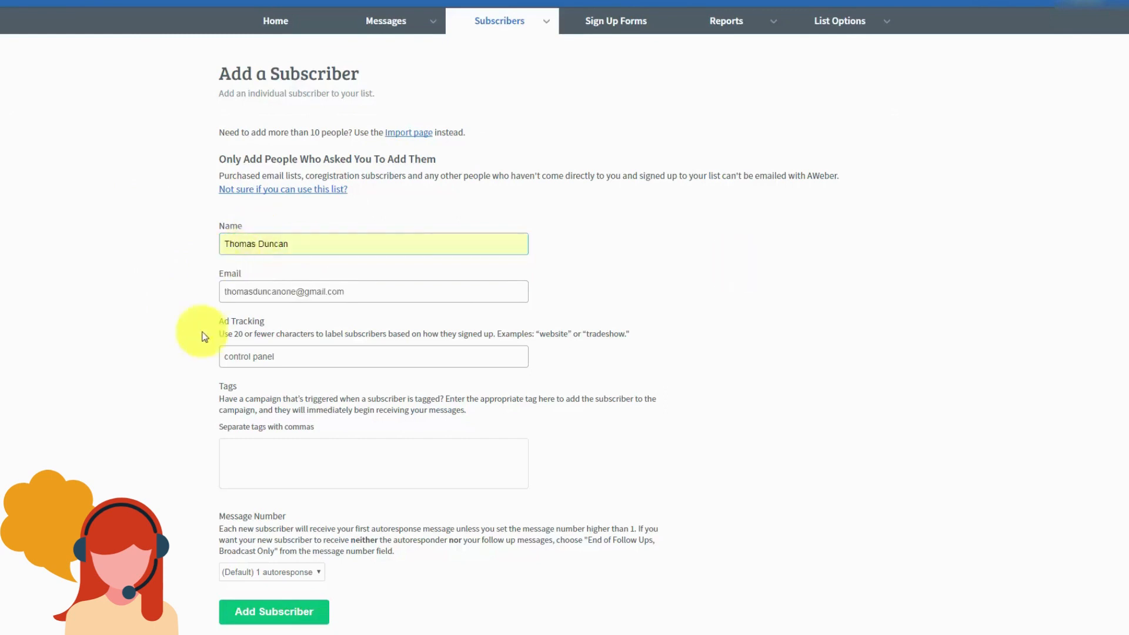
{"action": "left_click", "coordinate": [268, 617]}
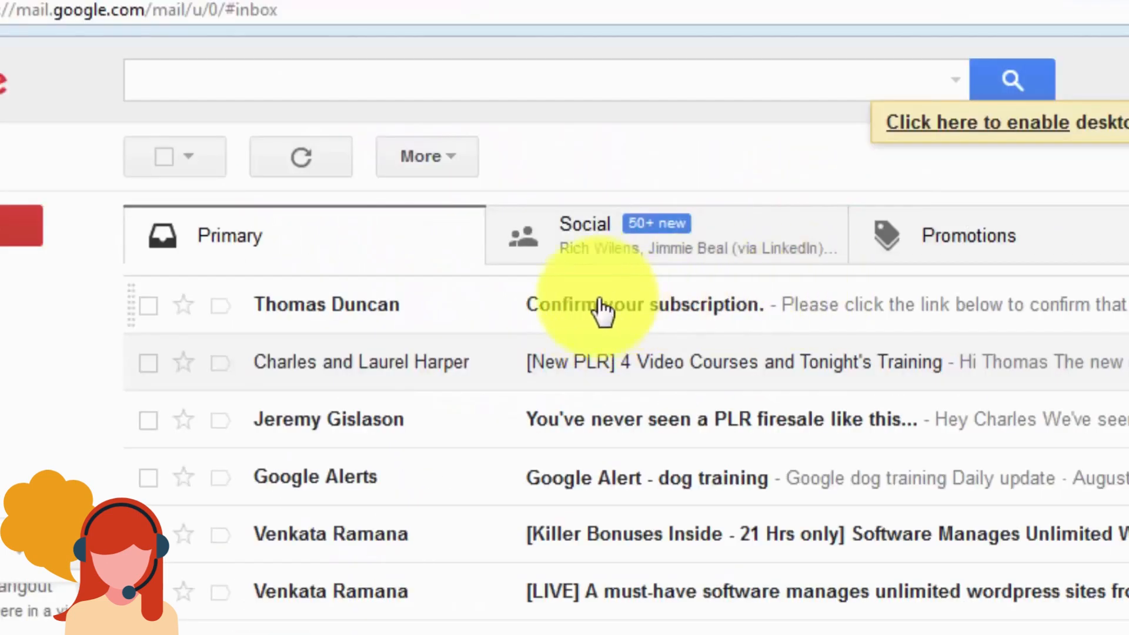
Step: Open the 'Confirm your subscription' email and follow its aweber.com confirmation link
{"action": "left_click", "coordinate": [779, 304]}
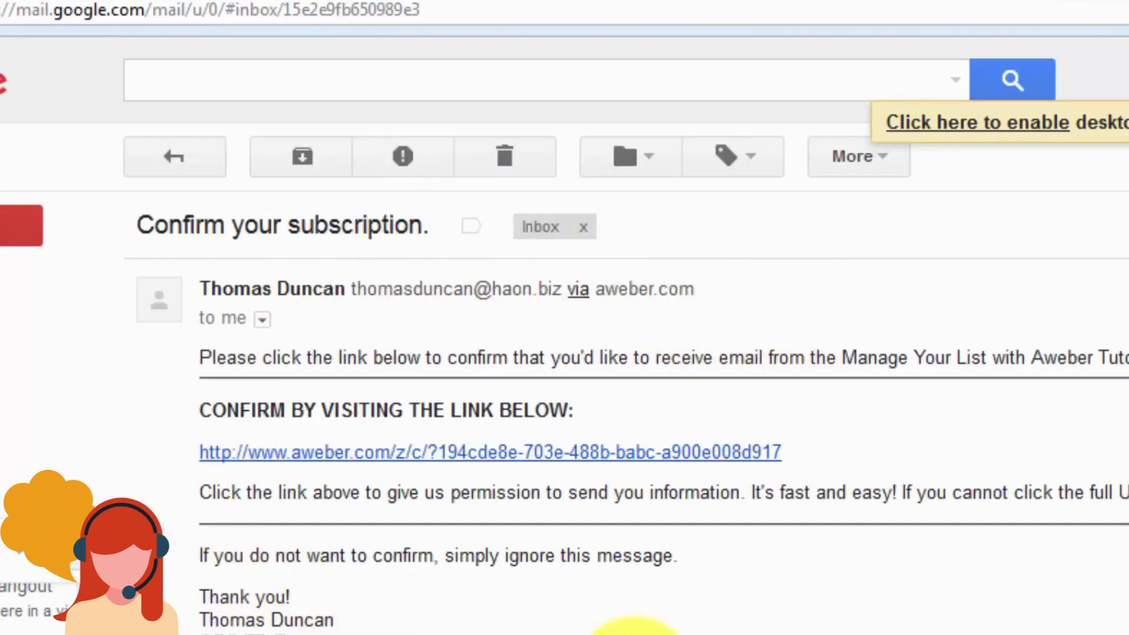
{"action": "left_click", "coordinate": [473, 451]}
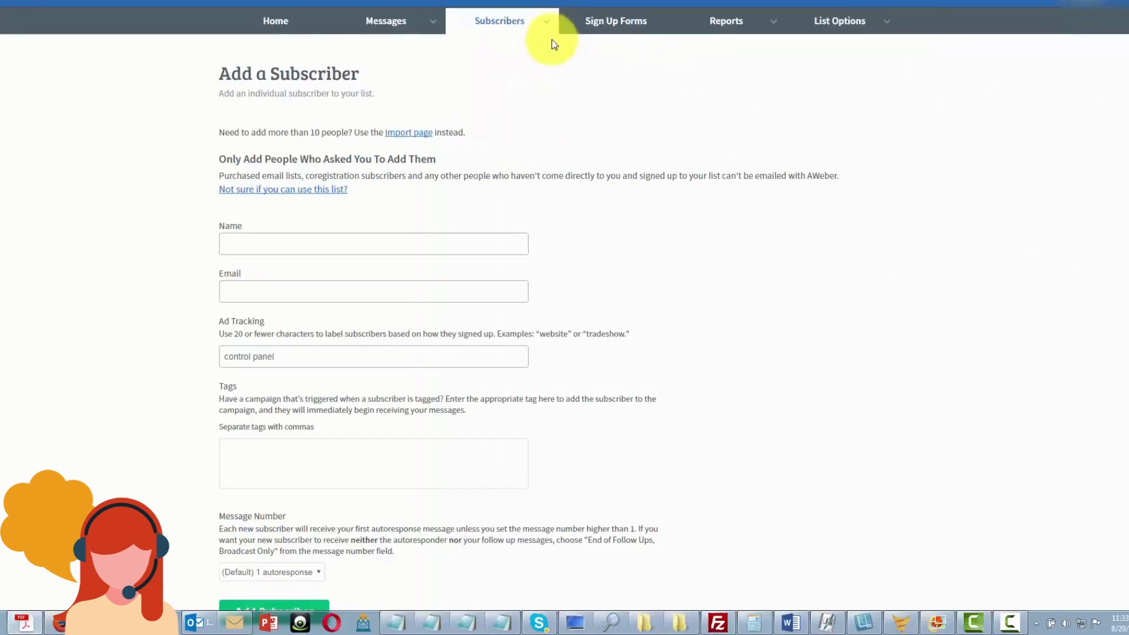
Step: Go back to AWeber and choose Subscribers > Manage Subscribers
{"action": "left_click", "coordinate": [547, 24]}
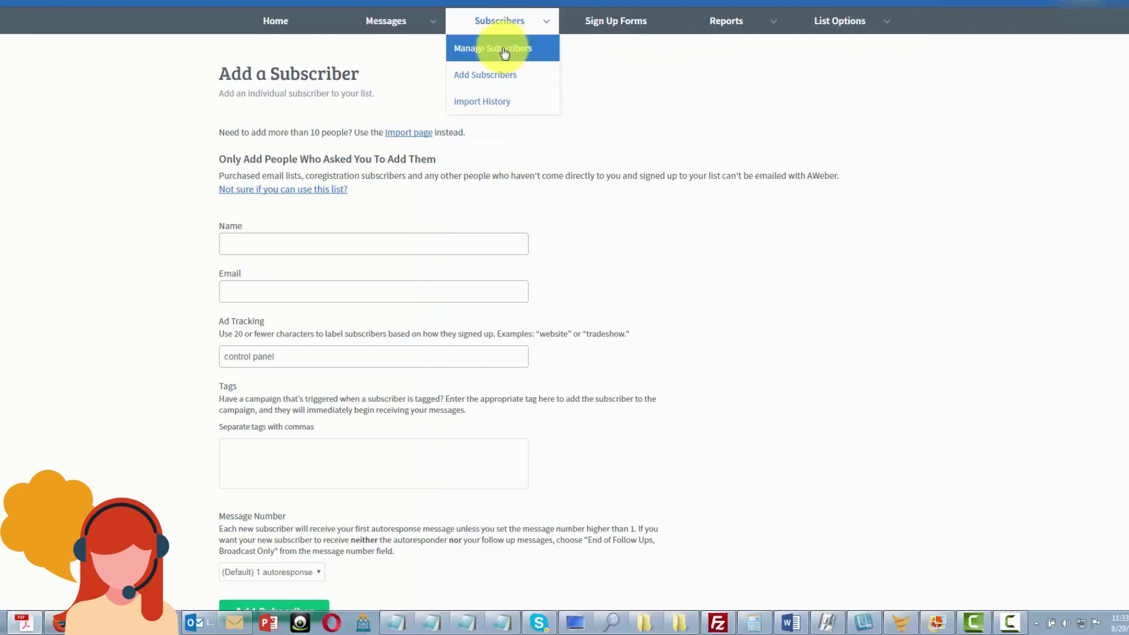
{"action": "left_click", "coordinate": [503, 51]}
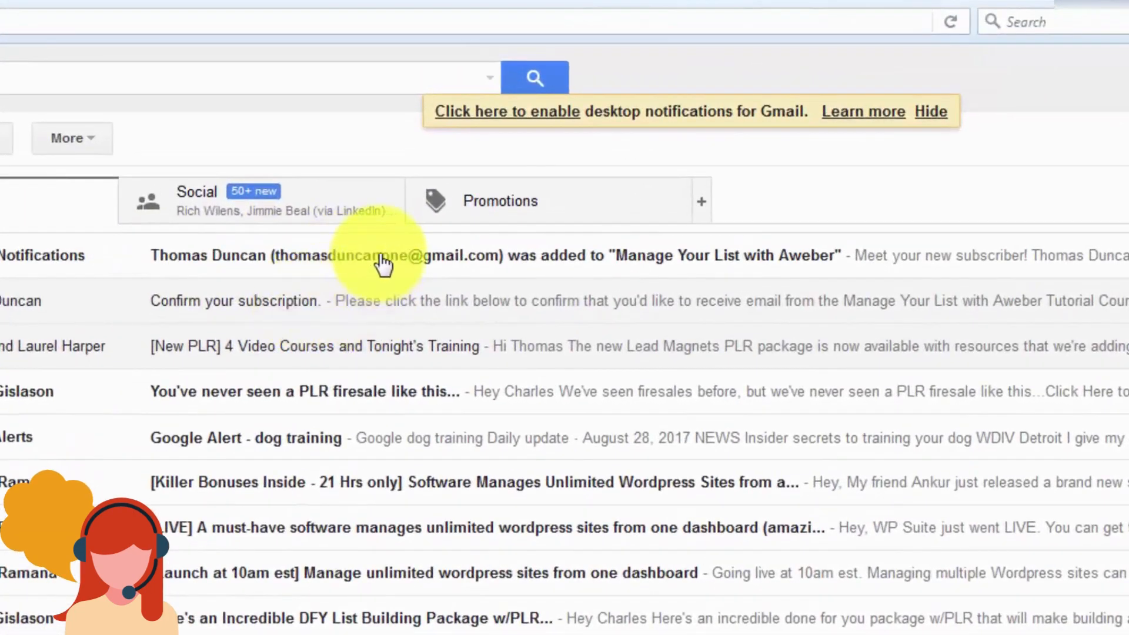
Step: Open the 'was added to Manage Your List with Aweber' notification email
{"action": "left_click", "coordinate": [381, 256]}
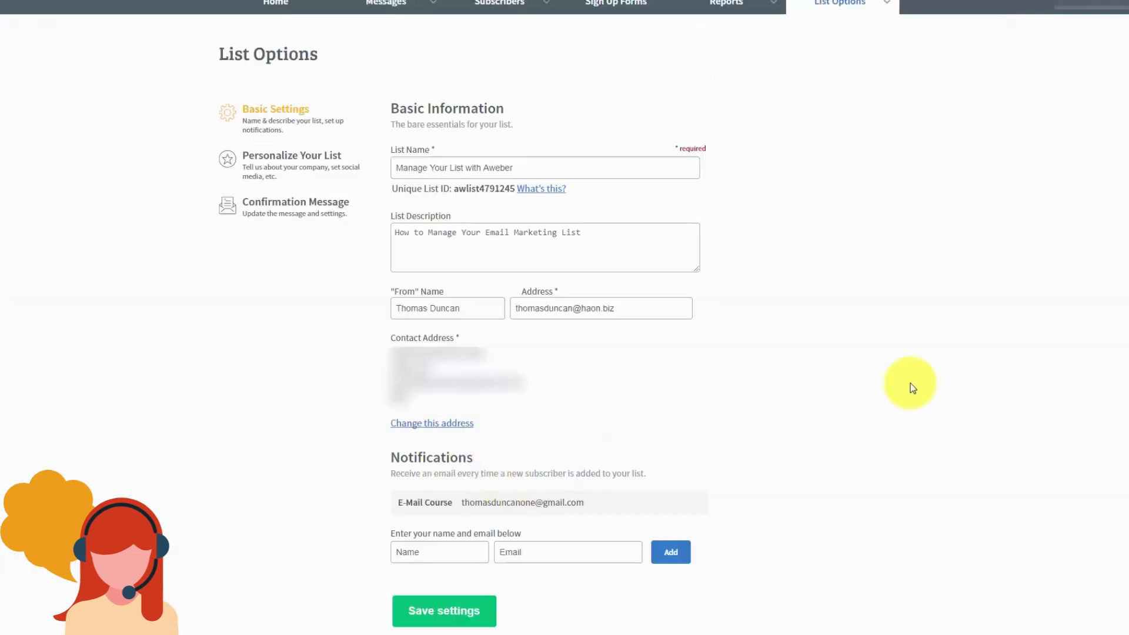
{"action": "mouse_move", "coordinate": [819, 360]}
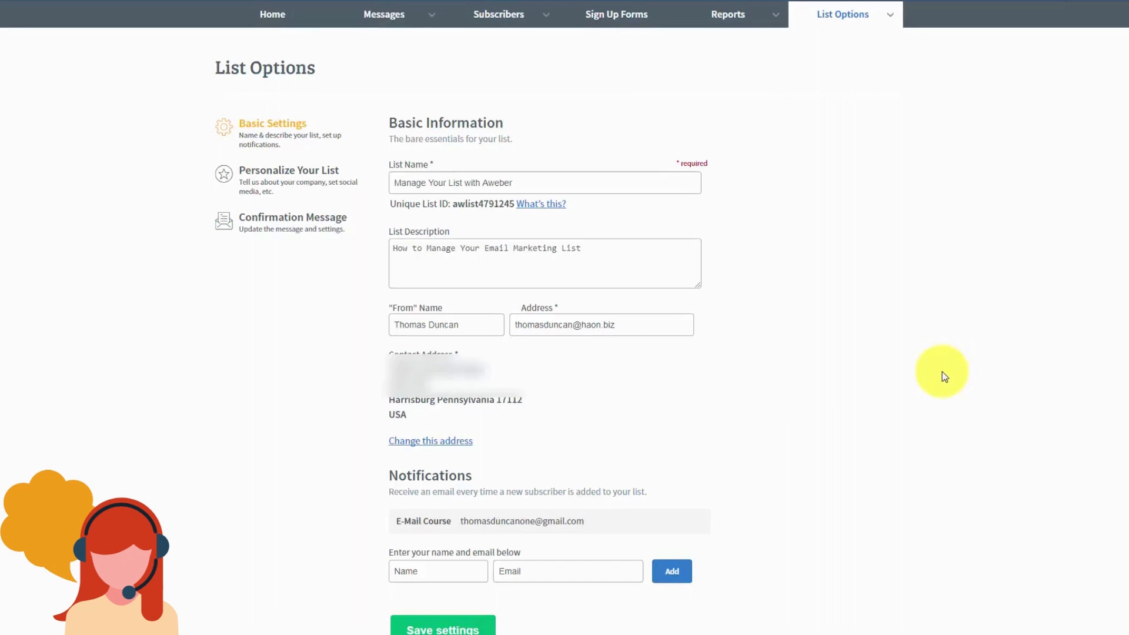
Step: In Personalize Your List, write a two-line email signature and upload a company logo
{"action": "left_click", "coordinate": [278, 177]}
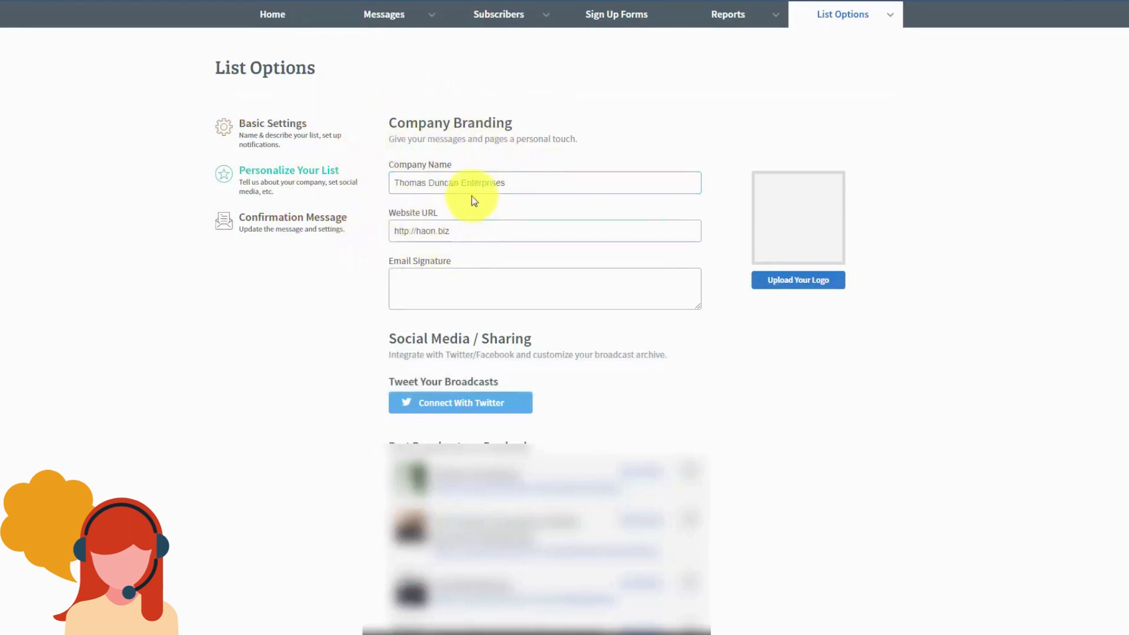
{"action": "left_click", "coordinate": [443, 282]}
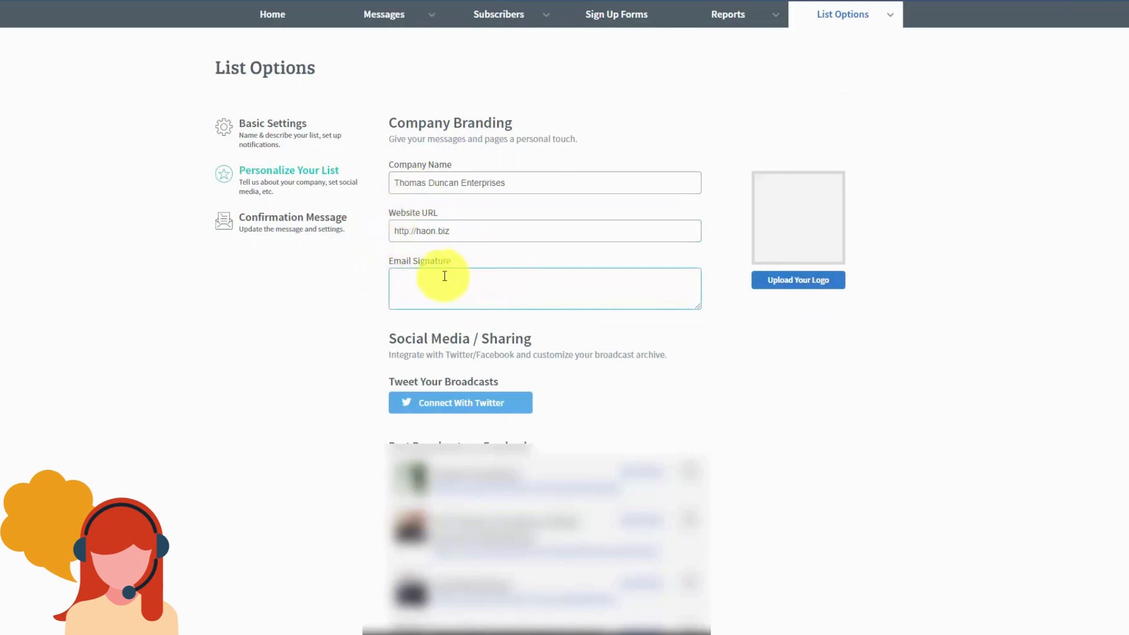
{"action": "left_click", "coordinate": [790, 287]}
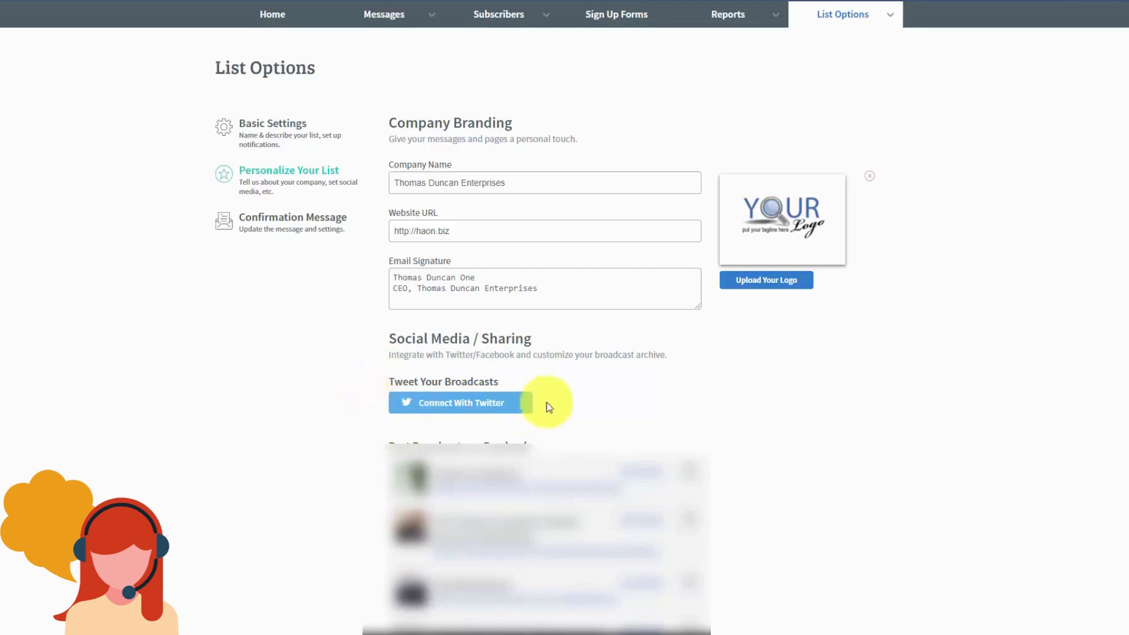
Step: Connect the list to Twitter by authorizing the AWeber Email Marketing app
{"action": "left_click", "coordinate": [431, 404]}
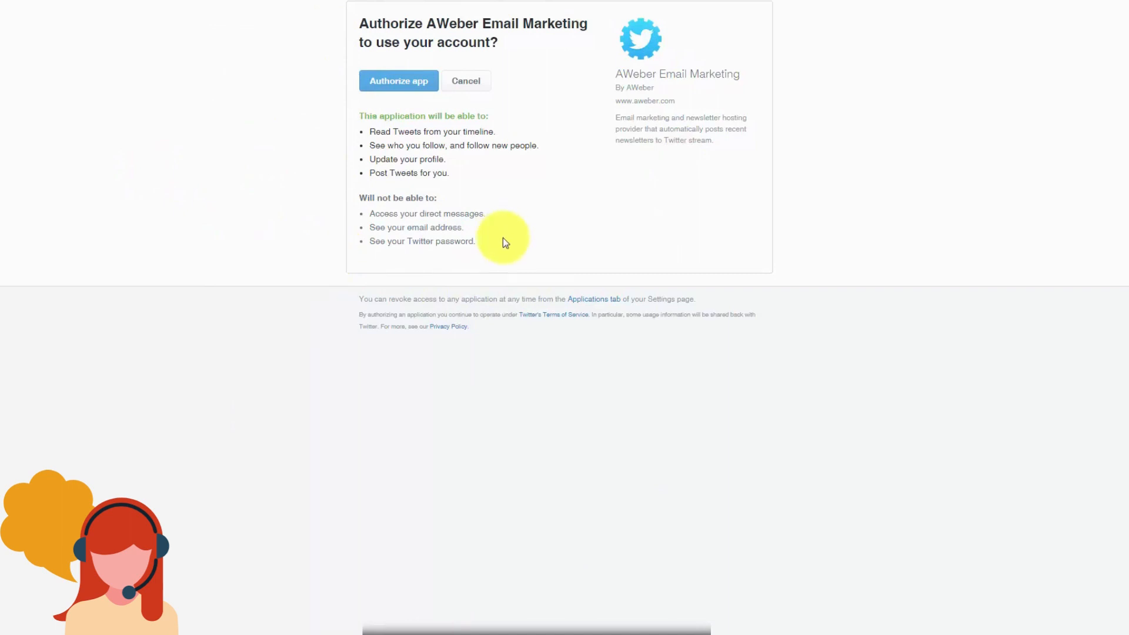
{"action": "left_click", "coordinate": [402, 82]}
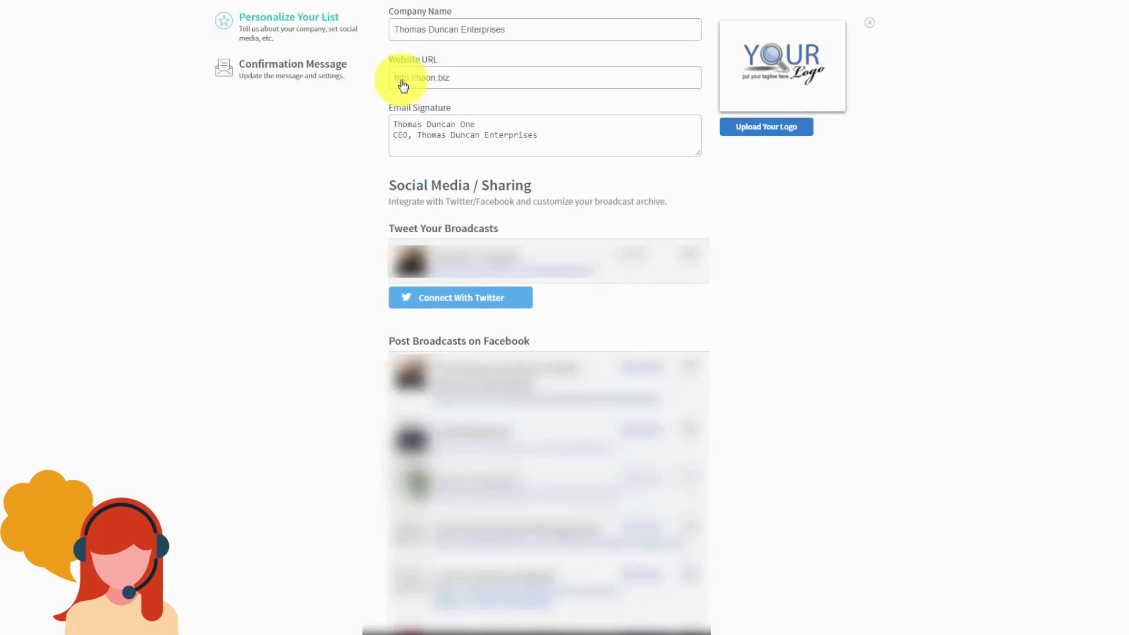
{"action": "scroll", "coordinate": [917, 290], "scroll_direction": "down", "scroll_amount": 15}
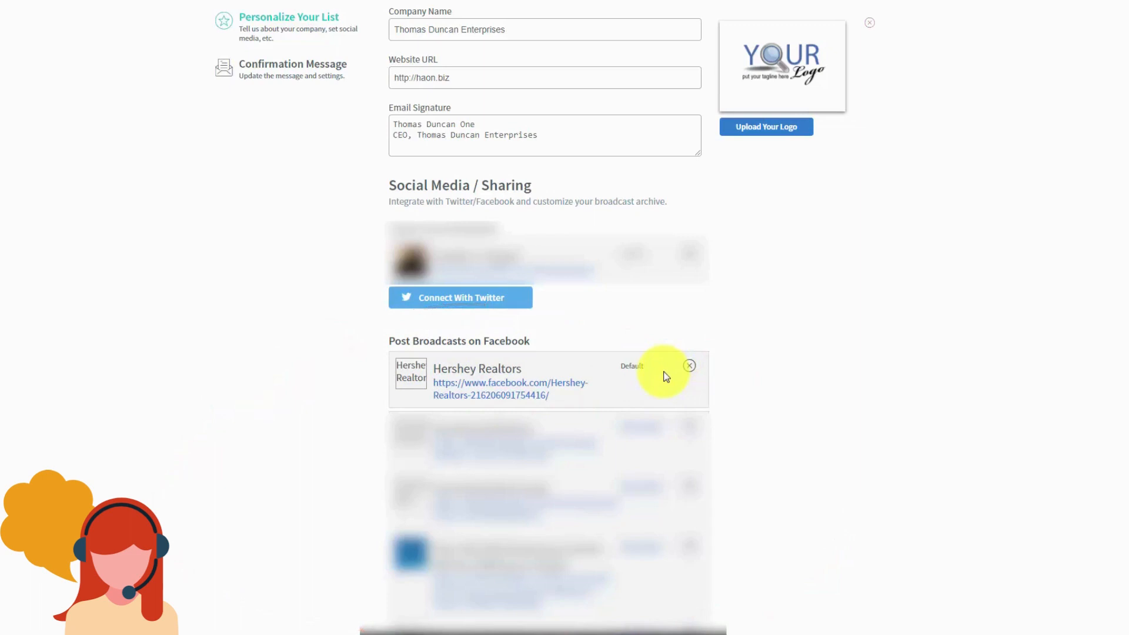
{"action": "scroll", "coordinate": [711, 376], "scroll_direction": "down", "scroll_amount": 10}
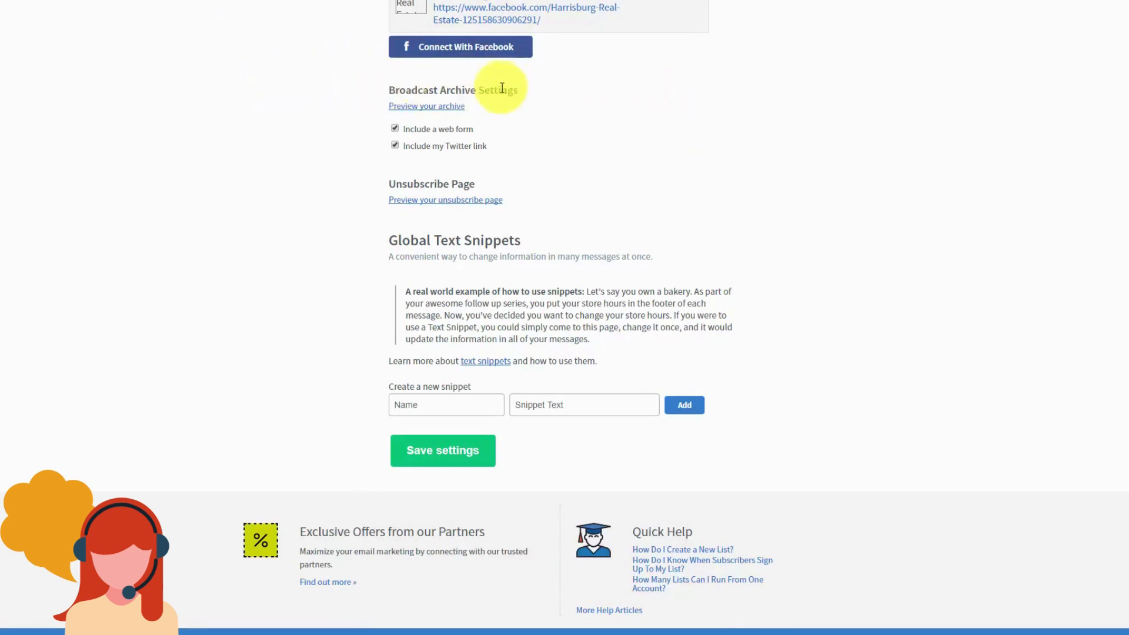
{"action": "left_click", "coordinate": [414, 109]}
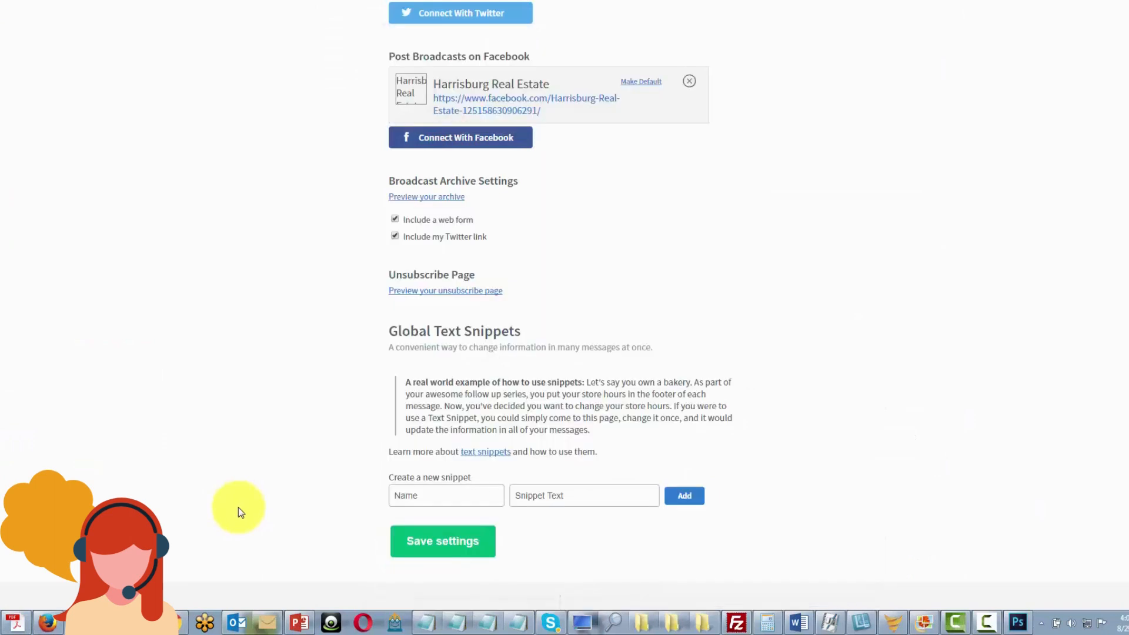
Step: Preview the unsubscribe page, then return and start naming a new global text snippet
{"action": "left_click", "coordinate": [431, 292]}
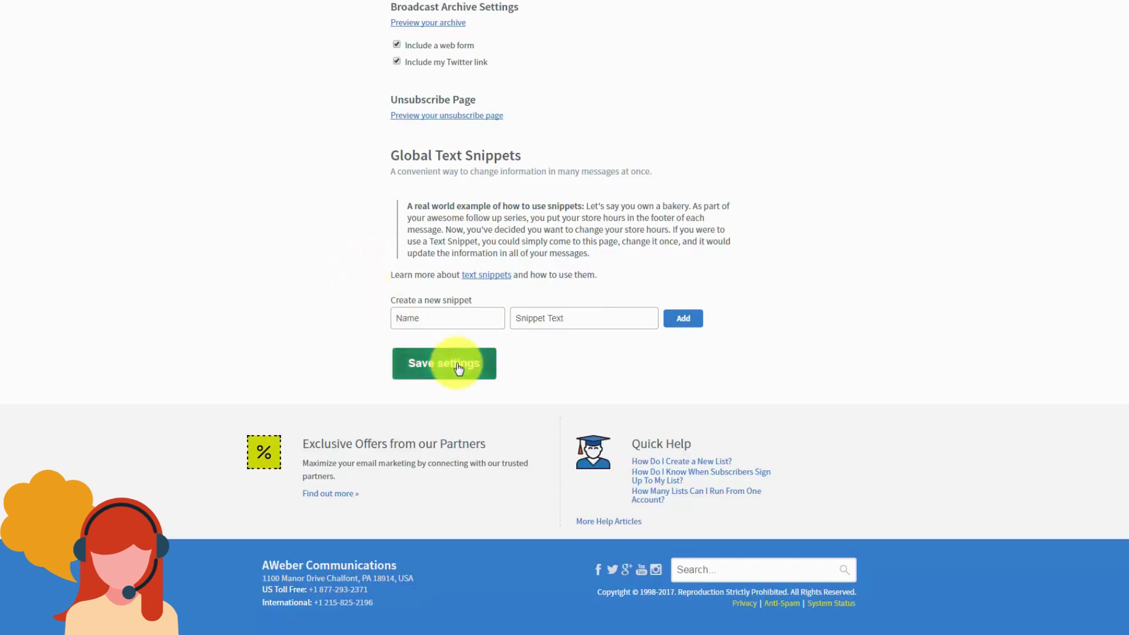
{"action": "left_click", "coordinate": [415, 318]}
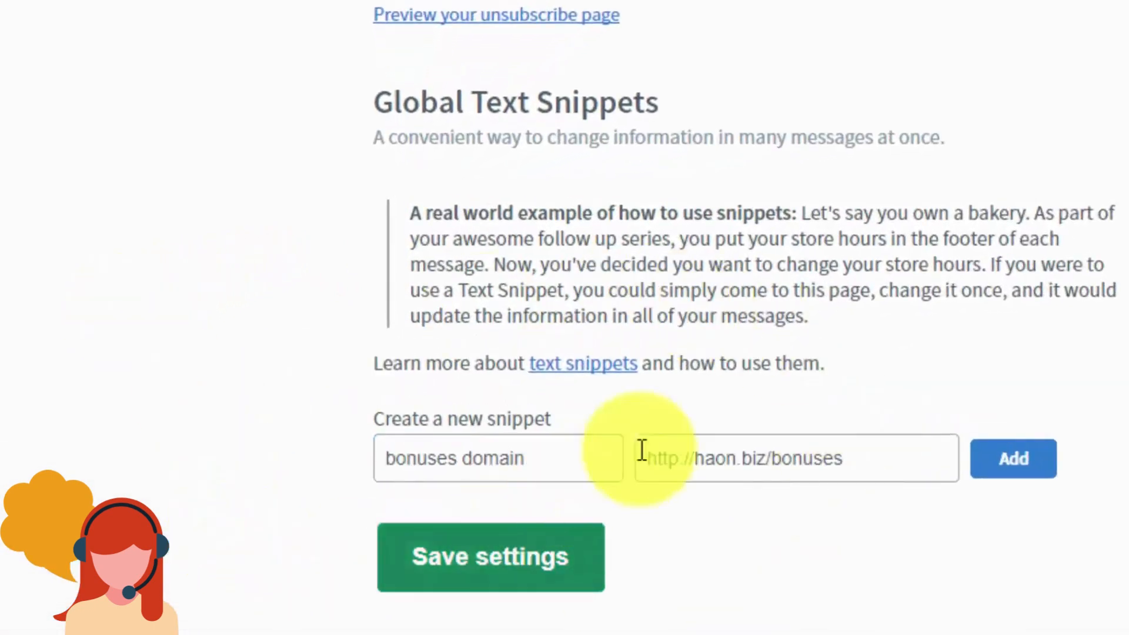
{"action": "left_click", "coordinate": [1015, 466]}
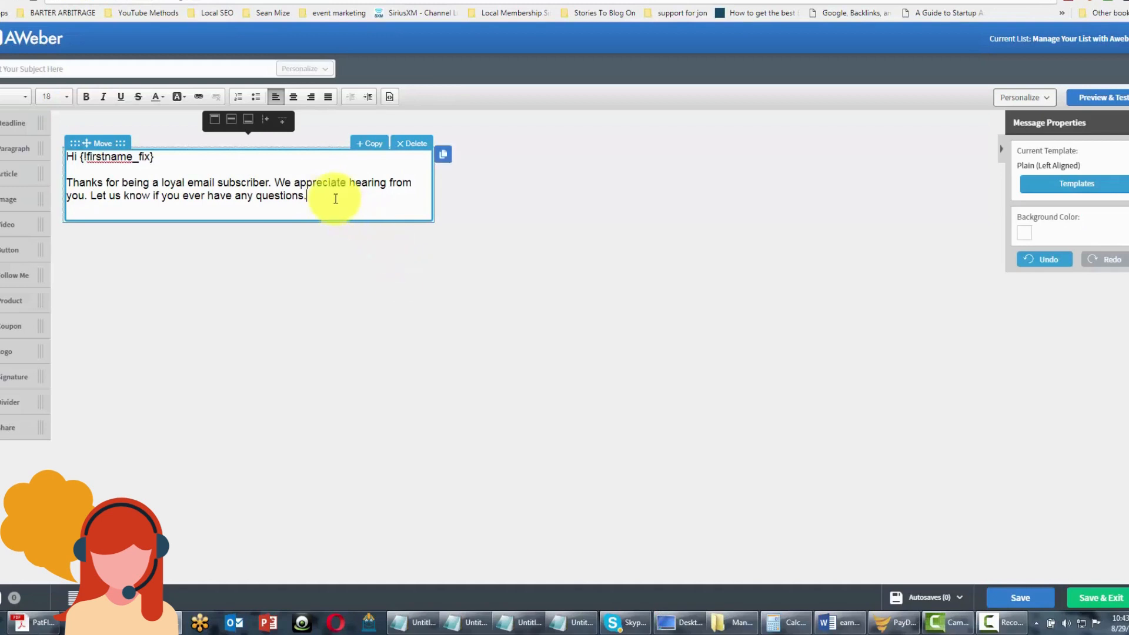
Step: Add an empty line after the closing 'questions.' sentence in the message
{"action": "key", "text": "Return"}
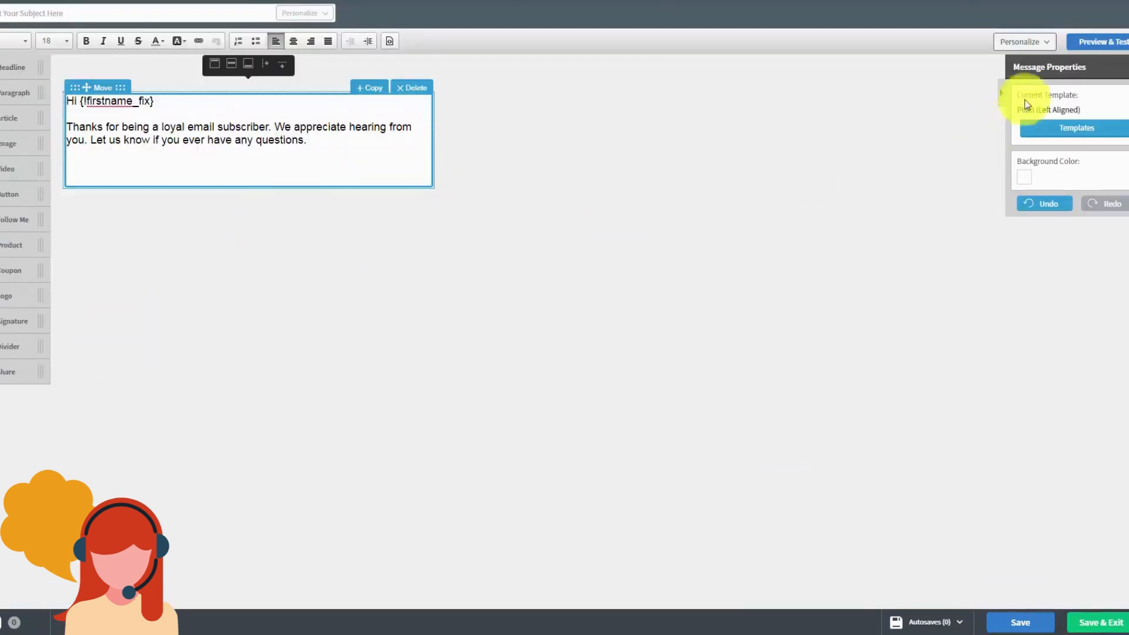
Step: Insert the bonuses domain snippet from Your Snippets in the Personalize dropdown
{"action": "left_click", "coordinate": [1047, 43]}
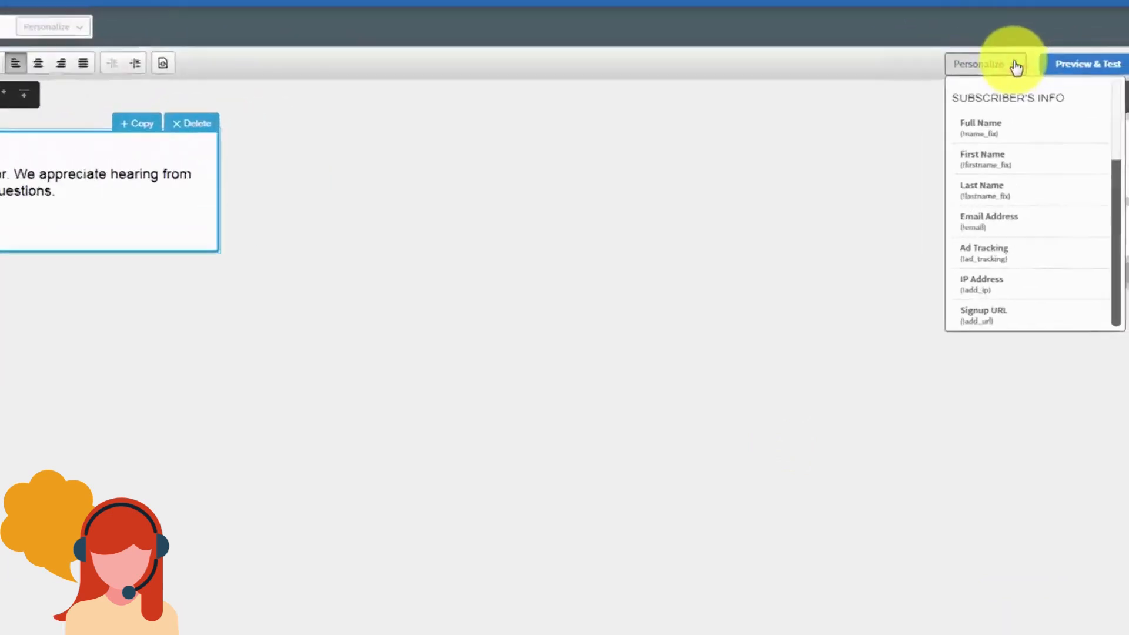
{"action": "scroll", "coordinate": [882, 294], "scroll_direction": "down", "scroll_amount": 3}
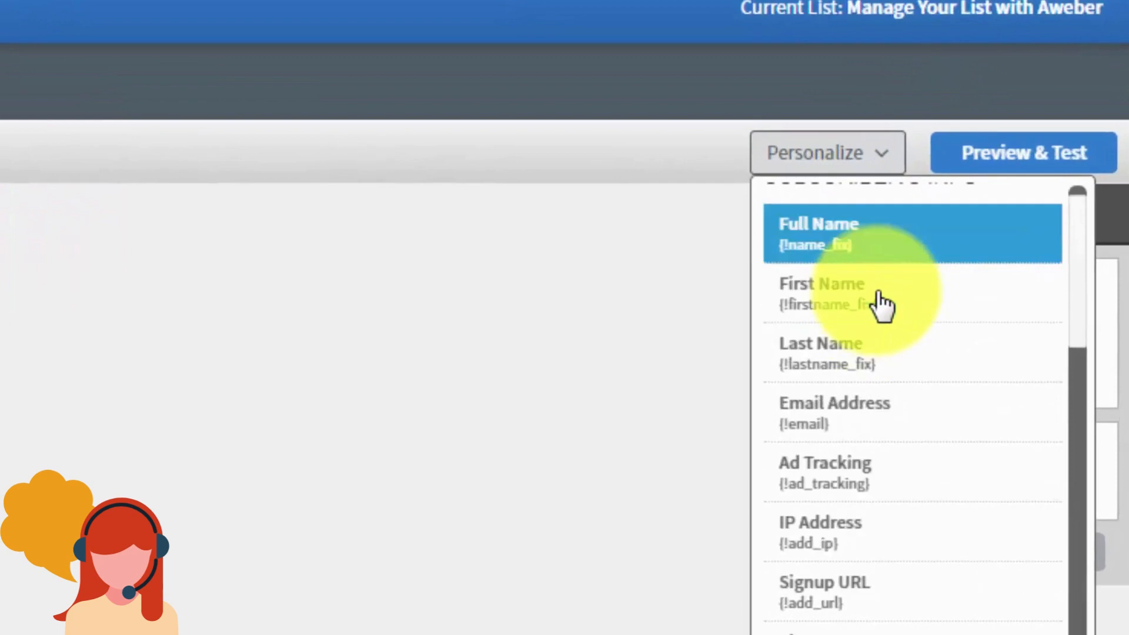
{"action": "scroll", "coordinate": [881, 320], "scroll_direction": "down", "scroll_amount": 5}
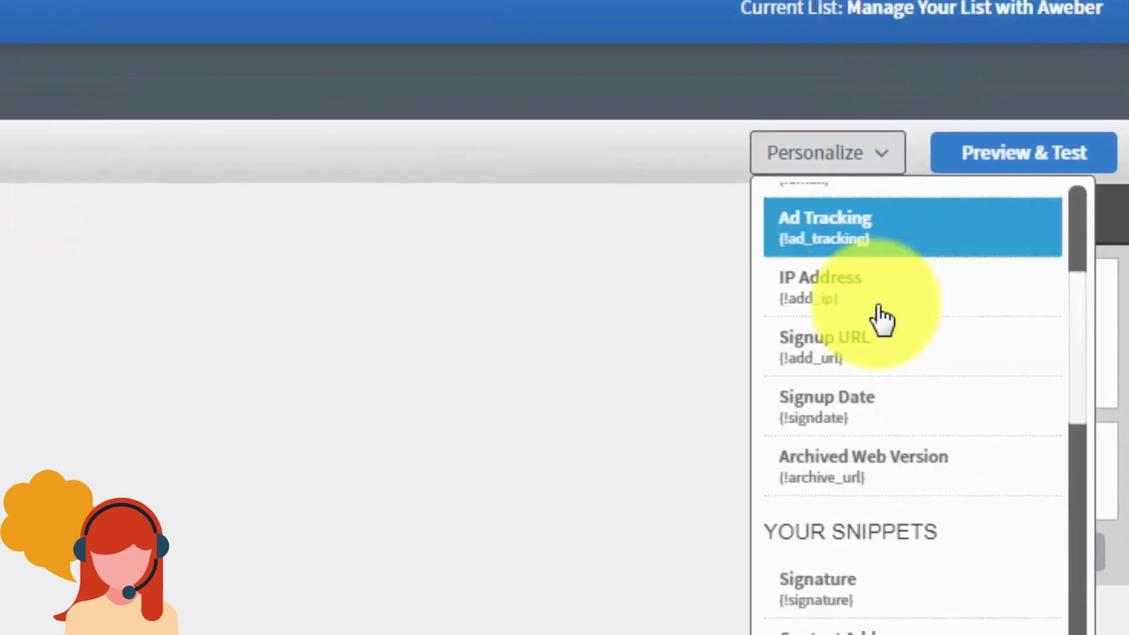
{"action": "scroll", "coordinate": [882, 320], "scroll_direction": "down", "scroll_amount": 1}
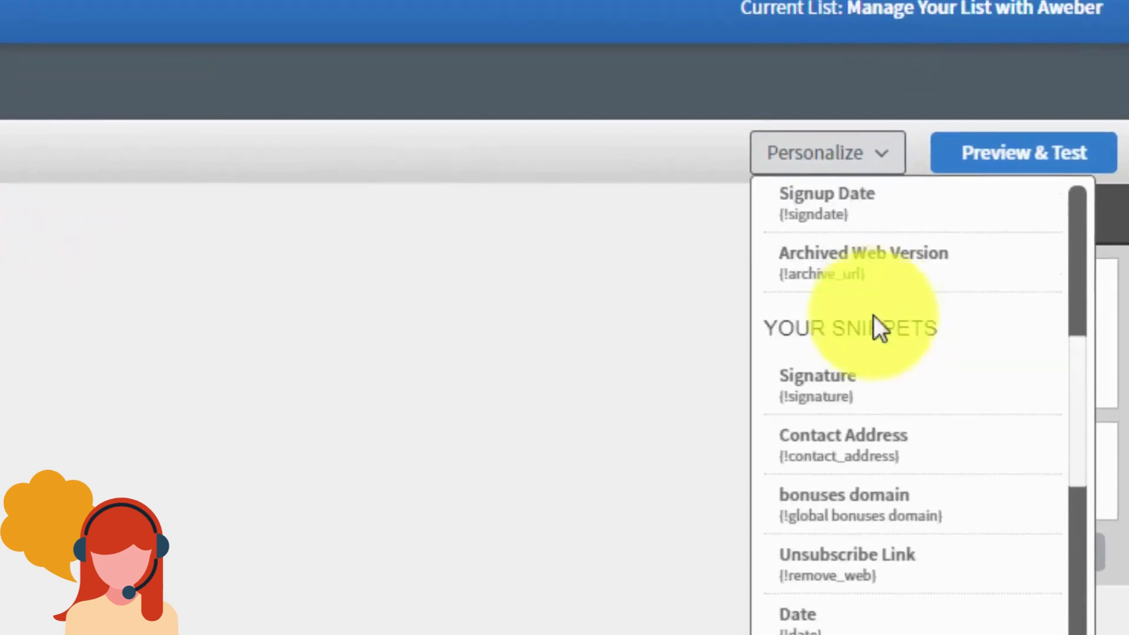
{"action": "left_click", "coordinate": [823, 520]}
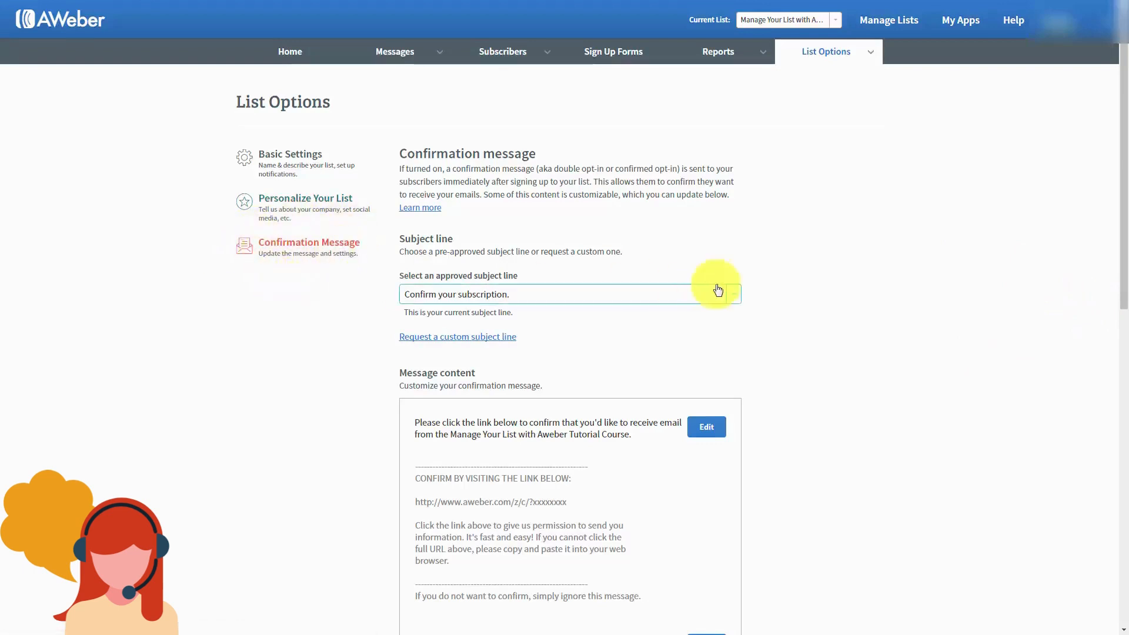
Step: Open the Confirmation Message page under List Options
{"action": "left_click", "coordinate": [773, 245]}
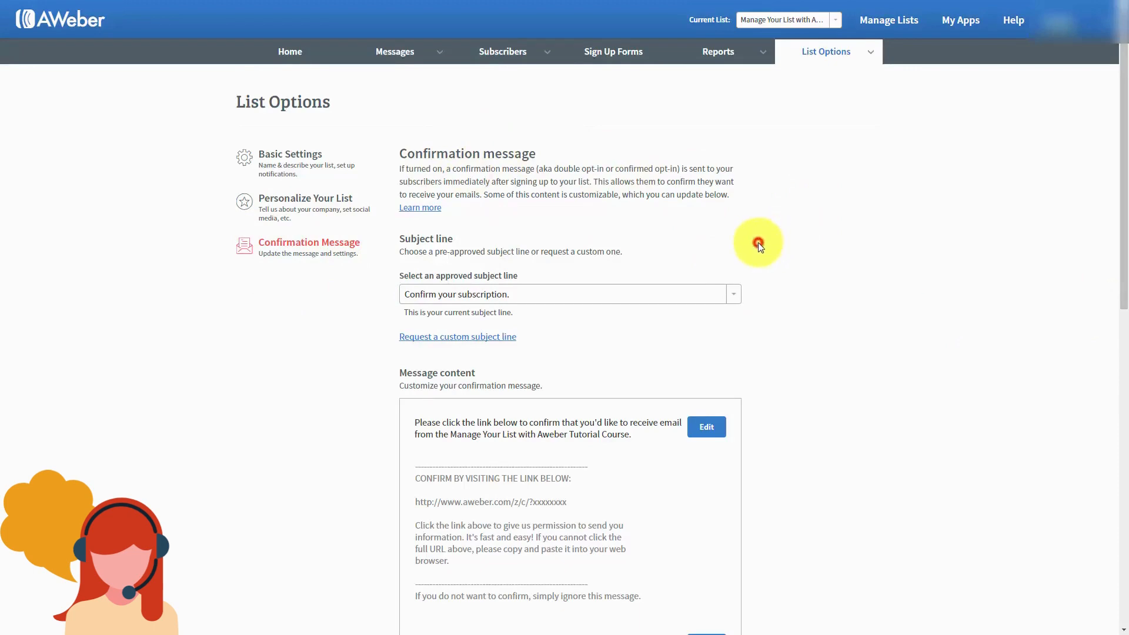
Step: Scroll down to the confirmation message toggles and the Save settings button
{"action": "scroll", "coordinate": [759, 245], "scroll_direction": "down", "scroll_amount": 6}
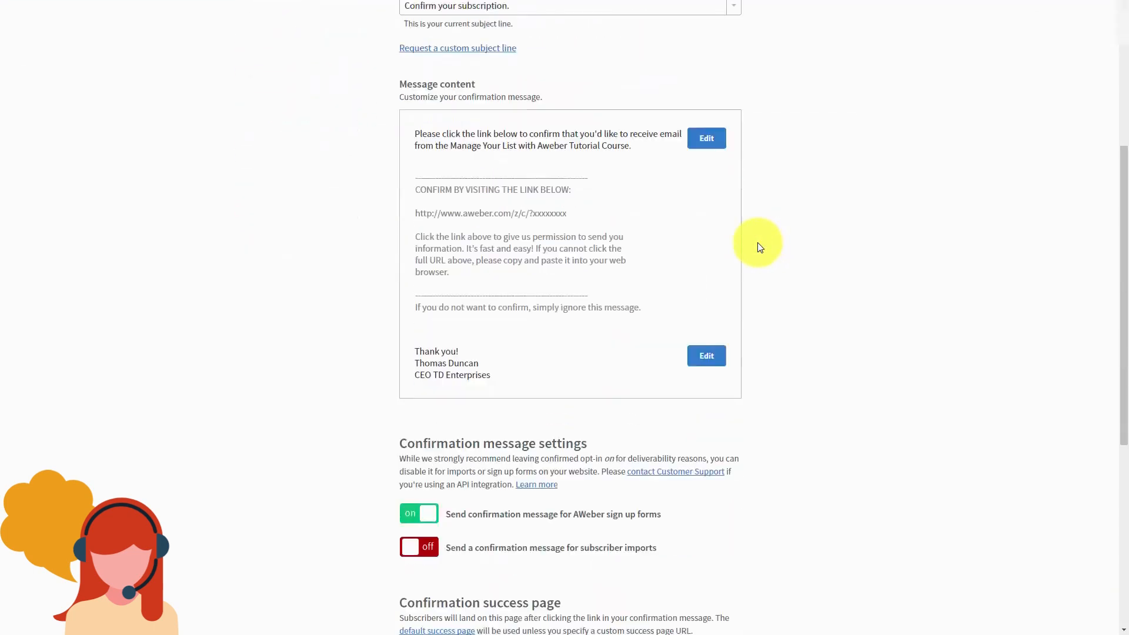
{"action": "scroll", "coordinate": [759, 247], "scroll_direction": "down", "scroll_amount": 3}
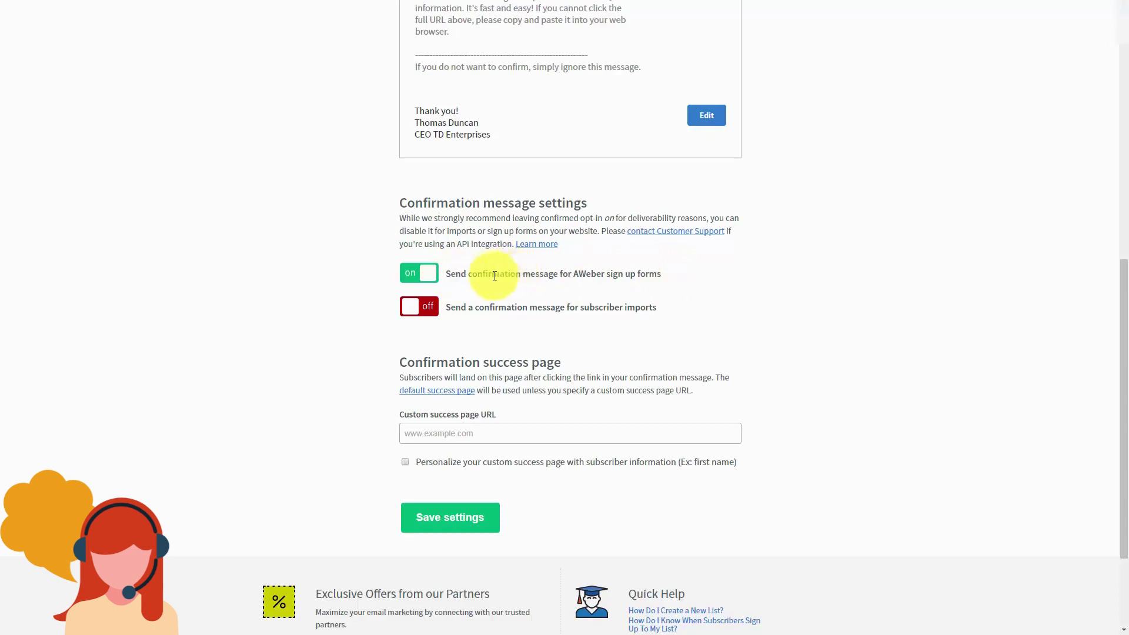
{"action": "left_click", "coordinate": [417, 277]}
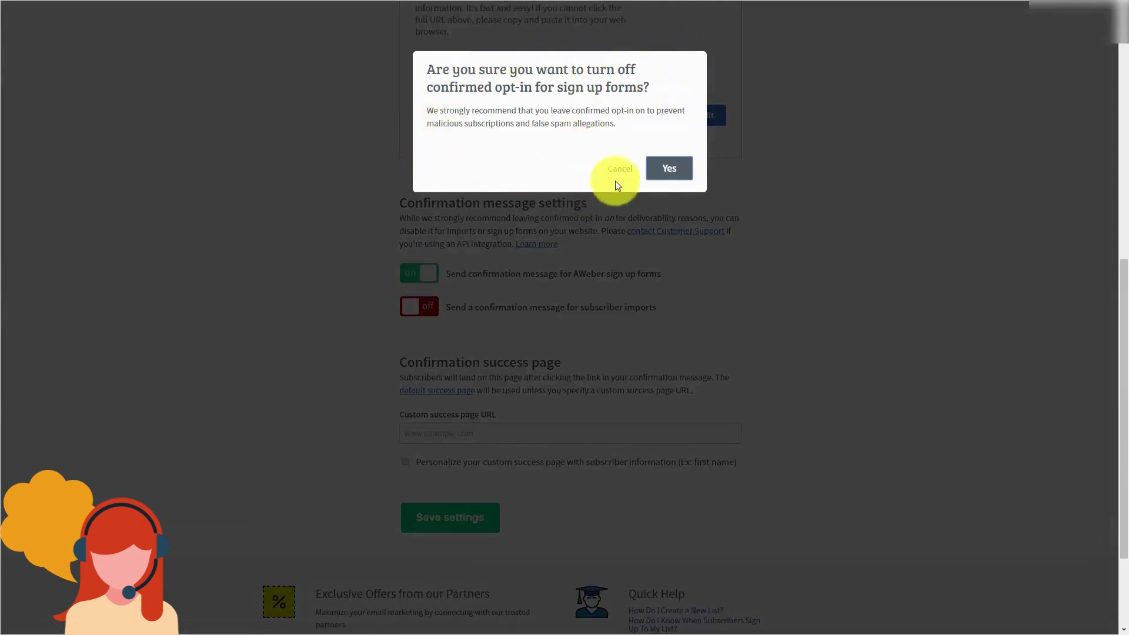
{"action": "left_click", "coordinate": [666, 168]}
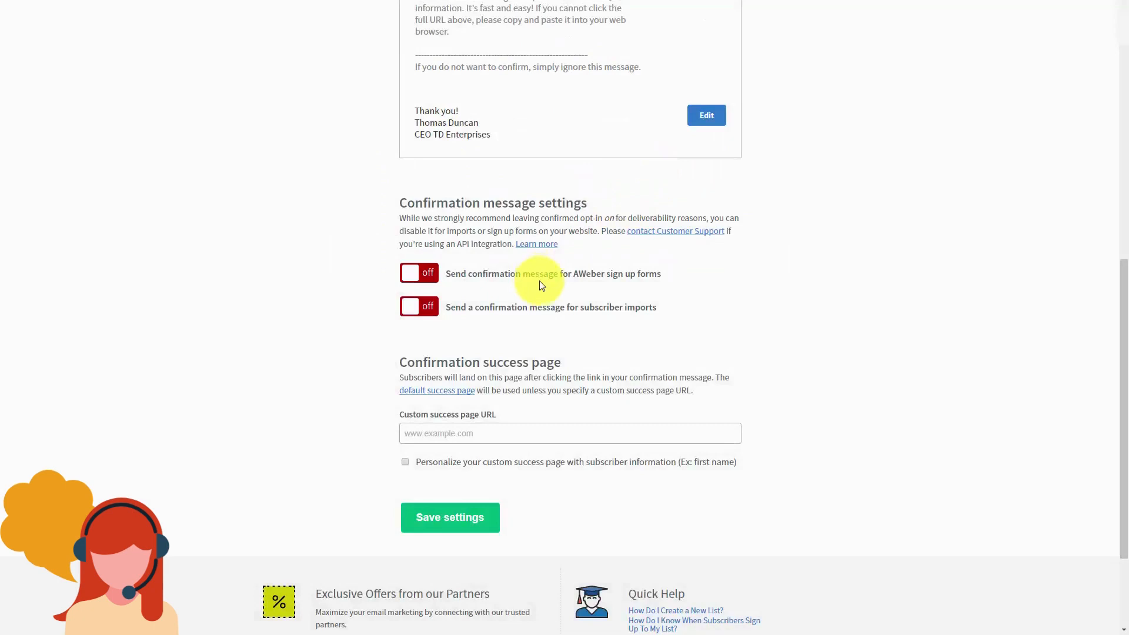
{"action": "left_click", "coordinate": [410, 276]}
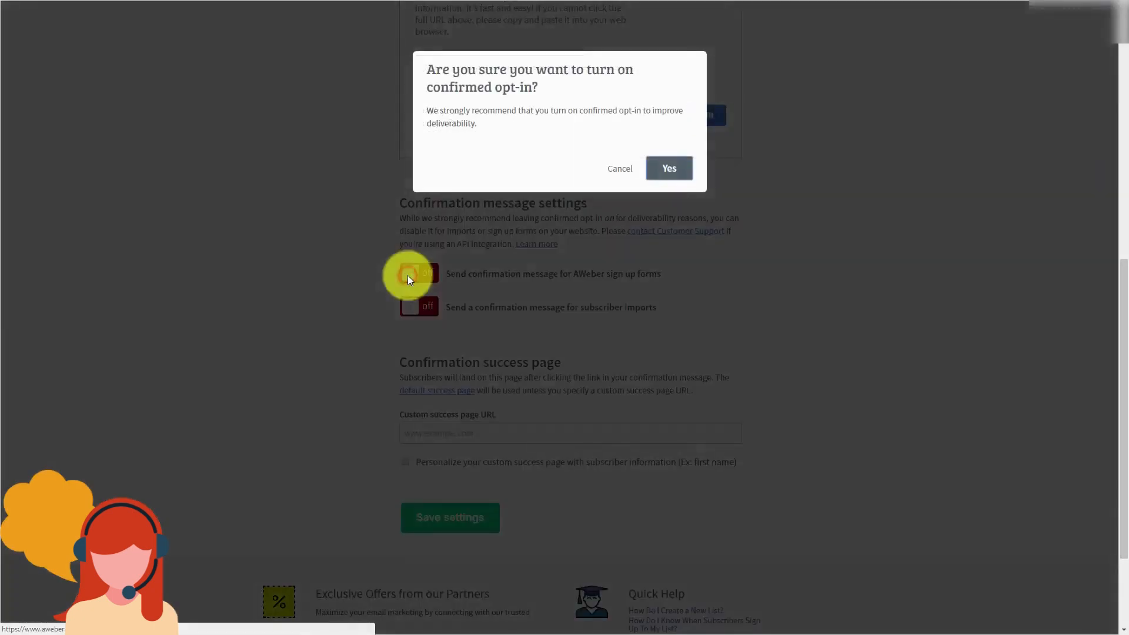
{"action": "left_click", "coordinate": [671, 166]}
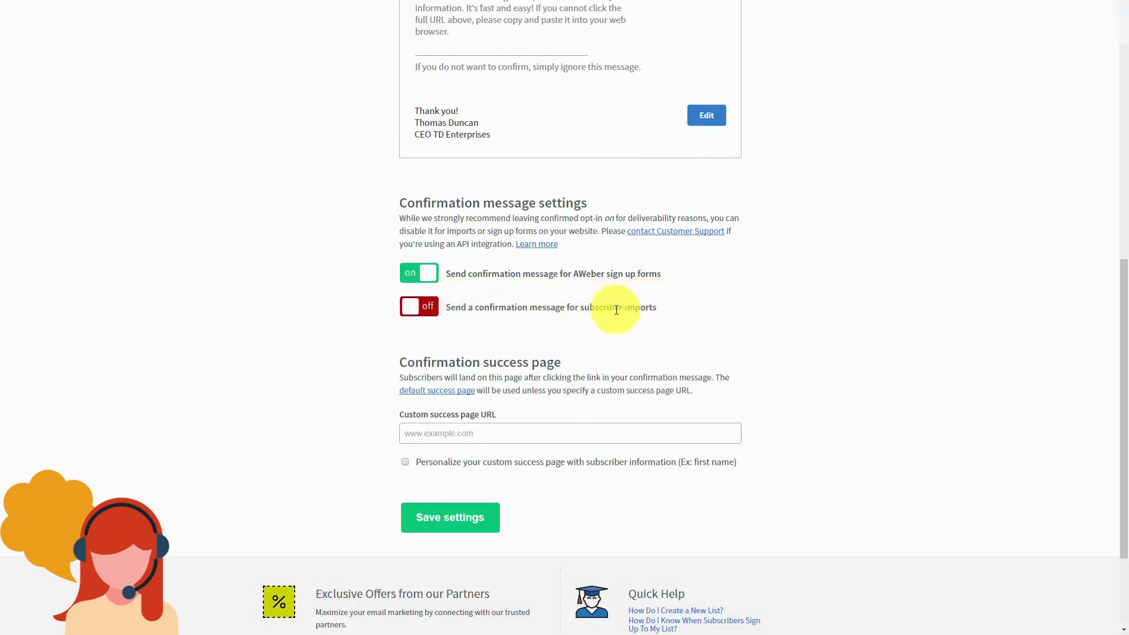
{"action": "left_click", "coordinate": [405, 312]}
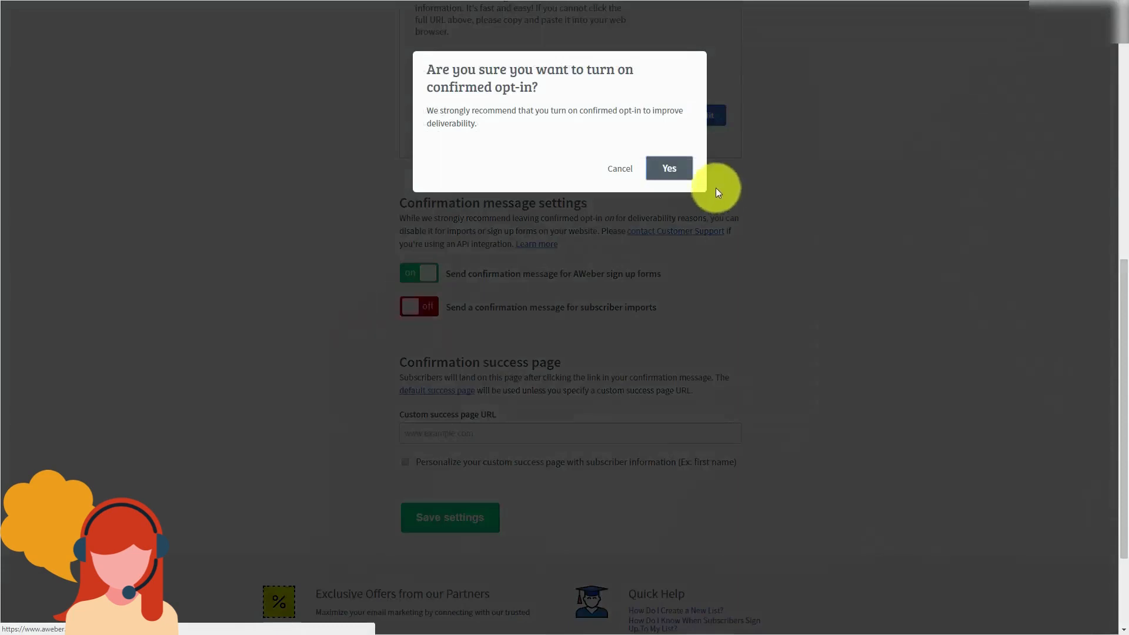
{"action": "left_click", "coordinate": [669, 168]}
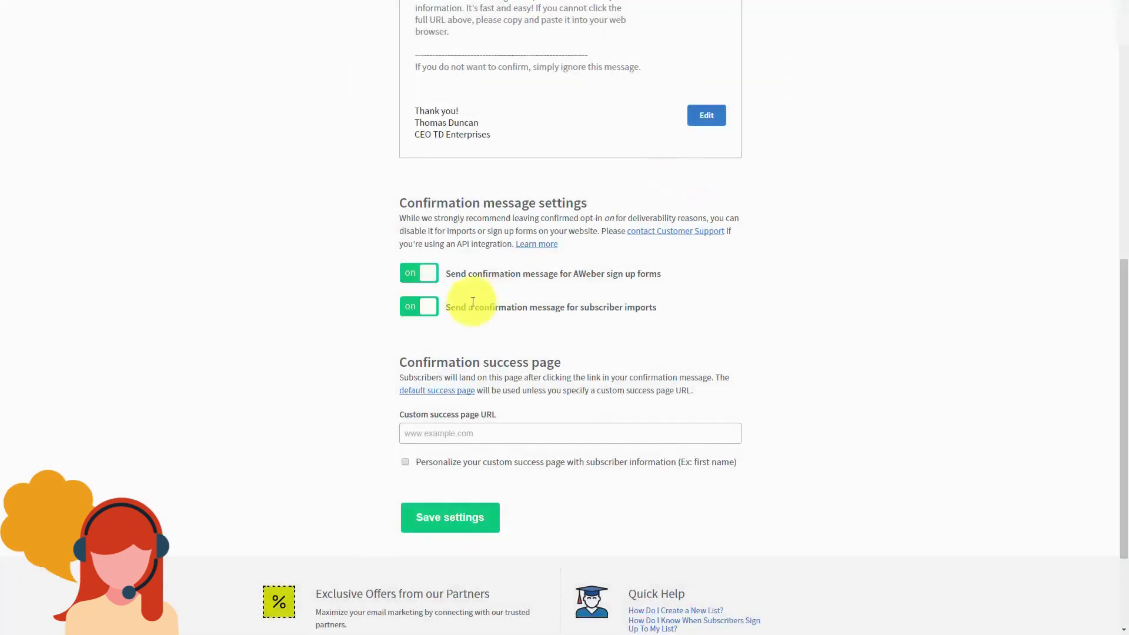
{"action": "left_click", "coordinate": [429, 307]}
{"action": "left_click", "coordinate": [680, 172]}
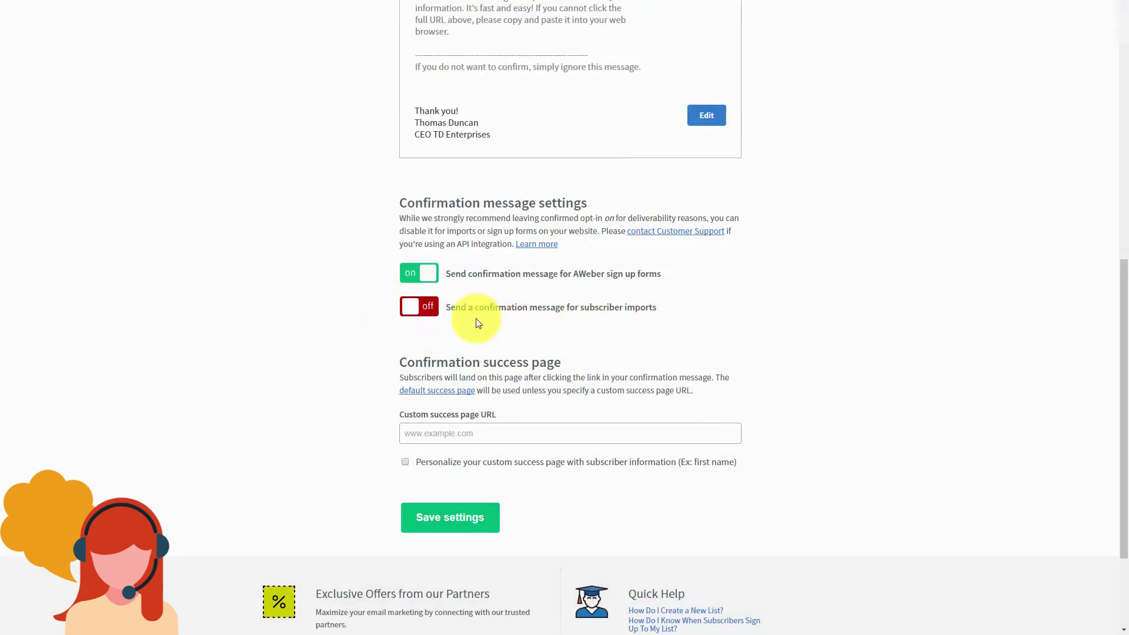
Step: Preview the default 'Thank you for subscribing!' confirmation success page
{"action": "scroll", "coordinate": [475, 318], "scroll_direction": "down", "scroll_amount": 1}
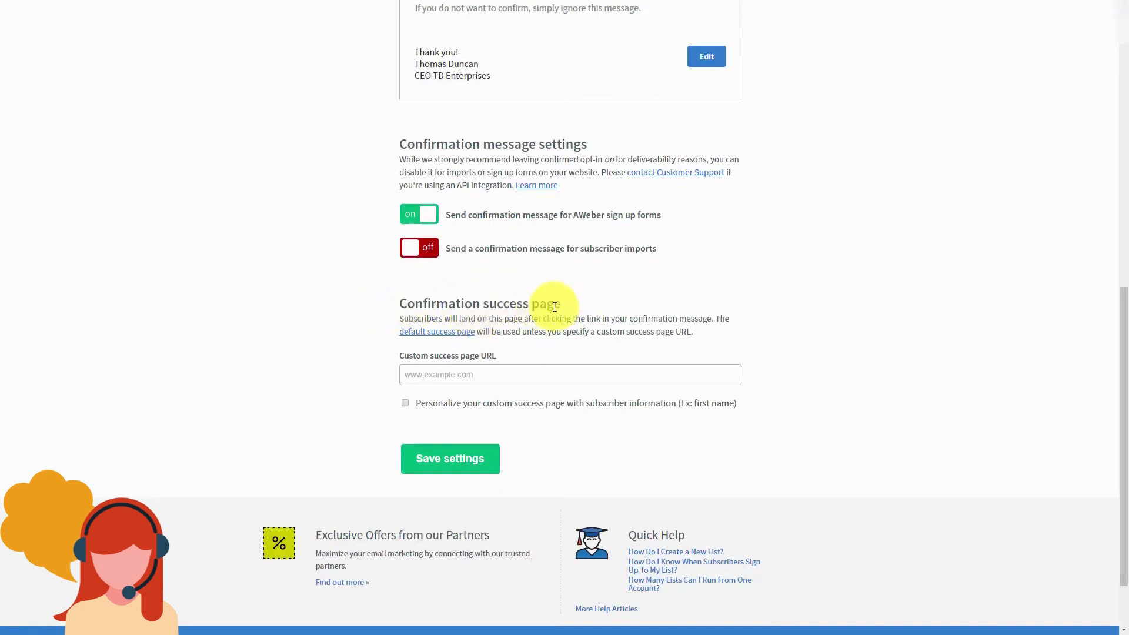
{"action": "left_click", "coordinate": [459, 374]}
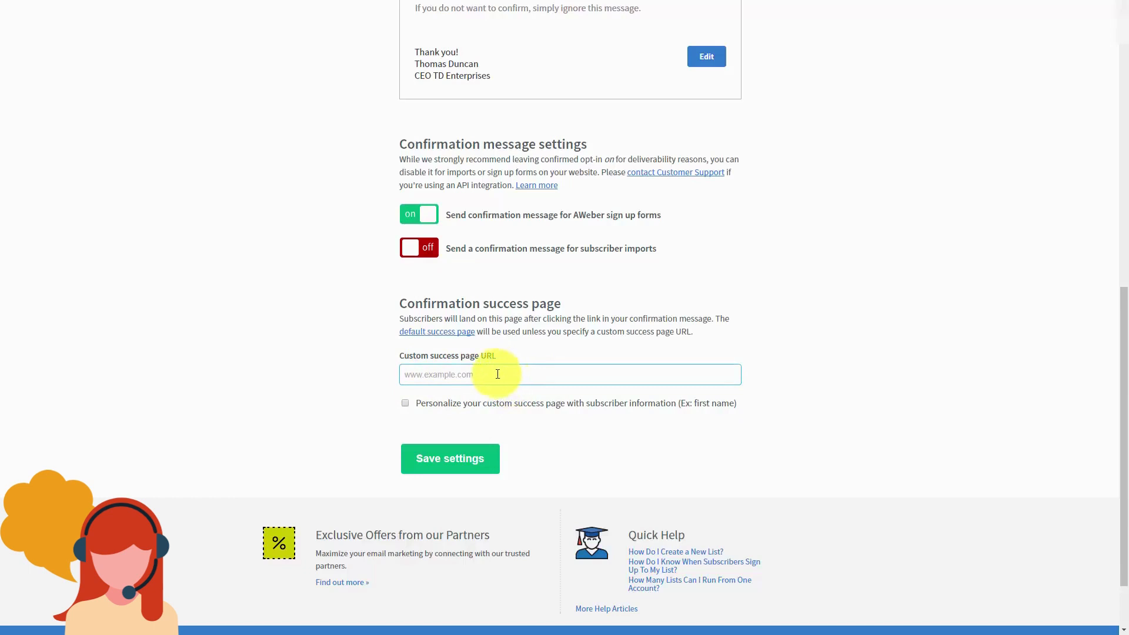
{"action": "left_click", "coordinate": [426, 336]}
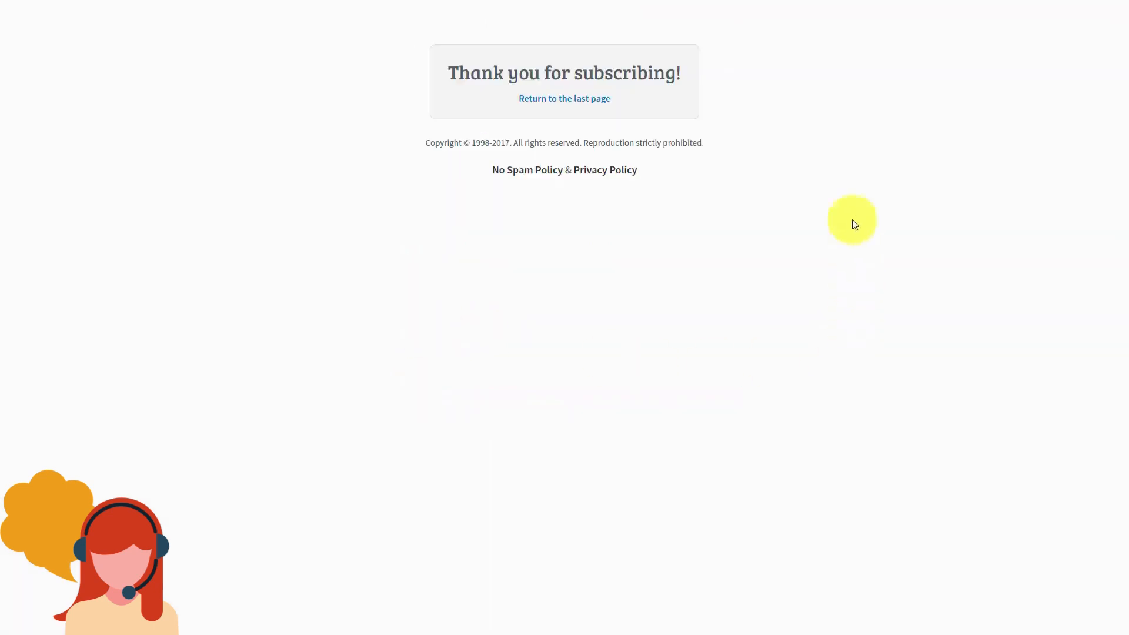
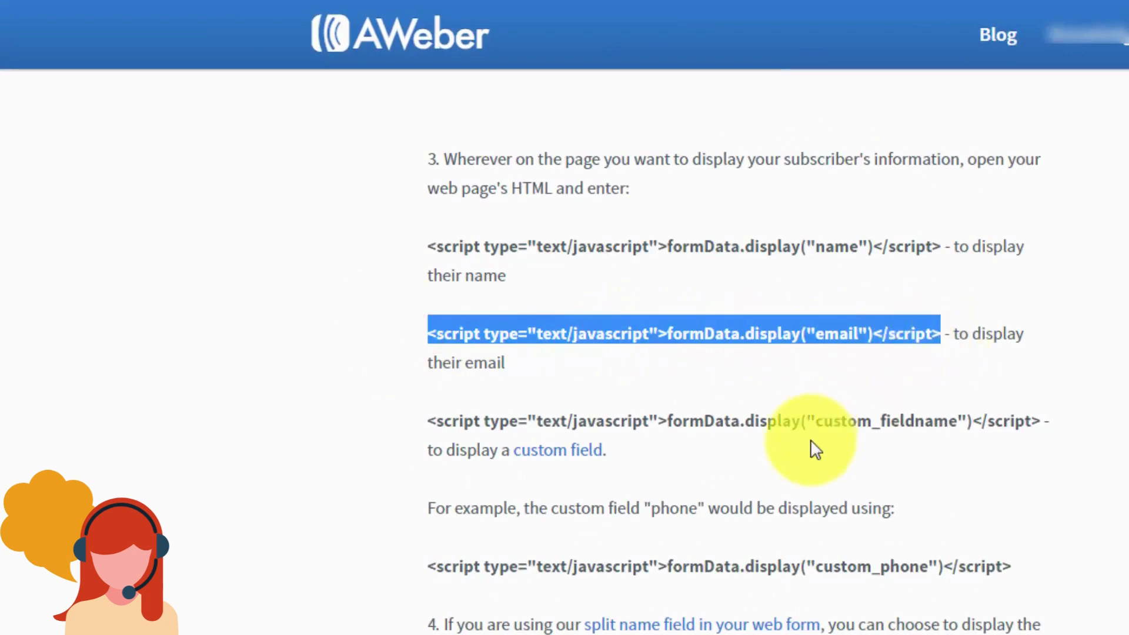
Step: Deselect the email display script line in the help article
{"action": "left_click", "coordinate": [713, 381]}
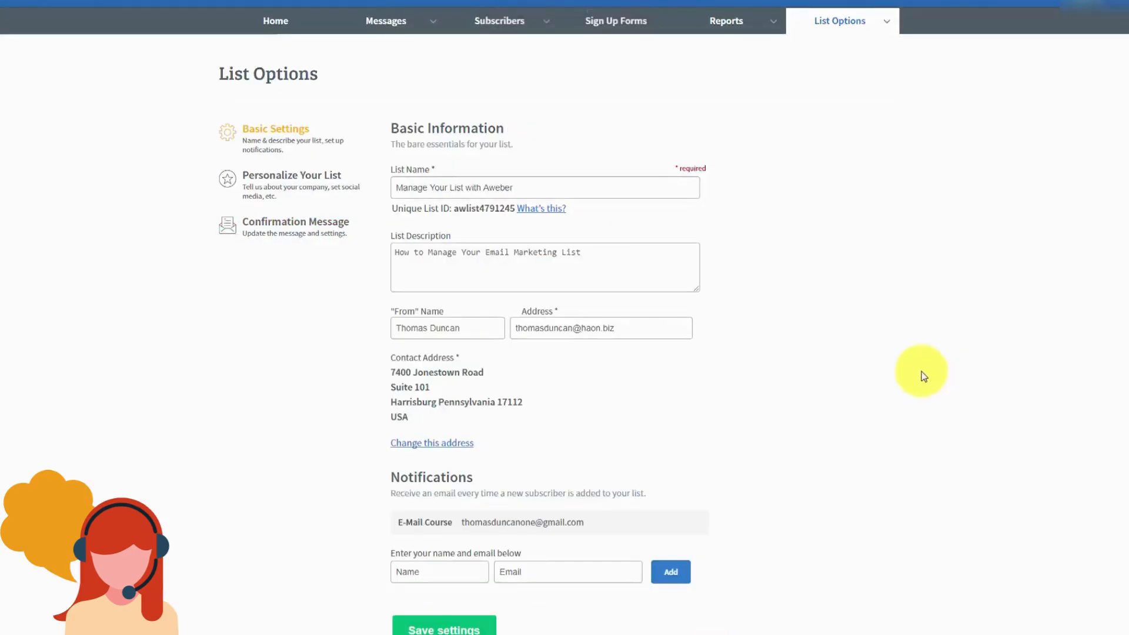
Step: Show the List Options menu for the Manage Your List with Aweber list
{"action": "left_click", "coordinate": [889, 29]}
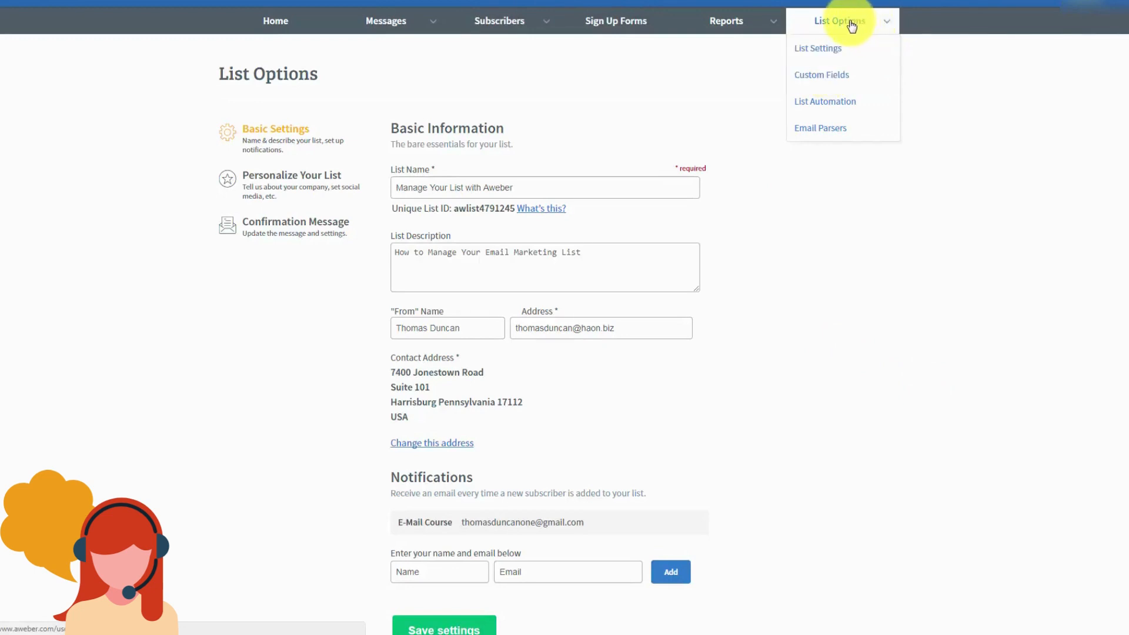
Step: Add a 'Birthdate' custom field with Subscriber Update enabled, then start naming another field
{"action": "left_click", "coordinate": [823, 82]}
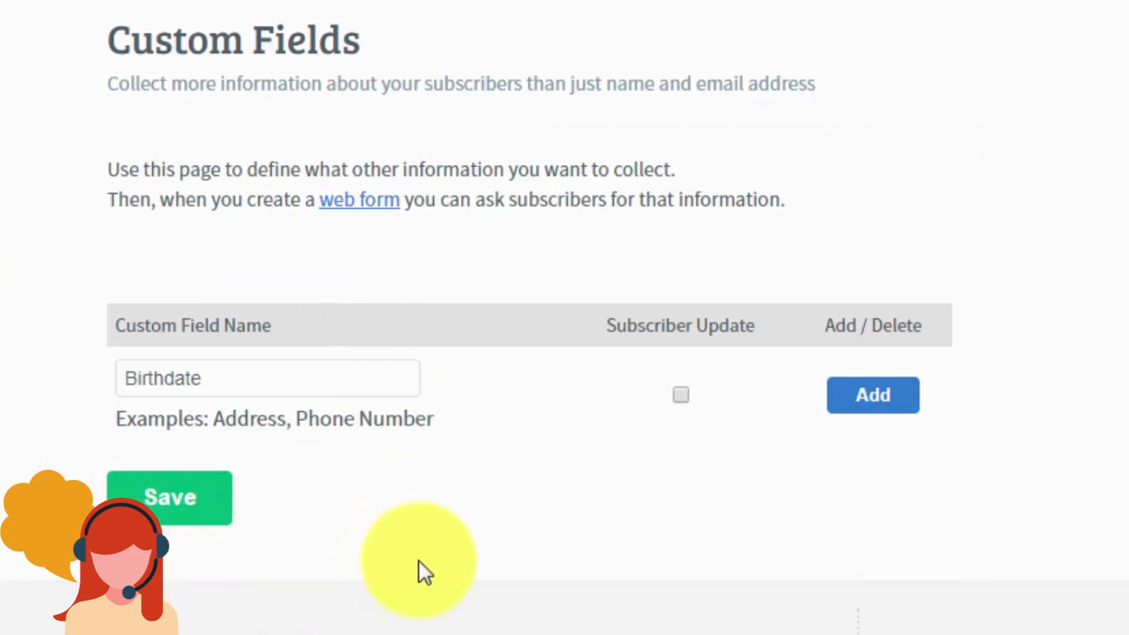
{"action": "left_click", "coordinate": [685, 395]}
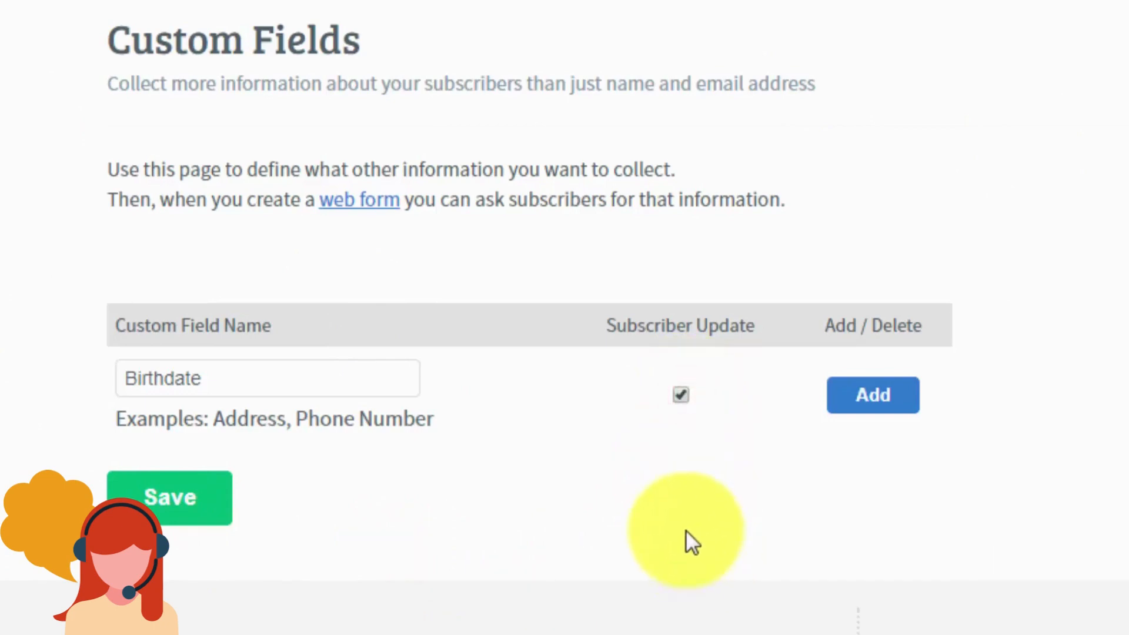
{"action": "left_click", "coordinate": [874, 405]}
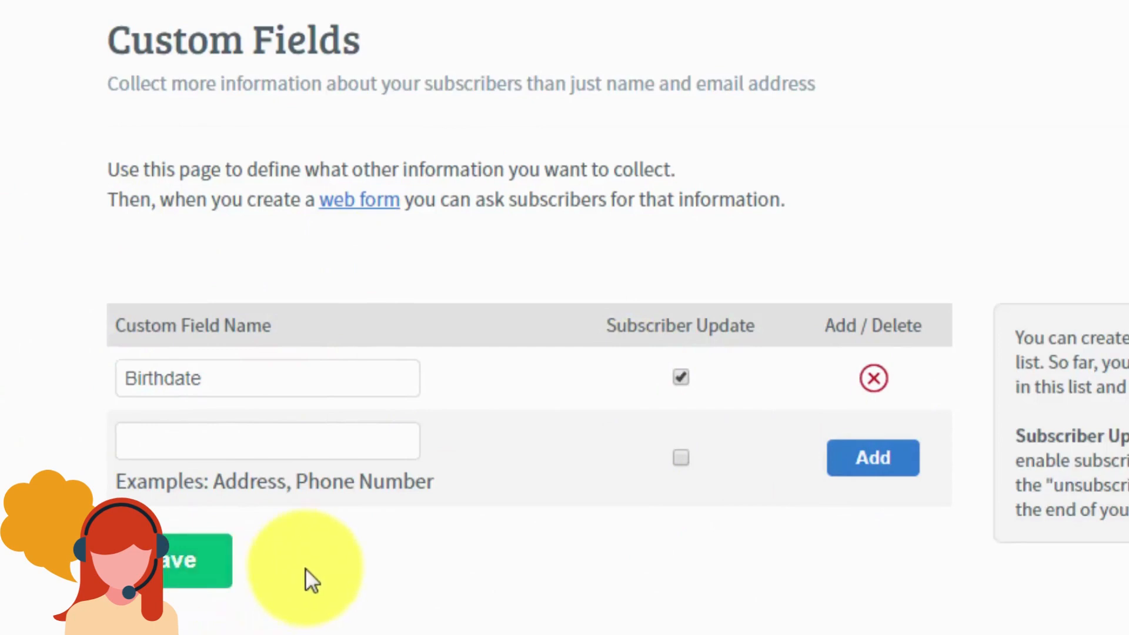
{"action": "left_click", "coordinate": [208, 438]}
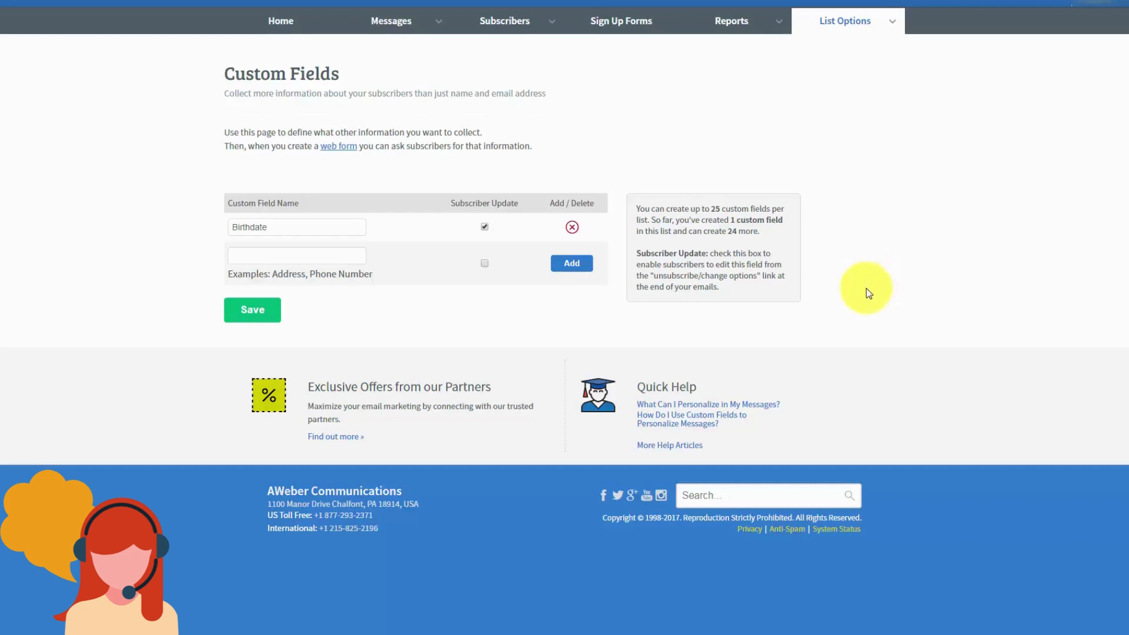
Step: Start a List Automation rule that unsubscribes people who join Strategic Marketing
{"action": "mouse_move", "coordinate": [894, 28]}
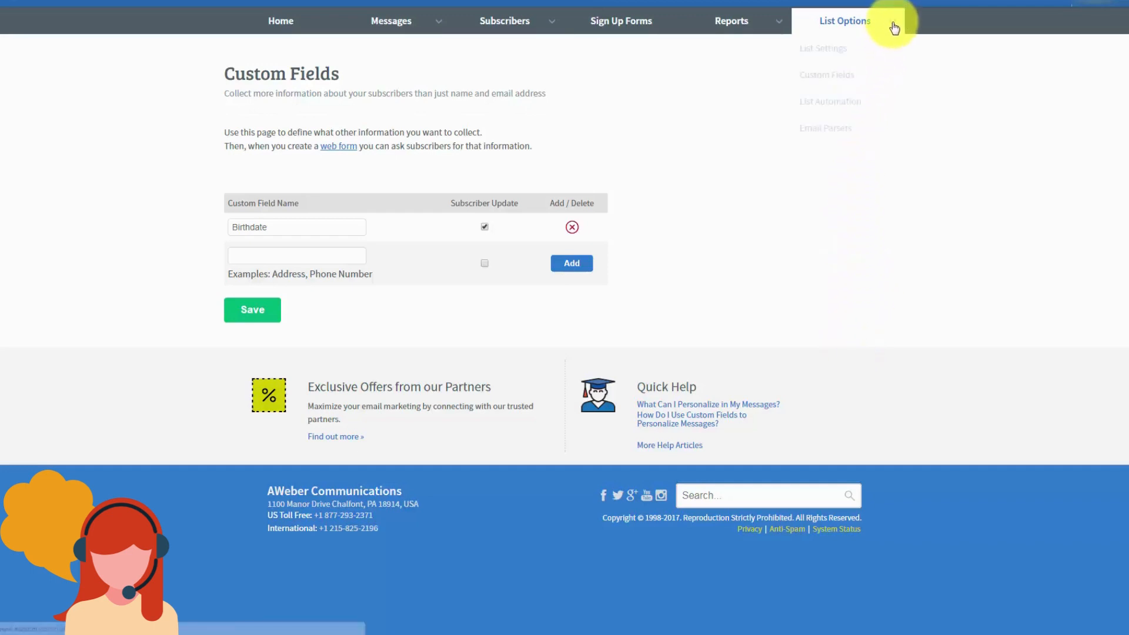
{"action": "left_click", "coordinate": [829, 110]}
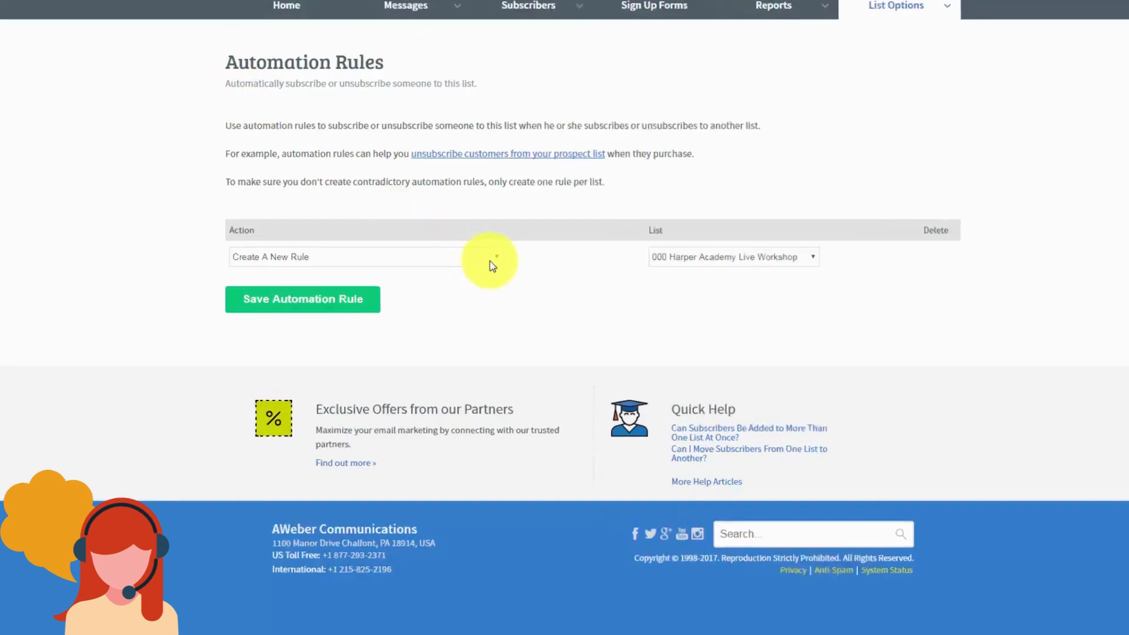
{"action": "left_click", "coordinate": [469, 257]}
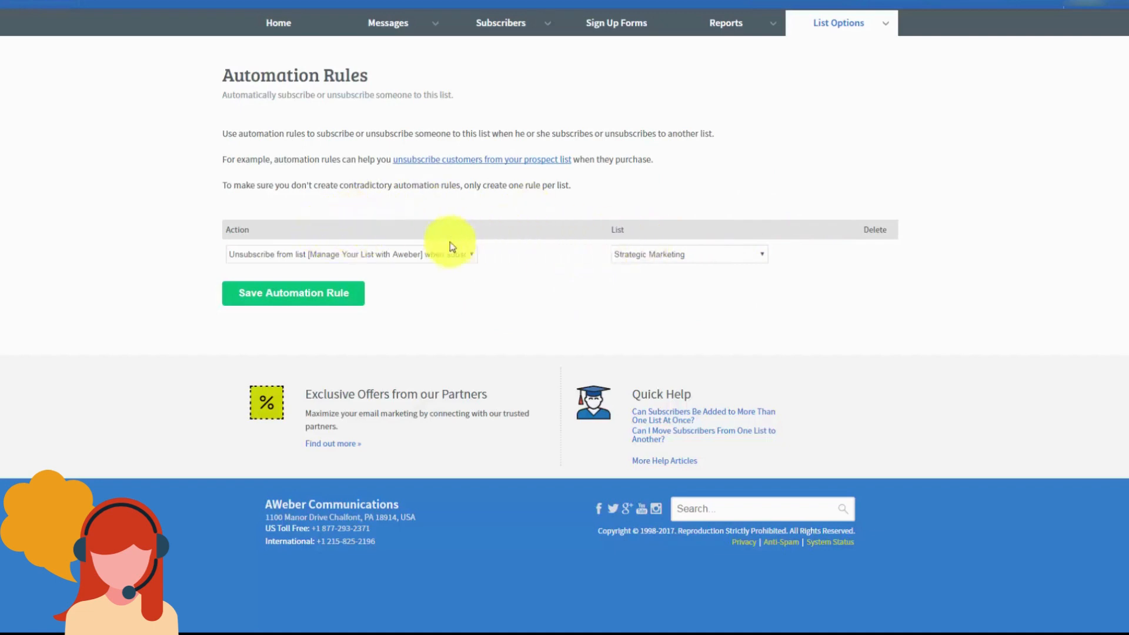
Step: Save the Strategic Marketing unsubscribe rule, then delete it and confirm with Yes
{"action": "left_click", "coordinate": [315, 298]}
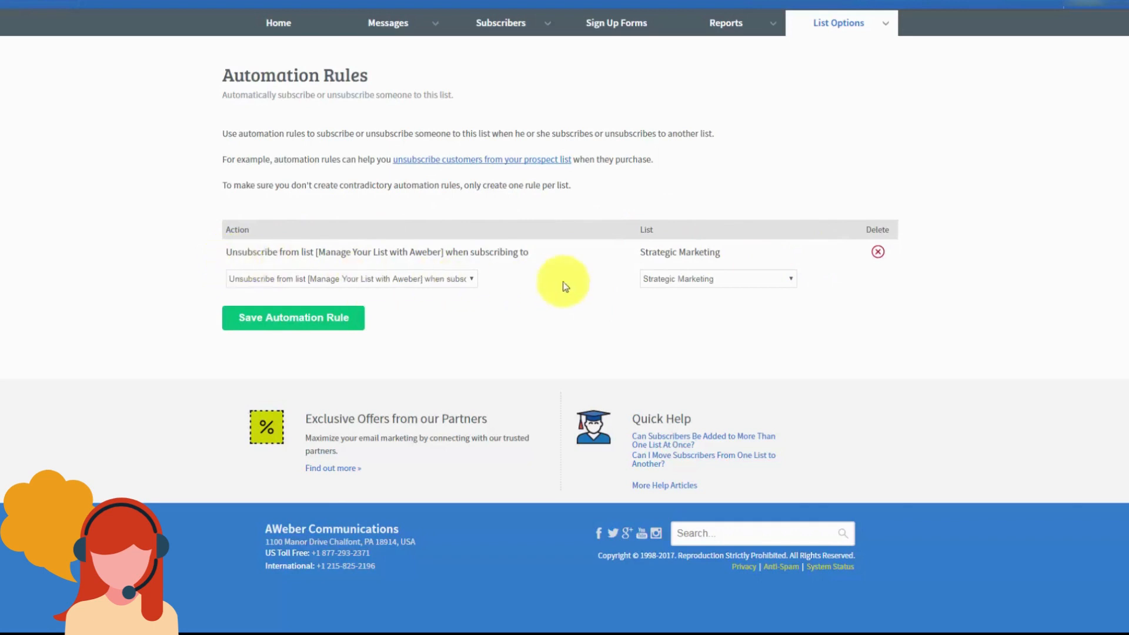
{"action": "left_click", "coordinate": [877, 254]}
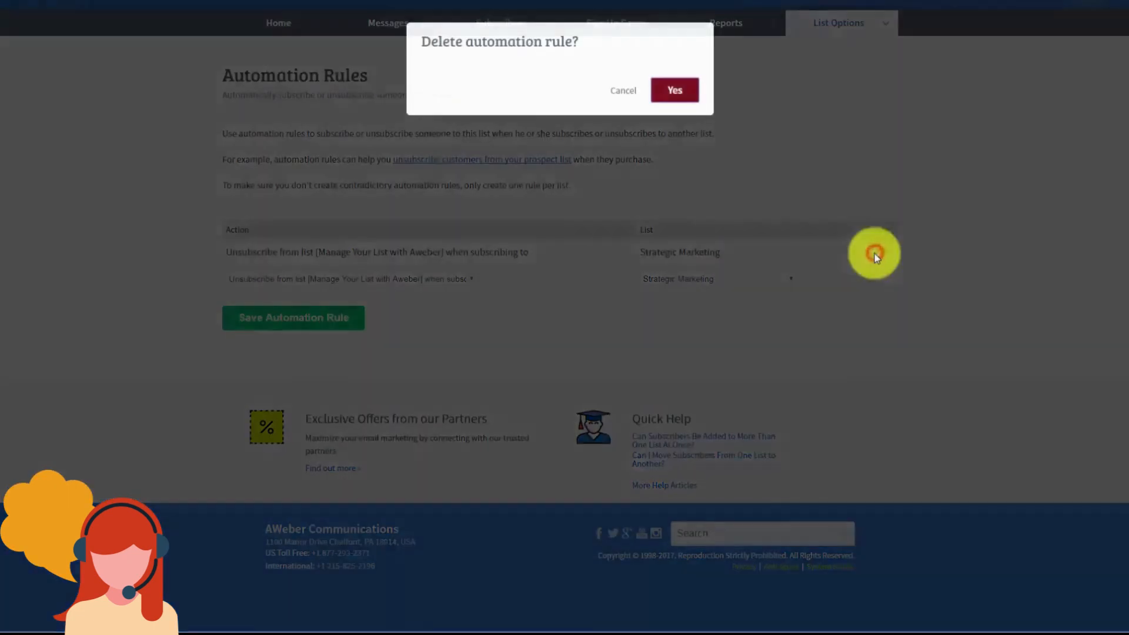
{"action": "left_click", "coordinate": [680, 90]}
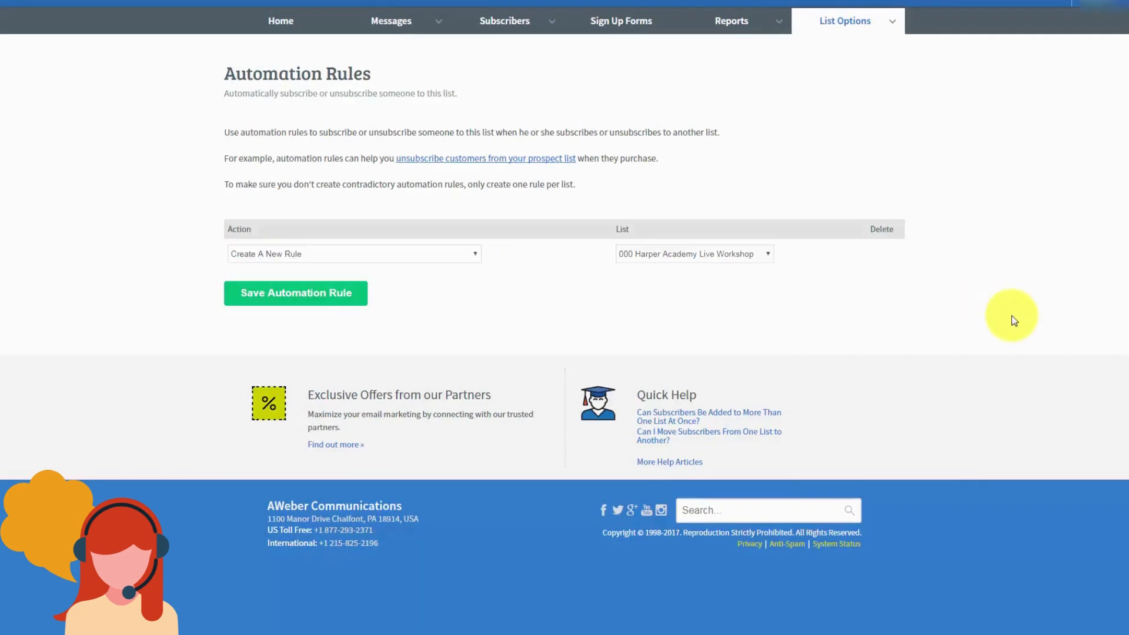
Step: Go to Reports > Settings to reach the Analytics Setup page
{"action": "mouse_move", "coordinate": [775, 27]}
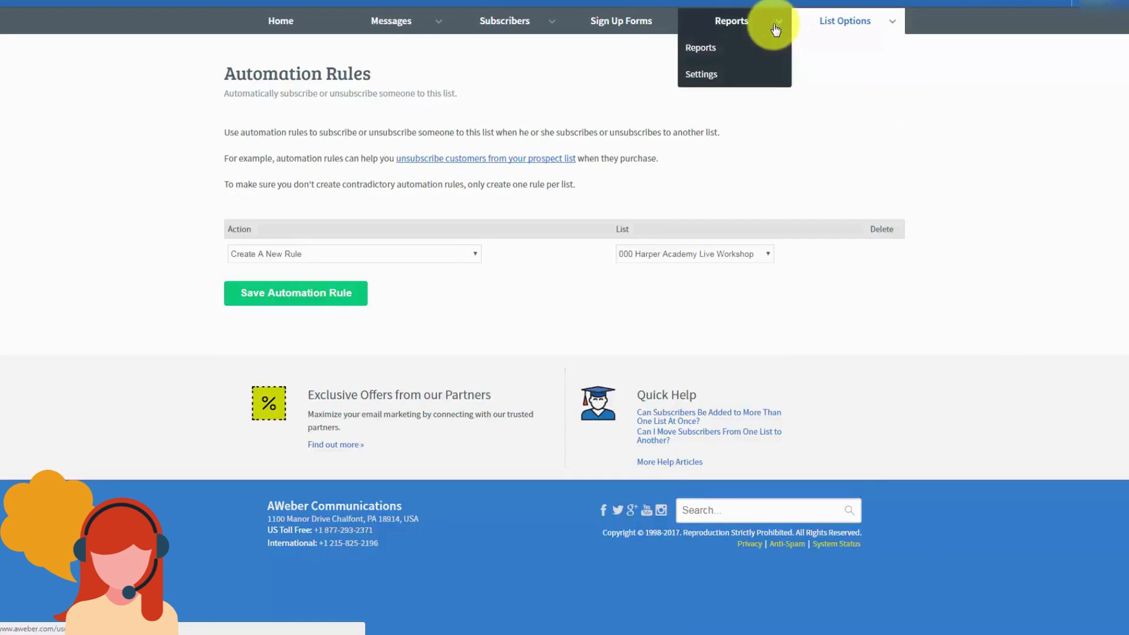
{"action": "left_click", "coordinate": [702, 75]}
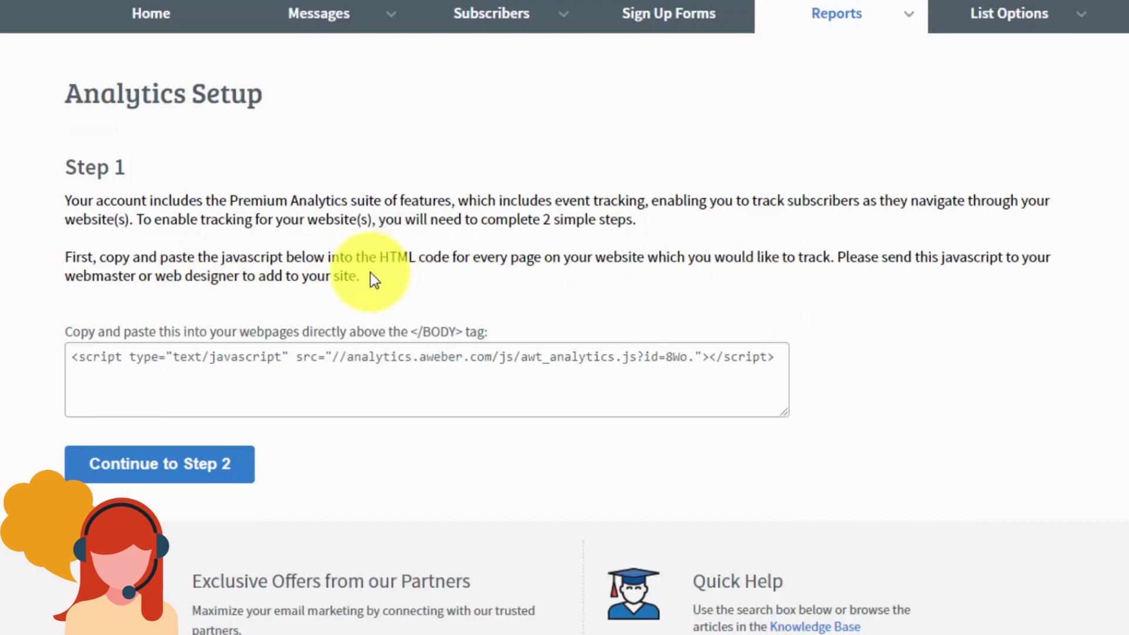
Step: Select and copy the entire AWeber analytics tracking script
{"action": "left_click", "coordinate": [74, 356]}
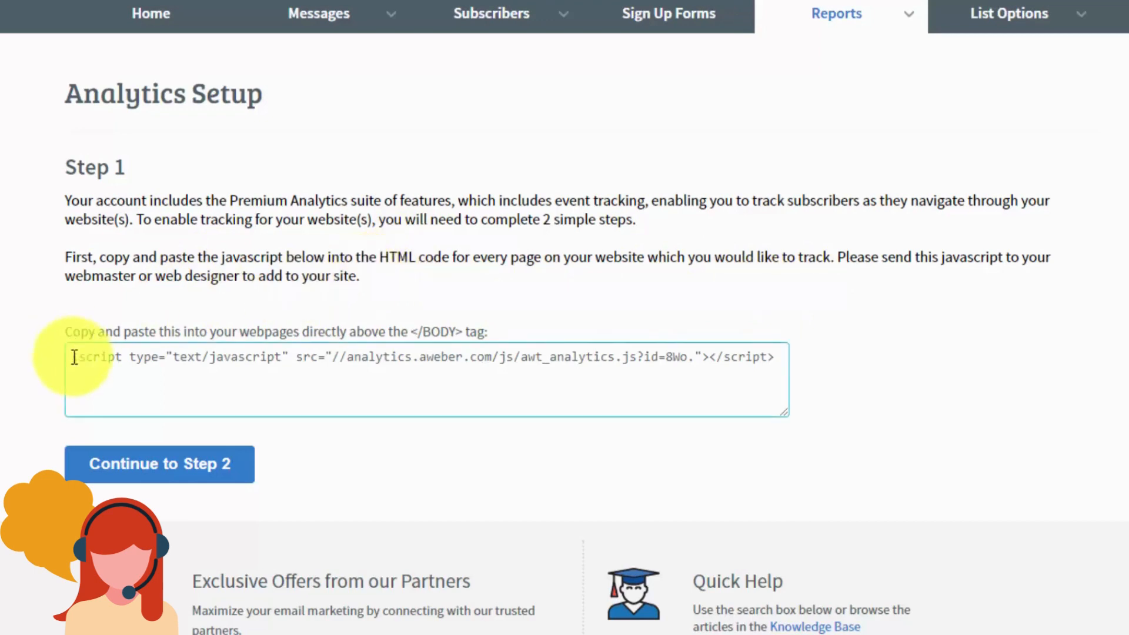
{"action": "left_click_drag", "start_coordinate": [74, 356], "coordinate": [321, 353]}
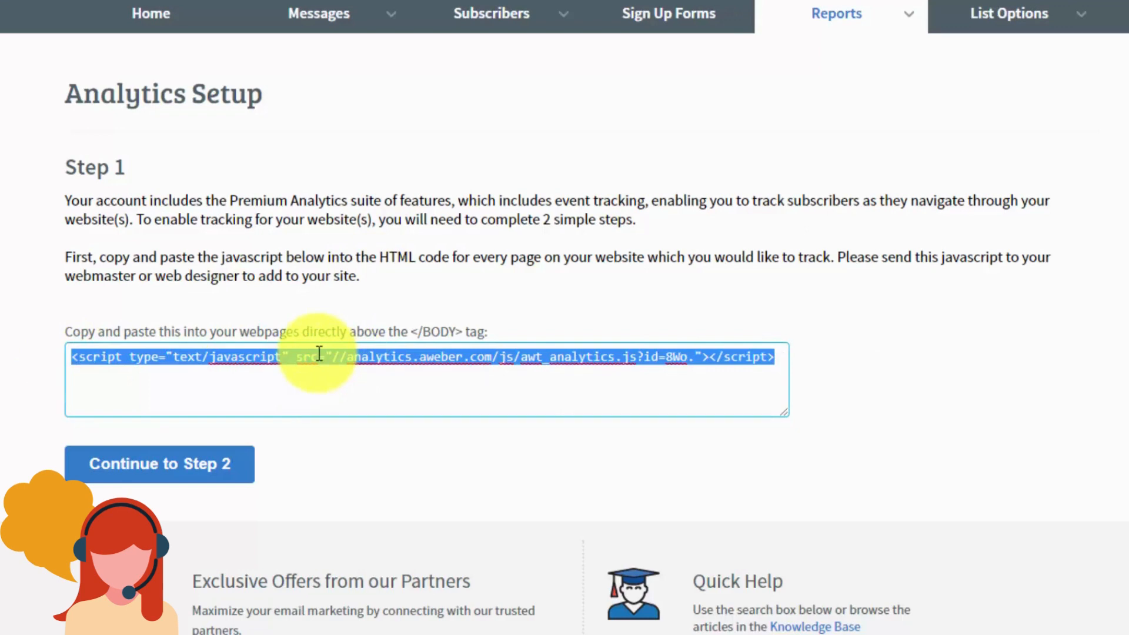
{"action": "right_click", "coordinate": [319, 353]}
{"action": "left_click", "coordinate": [365, 385]}
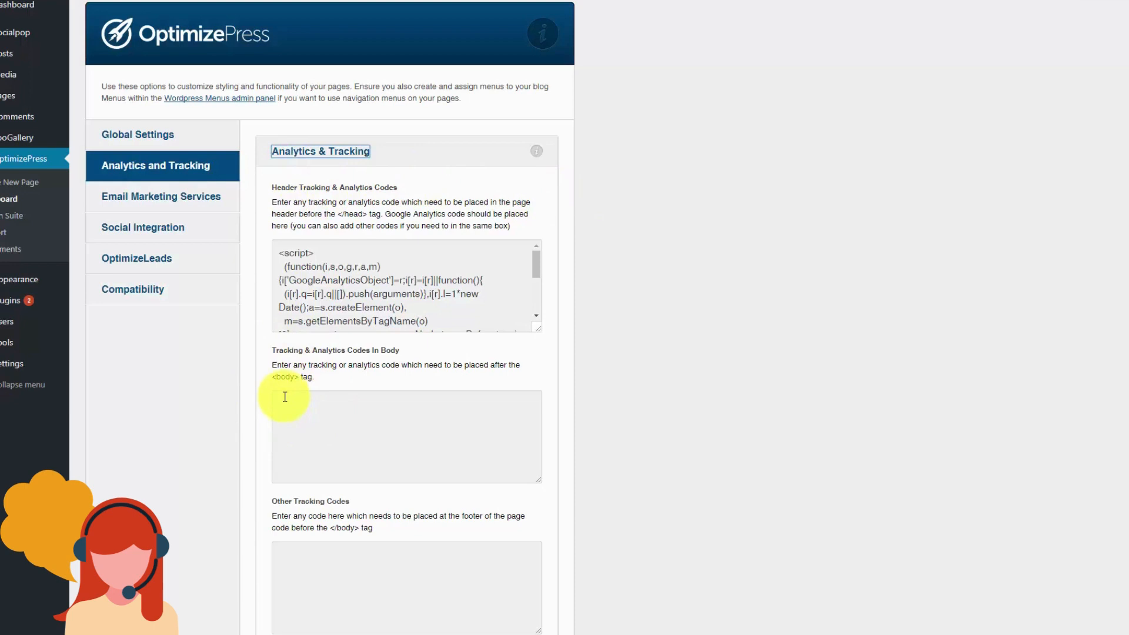
Step: Paste the AWeber script into Tracking & Analytics Codes In Body and save the settings
{"action": "left_click", "coordinate": [285, 397]}
{"action": "right_click", "coordinate": [284, 397]}
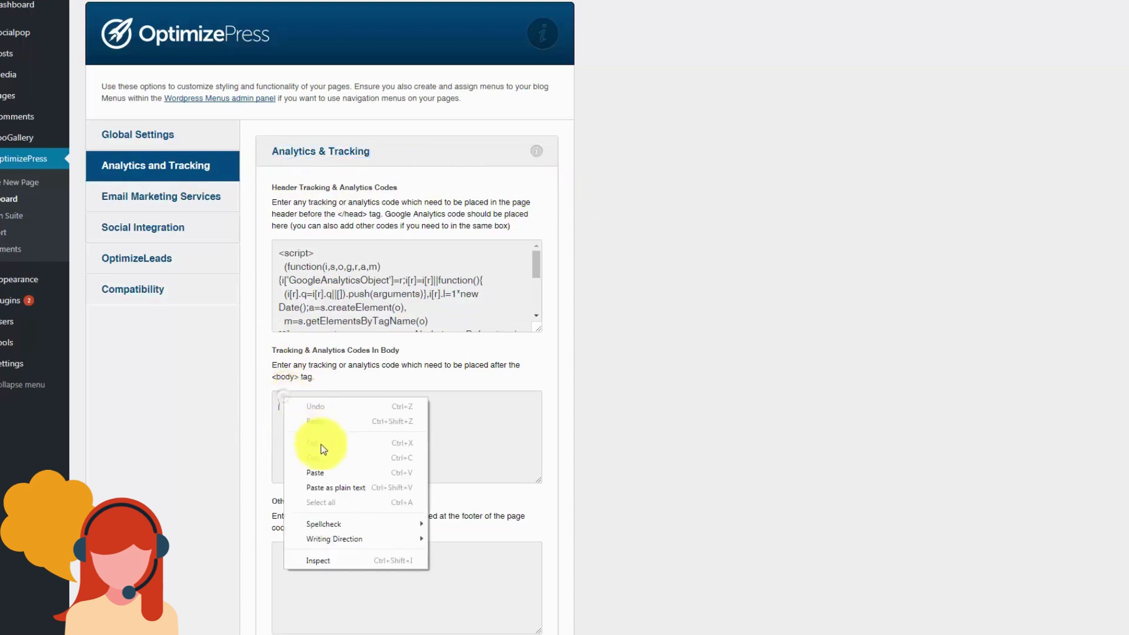
{"action": "left_click", "coordinate": [369, 479]}
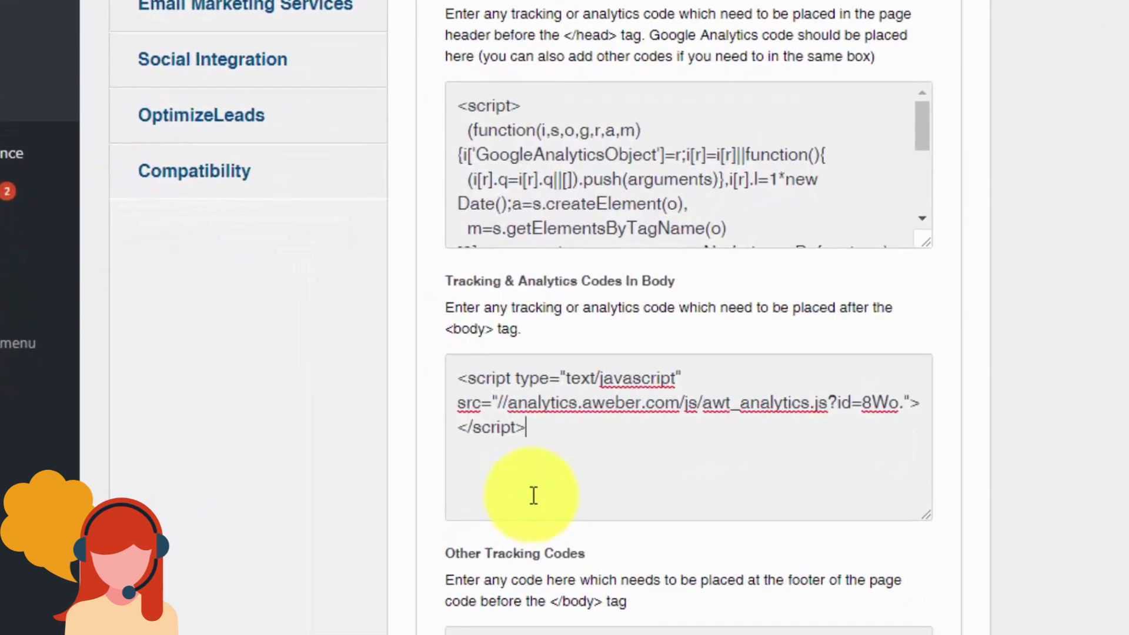
{"action": "scroll", "coordinate": [680, 457], "scroll_direction": "down", "scroll_amount": 4}
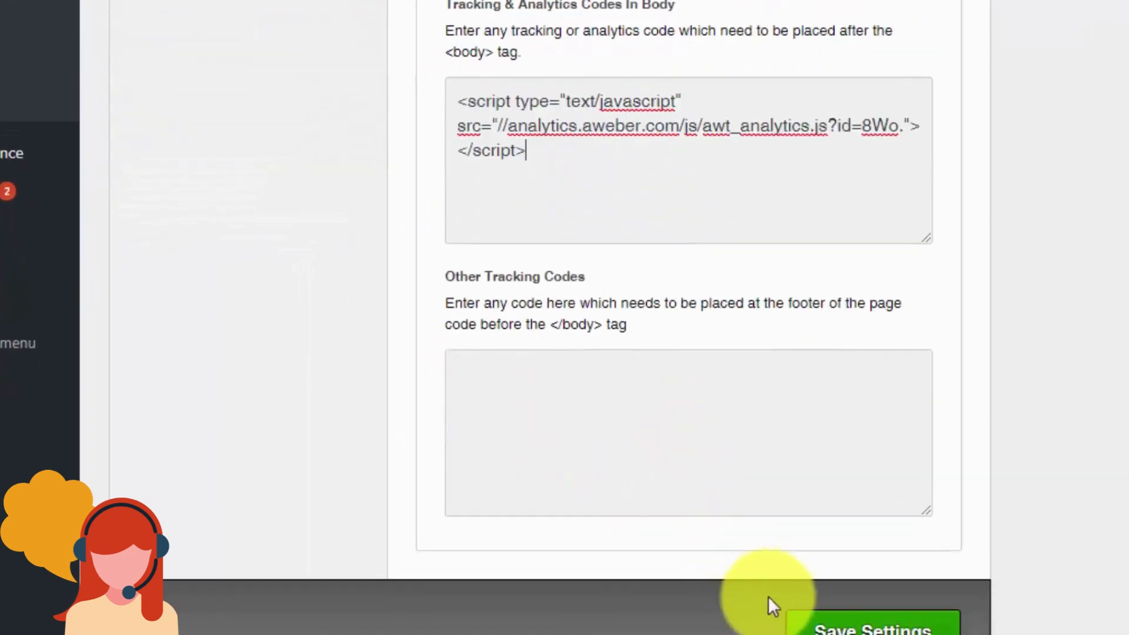
{"action": "left_click", "coordinate": [841, 624]}
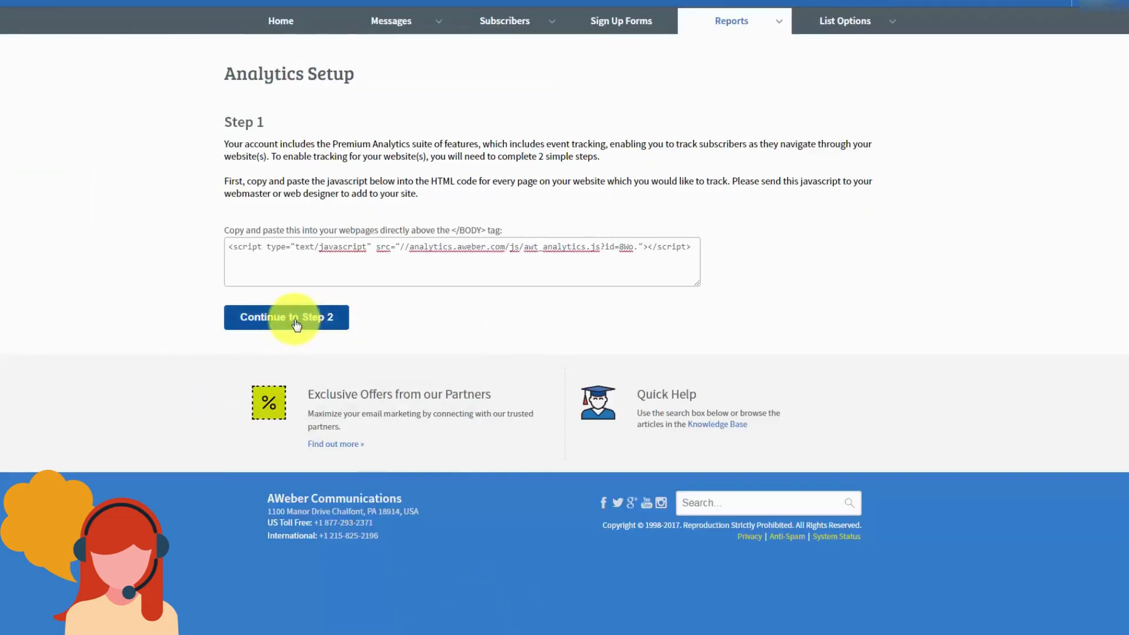
{"action": "left_click", "coordinate": [295, 325]}
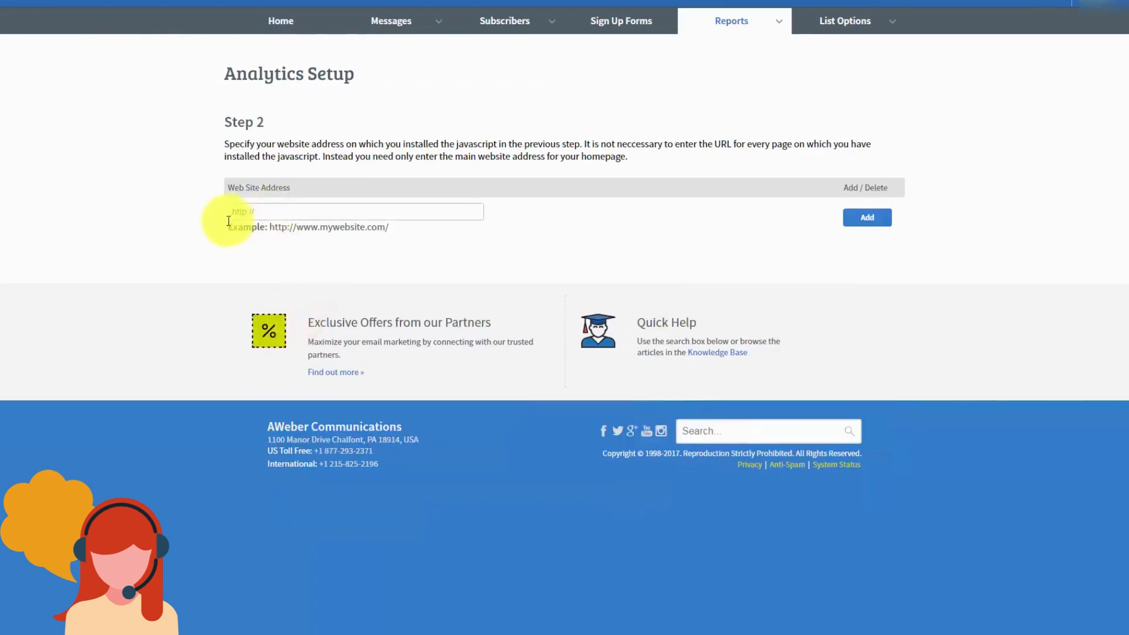
{"action": "left_click", "coordinate": [247, 212]}
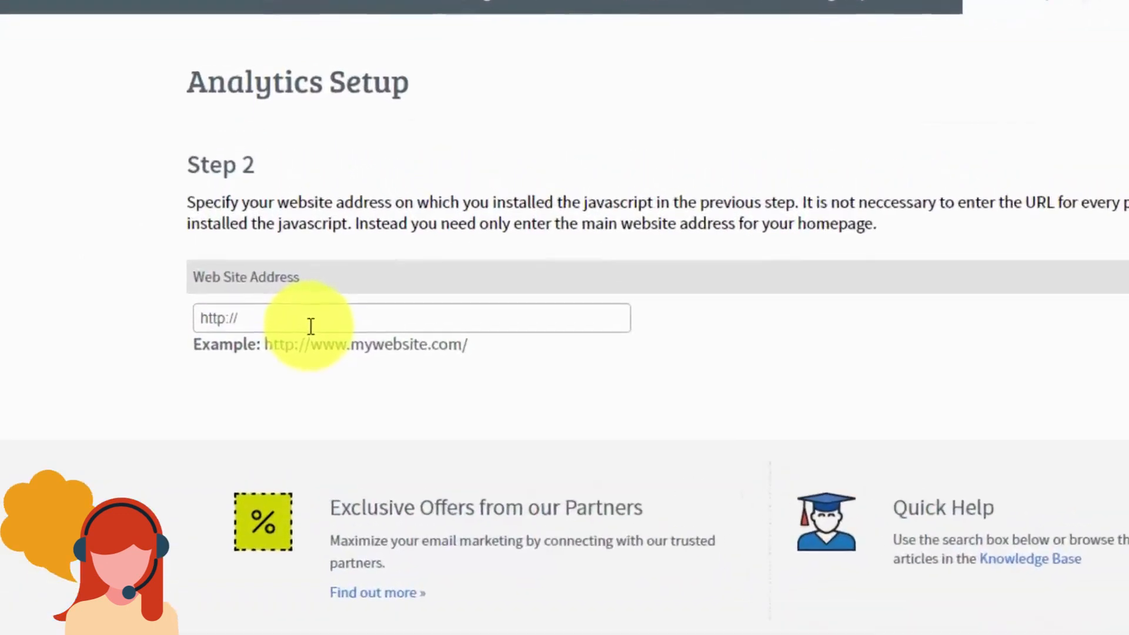
{"action": "key", "text": "ctrl+v"}
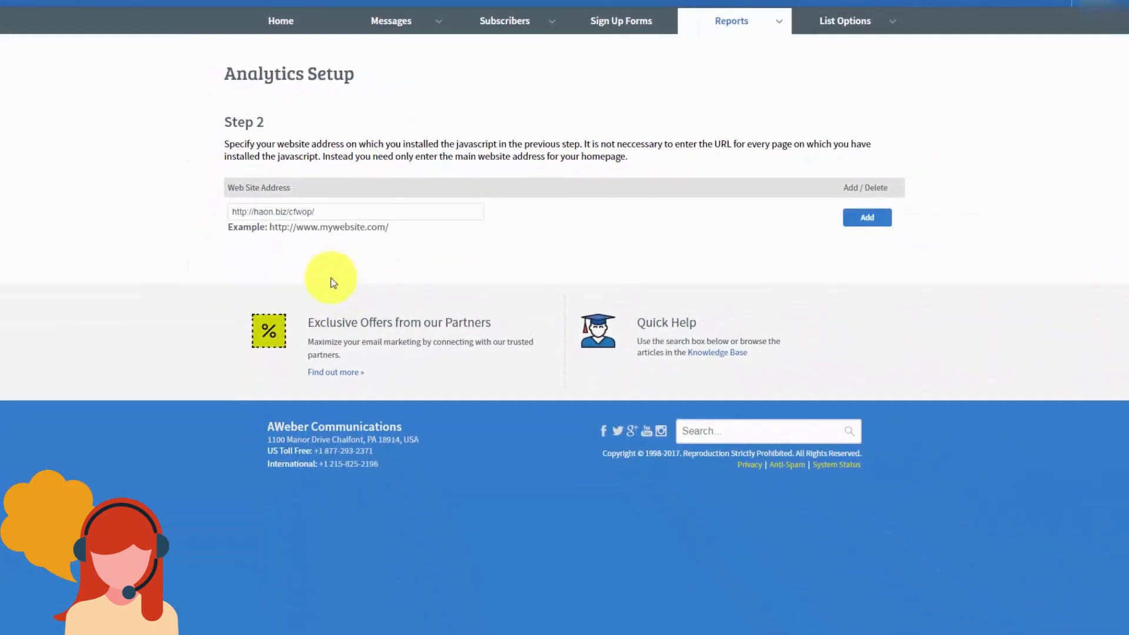
{"action": "left_click", "coordinate": [868, 218]}
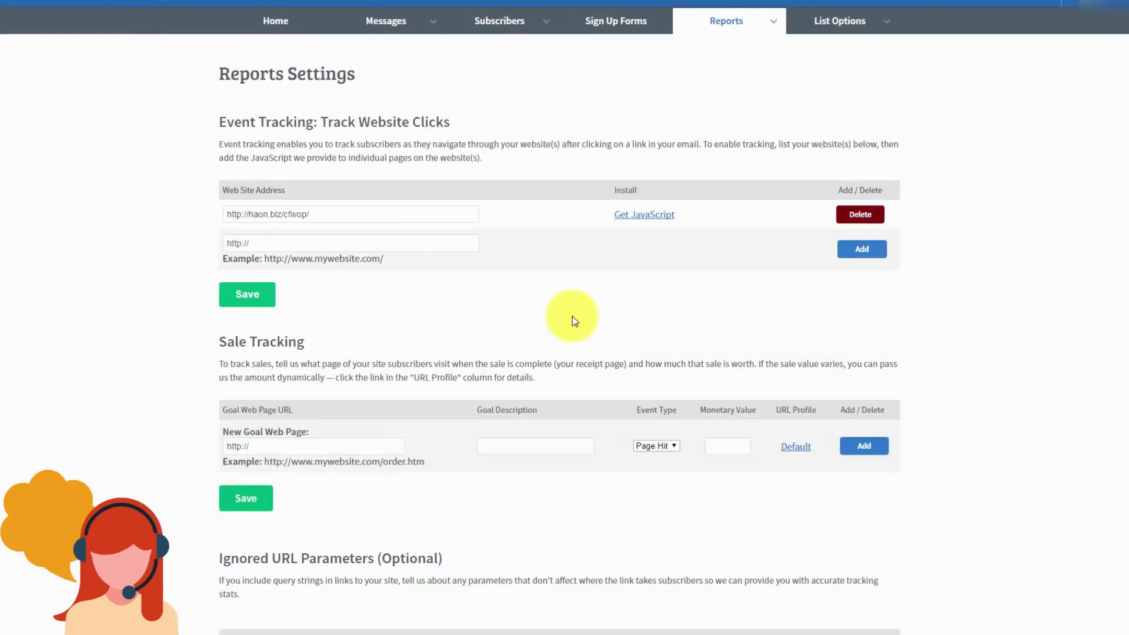
Step: Begin a Sale Tracking goal by filling its web page and description fields
{"action": "scroll", "coordinate": [866, 227], "scroll_direction": "down", "scroll_amount": 1}
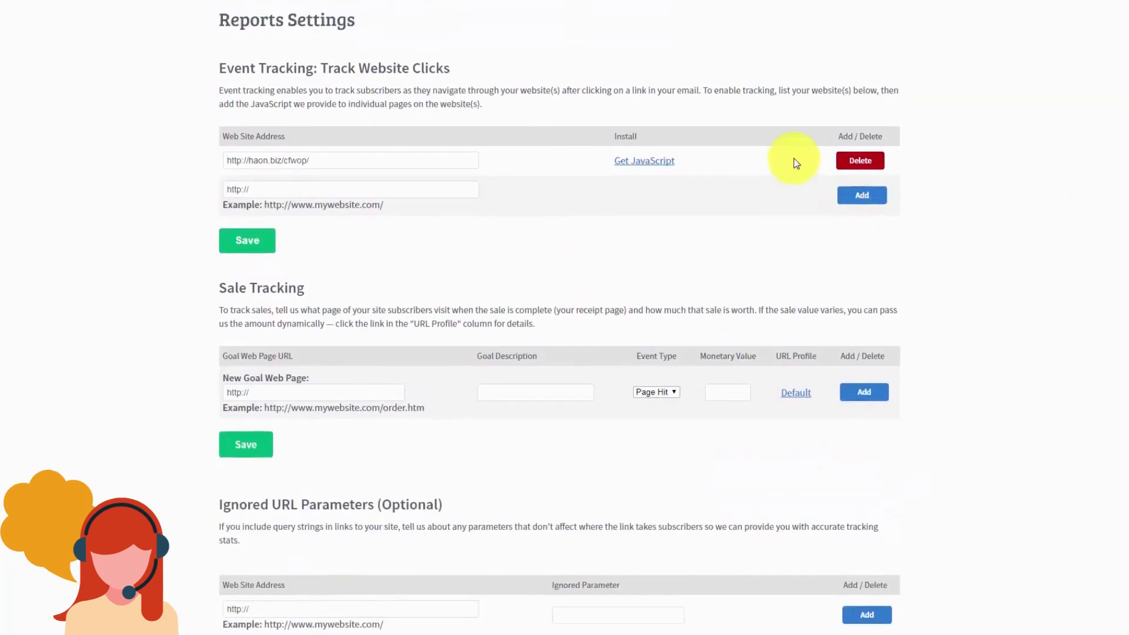
{"action": "scroll", "coordinate": [328, 113], "scroll_direction": "up", "scroll_amount": 1}
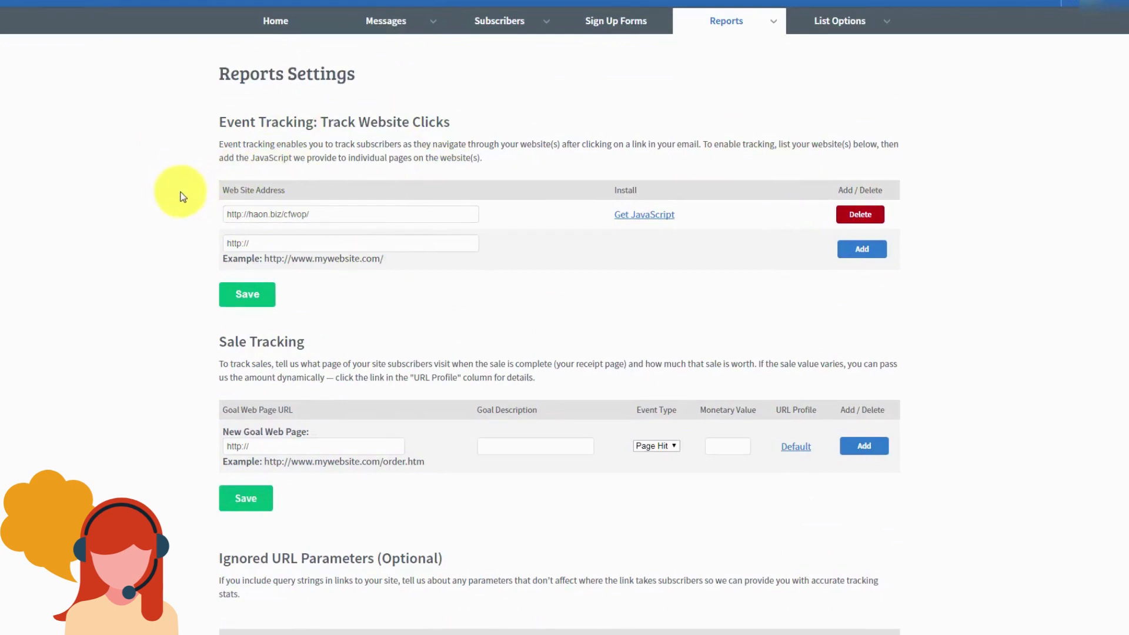
{"action": "scroll", "coordinate": [182, 197], "scroll_direction": "down", "scroll_amount": 2}
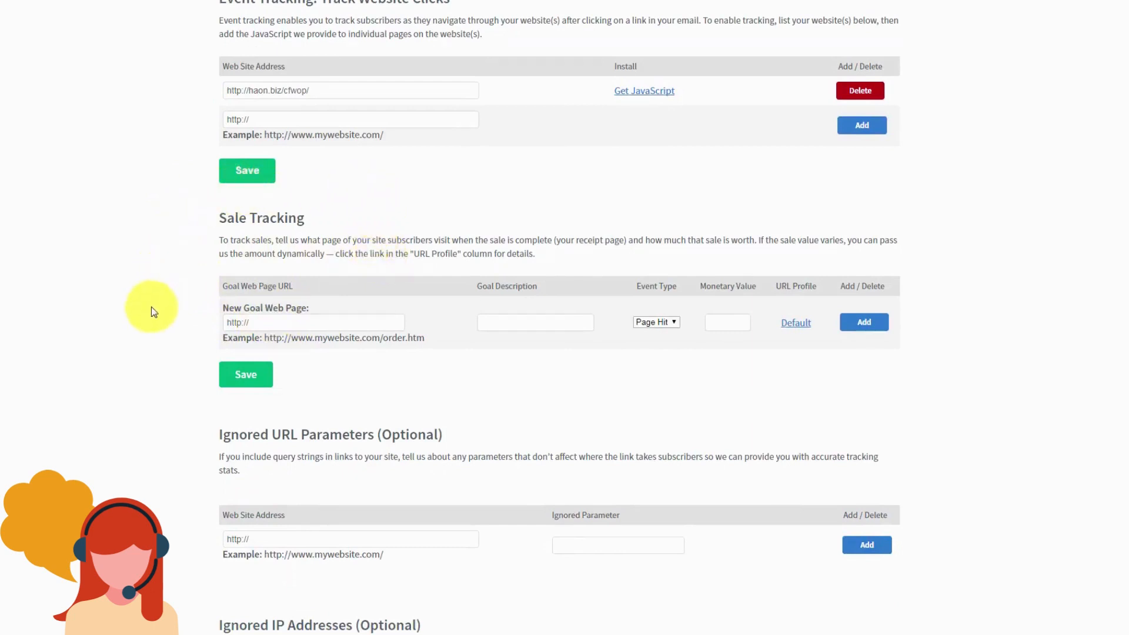
{"action": "left_click", "coordinate": [258, 321]}
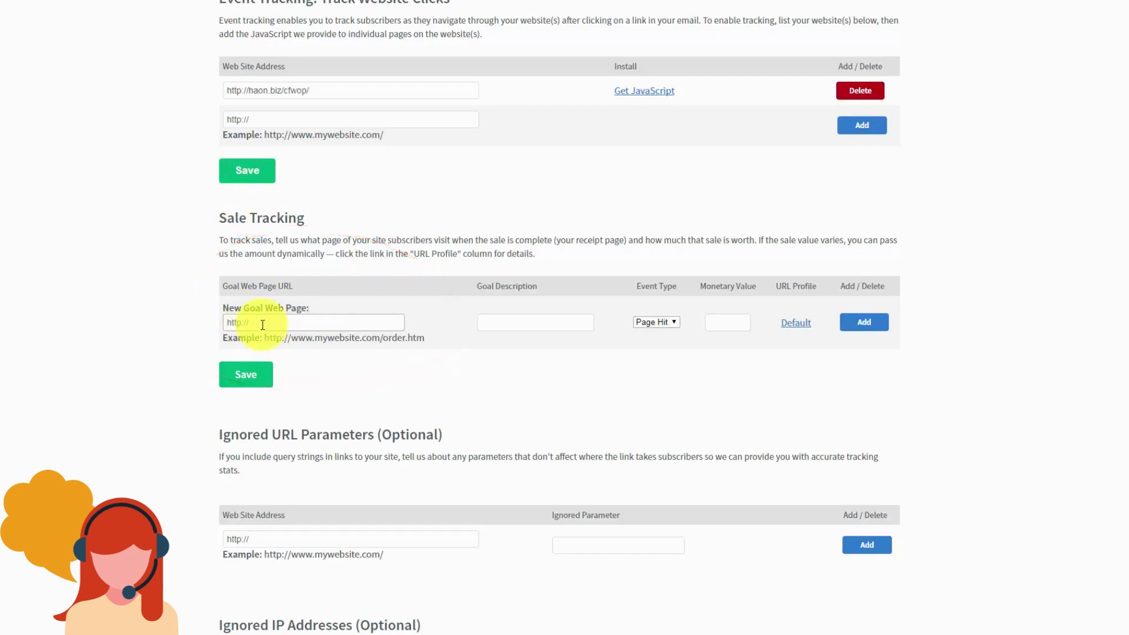
{"action": "left_click", "coordinate": [497, 325]}
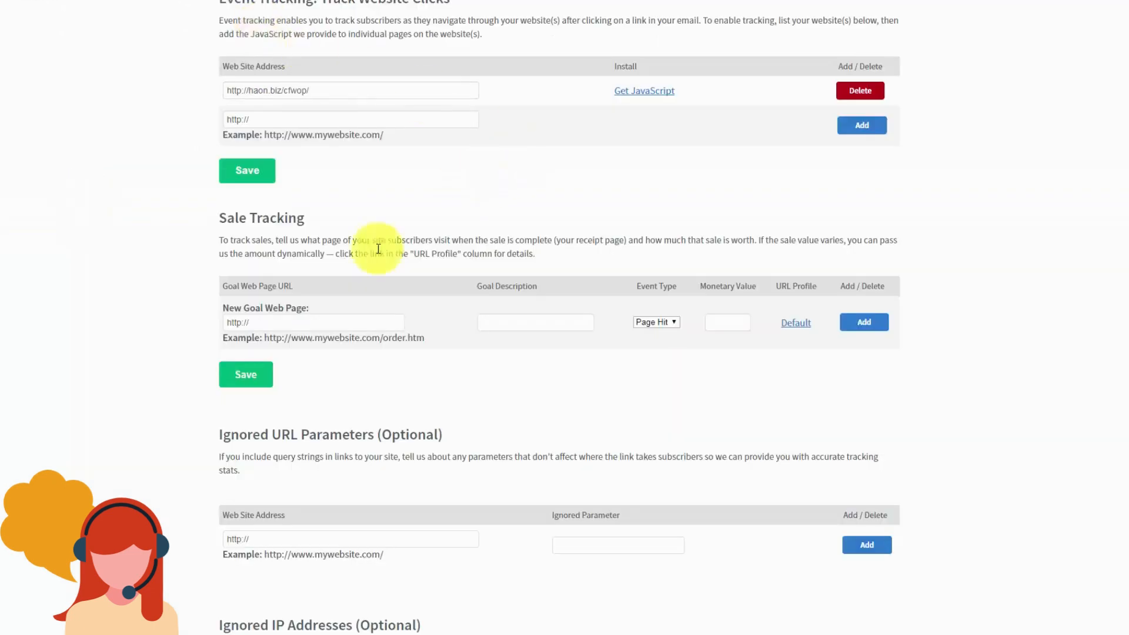
{"action": "left_click_drag", "start_coordinate": [279, 318], "coordinate": [233, 318]}
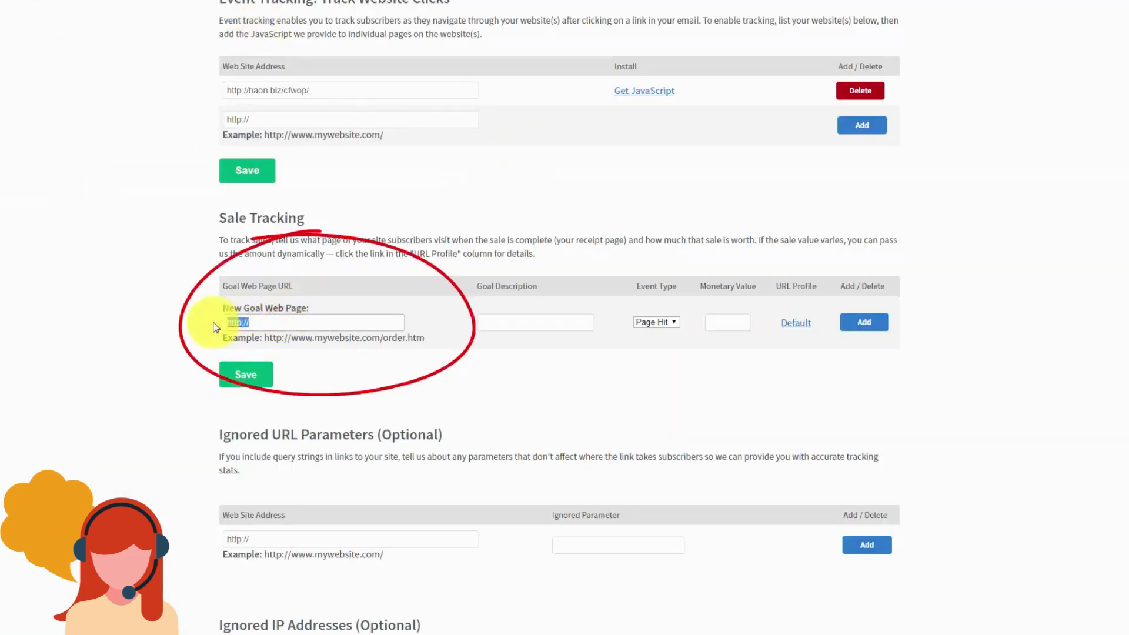
{"action": "key", "text": "ctrl+v"}
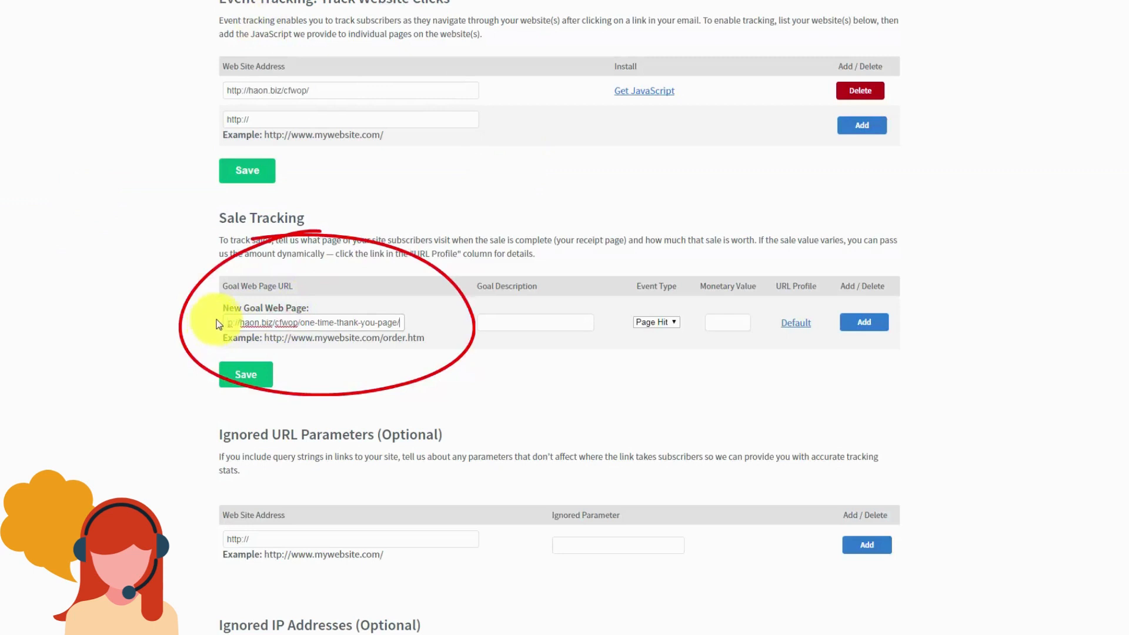
{"action": "left_click", "coordinate": [511, 317]}
{"action": "type", "text": "Sale"}
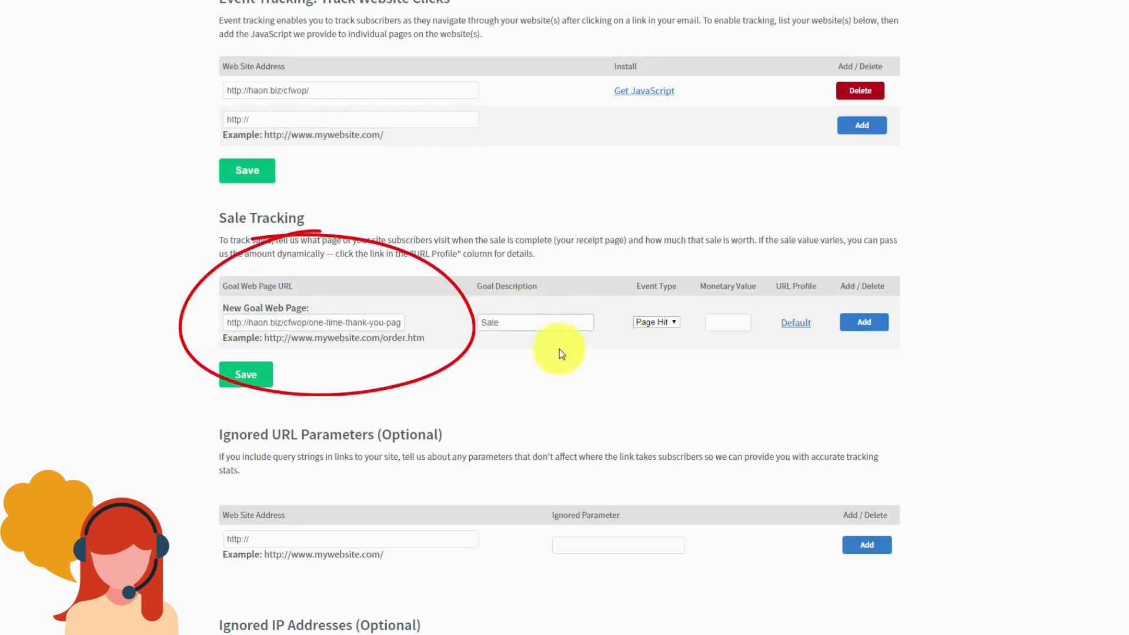
{"action": "left_click", "coordinate": [673, 323]}
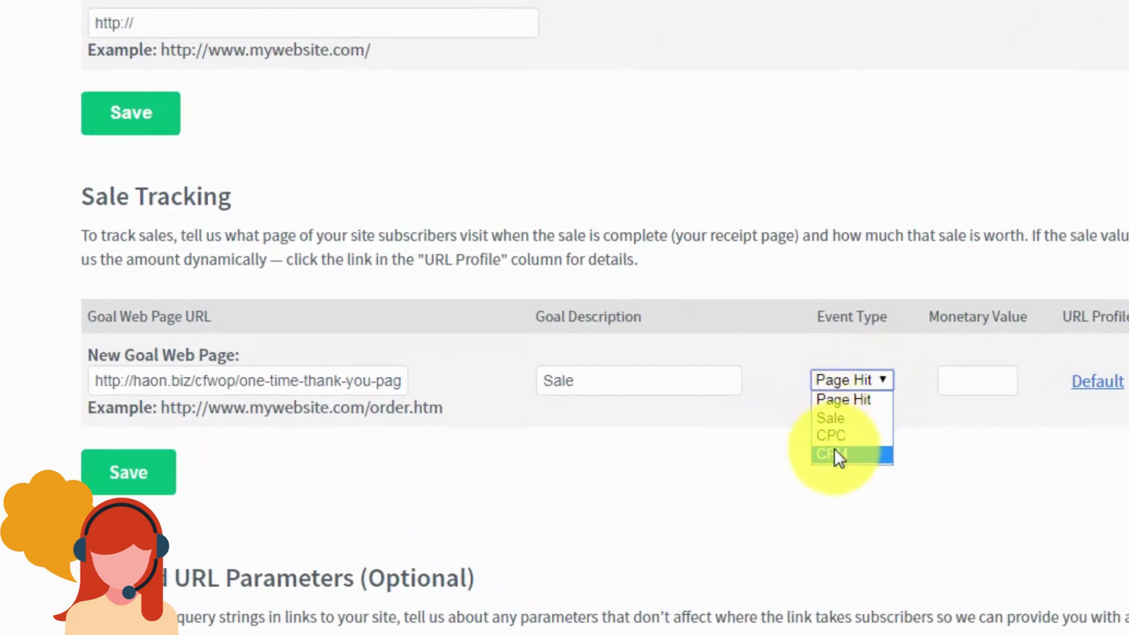
{"action": "left_click", "coordinate": [841, 417]}
{"action": "left_click", "coordinate": [968, 376]}
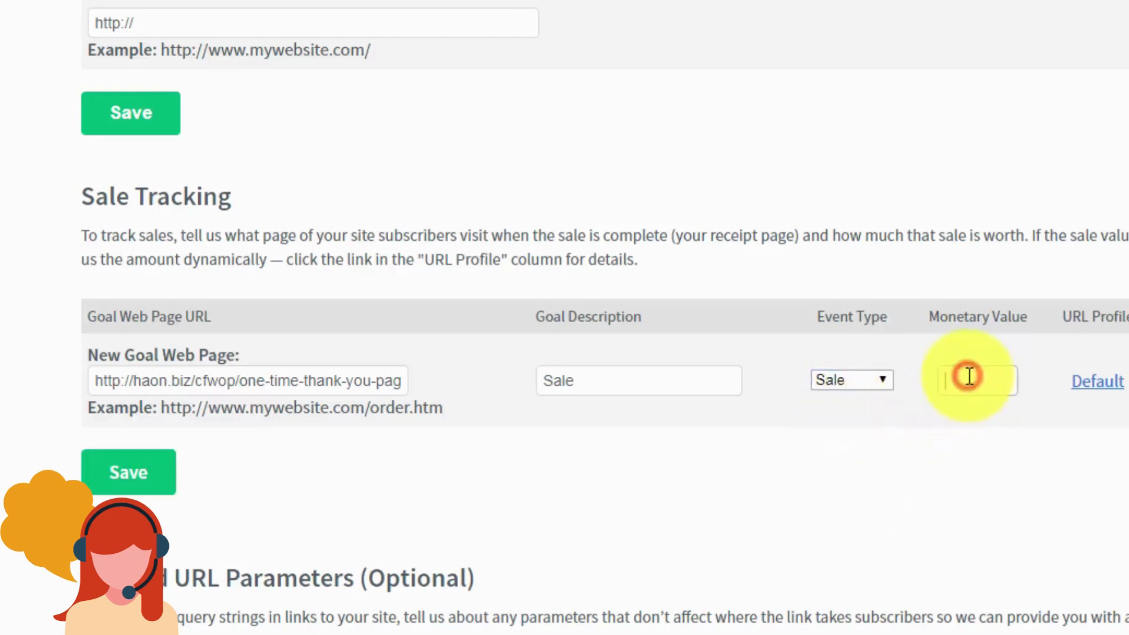
{"action": "type", "text": "7"}
{"action": "type", "text": ".00"}
{"action": "type", "text": "1"}
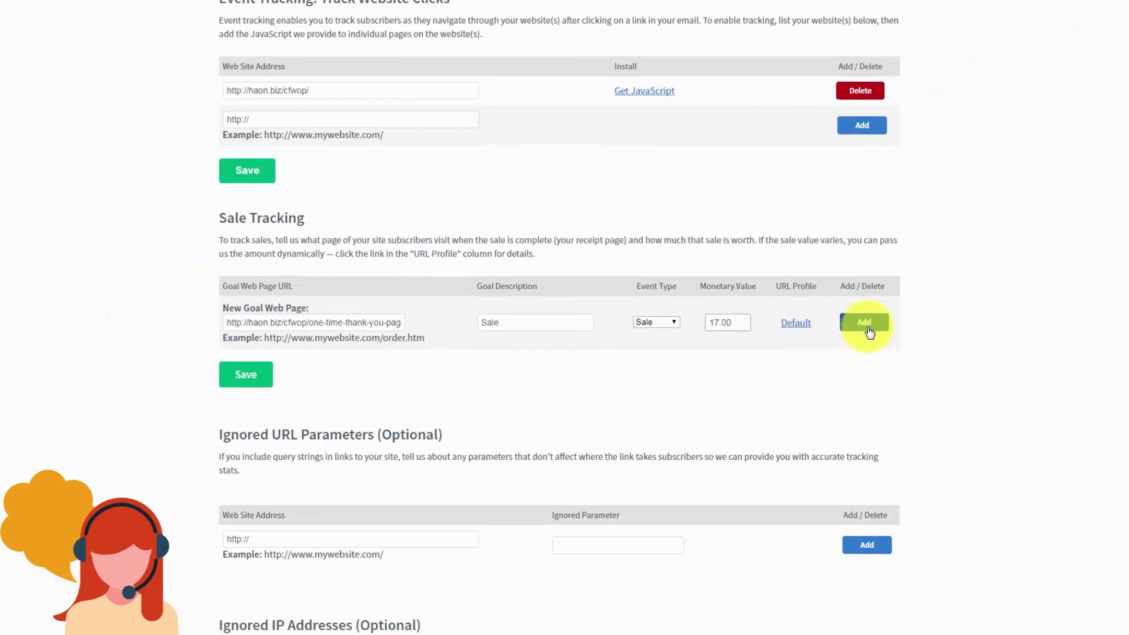
{"action": "left_click", "coordinate": [868, 328]}
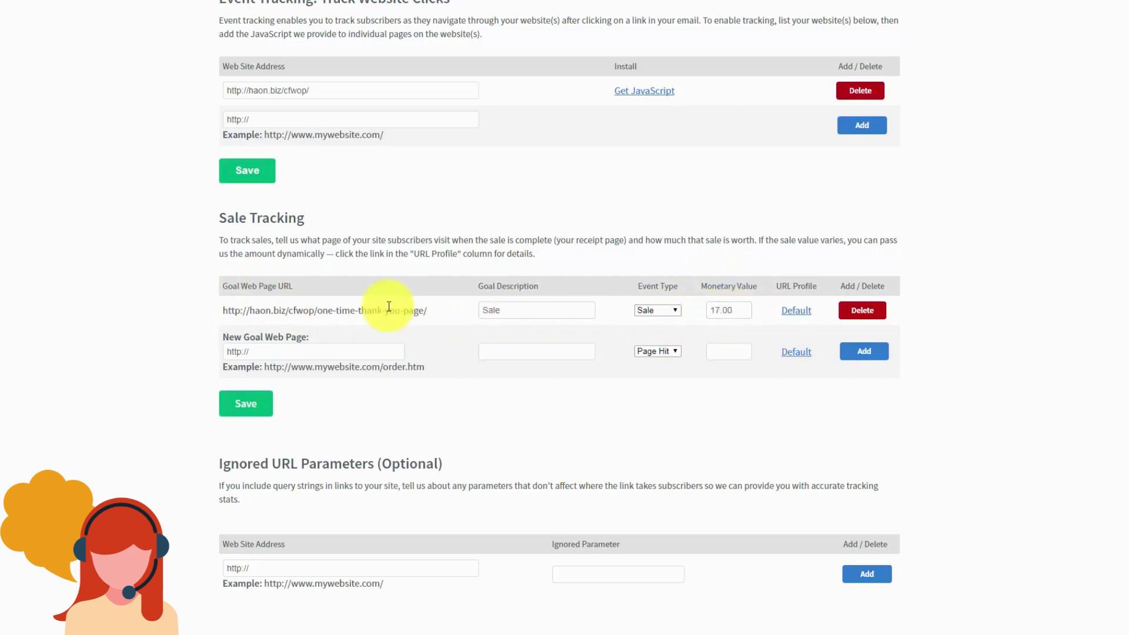
Step: Add your current IP address to the Ignored IP Addresses list
{"action": "scroll", "coordinate": [389, 306], "scroll_direction": "down", "scroll_amount": 5}
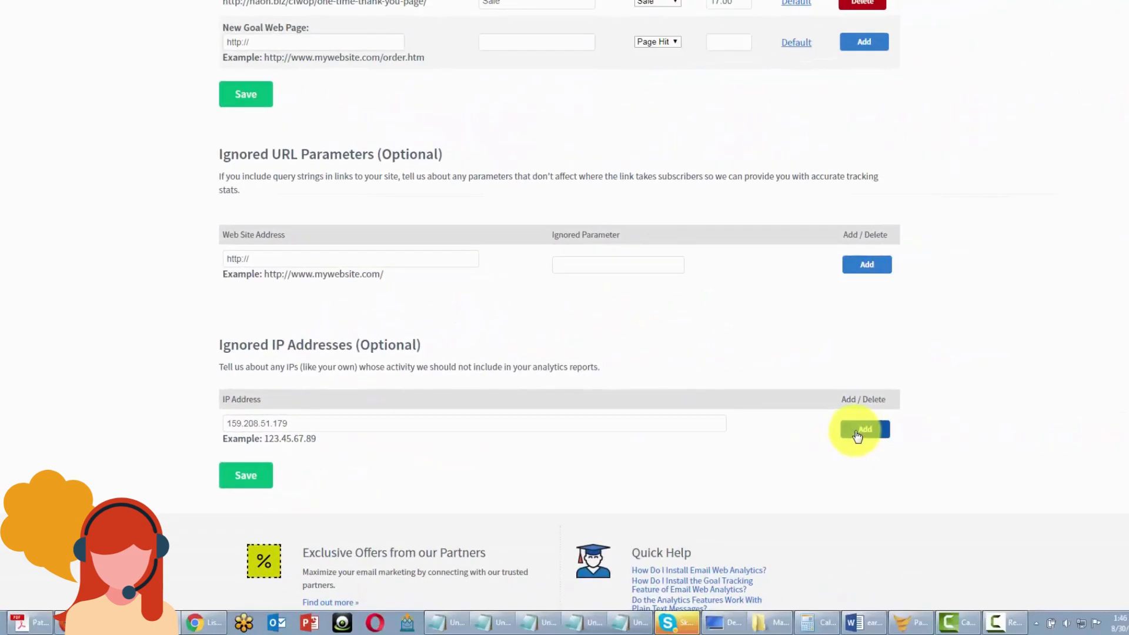
{"action": "left_click", "coordinate": [858, 430]}
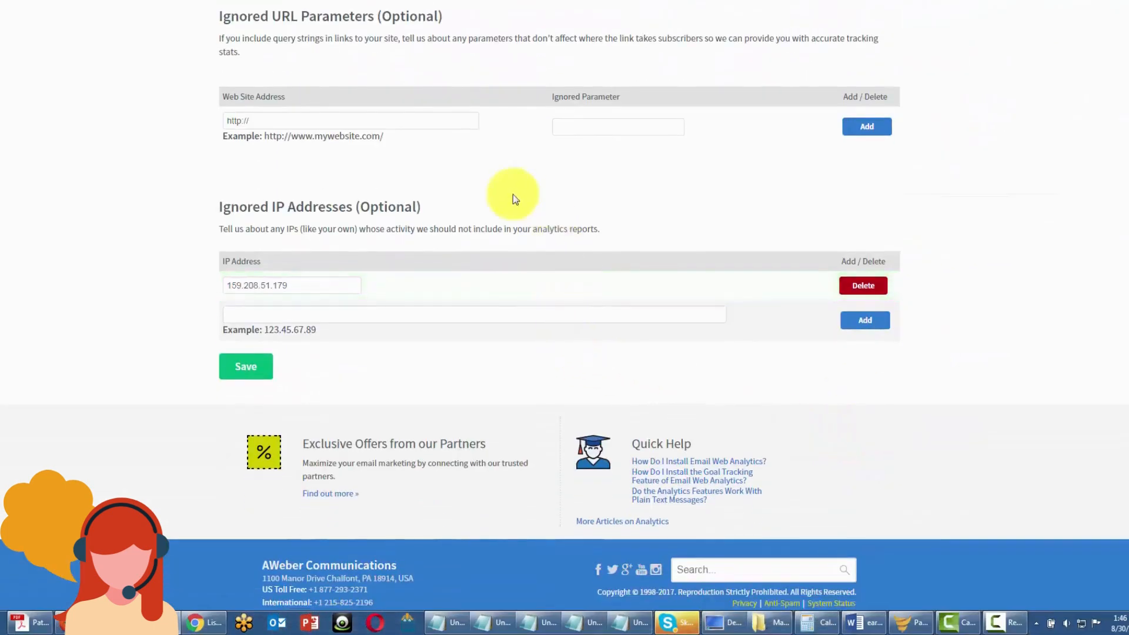
{"action": "left_click", "coordinate": [250, 311]}
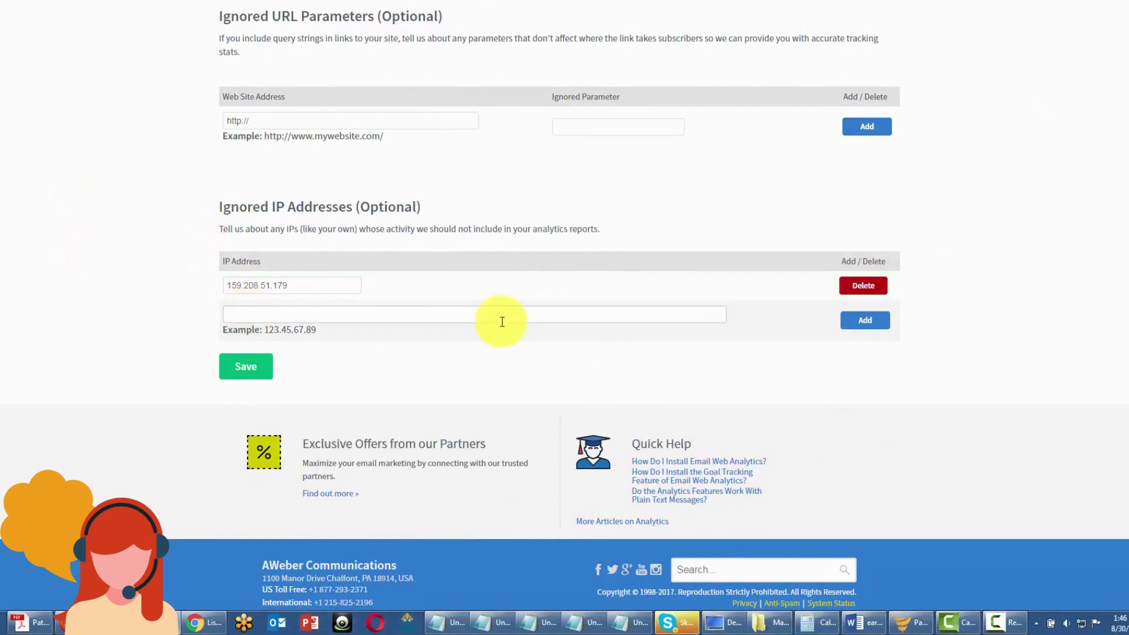
{"action": "scroll", "coordinate": [410, 261], "scroll_direction": "up", "scroll_amount": 1}
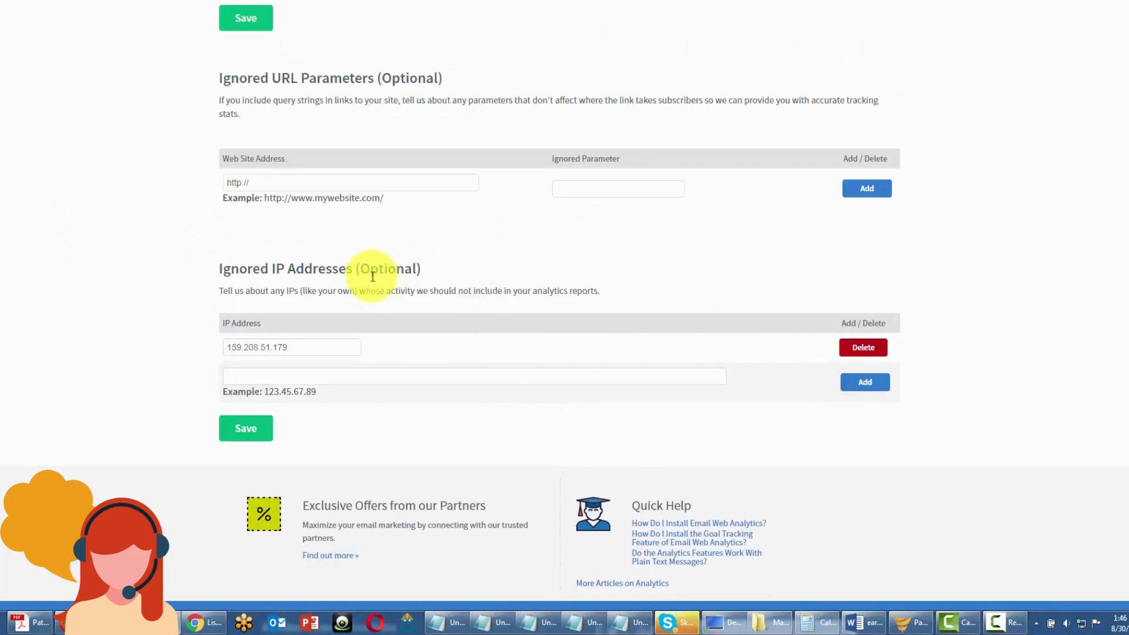
{"action": "scroll", "coordinate": [372, 277], "scroll_direction": "up", "scroll_amount": 1}
{"action": "scroll", "coordinate": [370, 279], "scroll_direction": "up", "scroll_amount": 1}
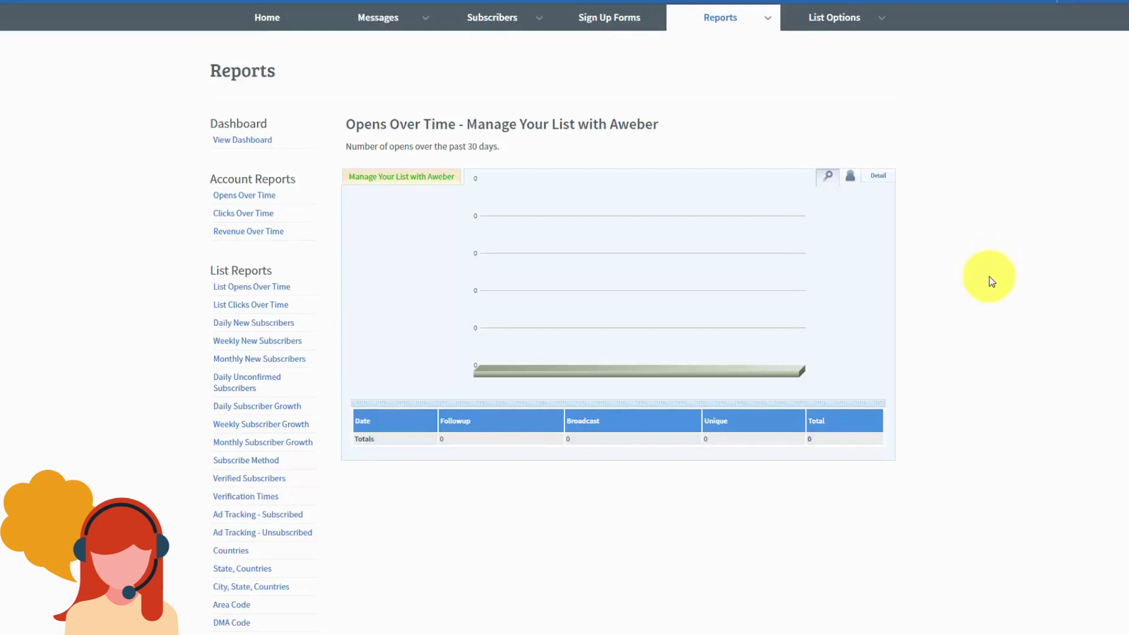
Step: Open the List Opens Over Time report from the Reports menu
{"action": "left_click", "coordinate": [768, 19]}
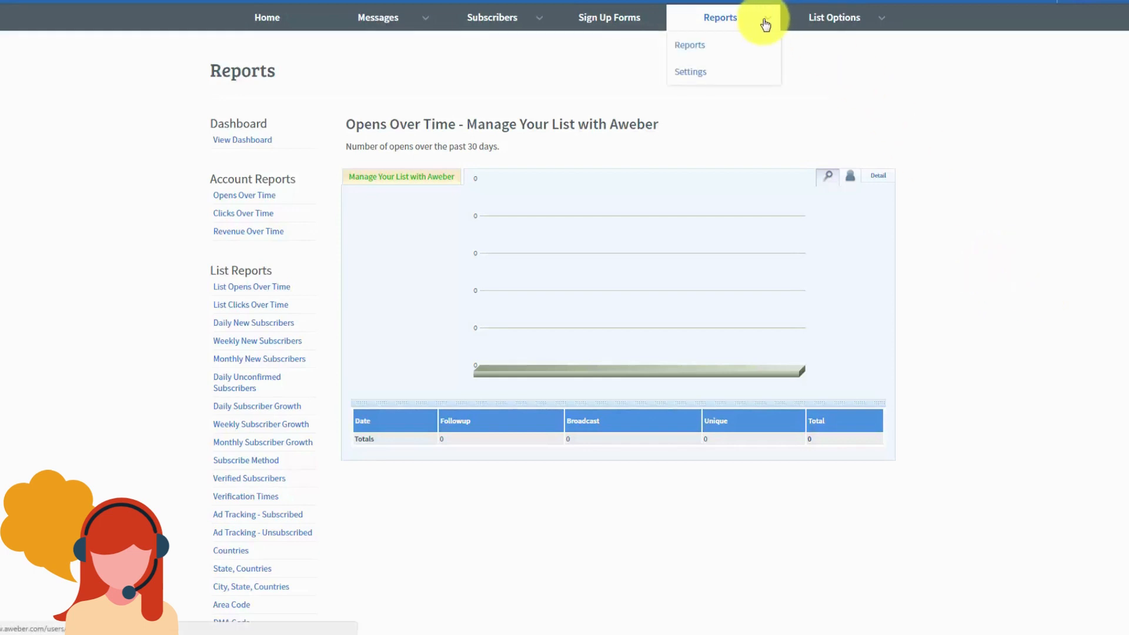
{"action": "left_click", "coordinate": [689, 50]}
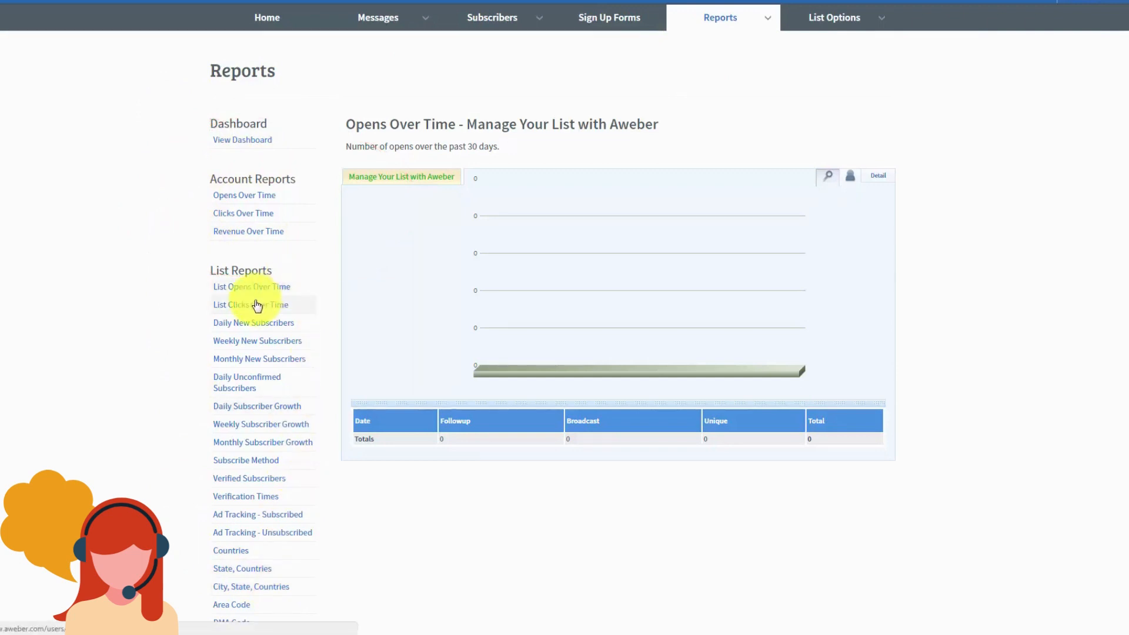
{"action": "mouse_move", "coordinate": [753, 16]}
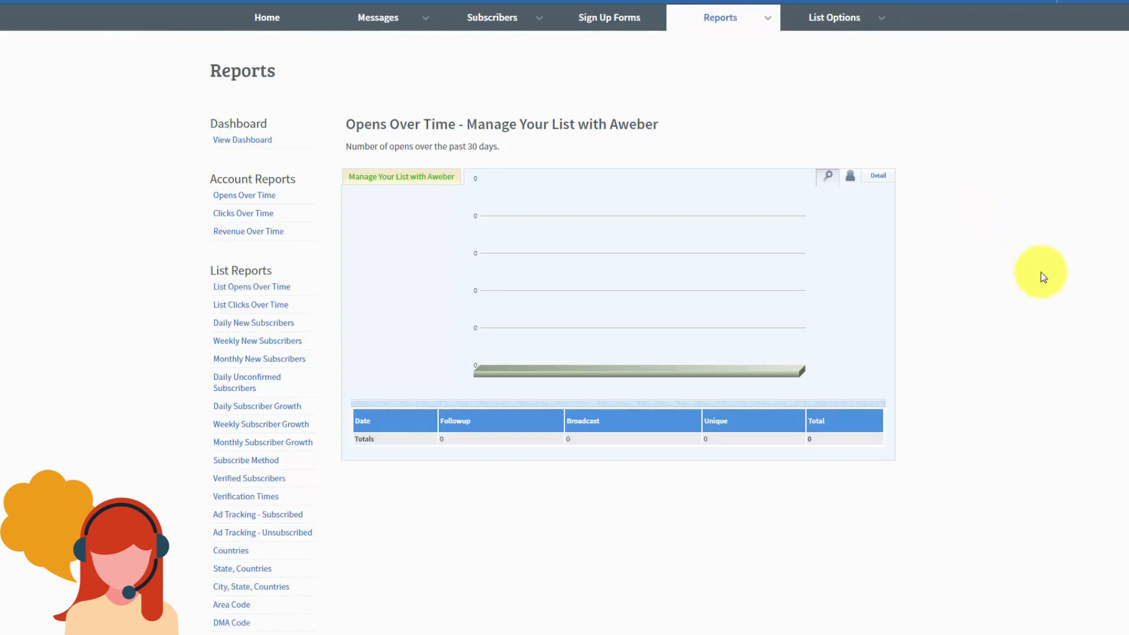
{"action": "left_click", "coordinate": [236, 288]}
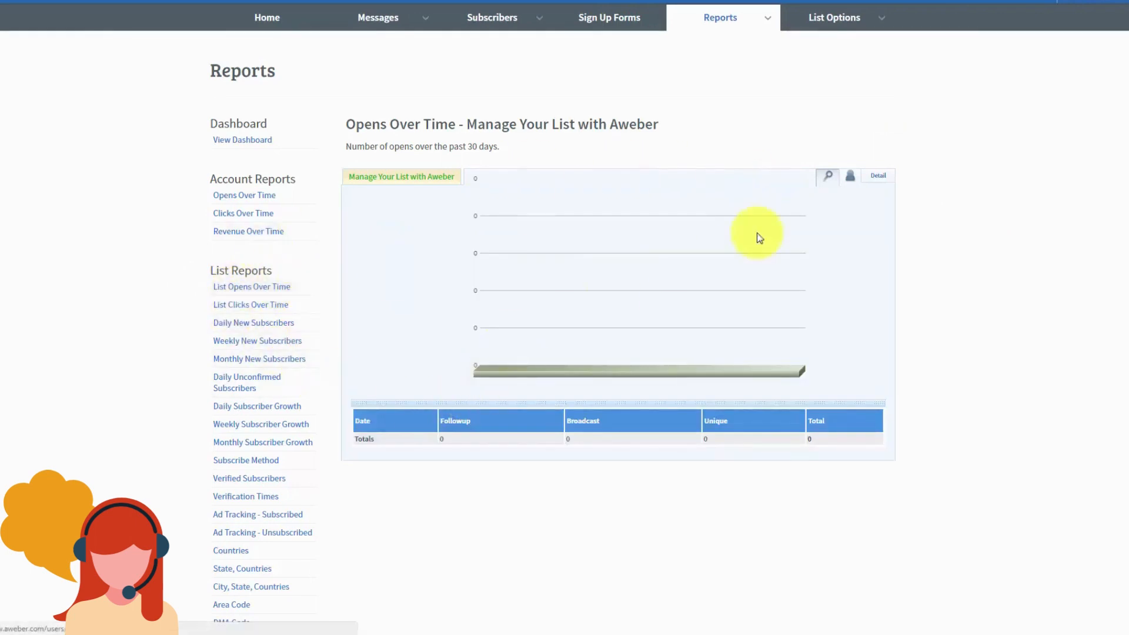
Step: Show the opens chart's Detail view, then open Account Revenue Over Time
{"action": "left_click", "coordinate": [850, 177]}
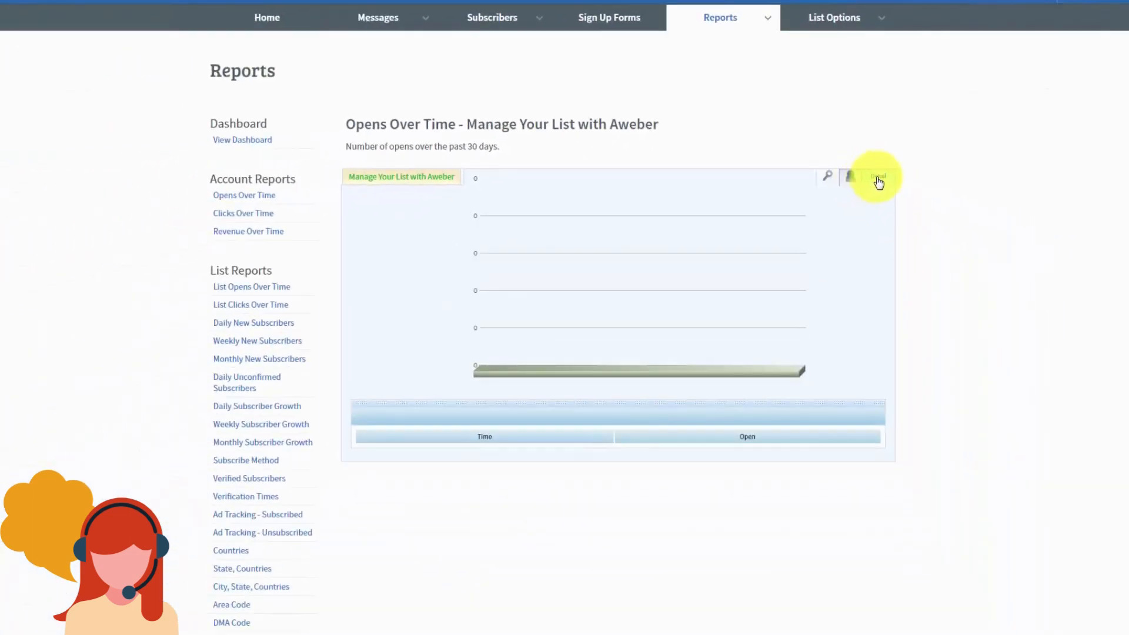
{"action": "left_click", "coordinate": [878, 178]}
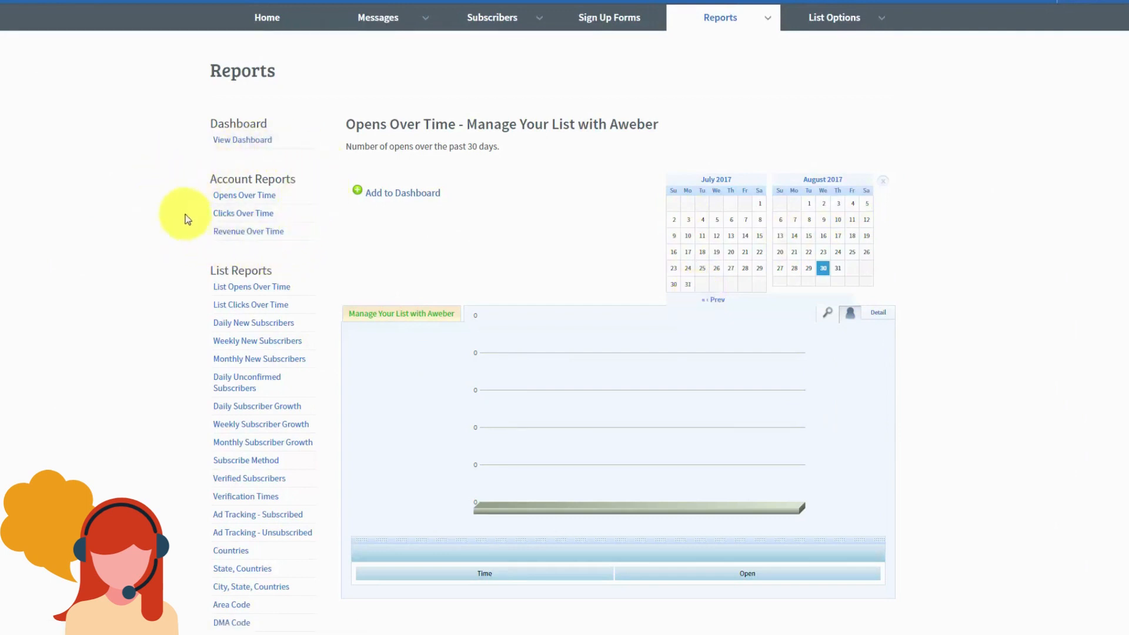
{"action": "left_click", "coordinate": [252, 229]}
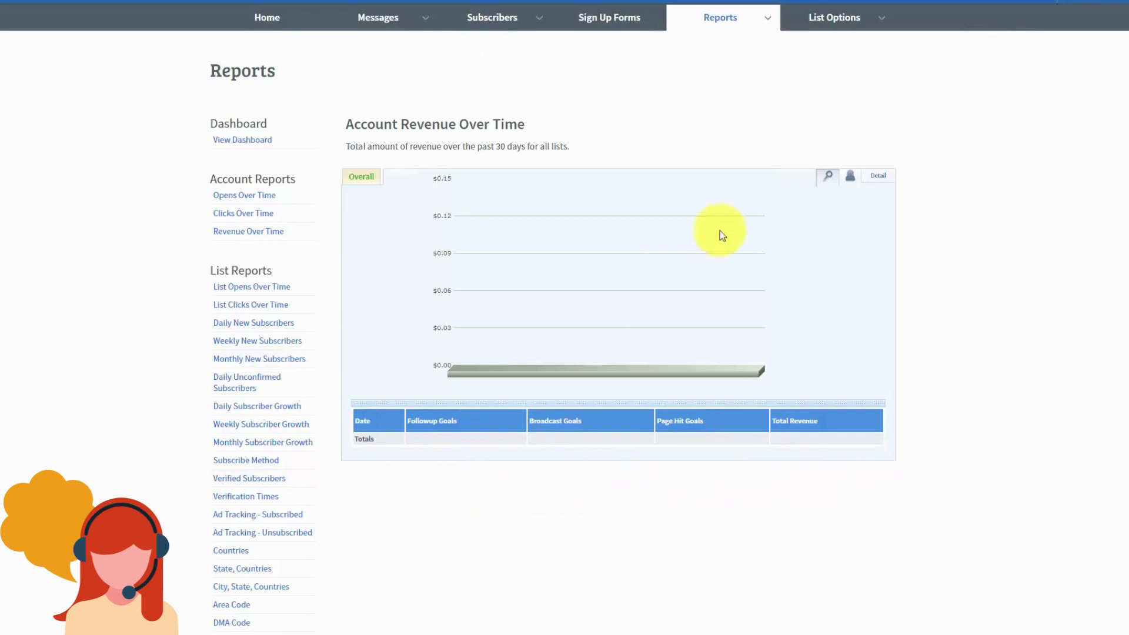
Step: Open the Sign Up Forms page from the top navigation bar
{"action": "mouse_move", "coordinate": [773, 23]}
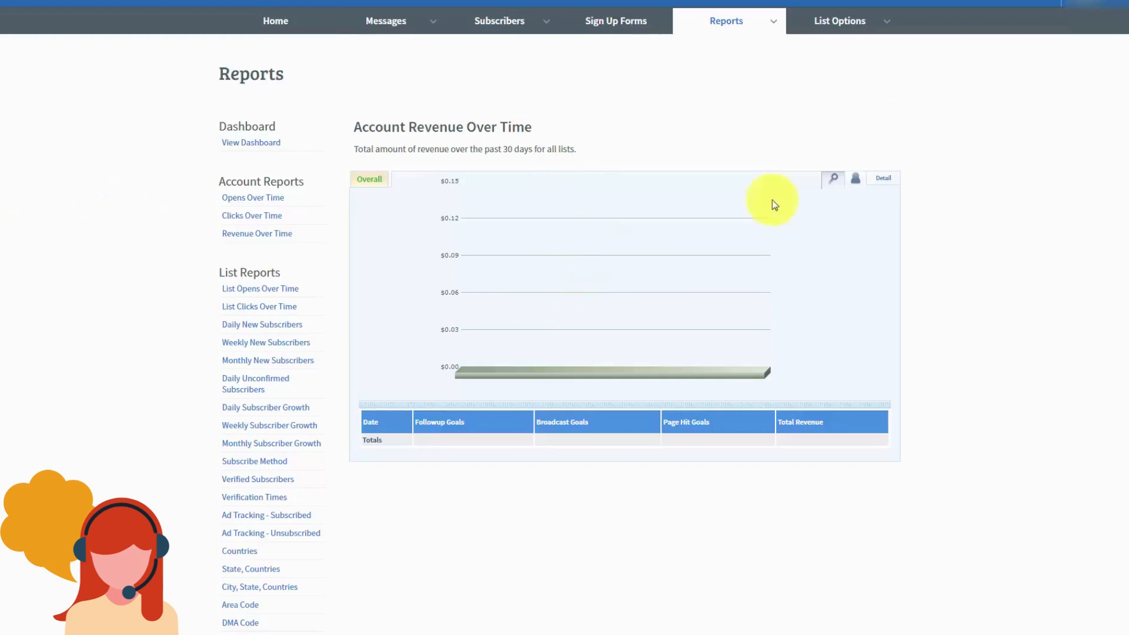
{"action": "mouse_move", "coordinate": [716, 24]}
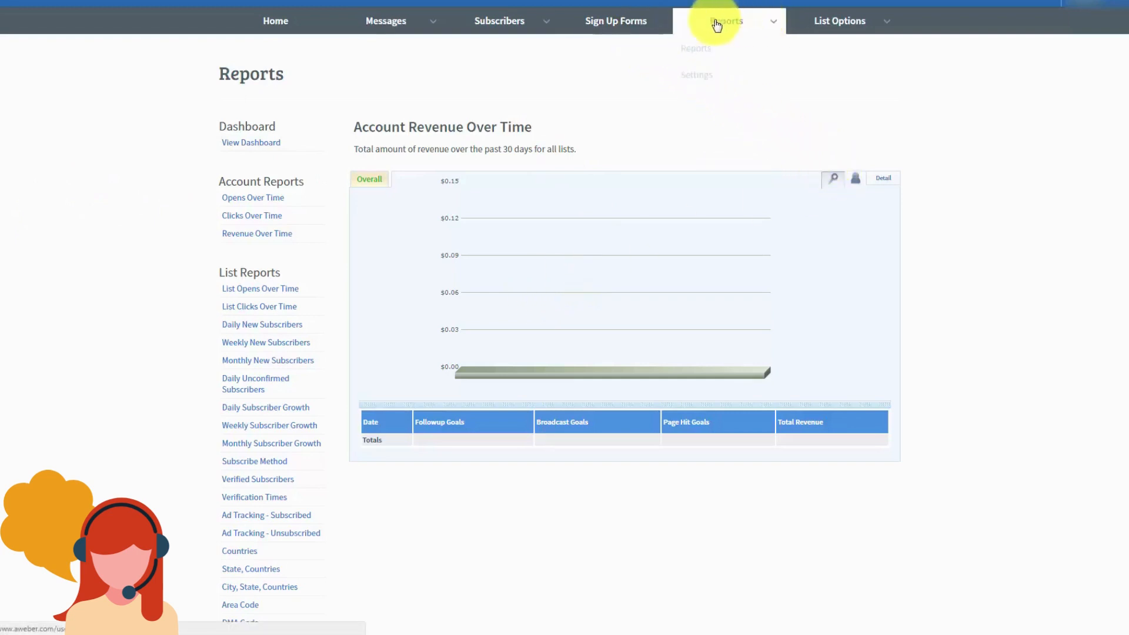
{"action": "left_click", "coordinate": [603, 24]}
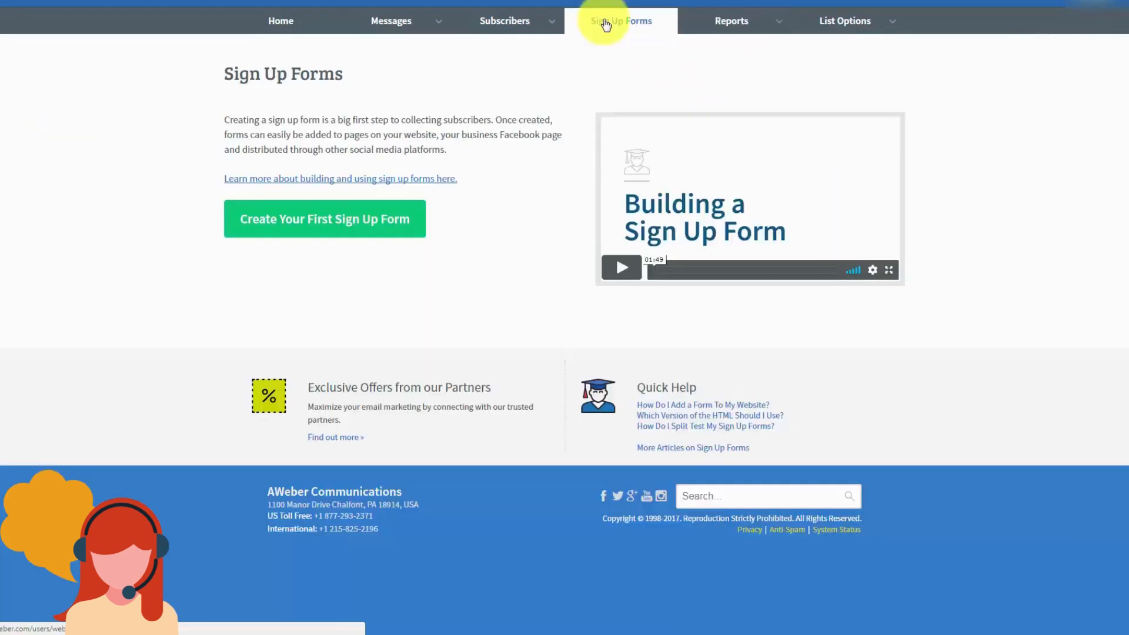
Step: Create a first sign-up form, choose the Basic template, and preview it
{"action": "left_click", "coordinate": [313, 226]}
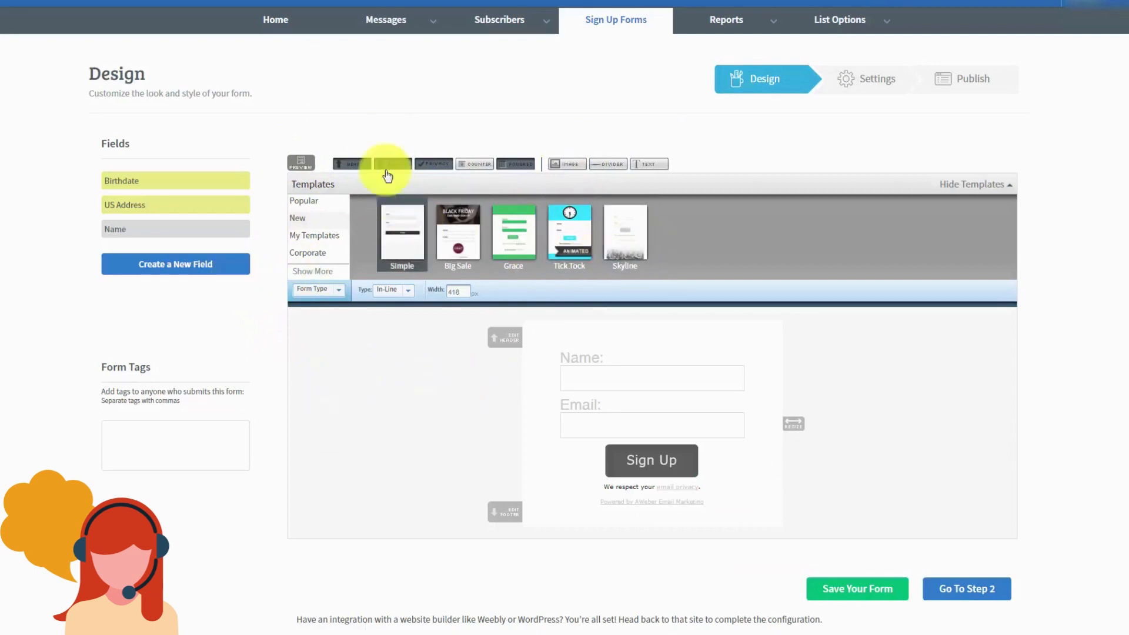
{"action": "left_click", "coordinate": [305, 202]}
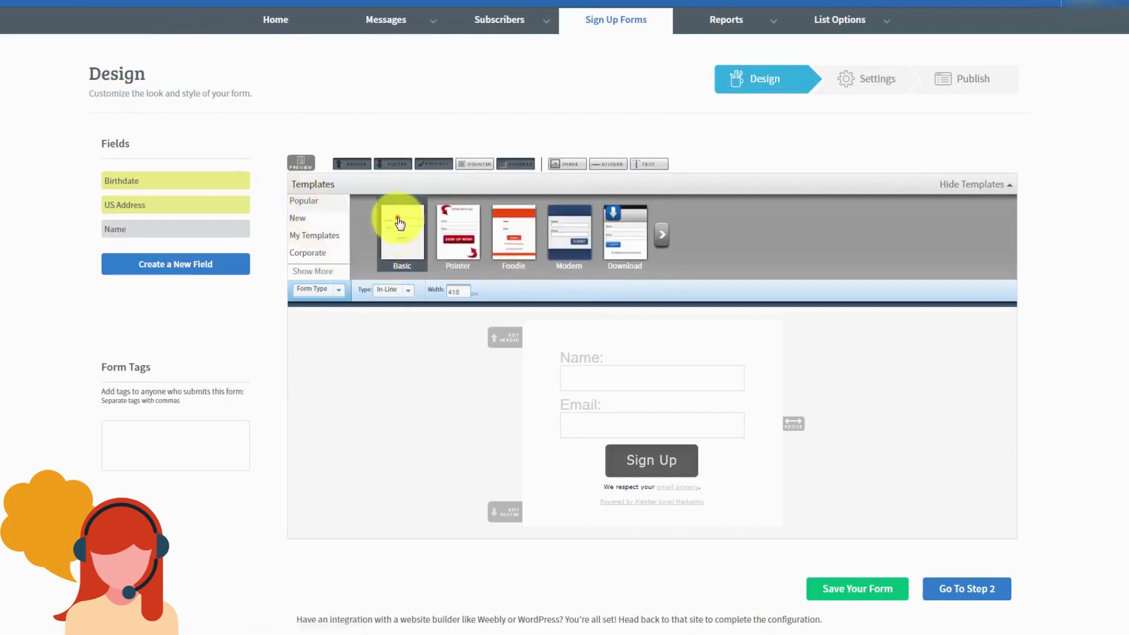
{"action": "left_click", "coordinate": [399, 223]}
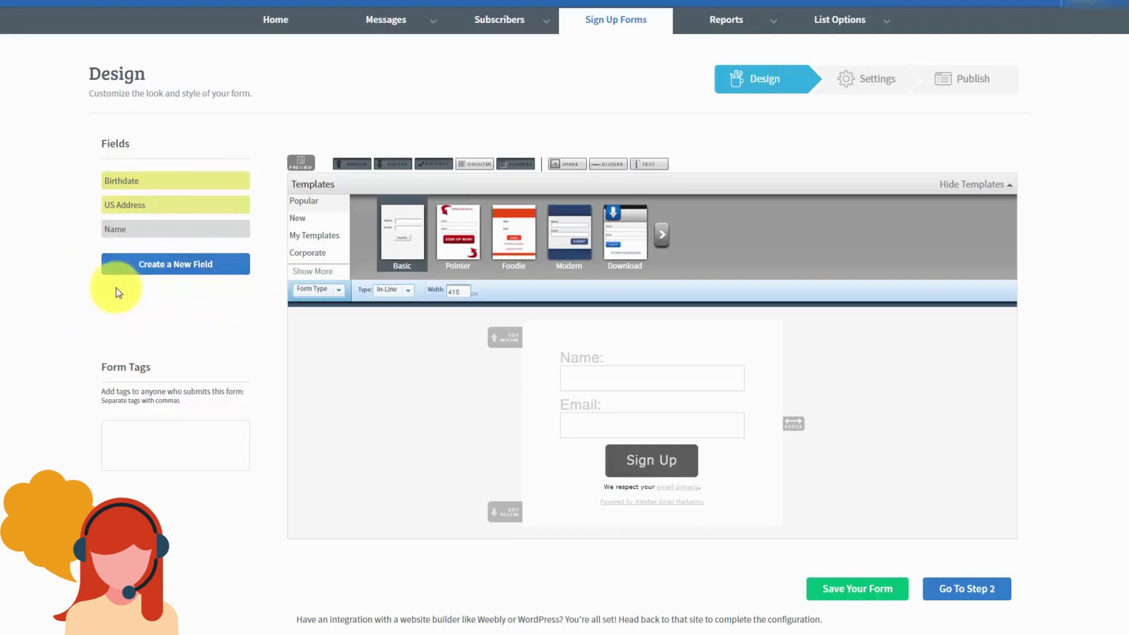
{"action": "left_click", "coordinate": [867, 22]}
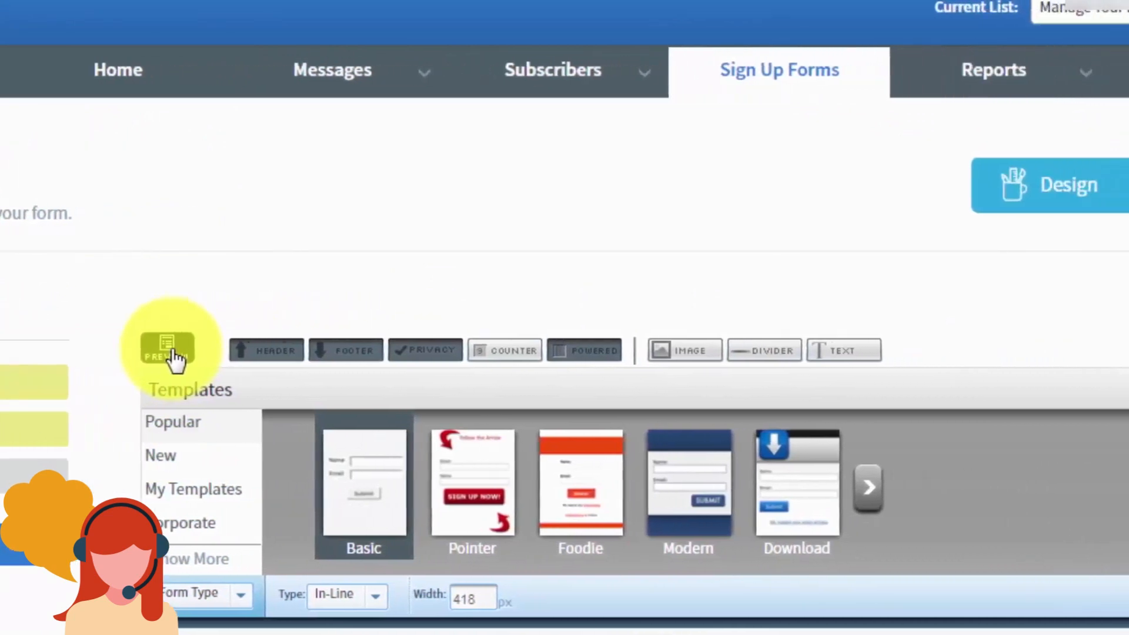
Step: Always allow pop-ups from aweber.com in Chrome, then preview the form again
{"action": "left_click", "coordinate": [380, 351]}
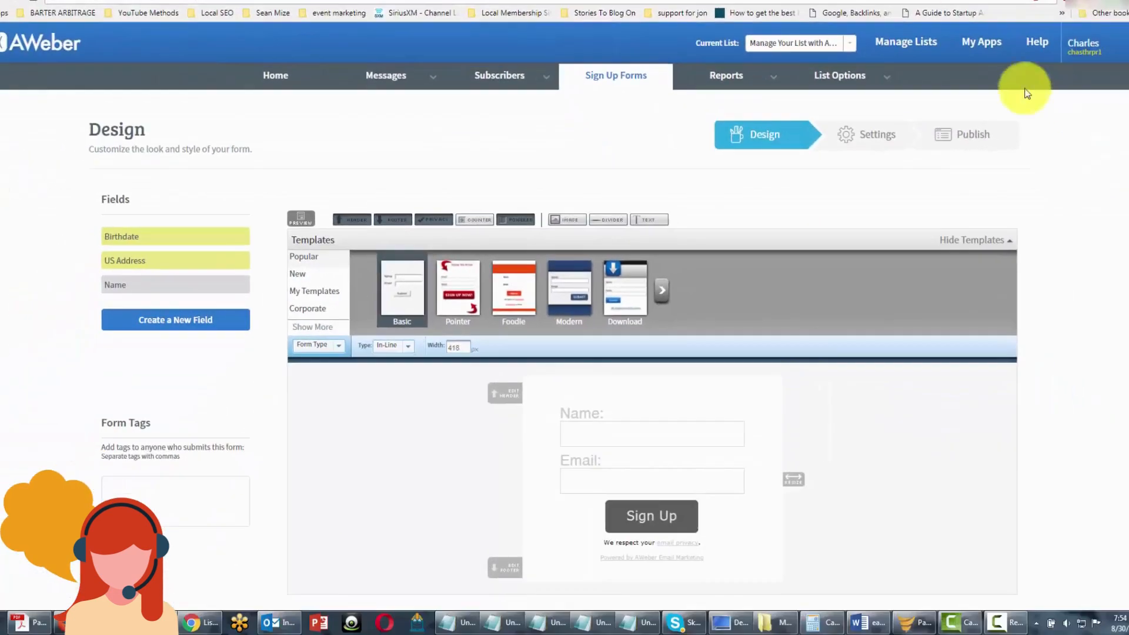
{"action": "left_click", "coordinate": [1035, 3]}
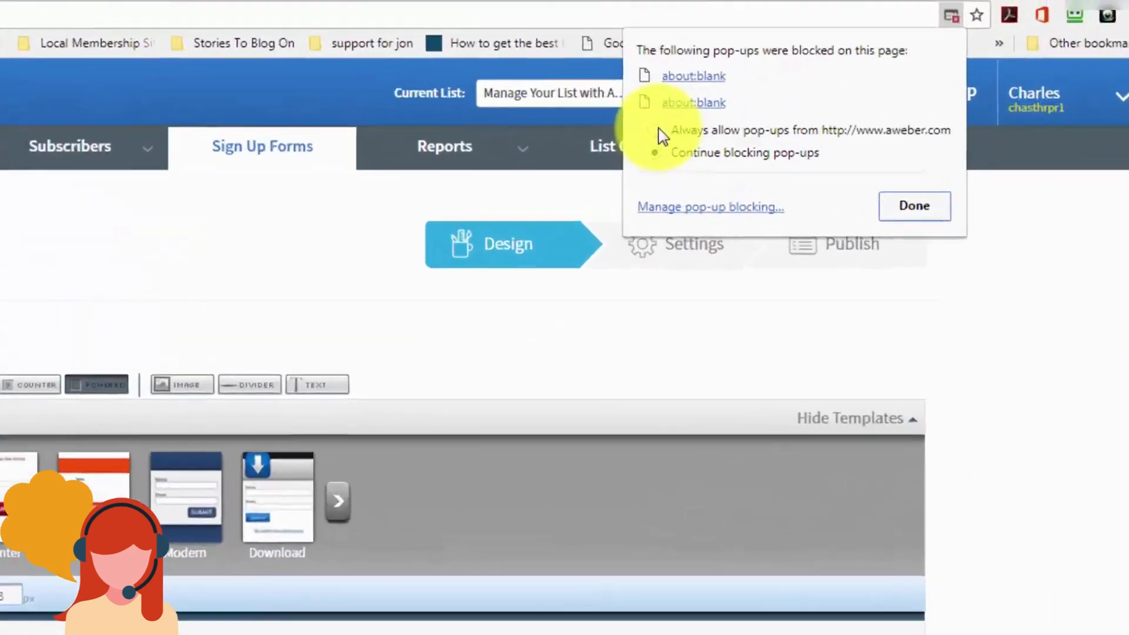
{"action": "left_click", "coordinate": [854, 65]}
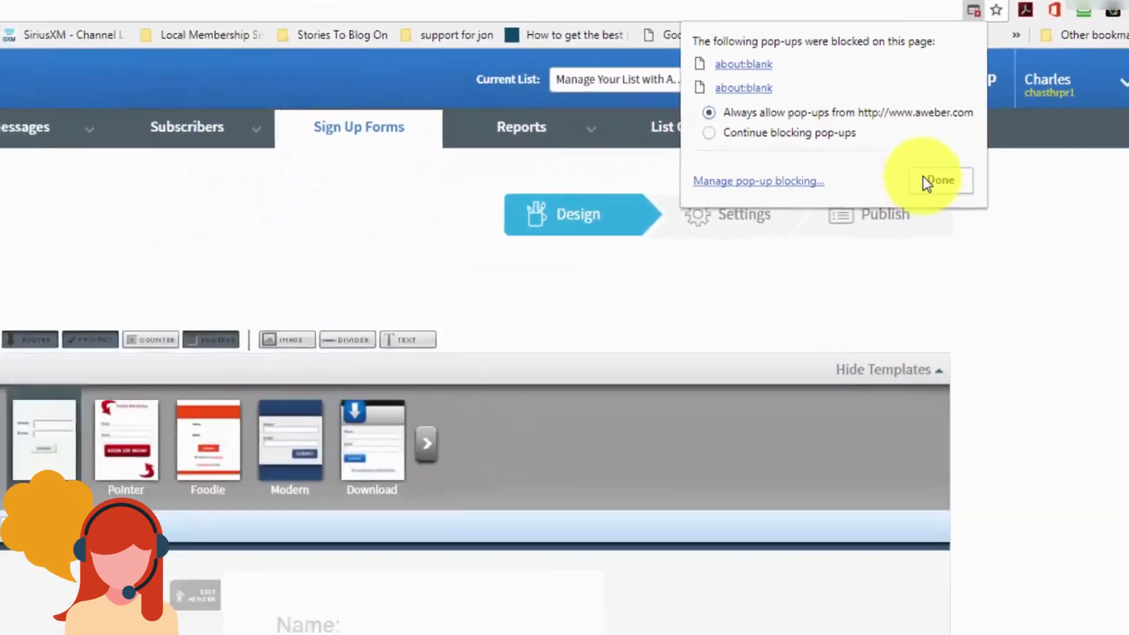
{"action": "left_click", "coordinate": [729, 369]}
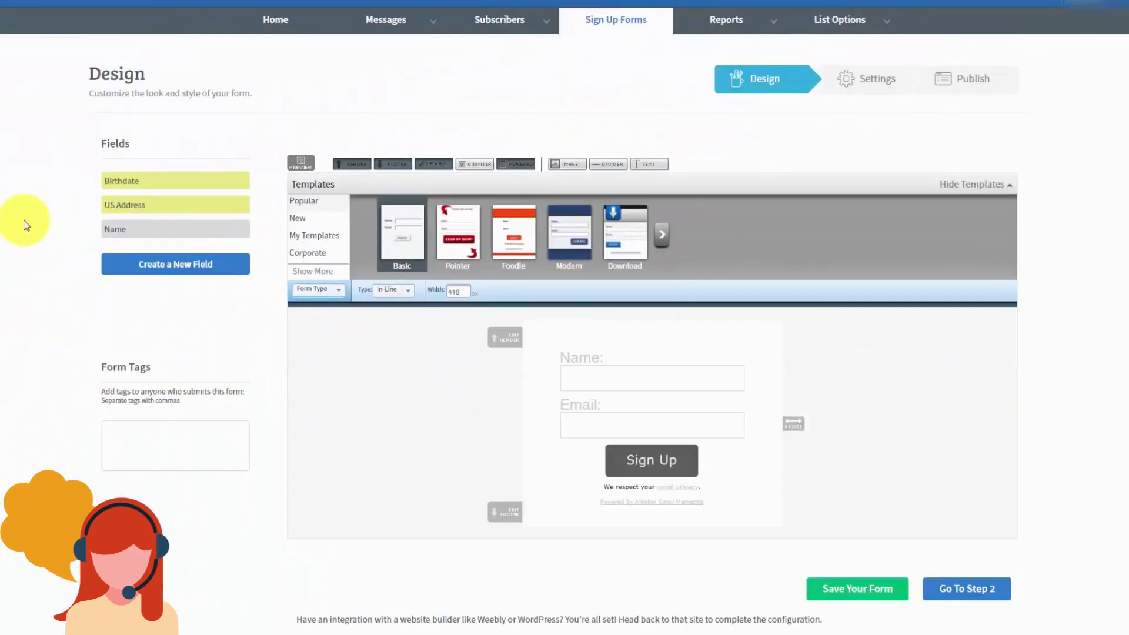
{"action": "left_click", "coordinate": [296, 166]}
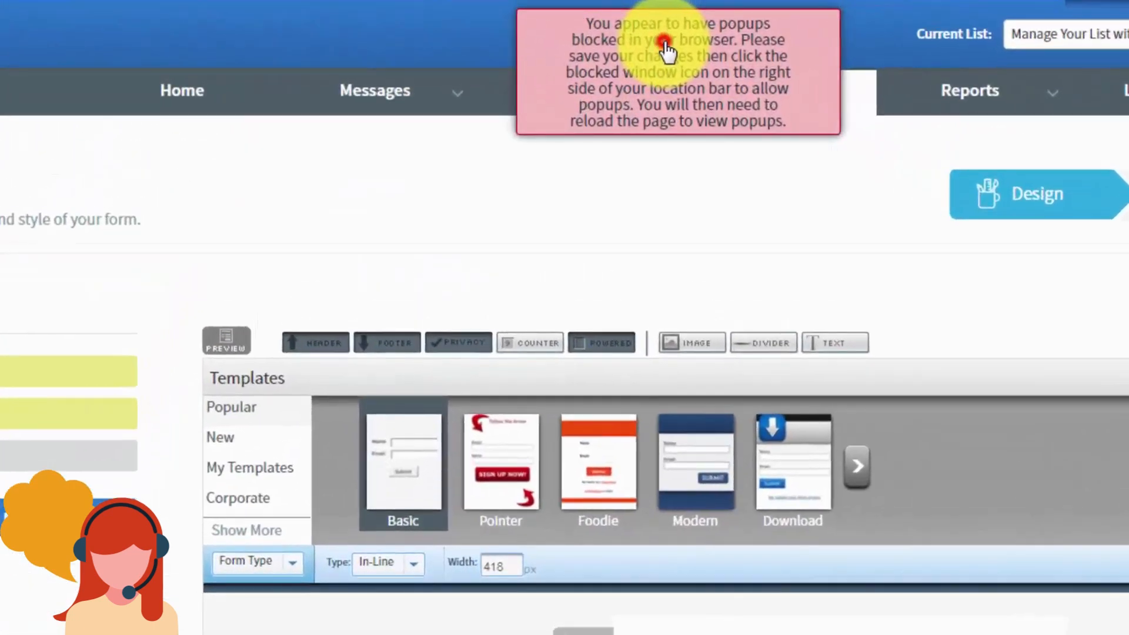
{"action": "left_click", "coordinate": [664, 48]}
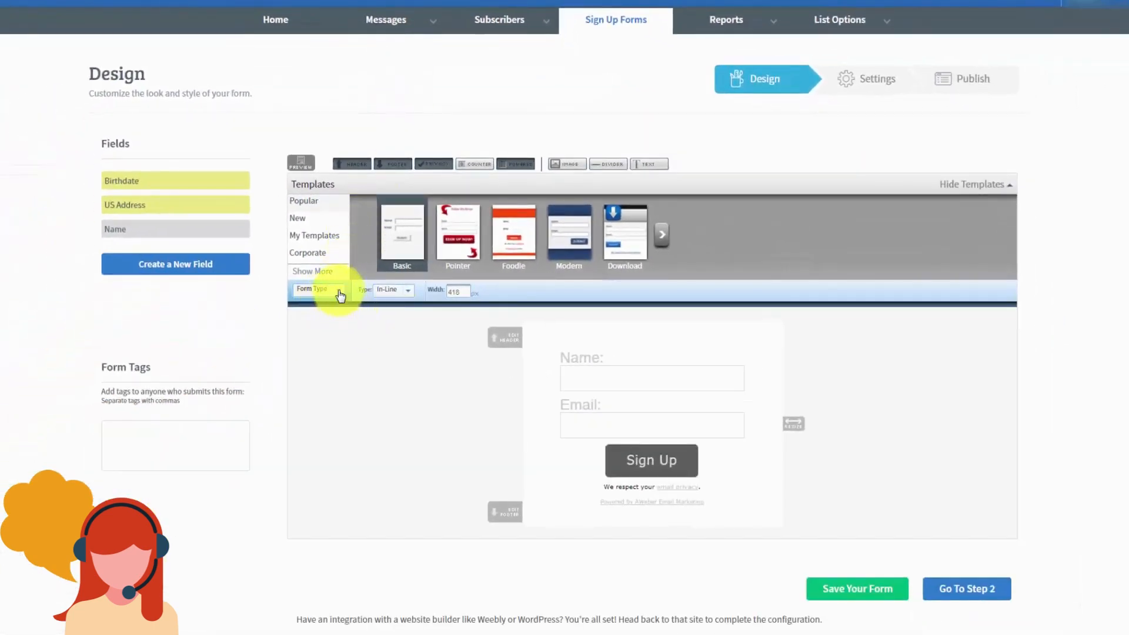
Step: Review the Header, Body and Labels styling, expanding the header's Advanced Options
{"action": "left_click", "coordinate": [339, 291]}
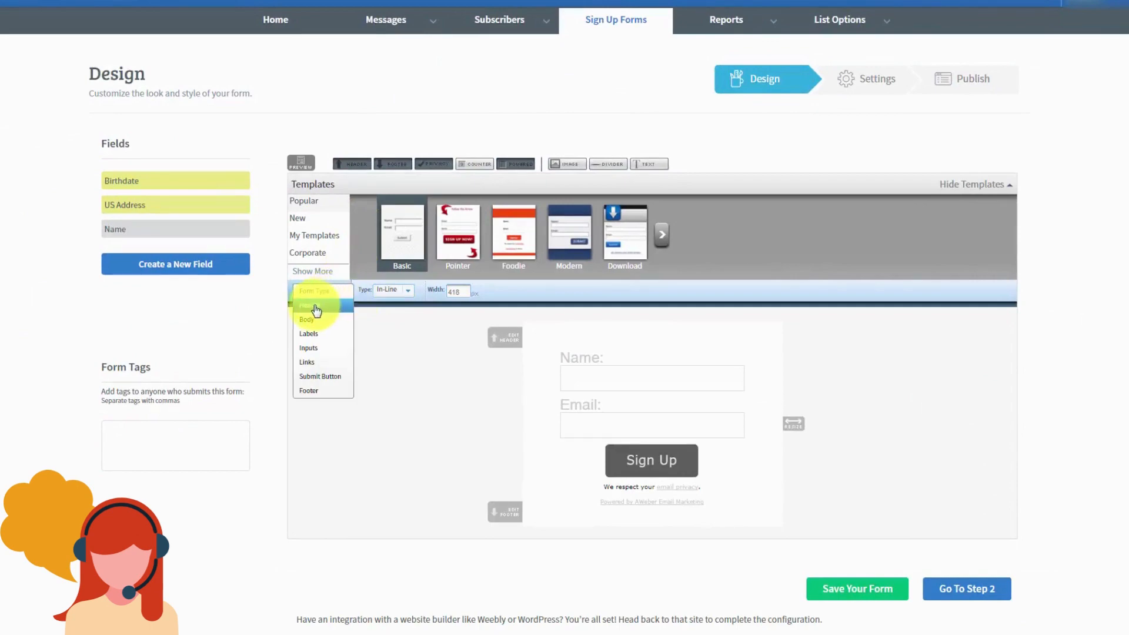
{"action": "left_click", "coordinate": [316, 306]}
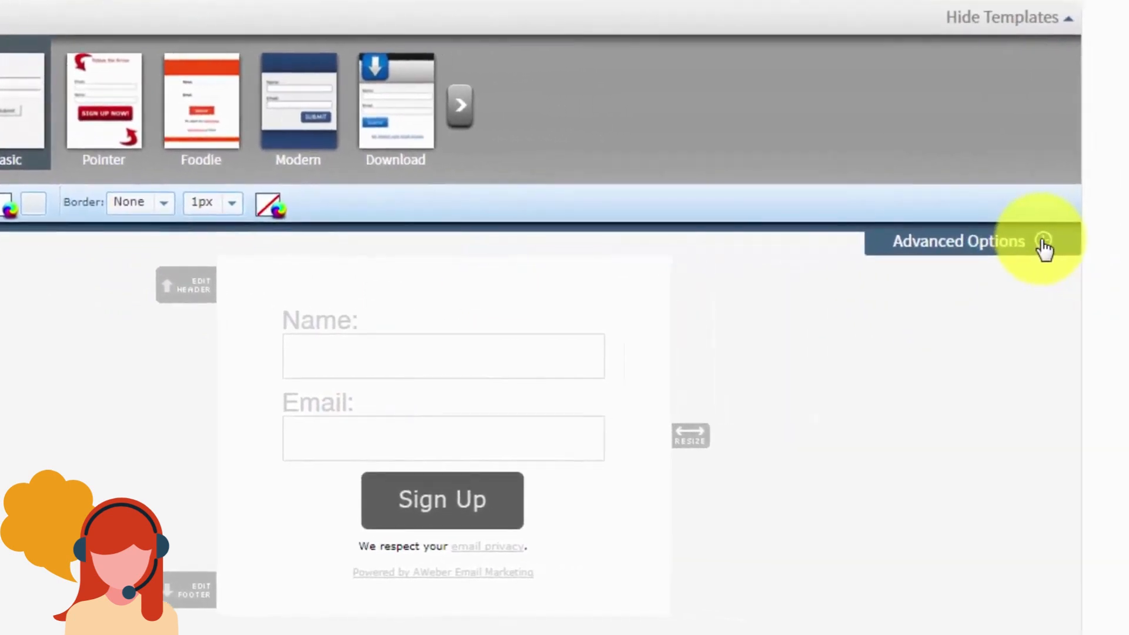
{"action": "left_click", "coordinate": [1044, 242]}
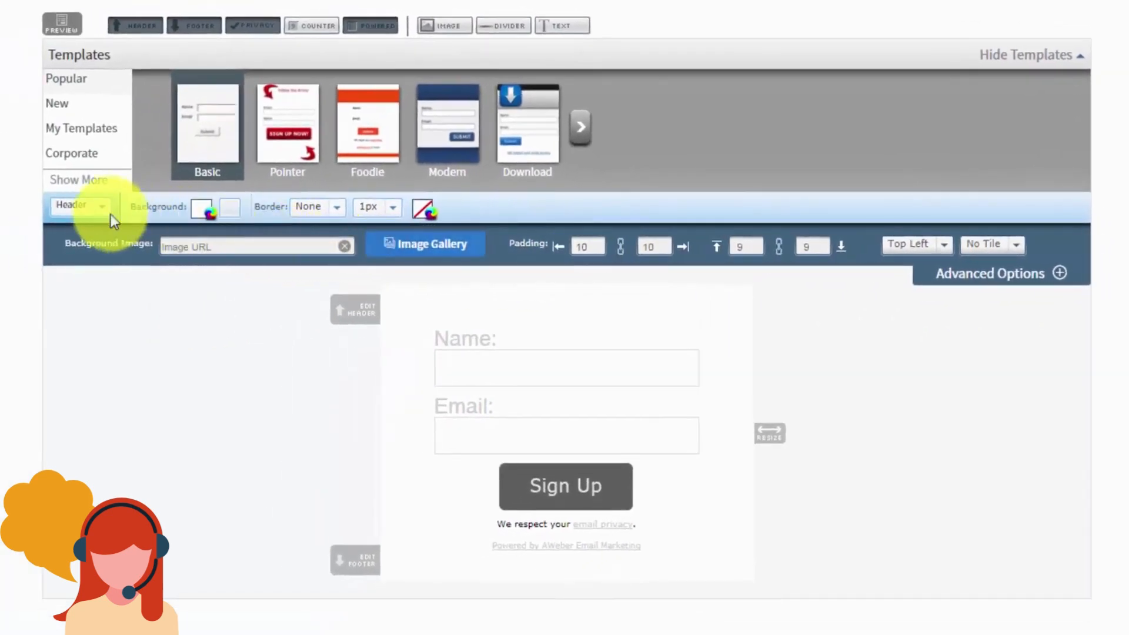
{"action": "left_click", "coordinate": [102, 215]}
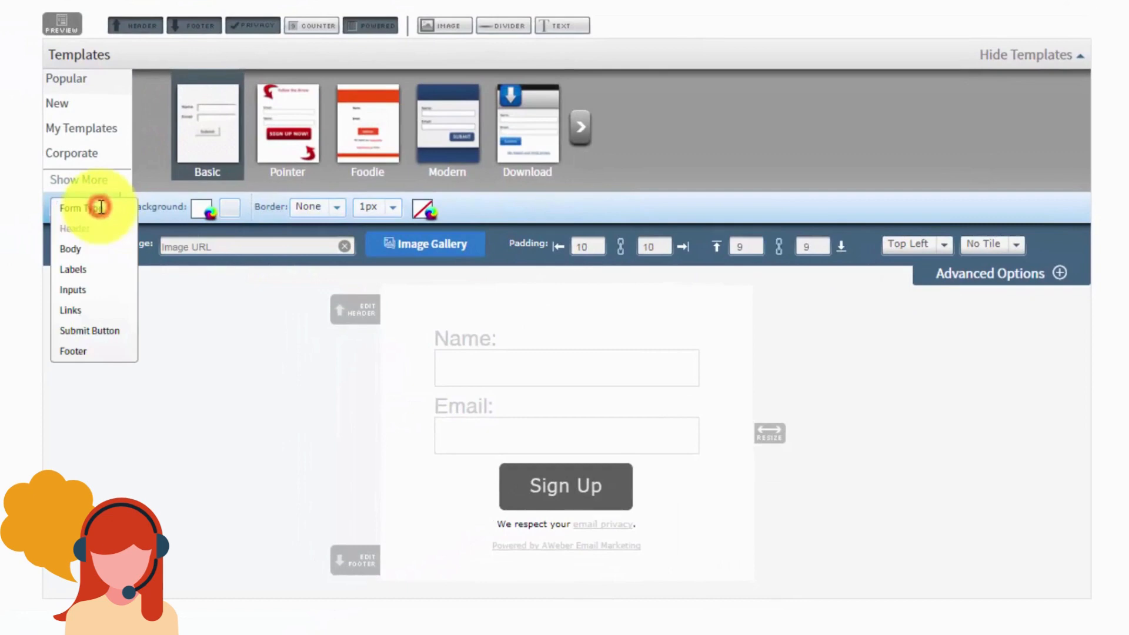
{"action": "left_click", "coordinate": [69, 249]}
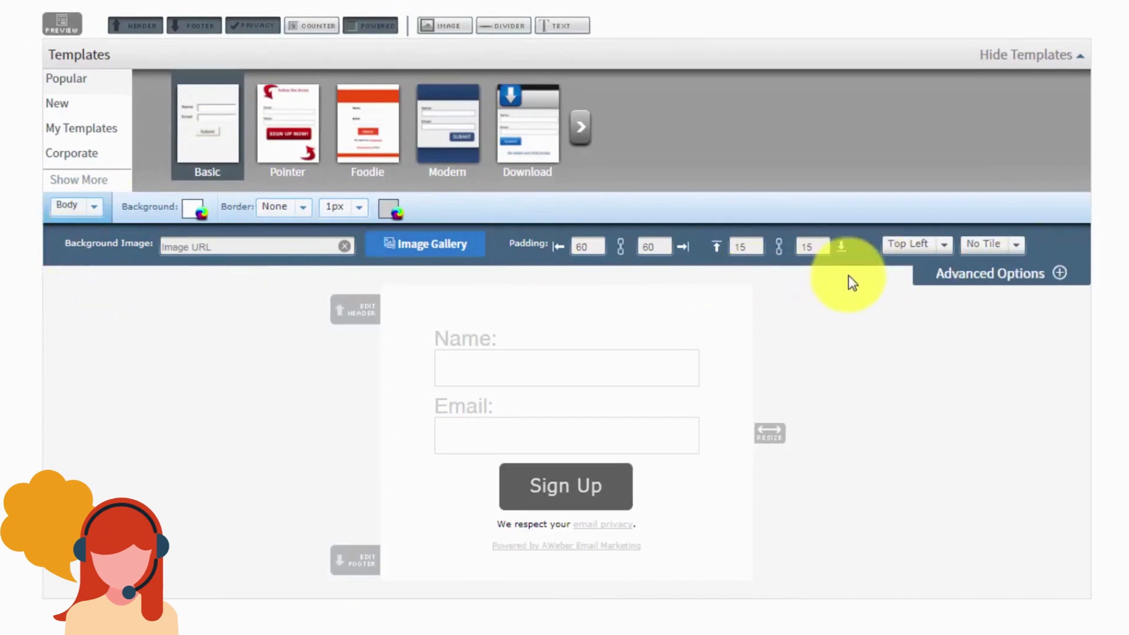
{"action": "left_click", "coordinate": [92, 207]}
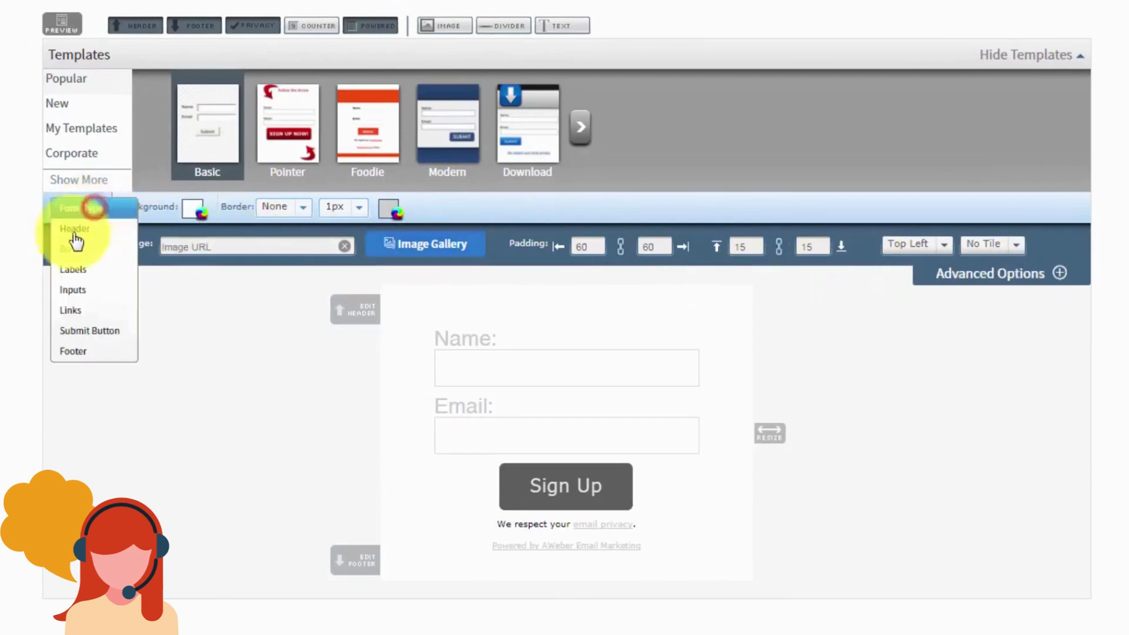
{"action": "left_click", "coordinate": [68, 272]}
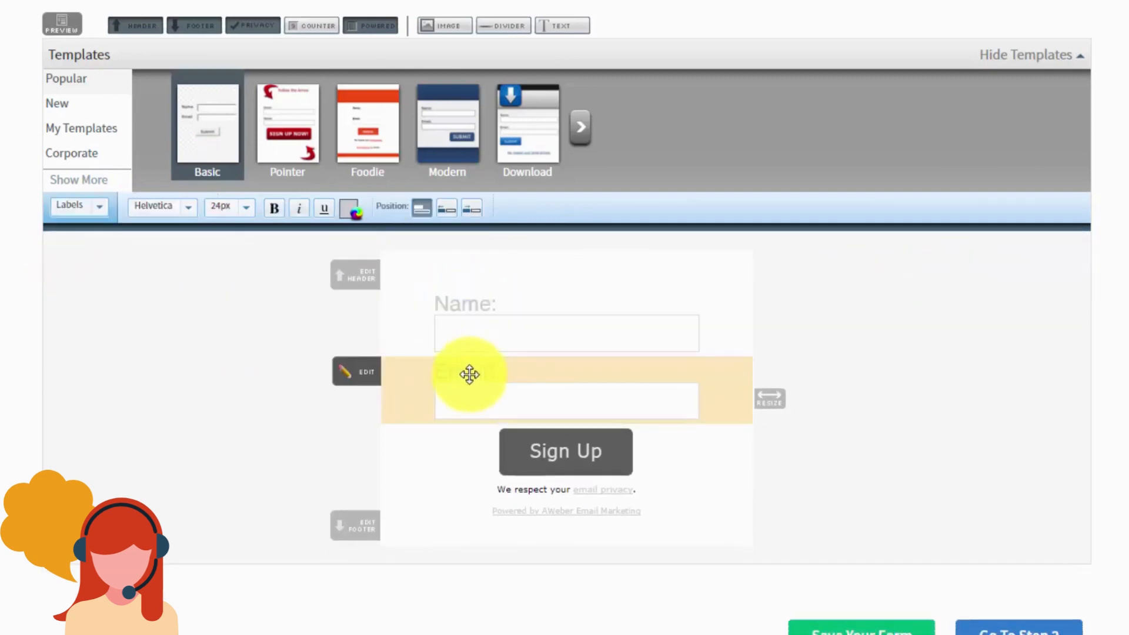
{"action": "mouse_move", "coordinate": [469, 374]}
{"action": "left_mouse_down"}
{"action": "mouse_move", "coordinate": [460, 307]}
{"action": "mouse_move", "coordinate": [465, 365]}
{"action": "left_mouse_up"}
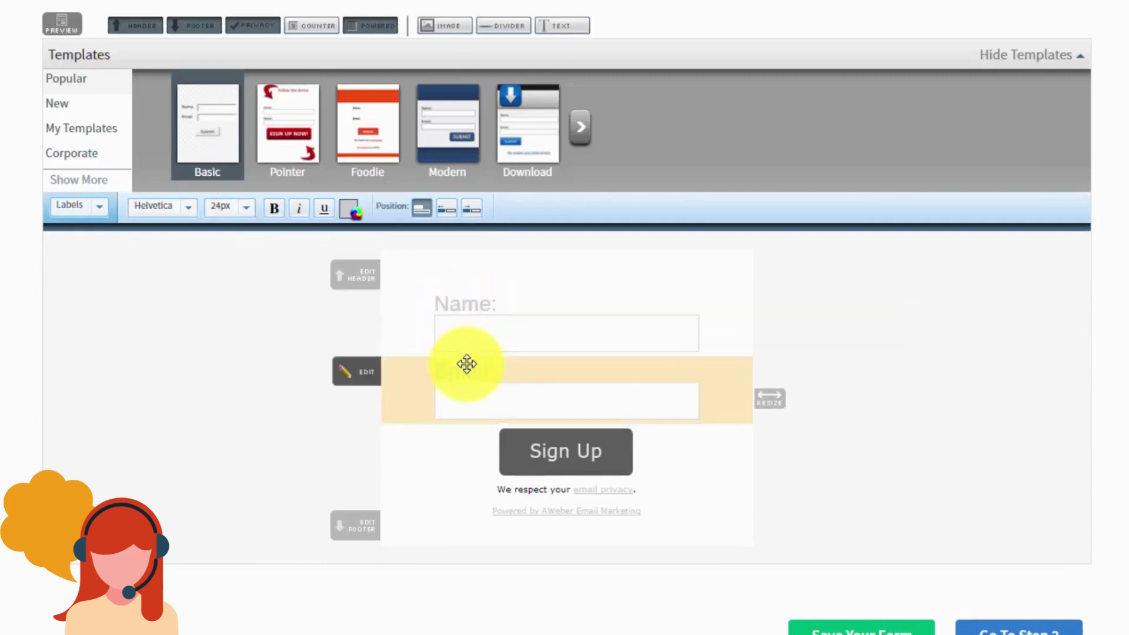
Step: Review the Inputs, Links, Submit Button and Footer styling, expanding their advanced options
{"action": "left_click", "coordinate": [98, 212]}
{"action": "left_click", "coordinate": [76, 290]}
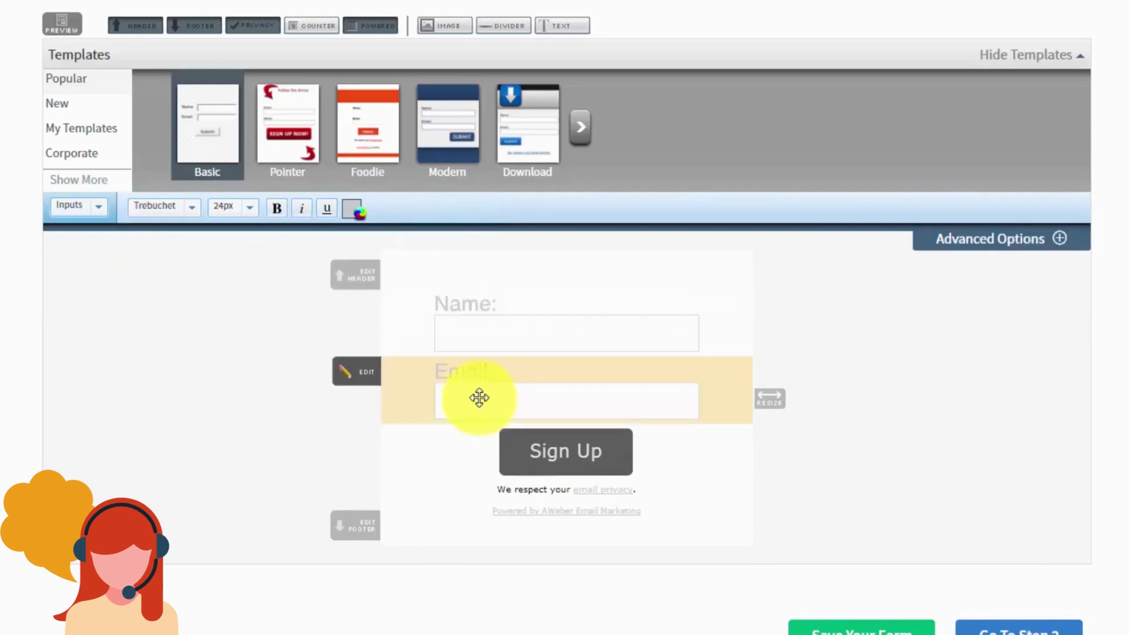
{"action": "left_click", "coordinate": [1055, 241]}
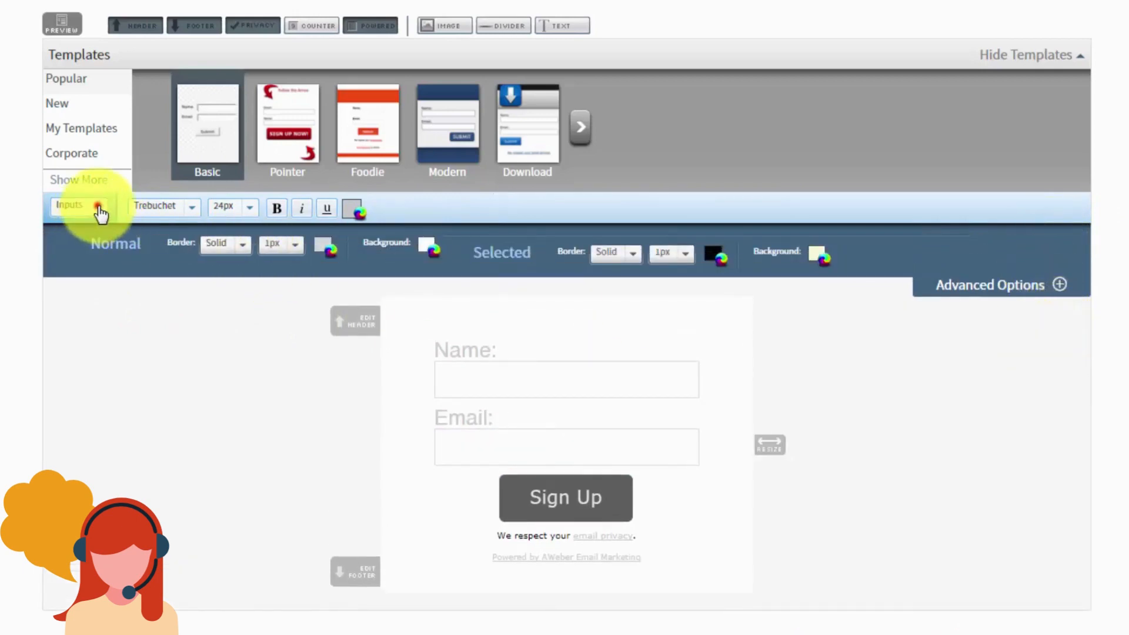
{"action": "left_click", "coordinate": [98, 207]}
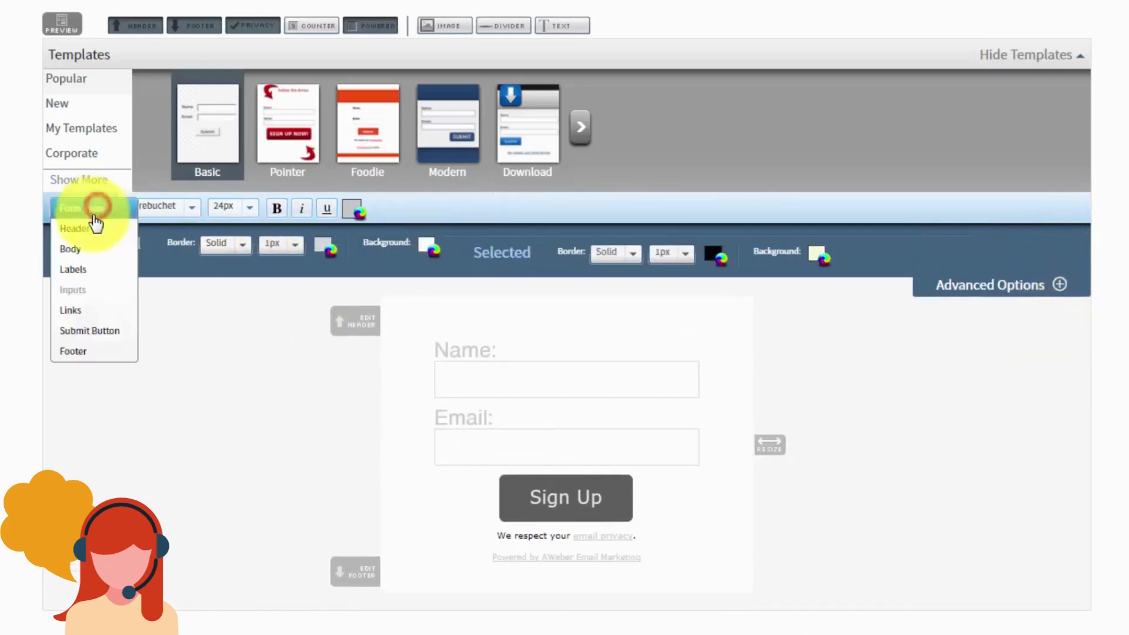
{"action": "left_click", "coordinate": [75, 317]}
{"action": "left_click", "coordinate": [90, 213]}
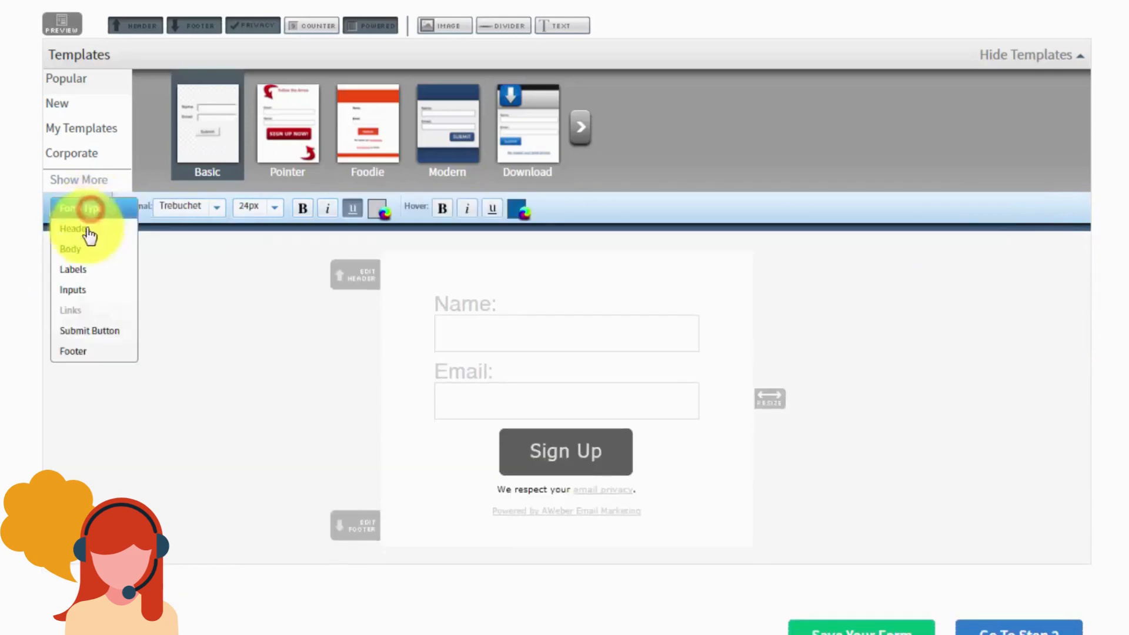
{"action": "left_click", "coordinate": [86, 332]}
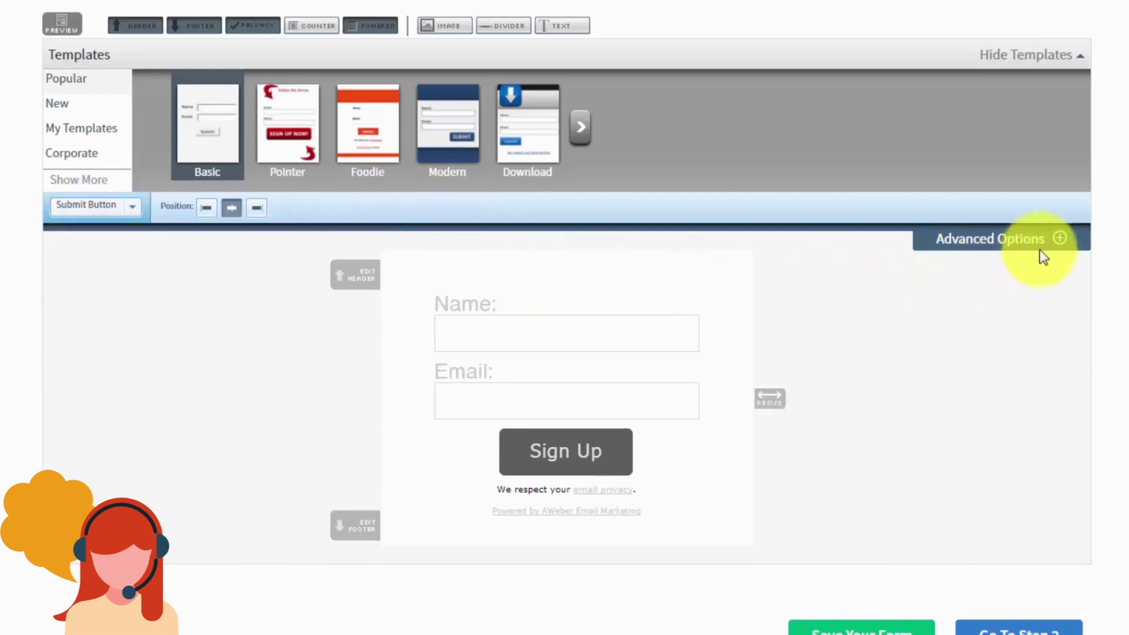
{"action": "left_click", "coordinate": [1058, 240]}
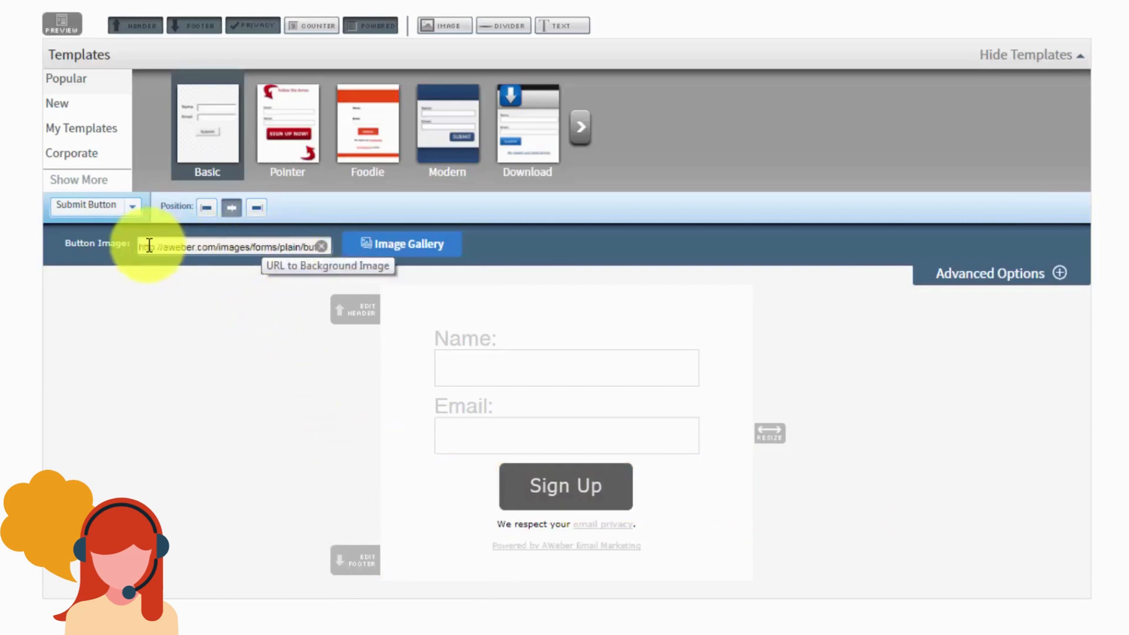
{"action": "left_click", "coordinate": [132, 206]}
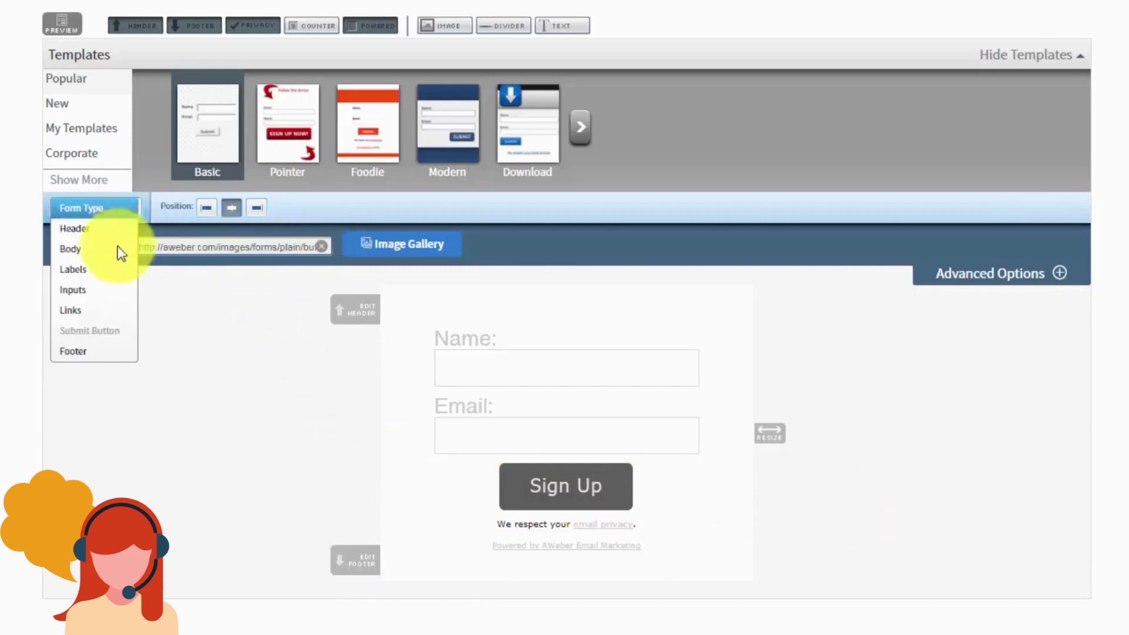
{"action": "left_click", "coordinate": [78, 353]}
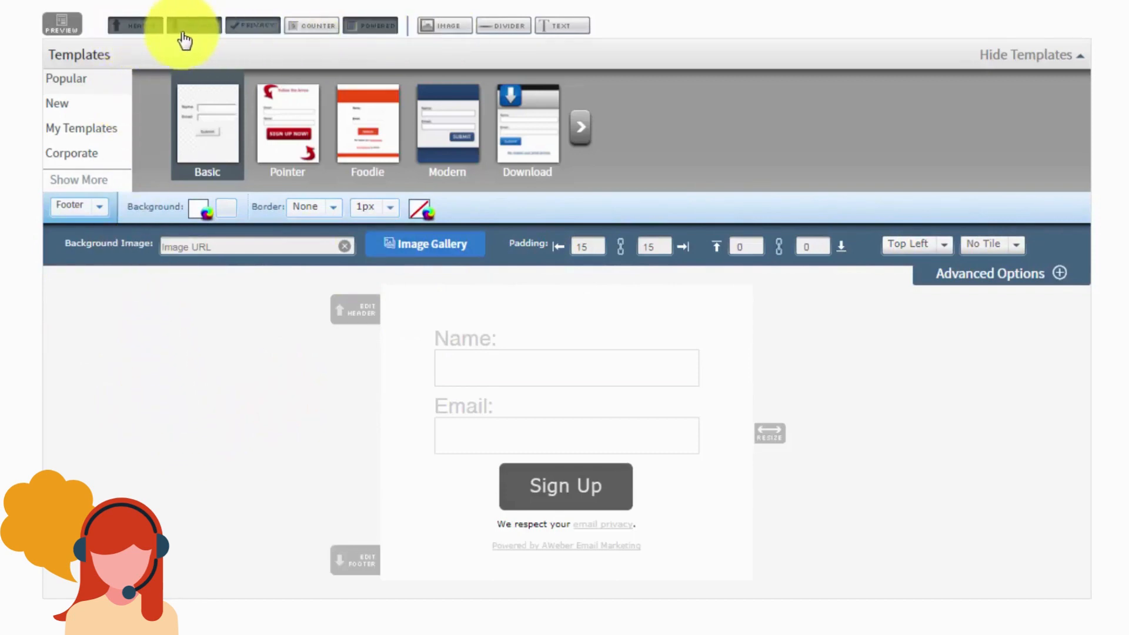
Step: Turn off Header, Footer, Privacy and Powered by AWeber, then preview the trimmed form
{"action": "left_click", "coordinate": [134, 25]}
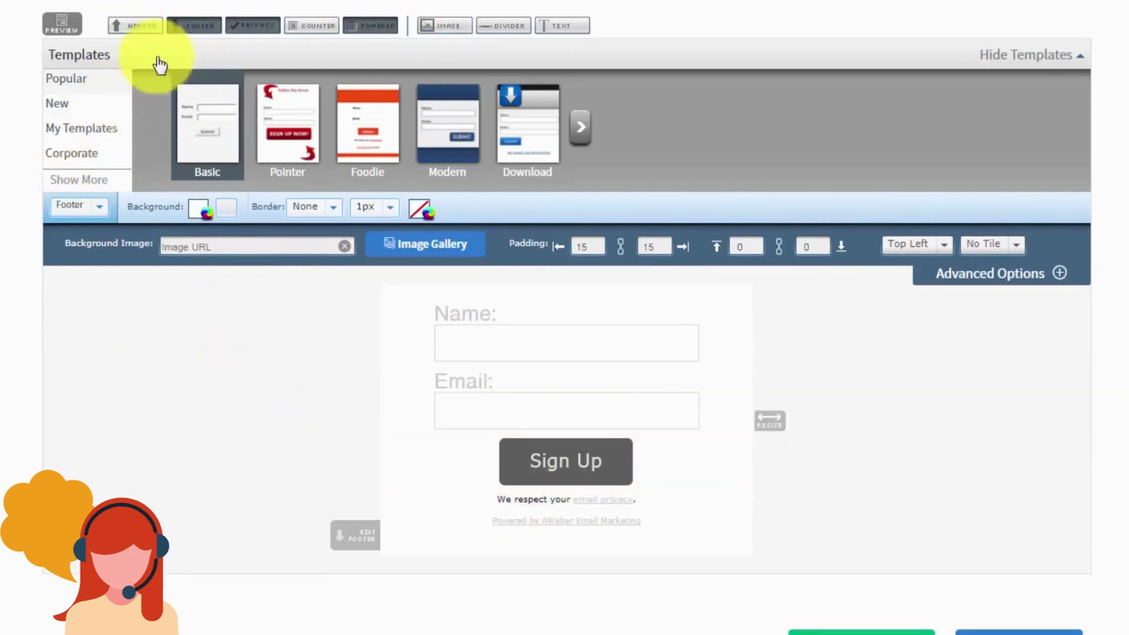
{"action": "left_click", "coordinate": [196, 27]}
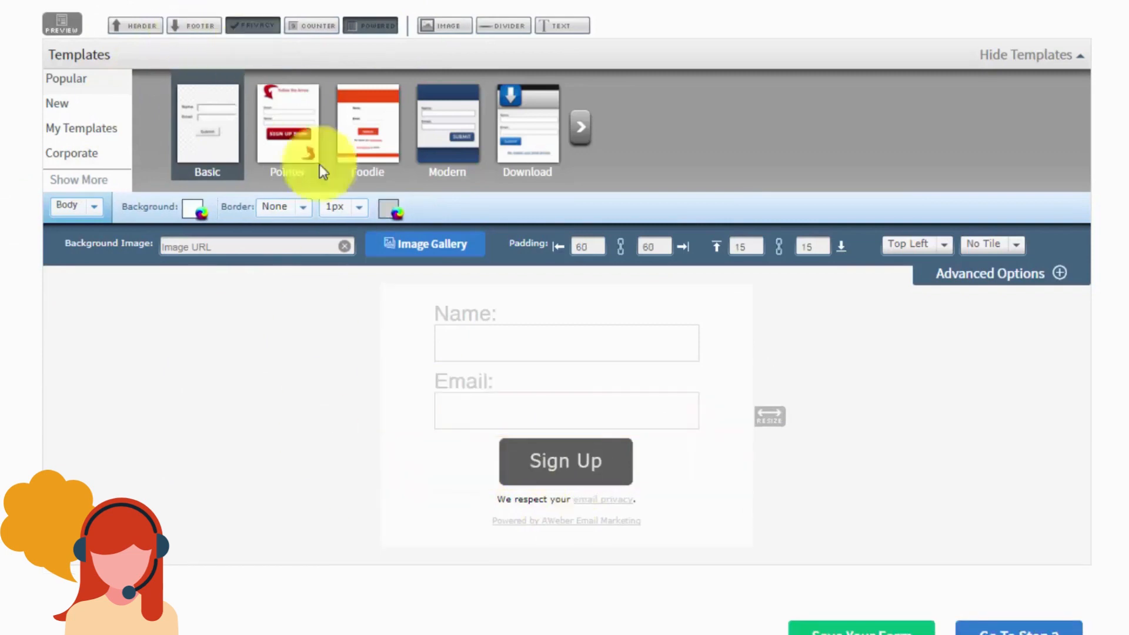
{"action": "left_click", "coordinate": [247, 31]}
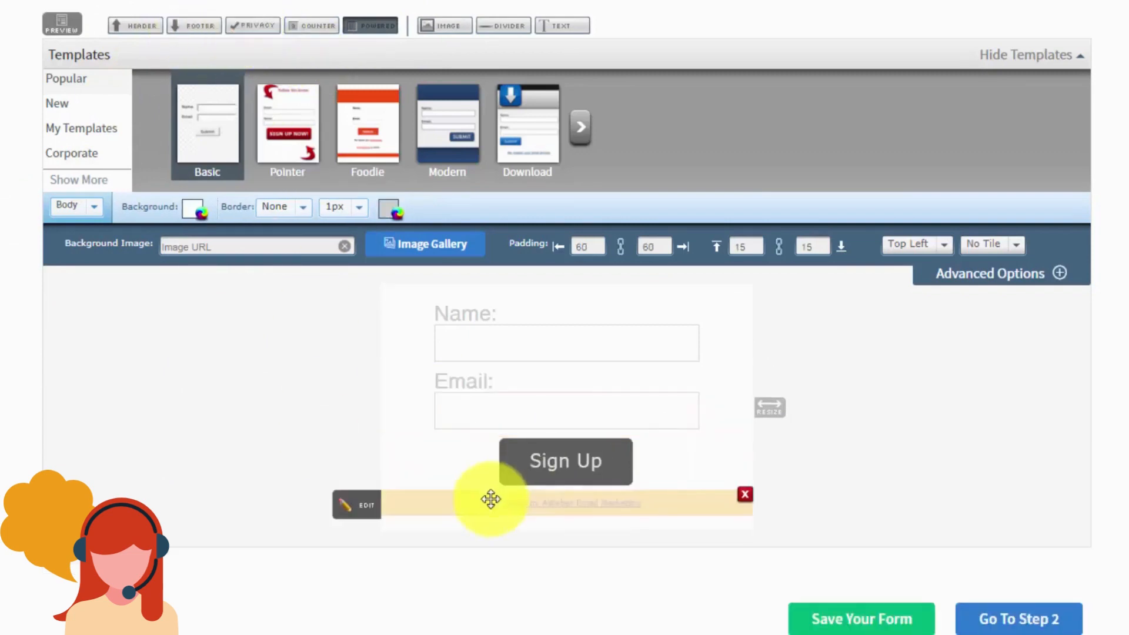
{"action": "left_click", "coordinate": [366, 29]}
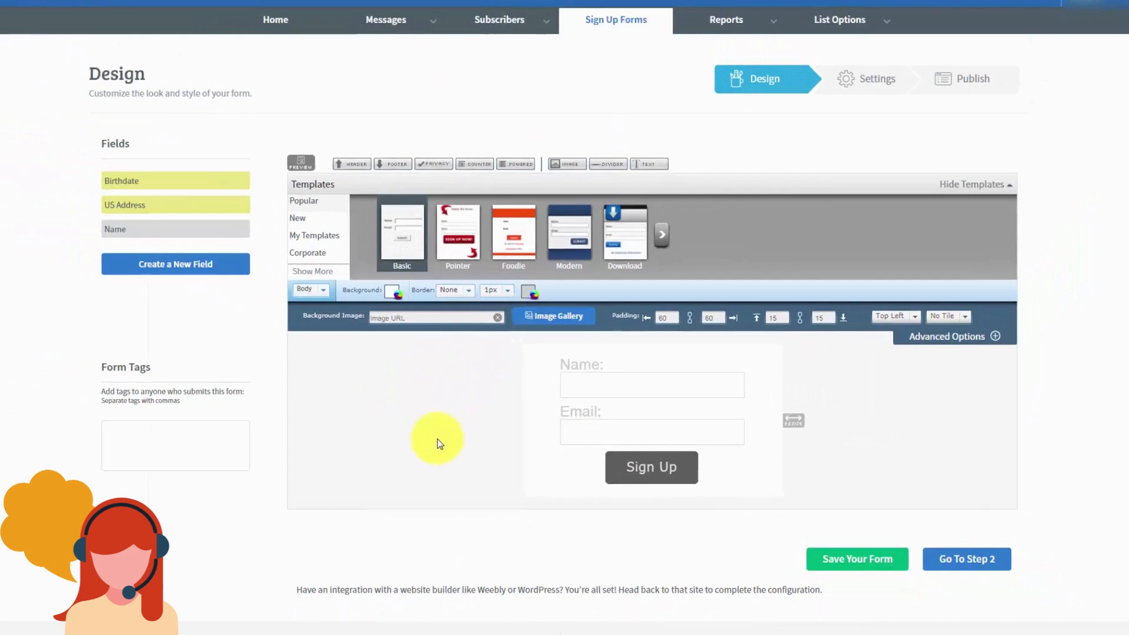
{"action": "left_click", "coordinate": [301, 165]}
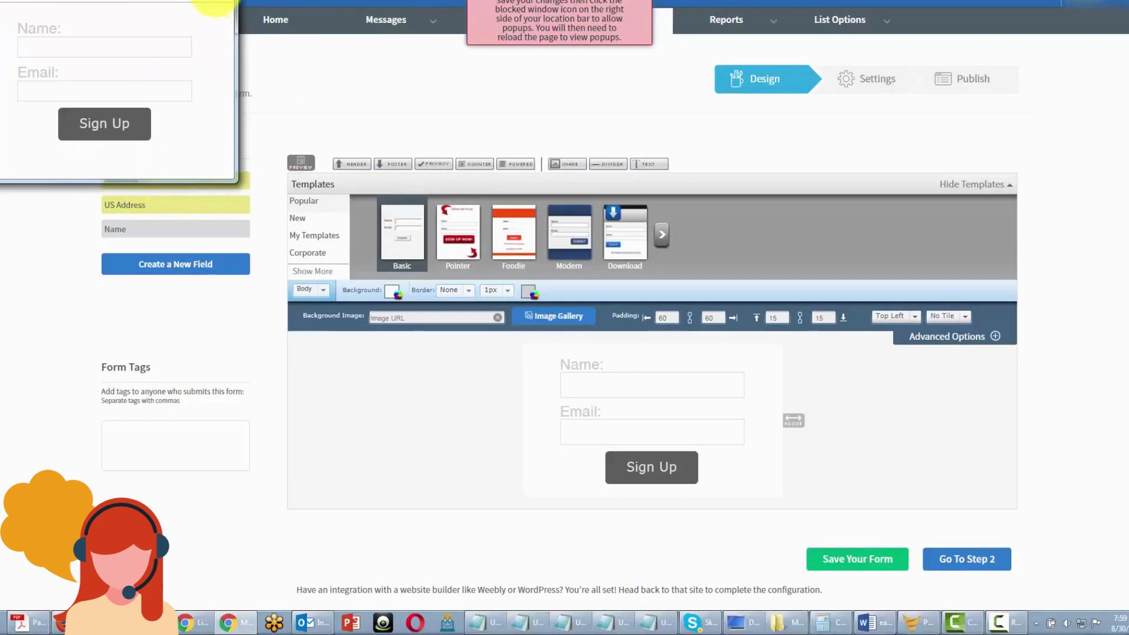
{"action": "left_click", "coordinate": [220, 0]}
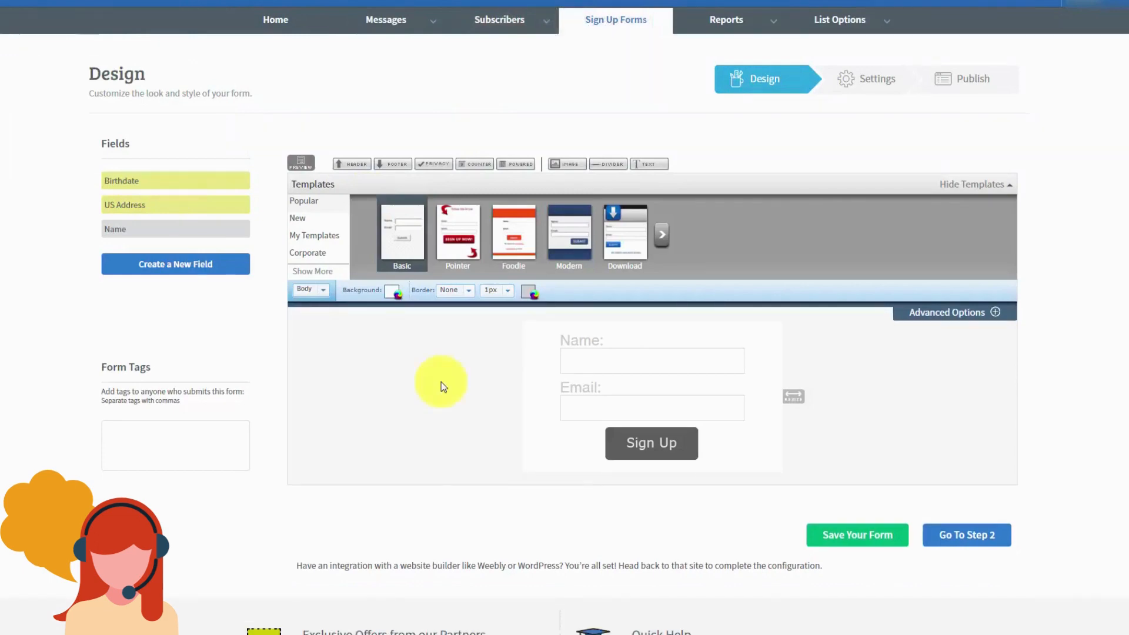
Step: Switch the form type to Pop-Over and preview it
{"action": "left_click", "coordinate": [305, 288]}
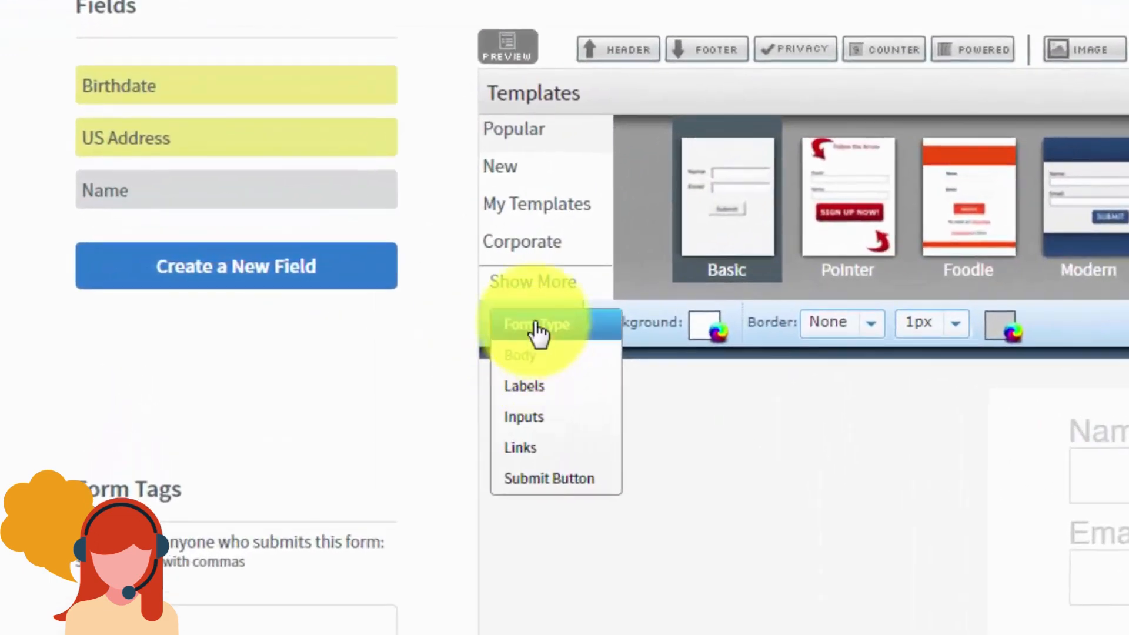
{"action": "left_click", "coordinate": [536, 325]}
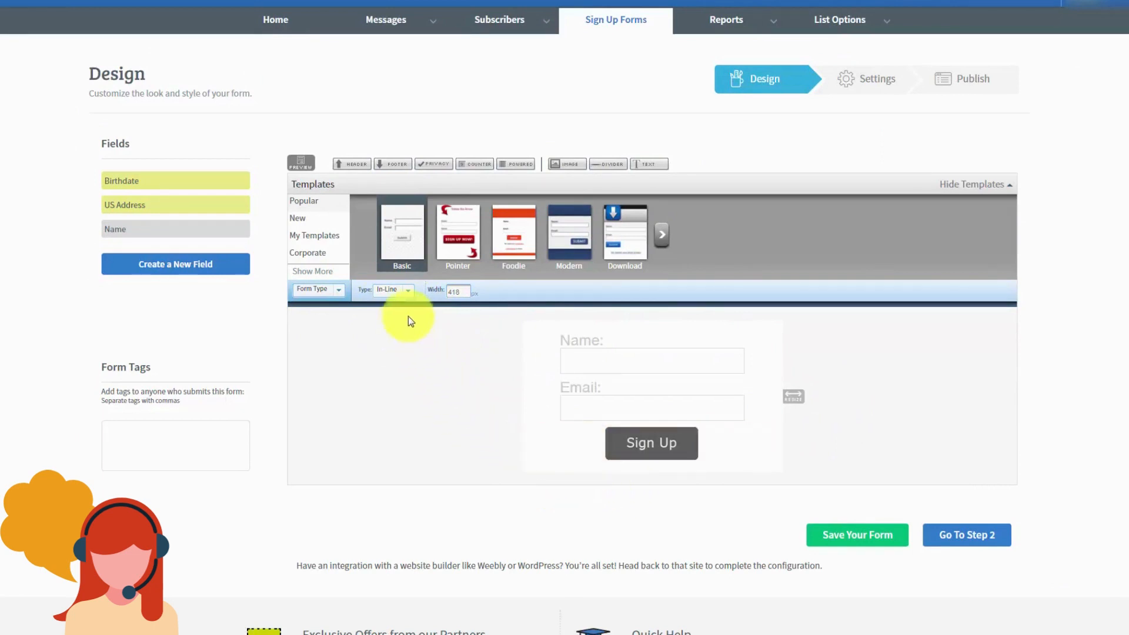
{"action": "left_click", "coordinate": [407, 296]}
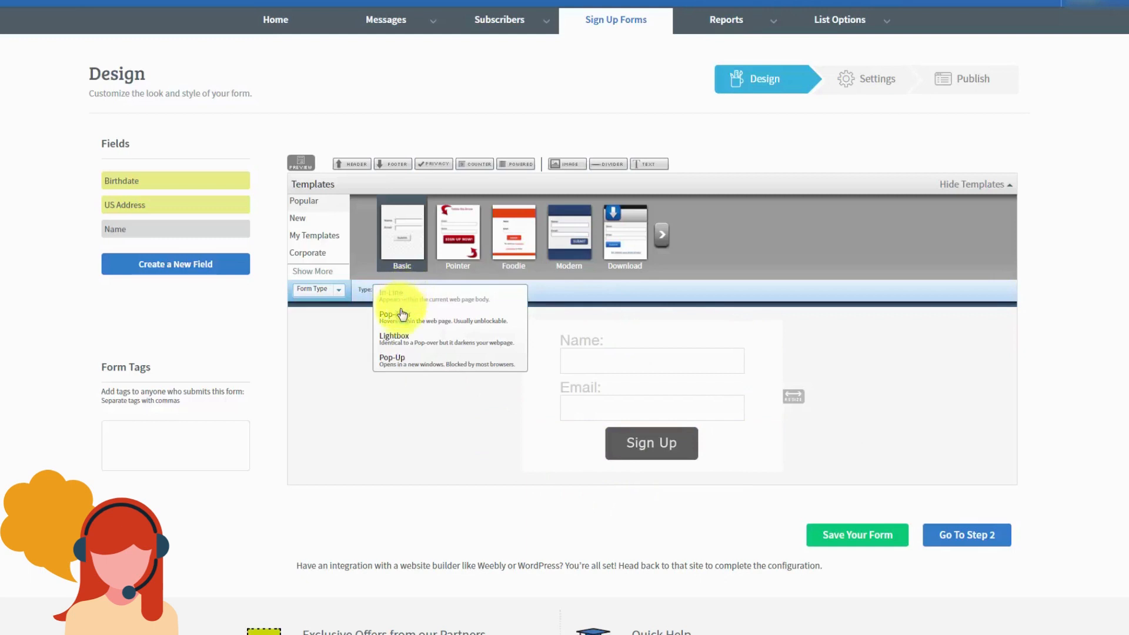
{"action": "left_click", "coordinate": [400, 318]}
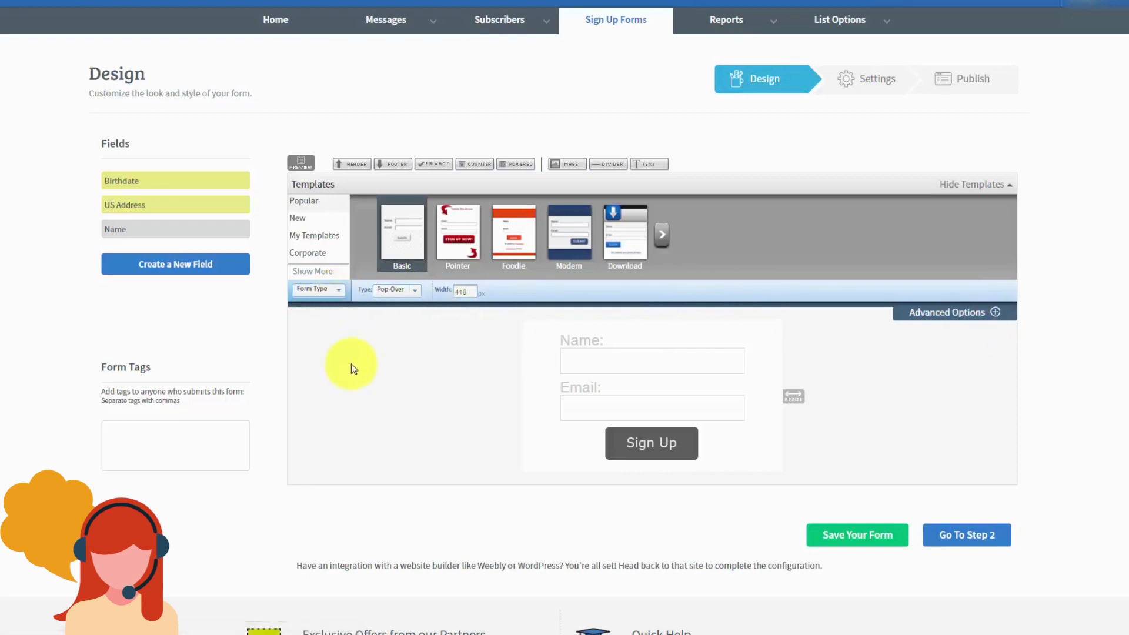
{"action": "left_click", "coordinate": [298, 161]}
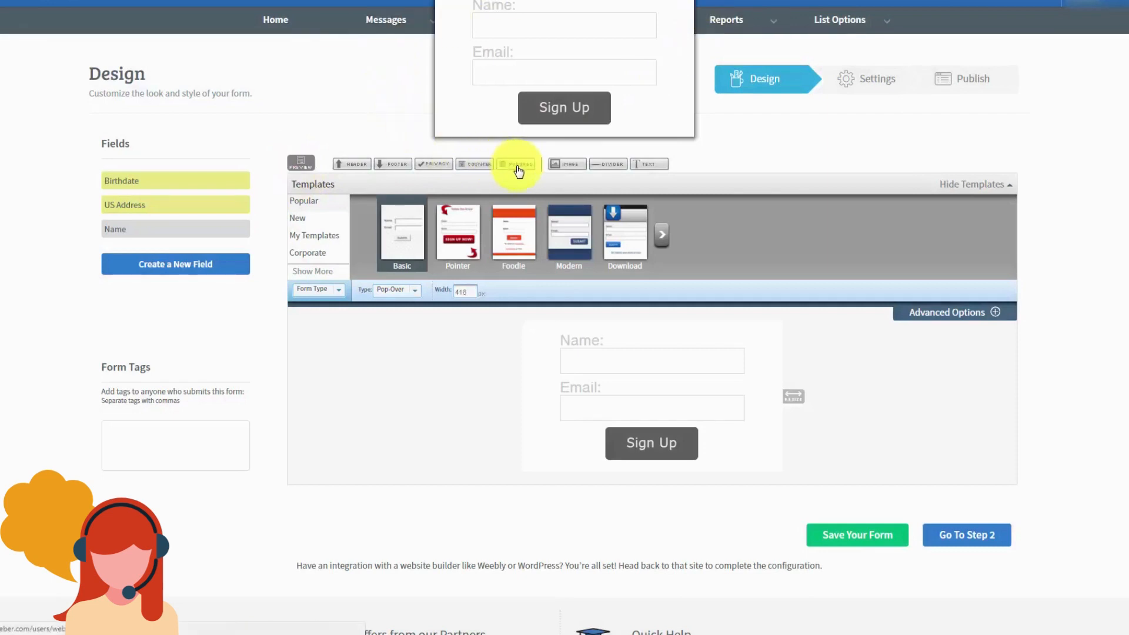
{"action": "left_click", "coordinate": [679, 3]}
Step: Preview the Lightbox type, then set the form to Pop-Up and preview it
{"action": "left_click", "coordinate": [408, 294]}
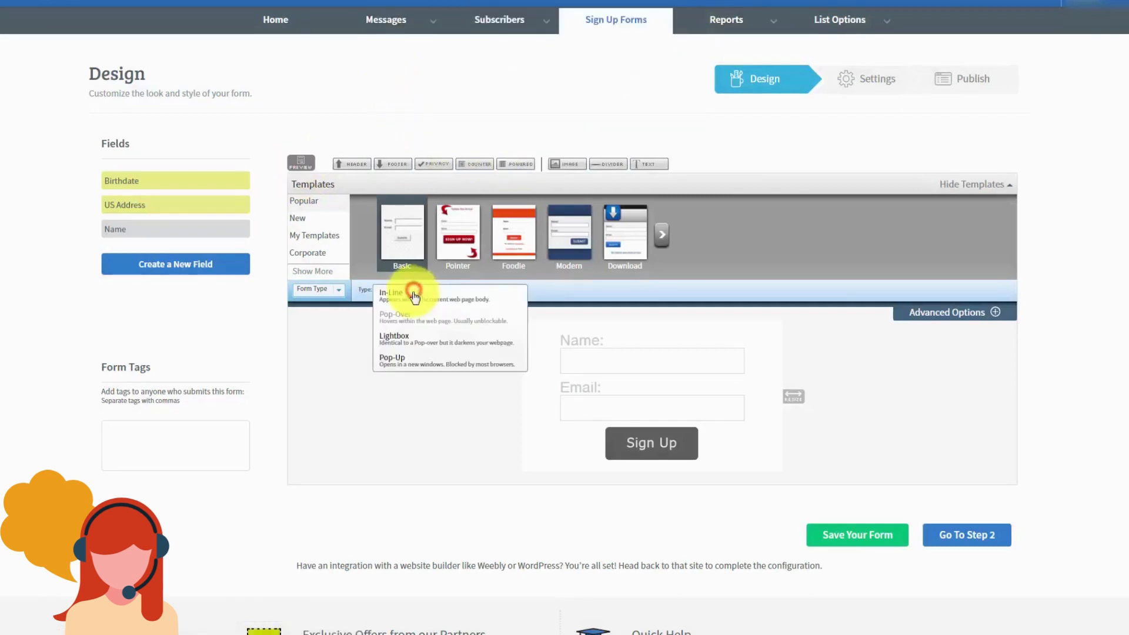
{"action": "left_click", "coordinate": [401, 340]}
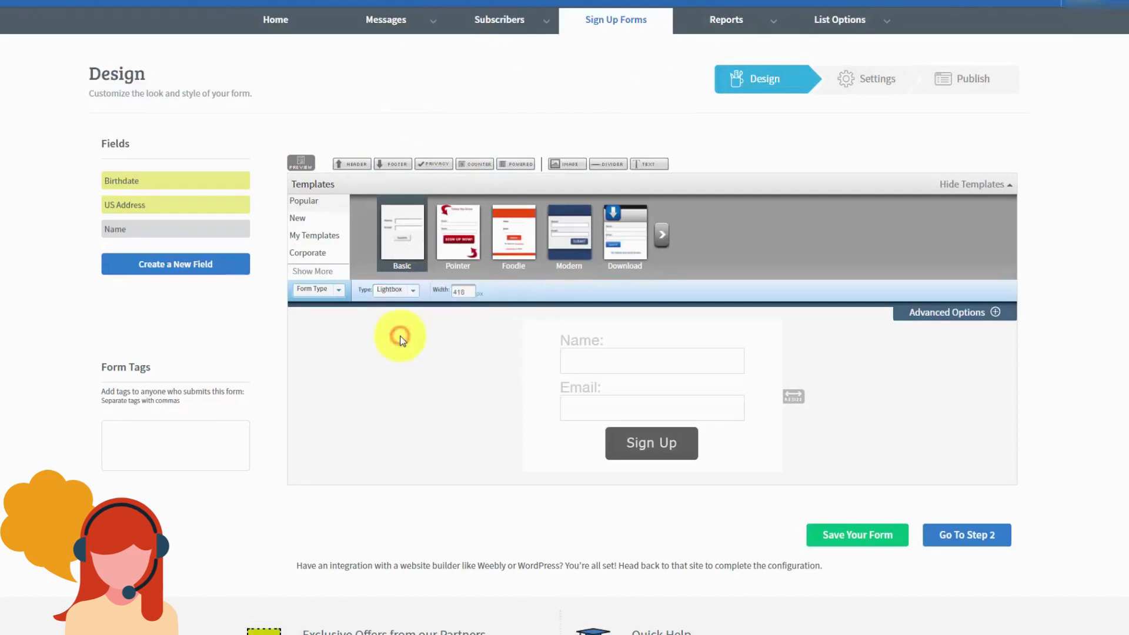
{"action": "left_click", "coordinate": [302, 165]}
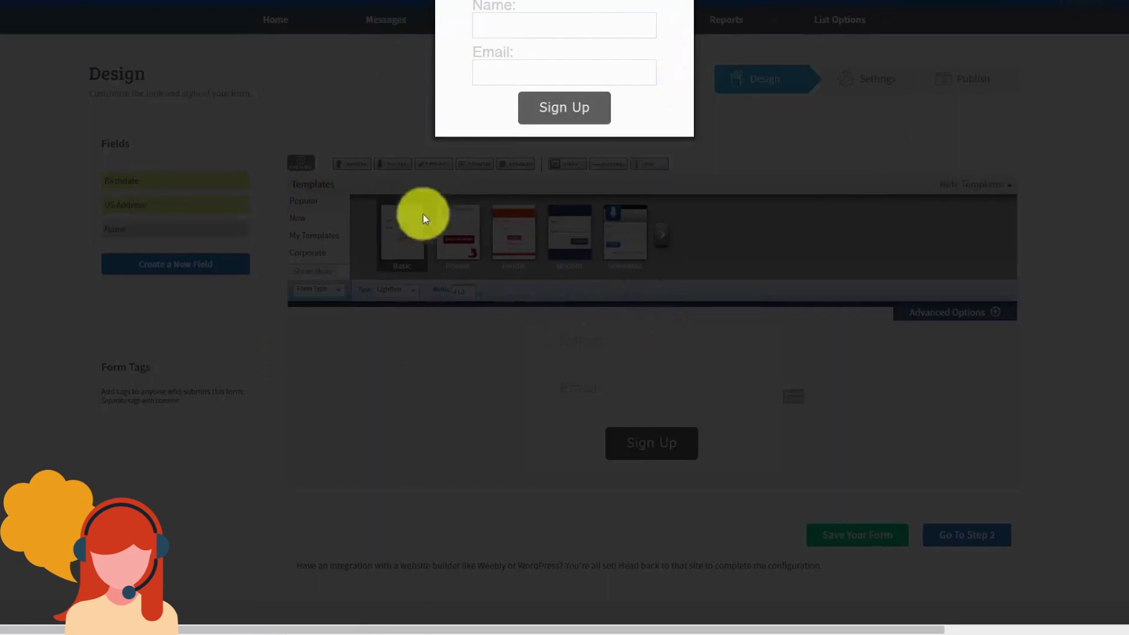
{"action": "left_click", "coordinate": [702, 4]}
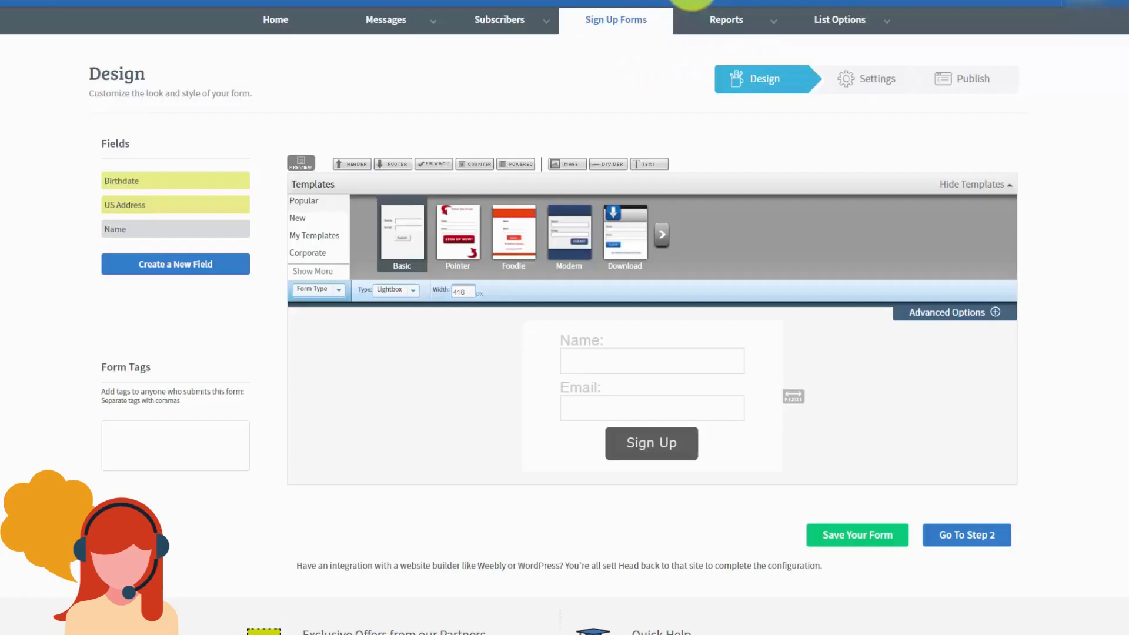
{"action": "left_click", "coordinate": [409, 293]}
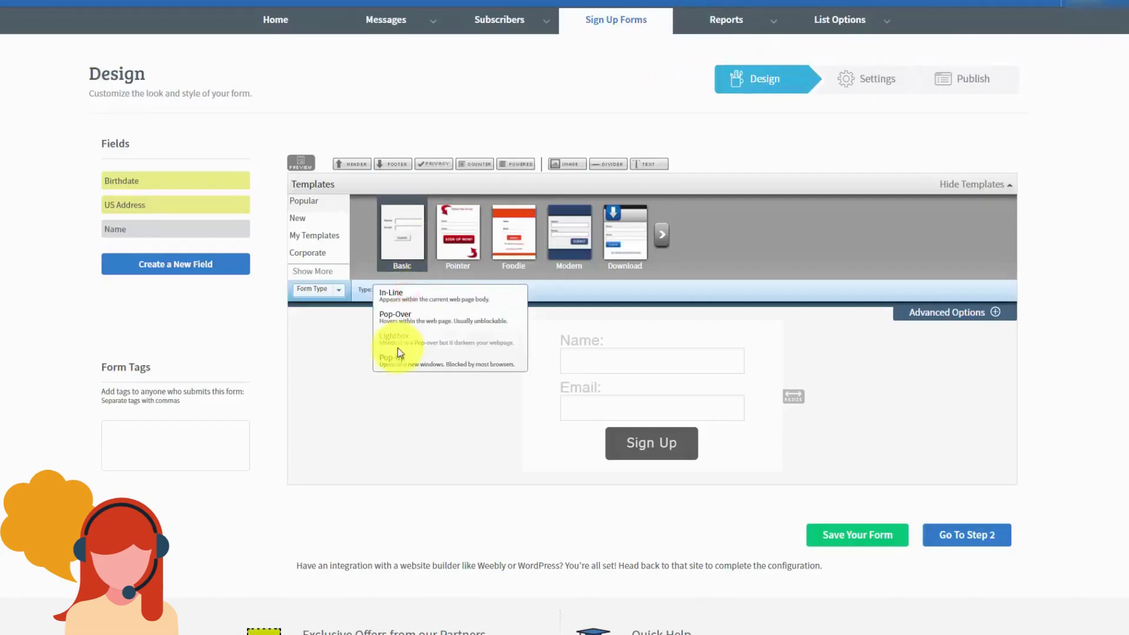
{"action": "left_click", "coordinate": [396, 364]}
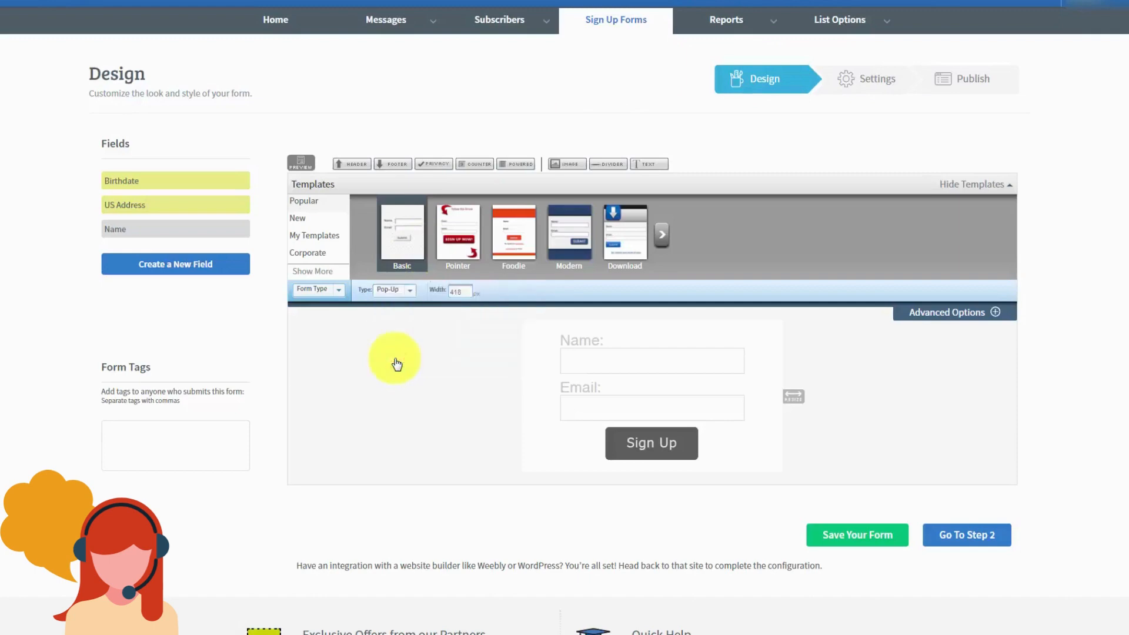
{"action": "left_click", "coordinate": [300, 163]}
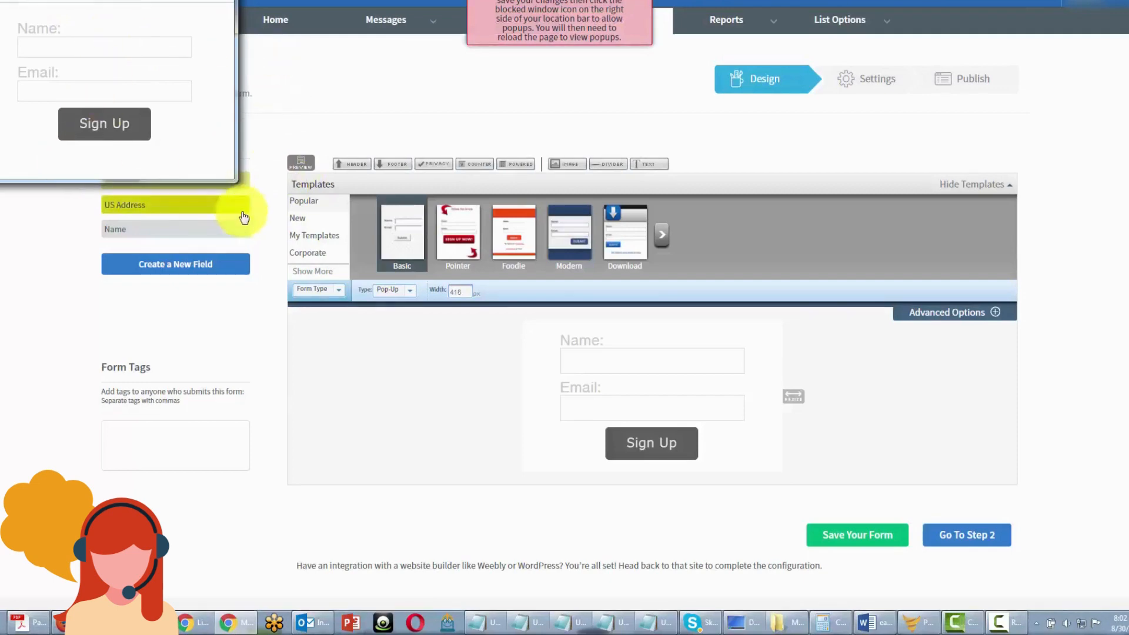
Step: Set the form width to 250, then drag-resize it to 374 px
{"action": "left_click", "coordinate": [537, 27]}
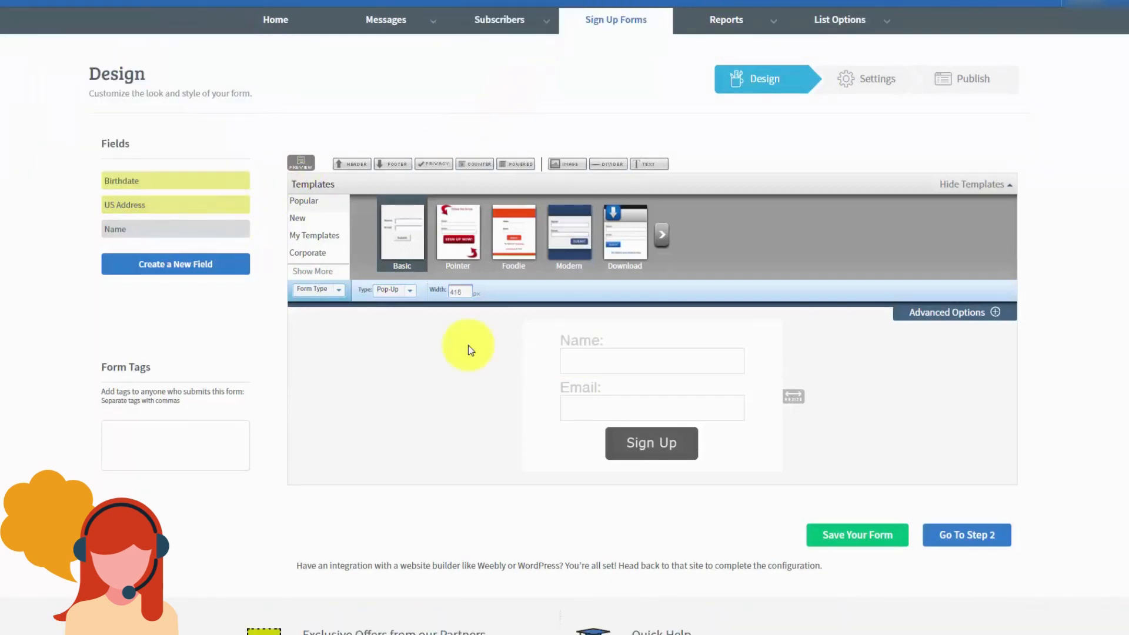
{"action": "double_click", "coordinate": [459, 292]}
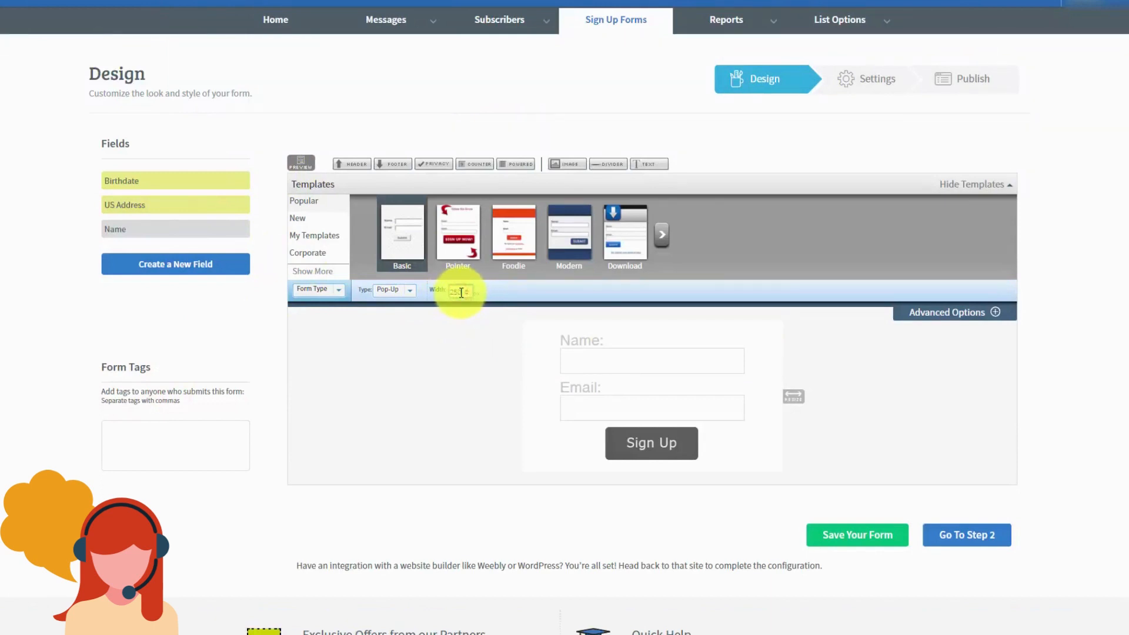
{"action": "key", "text": "Return"}
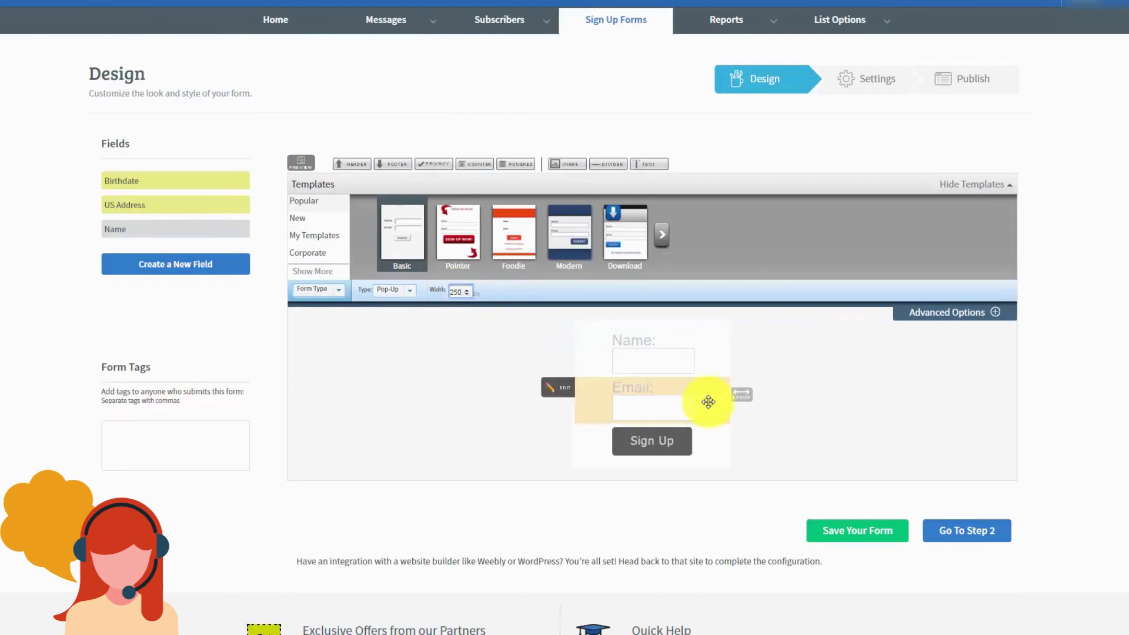
{"action": "left_click_drag", "start_coordinate": [752, 395], "coordinate": [825, 400]}
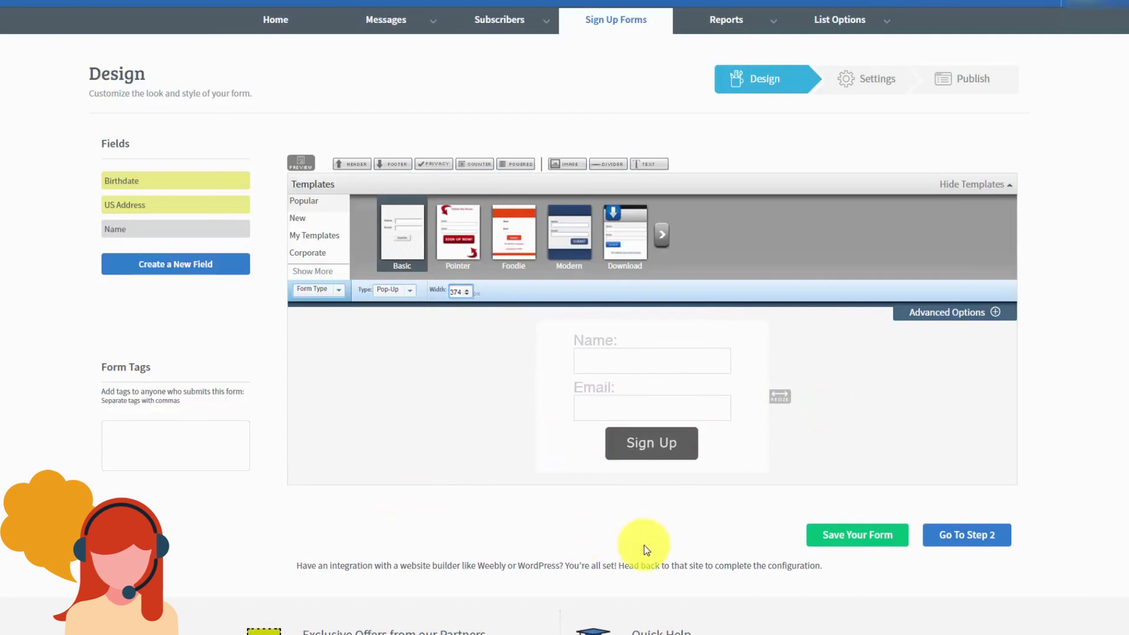
Step: Go to the settings step, rename the form 'Test for Aweber' and save it
{"action": "left_click", "coordinate": [946, 537]}
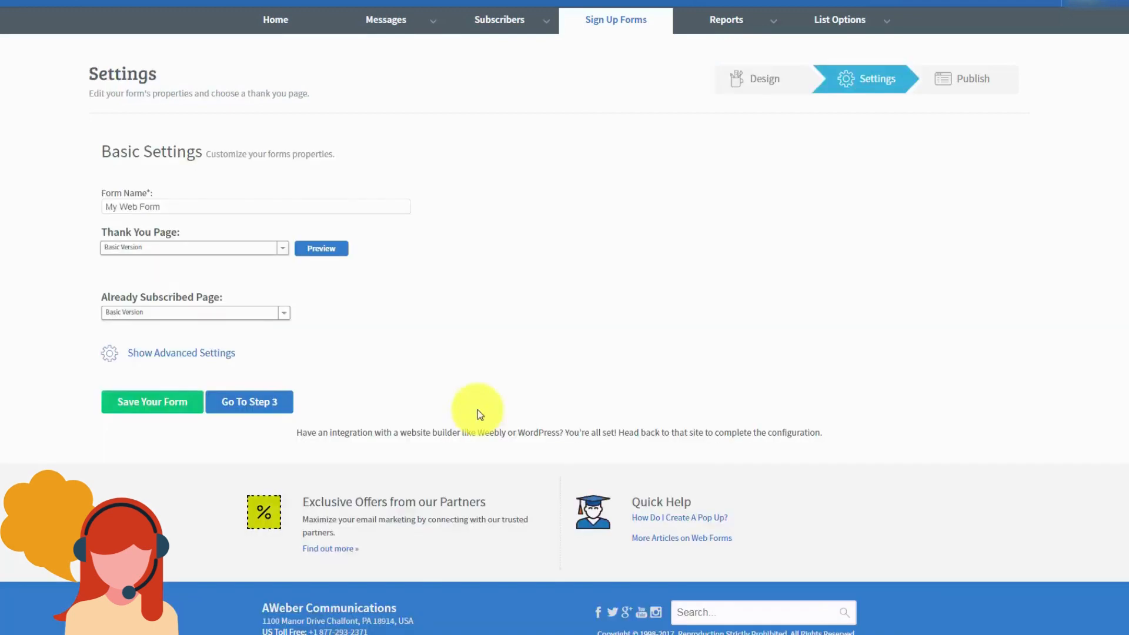
{"action": "left_click", "coordinate": [168, 202]}
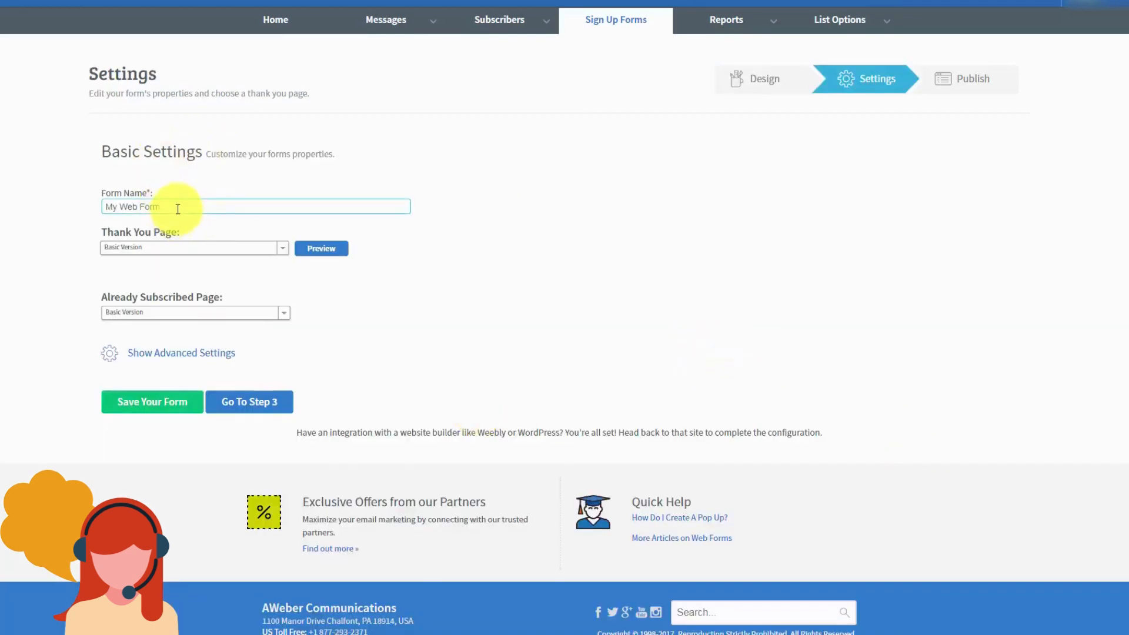
{"action": "left_click_drag", "start_coordinate": [177, 208], "coordinate": [50, 201]}
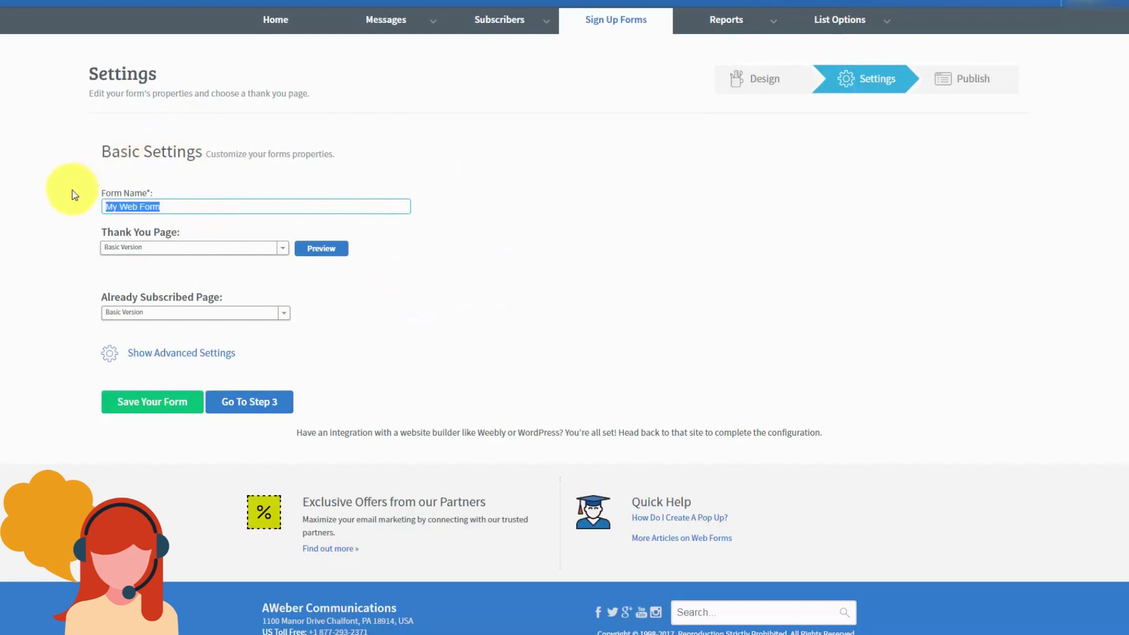
{"action": "type", "text": "Test for Aweber"}
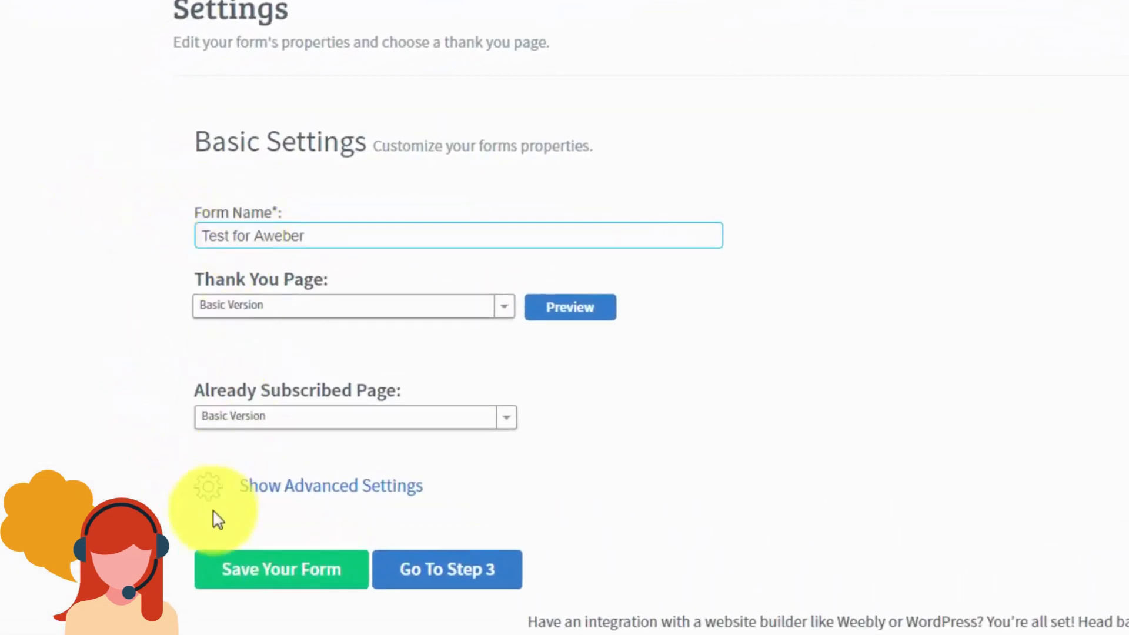
{"action": "left_click", "coordinate": [280, 576]}
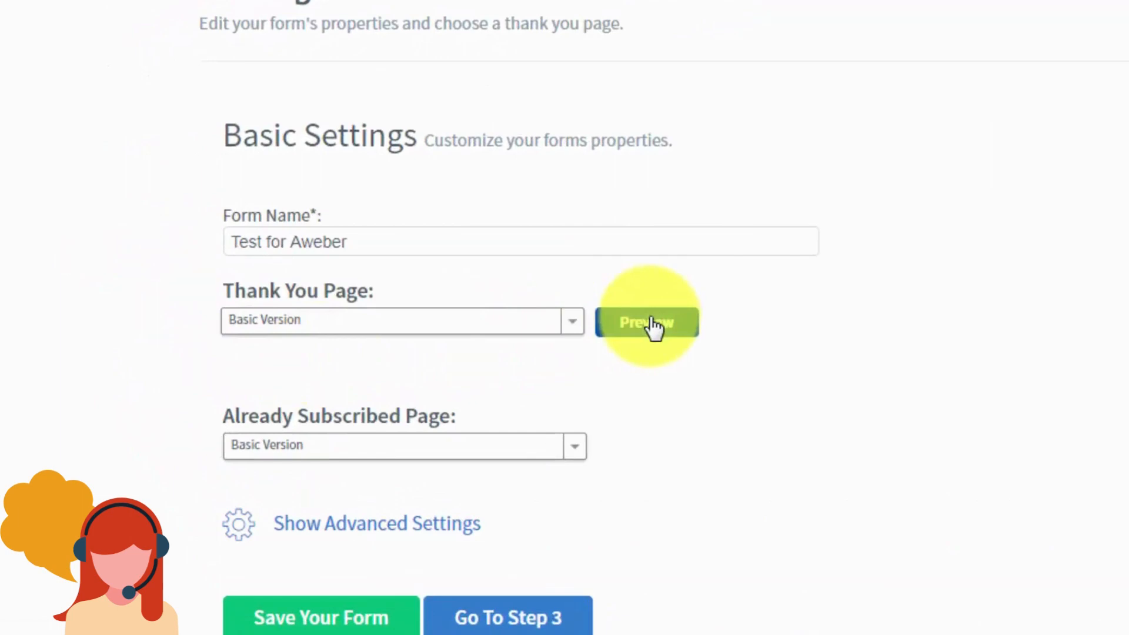
Step: Preview the default thank-you page, then set the thank-you page to Audio Version
{"action": "left_click", "coordinate": [651, 324]}
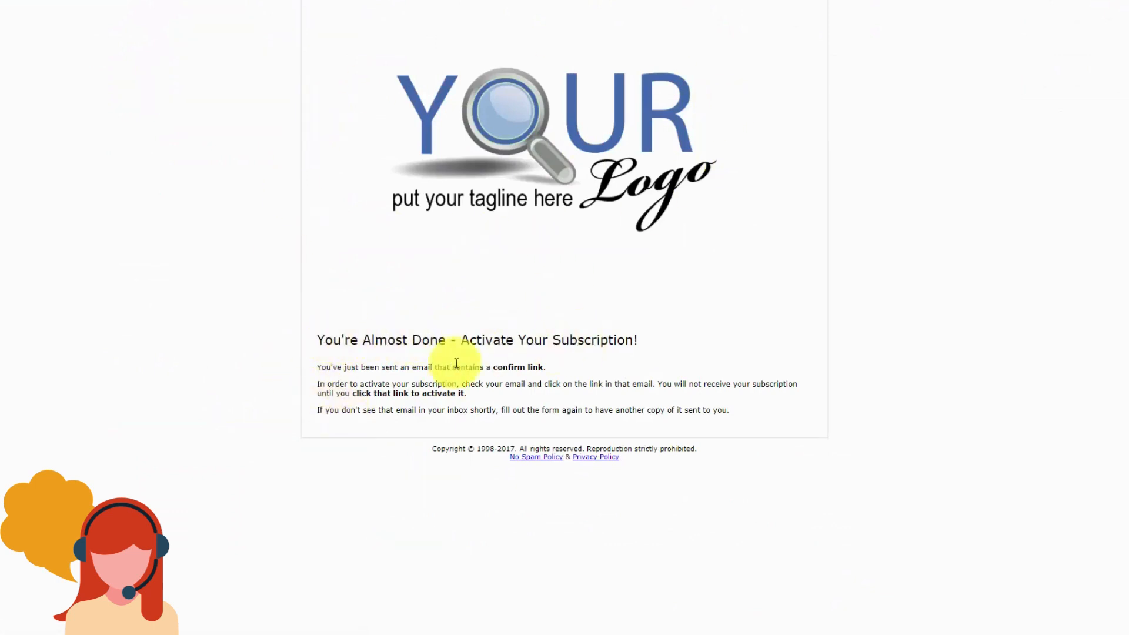
{"action": "key", "text": "ctrl+w"}
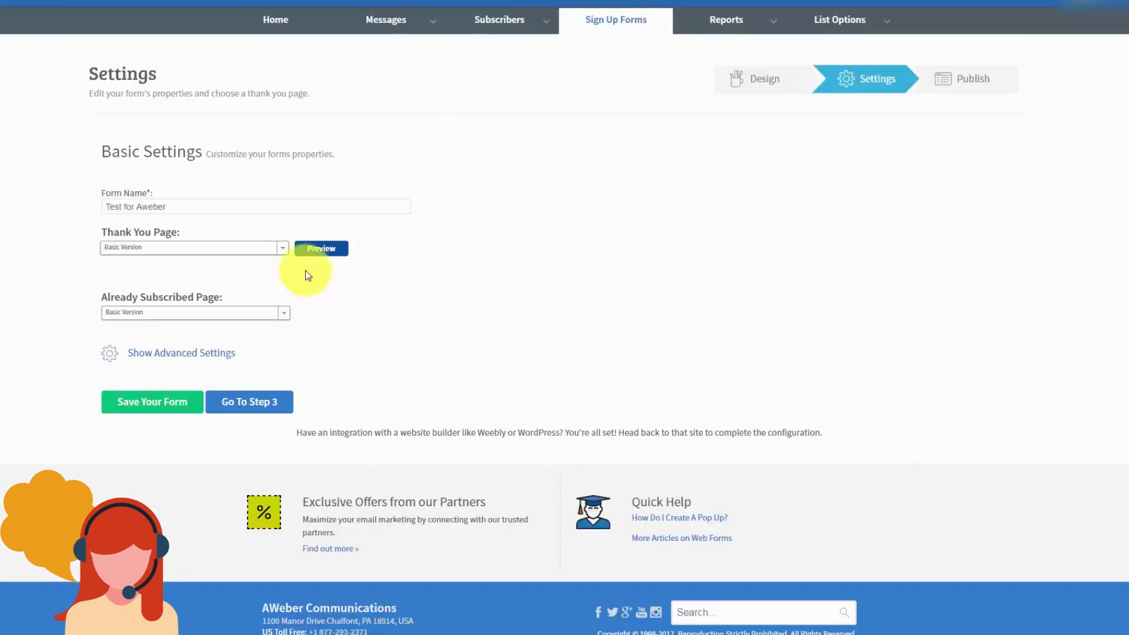
{"action": "left_click", "coordinate": [280, 247]}
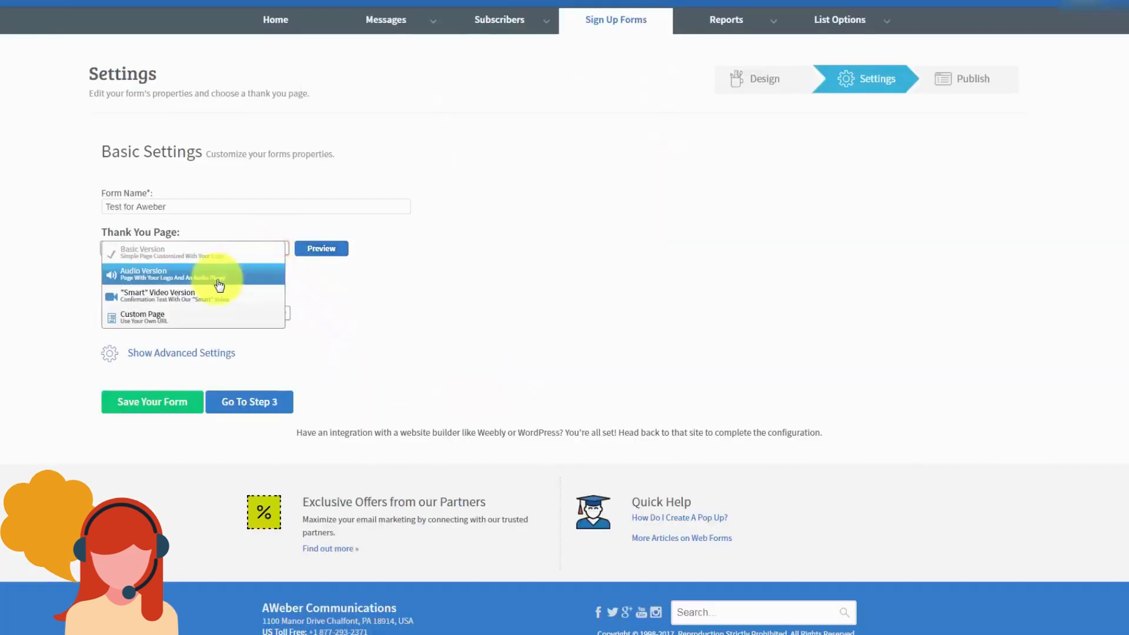
{"action": "left_click", "coordinate": [590, 147]}
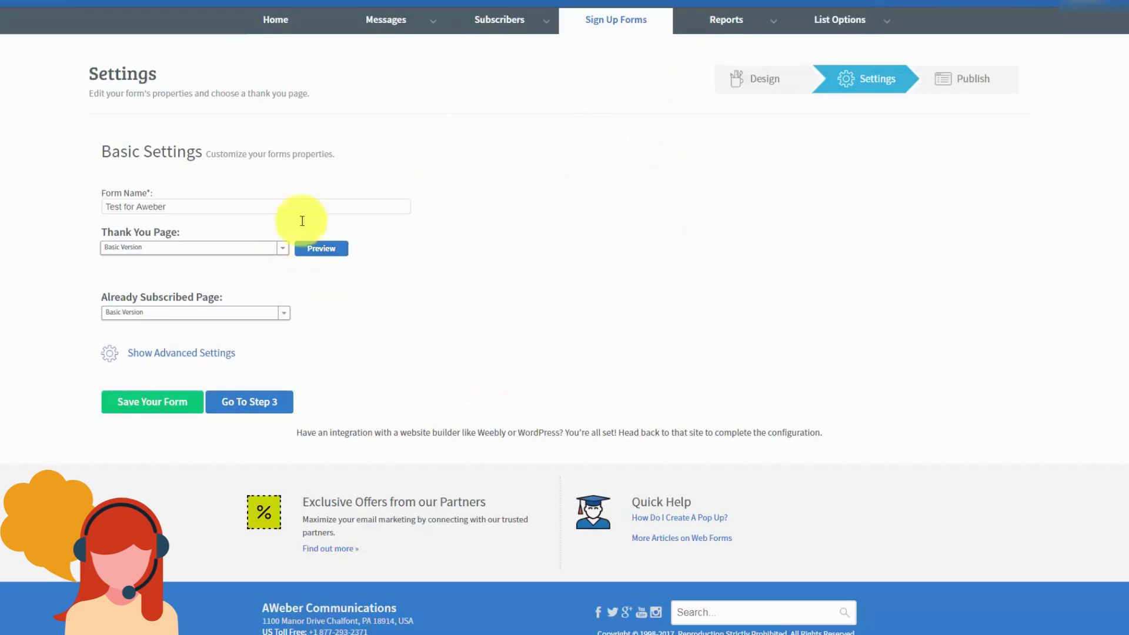
{"action": "left_click", "coordinate": [282, 250]}
{"action": "left_click", "coordinate": [762, 240]}
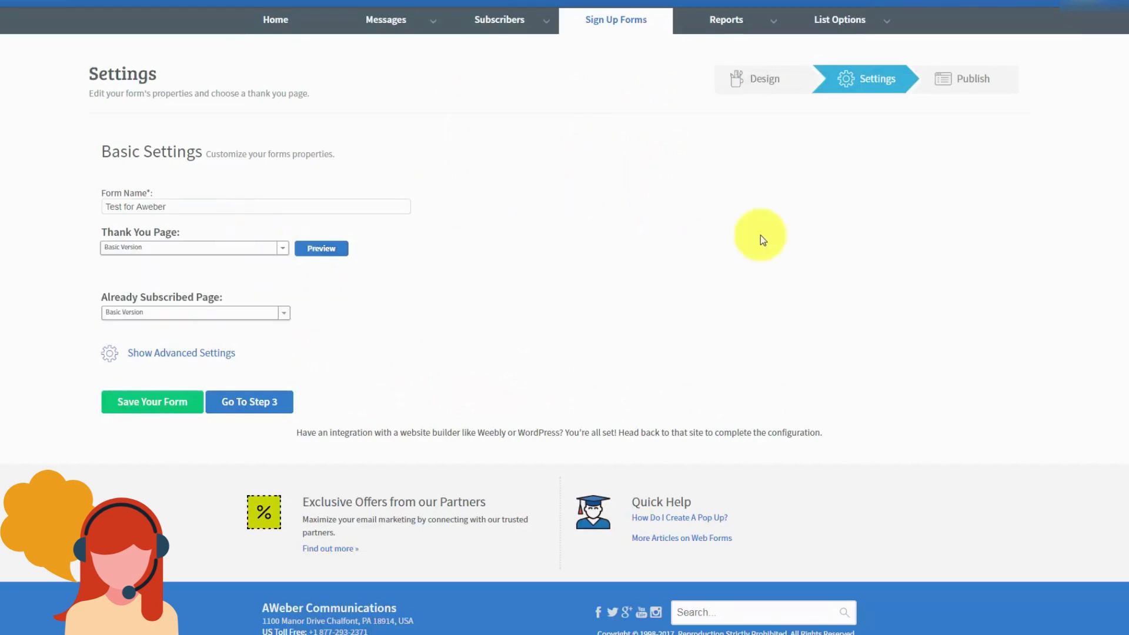
{"action": "left_click", "coordinate": [285, 249]}
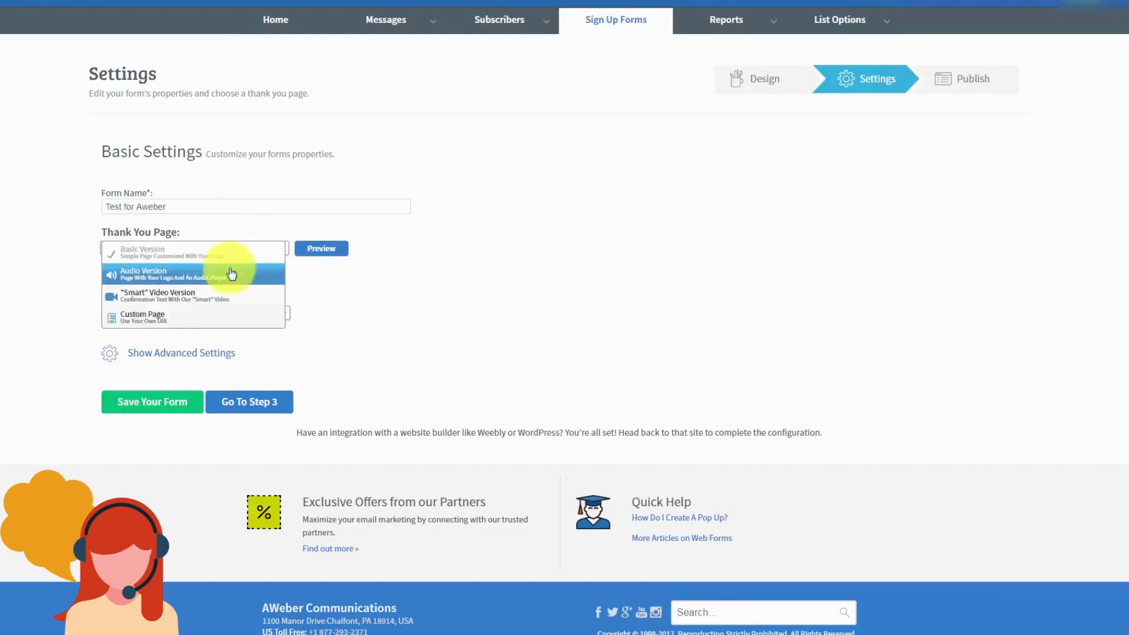
{"action": "left_click", "coordinate": [192, 275]}
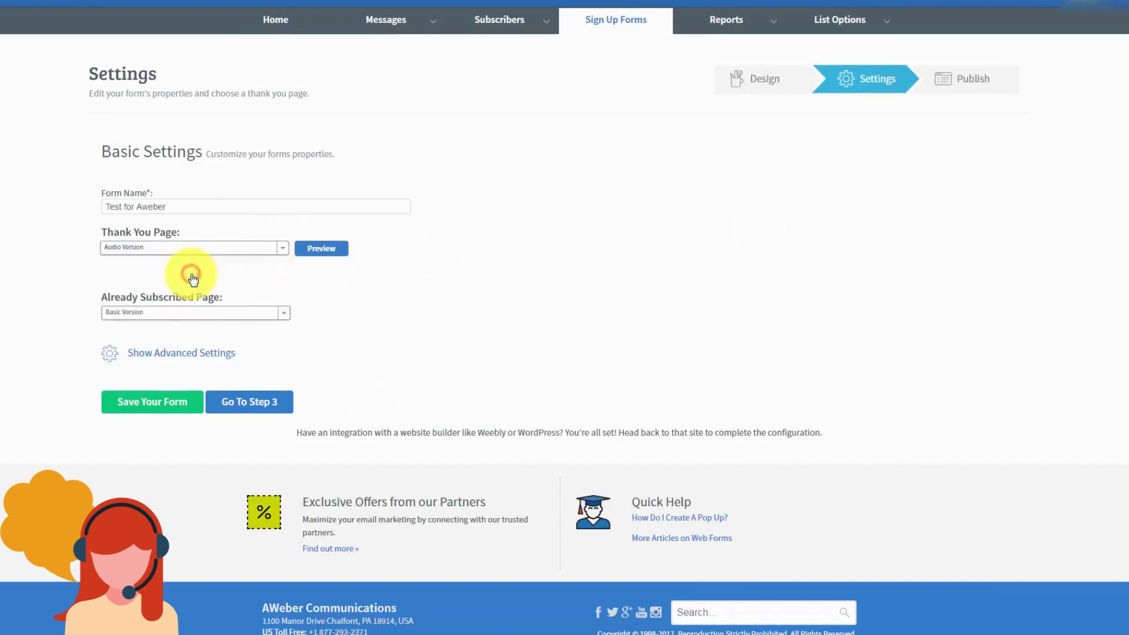
Step: Preview the Audio and 'Smart' Video Version thank-you pages, then switch to Custom Page
{"action": "left_click", "coordinate": [321, 249]}
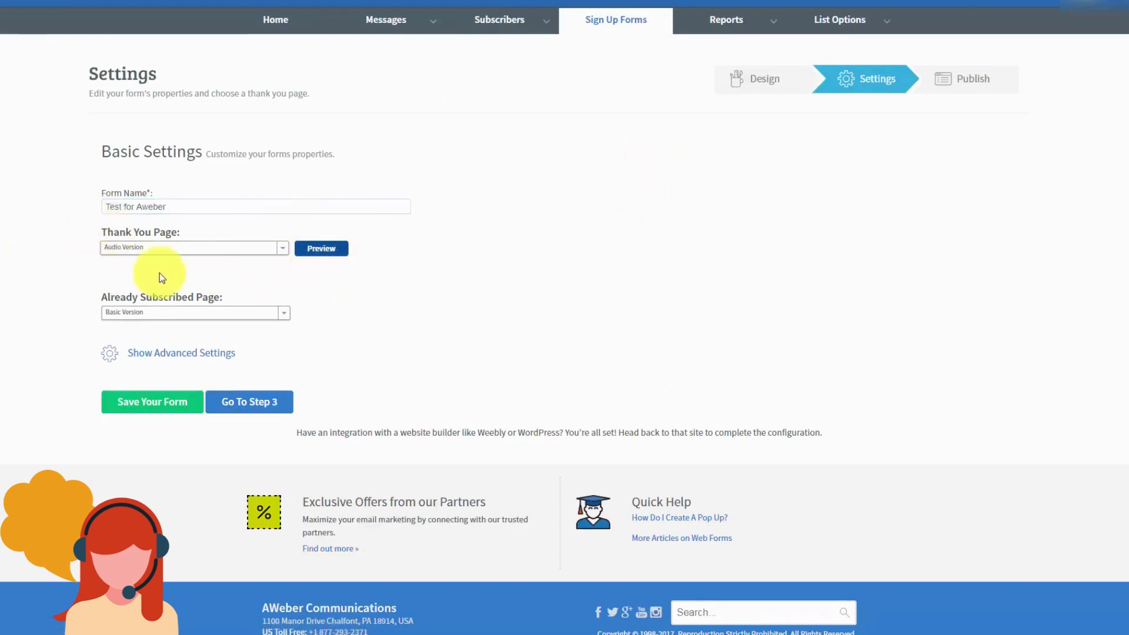
{"action": "left_click", "coordinate": [276, 247]}
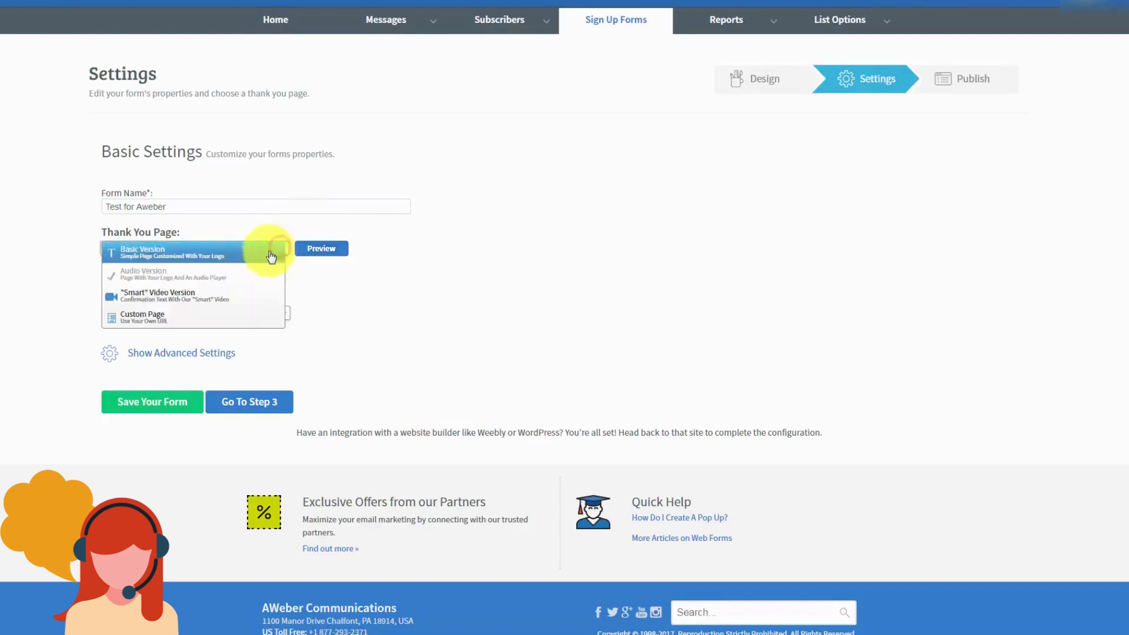
{"action": "left_click", "coordinate": [203, 297]}
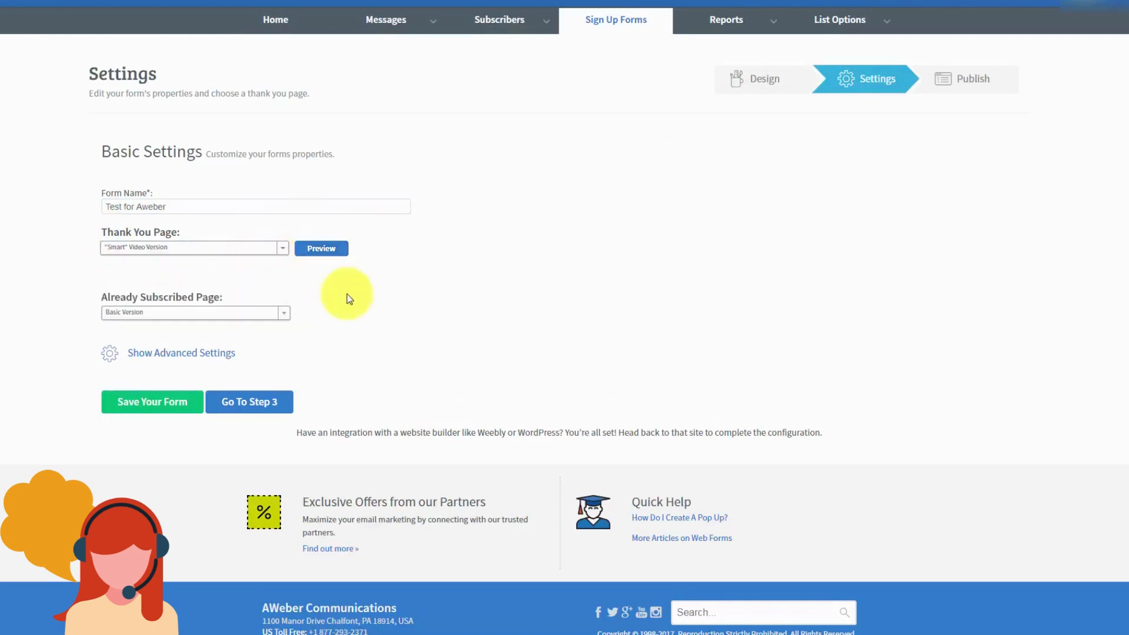
{"action": "left_click", "coordinate": [312, 247]}
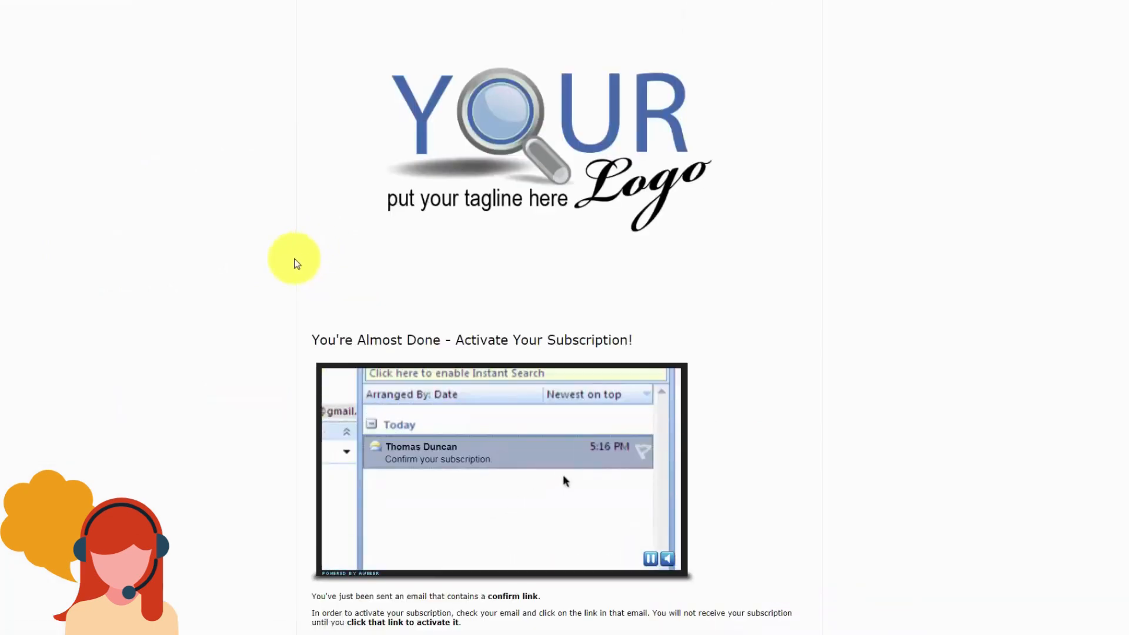
{"action": "key", "text": "ctrl+w"}
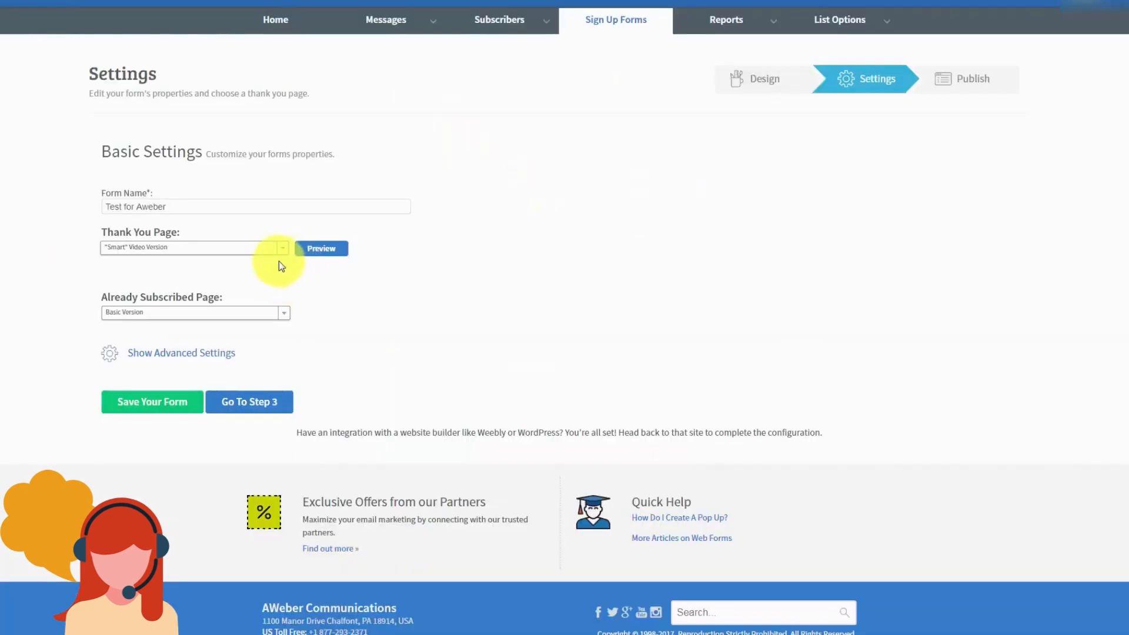
{"action": "left_click", "coordinate": [281, 248]}
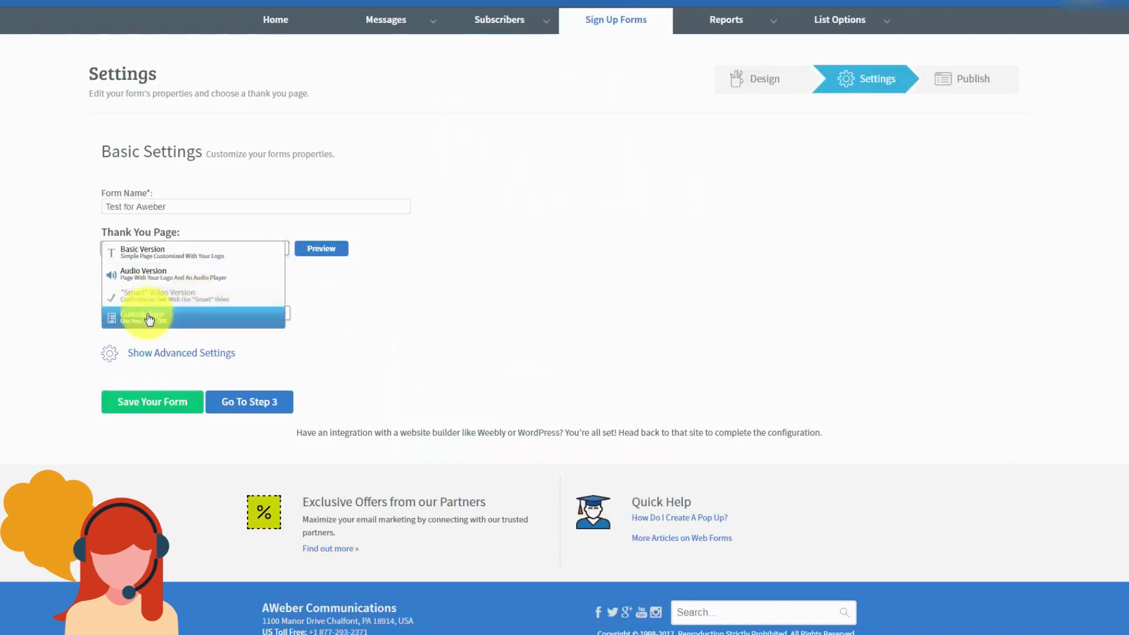
{"action": "left_click", "coordinate": [149, 319]}
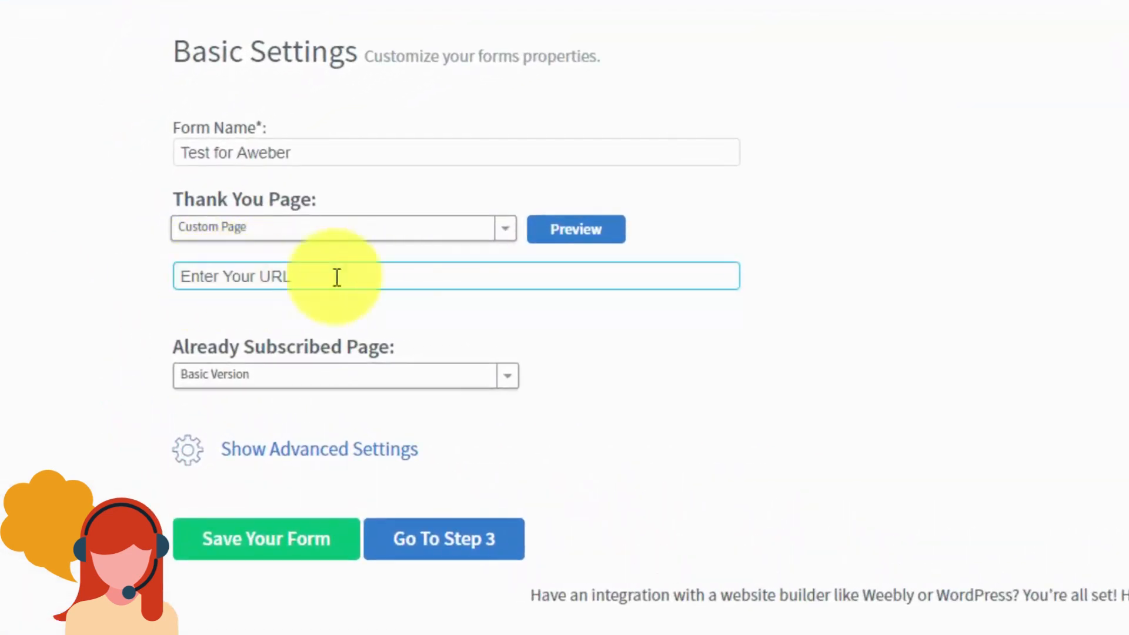
{"action": "left_click", "coordinate": [196, 249]}
{"action": "left_click", "coordinate": [298, 282]}
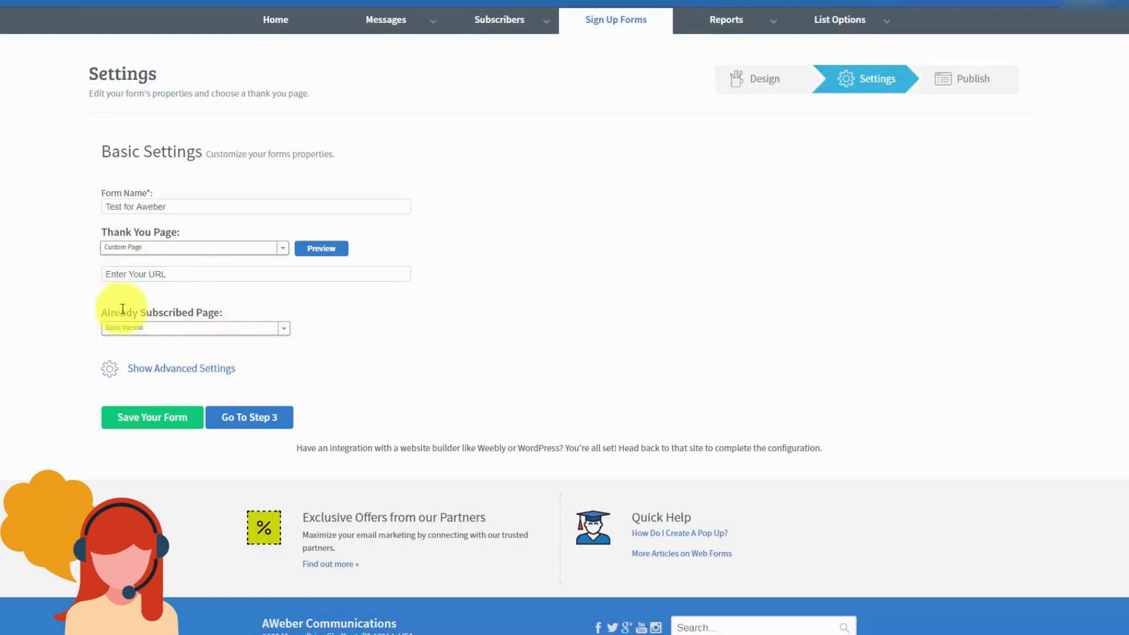
{"action": "left_click", "coordinate": [286, 331]}
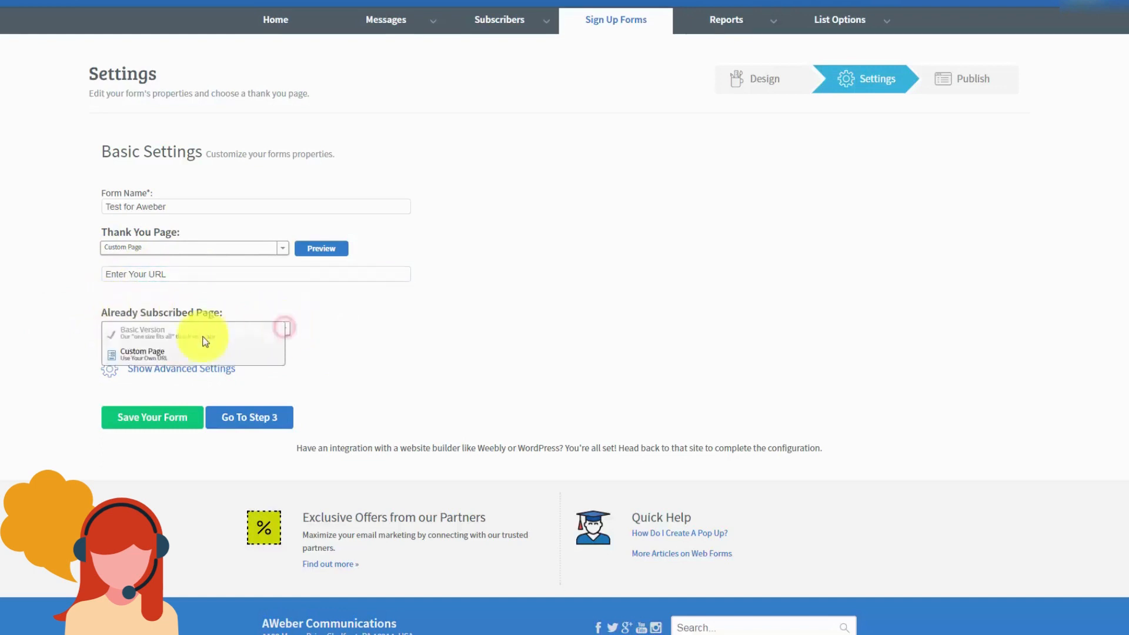
{"action": "left_click", "coordinate": [172, 360]}
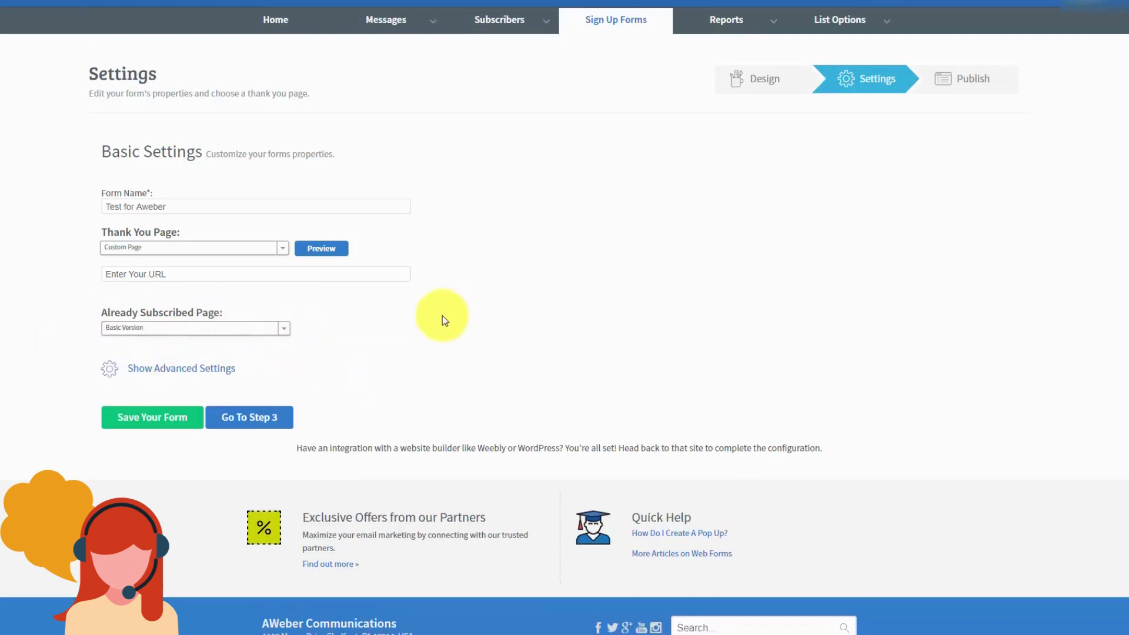
Step: Expand advanced settings, focus Ad Tracking, and enable forwarding subscriber information to the thank-you page
{"action": "left_click", "coordinate": [179, 371]}
{"action": "scroll", "coordinate": [440, 346], "scroll_direction": "down", "scroll_amount": 1}
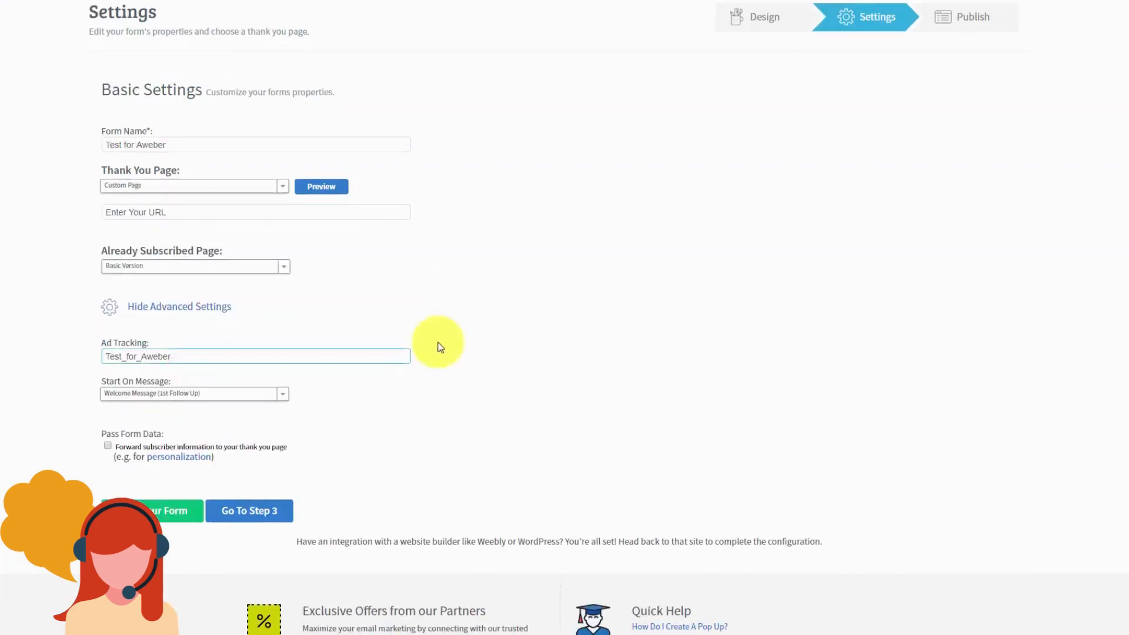
{"action": "left_click", "coordinate": [431, 351]}
{"action": "scroll", "coordinate": [432, 352], "scroll_direction": "up", "scroll_amount": 1}
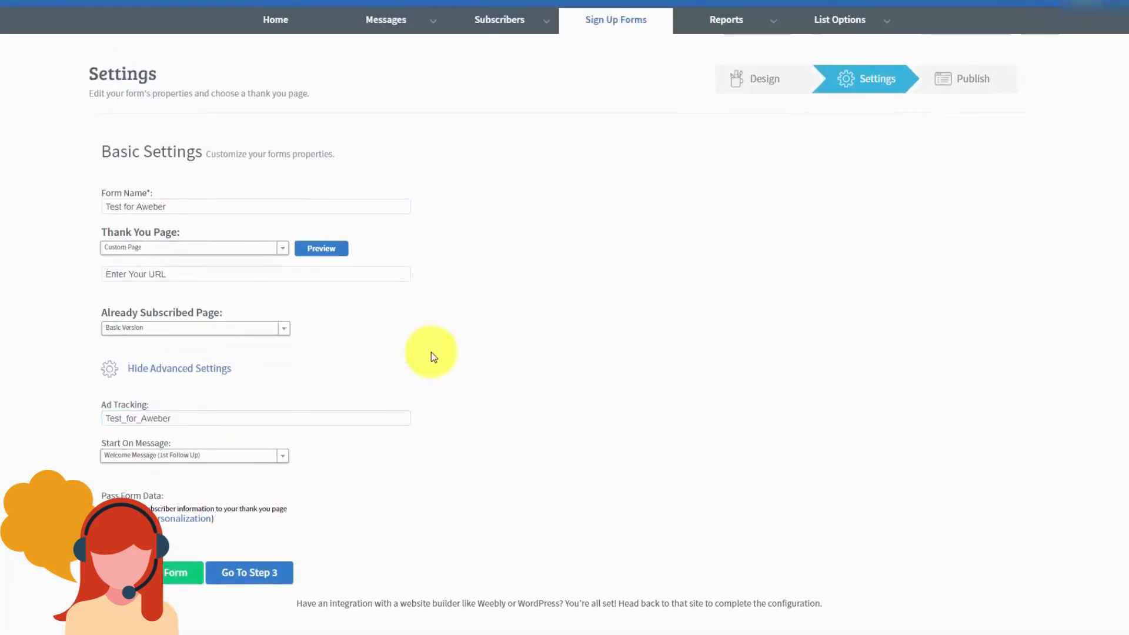
{"action": "left_click", "coordinate": [281, 402]}
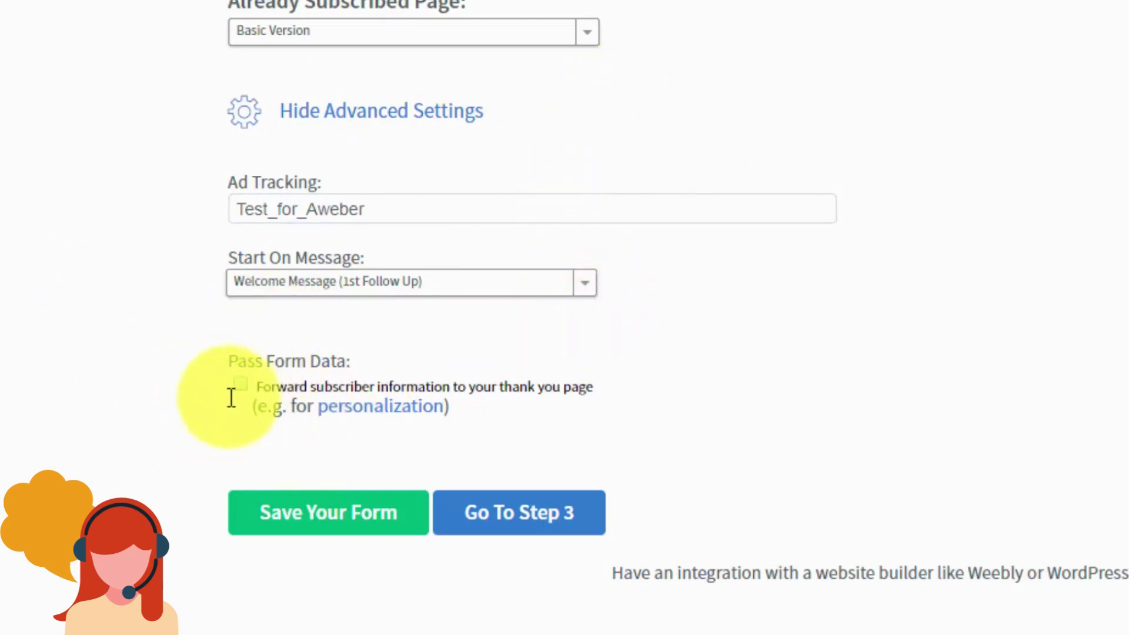
{"action": "left_click", "coordinate": [239, 383]}
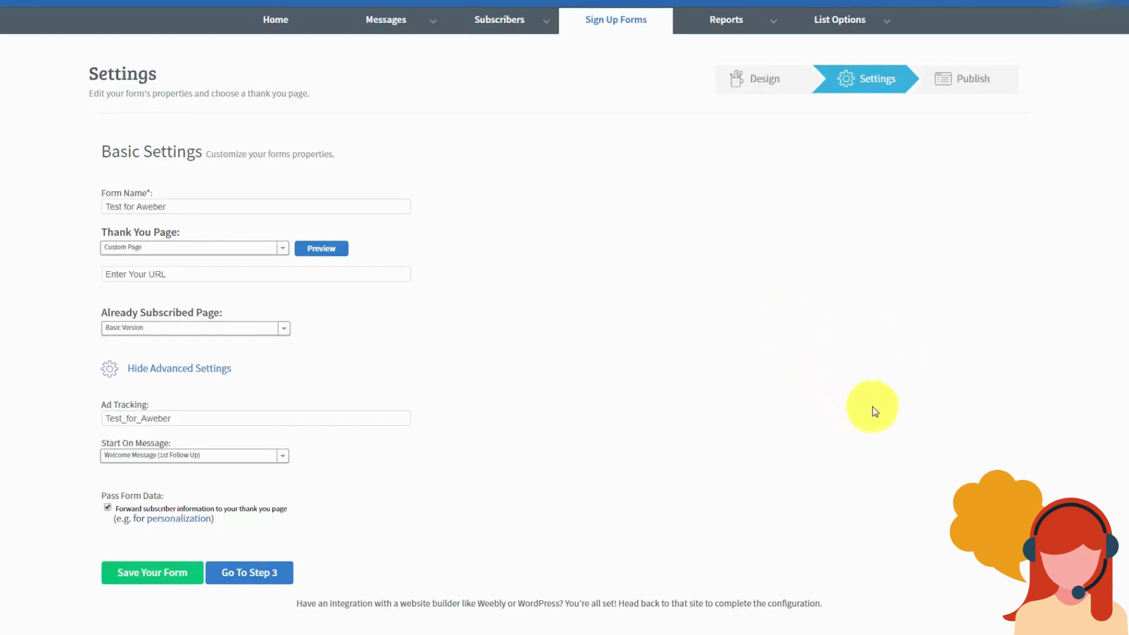
Step: Save the form settings, continue to Step 3, and choose self-install to show the JavaScript snippet
{"action": "left_click", "coordinate": [147, 573]}
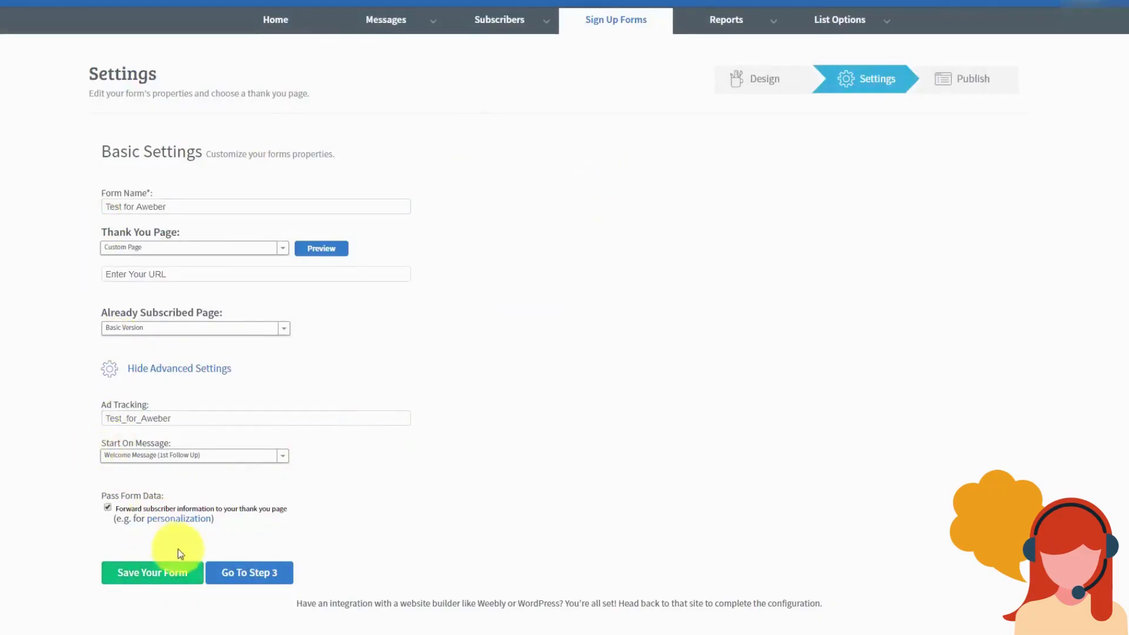
{"action": "left_click", "coordinate": [246, 573]}
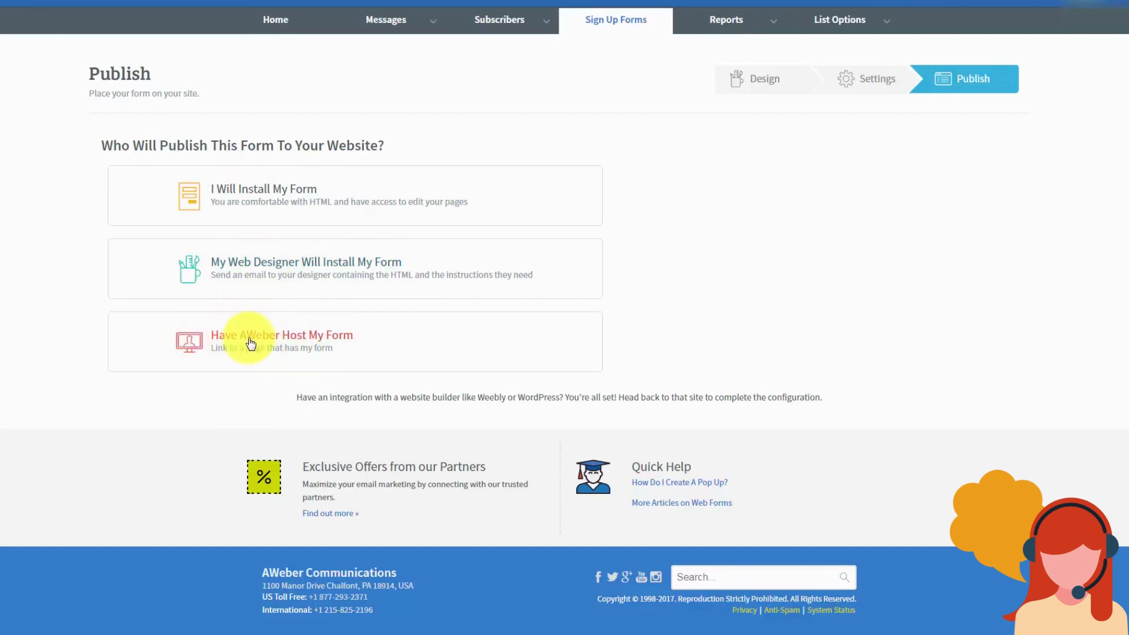
{"action": "left_click", "coordinate": [273, 194]}
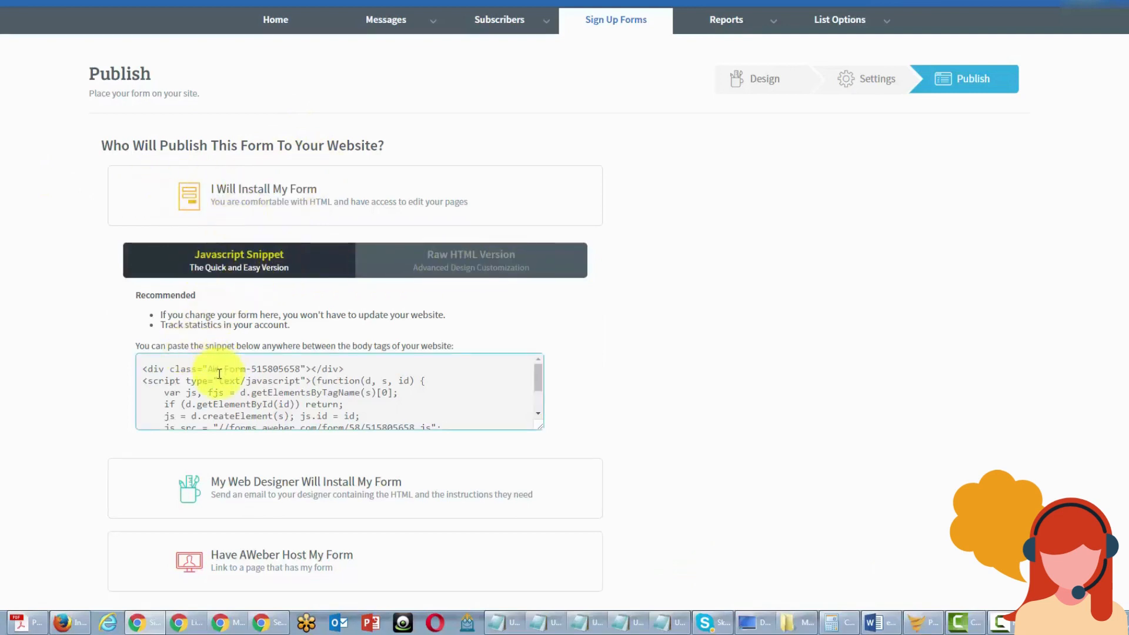
Step: Glance at the Raw HTML Version, then return to the JavaScript snippet and select all its code
{"action": "left_click", "coordinate": [435, 262]}
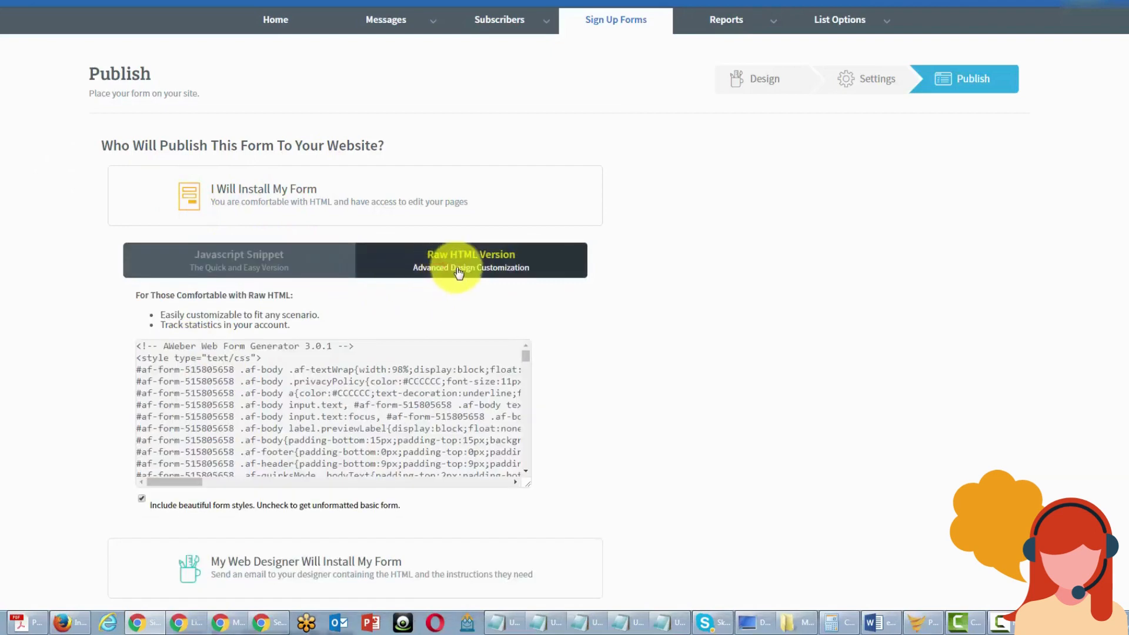
{"action": "left_click", "coordinate": [243, 268]}
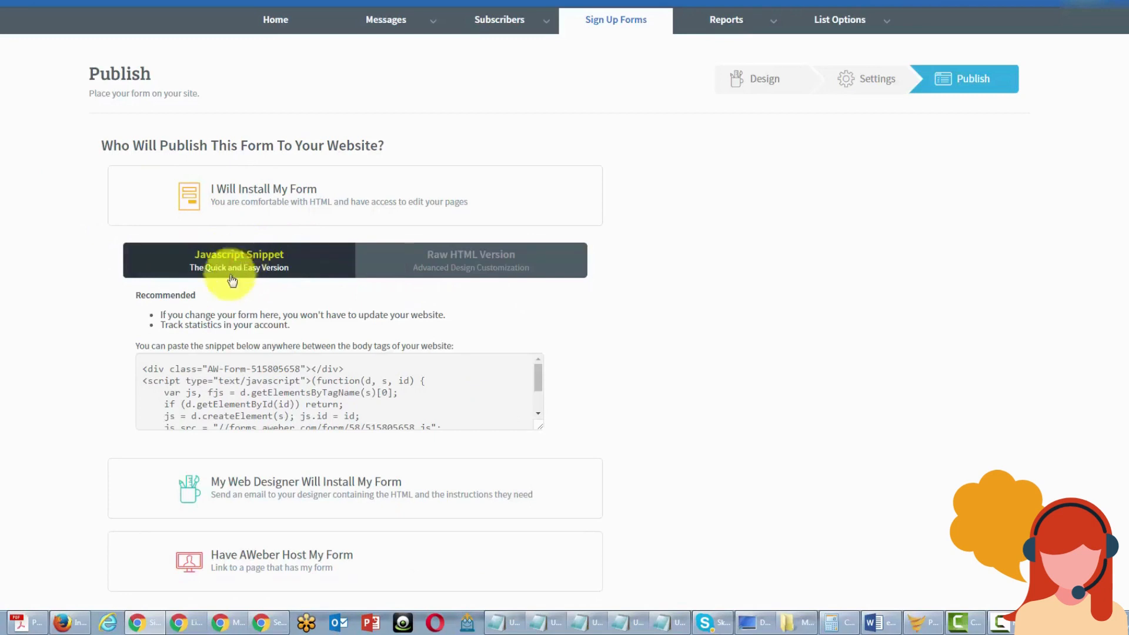
{"action": "left_click", "coordinate": [145, 368]}
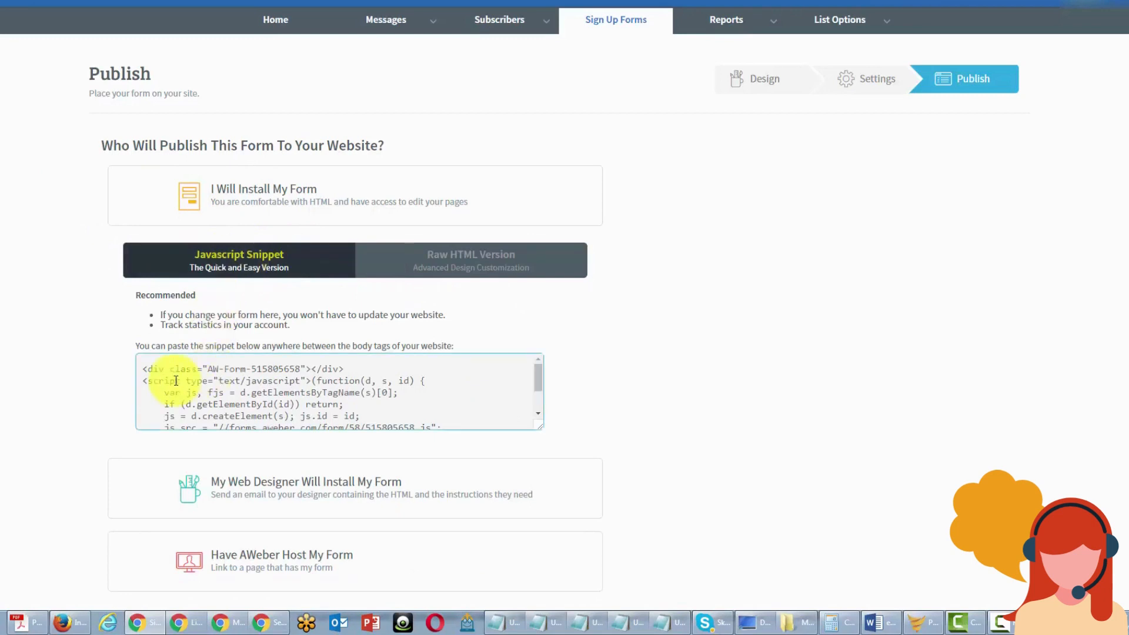
{"action": "left_click", "coordinate": [144, 370]}
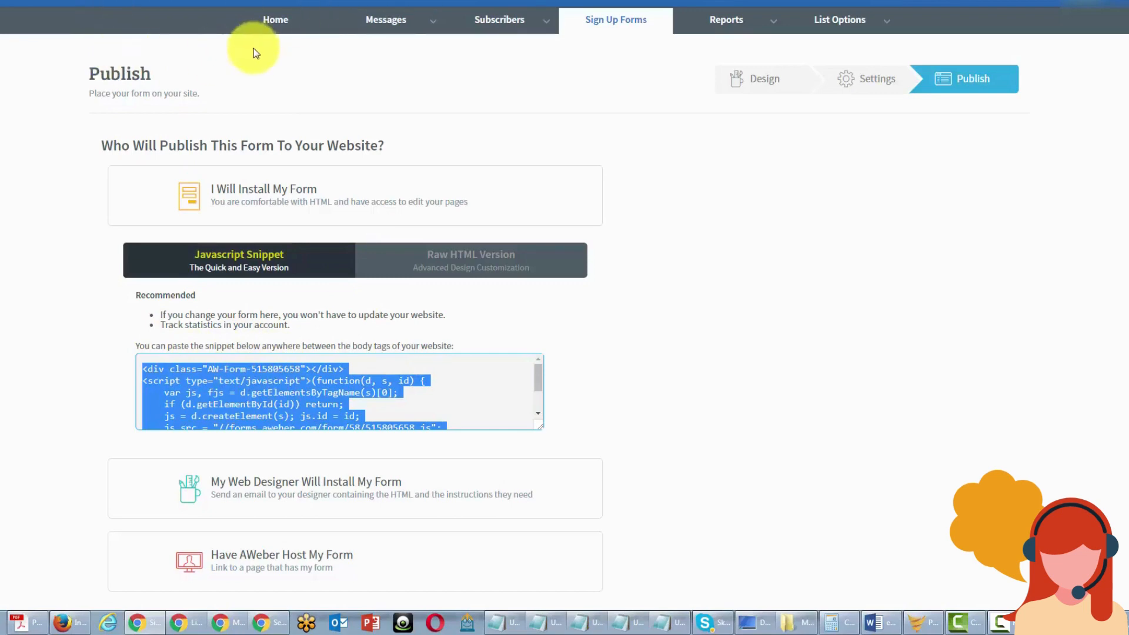
Step: Show the raw HTML code and toggle 'Include beautiful form styles' off and on to compare
{"action": "left_click", "coordinate": [411, 262]}
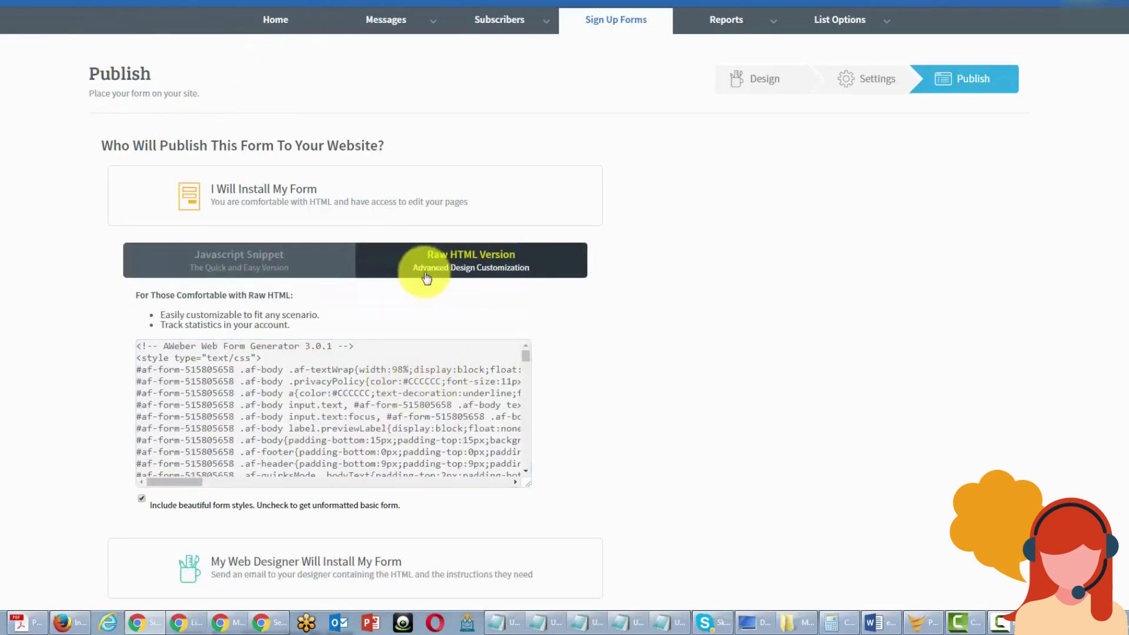
{"action": "left_click", "coordinate": [248, 381]}
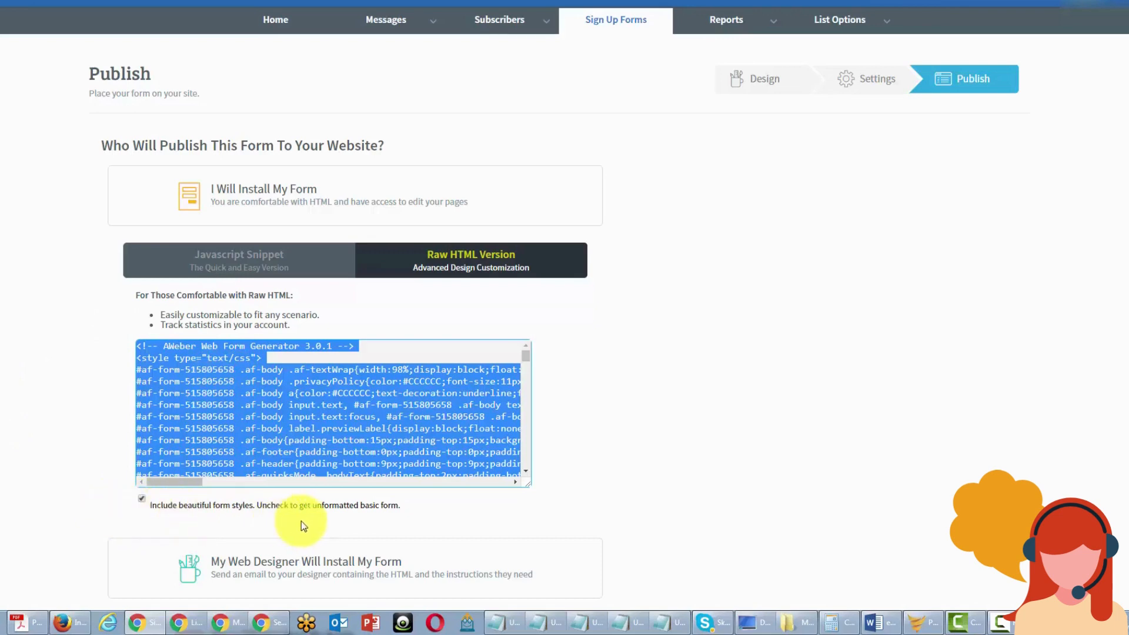
{"action": "left_click", "coordinate": [140, 498]}
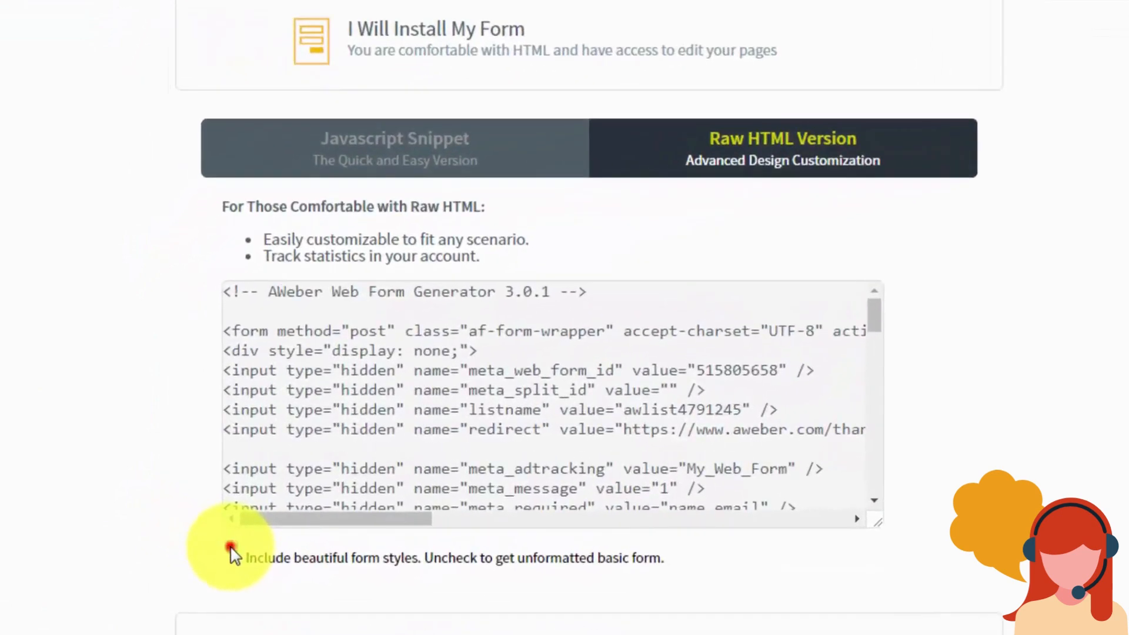
{"action": "left_click", "coordinate": [230, 547]}
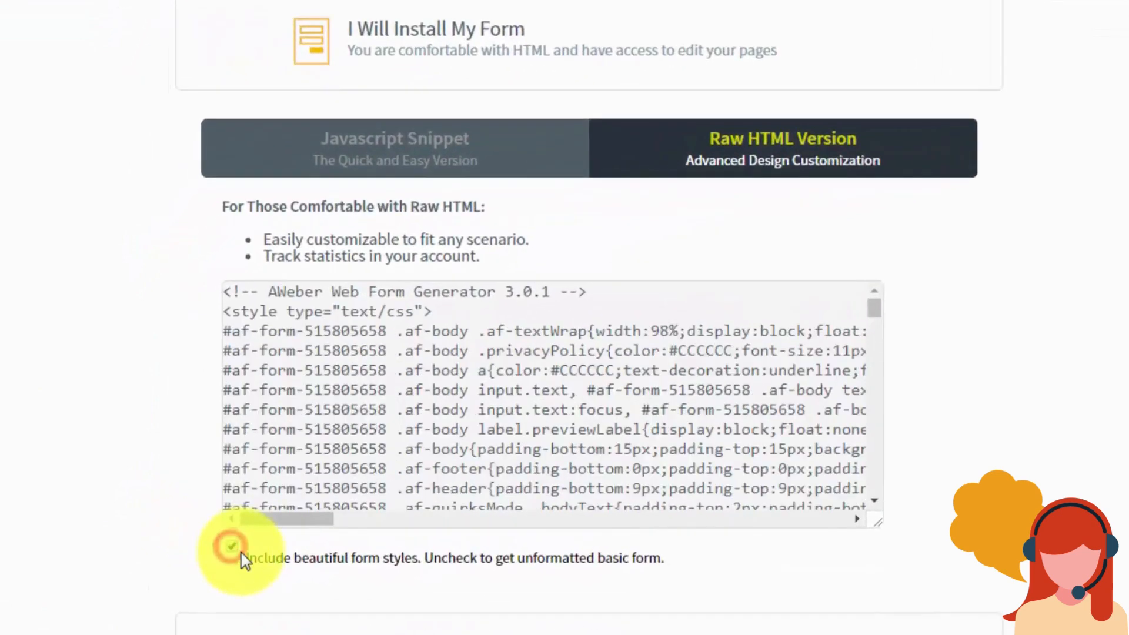
{"action": "left_click", "coordinate": [234, 550]}
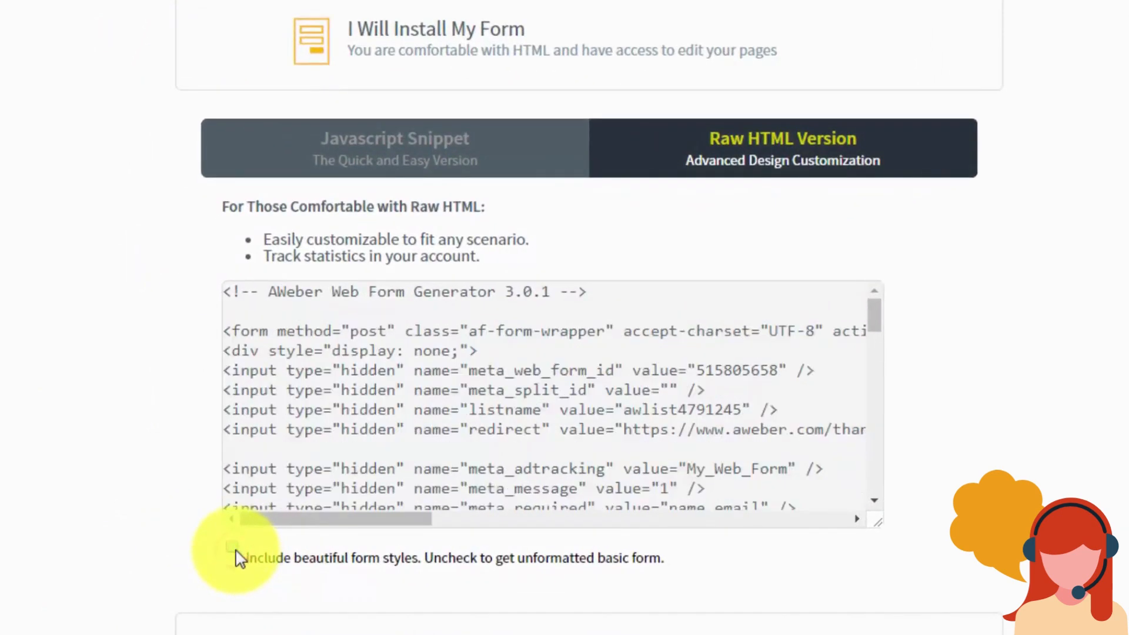
{"action": "left_click", "coordinate": [231, 548]}
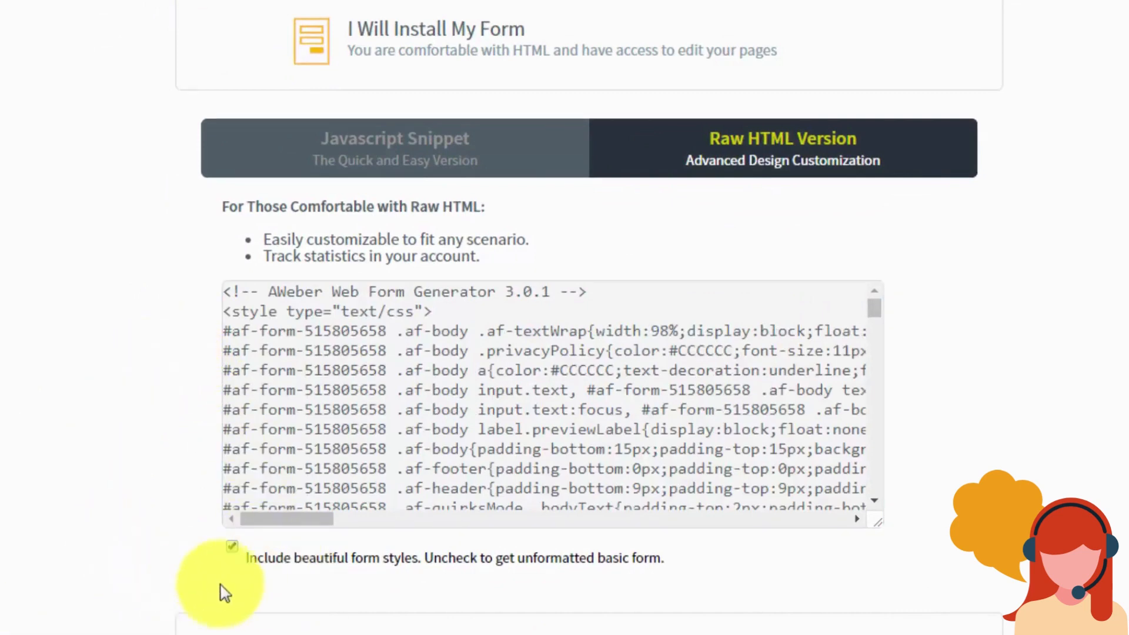
{"action": "left_click", "coordinate": [232, 547]}
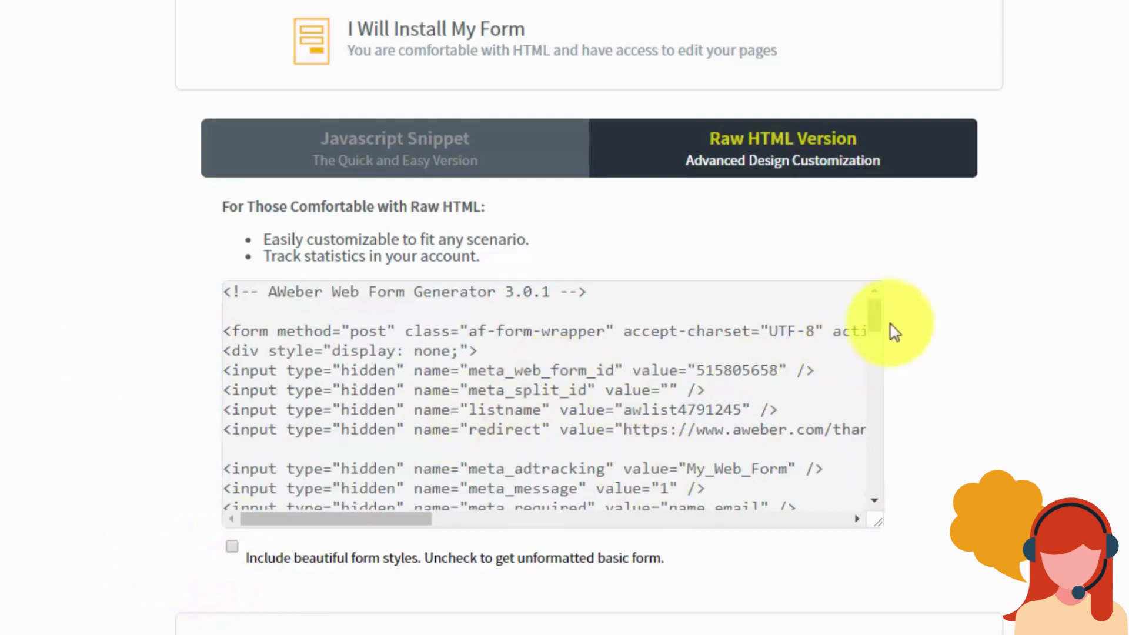
Step: Re-enable the form styles and collapse the self-install code panel
{"action": "mouse_move", "coordinate": [873, 315]}
{"action": "left_mouse_down"}
{"action": "mouse_move", "coordinate": [874, 474]}
{"action": "mouse_move", "coordinate": [874, 320]}
{"action": "left_mouse_up"}
{"action": "scroll", "coordinate": [507, 353], "scroll_direction": "up", "scroll_amount": 1}
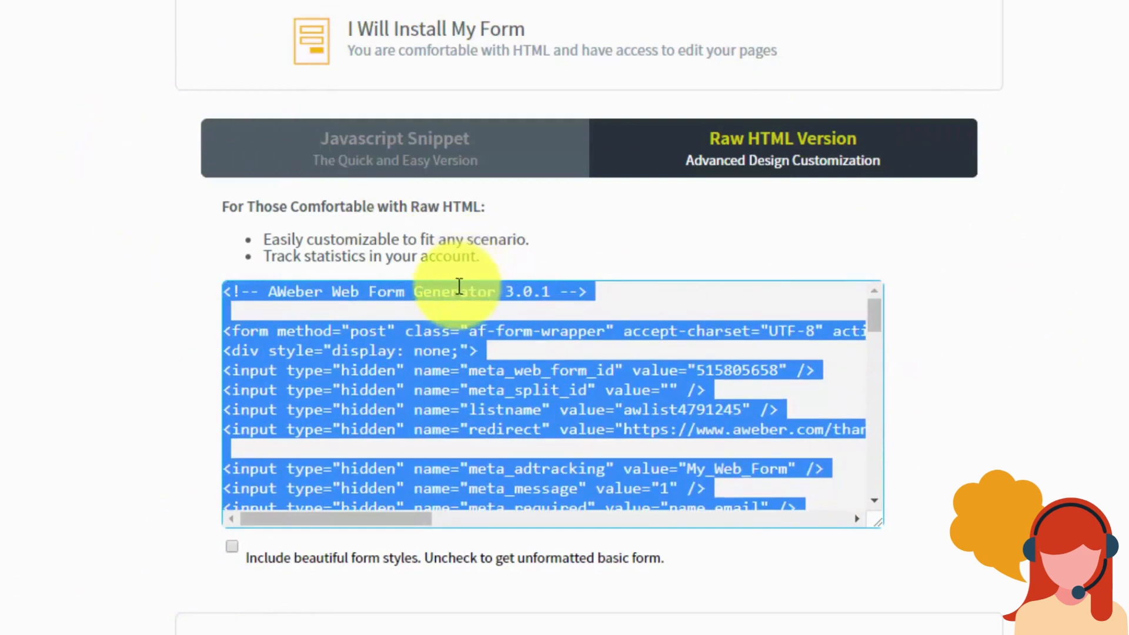
{"action": "left_click", "coordinate": [232, 548]}
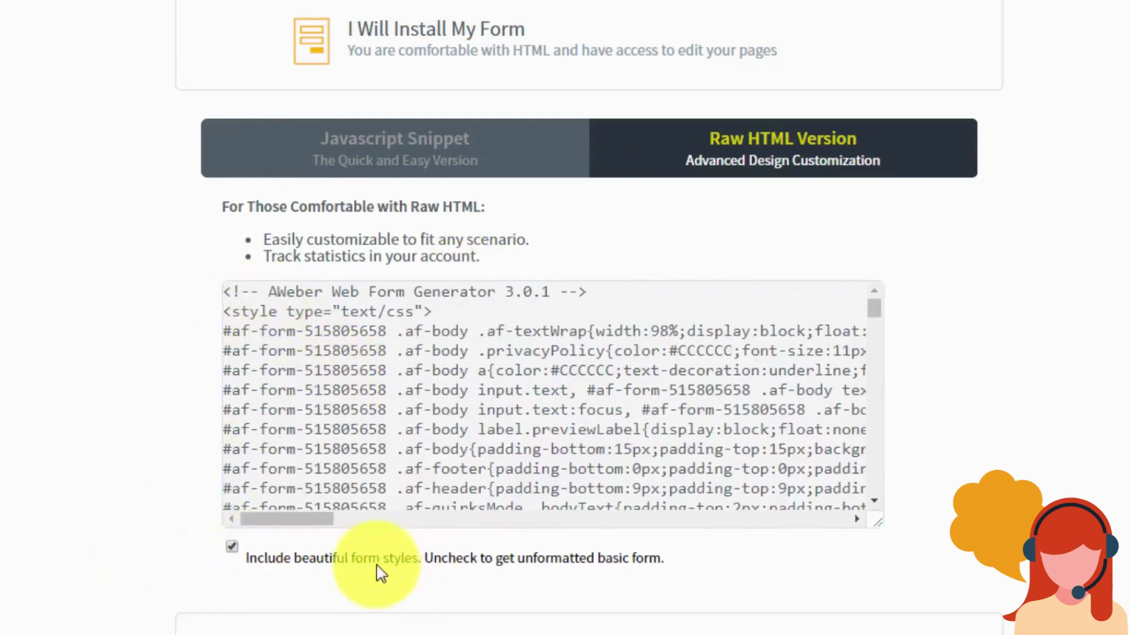
{"action": "left_click", "coordinate": [459, 31]}
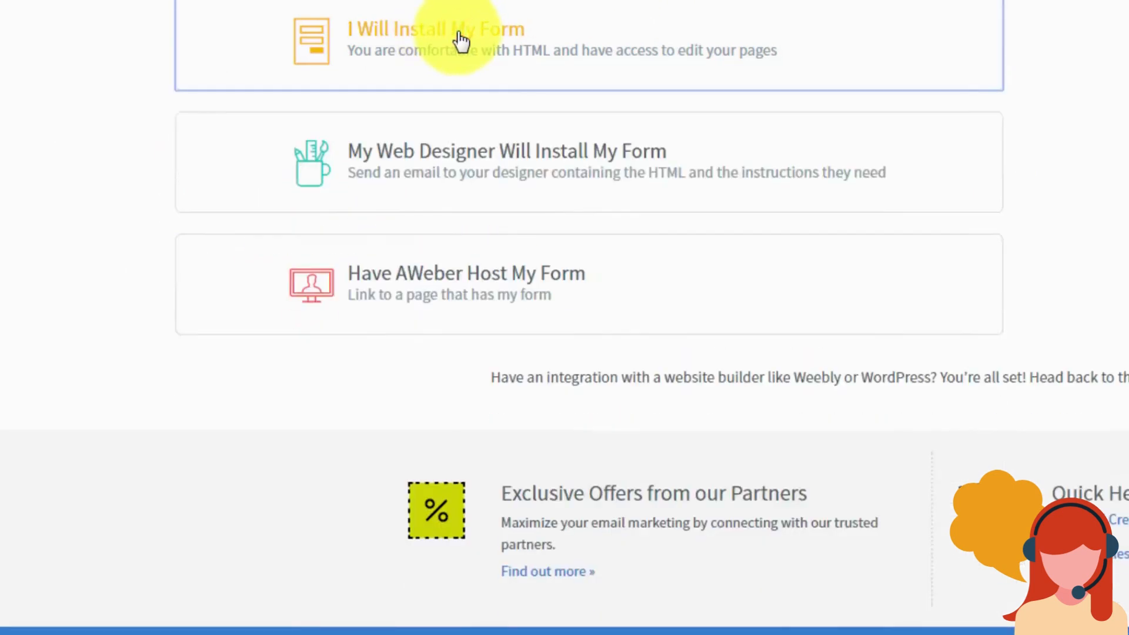
Step: Open the web-designer install option and click through its e-mail and optional message fields
{"action": "left_click", "coordinate": [477, 151]}
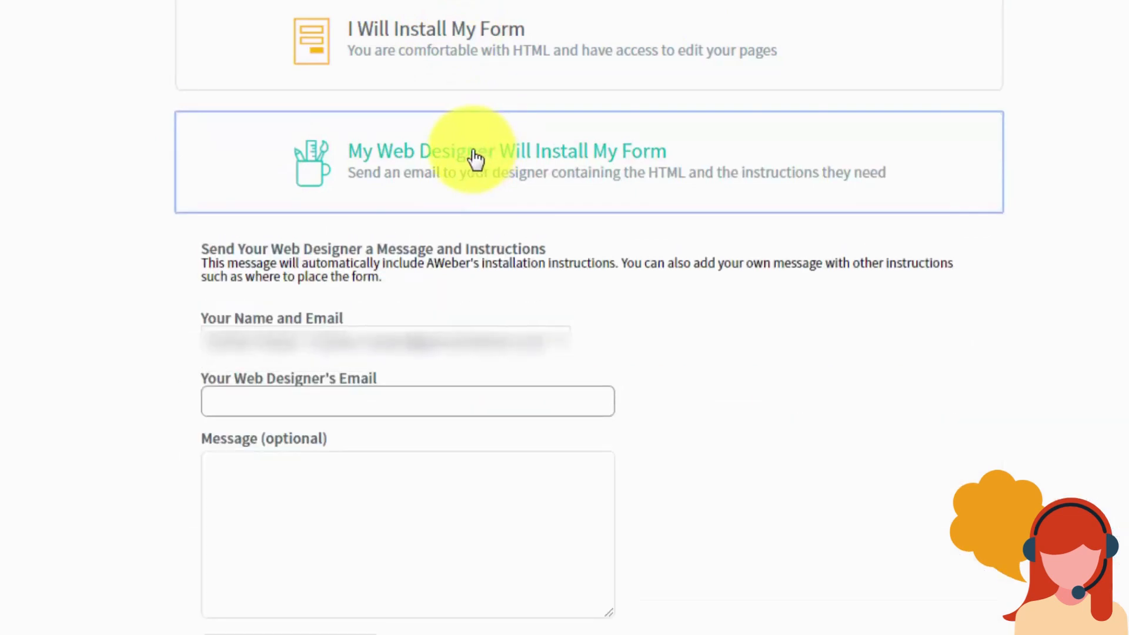
{"action": "left_click", "coordinate": [295, 405]}
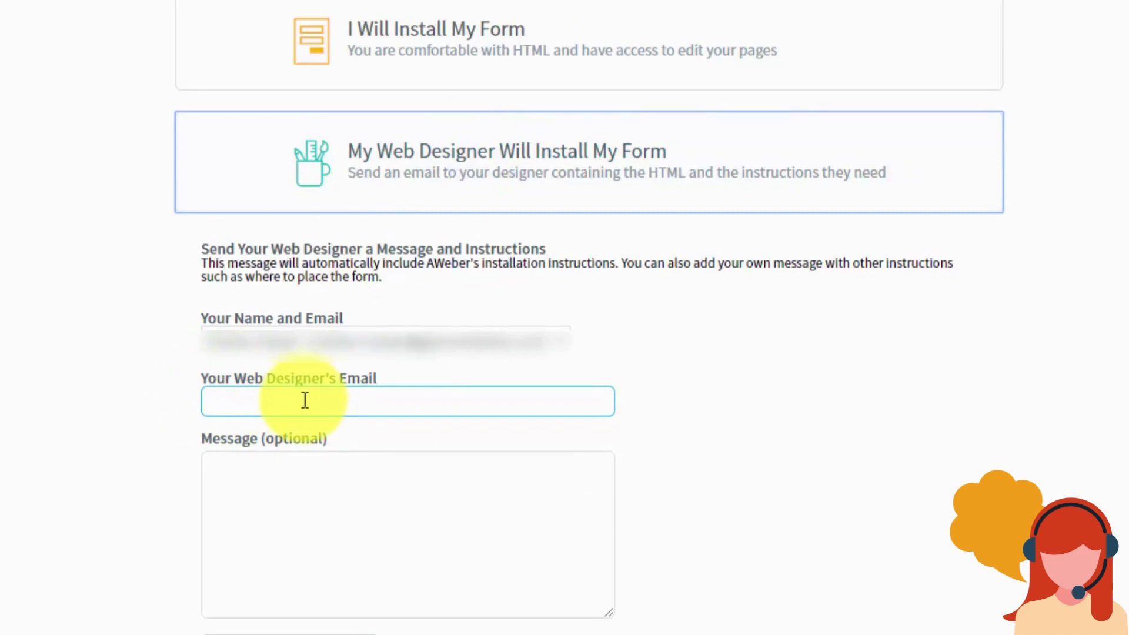
{"action": "left_click", "coordinate": [276, 491]}
{"action": "left_click", "coordinate": [162, 397]}
{"action": "left_click", "coordinate": [400, 456]}
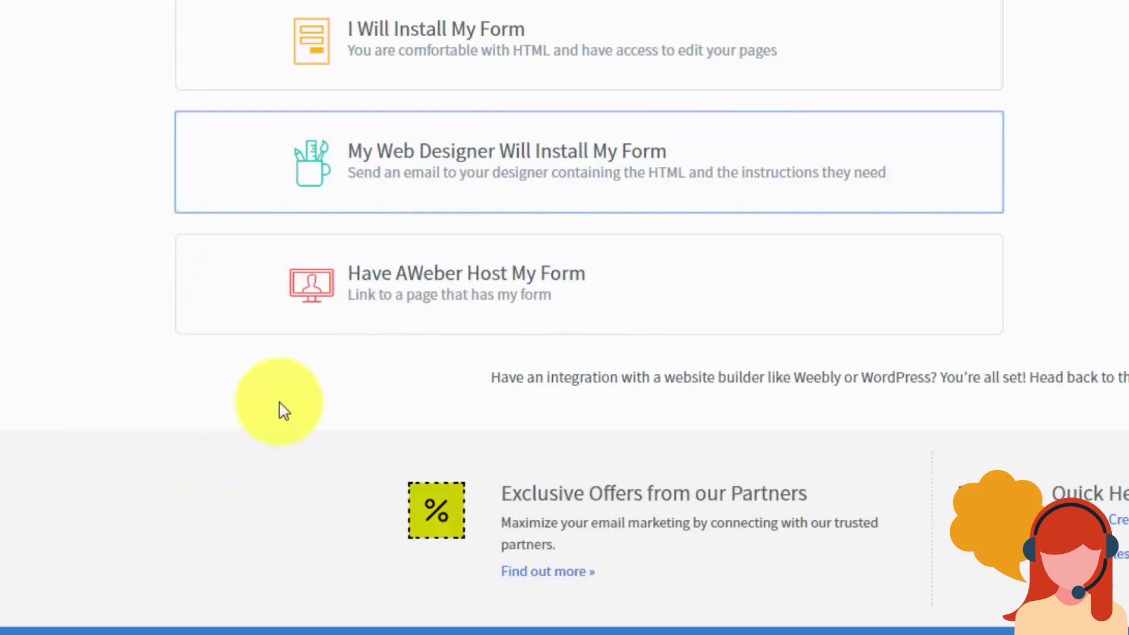
Step: Choose to have AWeber host the form and copy the hosted form link
{"action": "left_click", "coordinate": [468, 288]}
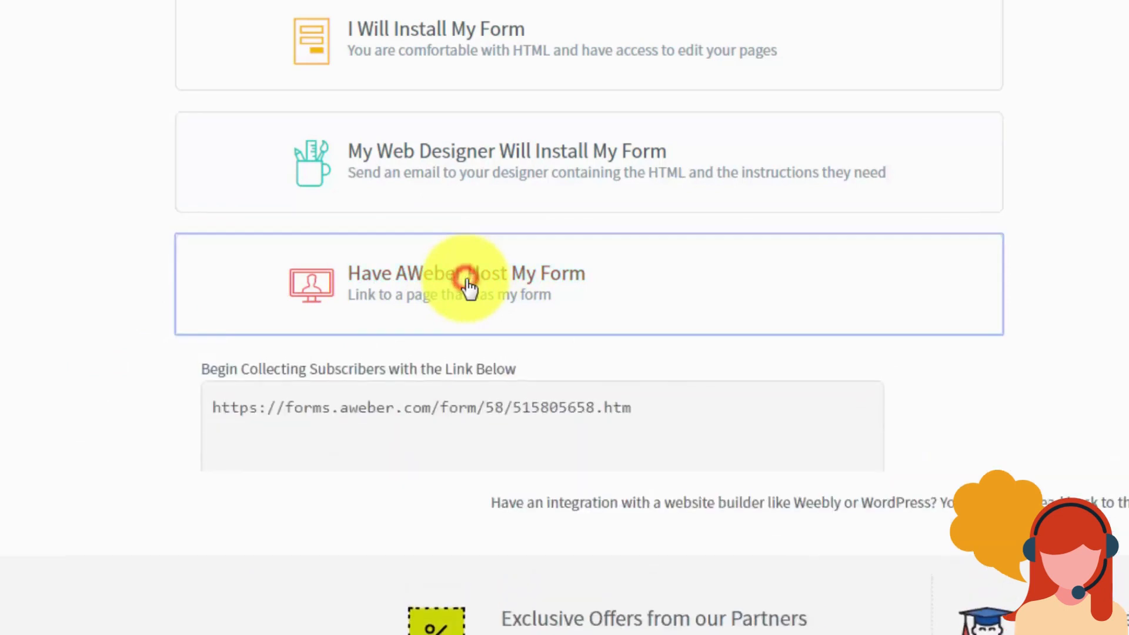
{"action": "left_click", "coordinate": [397, 417]}
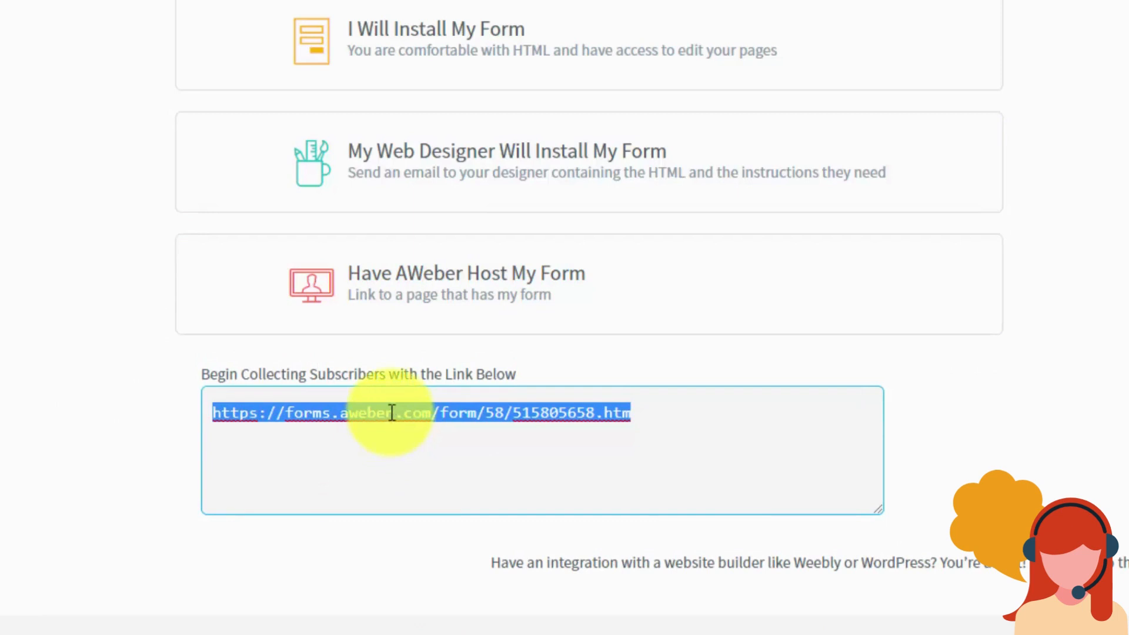
{"action": "right_click", "coordinate": [392, 413]}
{"action": "left_click", "coordinate": [420, 452]}
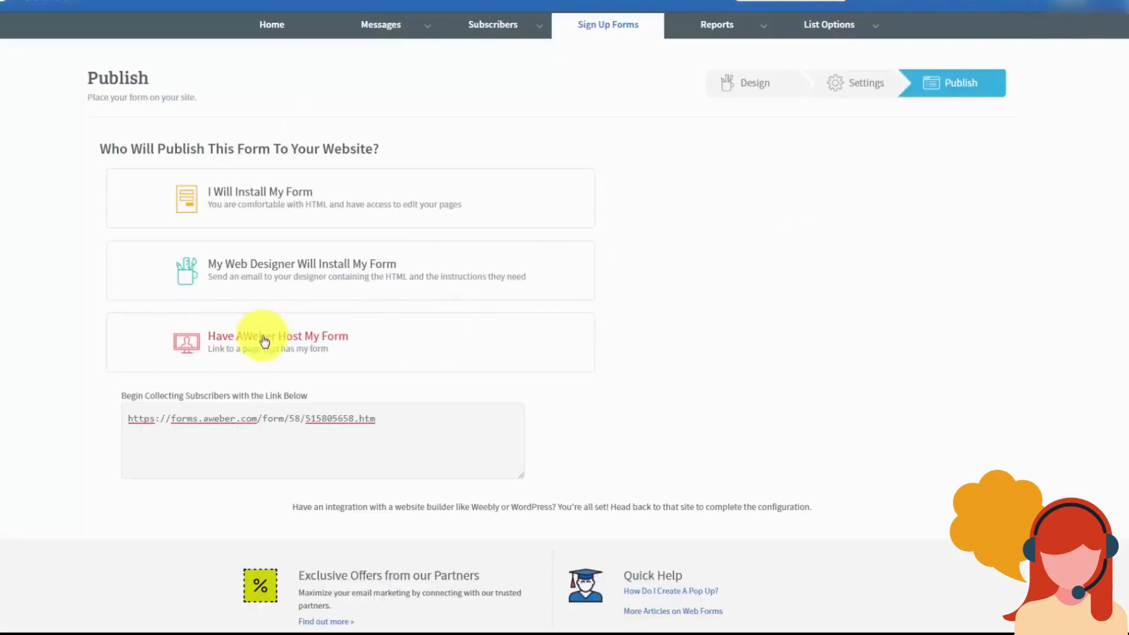
Step: Return to the self-install option, show the JavaScript Snippet, and select its whole code
{"action": "left_click", "coordinate": [262, 339]}
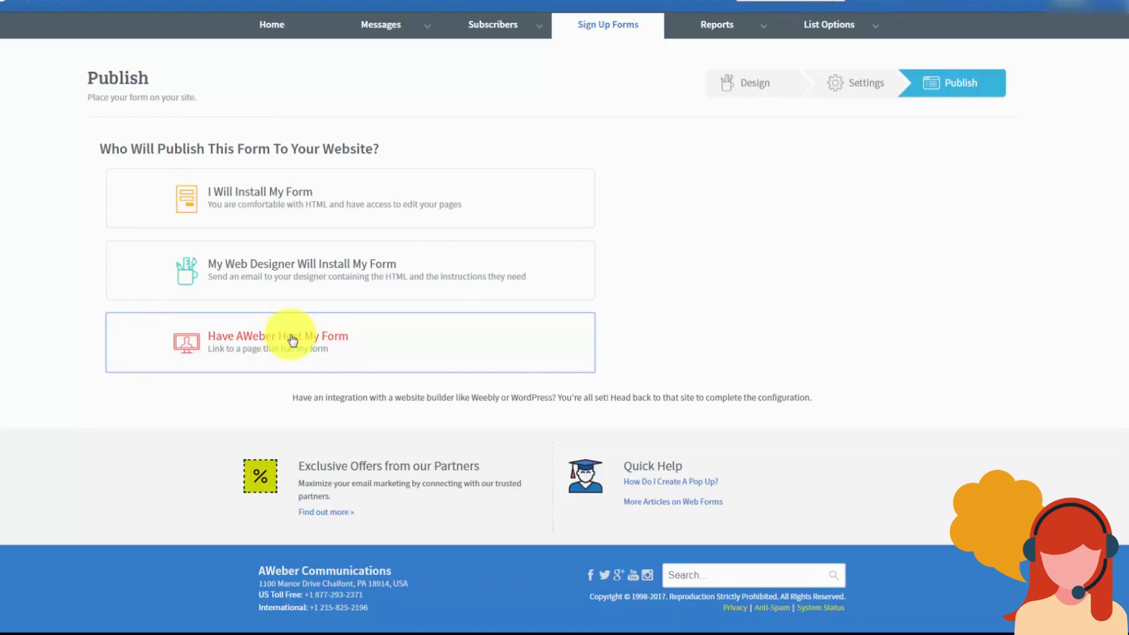
{"action": "left_click", "coordinate": [282, 198]}
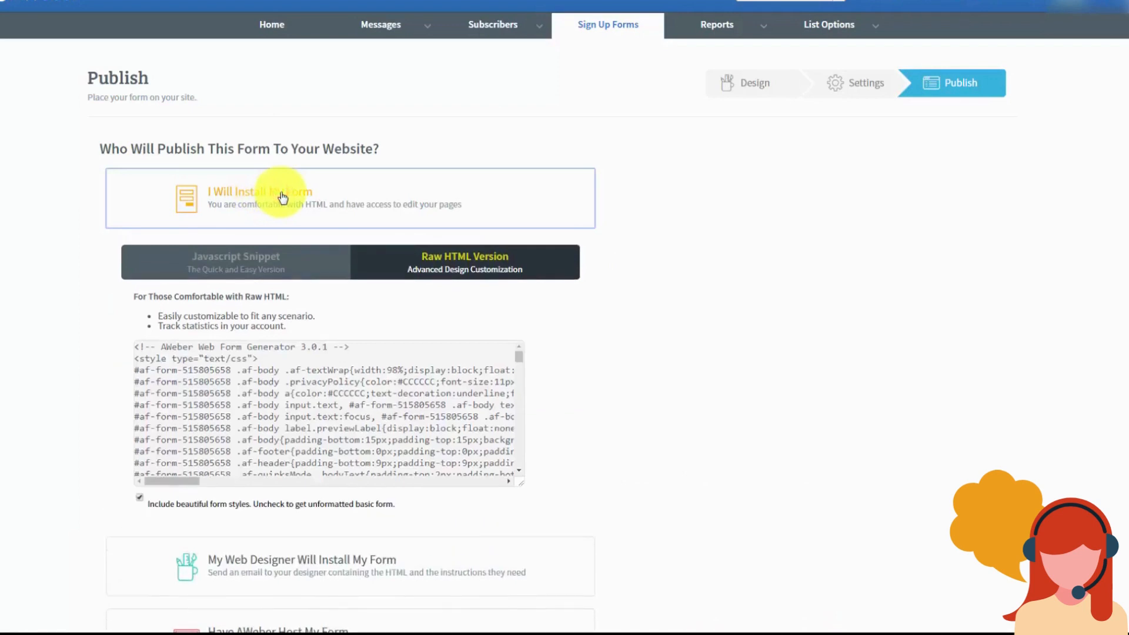
{"action": "left_click", "coordinate": [235, 258]}
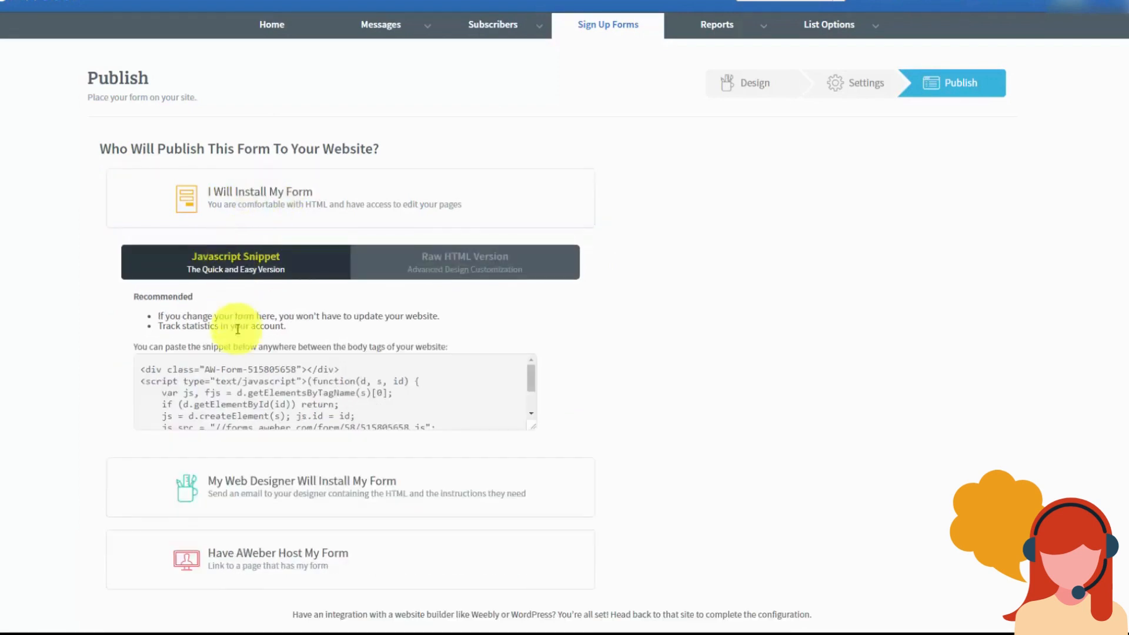
{"action": "left_click", "coordinate": [224, 375]}
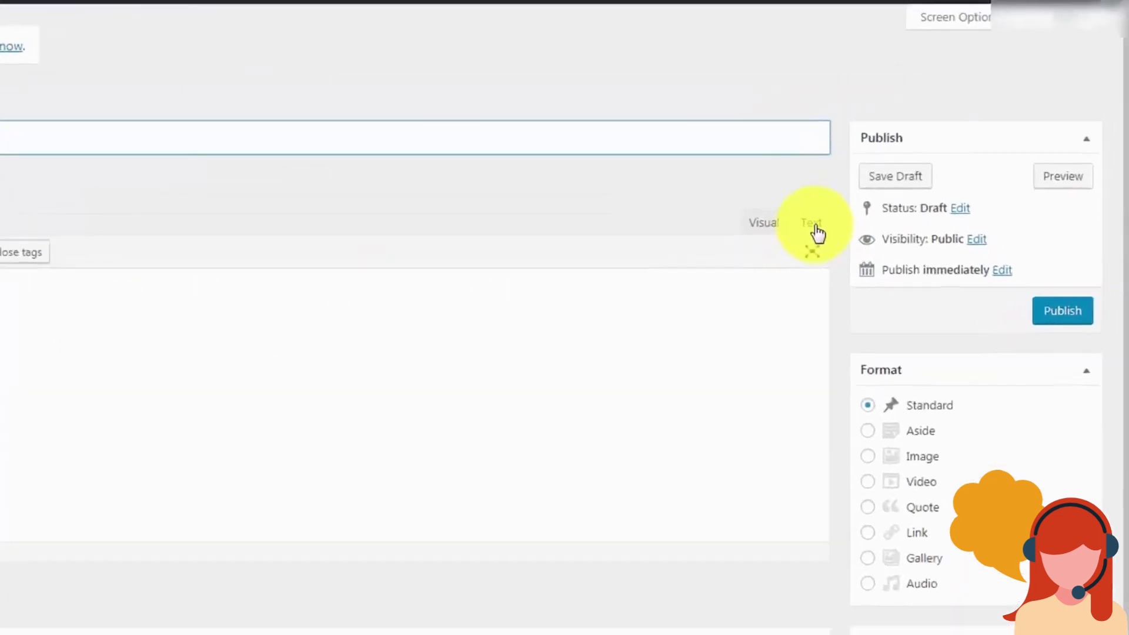
Step: Paste the AWeber snippet into the post's Text editor, title it 'Sample Opt In', publish and view it
{"action": "left_click", "coordinate": [925, 140]}
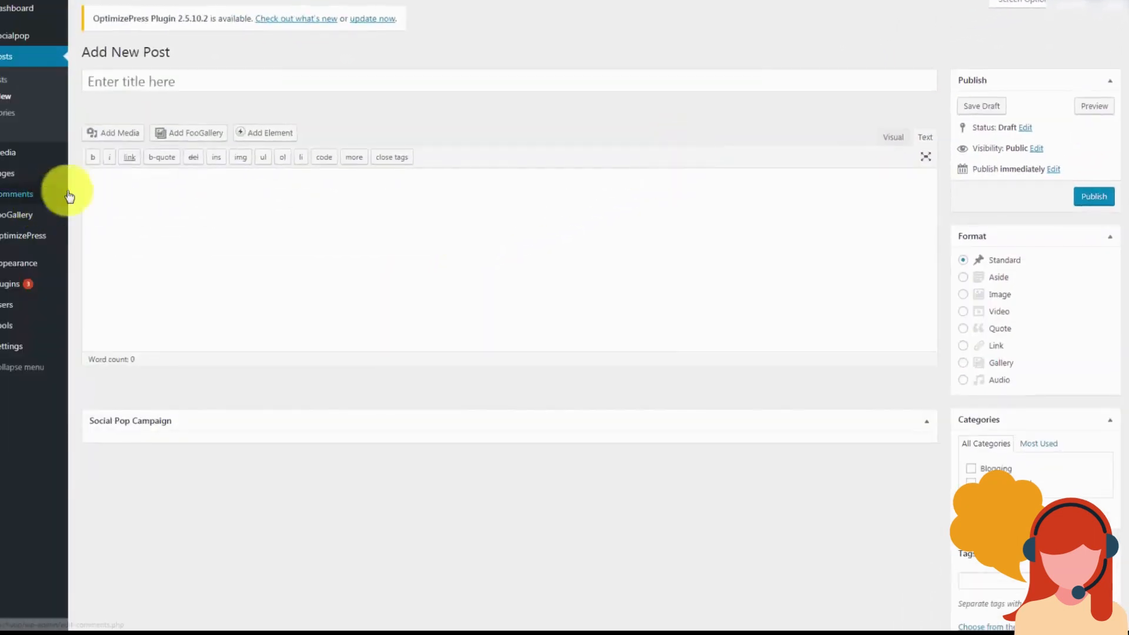
{"action": "left_click", "coordinate": [118, 182]}
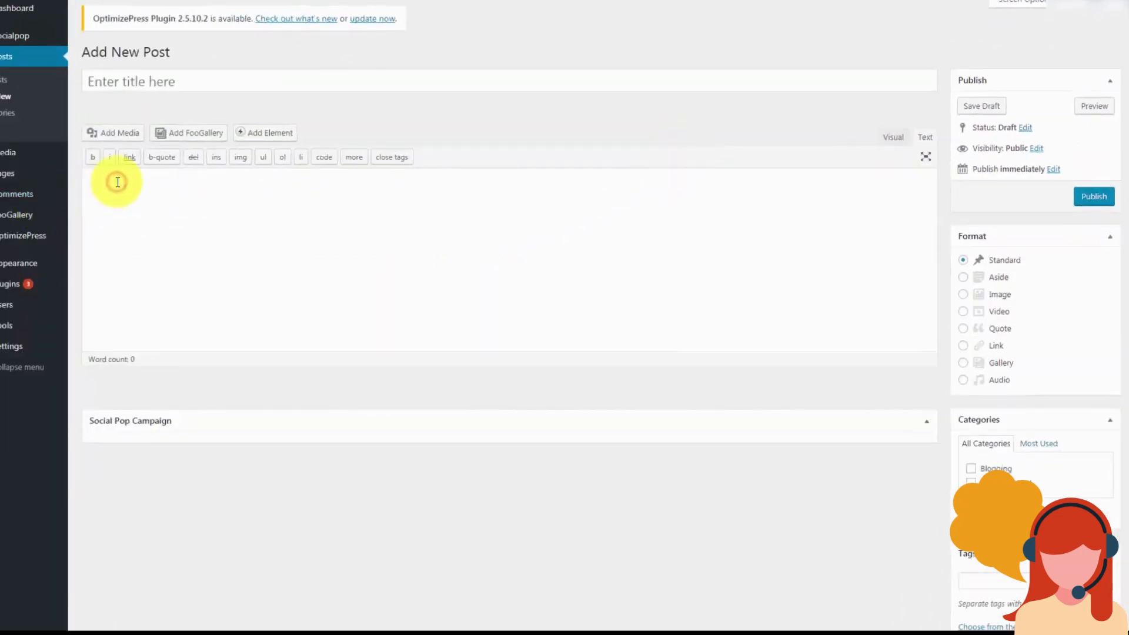
{"action": "key", "text": "ctrl+v"}
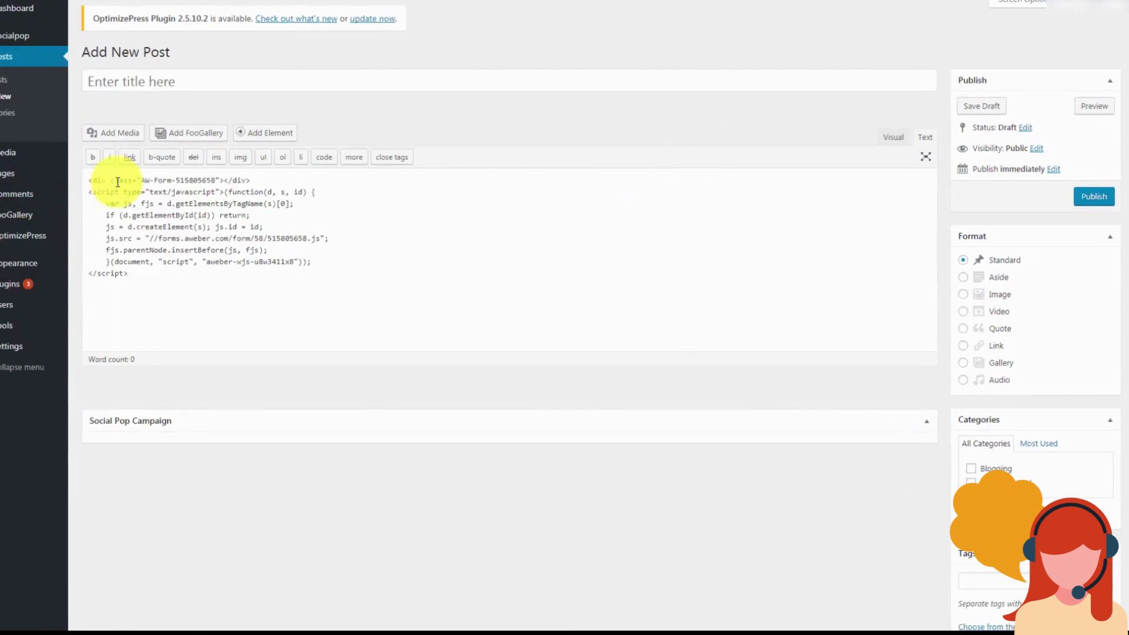
{"action": "left_click", "coordinate": [124, 81]}
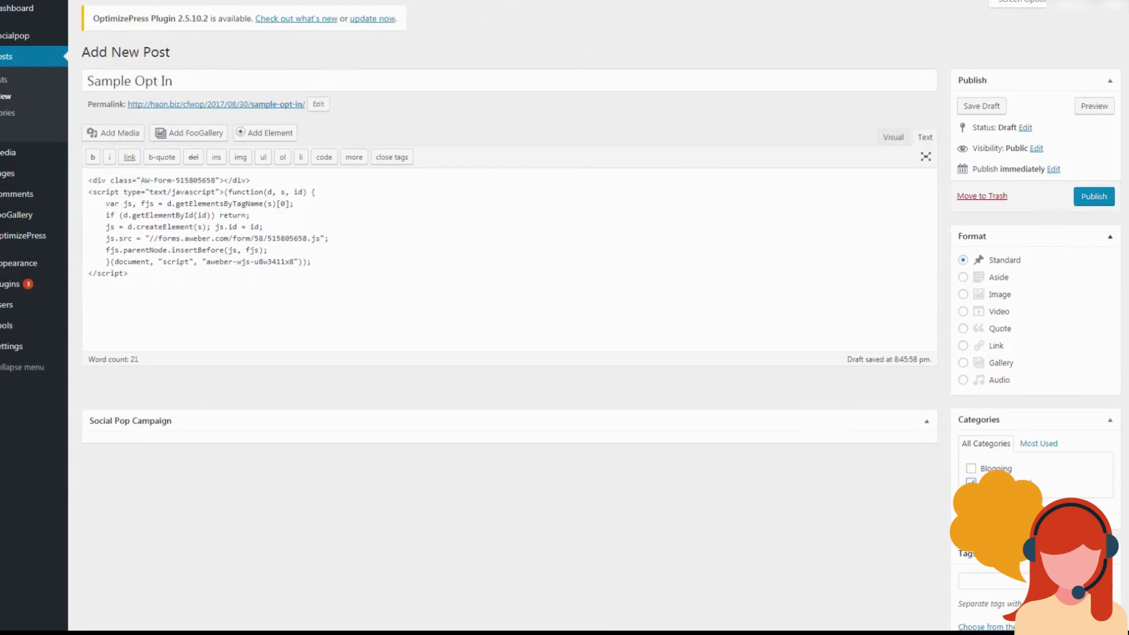
{"action": "left_click", "coordinate": [1092, 200]}
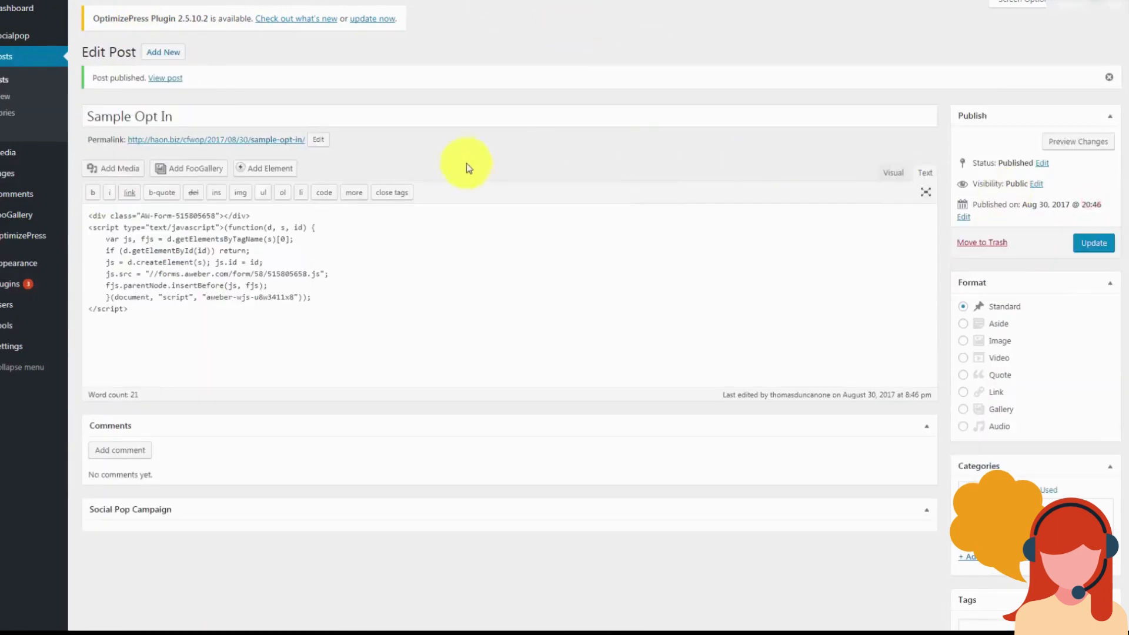
{"action": "left_click", "coordinate": [165, 78]}
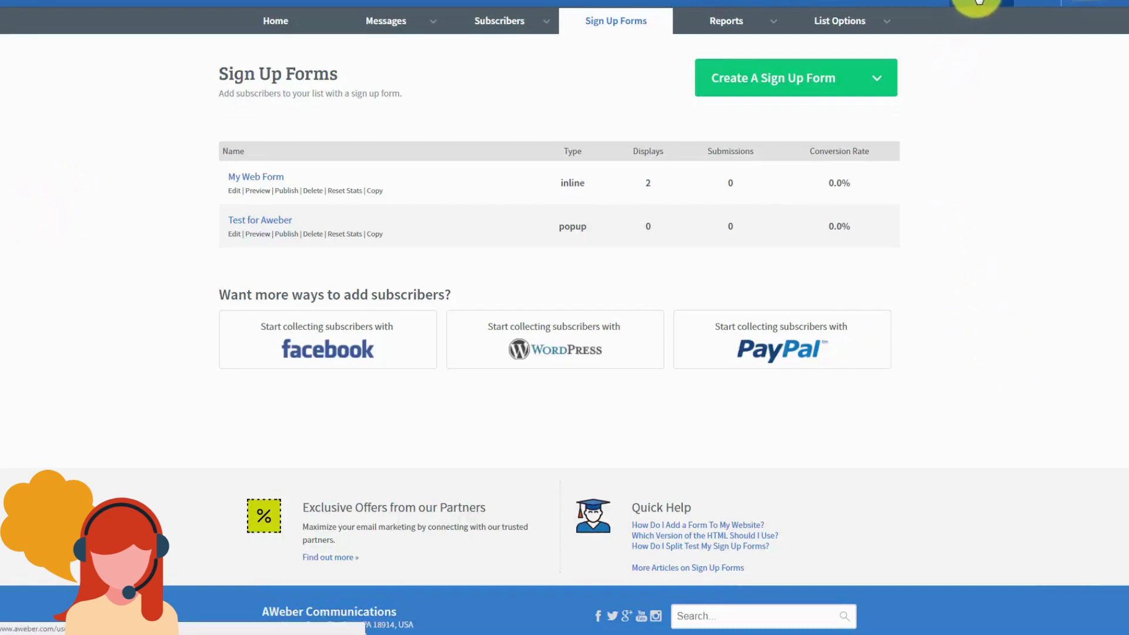
Step: Enable AWeber's PayPal app from the Sign Up Forms PayPal card to reach PayPal's permission page
{"action": "left_click", "coordinate": [977, 2]}
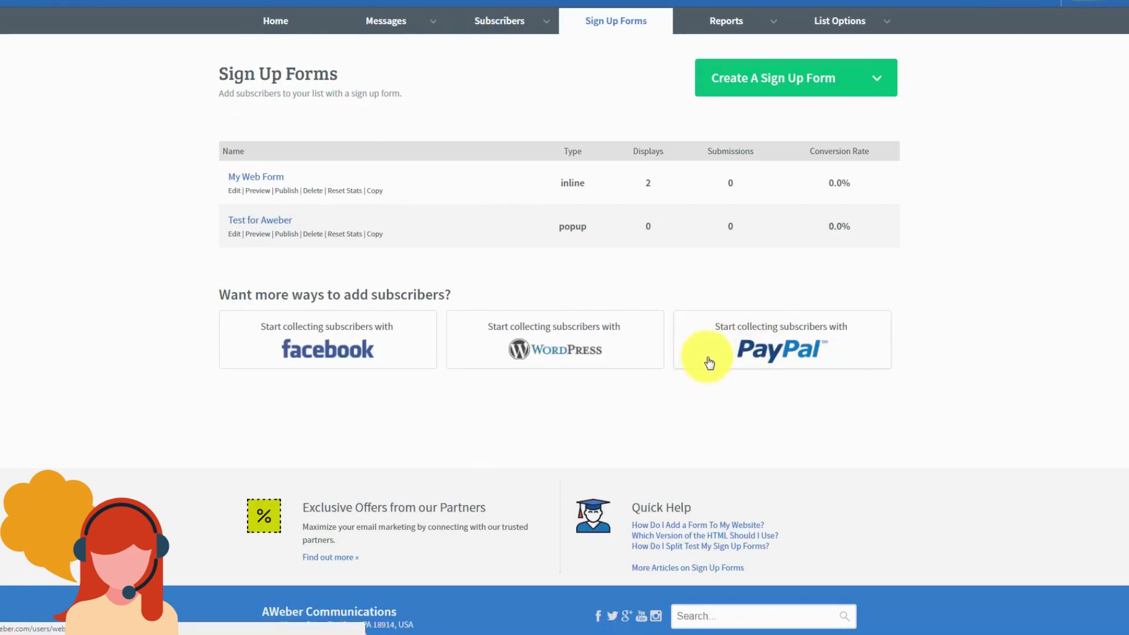
{"action": "left_click", "coordinate": [757, 350]}
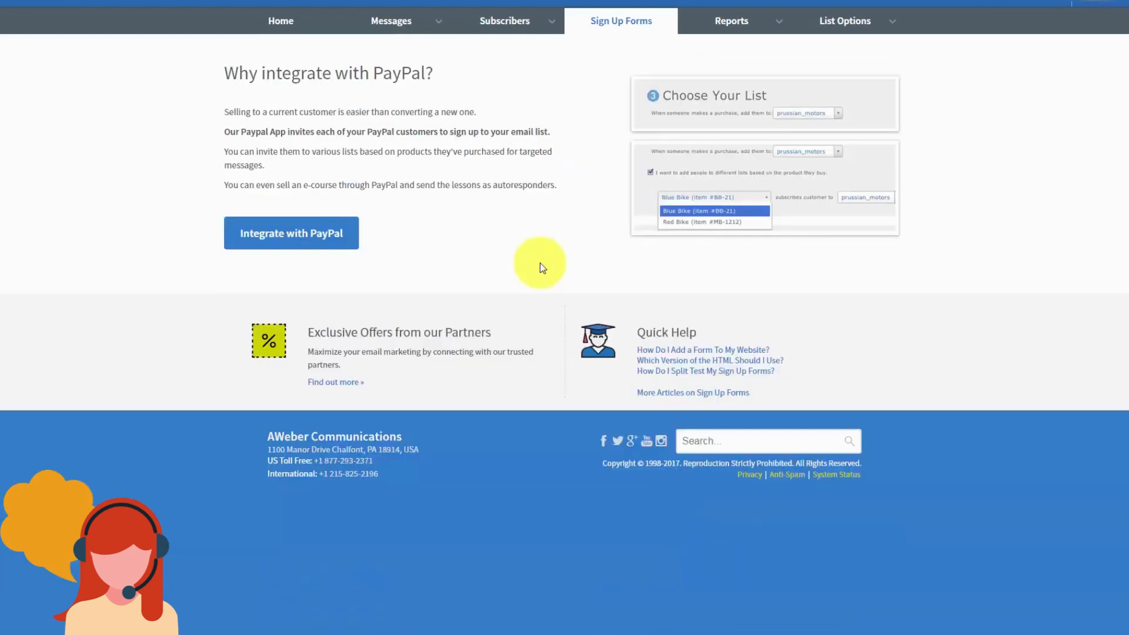
{"action": "left_click", "coordinate": [329, 237]}
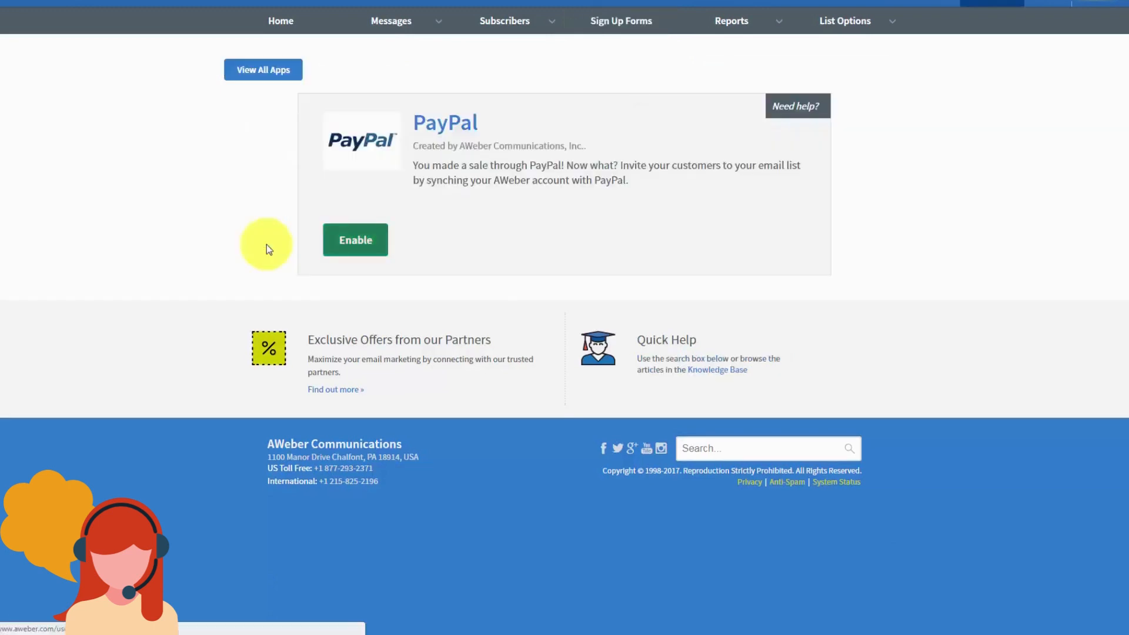
{"action": "left_click", "coordinate": [352, 241]}
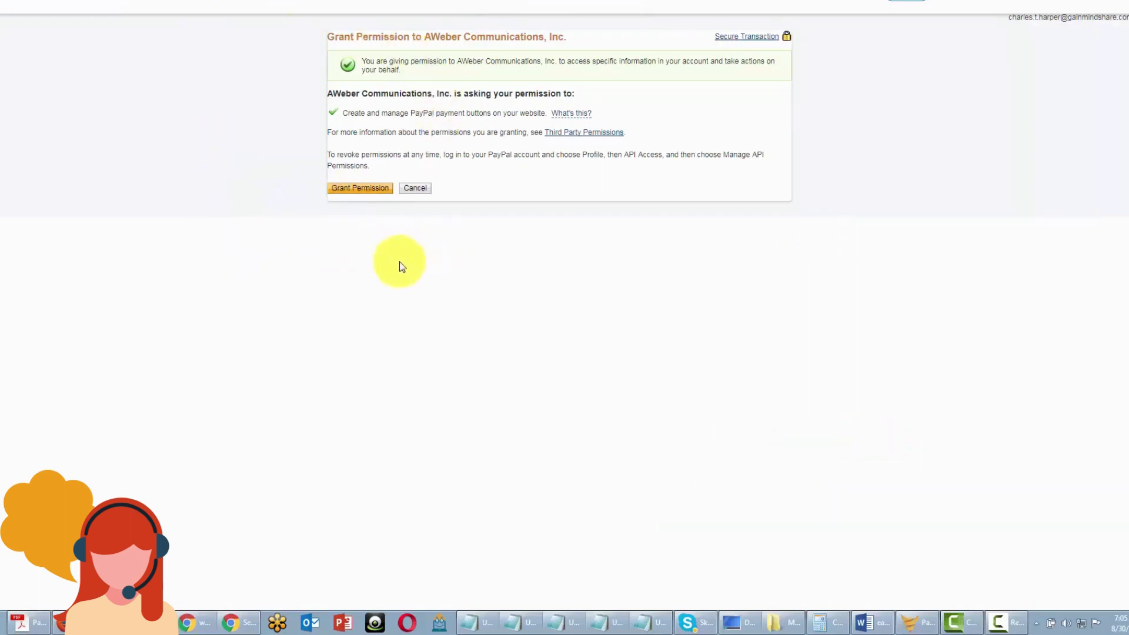
Step: Grant AWeber permission on the PayPal account and open PayPal's IPN settings editor
{"action": "left_click", "coordinate": [359, 188]}
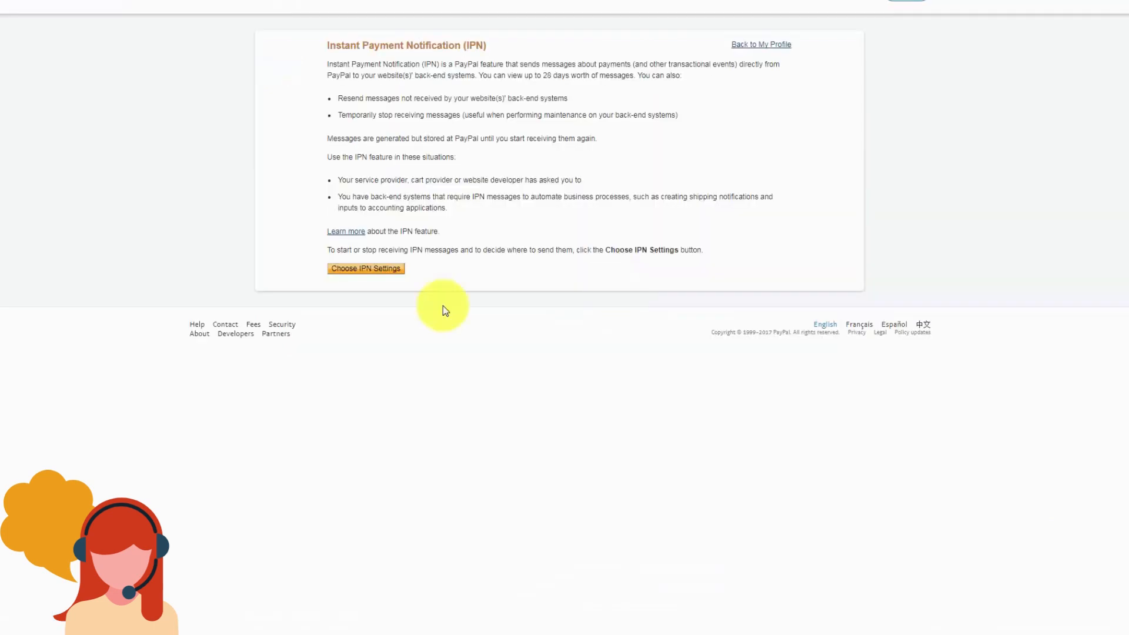
{"action": "left_click", "coordinate": [366, 270]}
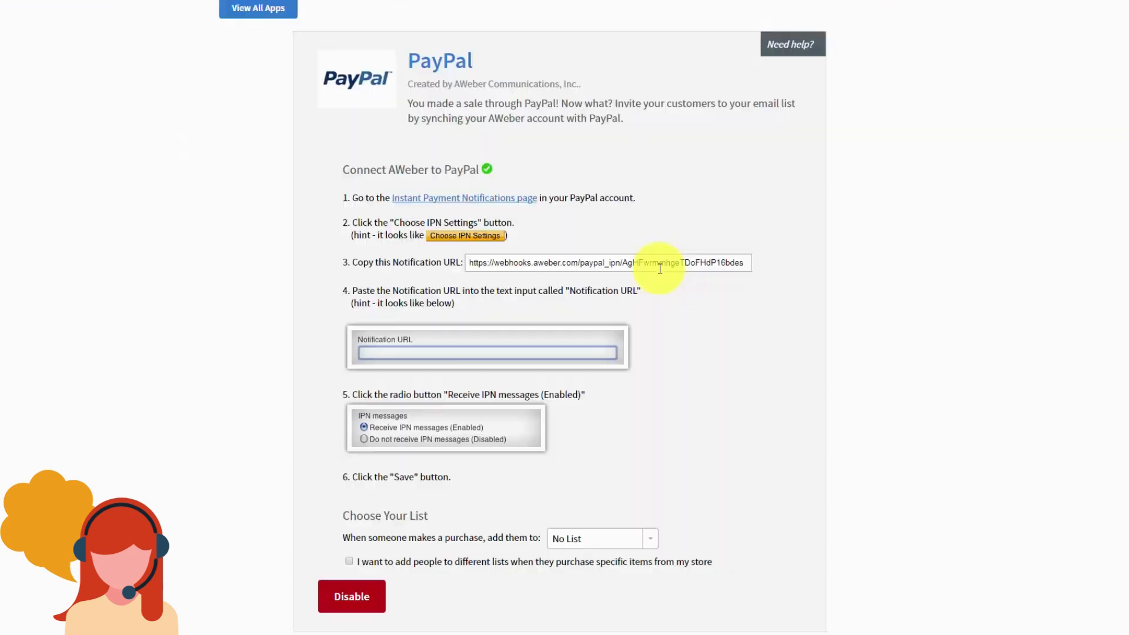
Step: Copy AWeber's Notification URL into PayPal's IPN settings and enable receiving IPN messages
{"action": "left_click", "coordinate": [561, 262]}
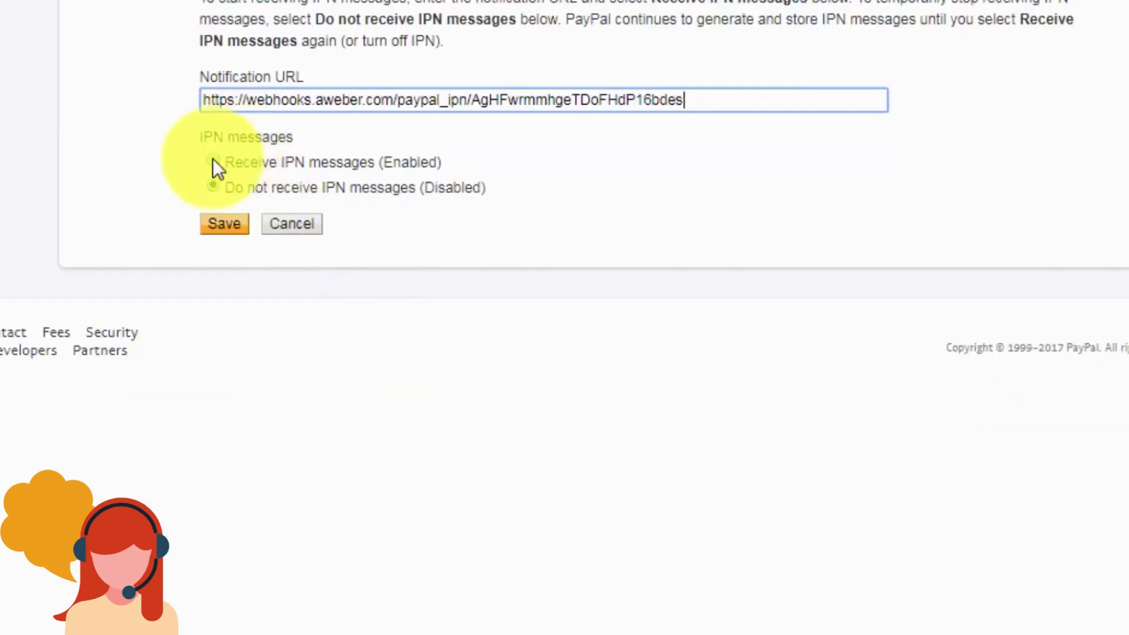
{"action": "left_click", "coordinate": [213, 159]}
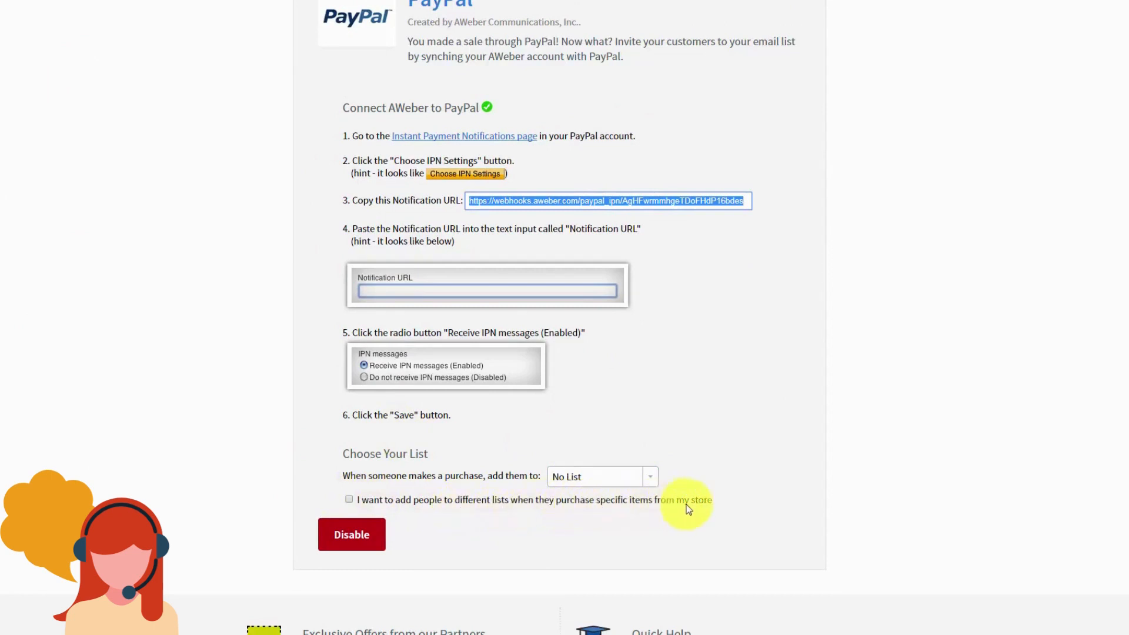
Step: Turn on per-product lists and map FBCash purchases to the Manage Your List with Aweber list
{"action": "left_click", "coordinate": [349, 500]}
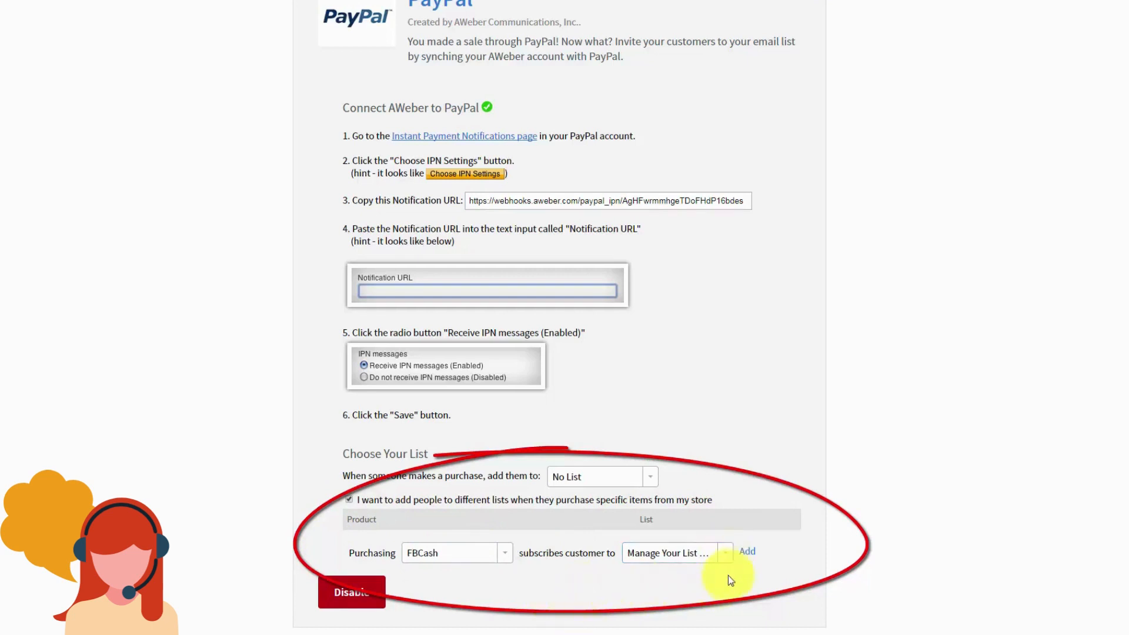
{"action": "left_click", "coordinate": [747, 554]}
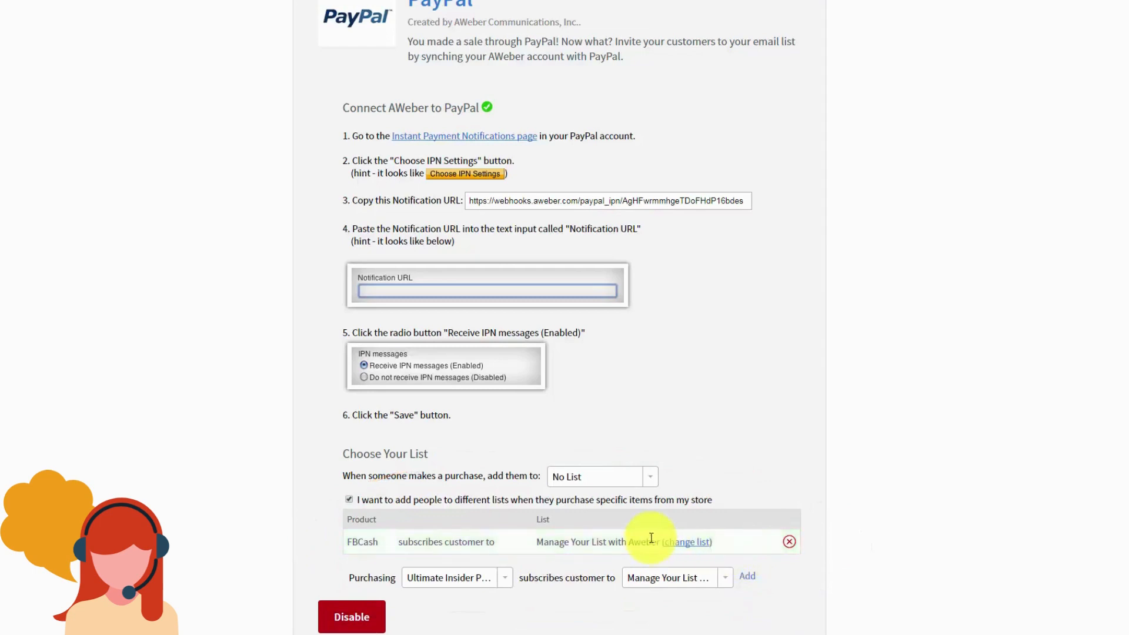
{"action": "scroll", "coordinate": [649, 541], "scroll_direction": "down", "scroll_amount": 1}
{"action": "scroll", "coordinate": [419, 485], "scroll_direction": "up", "scroll_amount": 1}
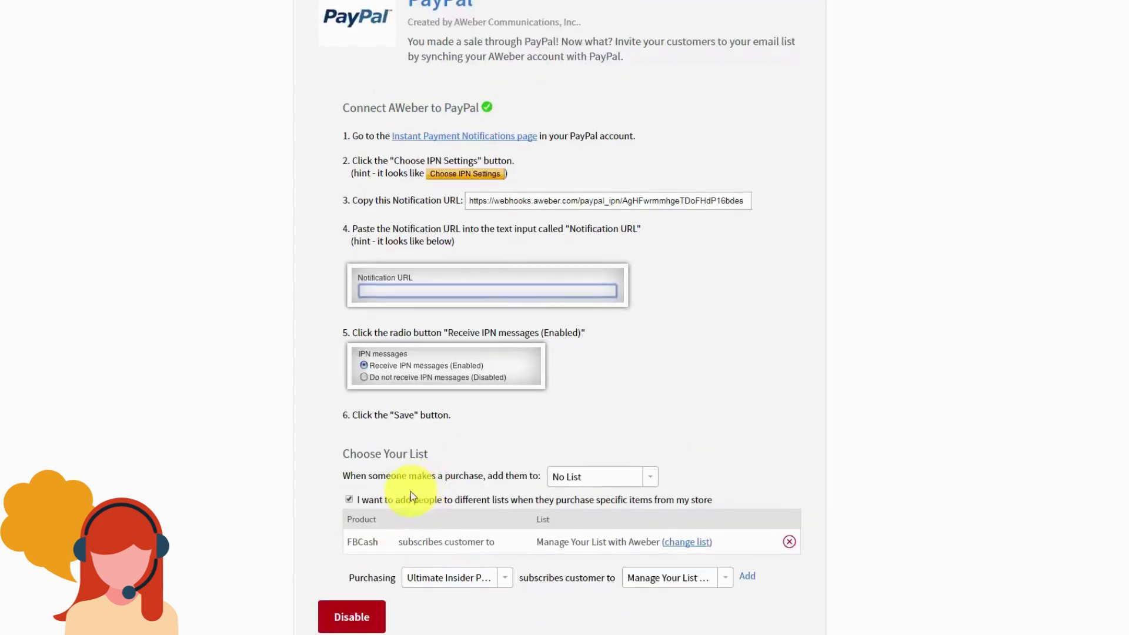
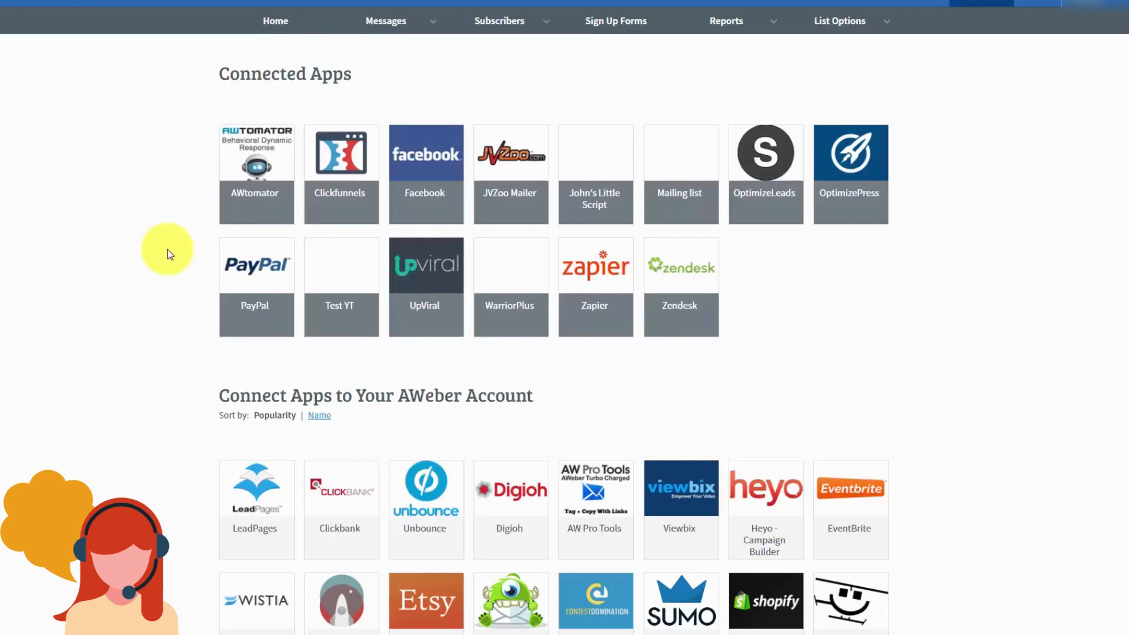
Step: Open the GoToWebinar tile lower down AWeber's Apps page to view its integration details
{"action": "scroll", "coordinate": [169, 254], "scroll_direction": "down", "scroll_amount": 10}
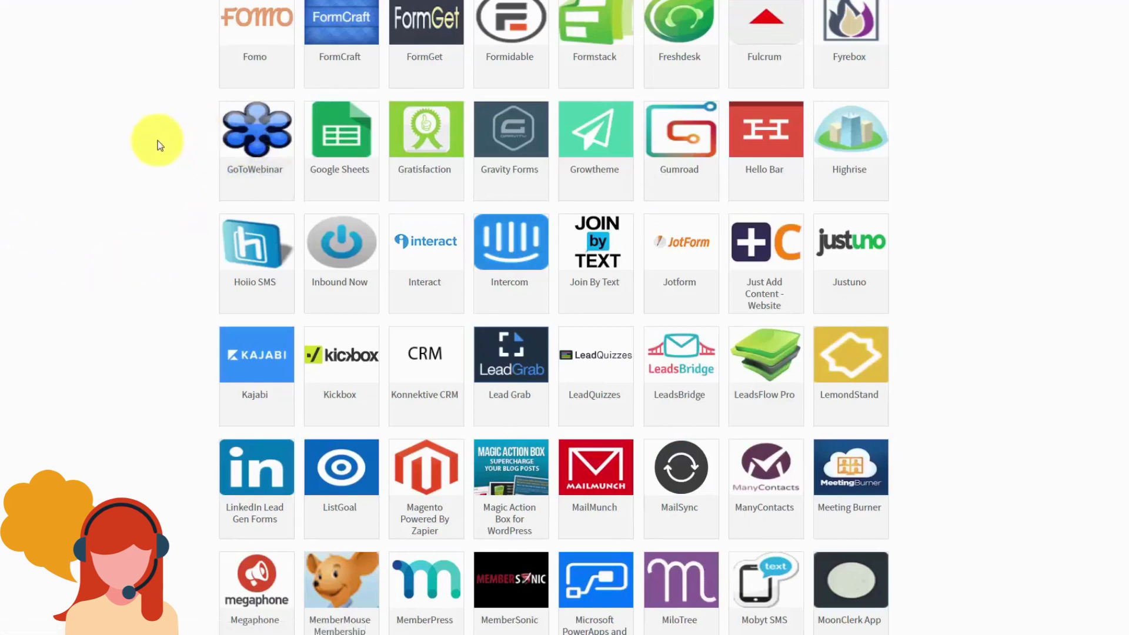
{"action": "left_click", "coordinate": [246, 136]}
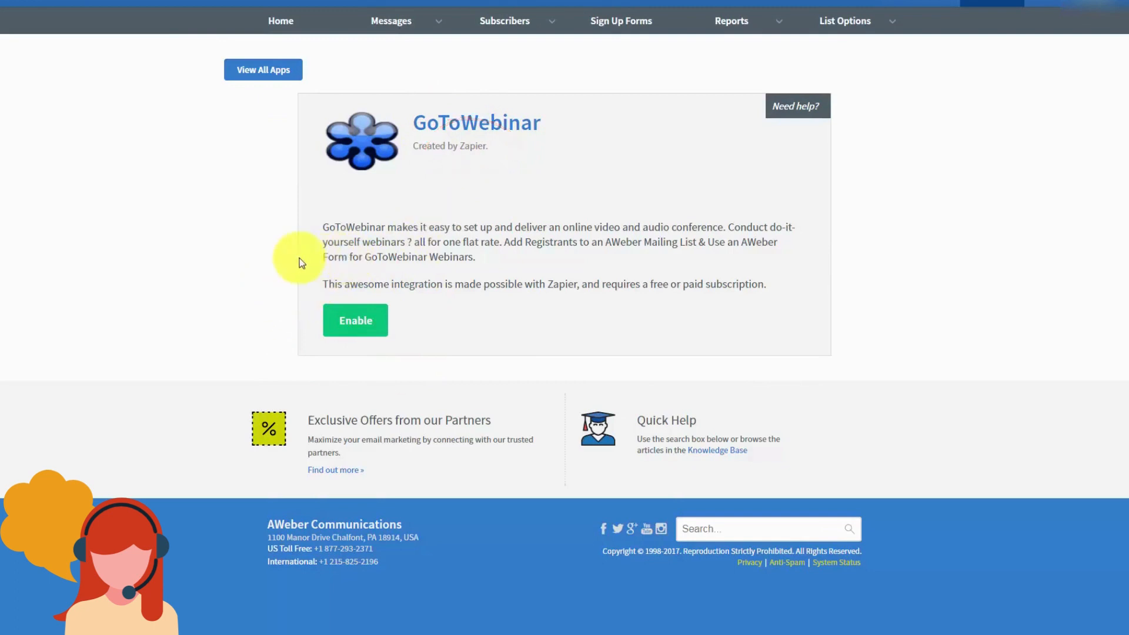
Step: Enable GoToWebinar via Zapier and open the 'Add GoToWebinar Registrants to an Aweber Mailing List' template
{"action": "left_click", "coordinate": [364, 327]}
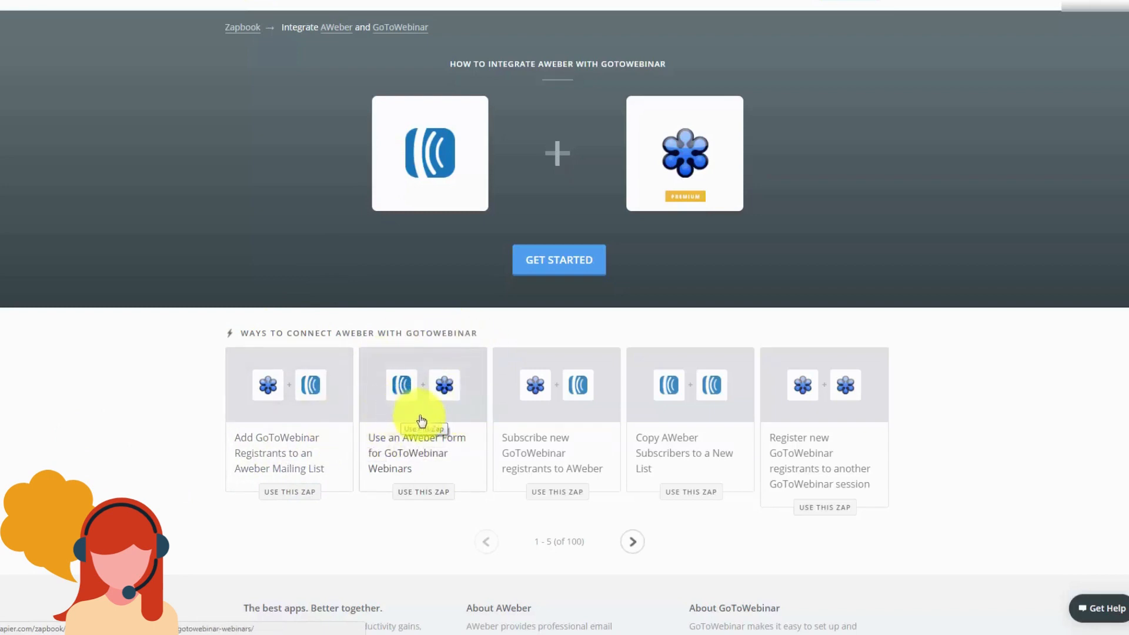
{"action": "left_click", "coordinate": [229, 414]}
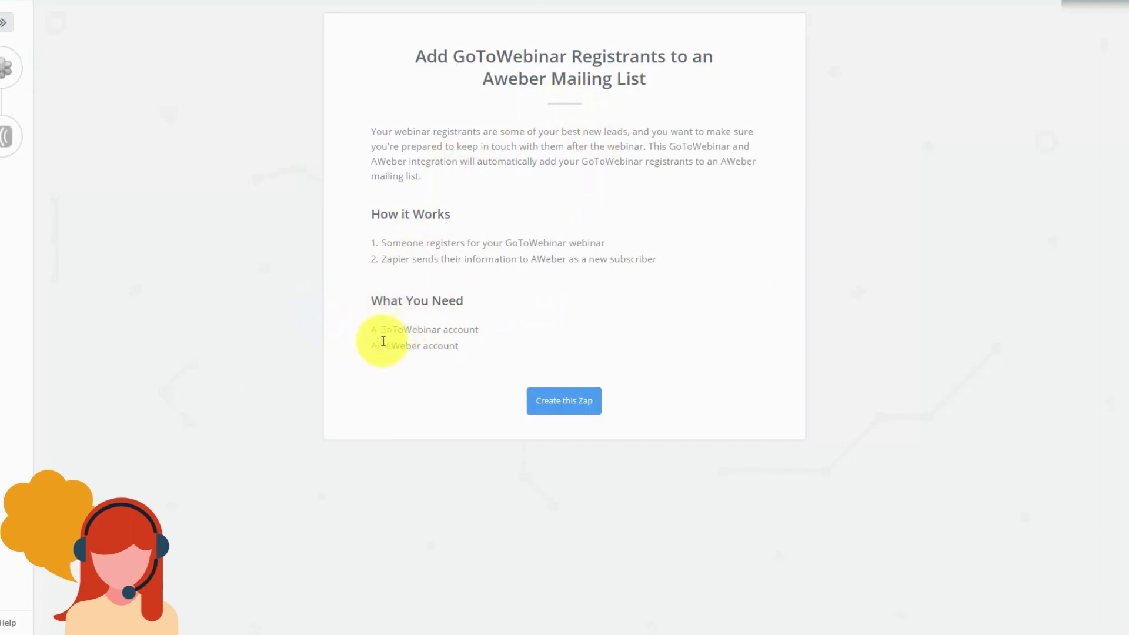
Step: Create the zap with a New Registrant trigger on Sample Webinar, testing the account and fetching a sample registrant
{"action": "left_click", "coordinate": [554, 405]}
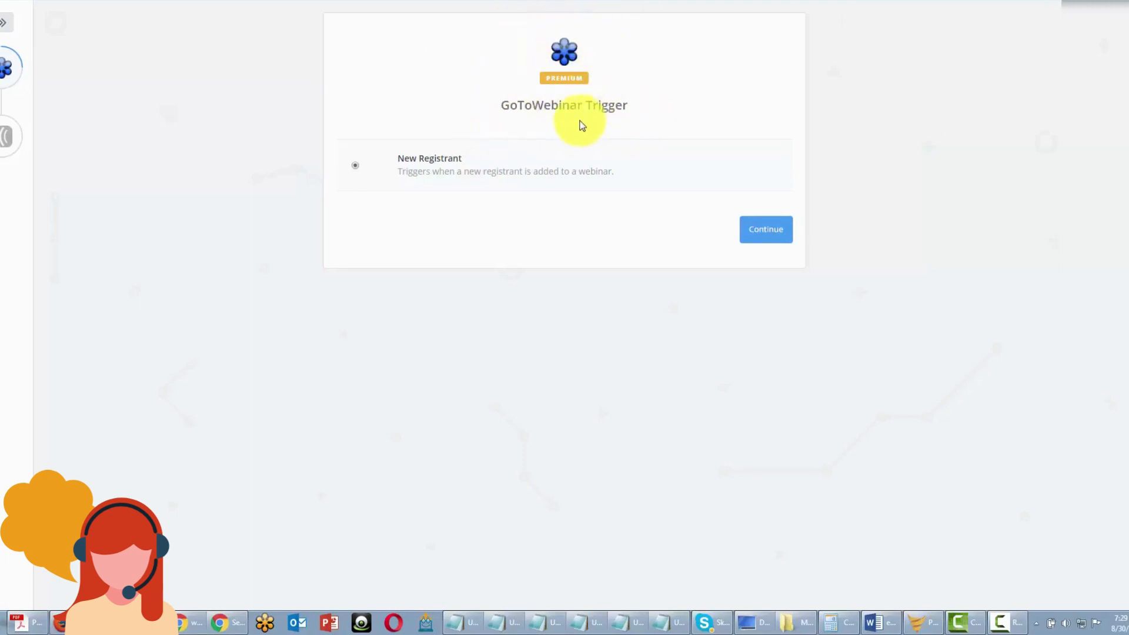
{"action": "left_click", "coordinate": [758, 241]}
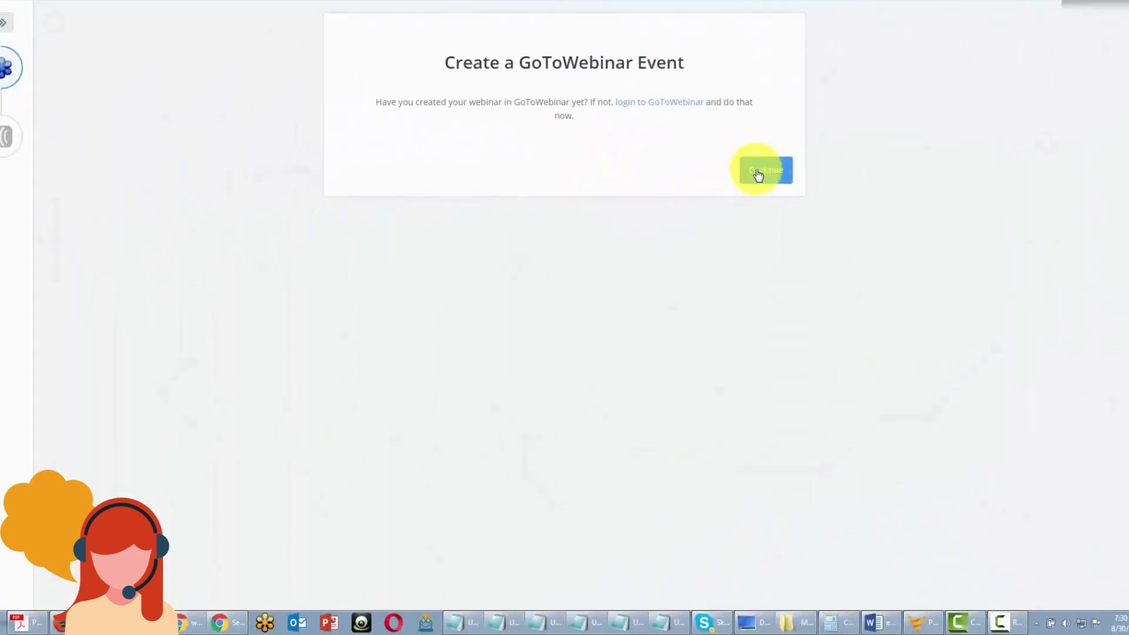
{"action": "left_click", "coordinate": [757, 172]}
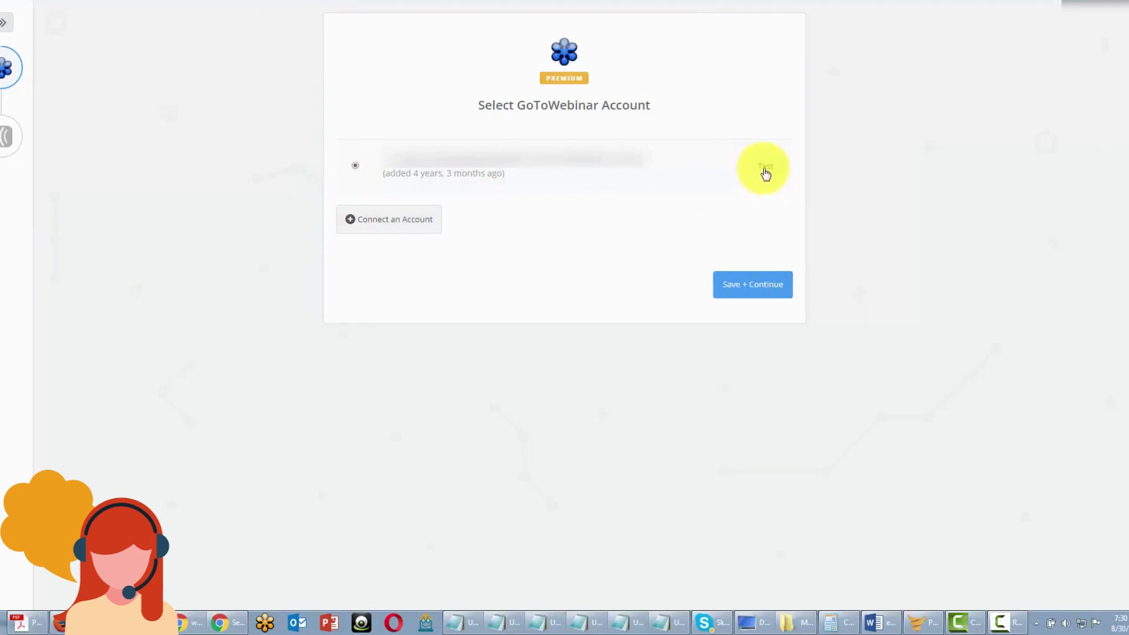
{"action": "left_click", "coordinate": [765, 172]}
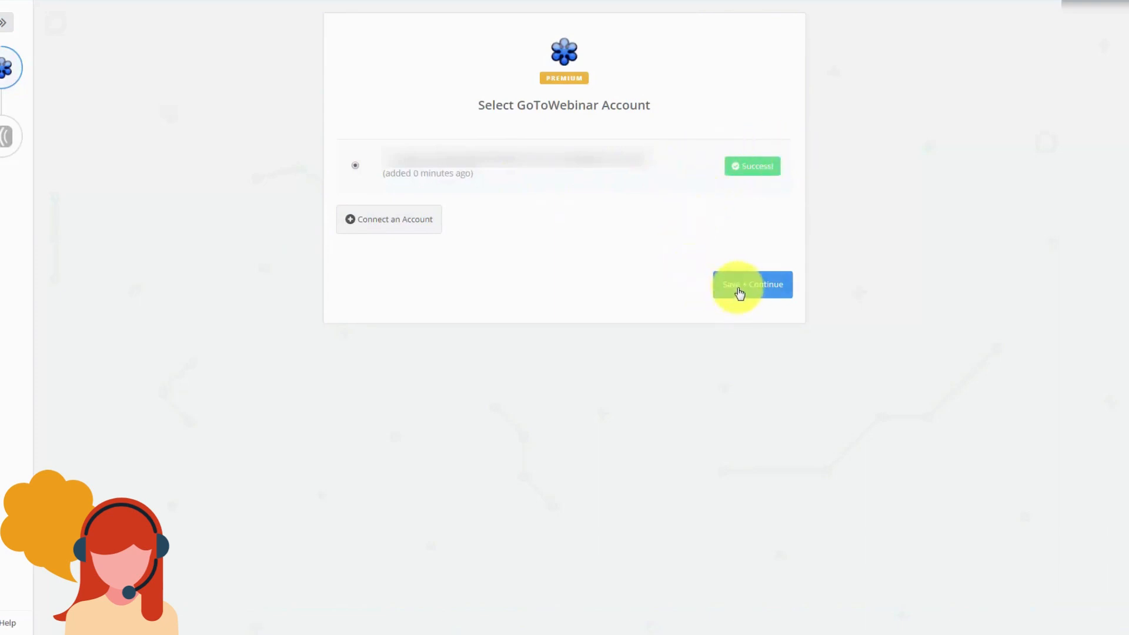
{"action": "left_click", "coordinate": [738, 291]}
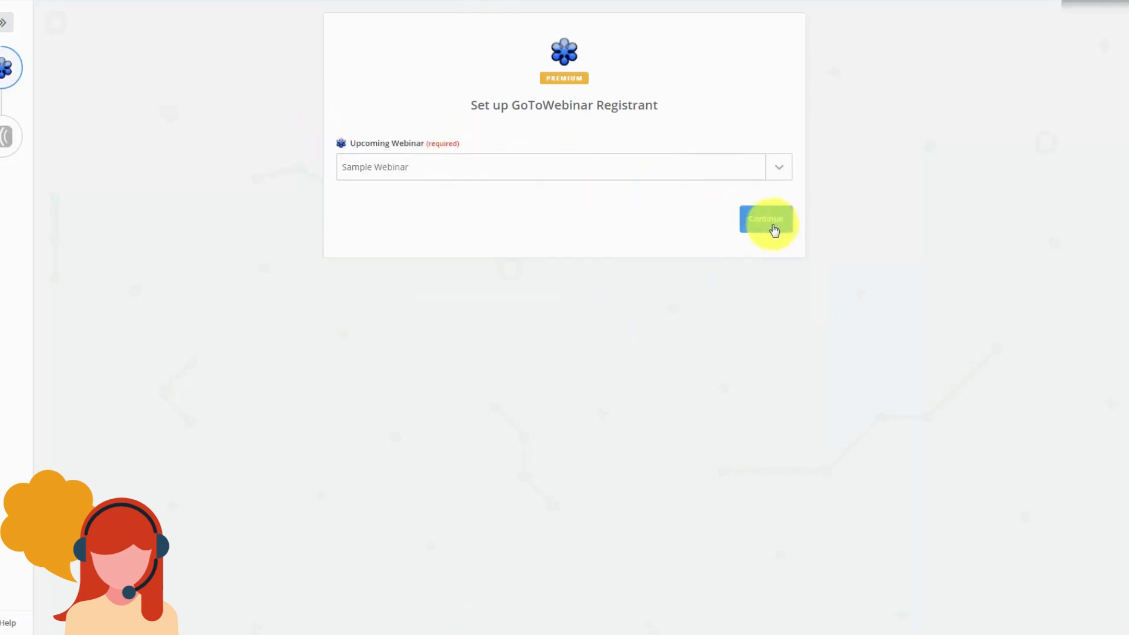
{"action": "left_click", "coordinate": [773, 228]}
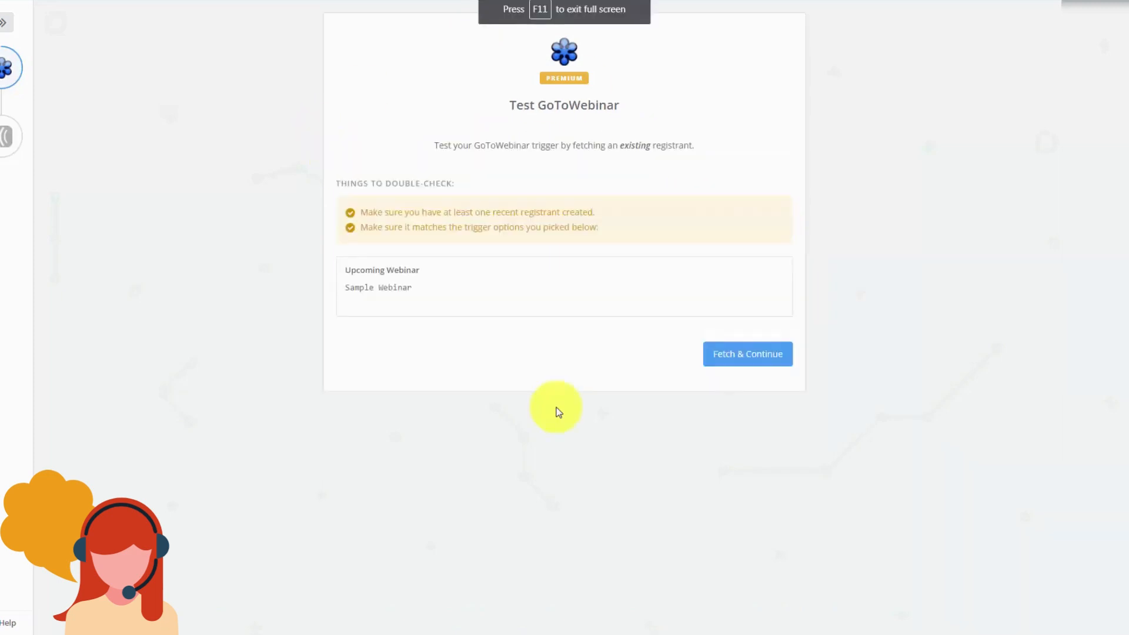
{"action": "left_click", "coordinate": [723, 356]}
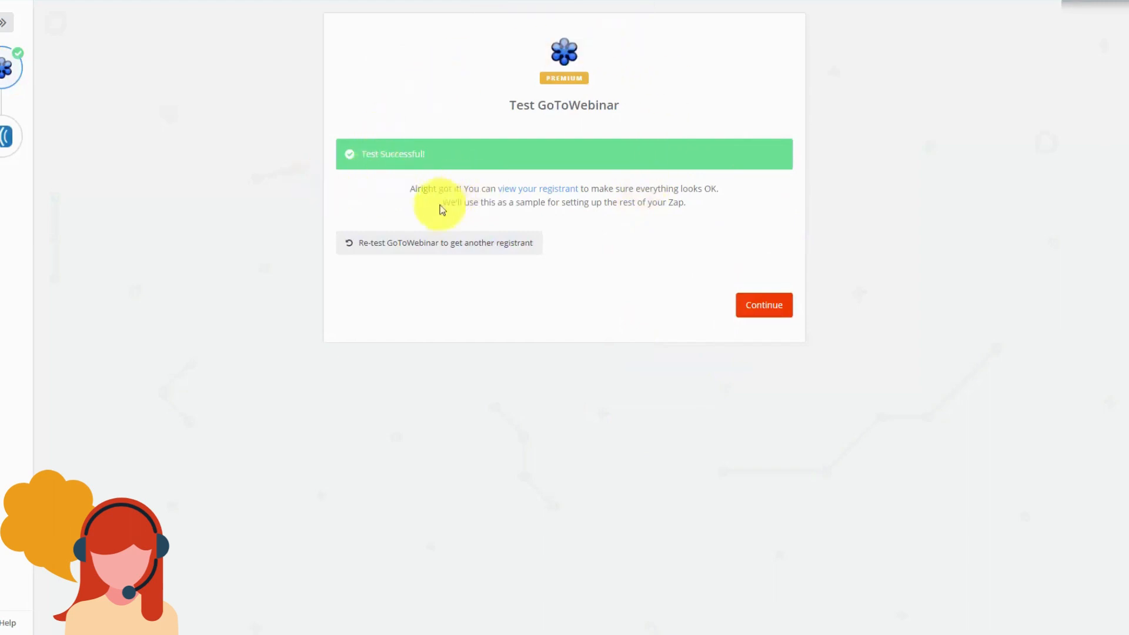
Step: Add a Create Subscriber action for Manage Your List with Aweber, mapping Email and FirstName
{"action": "left_click", "coordinate": [750, 312]}
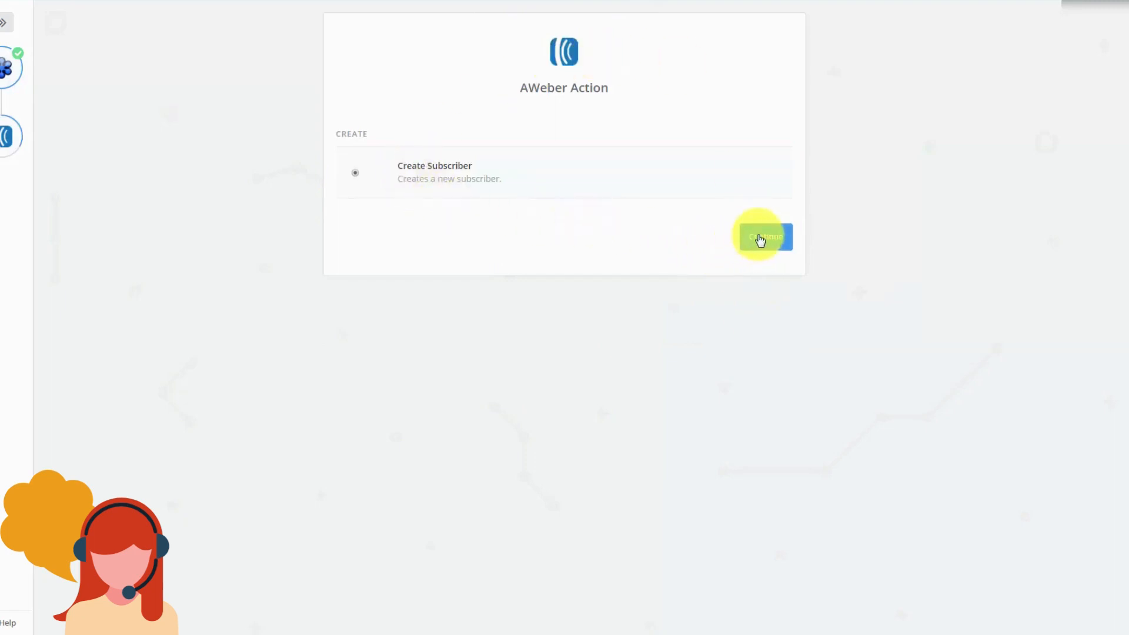
{"action": "left_click", "coordinate": [760, 238]}
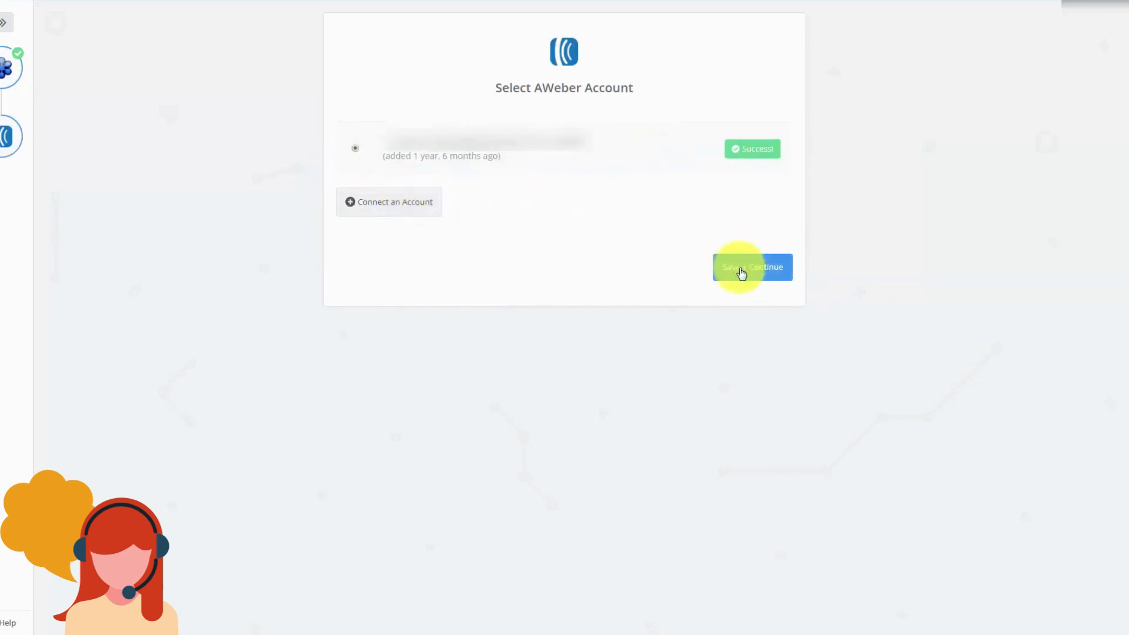
{"action": "left_click", "coordinate": [740, 268]}
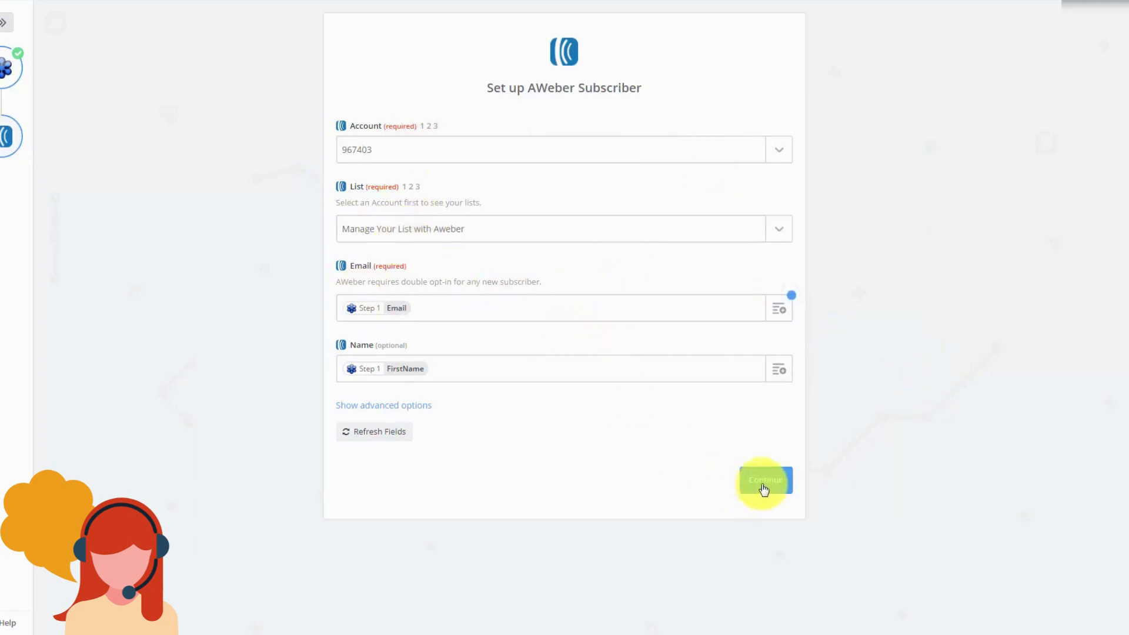
{"action": "left_click", "coordinate": [763, 488]}
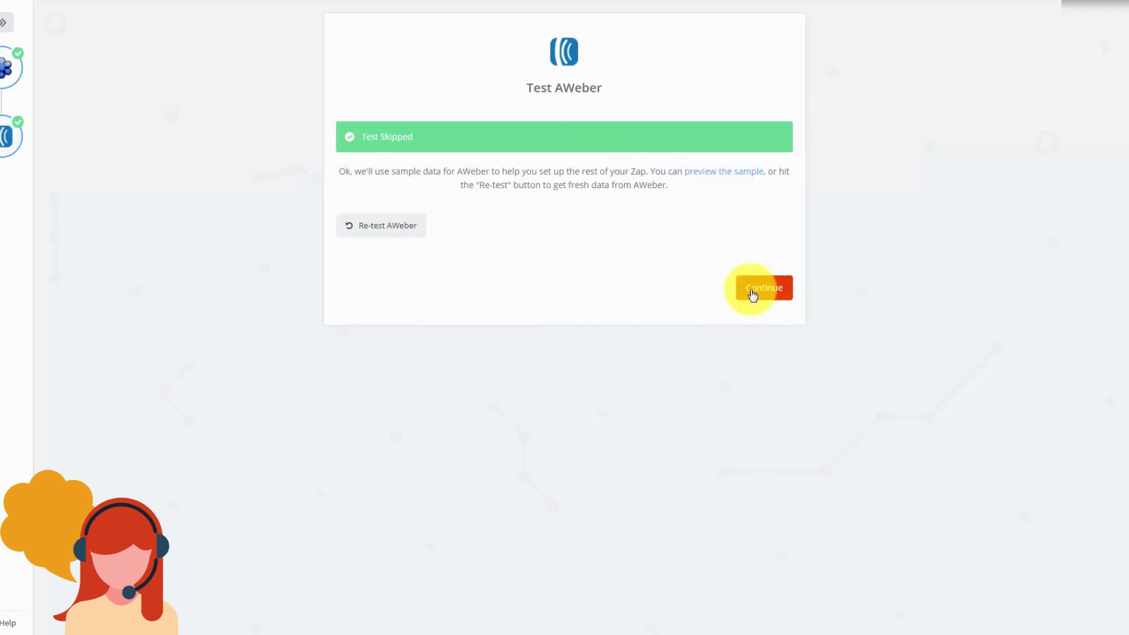
{"action": "left_click", "coordinate": [753, 291]}
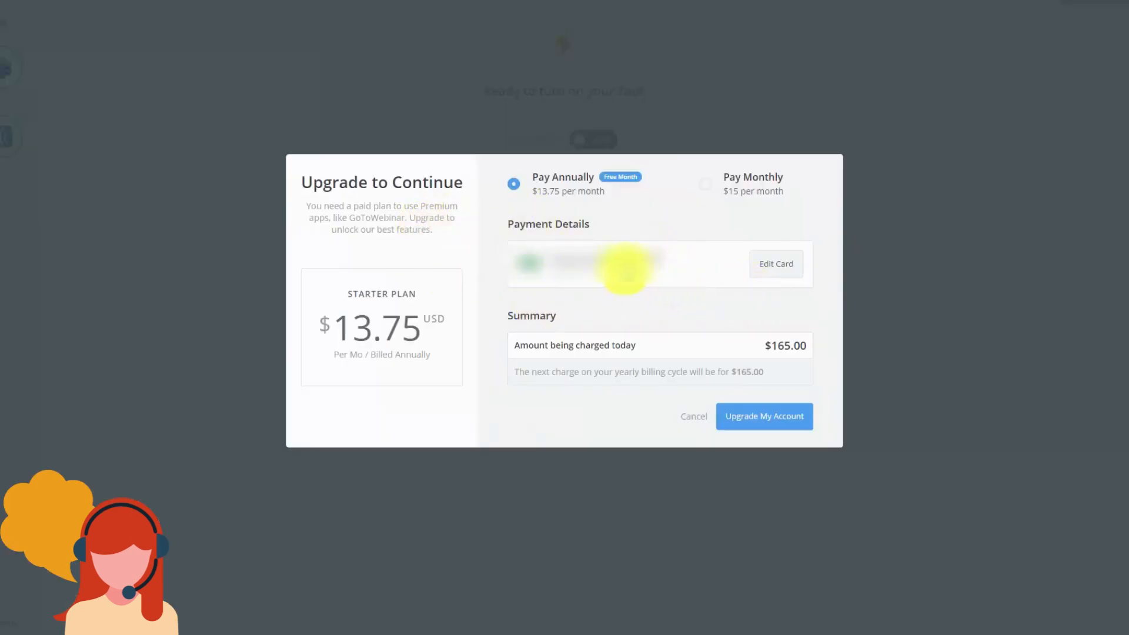
Step: Choose Pay Monthly billing at $15 for the required Zapier plan upgrade
{"action": "left_click", "coordinate": [708, 191]}
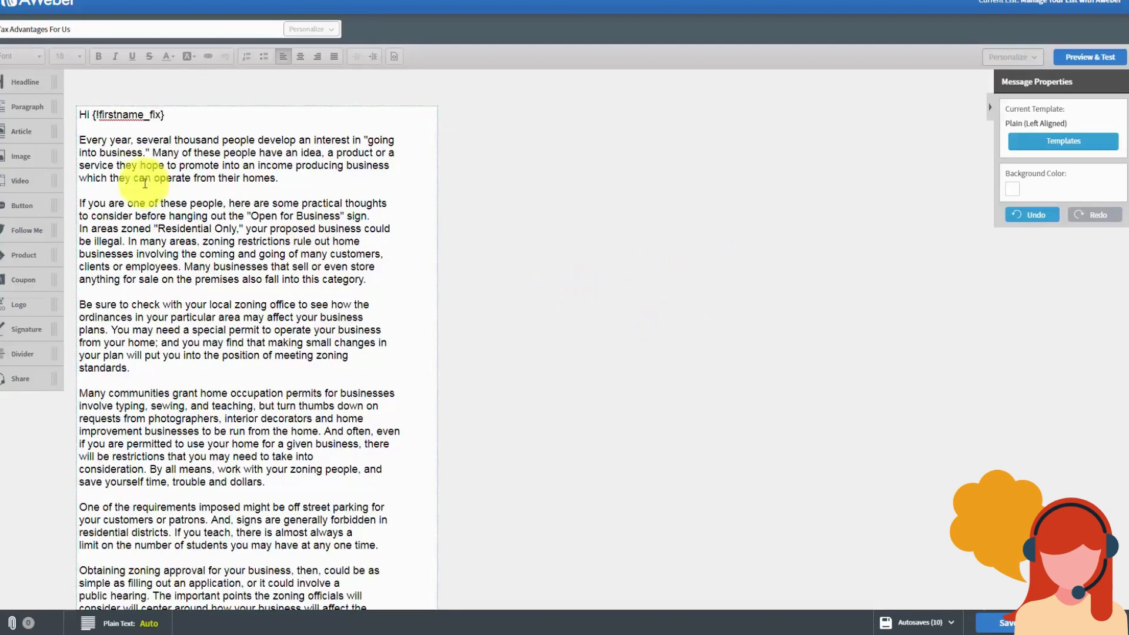
{"action": "left_click", "coordinate": [81, 140]}
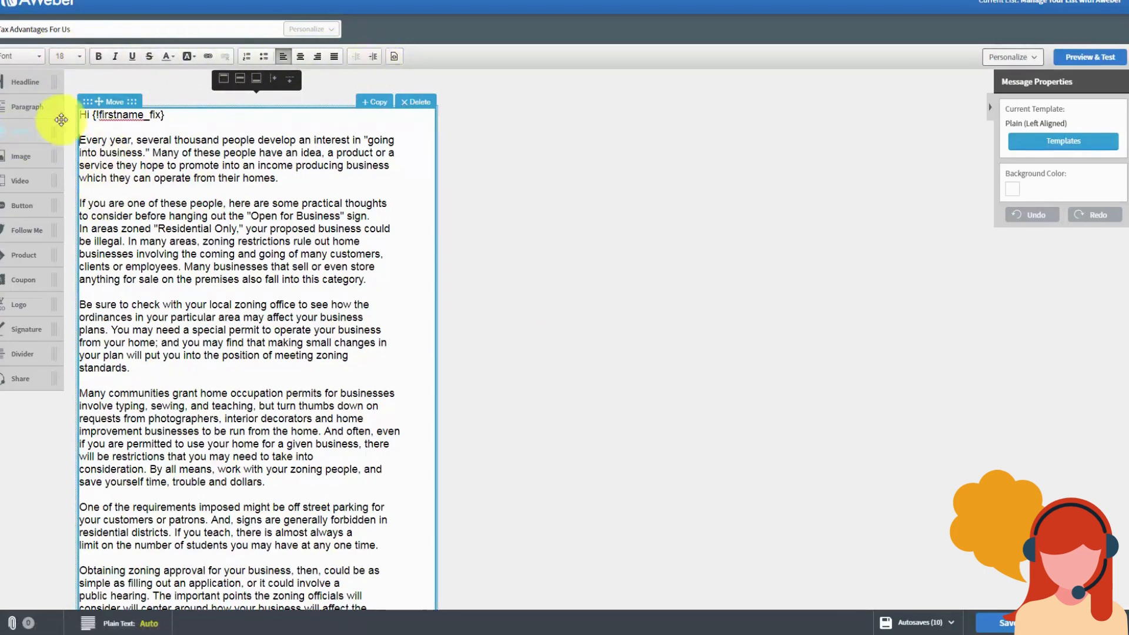
{"action": "left_click_drag", "start_coordinate": [155, 153], "coordinate": [262, 153]}
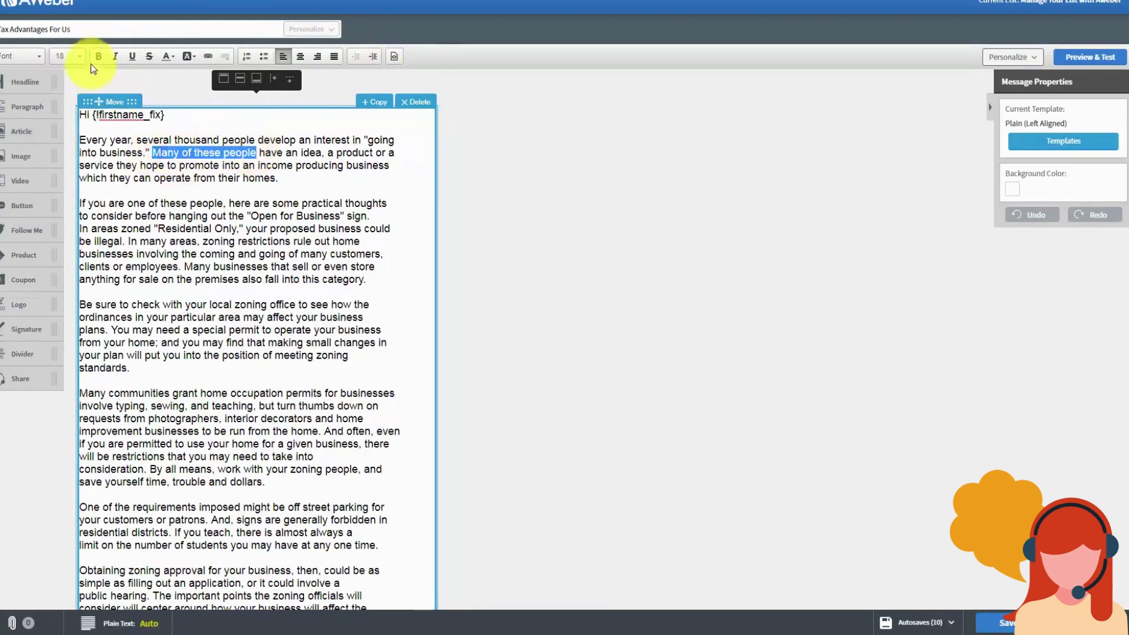
{"action": "left_click", "coordinate": [98, 56]}
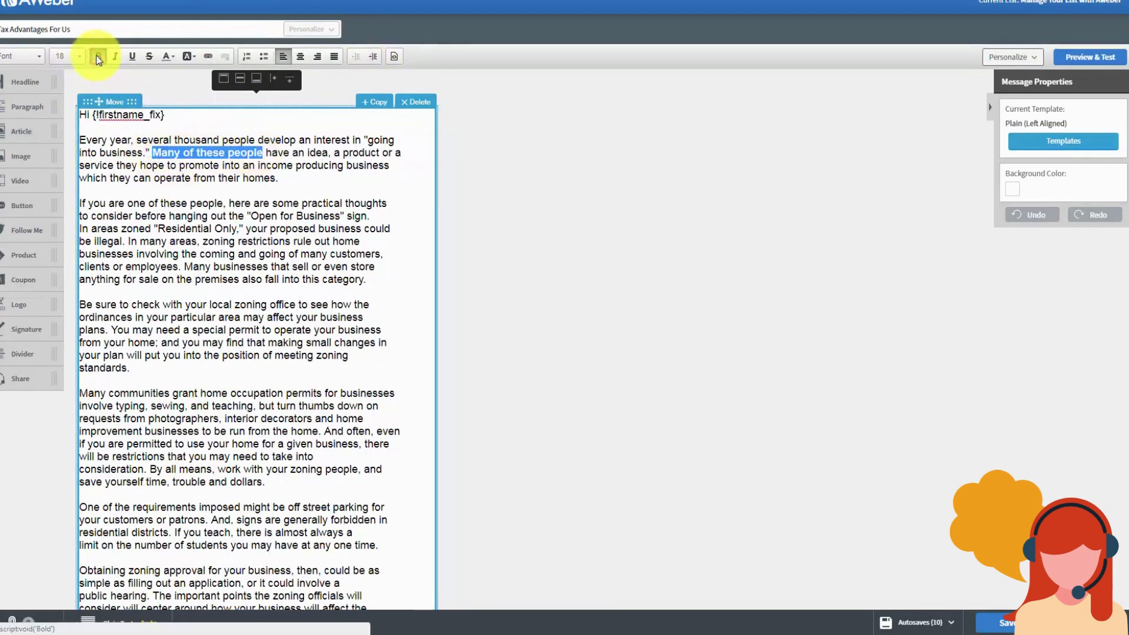
{"action": "left_click", "coordinate": [98, 57]}
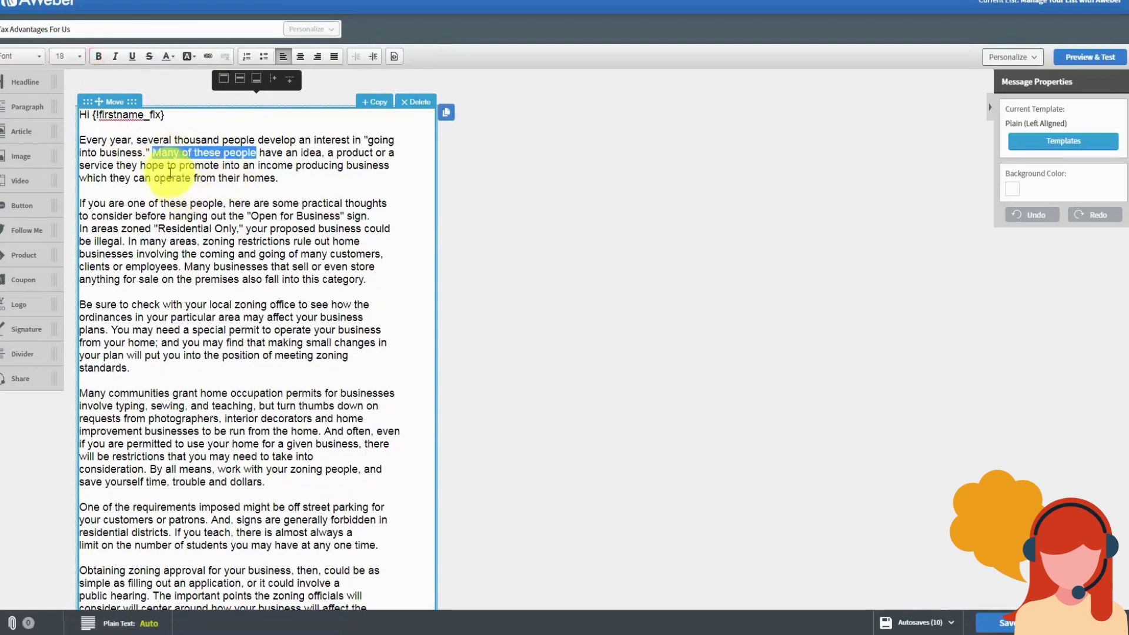
{"action": "left_click", "coordinate": [115, 57]}
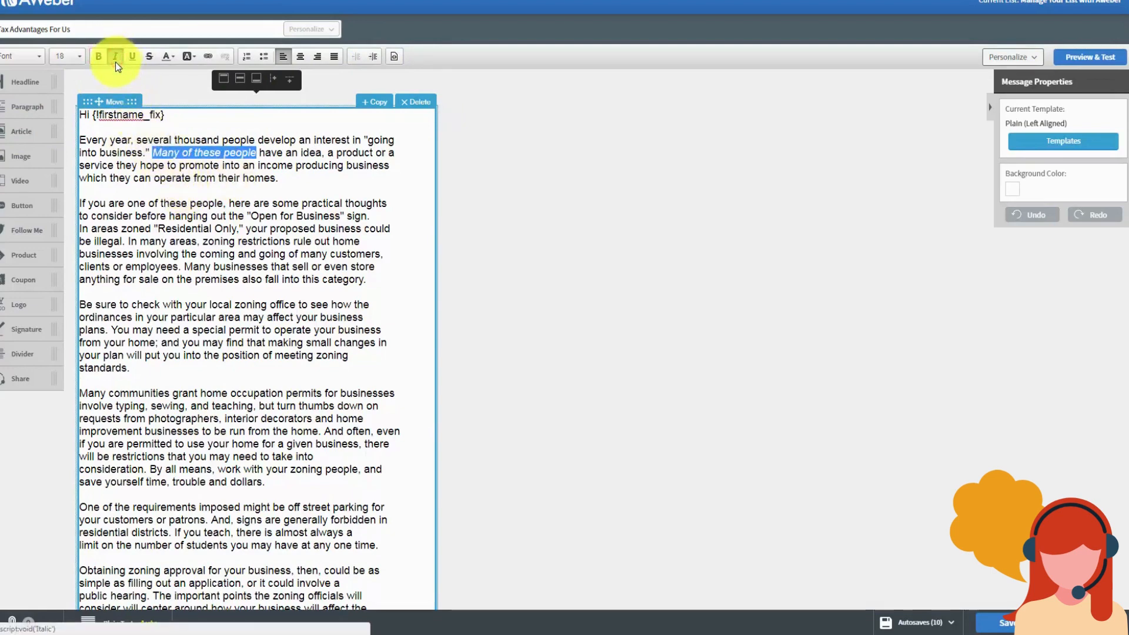
{"action": "left_click", "coordinate": [115, 56]}
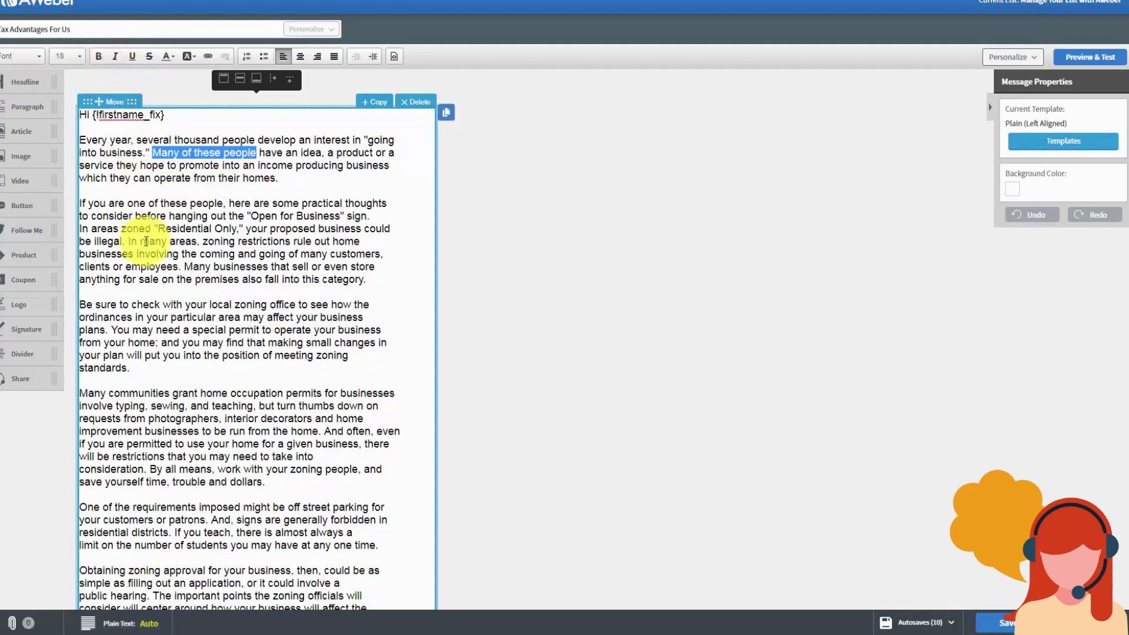
{"action": "left_click", "coordinate": [130, 56]}
{"action": "left_click", "coordinate": [130, 55]}
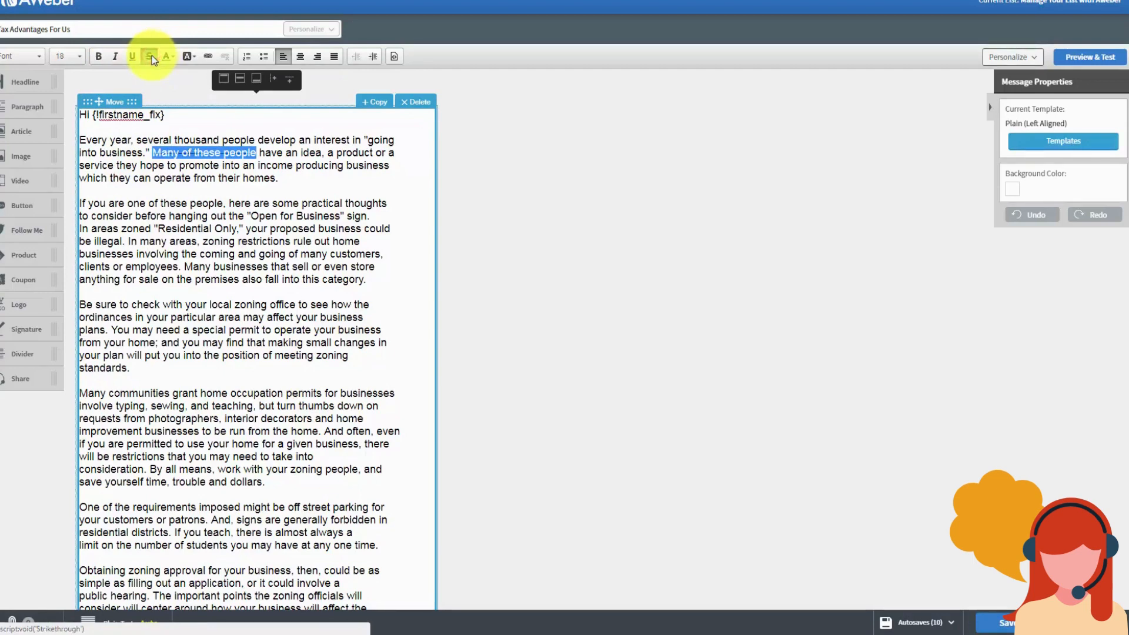
{"action": "left_click", "coordinate": [151, 55]}
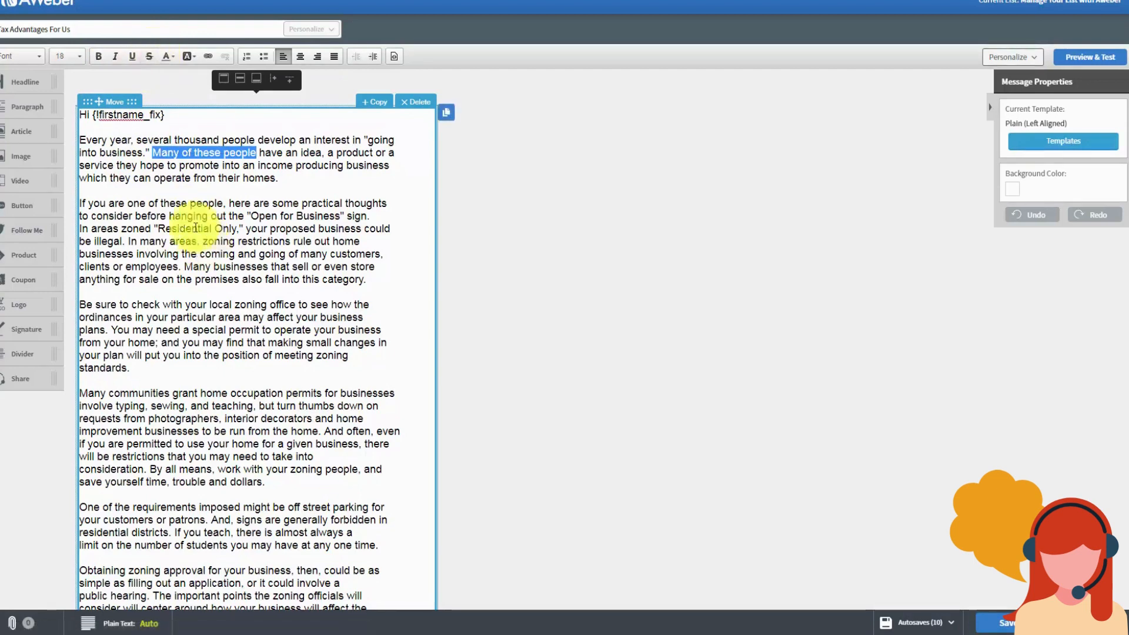
{"action": "left_click", "coordinate": [171, 58]}
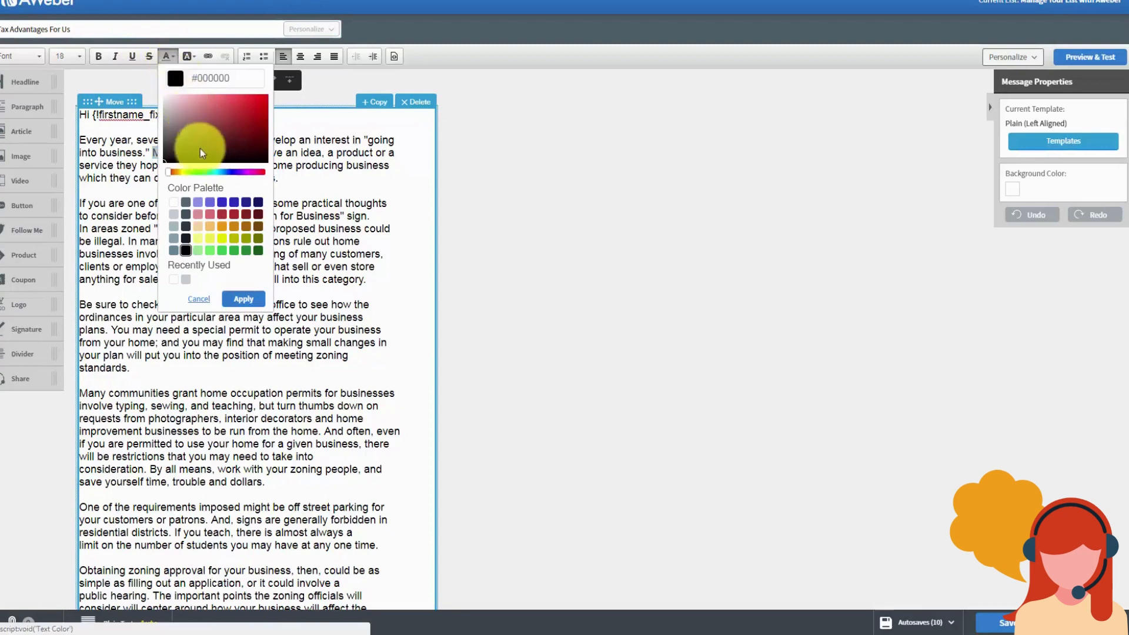
Step: Turn 'Many of these people' red, then back to black, and add a comma after 'Residential Only'
{"action": "left_click", "coordinate": [223, 215]}
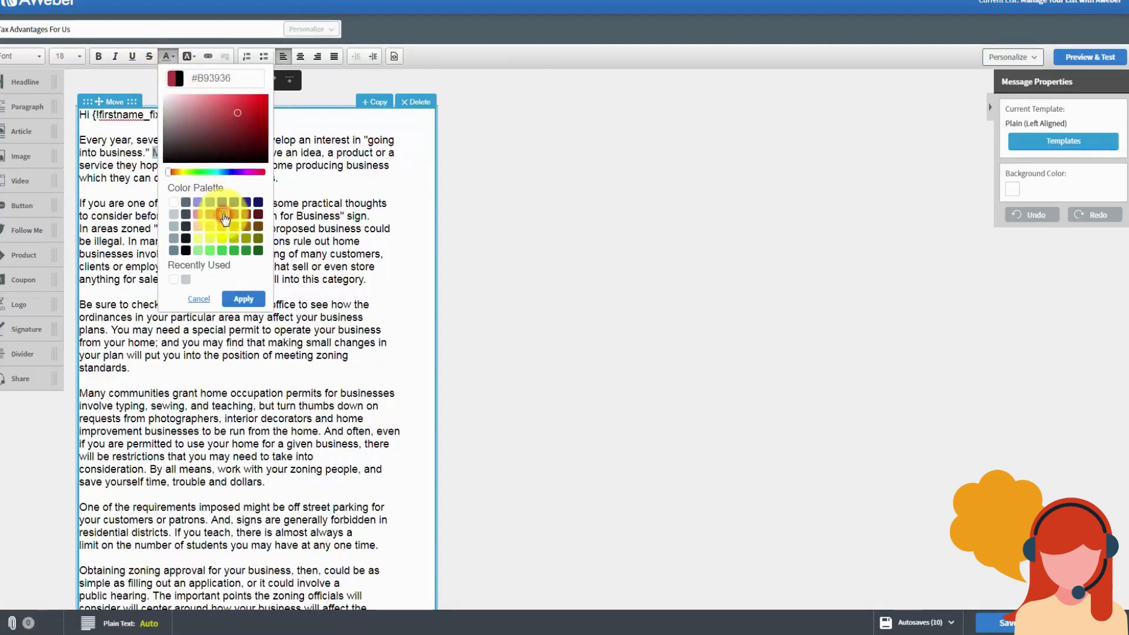
{"action": "left_click", "coordinate": [236, 300]}
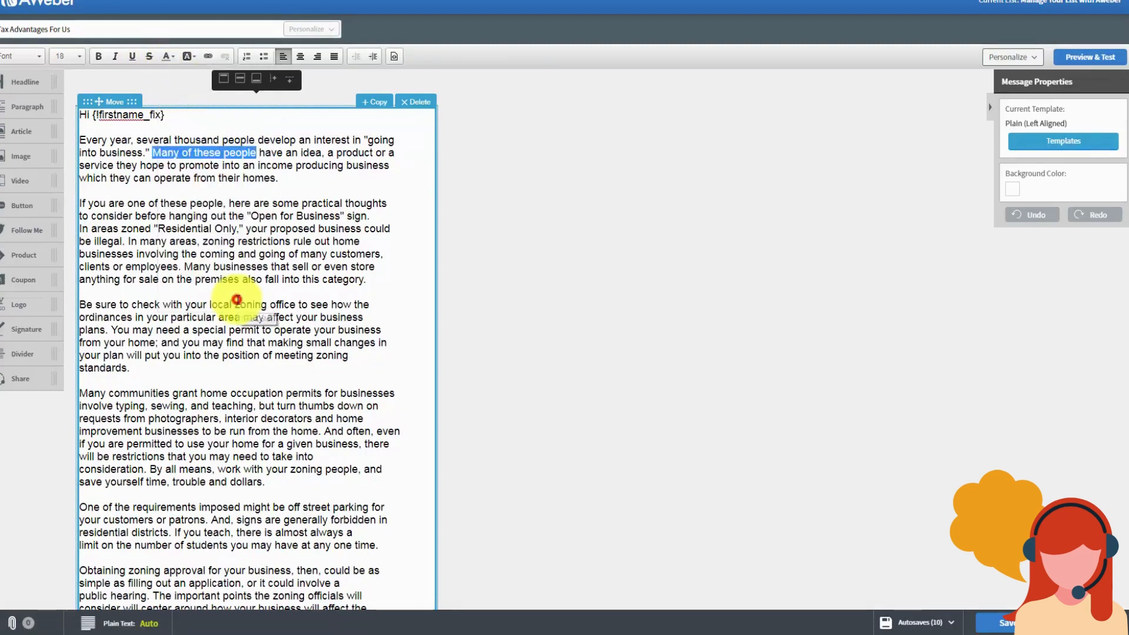
{"action": "left_click", "coordinate": [258, 228]}
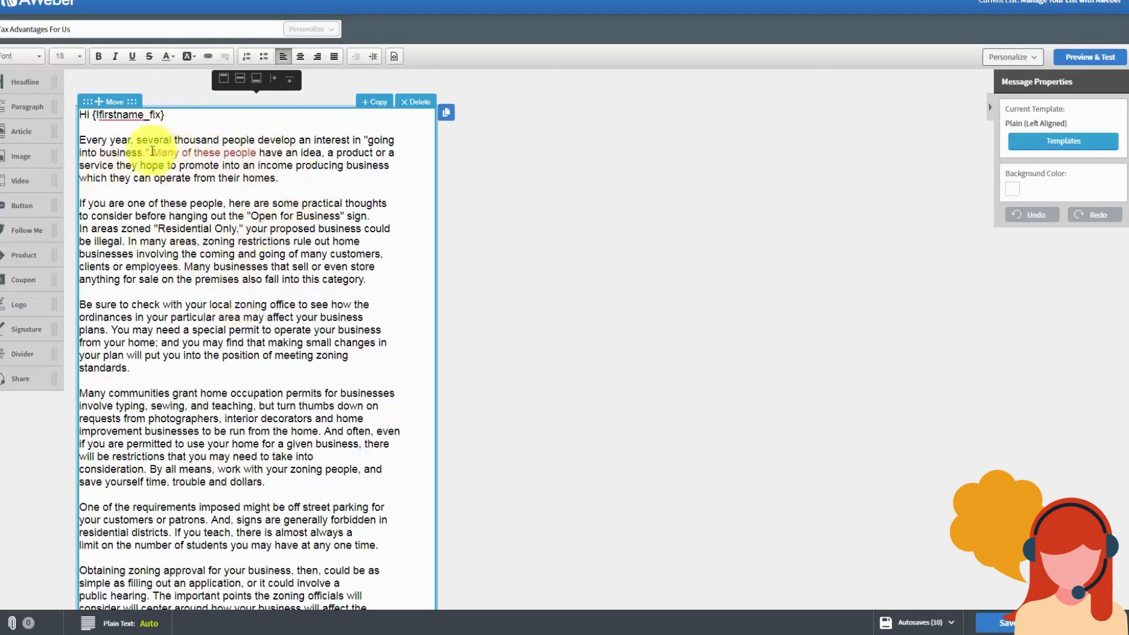
{"action": "left_click_drag", "start_coordinate": [151, 152], "coordinate": [256, 153]}
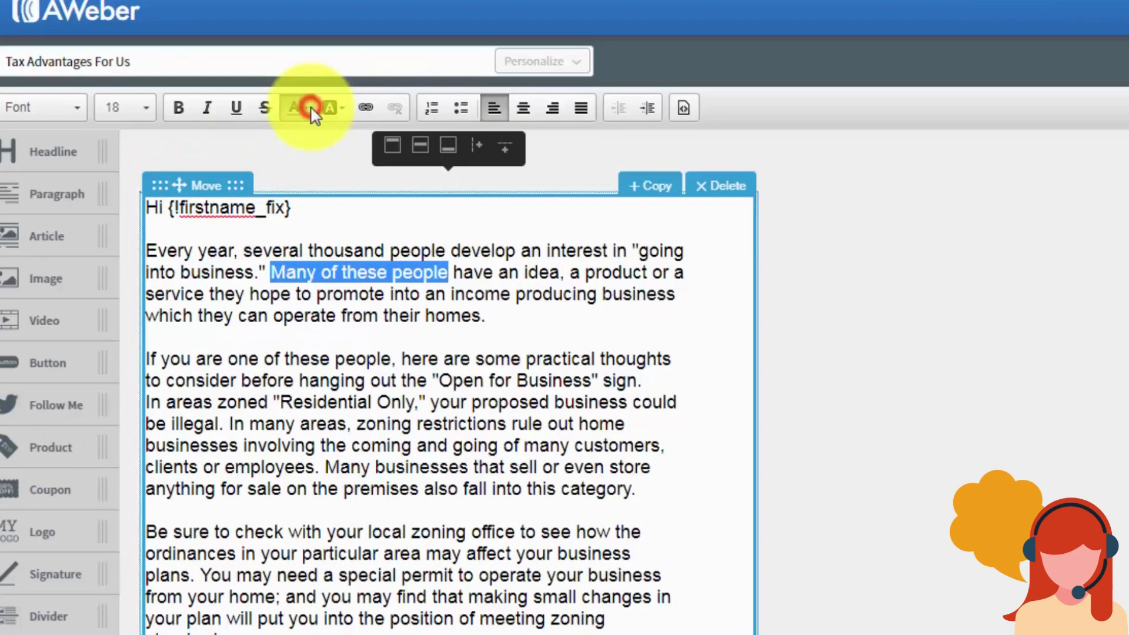
{"action": "left_click", "coordinate": [313, 109]}
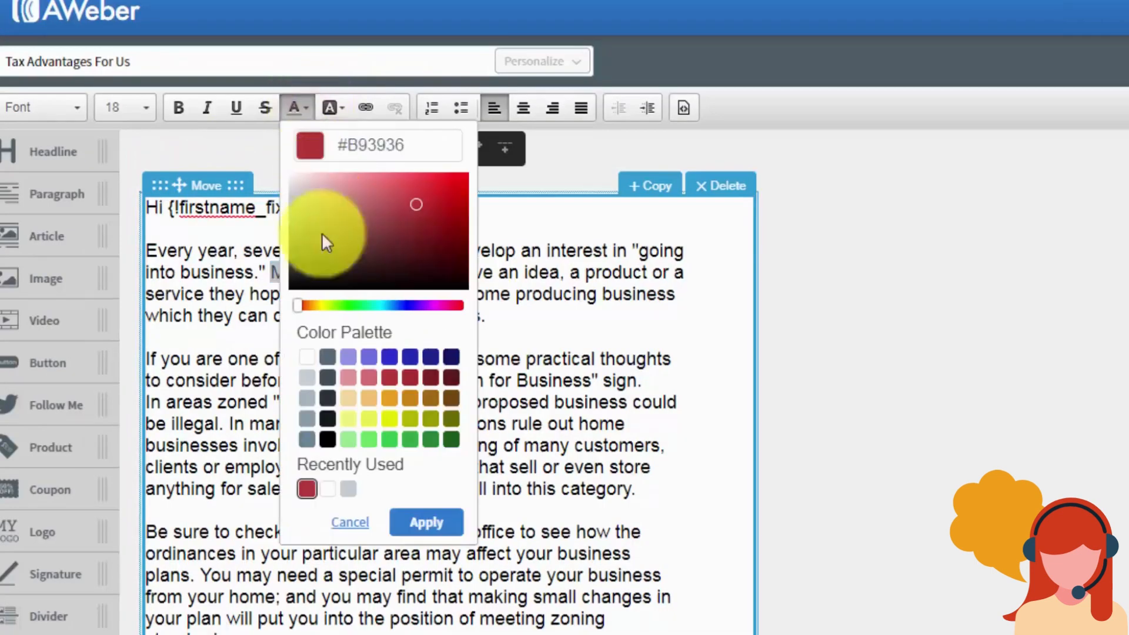
{"action": "left_click", "coordinate": [328, 439]}
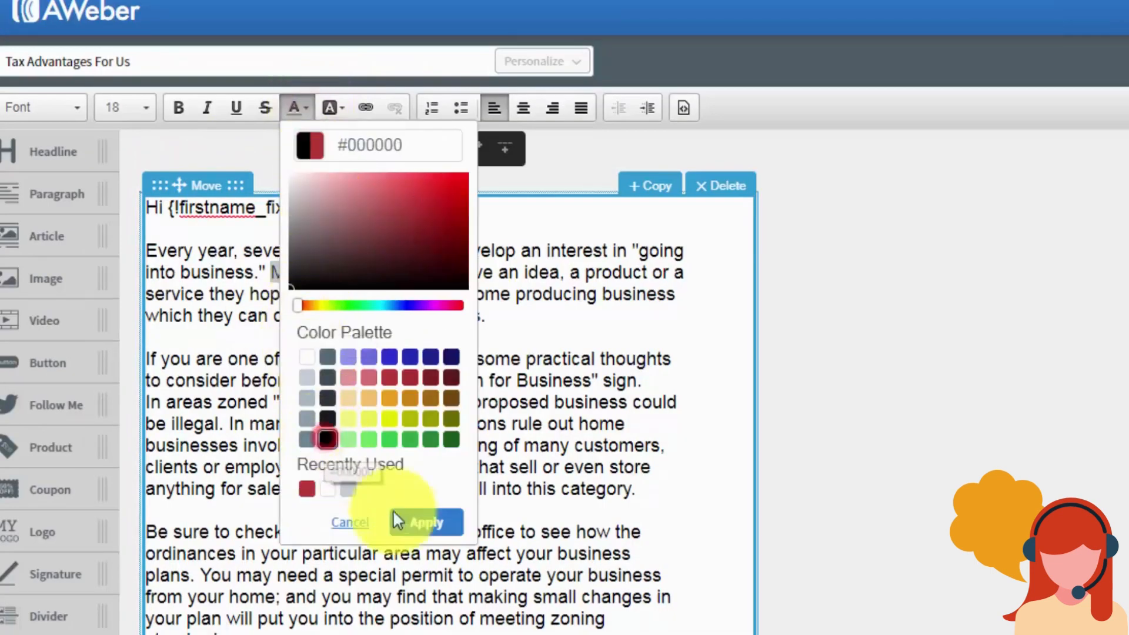
{"action": "left_click", "coordinate": [422, 521]}
{"action": "left_click", "coordinate": [417, 401]}
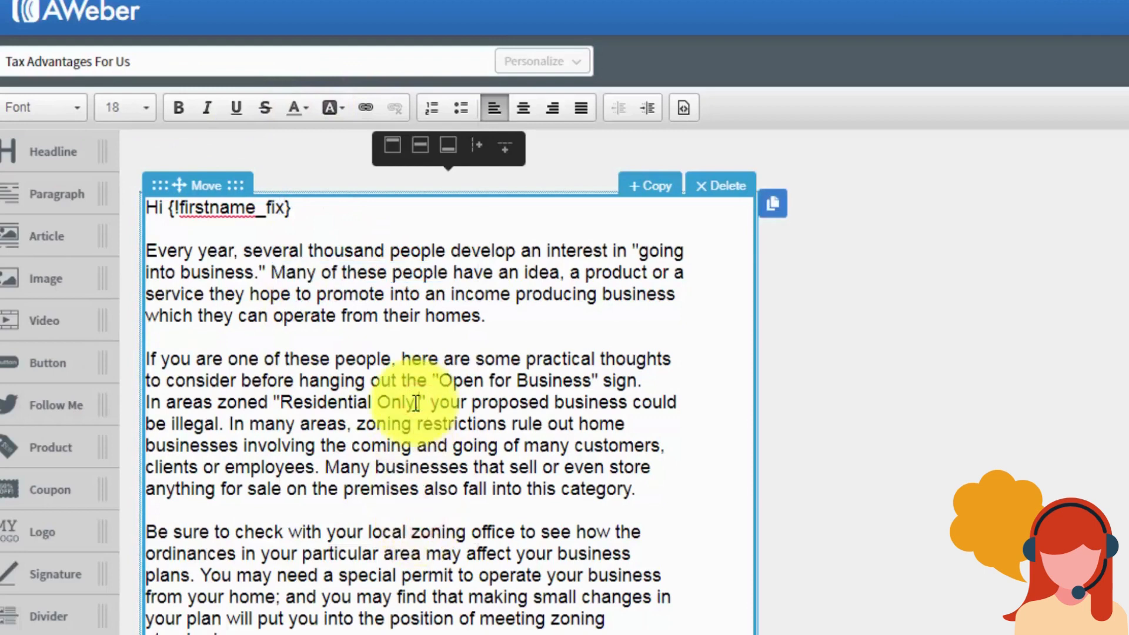
{"action": "type", "text": ","}
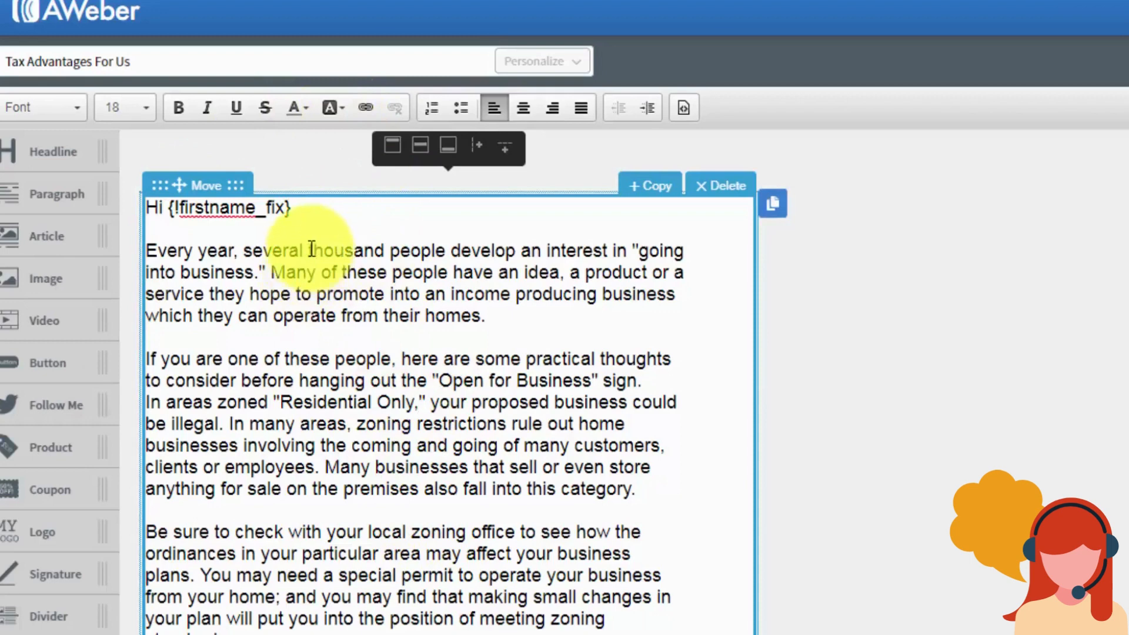
Step: Highlight 'thousand people develop' in light yellow, then reset its background to white
{"action": "left_click_drag", "start_coordinate": [308, 250], "coordinate": [510, 247]}
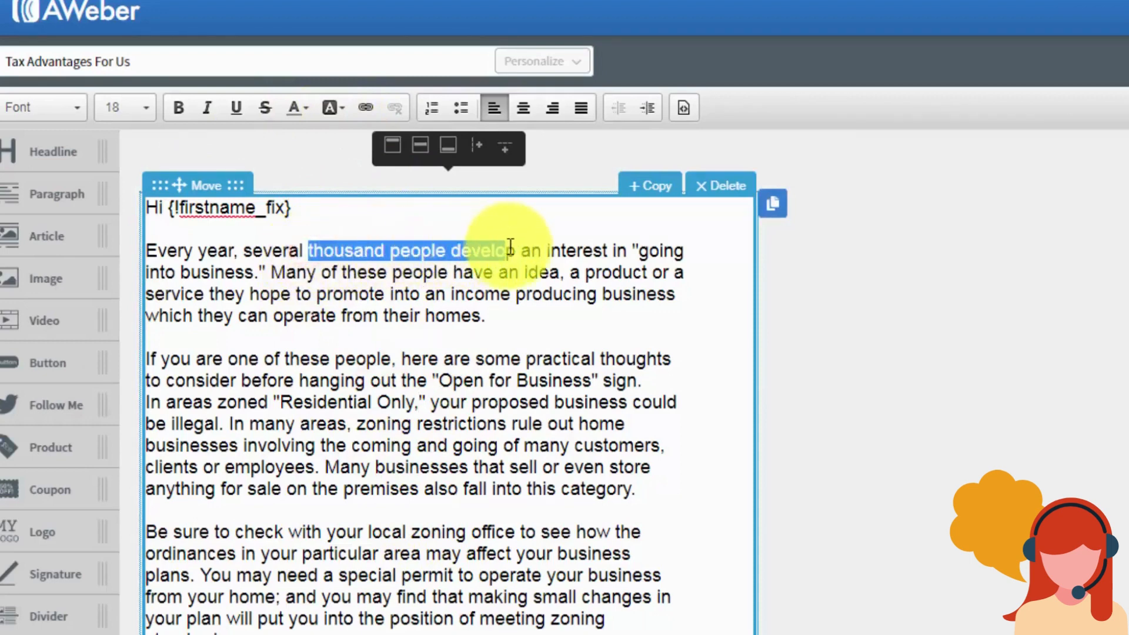
{"action": "left_click", "coordinate": [343, 110]}
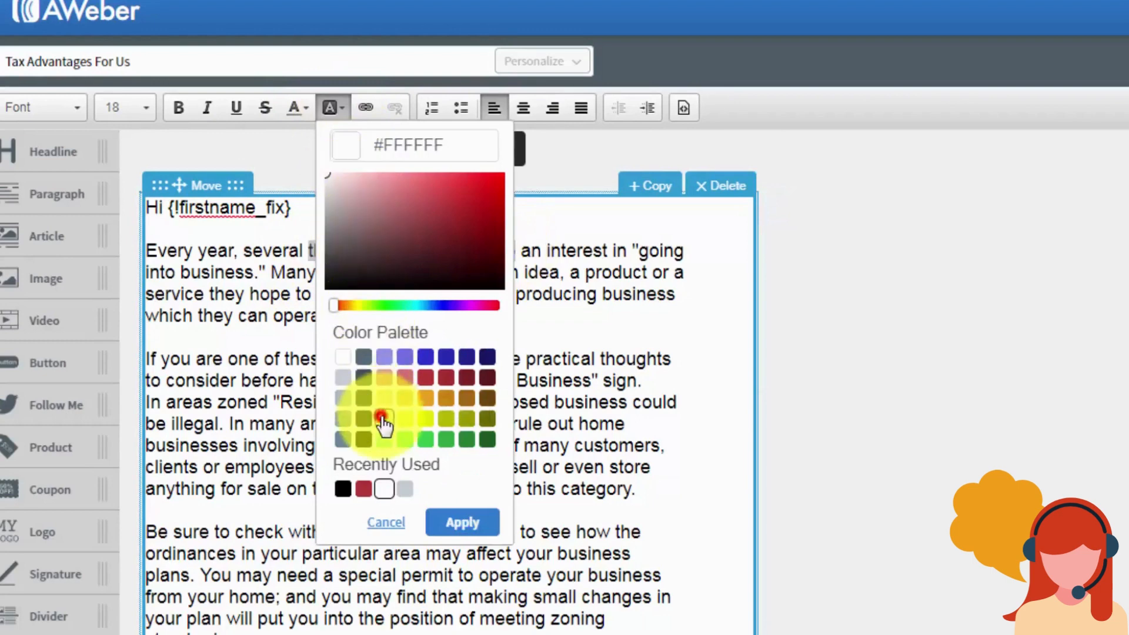
{"action": "left_click", "coordinate": [382, 417]}
{"action": "left_click", "coordinate": [458, 522]}
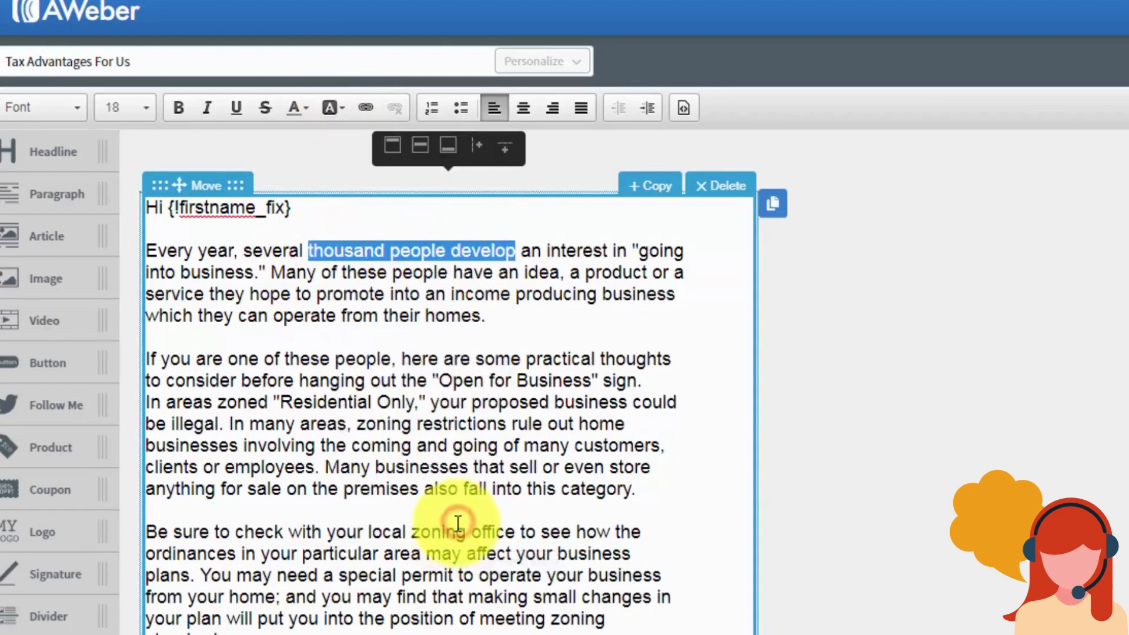
{"action": "left_click", "coordinate": [478, 402]}
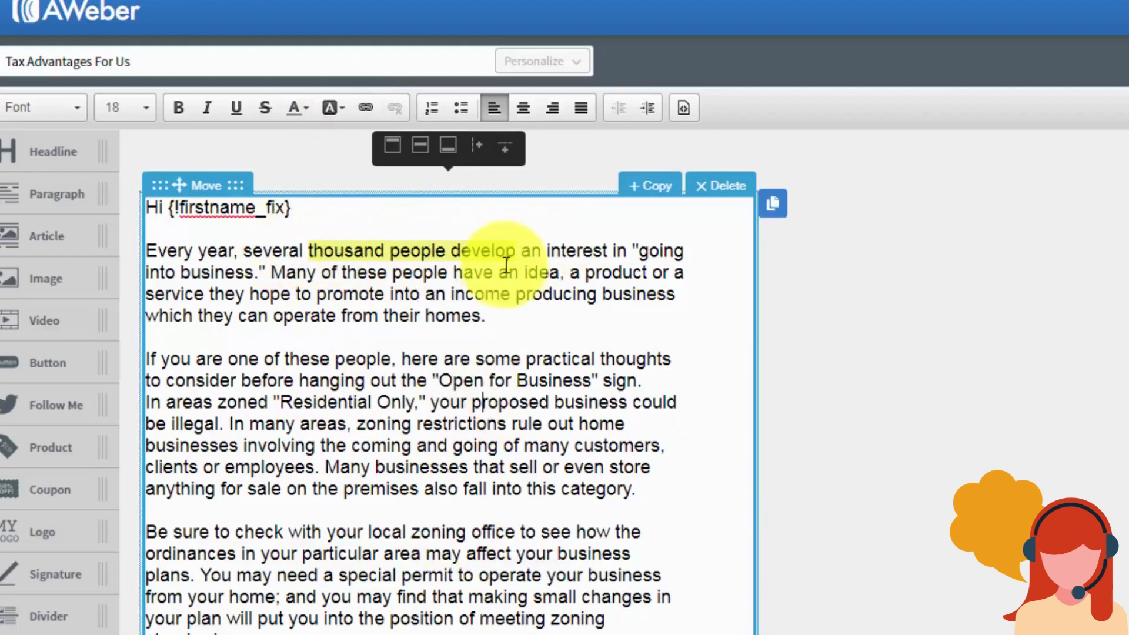
{"action": "left_click_drag", "start_coordinate": [520, 251], "coordinate": [308, 251]}
{"action": "left_click", "coordinate": [343, 107]}
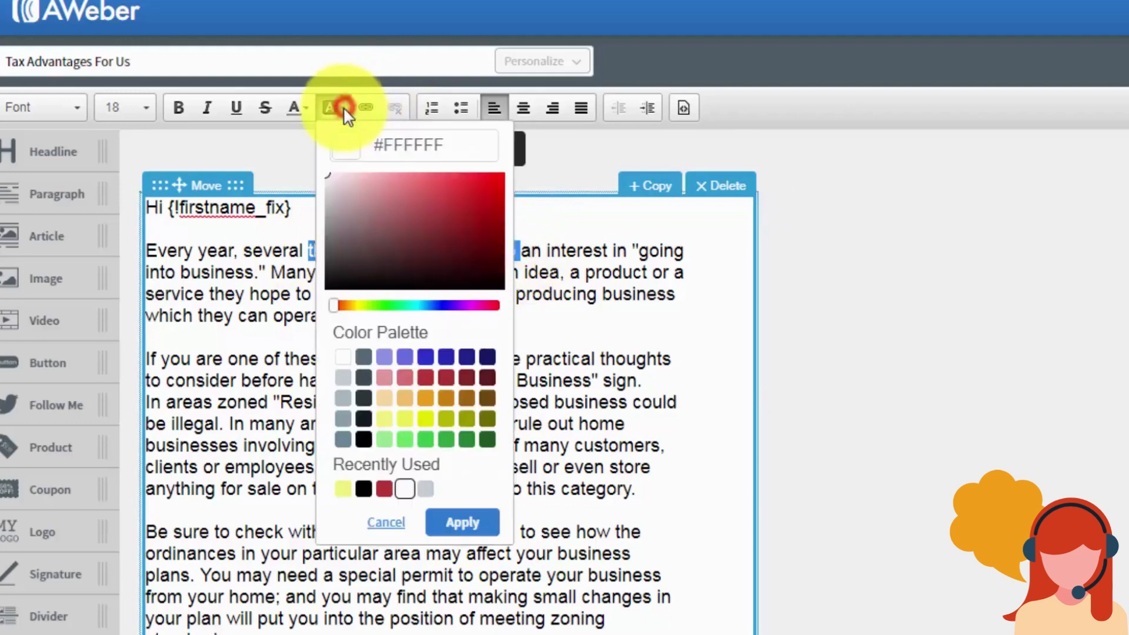
{"action": "left_click", "coordinate": [337, 357]}
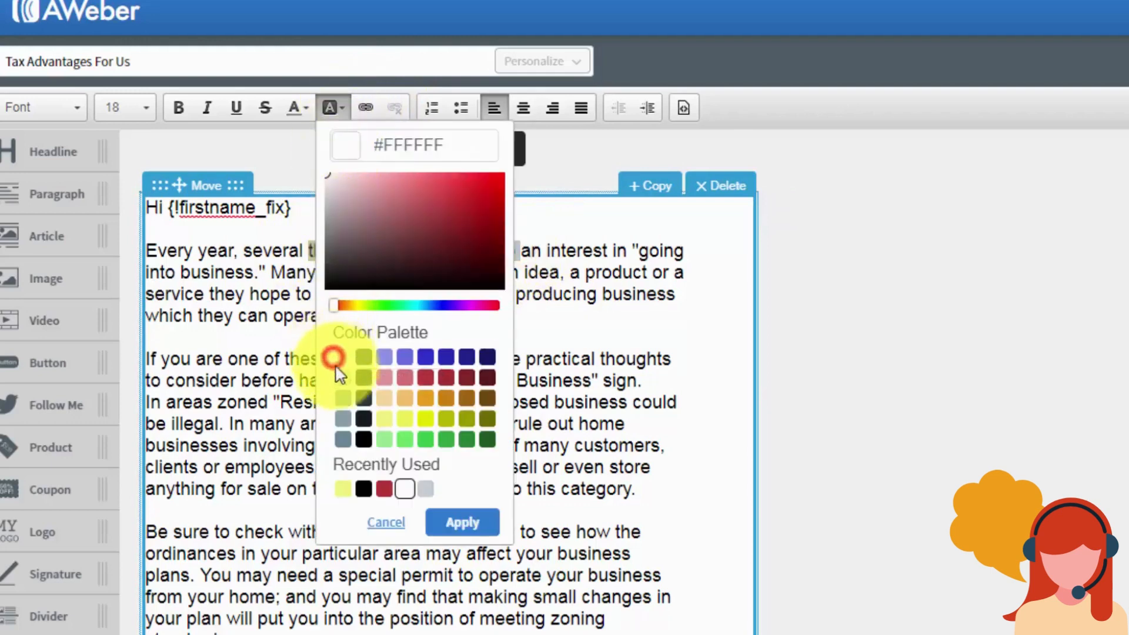
{"action": "left_click", "coordinate": [462, 523]}
{"action": "left_click", "coordinate": [471, 432]}
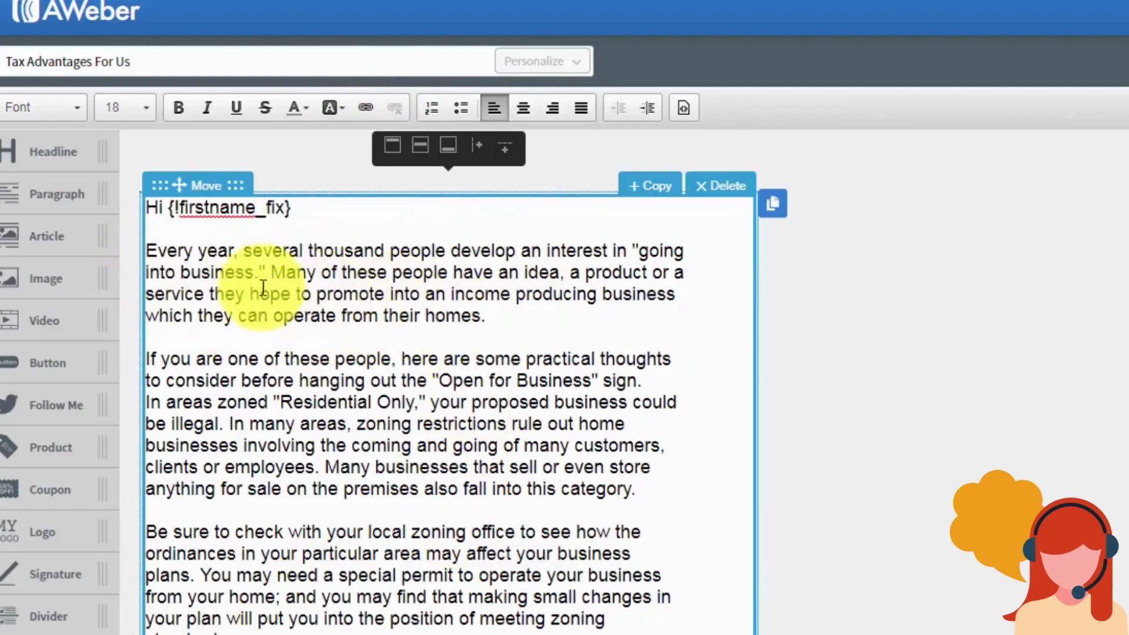
Step: Remove the numbering, delete the garbled opening paragraphs, and add a blank line after the greeting
{"action": "left_click_drag", "start_coordinate": [149, 251], "coordinate": [468, 320]}
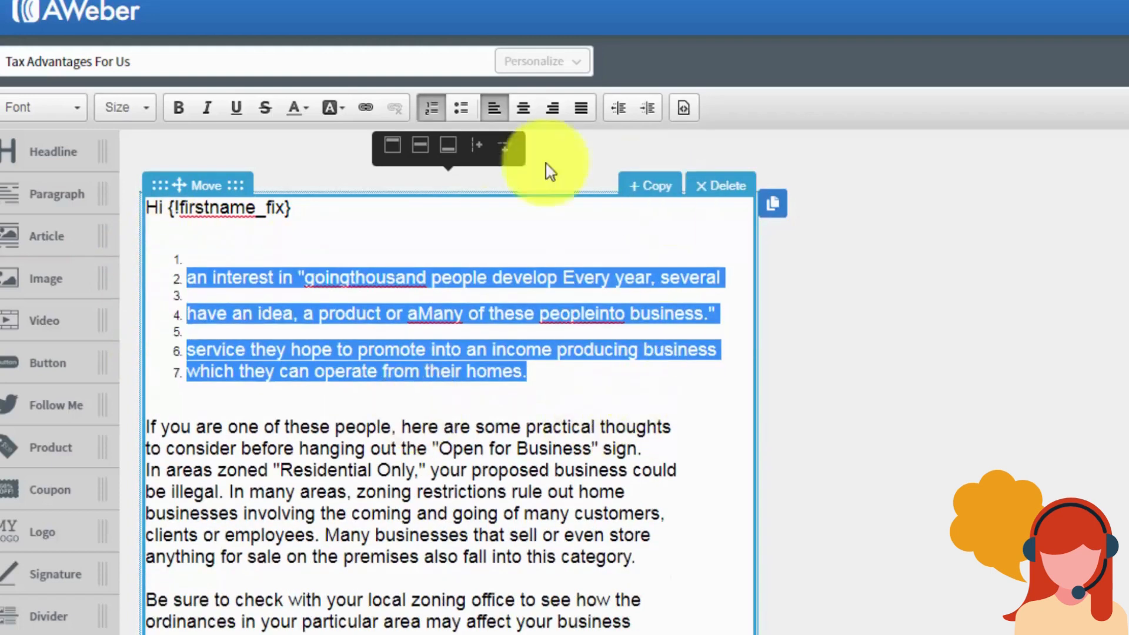
{"action": "left_click", "coordinate": [430, 108]}
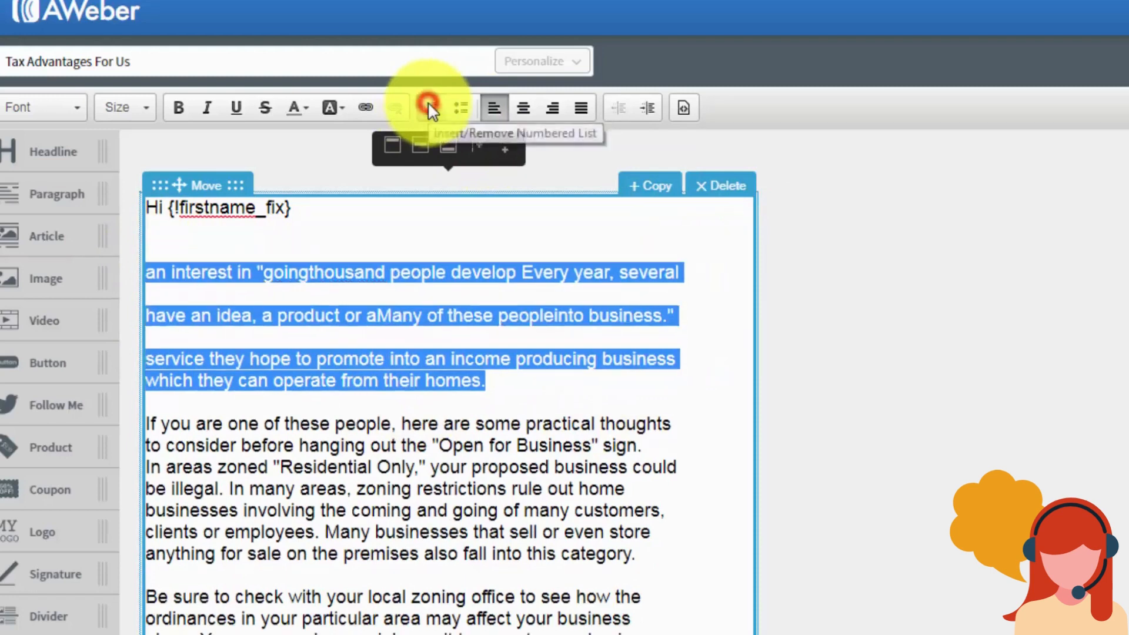
{"action": "left_click", "coordinate": [405, 362]}
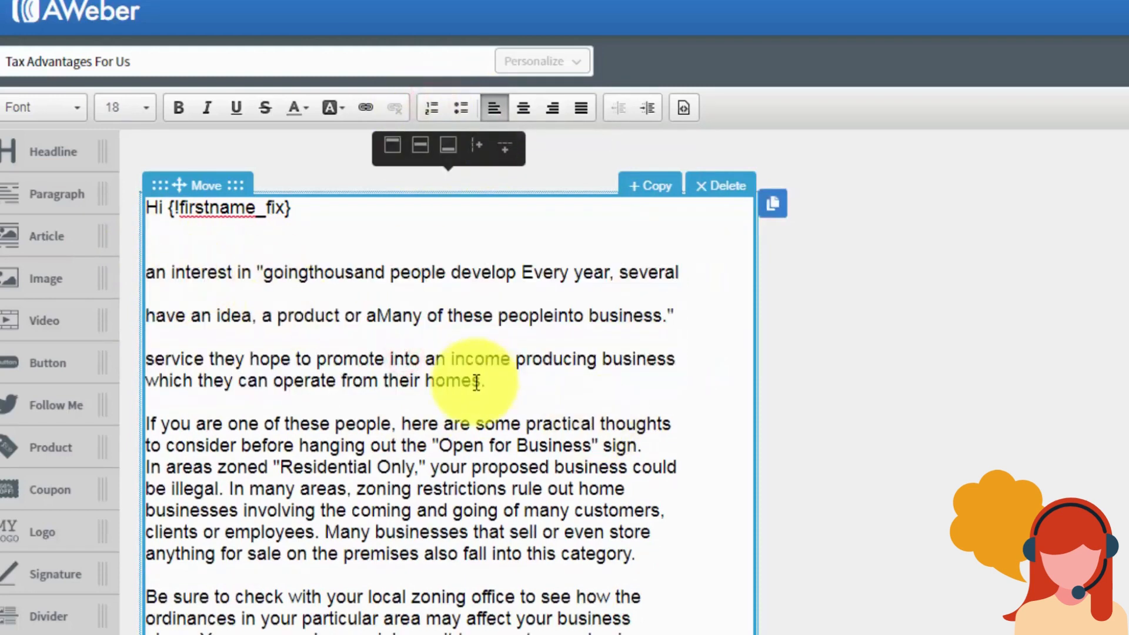
{"action": "left_click_drag", "start_coordinate": [451, 358], "coordinate": [519, 386]}
{"action": "left_click_drag", "start_coordinate": [375, 335], "coordinate": [144, 255]}
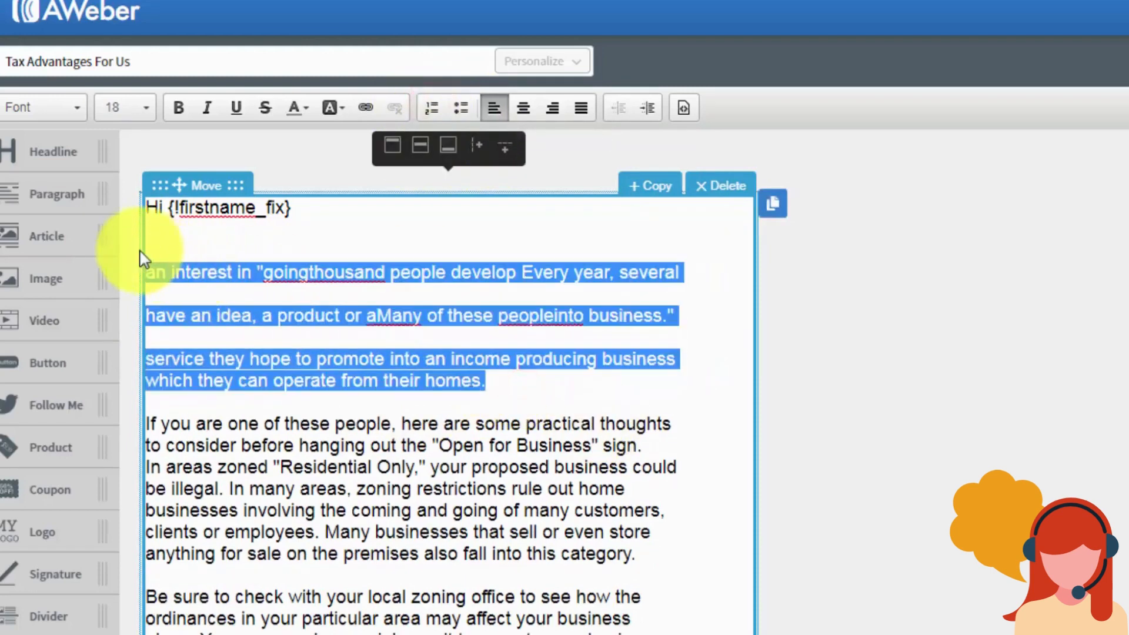
{"action": "key", "text": "Delete"}
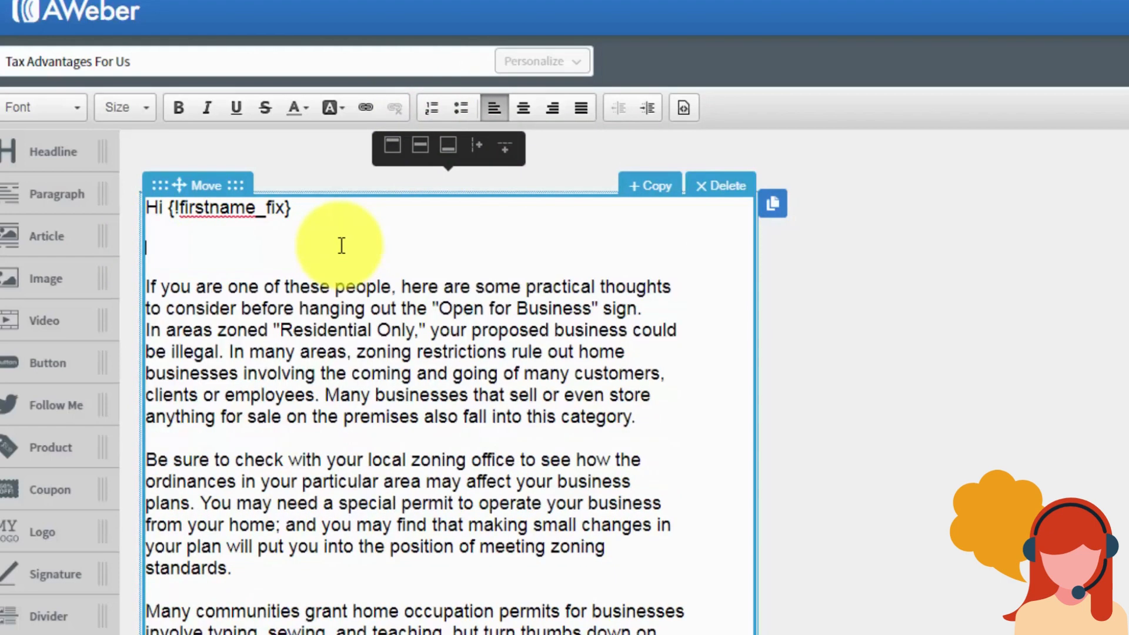
{"action": "key", "text": "Delete"}
{"action": "left_click", "coordinate": [379, 311]}
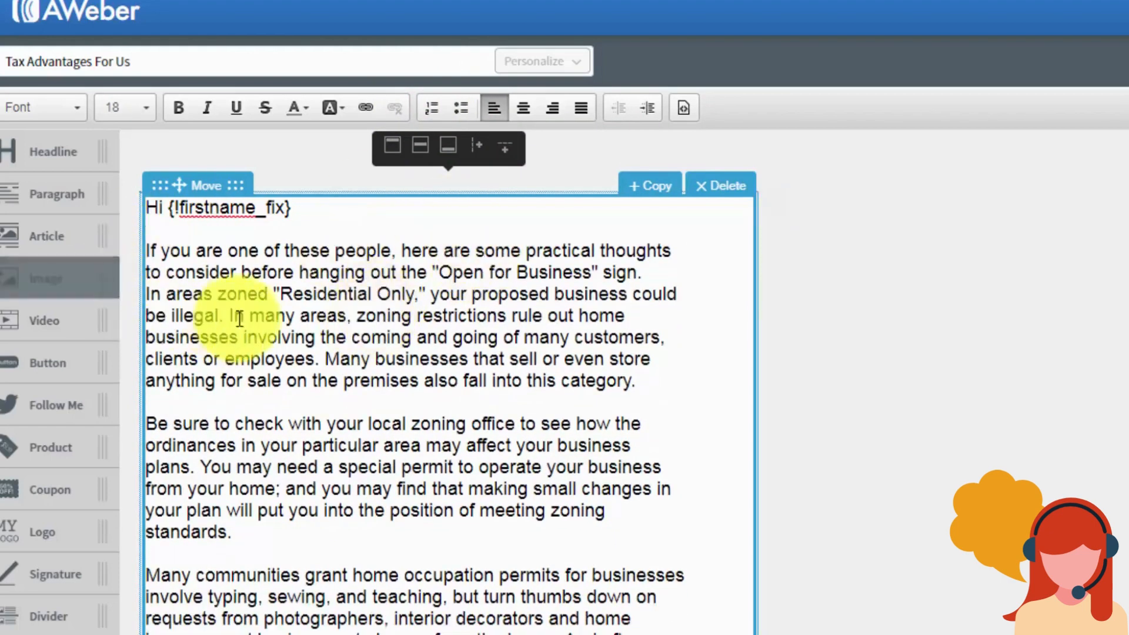
{"action": "left_click", "coordinate": [402, 352]}
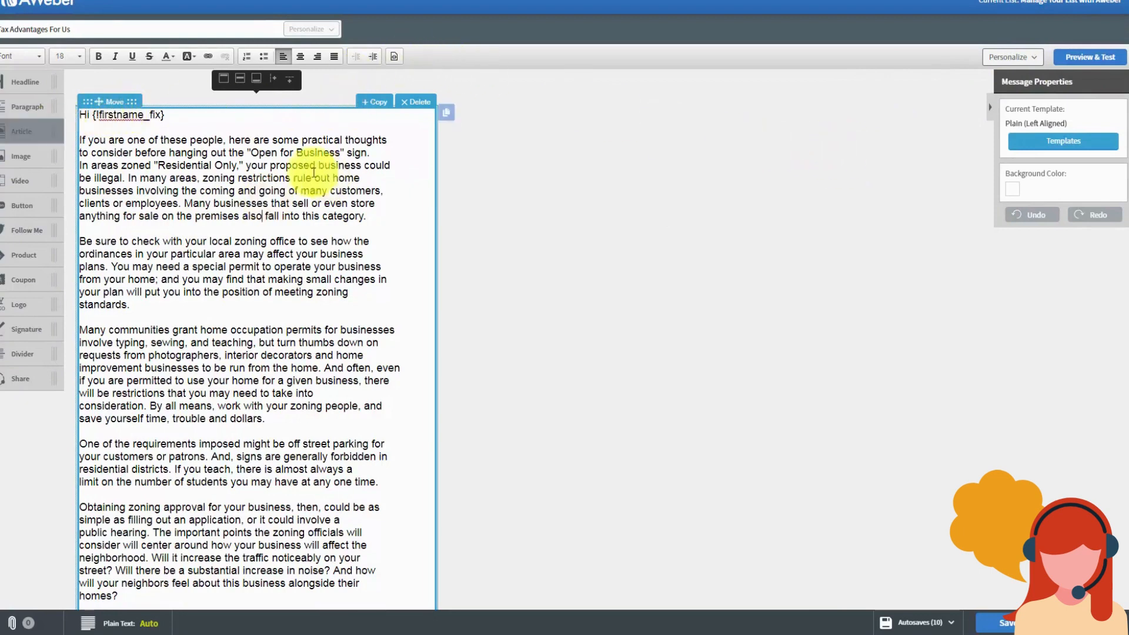
{"action": "left_click", "coordinate": [182, 117]}
{"action": "key", "text": "Return"}
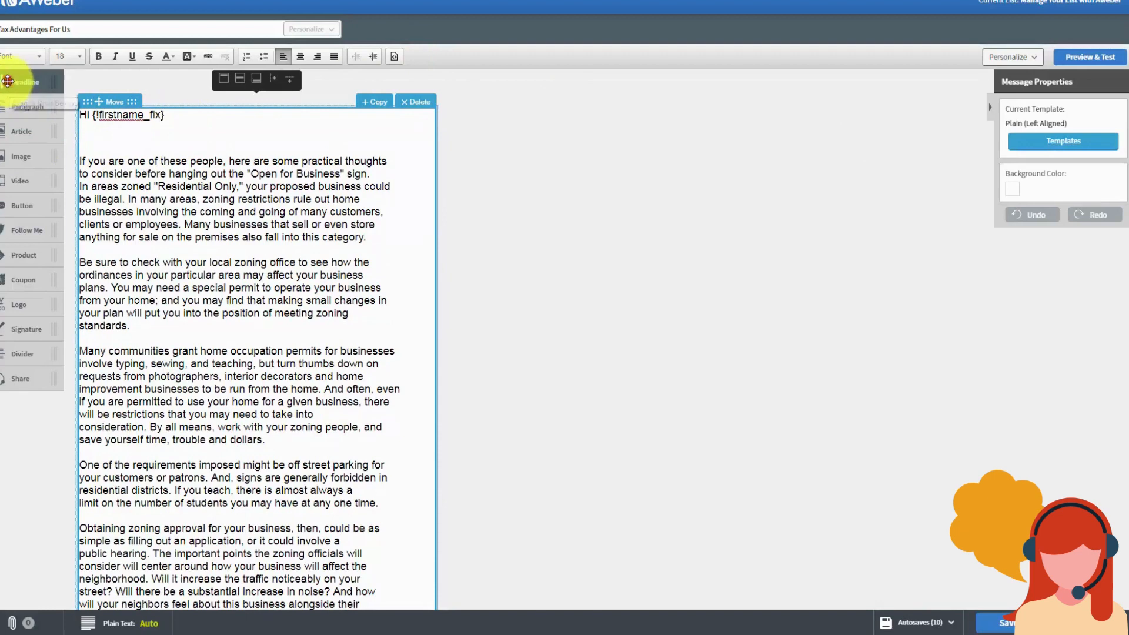
Step: Add a headline block reading 'Tax Advantages' above the greeting, then delete it
{"action": "left_click_drag", "start_coordinate": [7, 80], "coordinate": [115, 124]}
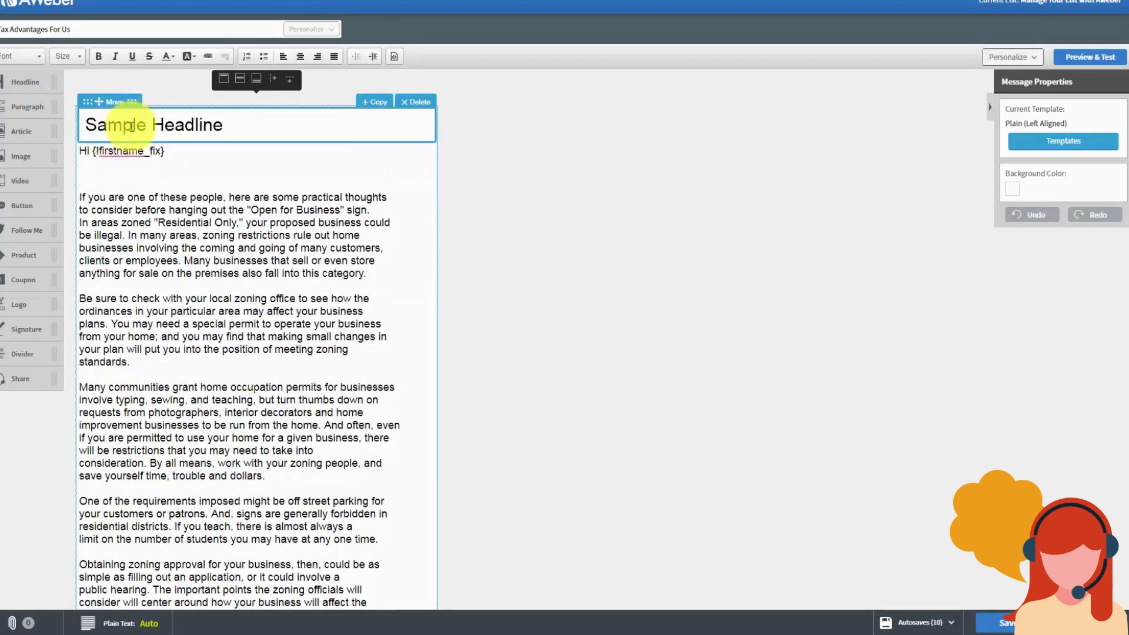
{"action": "triple_click", "coordinate": [186, 127]}
{"action": "type", "text": "Tax Advantages"}
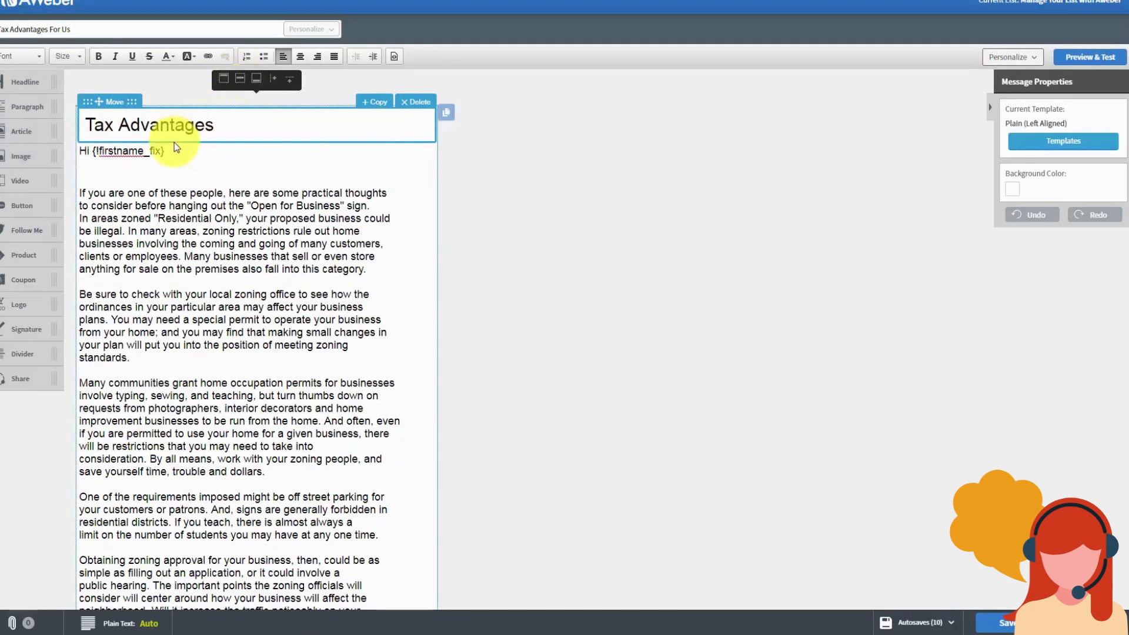
{"action": "left_click", "coordinate": [419, 103]}
Step: Remove the blank line under the greeting, then add and delete an image block
{"action": "left_click", "coordinate": [106, 144]}
{"action": "key", "text": "Delete"}
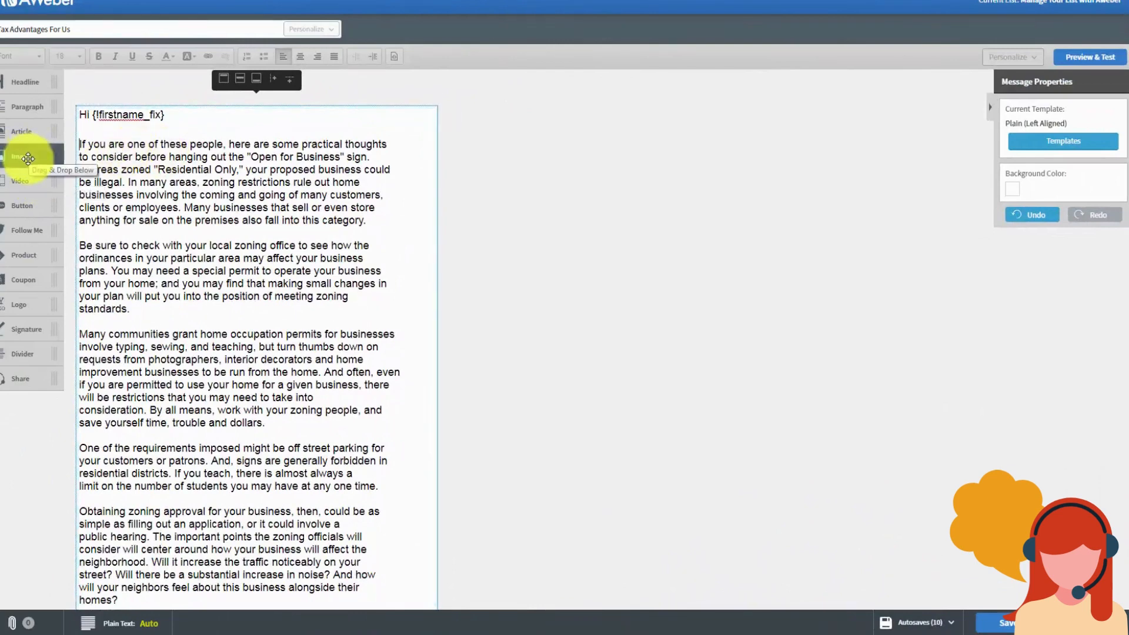
{"action": "left_click_drag", "start_coordinate": [28, 157], "coordinate": [151, 145]}
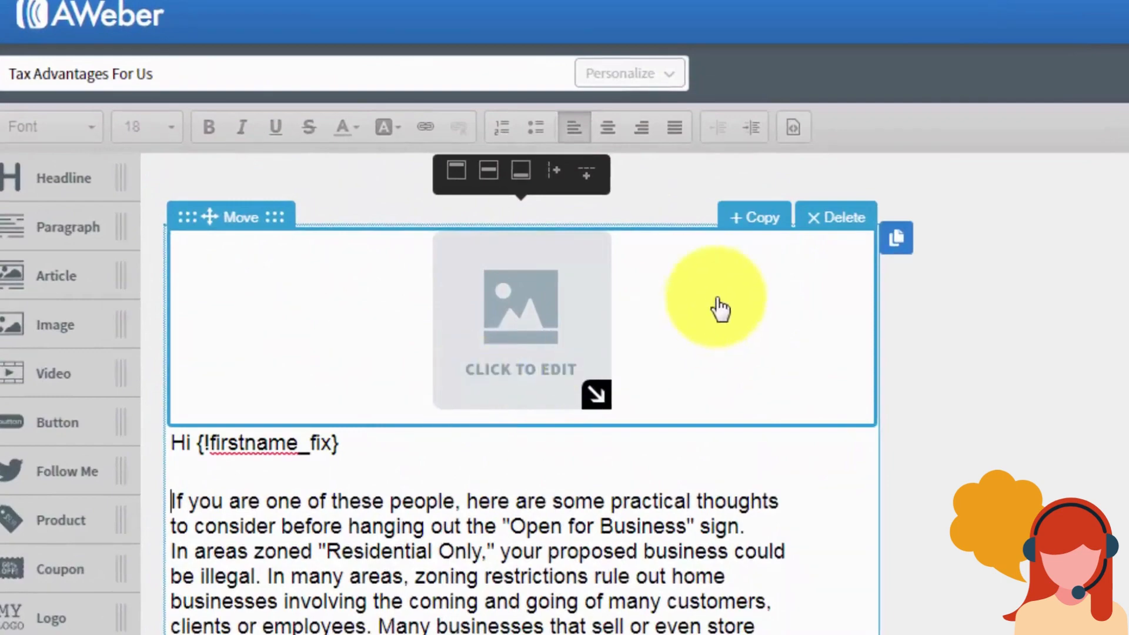
{"action": "left_click", "coordinate": [824, 218]}
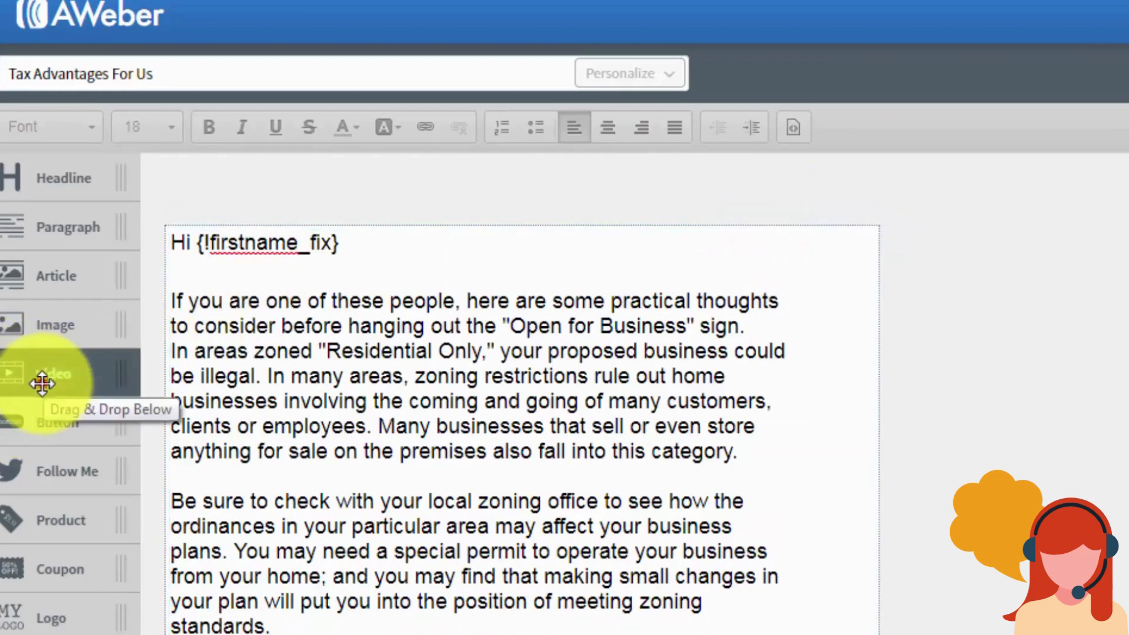
{"action": "left_click_drag", "start_coordinate": [42, 384], "coordinate": [291, 300]}
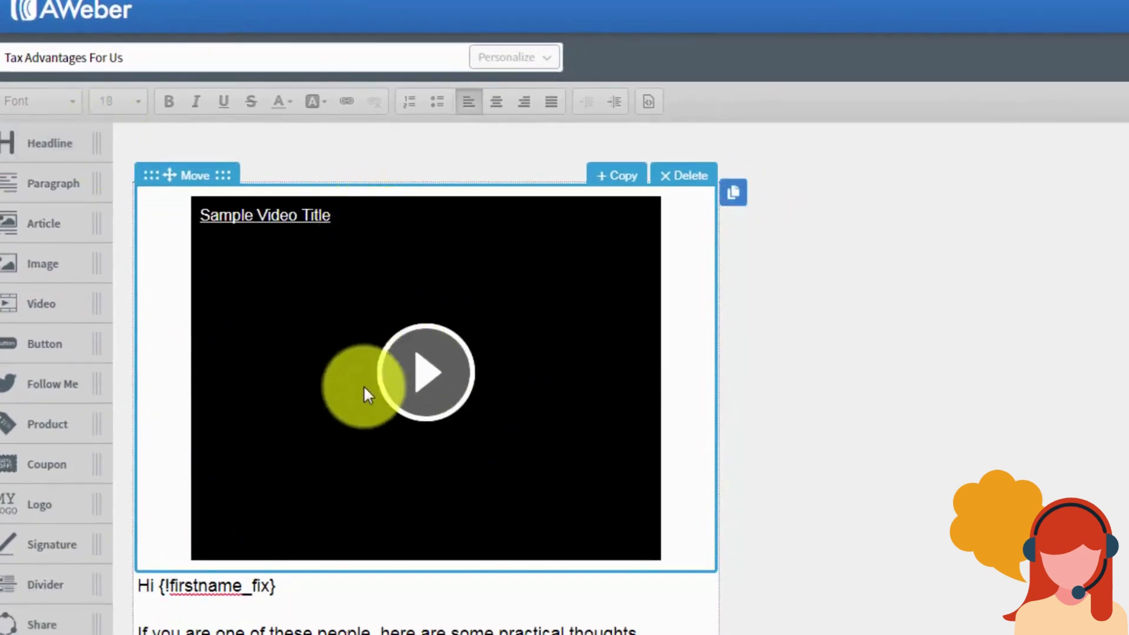
{"action": "left_click", "coordinate": [410, 316]}
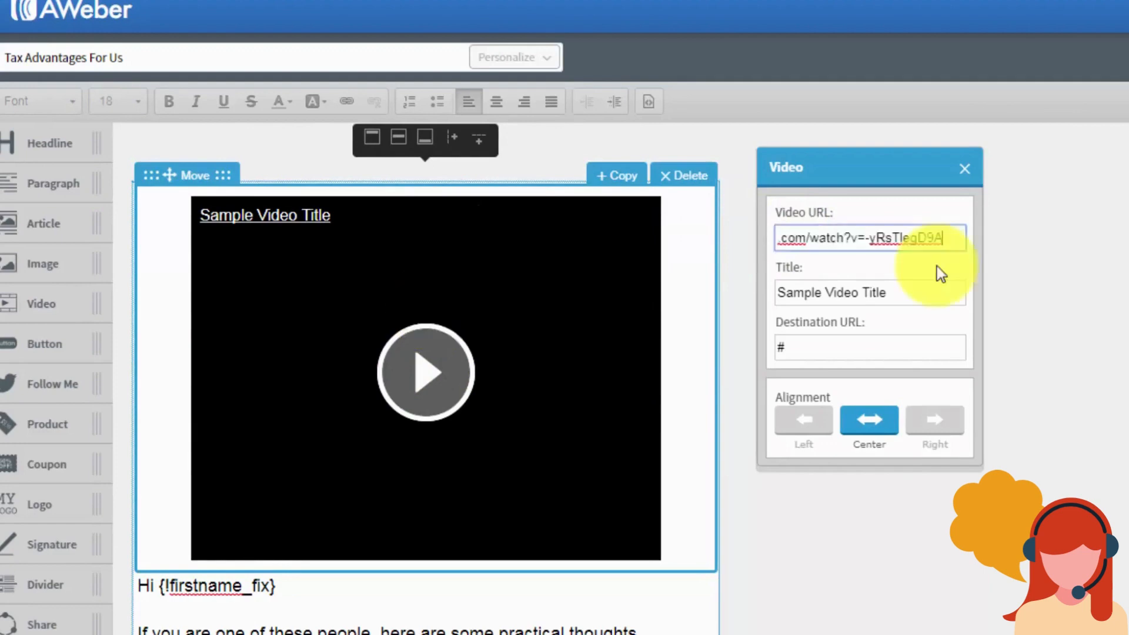
{"action": "left_click", "coordinate": [936, 265]}
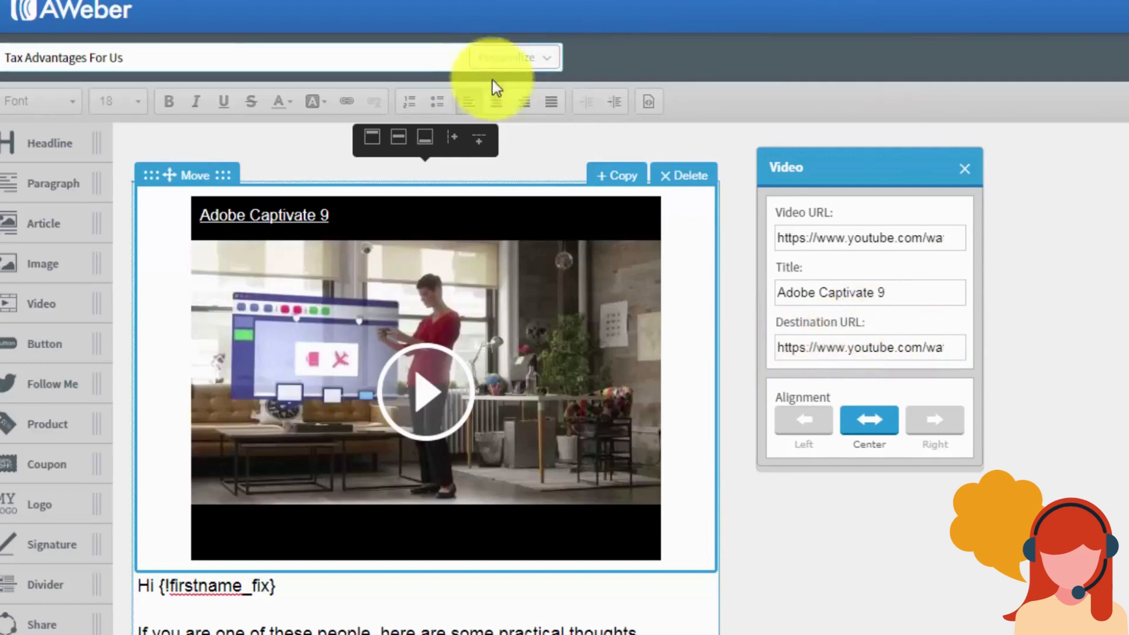
{"action": "left_click", "coordinate": [677, 185]}
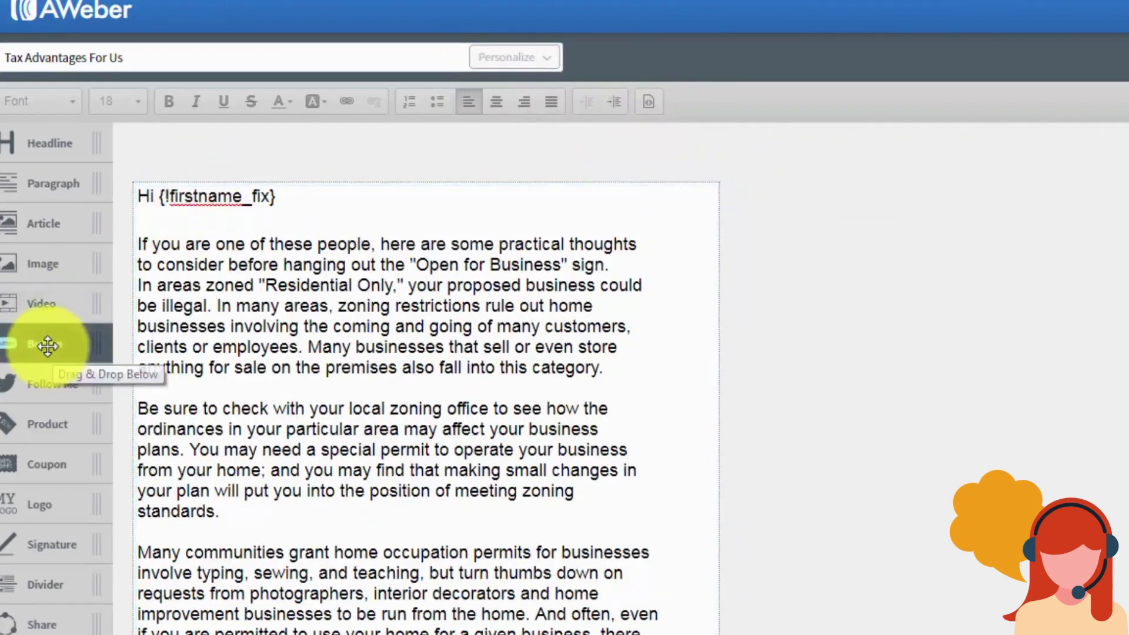
{"action": "left_click_drag", "start_coordinate": [47, 347], "coordinate": [293, 252]}
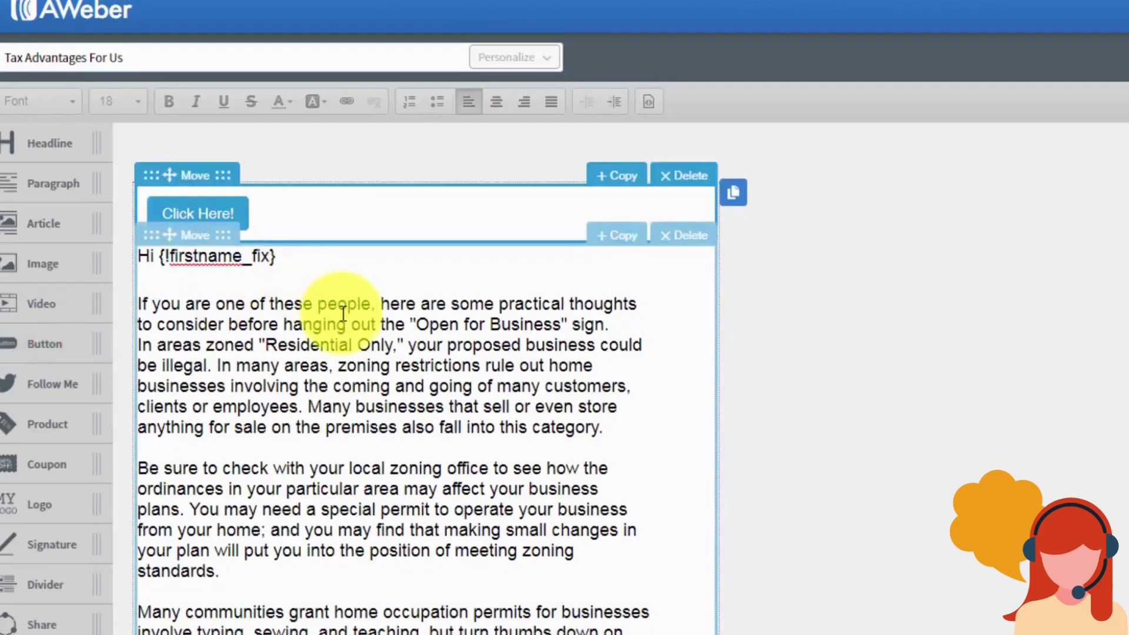
{"action": "left_click", "coordinate": [211, 213]}
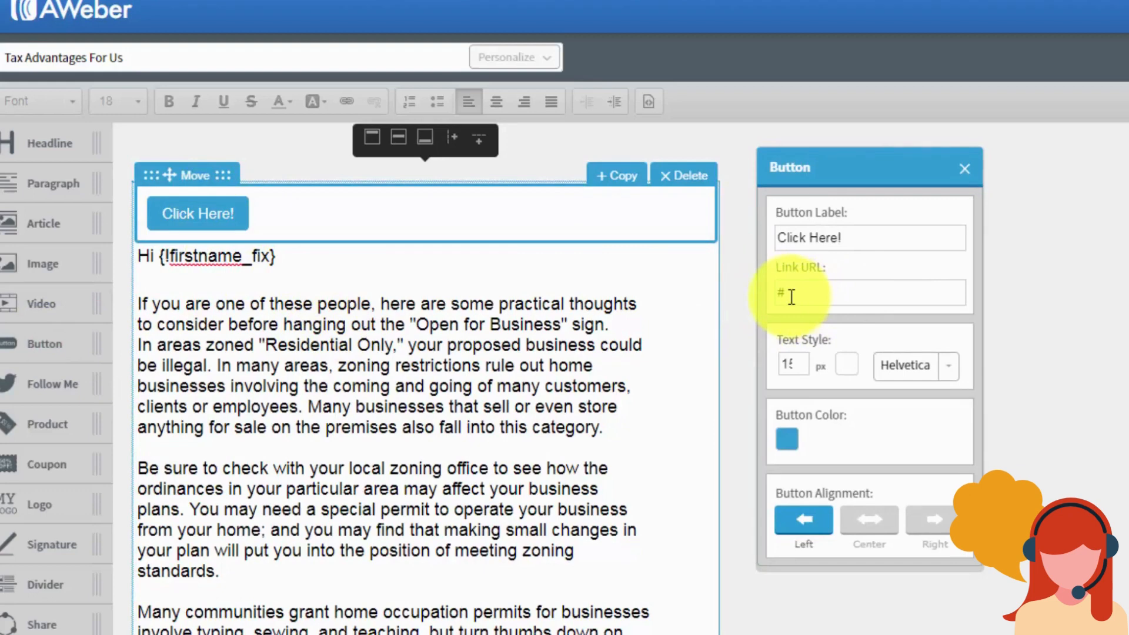
{"action": "left_click", "coordinate": [964, 172]}
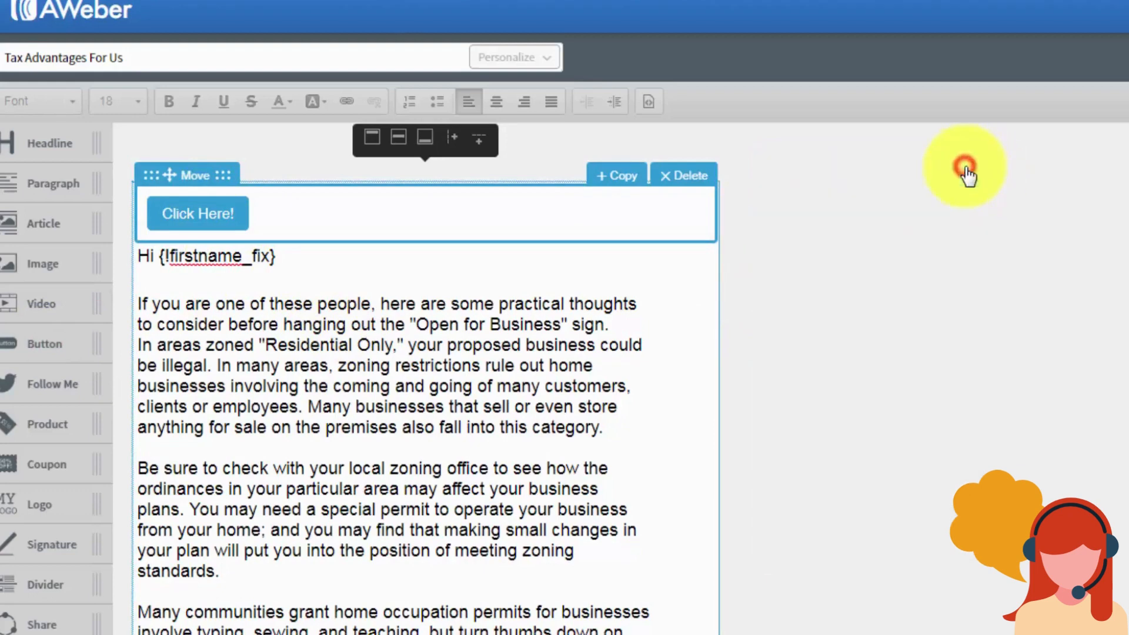
{"action": "left_click", "coordinate": [692, 176]}
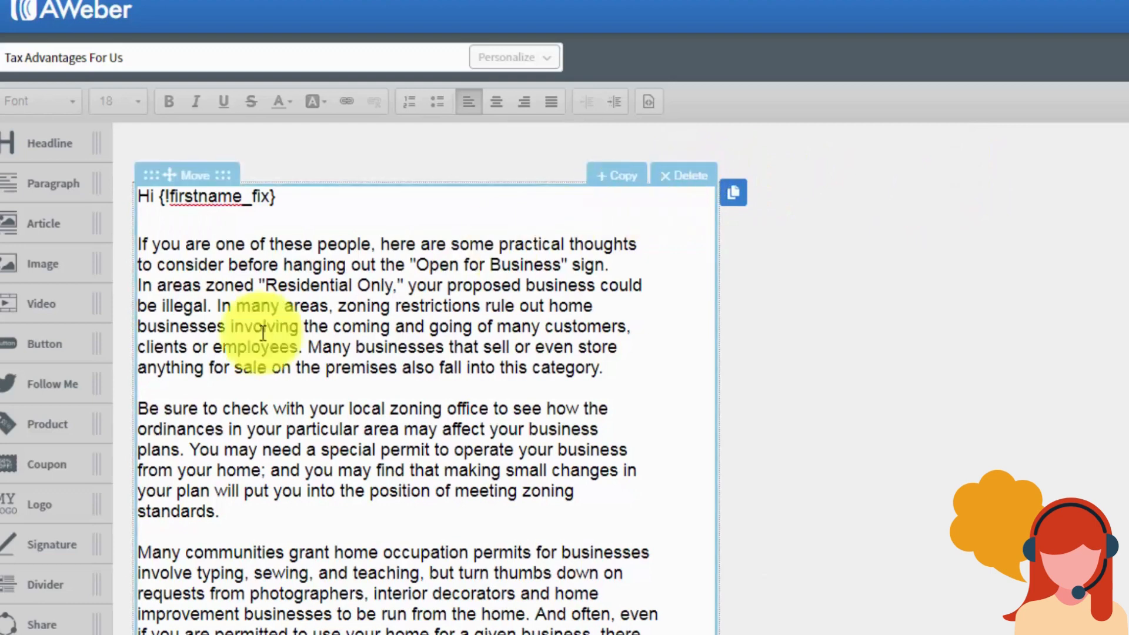
{"action": "left_click_drag", "start_coordinate": [24, 386], "coordinate": [174, 234]}
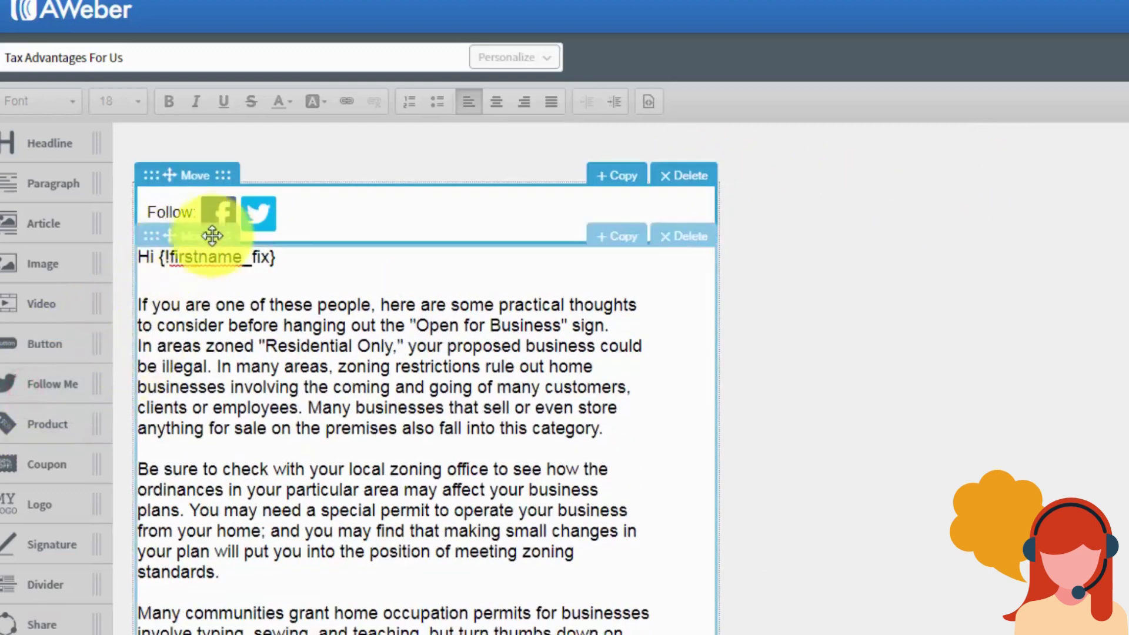
{"action": "left_click", "coordinate": [223, 214]}
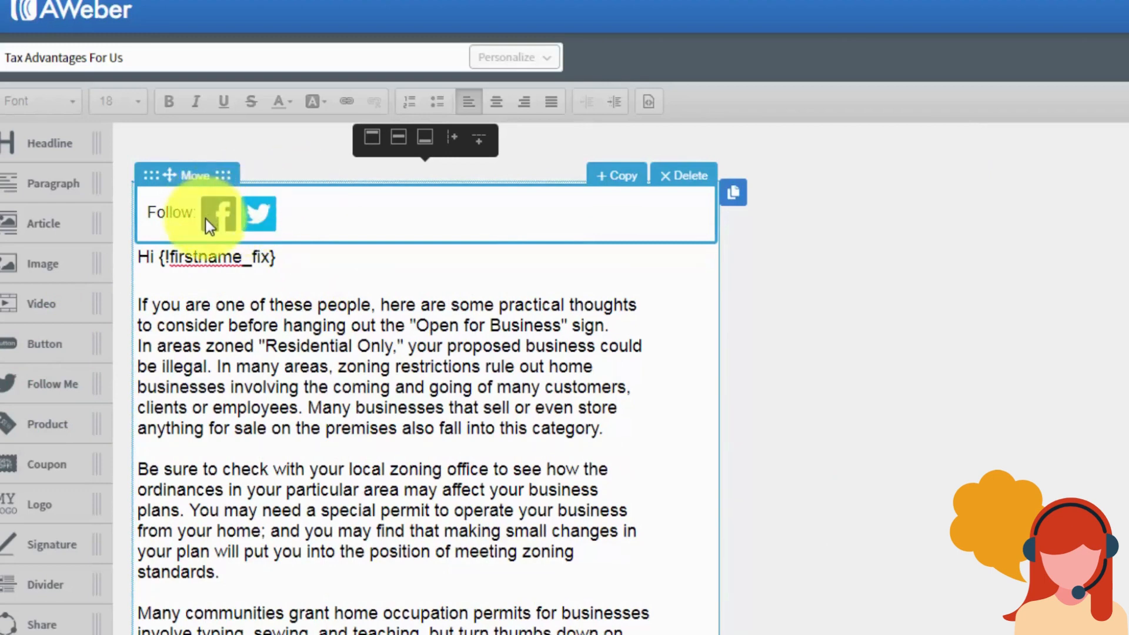
{"action": "left_click", "coordinate": [677, 184]}
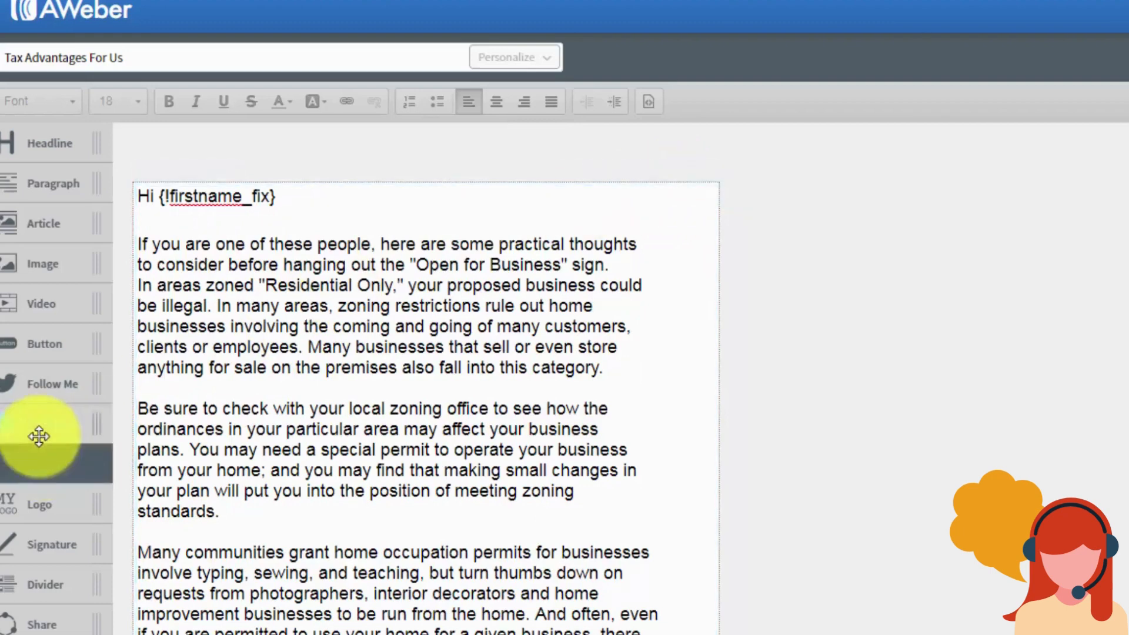
{"action": "left_click_drag", "start_coordinate": [38, 433], "coordinate": [213, 304]}
{"action": "left_click_drag", "start_coordinate": [260, 252], "coordinate": [259, 253]}
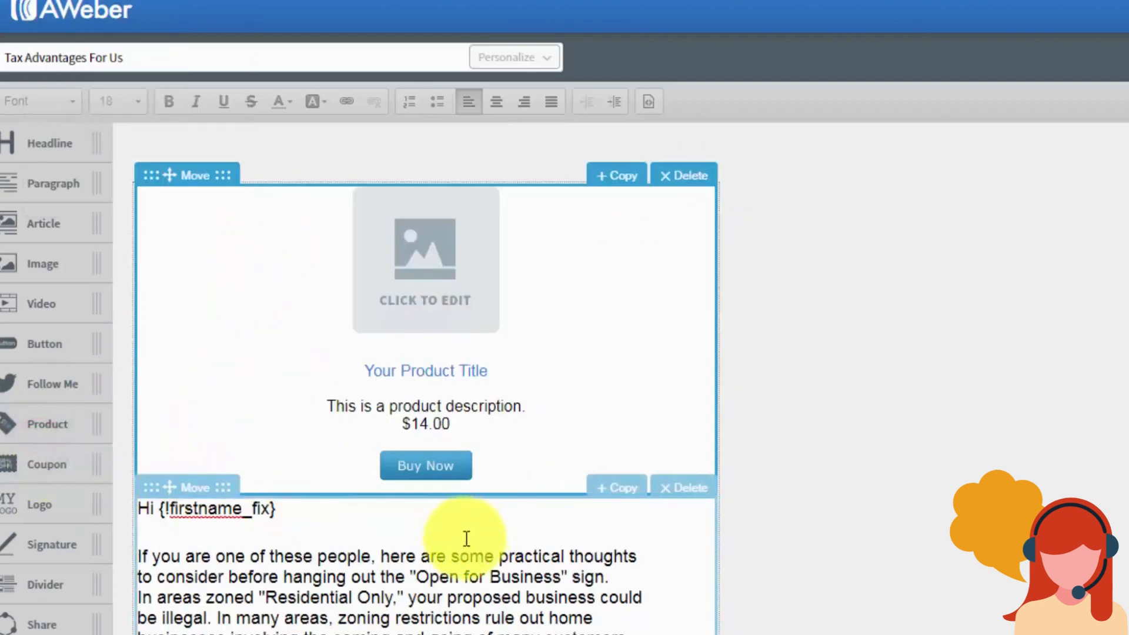
{"action": "left_click", "coordinate": [423, 289]}
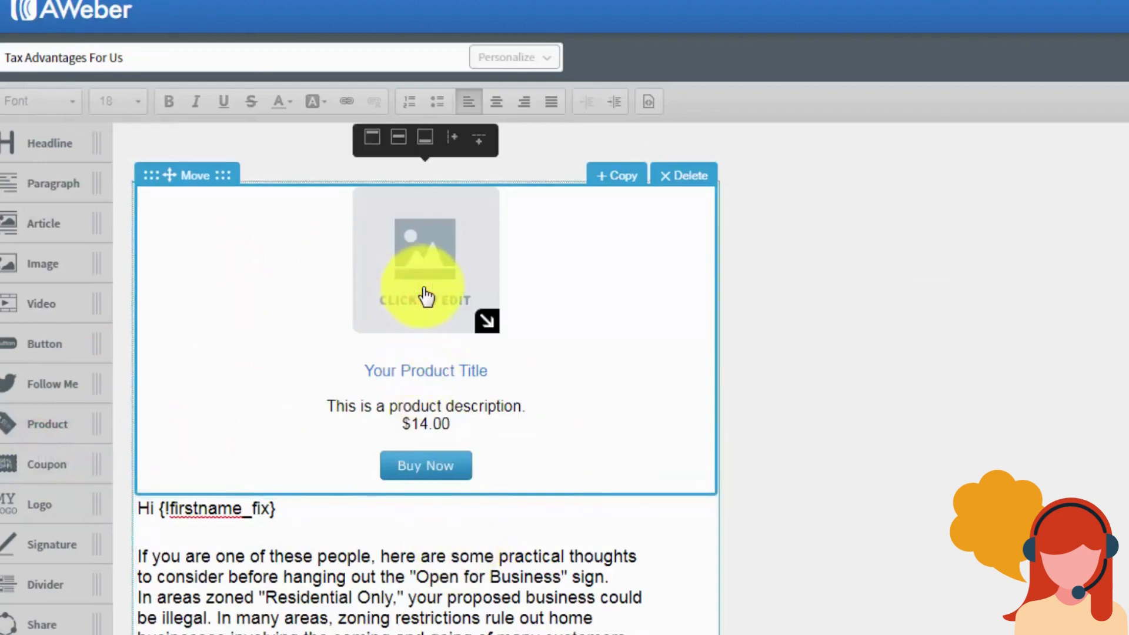
{"action": "left_click", "coordinate": [421, 294]}
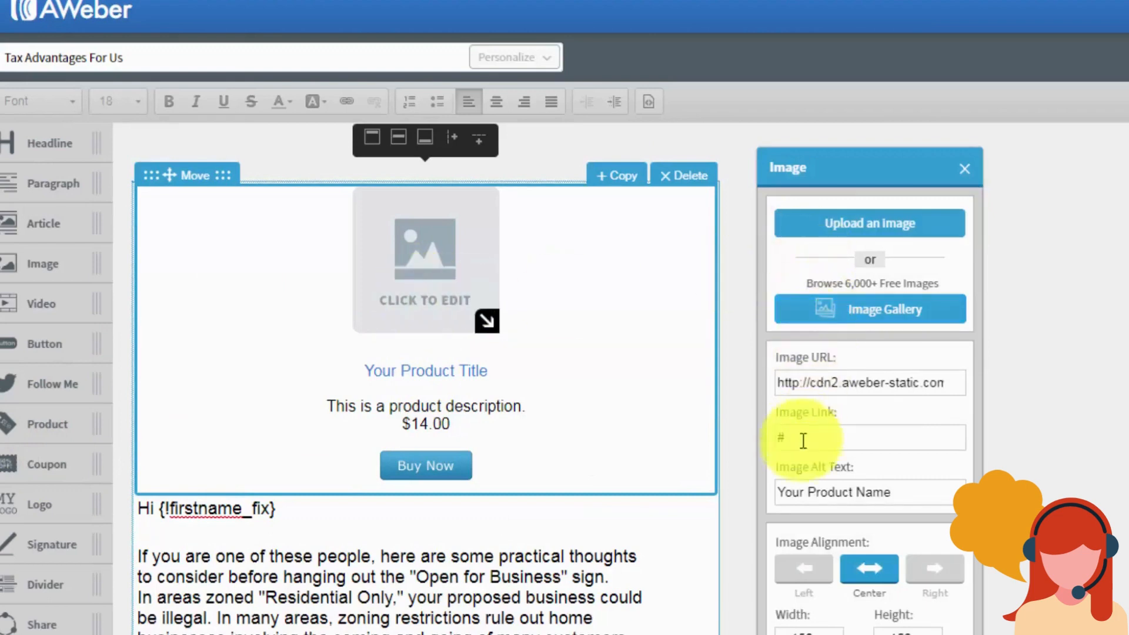
{"action": "left_click", "coordinate": [962, 171]}
{"action": "left_click", "coordinate": [471, 373]}
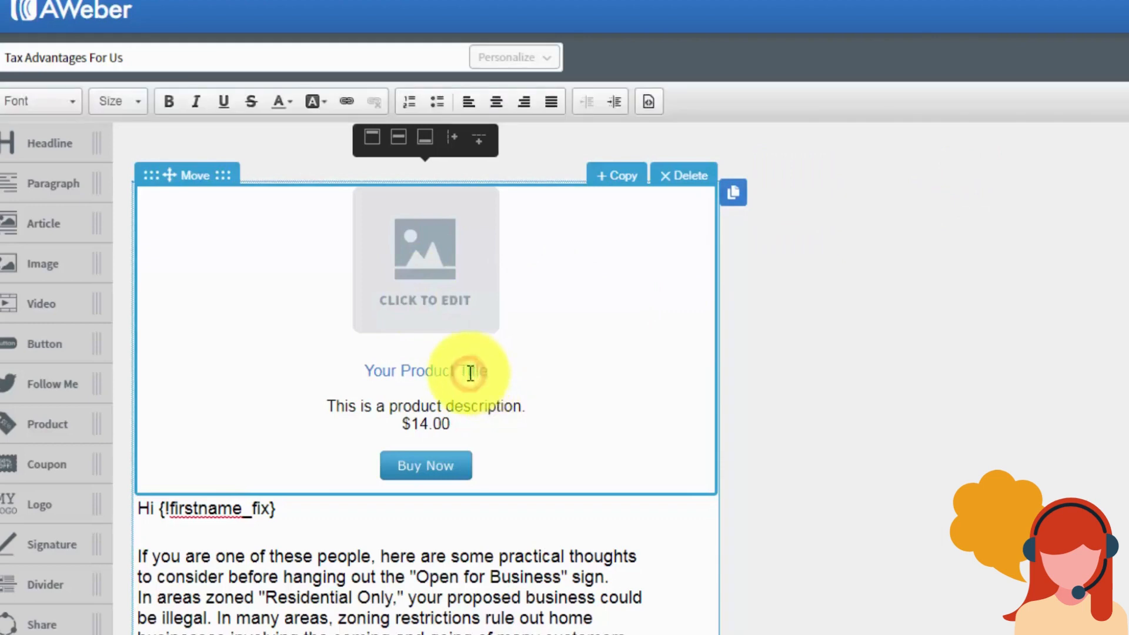
{"action": "left_click", "coordinate": [437, 463]}
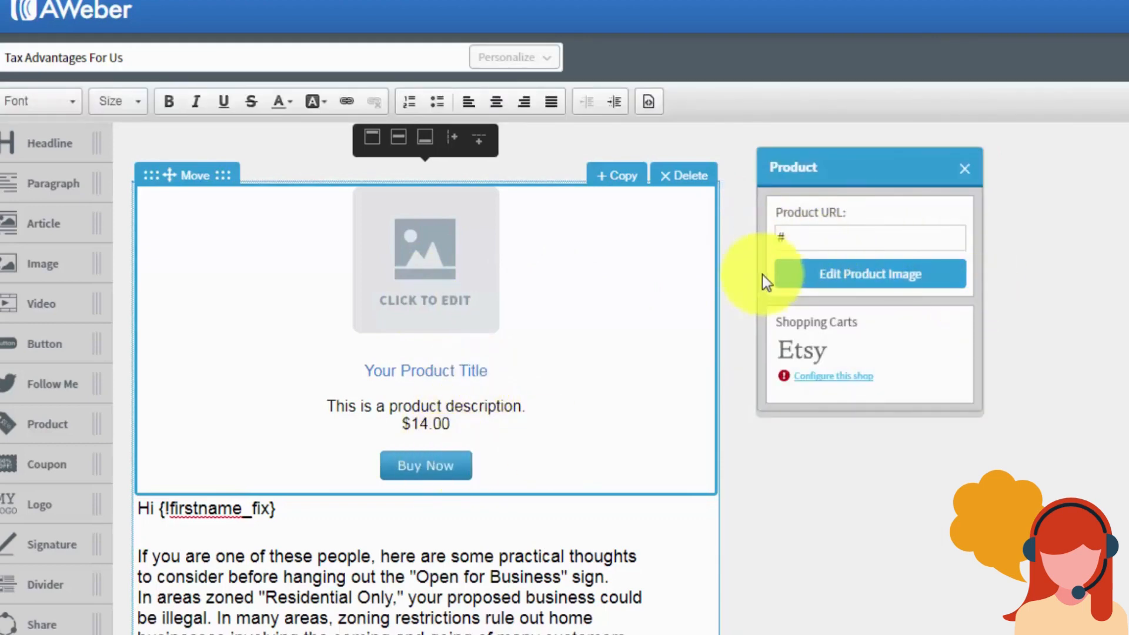
{"action": "left_click", "coordinate": [961, 173]}
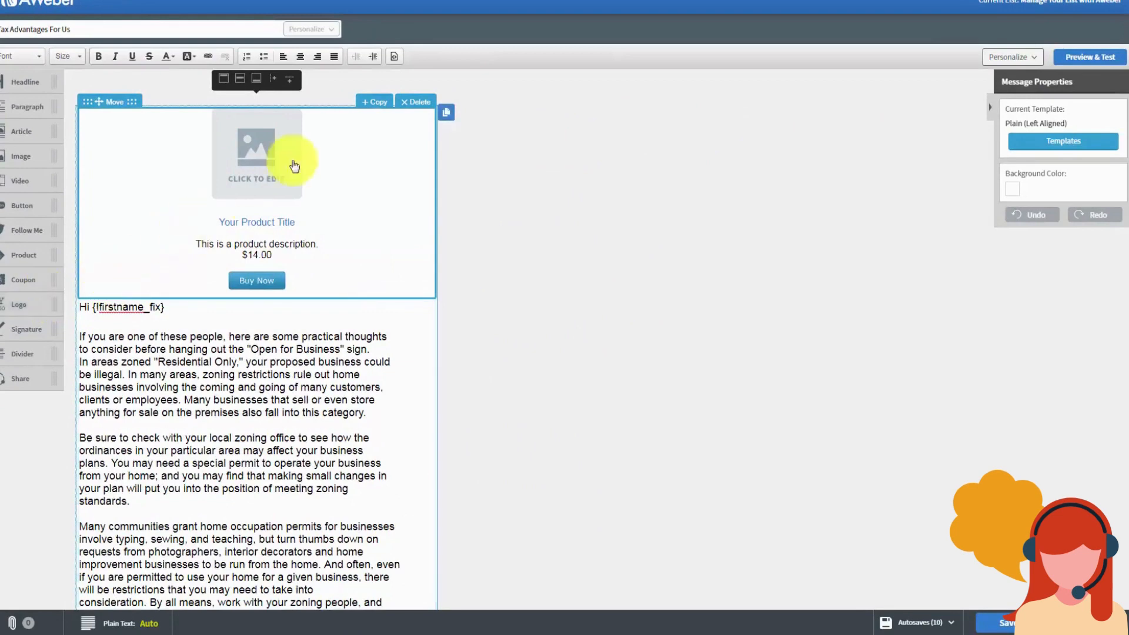
{"action": "left_click", "coordinate": [416, 104]}
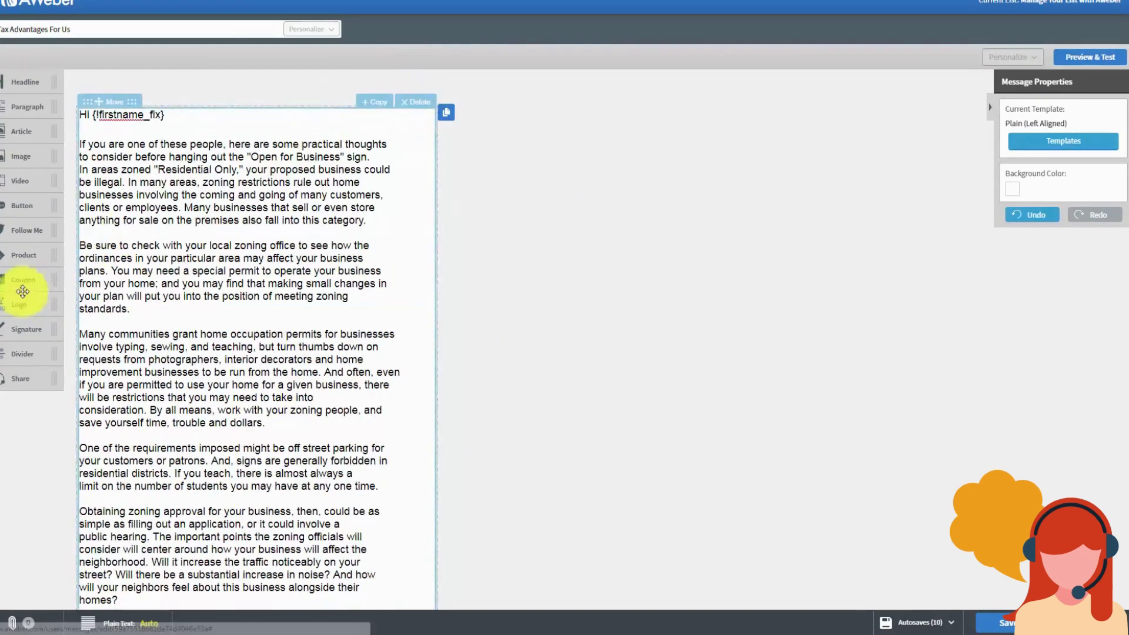
{"action": "left_click_drag", "start_coordinate": [18, 284], "coordinate": [233, 150]}
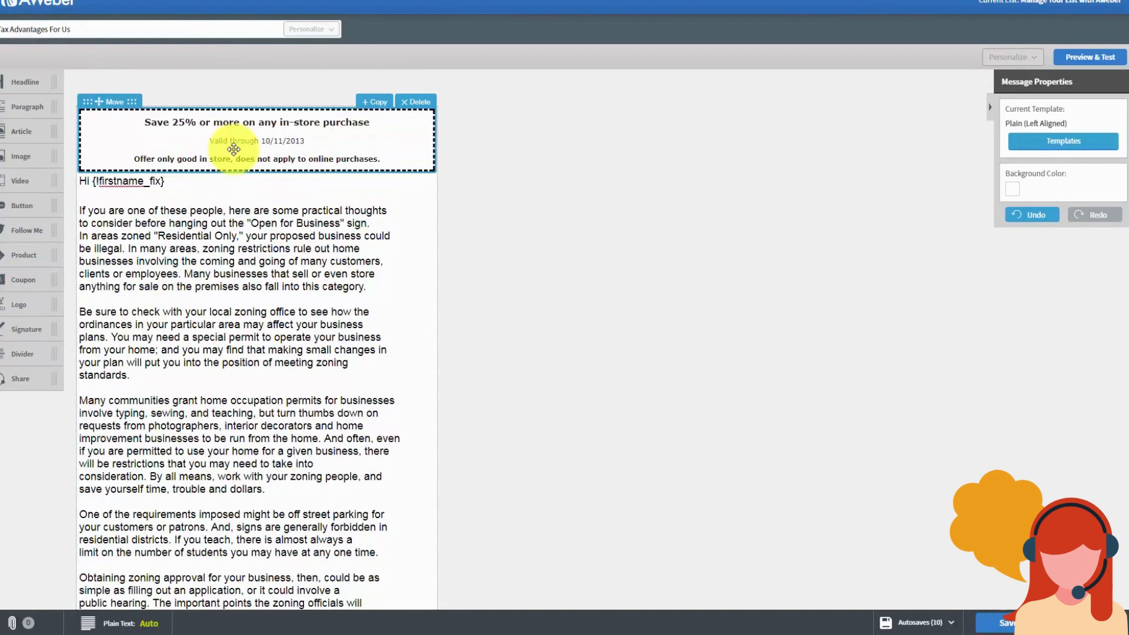
{"action": "left_click", "coordinate": [261, 141]}
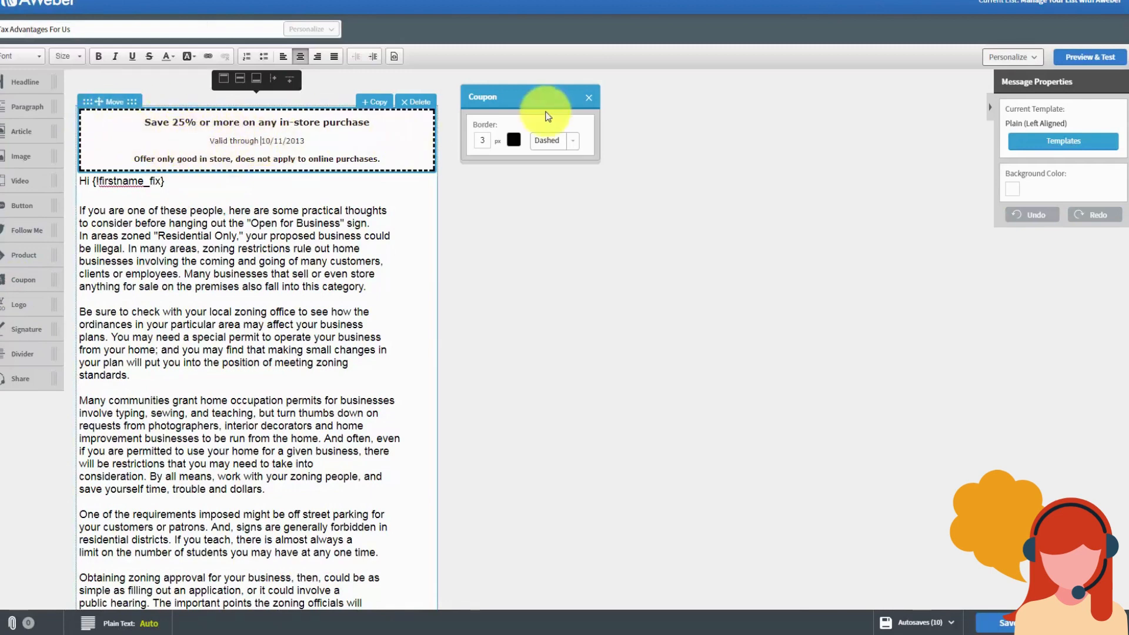
{"action": "left_click", "coordinate": [588, 97]}
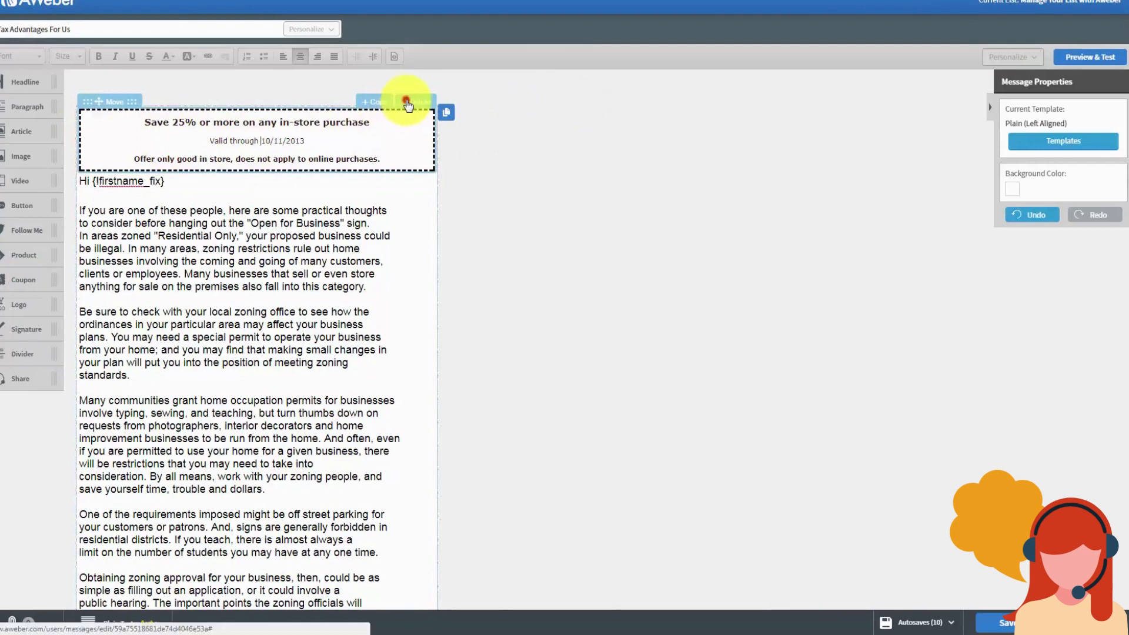
{"action": "left_click", "coordinate": [409, 103]}
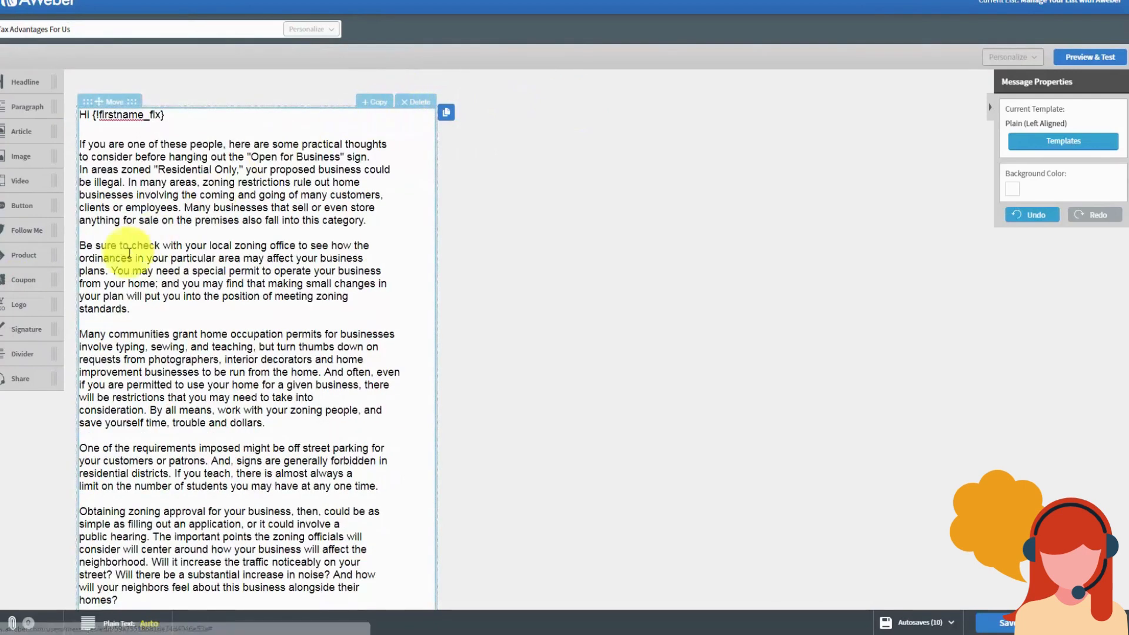
{"action": "left_click_drag", "start_coordinate": [18, 310], "coordinate": [141, 164]}
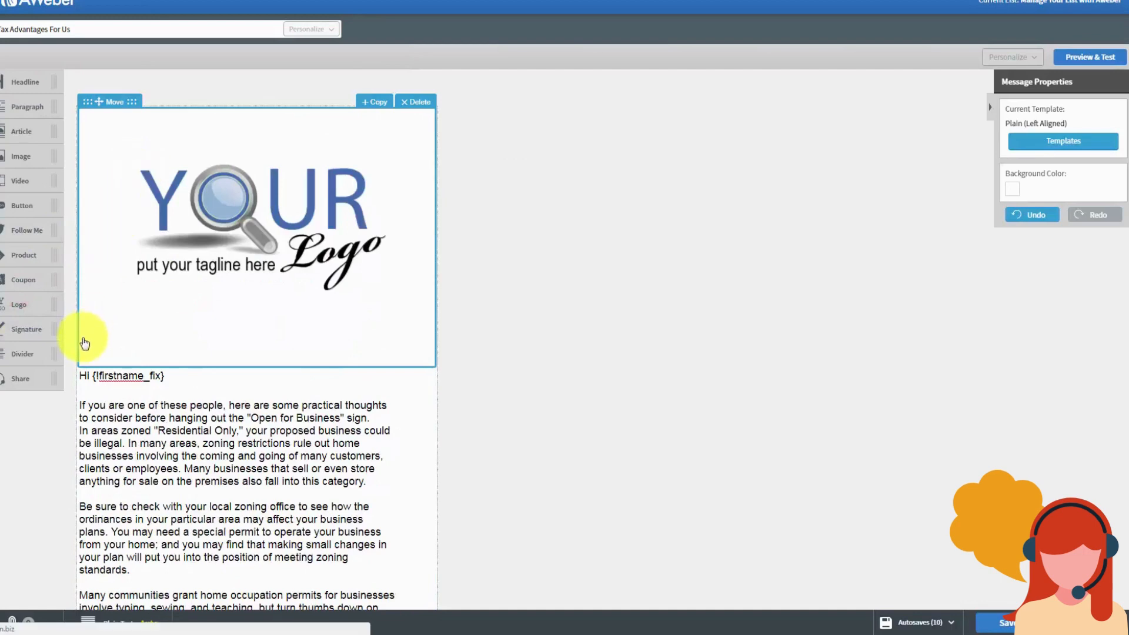
{"action": "left_click", "coordinate": [250, 227]}
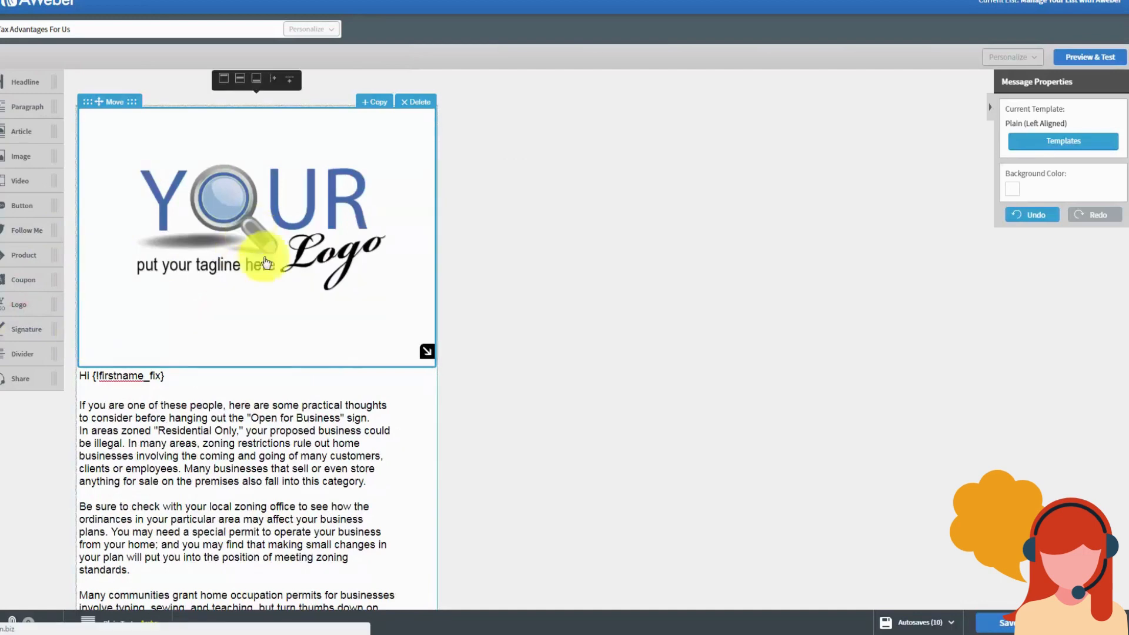
{"action": "left_click_drag", "start_coordinate": [425, 353], "coordinate": [268, 217]}
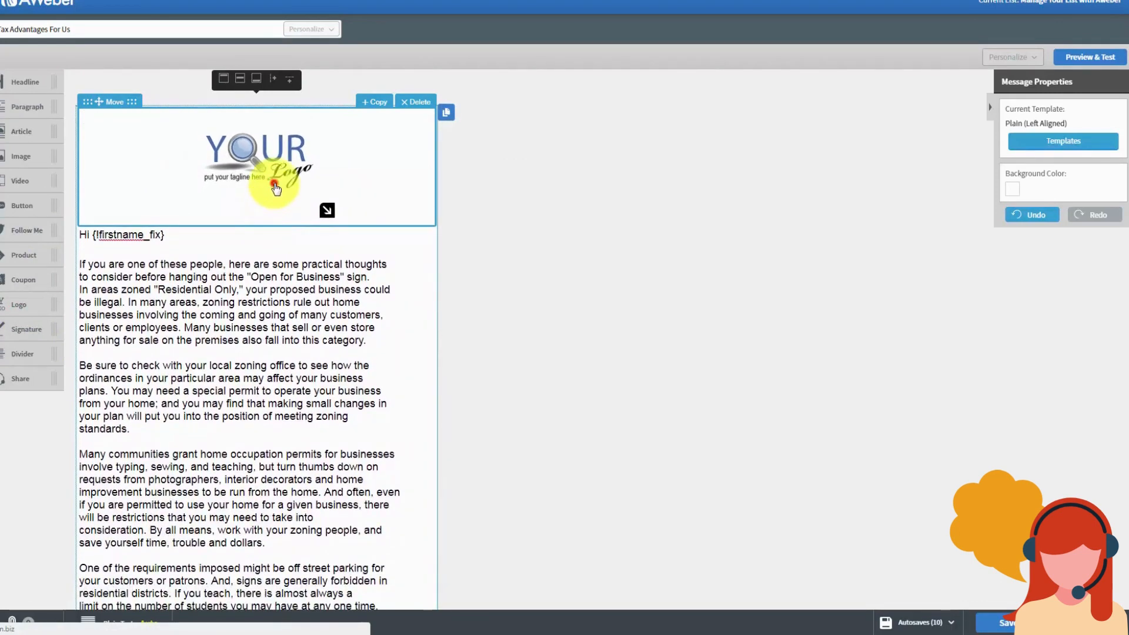
{"action": "left_click", "coordinate": [271, 212]}
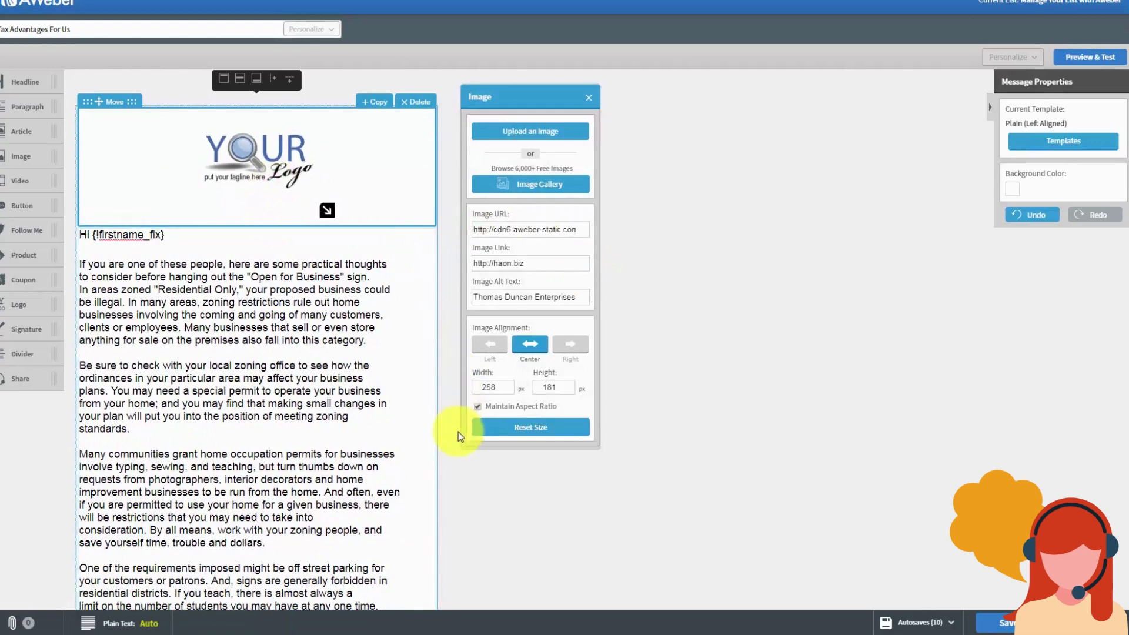
{"action": "left_click", "coordinate": [586, 97]}
{"action": "left_click", "coordinate": [429, 104]}
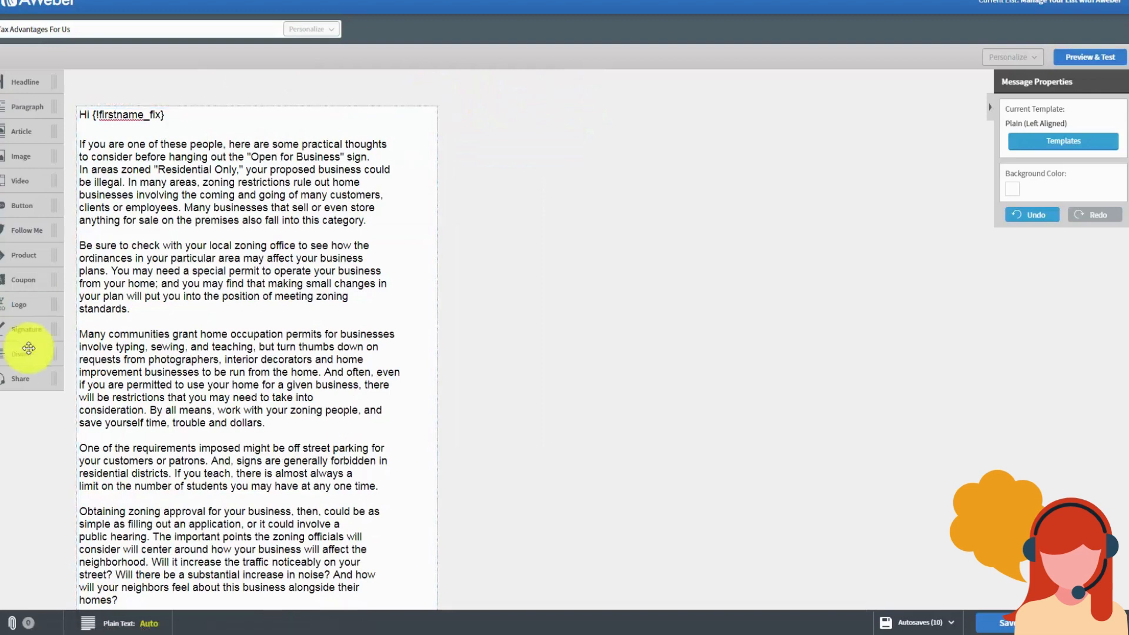
Step: Try out and delete Signature and Divider blocks, then place a Share block with social icons below the text
{"action": "scroll", "coordinate": [218, 330], "scroll_direction": "down", "scroll_amount": 3}
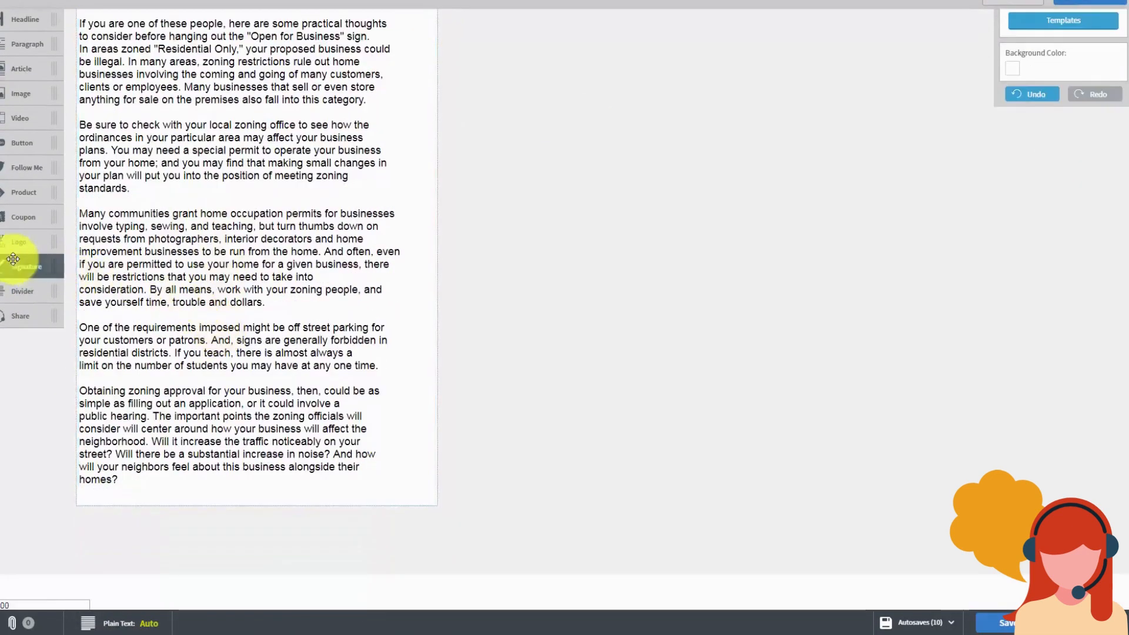
{"action": "left_click_drag", "start_coordinate": [16, 269], "coordinate": [143, 390]}
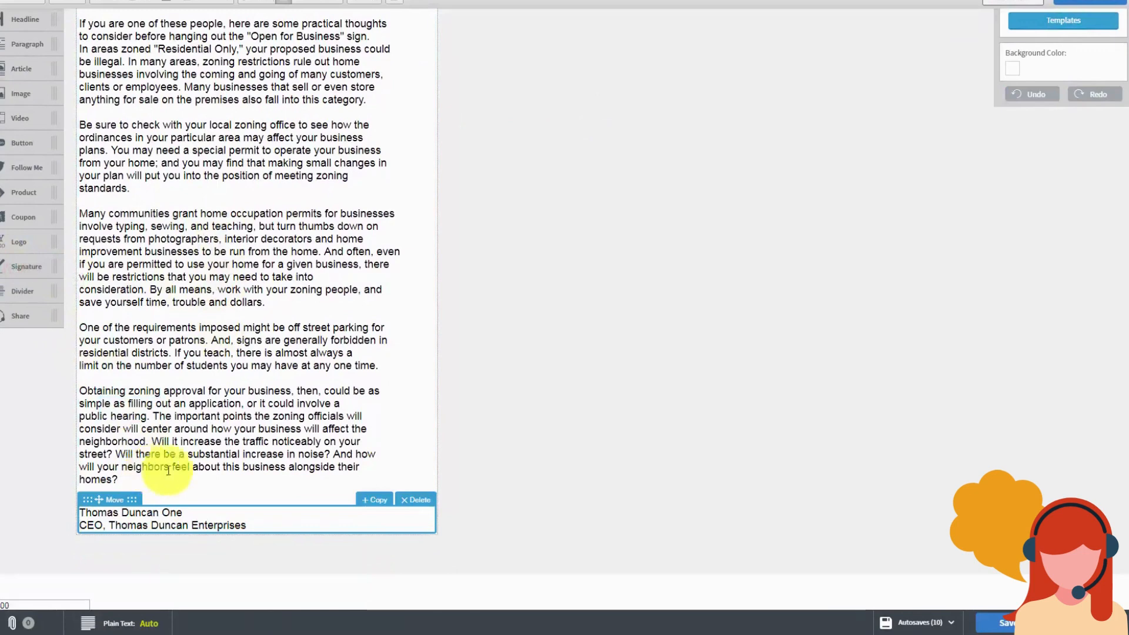
{"action": "left_click", "coordinate": [413, 499]}
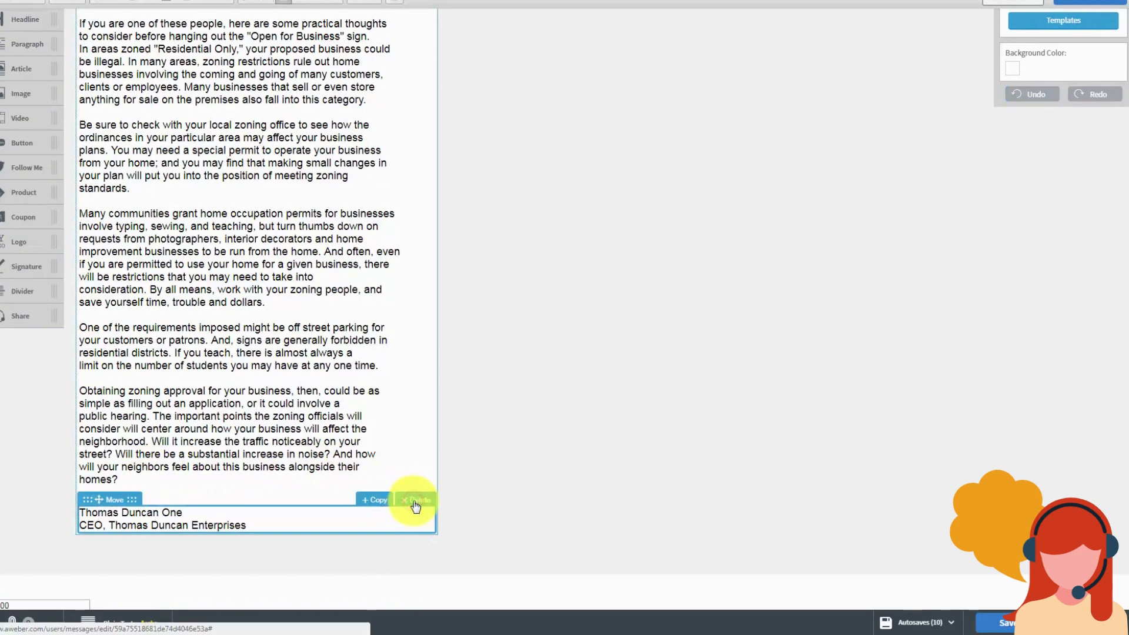
{"action": "left_click", "coordinate": [414, 501]}
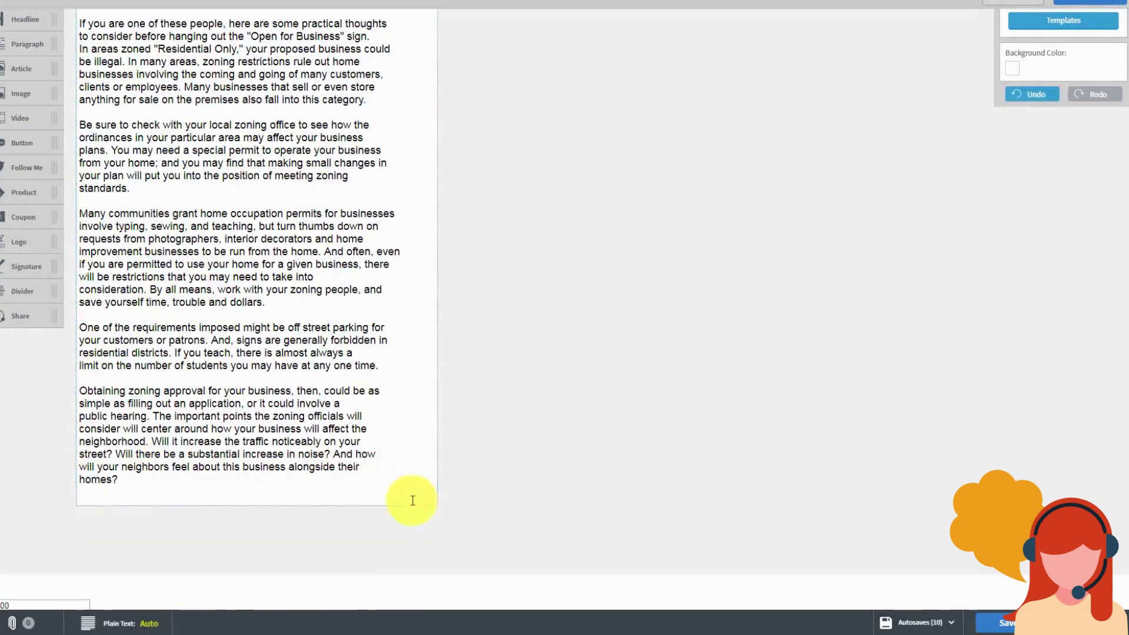
{"action": "left_click_drag", "start_coordinate": [17, 286], "coordinate": [117, 392]}
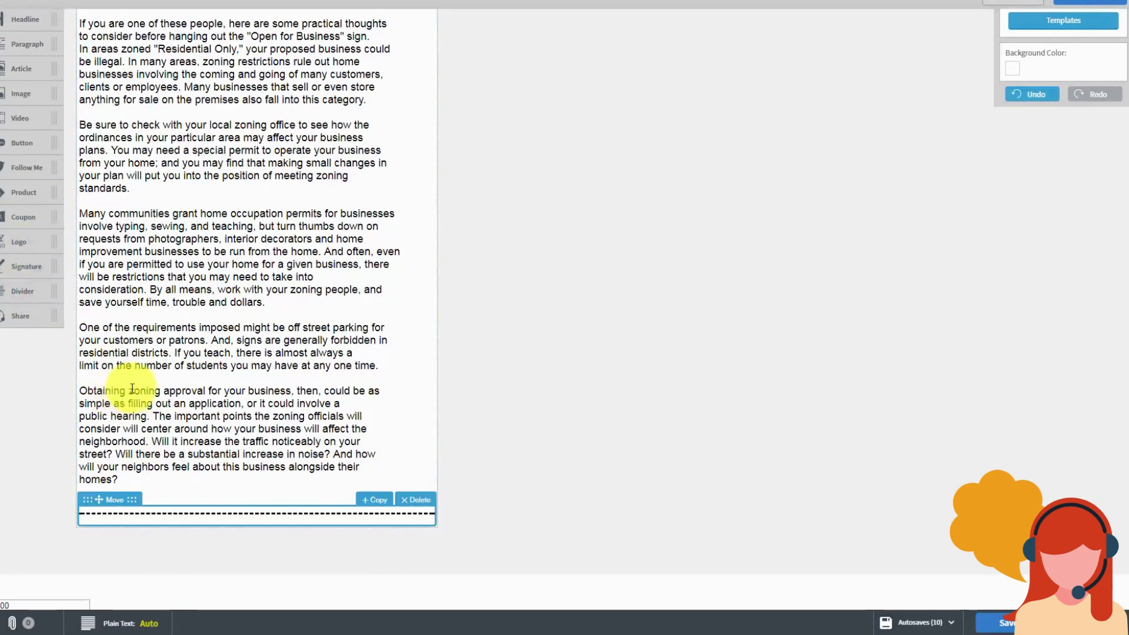
{"action": "left_click", "coordinate": [409, 498]}
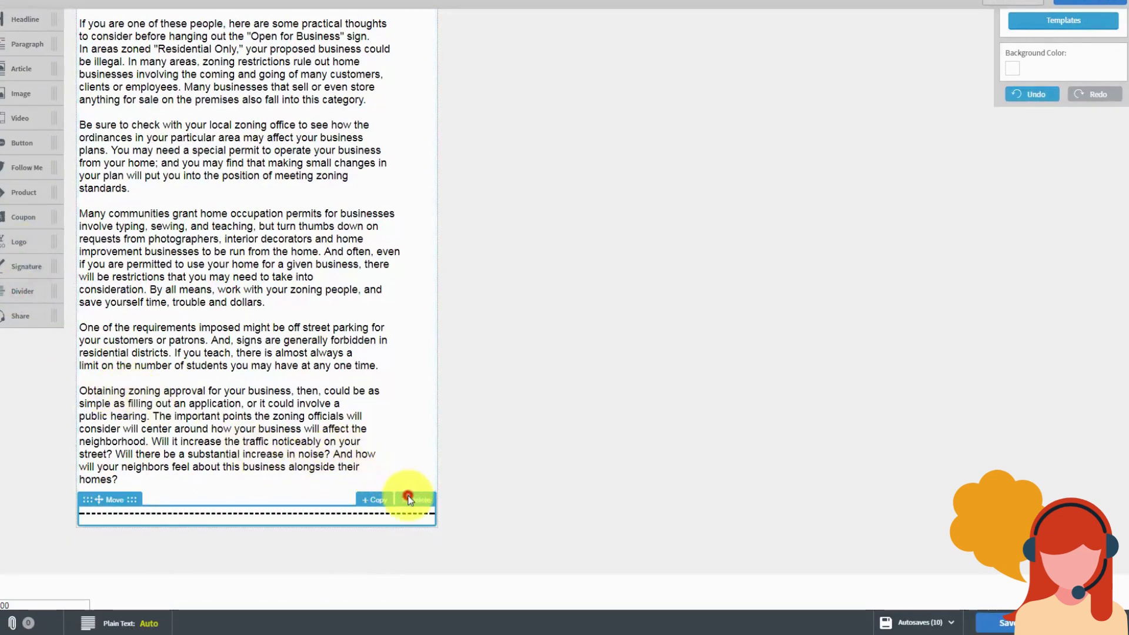
{"action": "left_click", "coordinate": [261, 432]}
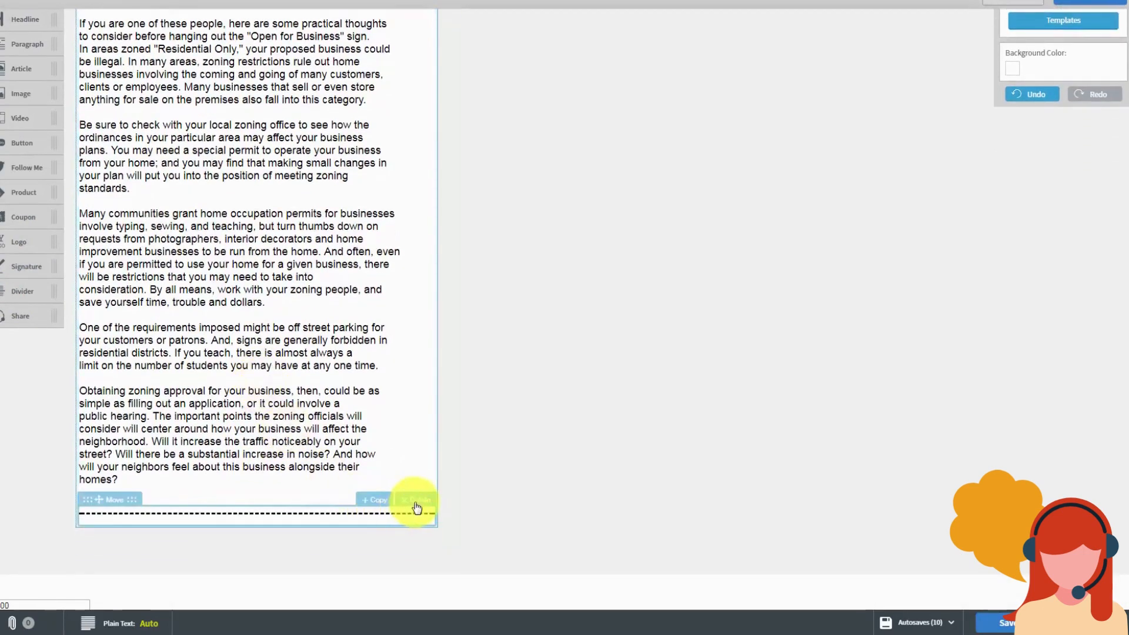
{"action": "left_click", "coordinate": [414, 503]}
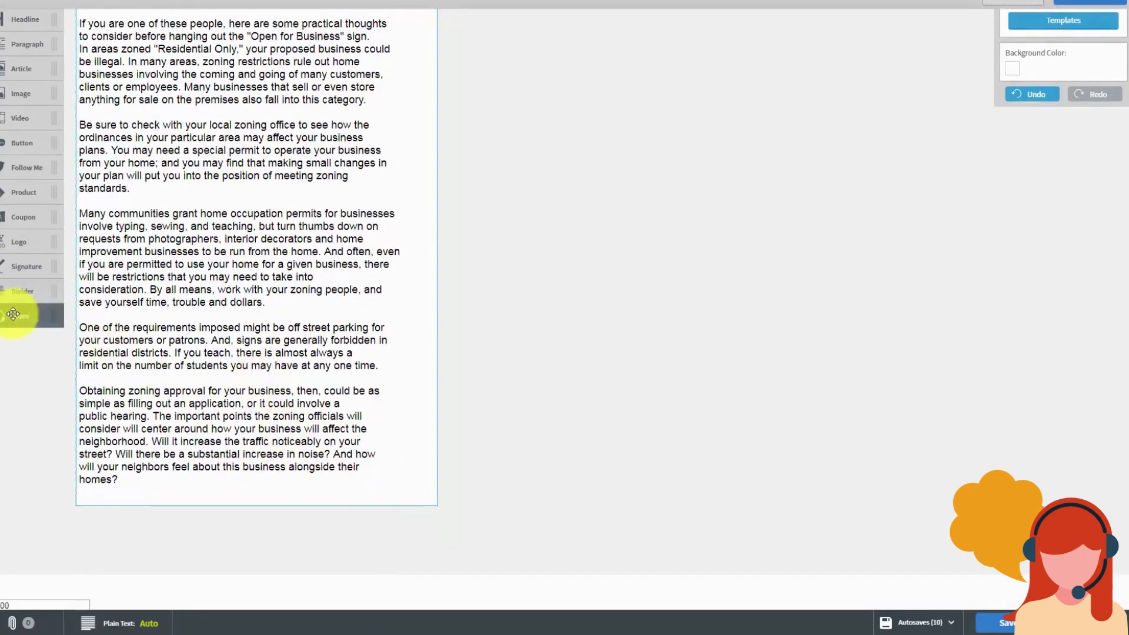
{"action": "left_click_drag", "start_coordinate": [11, 315], "coordinate": [198, 535]}
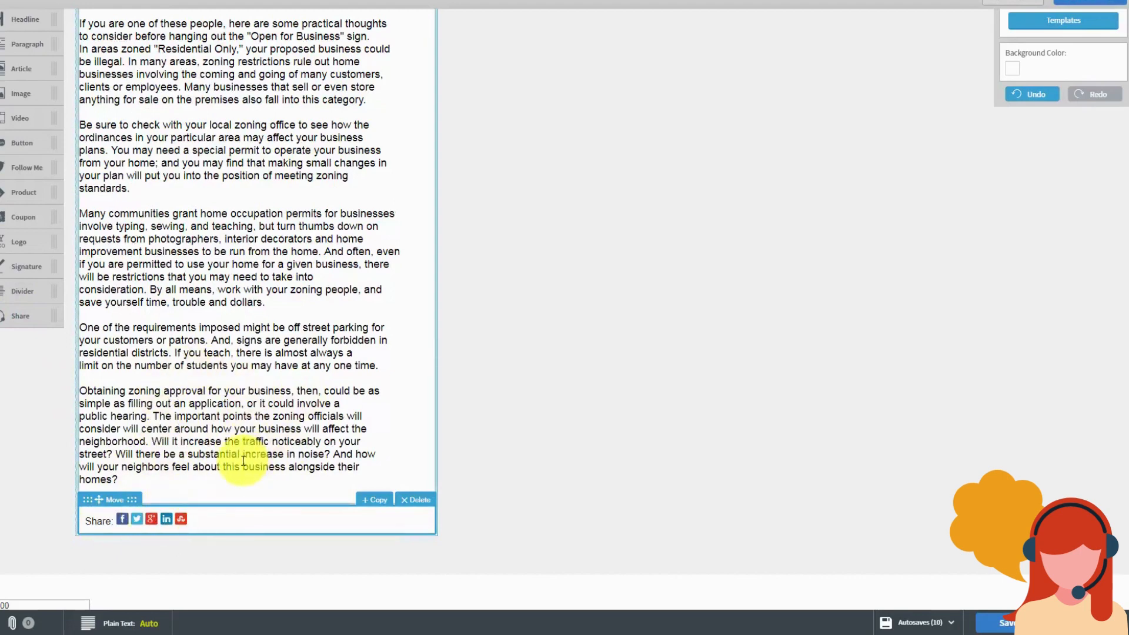
{"action": "scroll", "coordinate": [400, 297], "scroll_direction": "up", "scroll_amount": 2}
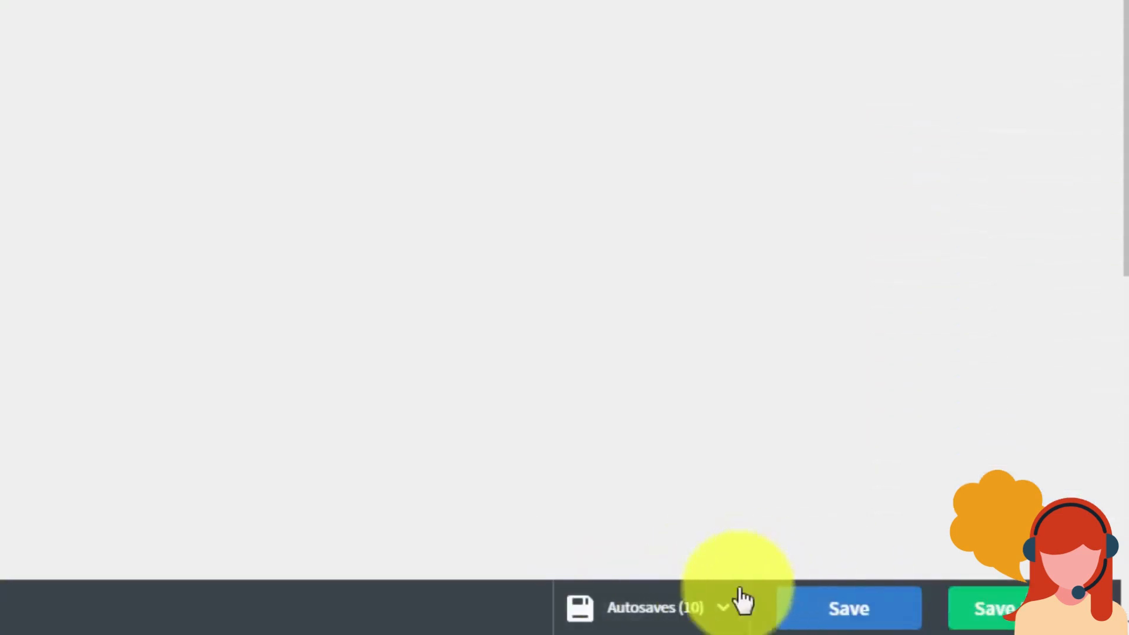
{"action": "left_click", "coordinate": [724, 611]}
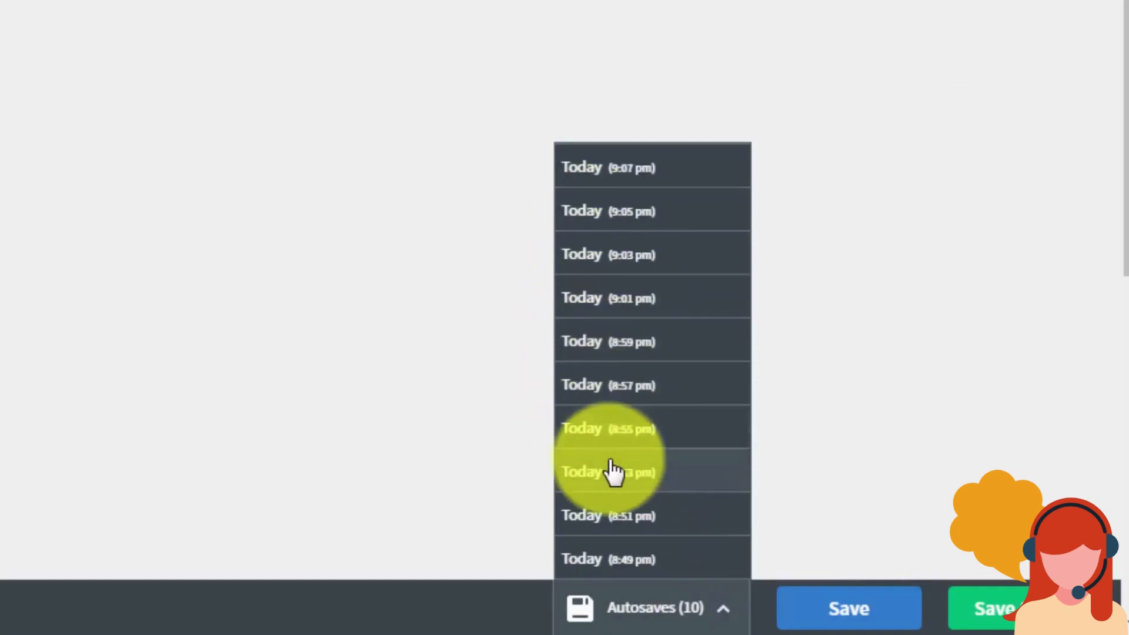
{"action": "left_click", "coordinate": [902, 426]}
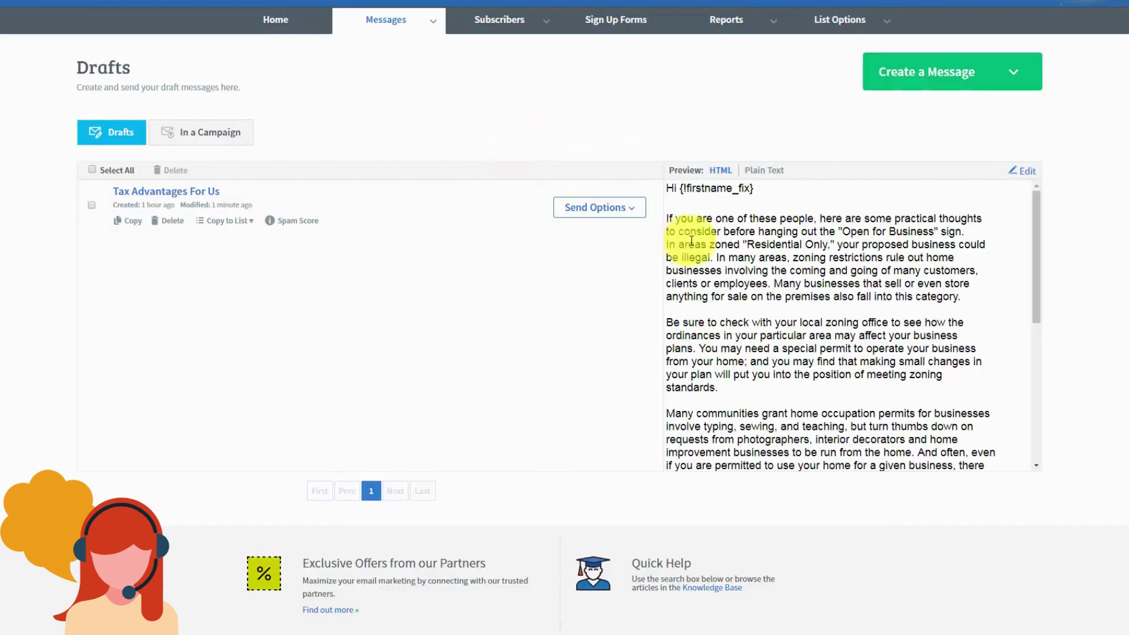
Step: Use Send Options on 'Tax Advantages For Us' to make it follow-up message one, sent immediately
{"action": "left_click", "coordinate": [632, 213]}
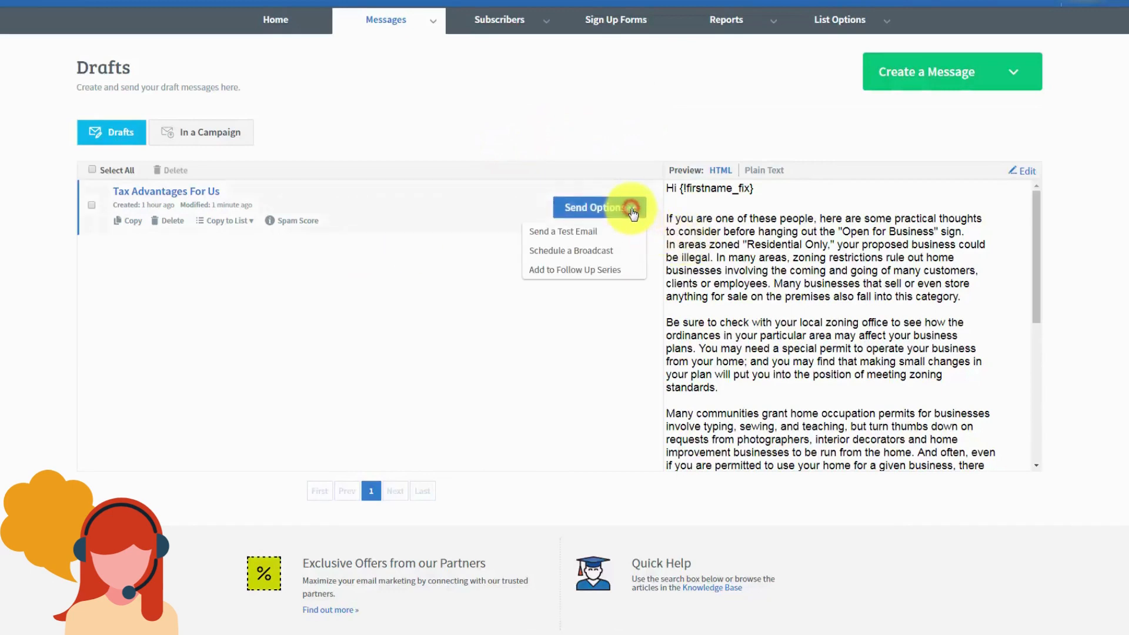
{"action": "left_click", "coordinate": [551, 271]}
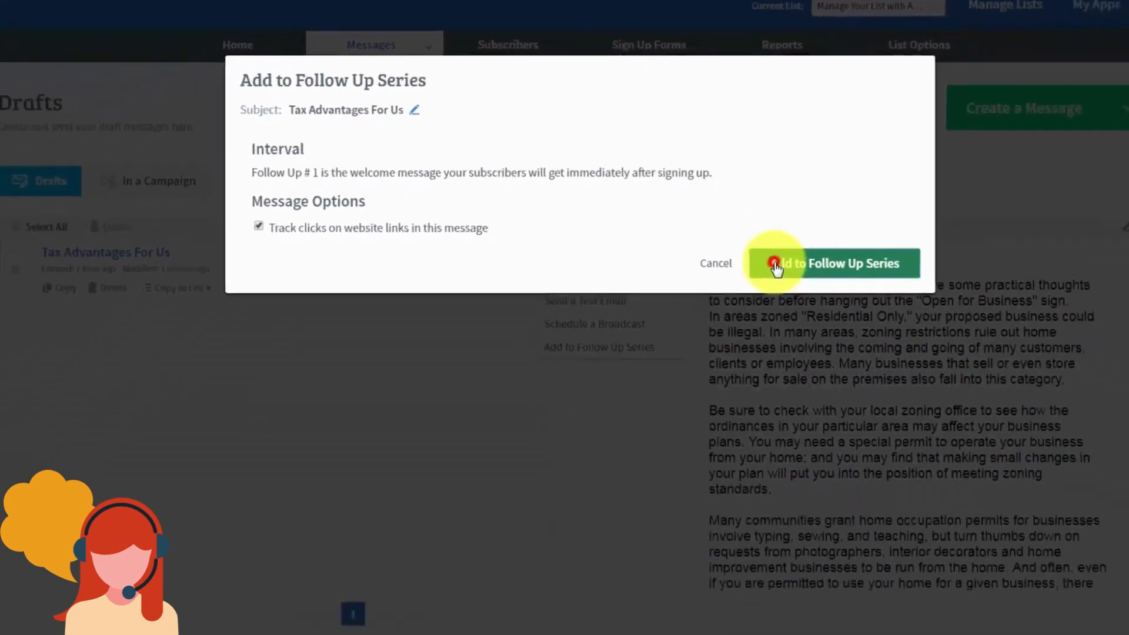
{"action": "left_click", "coordinate": [915, 435]}
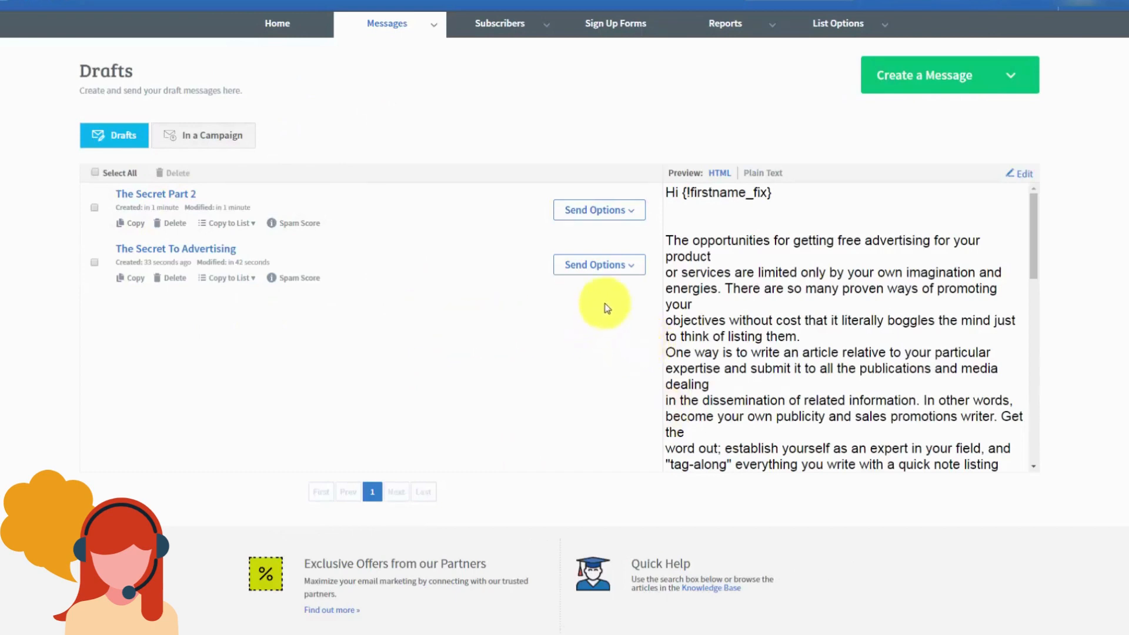
Step: Add The Secret To Advertising to the follow-up series with a 1-day interval
{"action": "left_click", "coordinate": [631, 267]}
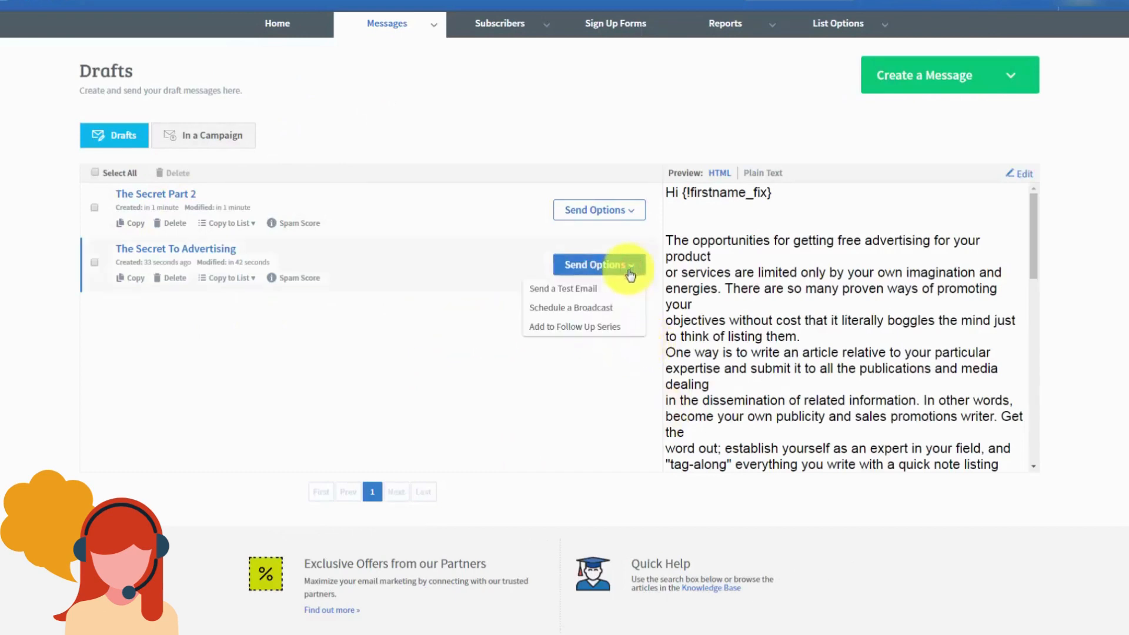
{"action": "left_click", "coordinate": [573, 328]}
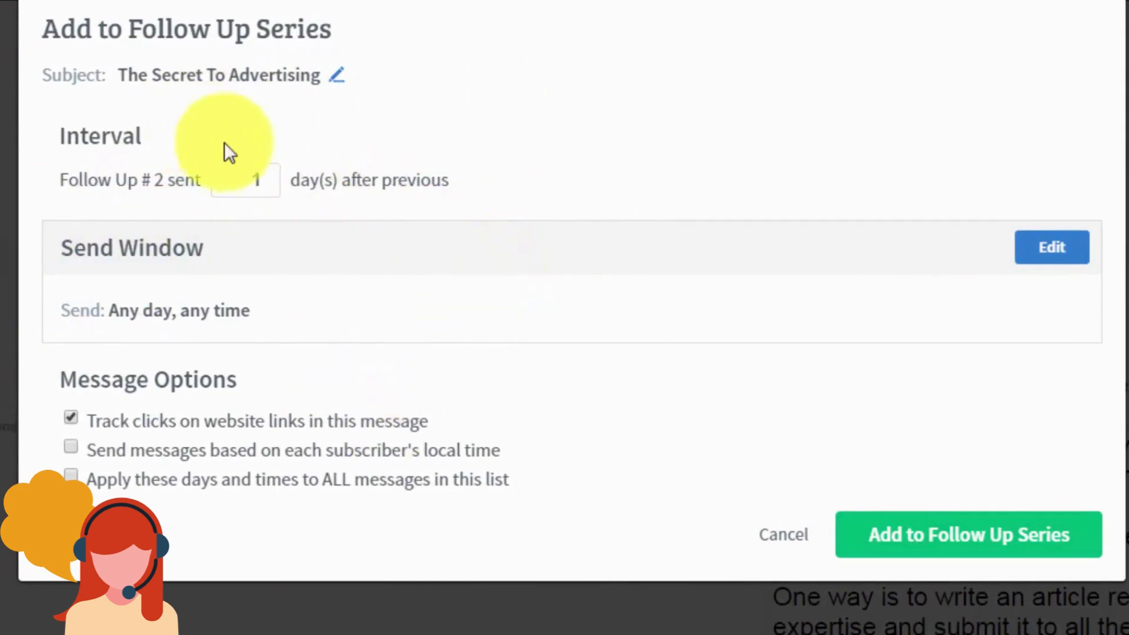
{"action": "double_click", "coordinate": [252, 179]}
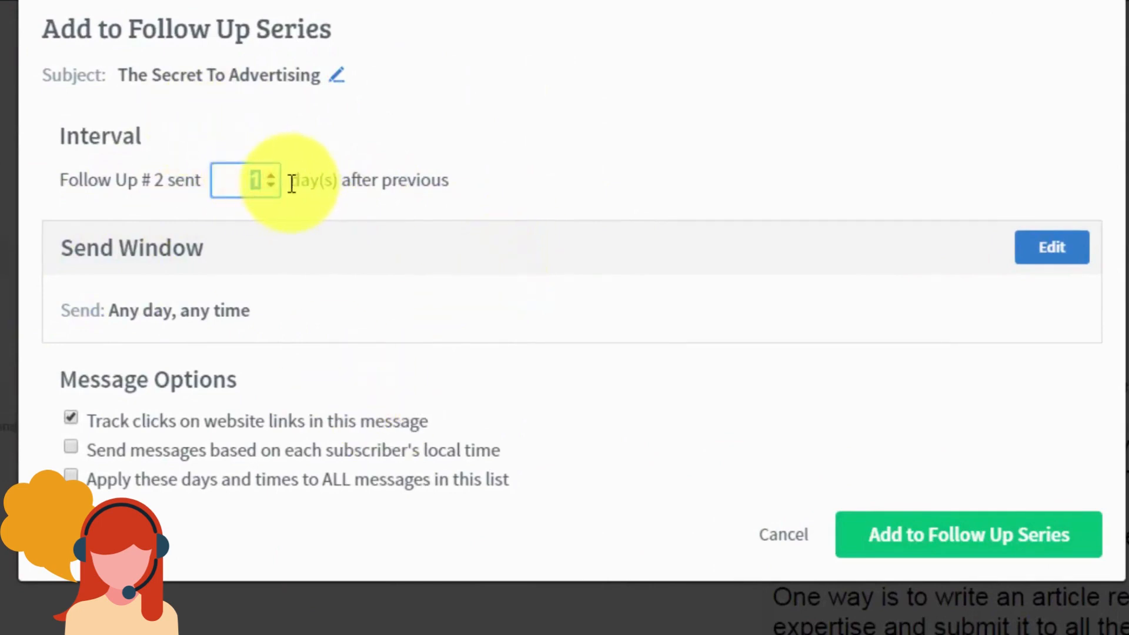
{"action": "type", "text": "2"}
{"action": "key", "text": "BackSpace"}
{"action": "type", "text": "3"}
{"action": "key", "text": "BackSpace"}
{"action": "type", "text": "1"}
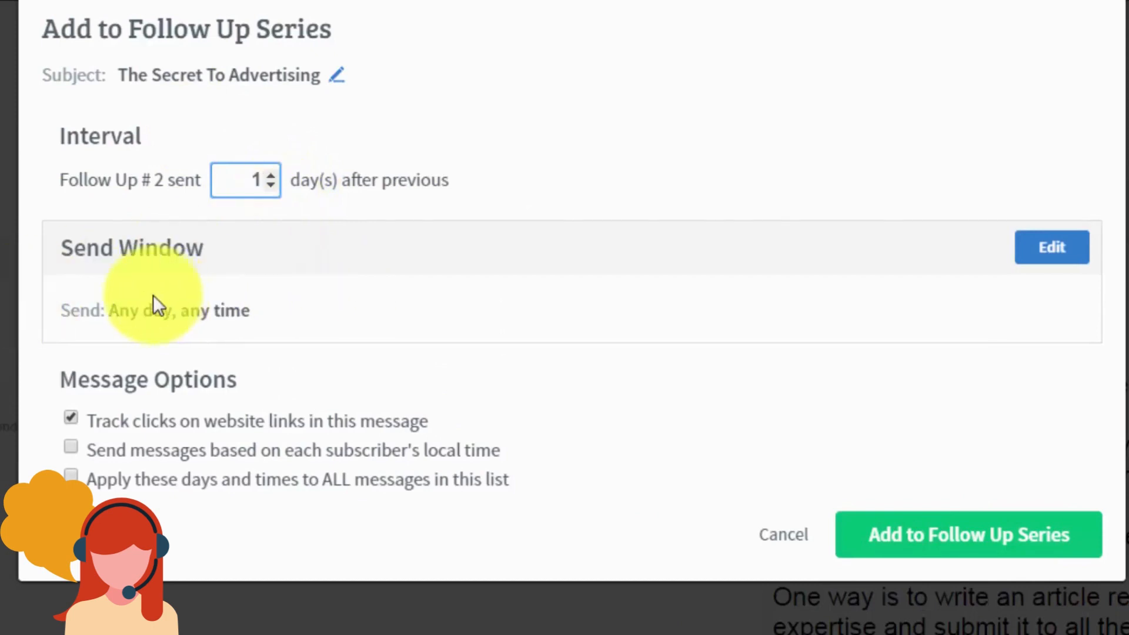
Step: Set the send window to start at 9am in each subscriber's local time and confirm it as follow-up 2
{"action": "left_click", "coordinate": [1031, 254]}
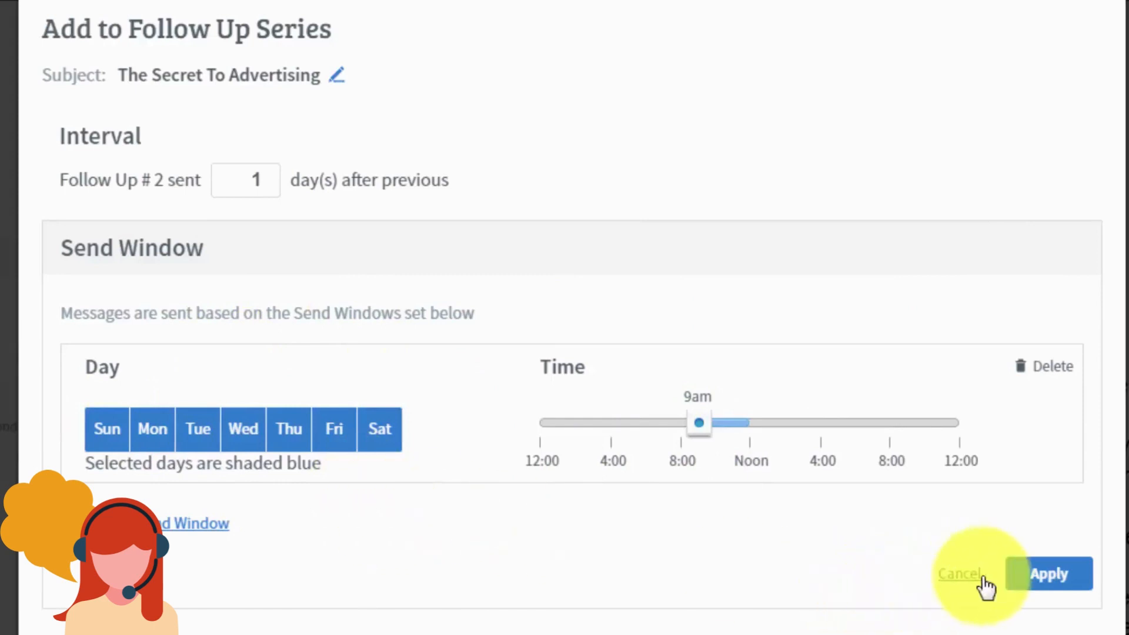
{"action": "left_click", "coordinate": [1014, 573]}
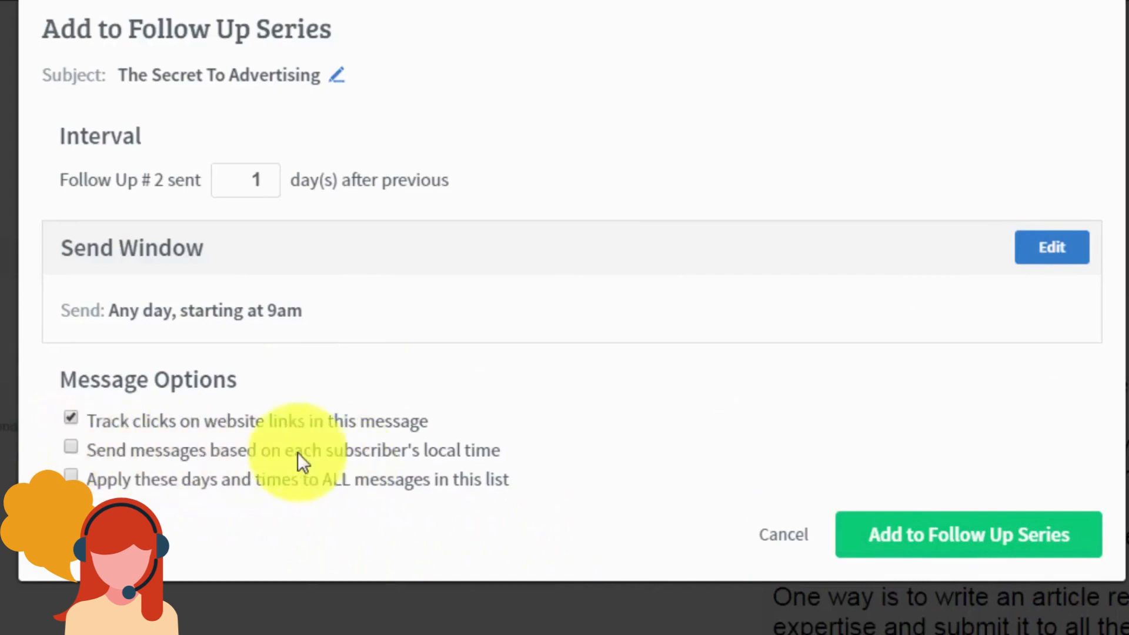
{"action": "left_click", "coordinate": [353, 456]}
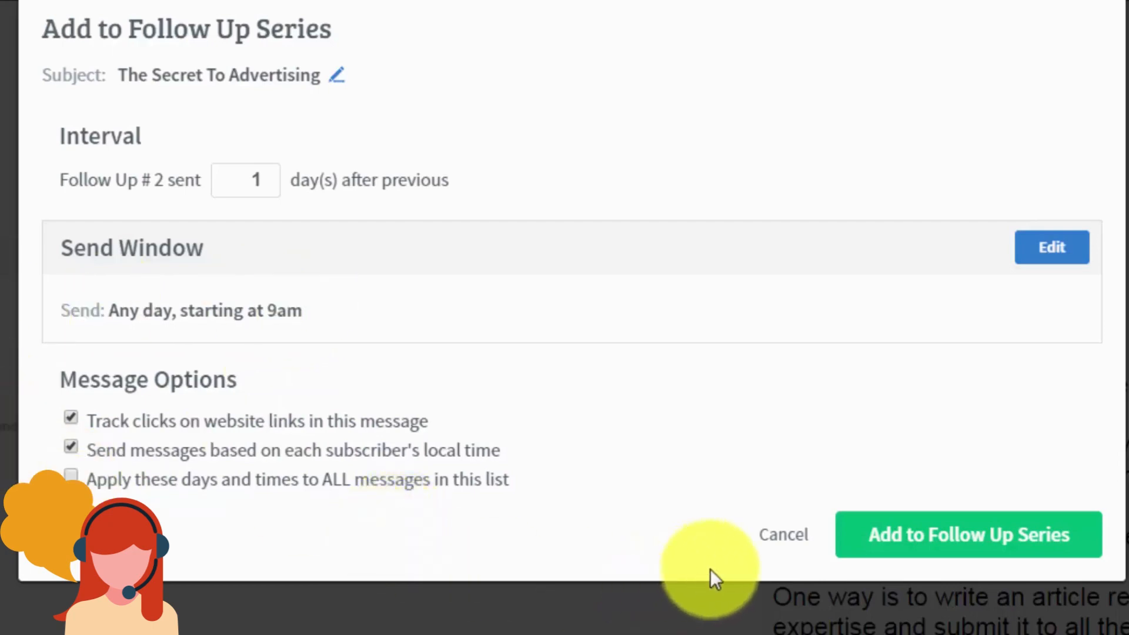
{"action": "left_click", "coordinate": [902, 541]}
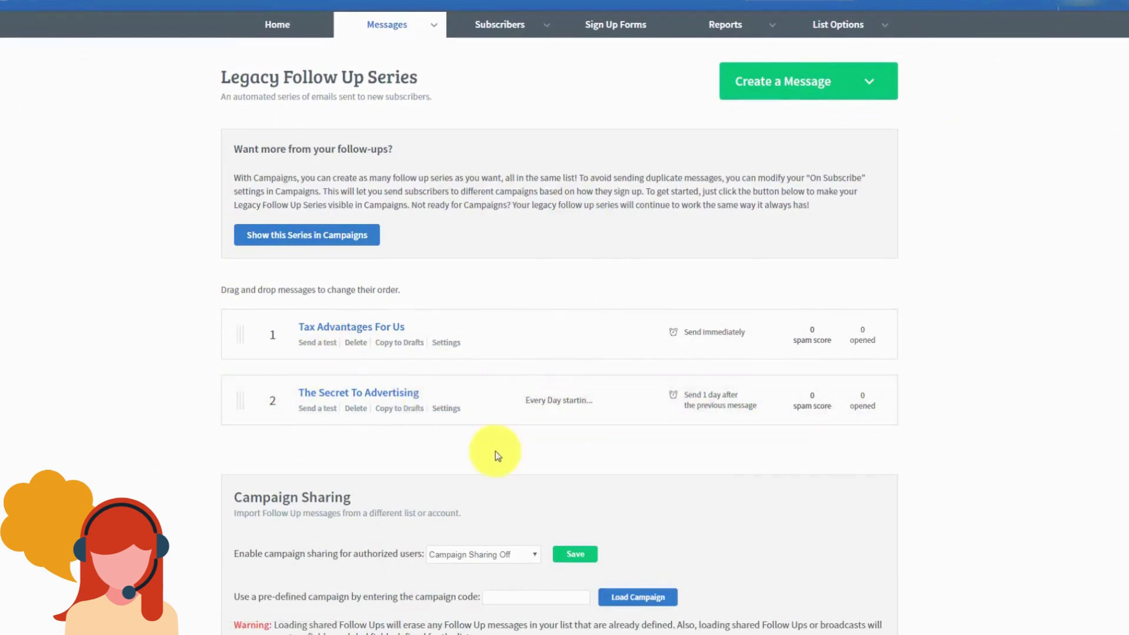
Step: From Drafts, add The Secret Part 2 to the follow-up series as message 3, 3 days later
{"action": "left_click", "coordinate": [437, 25]}
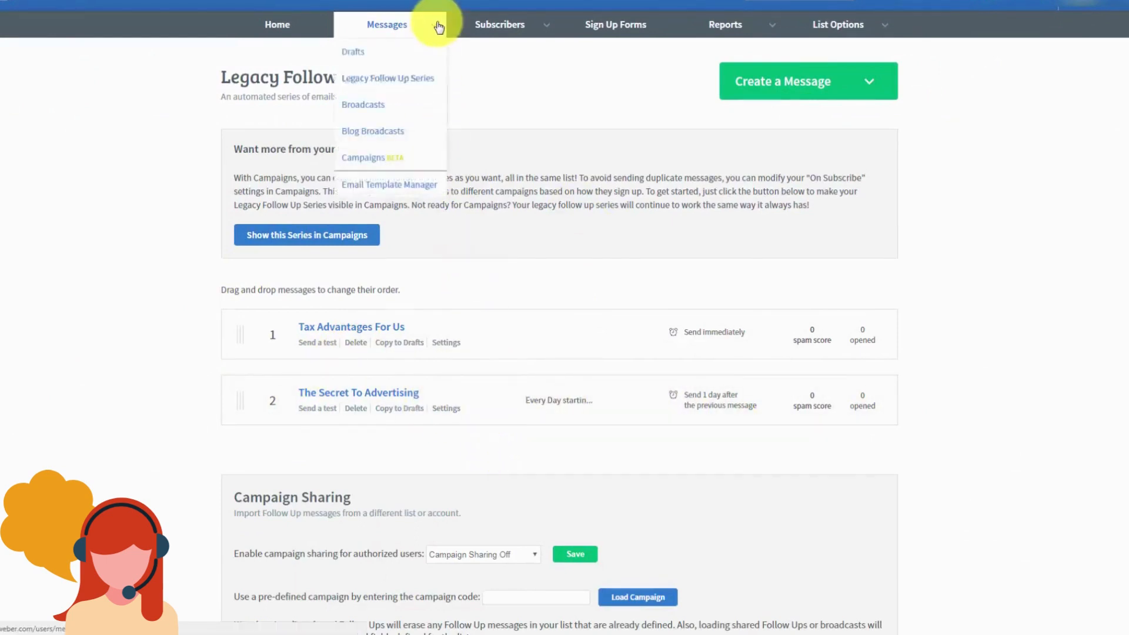
{"action": "left_click", "coordinate": [353, 52]}
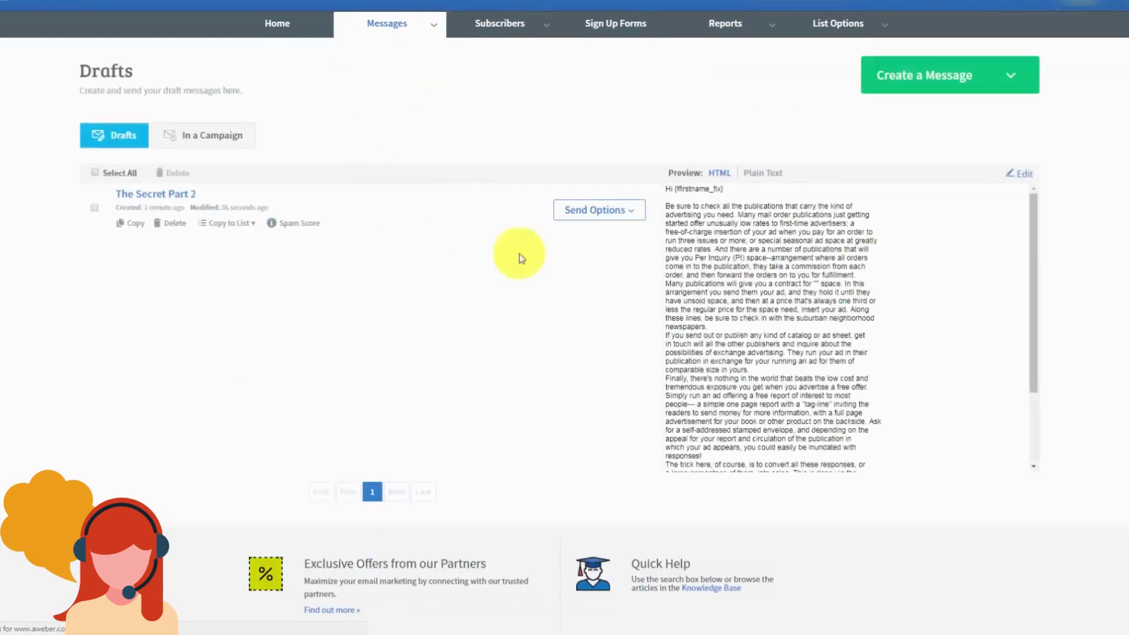
{"action": "left_click", "coordinate": [635, 219]}
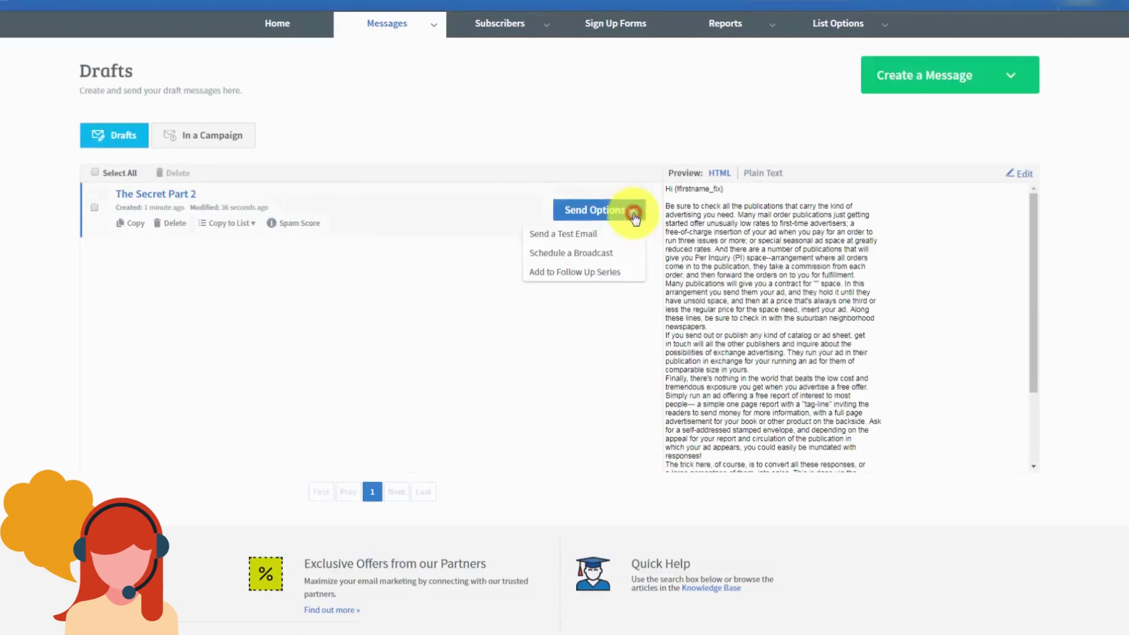
{"action": "left_click", "coordinate": [555, 273]}
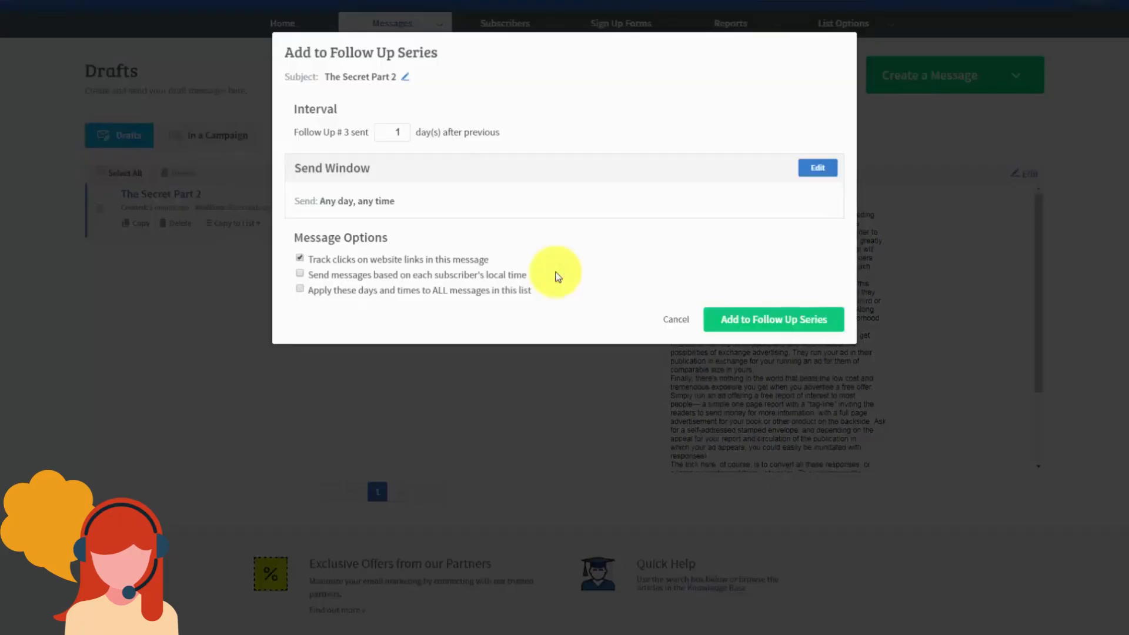
{"action": "left_click", "coordinate": [377, 152]}
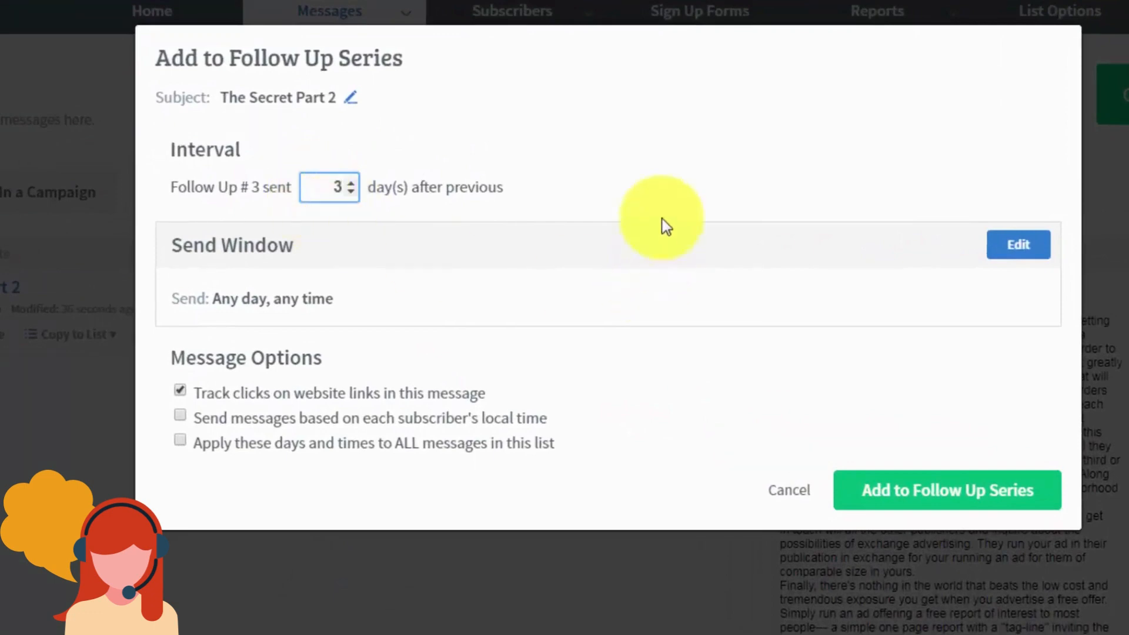
{"action": "left_click", "coordinate": [660, 209]}
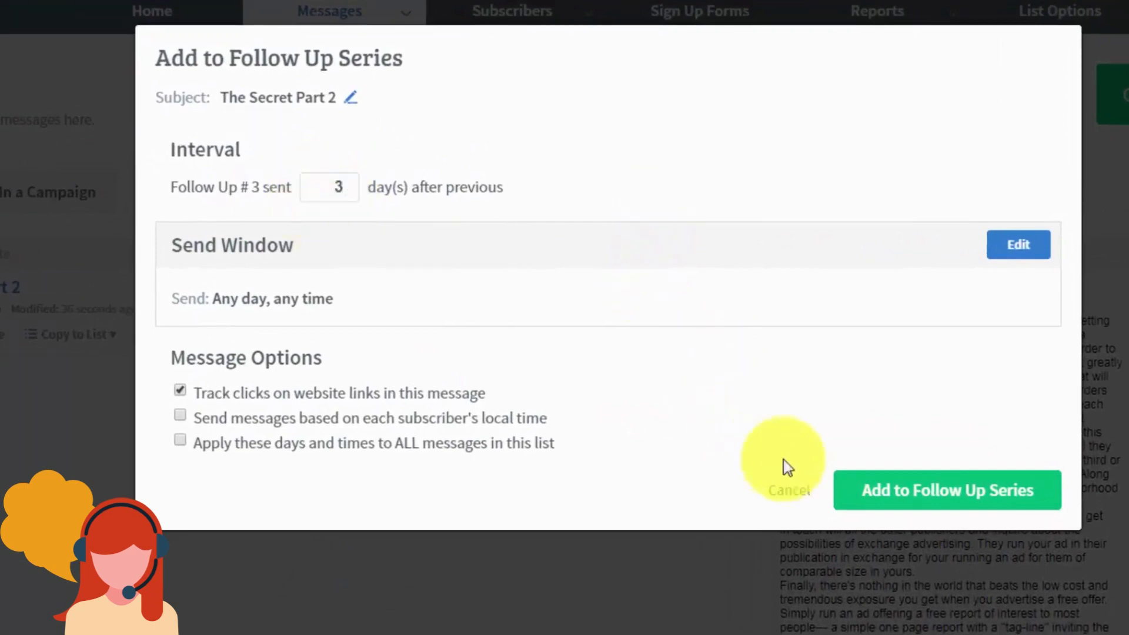
{"action": "left_click", "coordinate": [887, 499]}
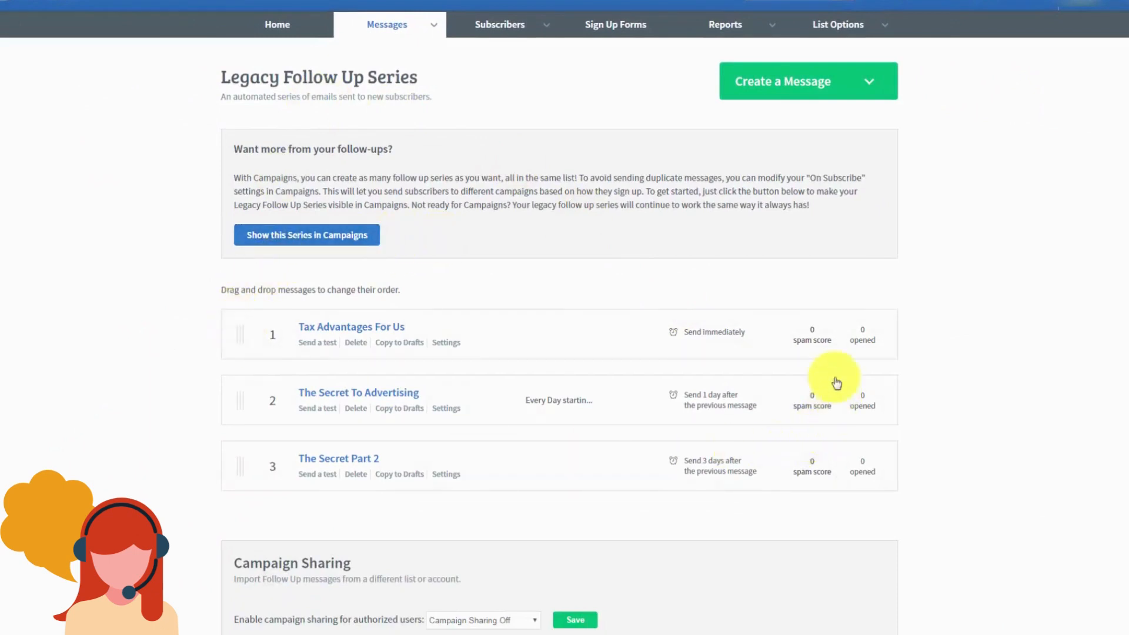
Step: Set Campaign Sharing to Follow Ups Only and save the setting
{"action": "scroll", "coordinate": [257, 309], "scroll_direction": "down", "scroll_amount": 1}
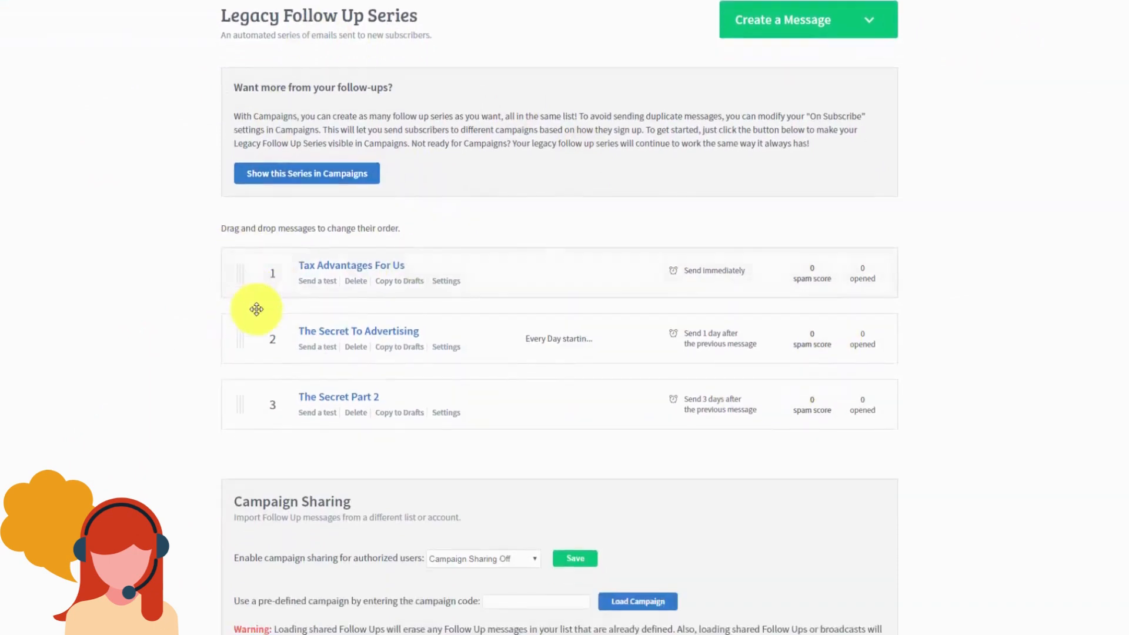
{"action": "scroll", "coordinate": [507, 395], "scroll_direction": "up", "scroll_amount": 1}
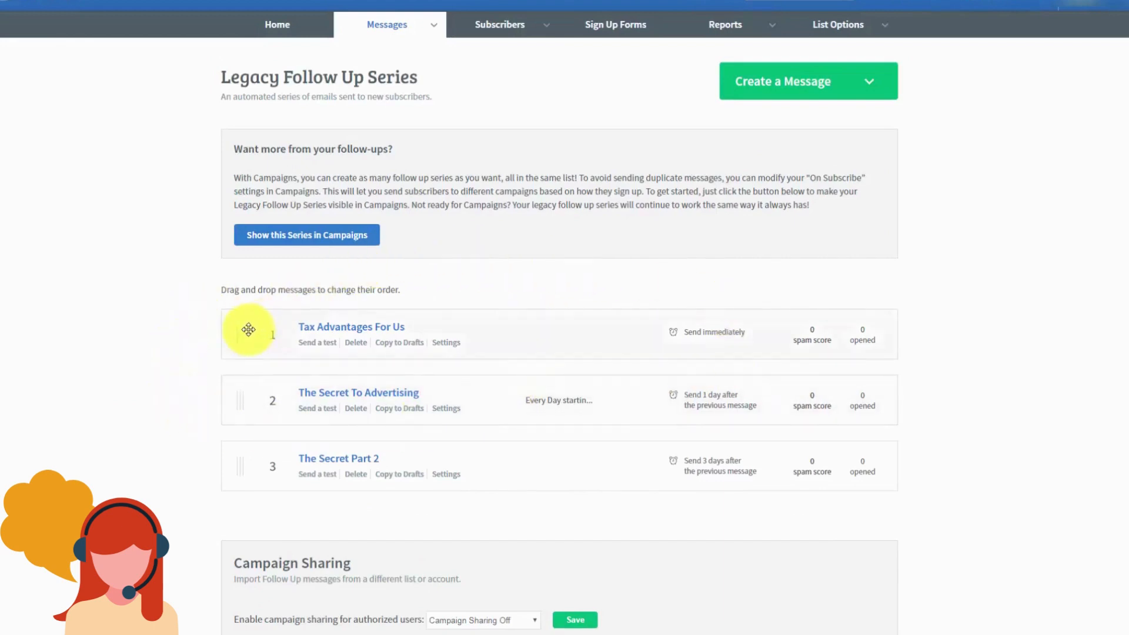
{"action": "scroll", "coordinate": [211, 331], "scroll_direction": "down", "scroll_amount": 1}
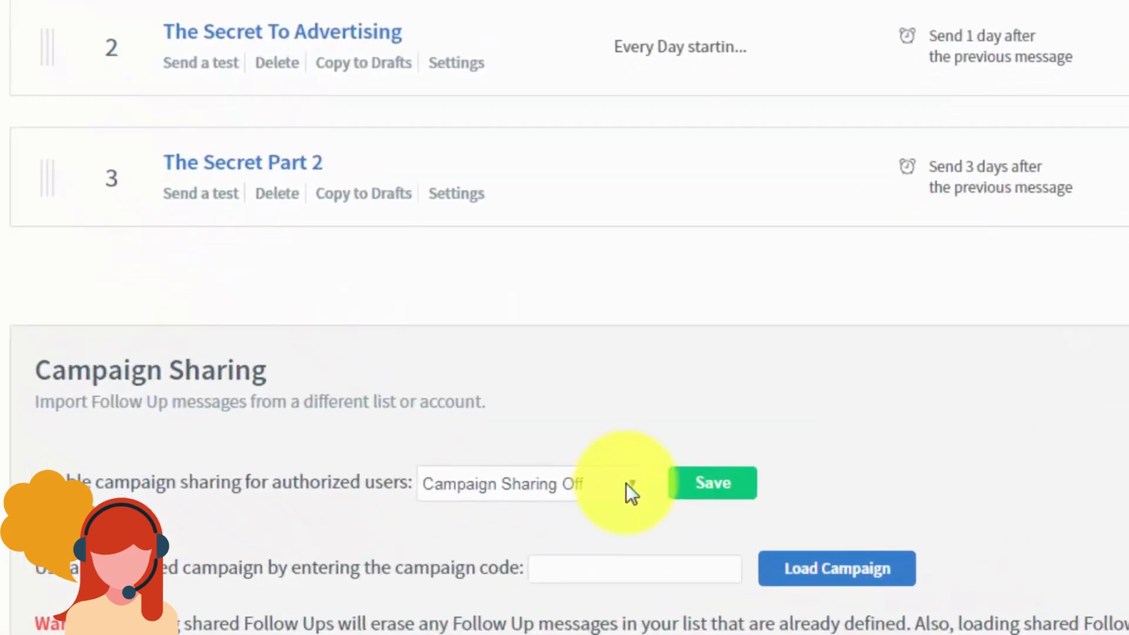
{"action": "left_click", "coordinate": [633, 483]}
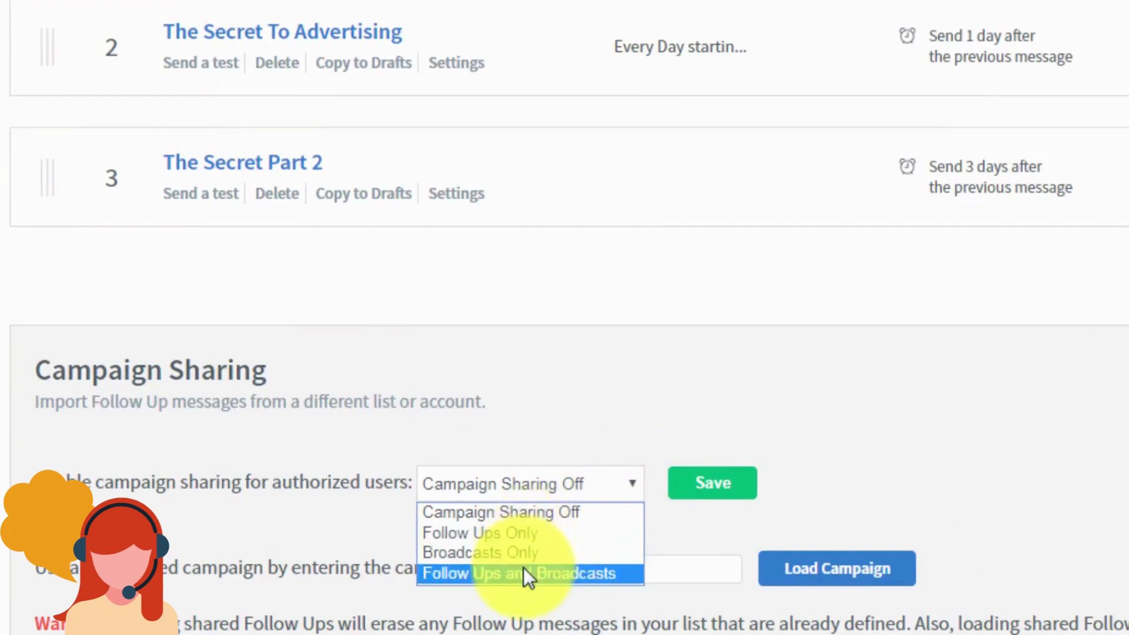
{"action": "left_click", "coordinate": [506, 534]}
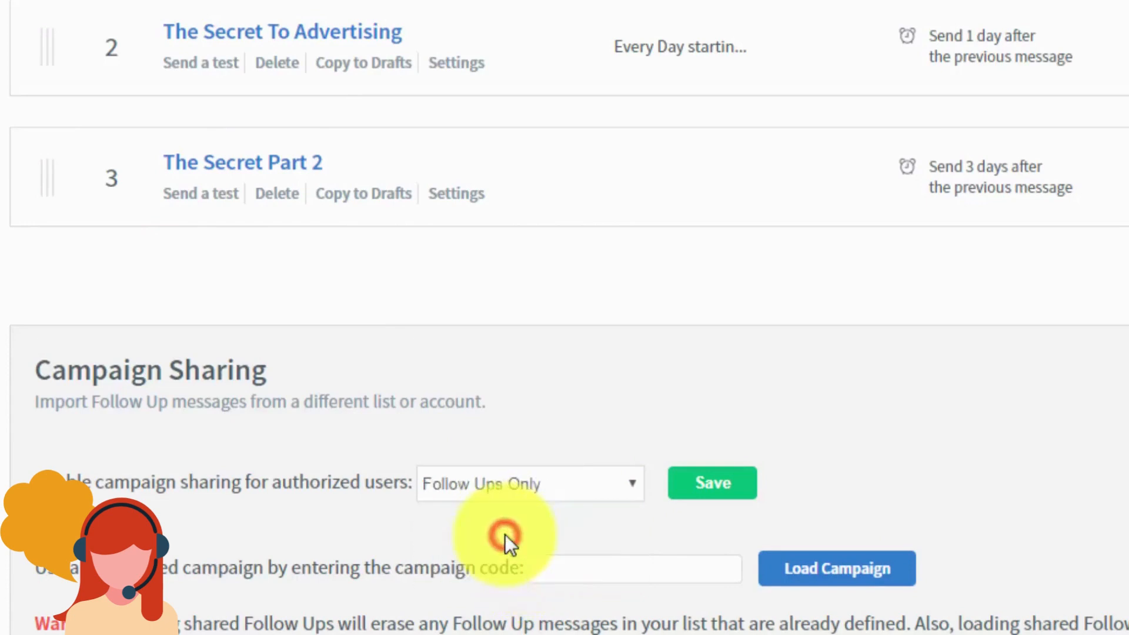
{"action": "left_click", "coordinate": [702, 493]}
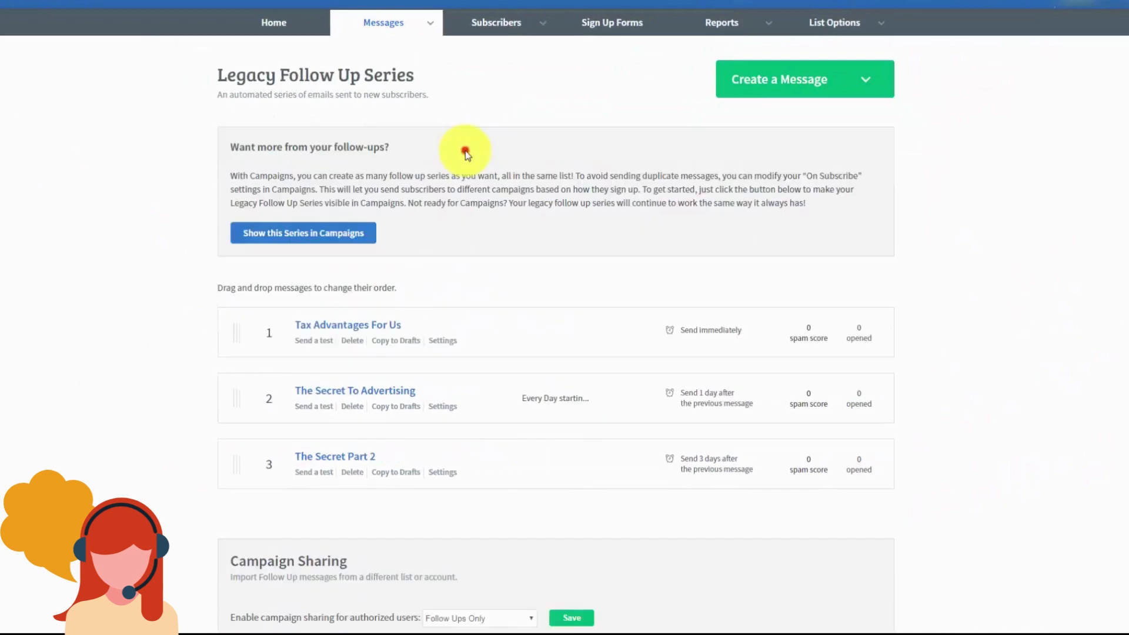
{"action": "scroll", "coordinate": [464, 152], "scroll_direction": "down", "scroll_amount": 3}
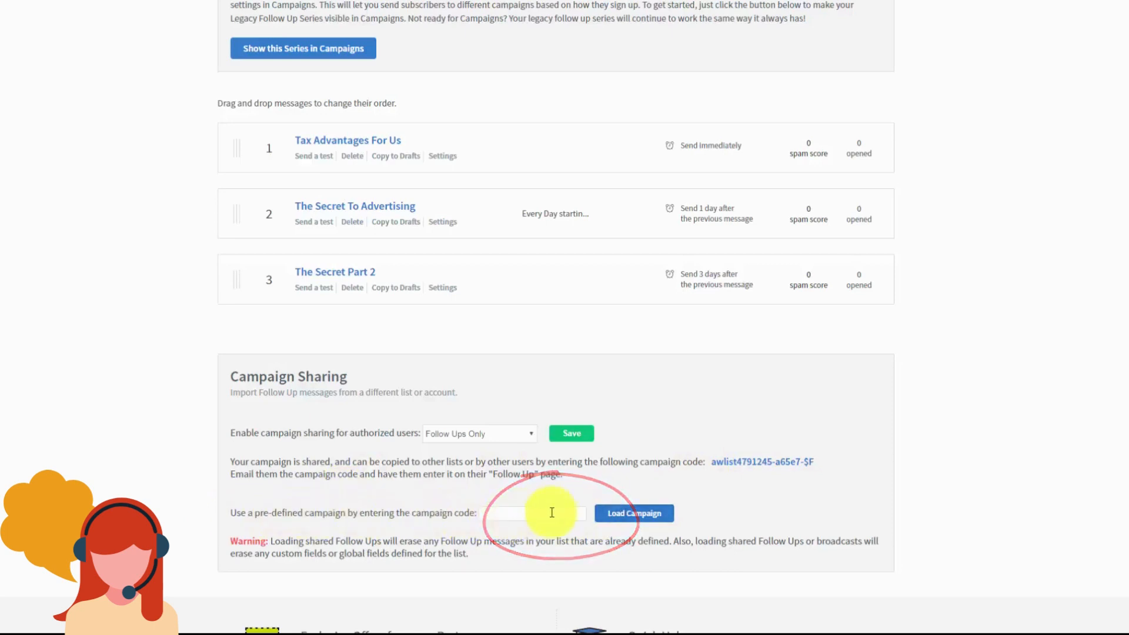
{"action": "scroll", "coordinate": [777, 512], "scroll_direction": "up", "scroll_amount": 3}
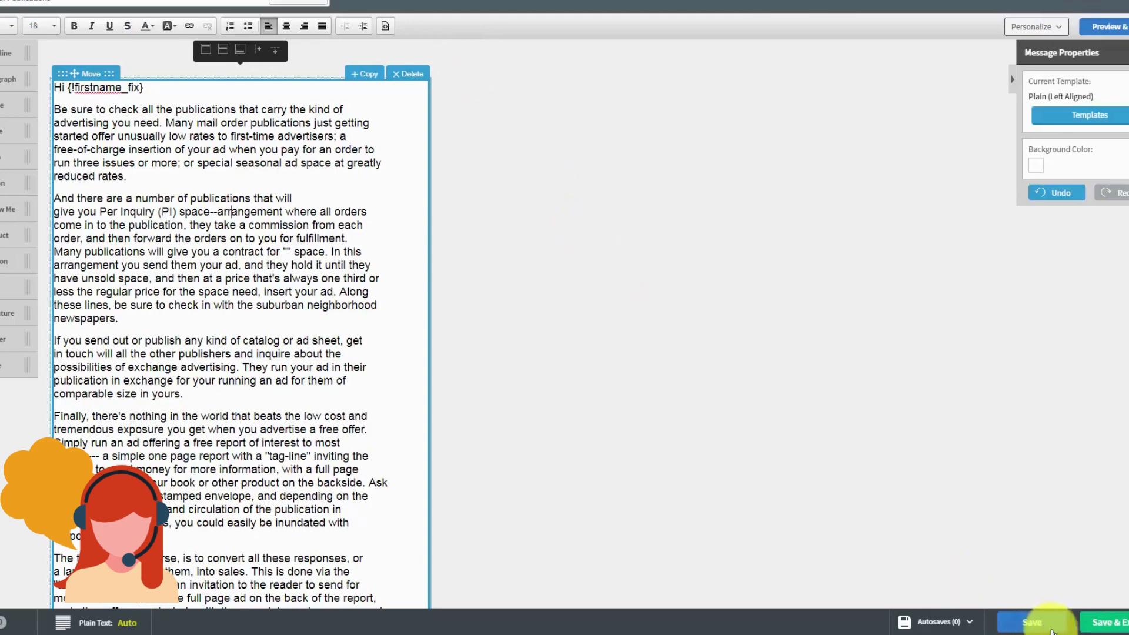
Step: Save Check Your Publications as a draft and open its Schedule a Broadcast settings
{"action": "left_click", "coordinate": [1097, 627]}
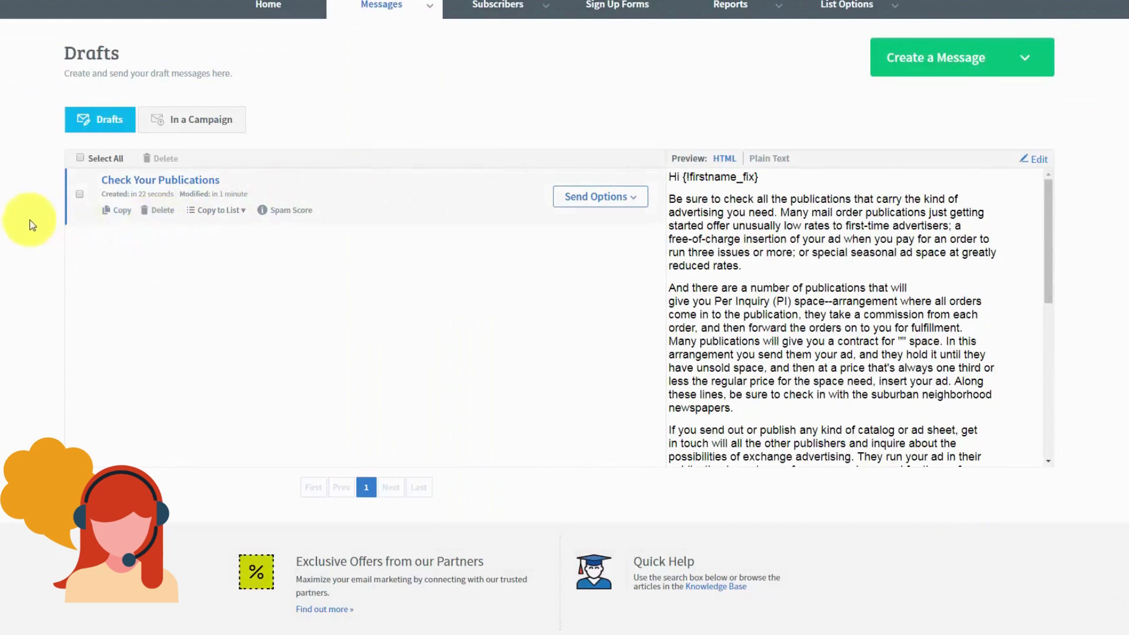
{"action": "left_click", "coordinate": [633, 204]}
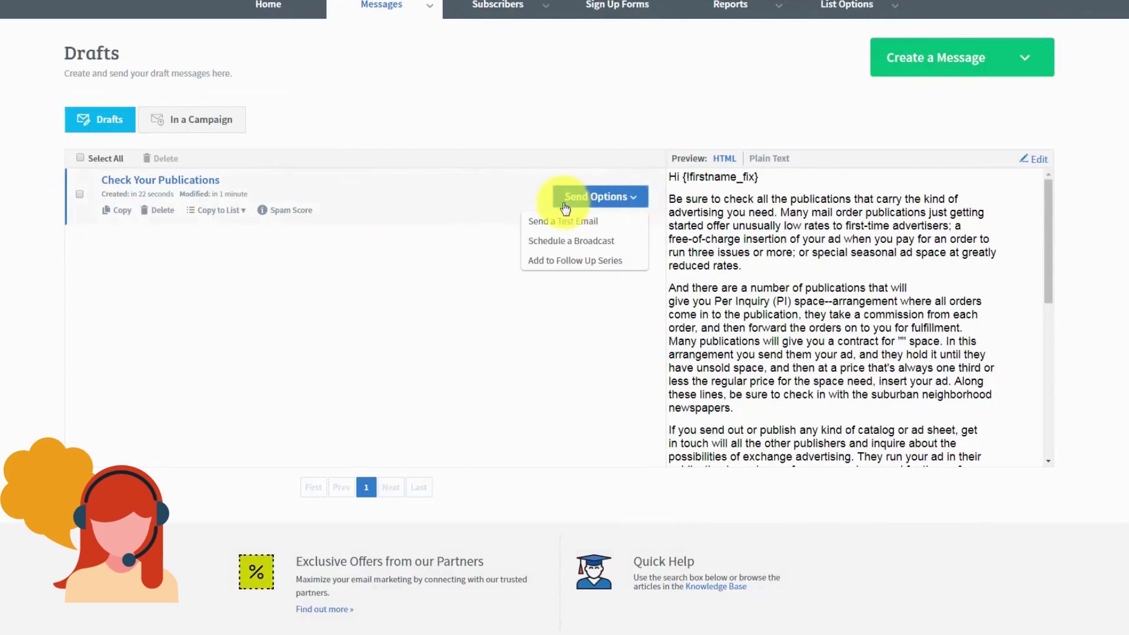
{"action": "left_click", "coordinate": [557, 242]}
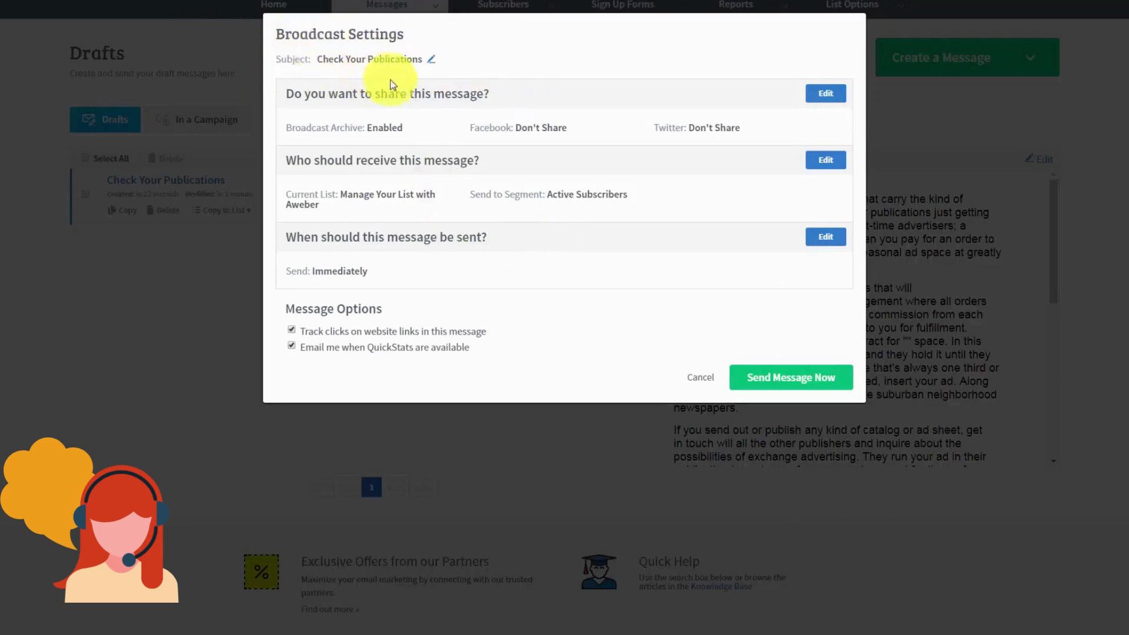
{"action": "left_click", "coordinate": [433, 61]}
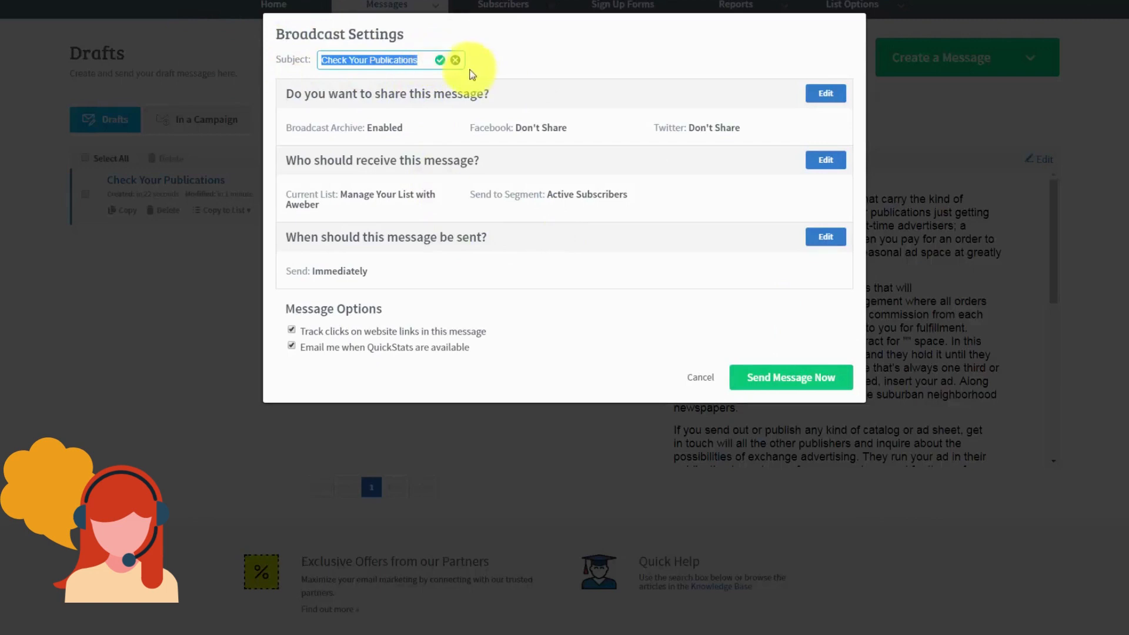
{"action": "left_click", "coordinate": [456, 59]}
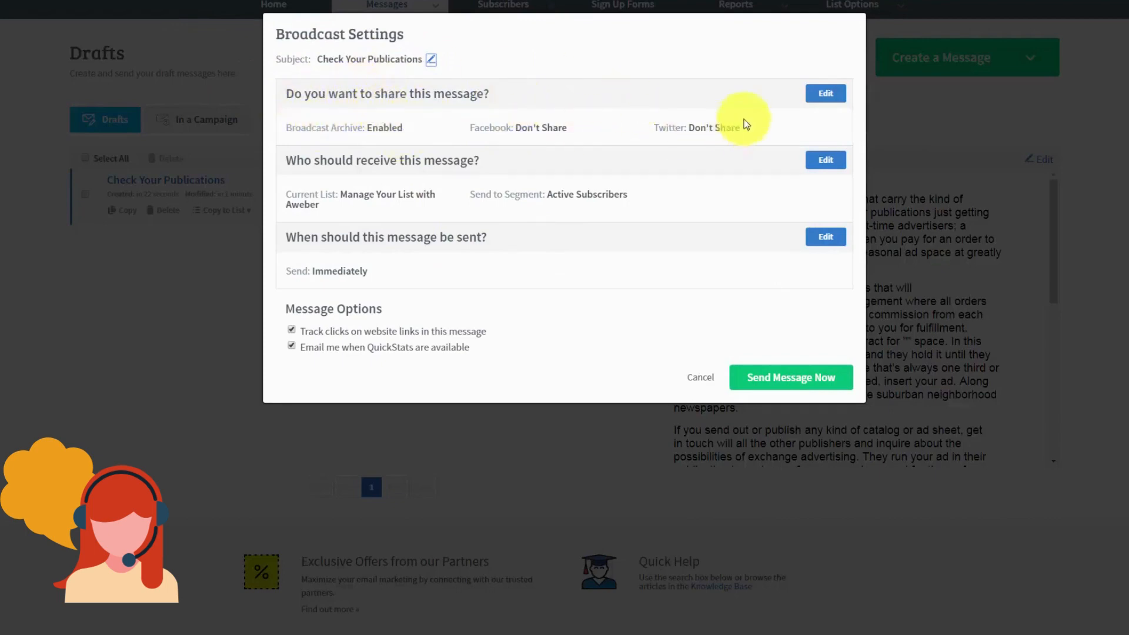
Step: Review the sharing options and archive homepage, then apply archive enabled with no Facebook or Twitter posting
{"action": "left_click", "coordinate": [825, 94]}
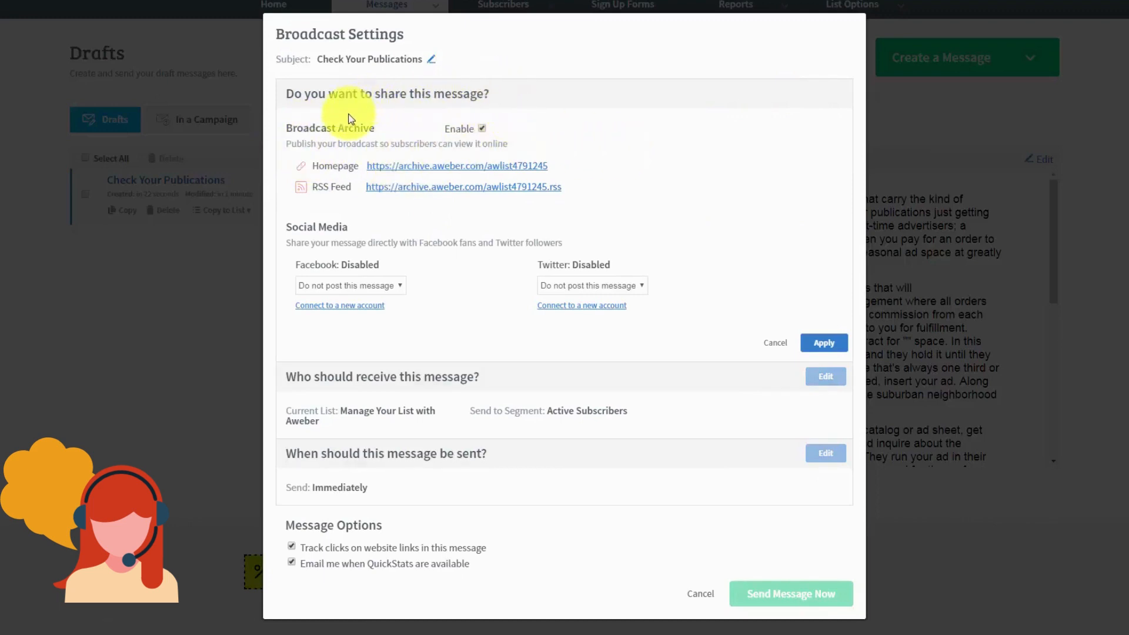
{"action": "left_click", "coordinate": [407, 171]}
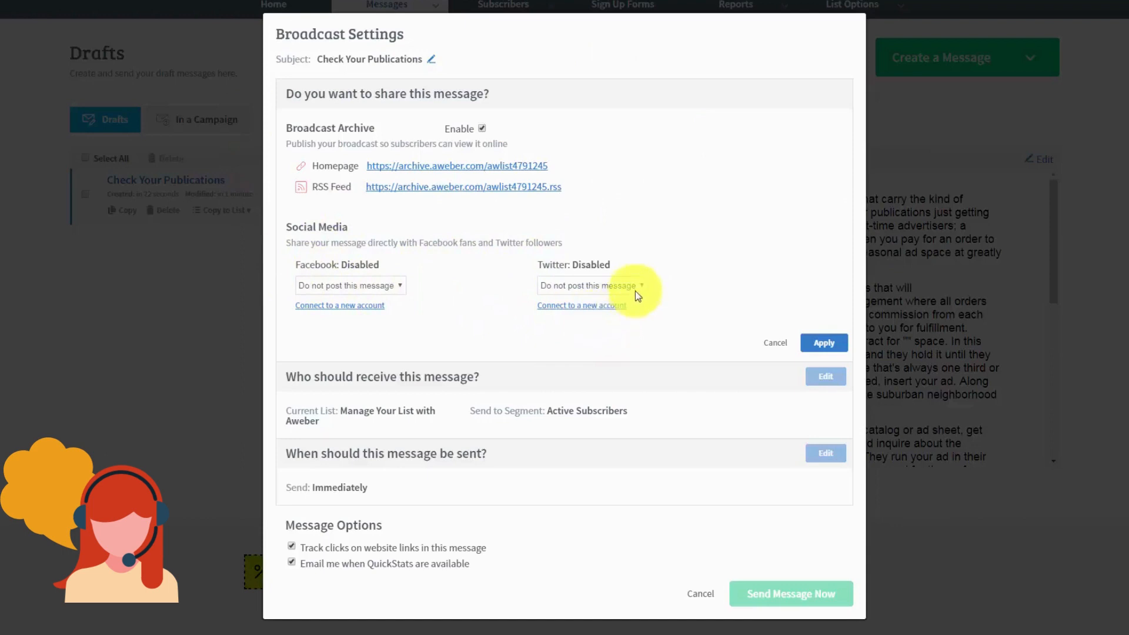
{"action": "left_click", "coordinate": [824, 347]}
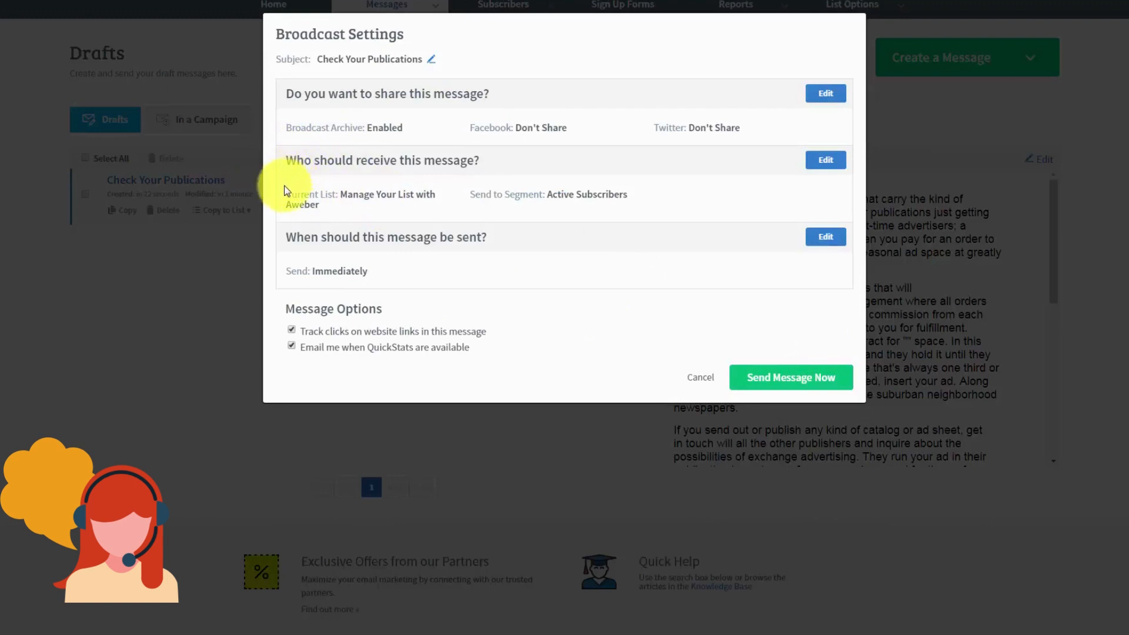
Step: Include two more lists, exclude one list, keep the Active Subscribers segment, and apply the recipients
{"action": "left_click", "coordinate": [826, 167]}
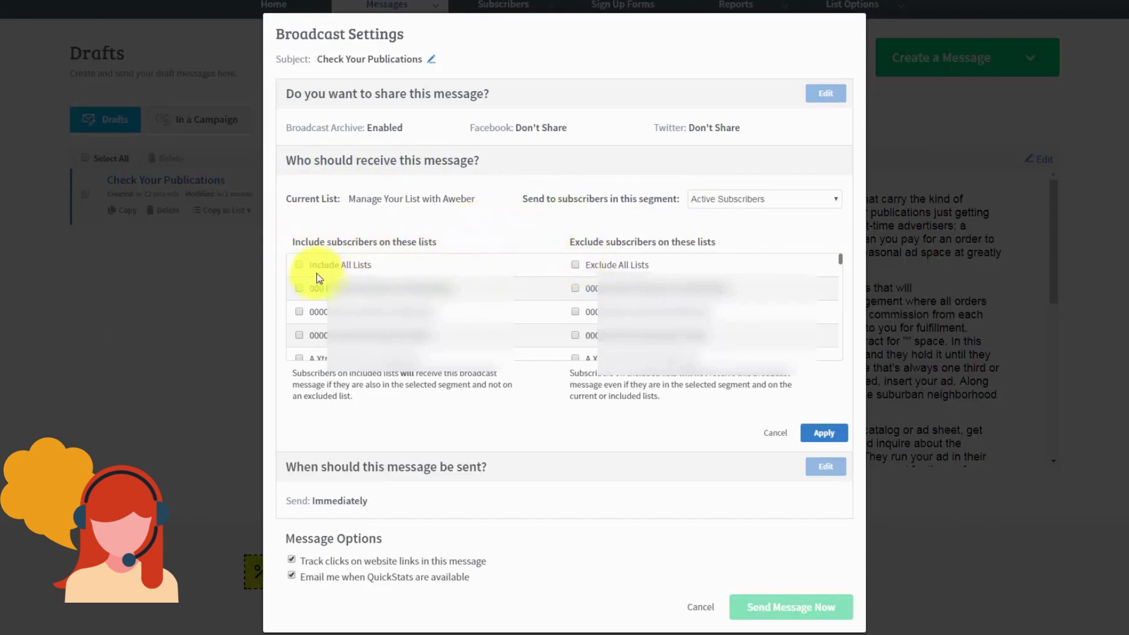
{"action": "left_click", "coordinate": [299, 311]}
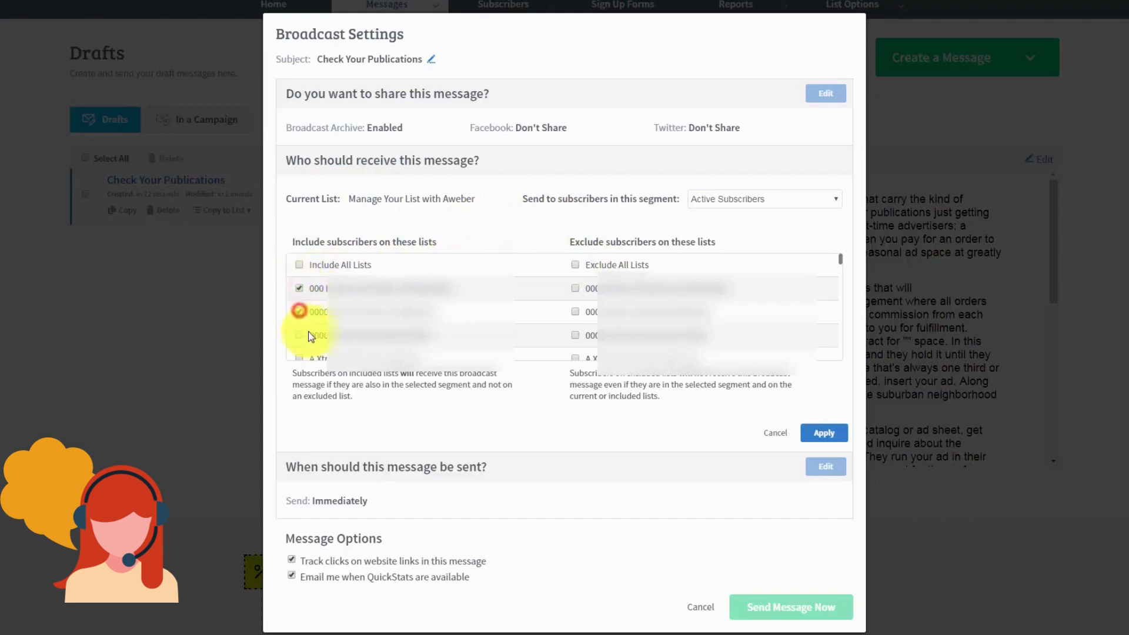
{"action": "left_click", "coordinate": [299, 334]}
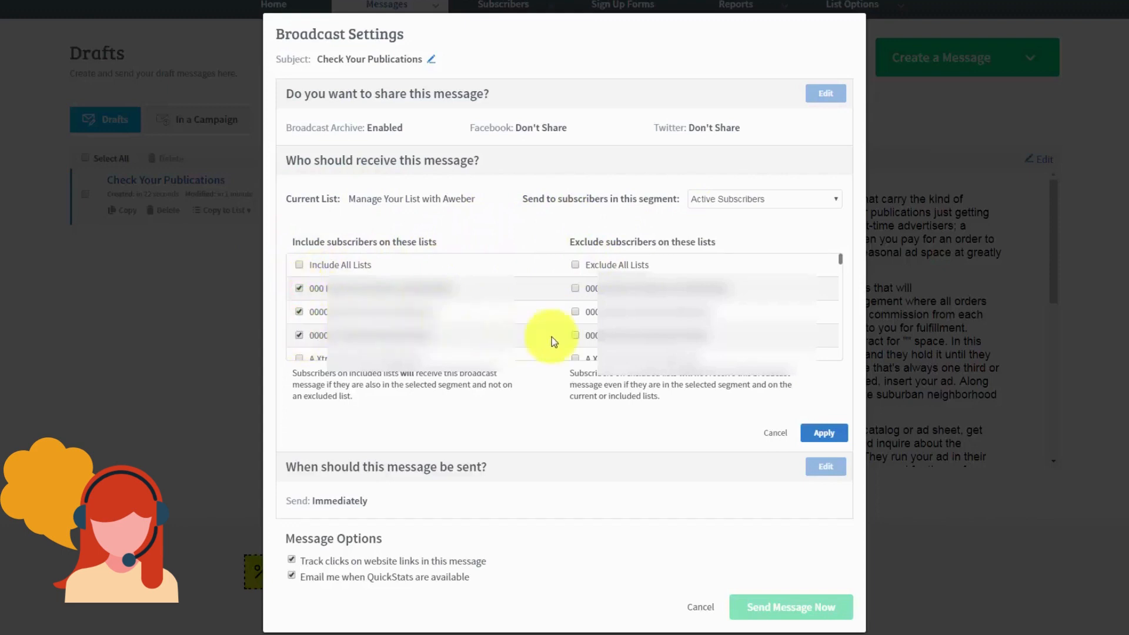
{"action": "left_click", "coordinate": [576, 337]}
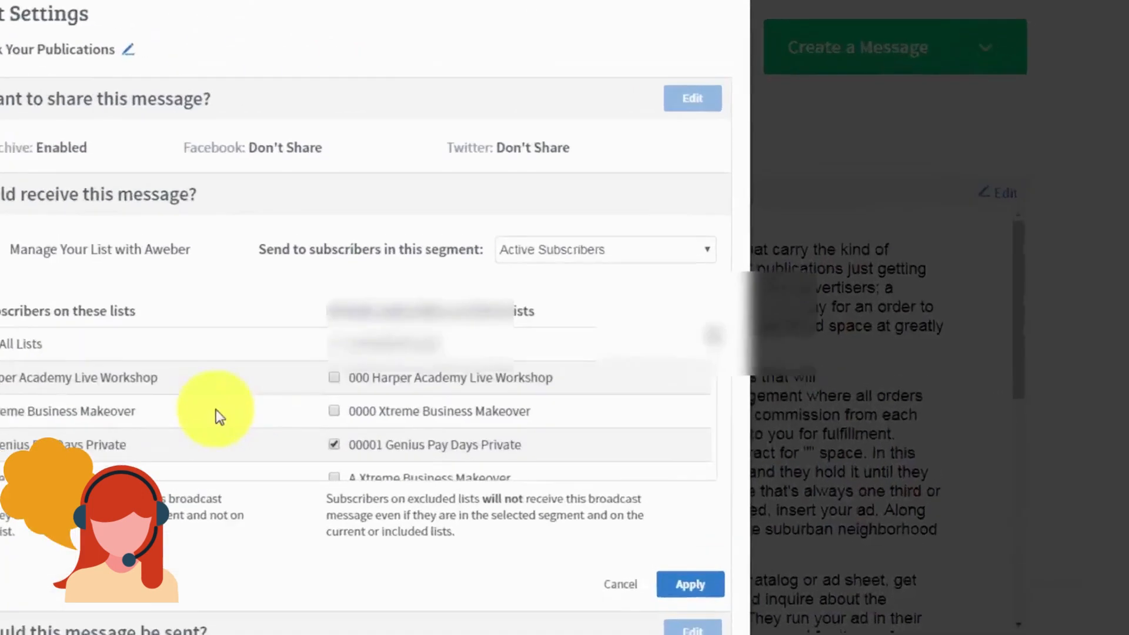
{"action": "left_click", "coordinate": [773, 198]}
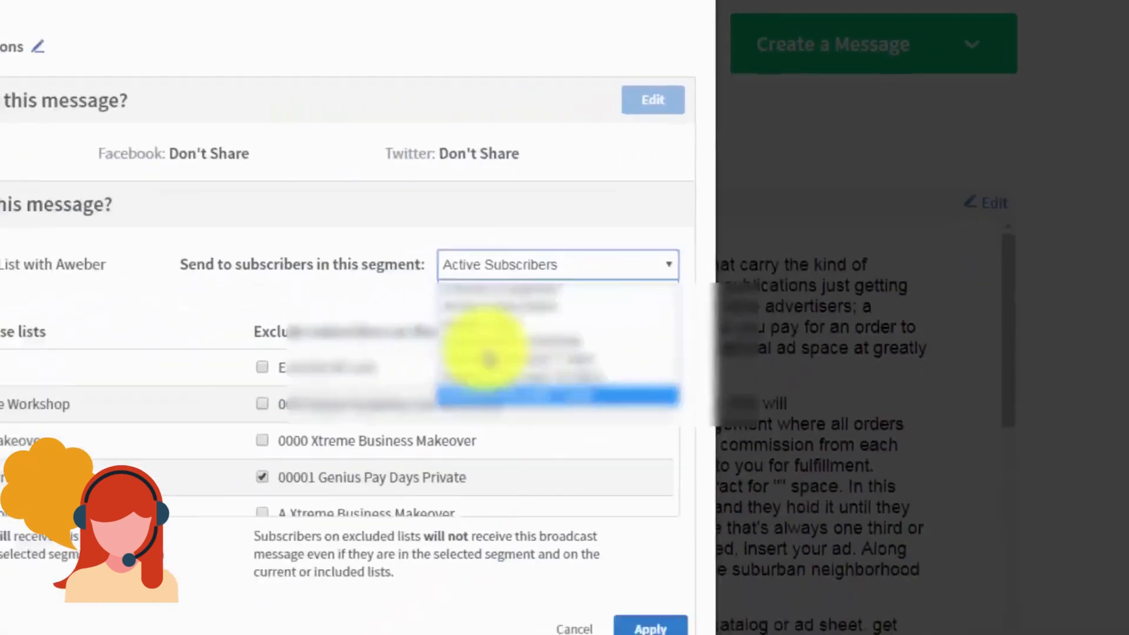
{"action": "left_click", "coordinate": [639, 174]}
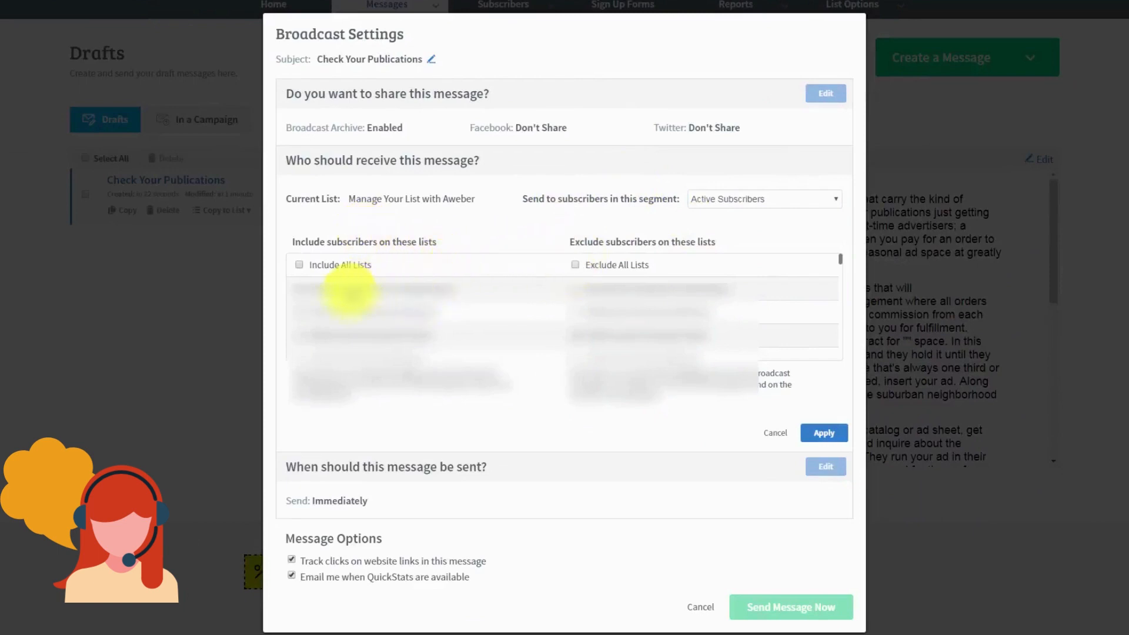
{"action": "left_click", "coordinate": [769, 210]}
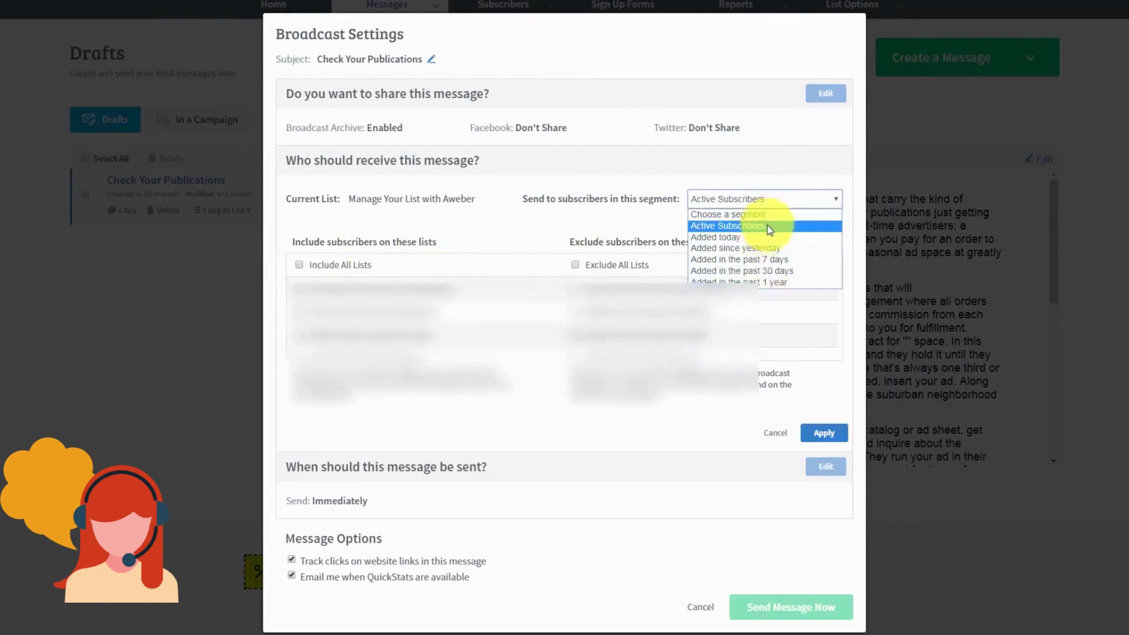
{"action": "left_click", "coordinate": [629, 224]}
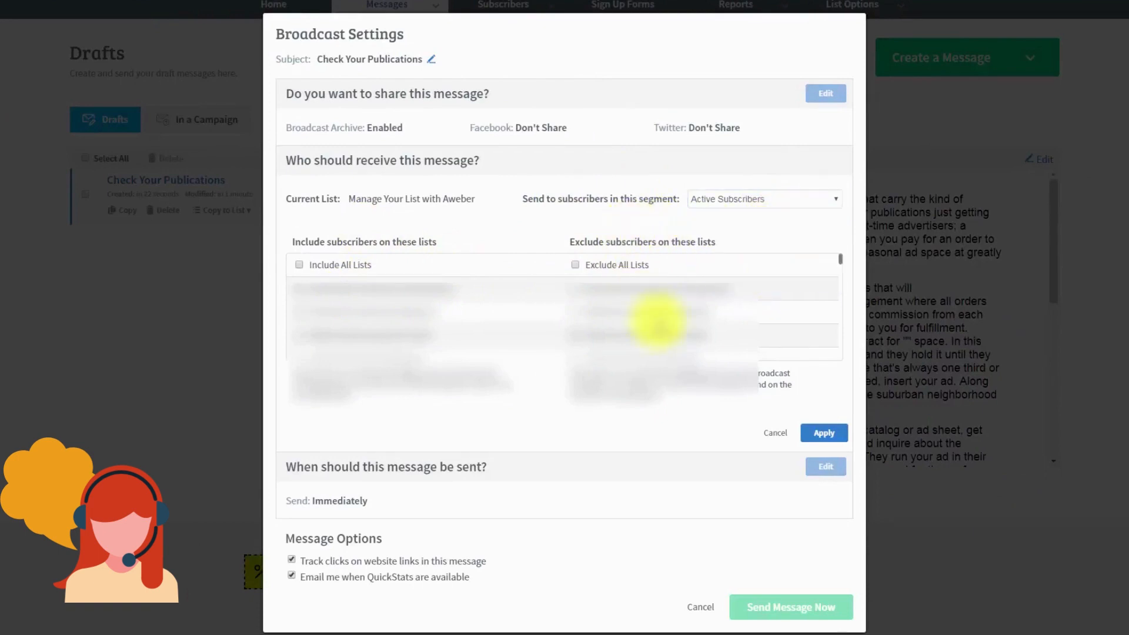
{"action": "left_click", "coordinate": [813, 433]}
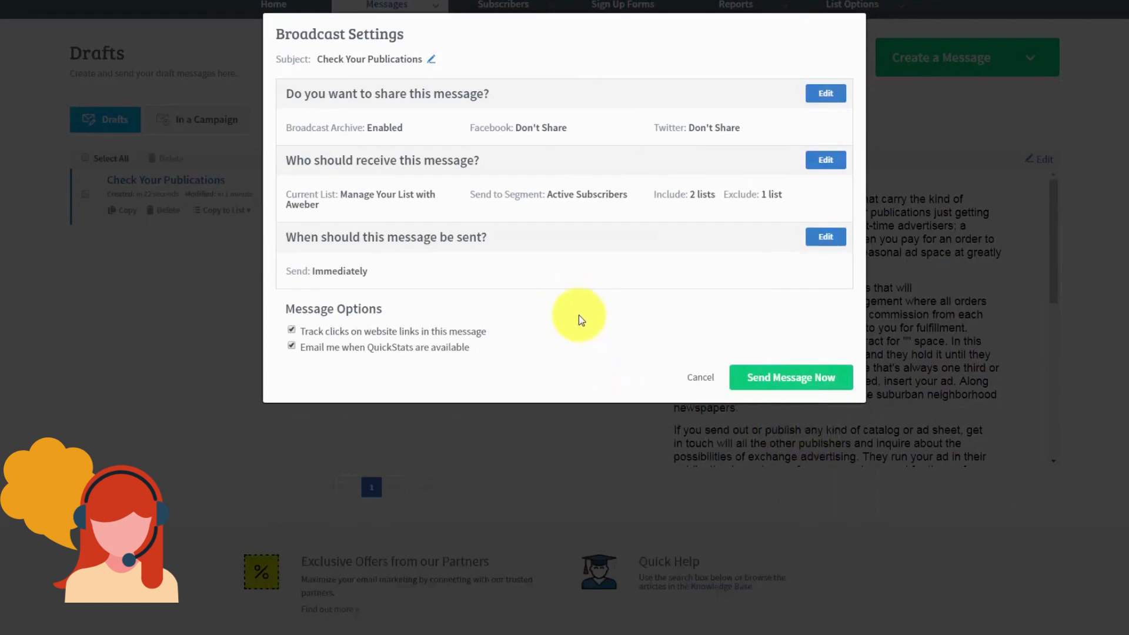
{"action": "left_click", "coordinate": [822, 238]}
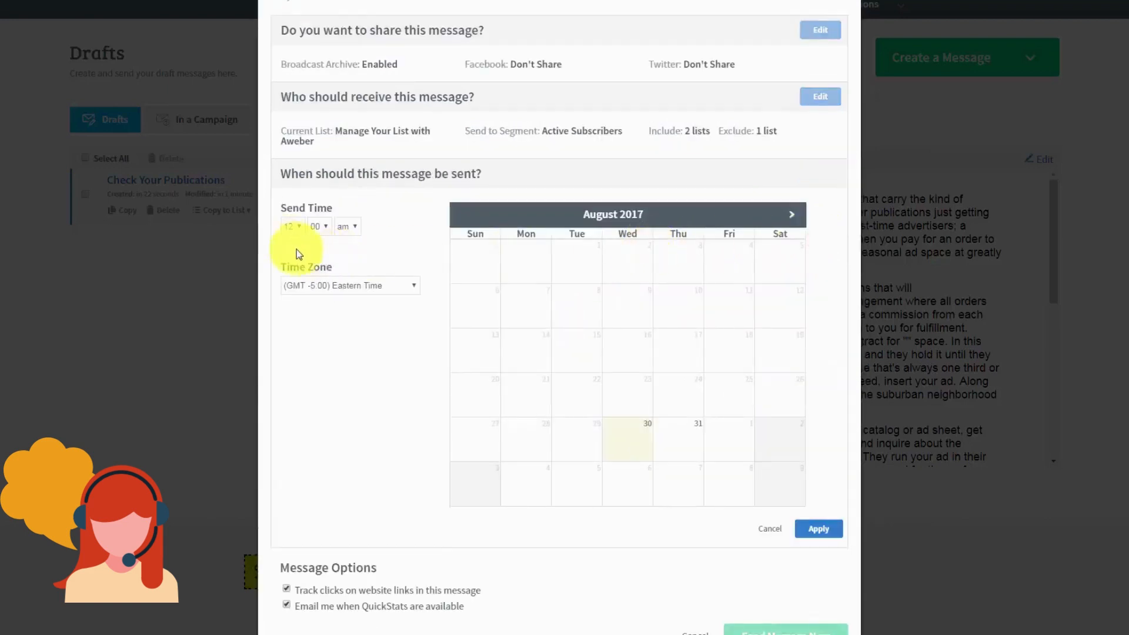
{"action": "left_click", "coordinate": [297, 226]}
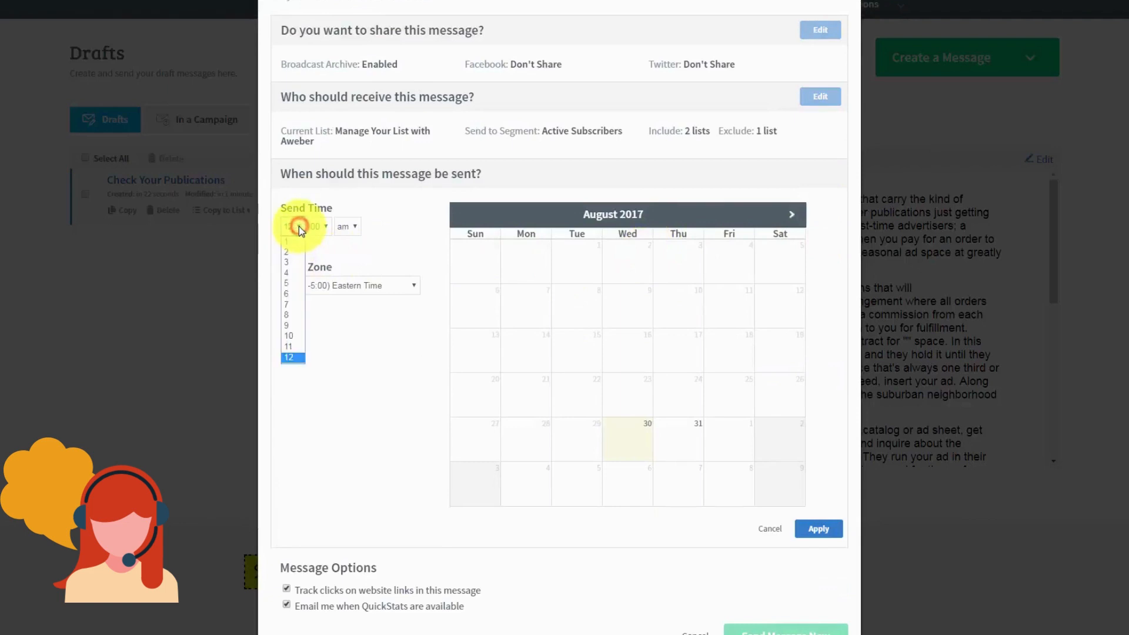
{"action": "left_click", "coordinate": [288, 298]}
{"action": "left_click", "coordinate": [702, 477]}
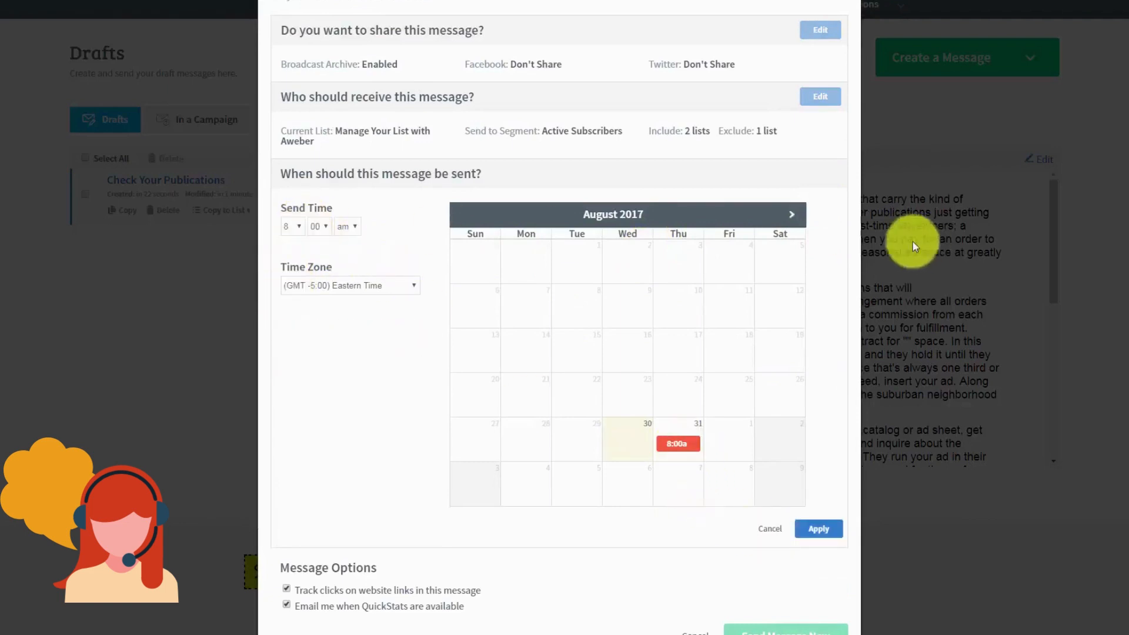
{"action": "left_click", "coordinate": [791, 214]}
{"action": "left_click", "coordinate": [791, 214]}
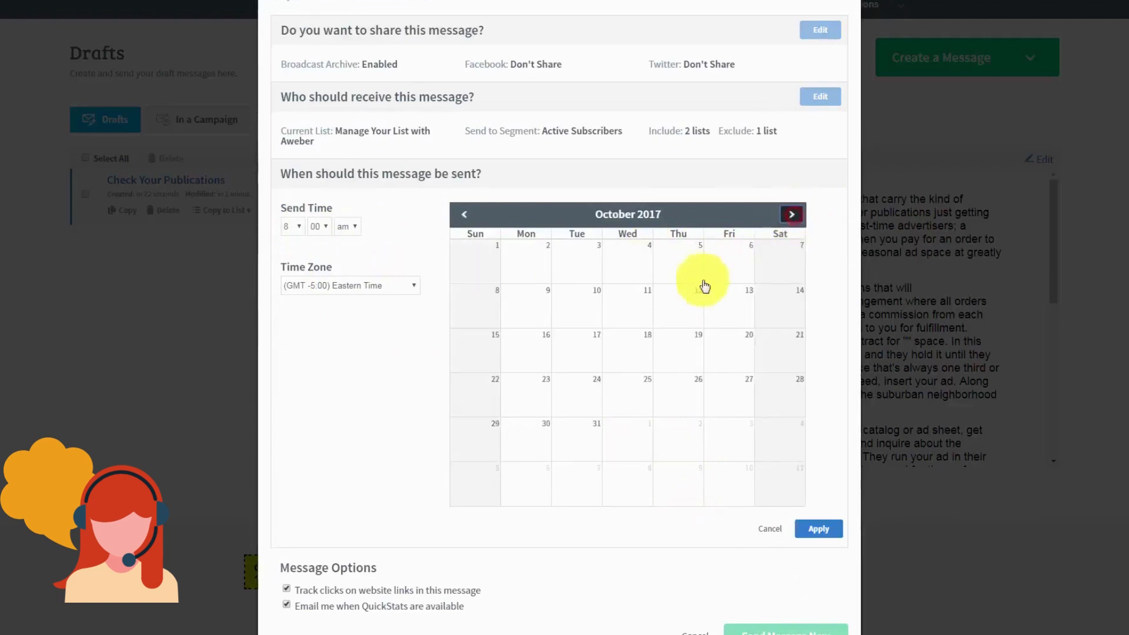
{"action": "left_click", "coordinate": [680, 297]}
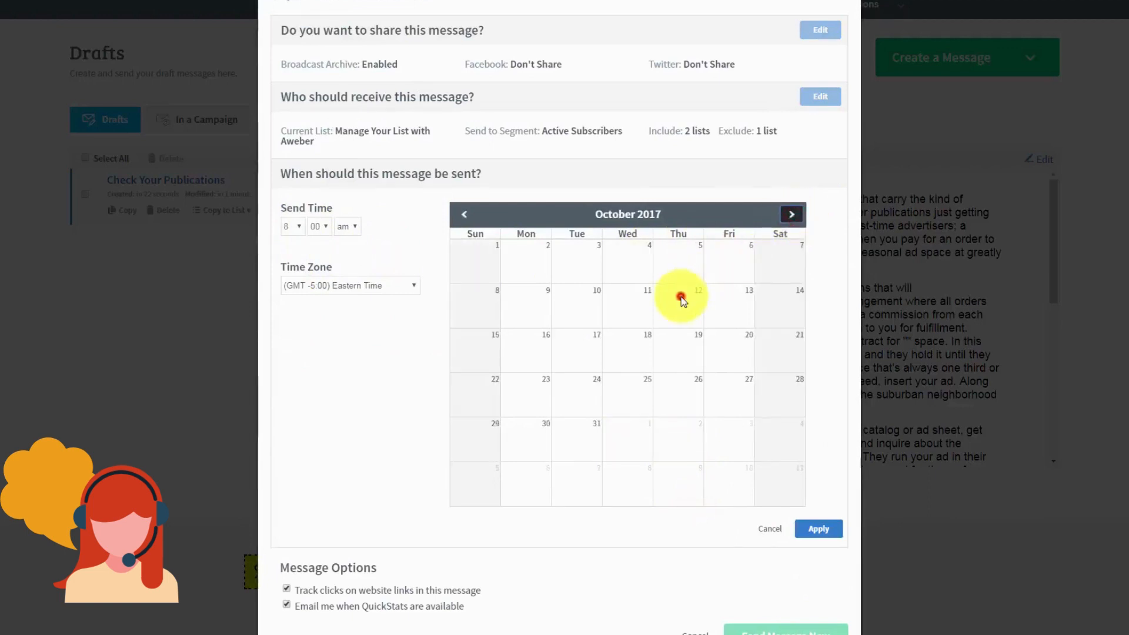
{"action": "left_click", "coordinate": [464, 214]}
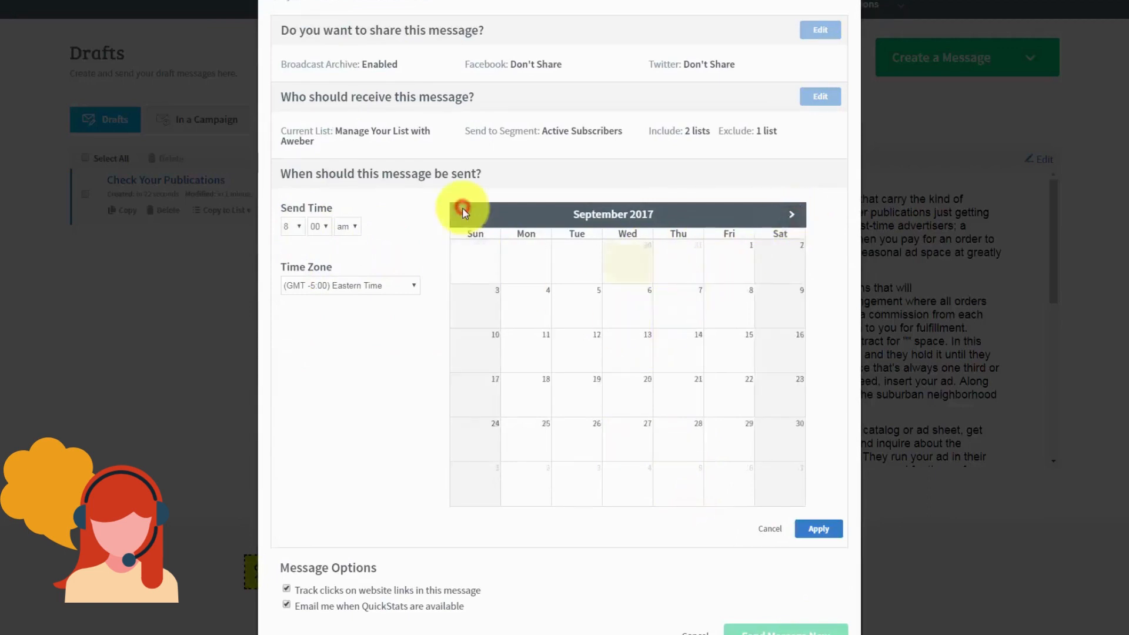
{"action": "left_click", "coordinate": [503, 308]}
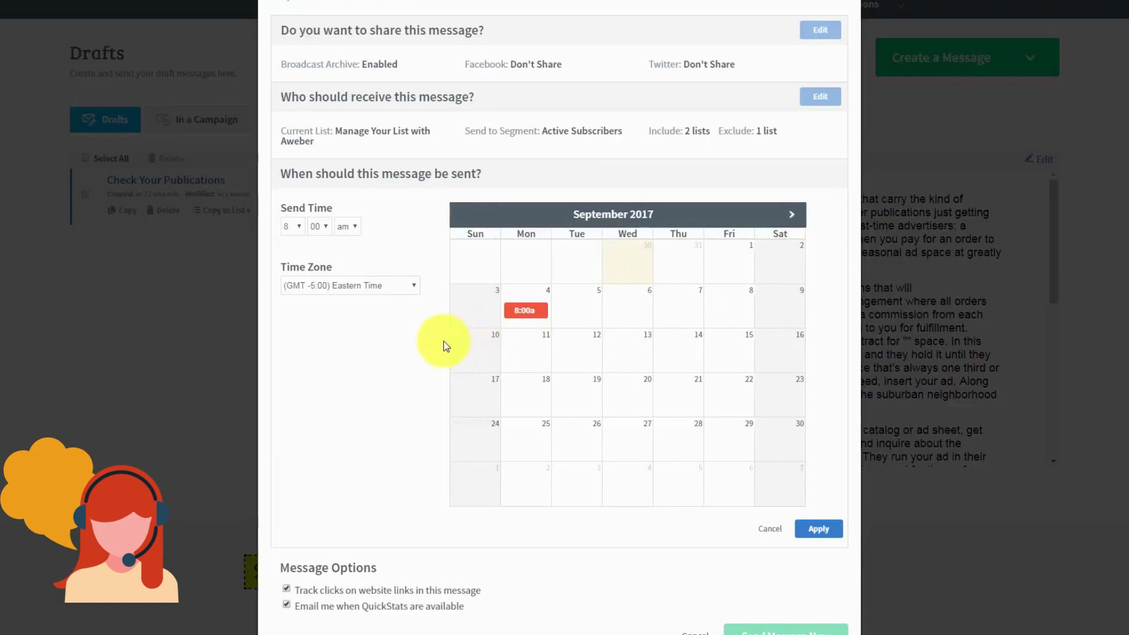
{"action": "scroll", "coordinate": [351, 365], "scroll_direction": "down", "scroll_amount": 1}
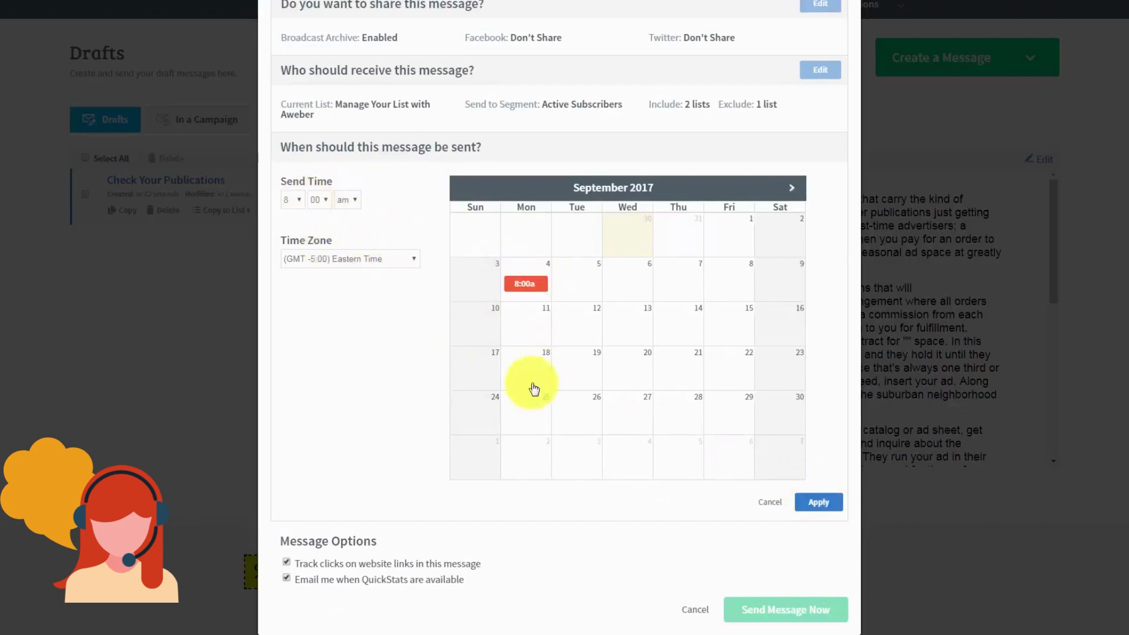
{"action": "left_click", "coordinate": [770, 502]}
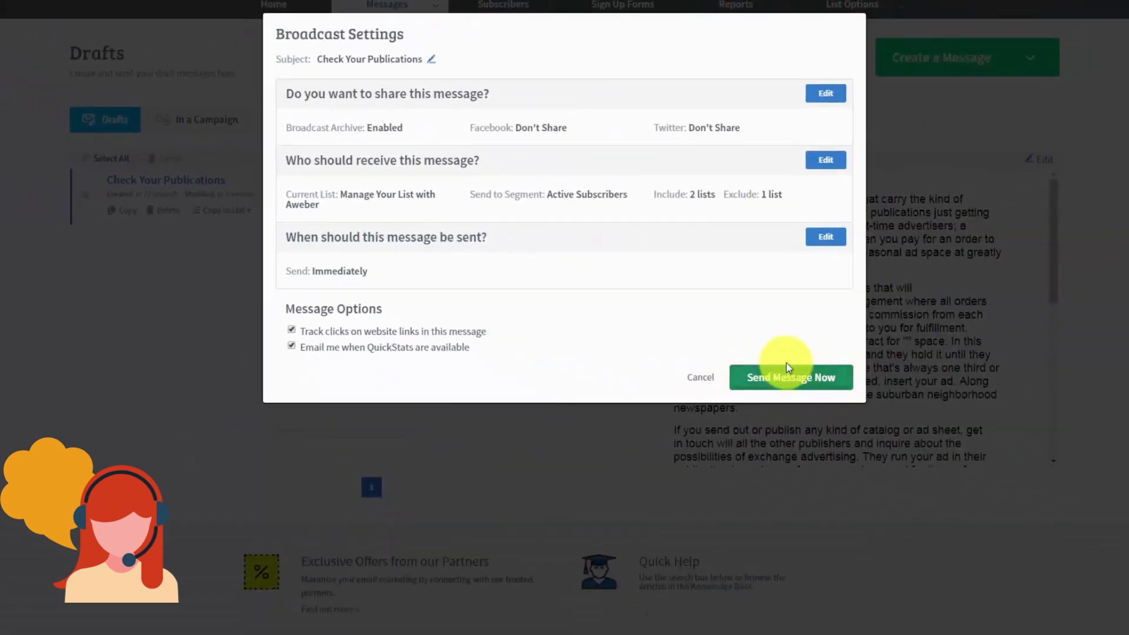
Step: Set the send date to Wednesday, September 6, 2017 and schedule the broadcast
{"action": "left_click", "coordinate": [820, 237]}
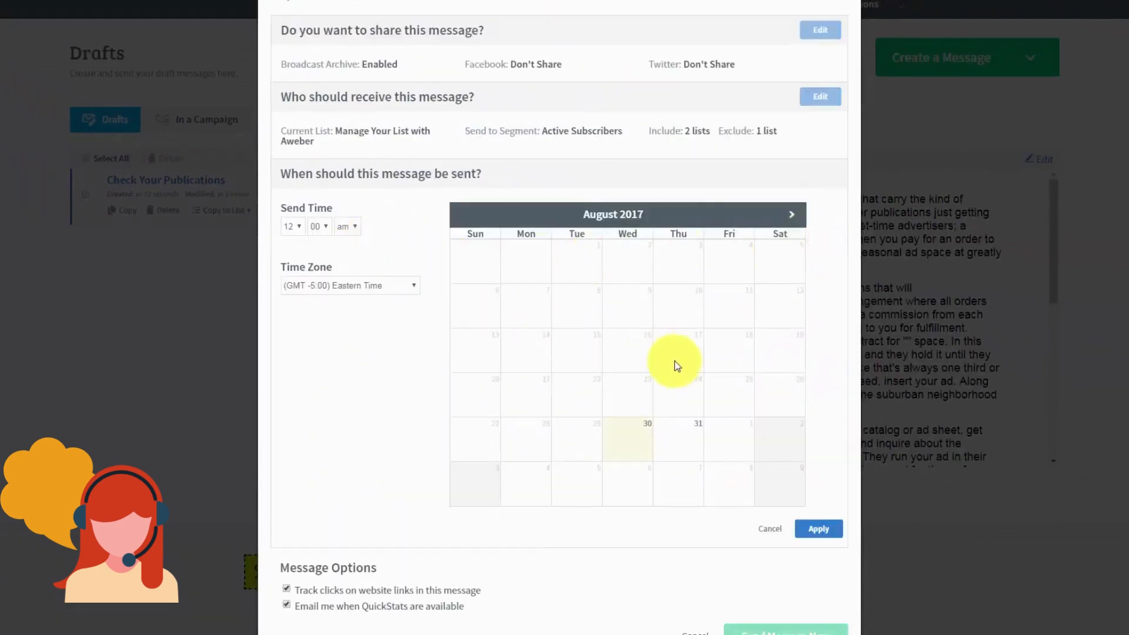
{"action": "left_click", "coordinate": [793, 216]}
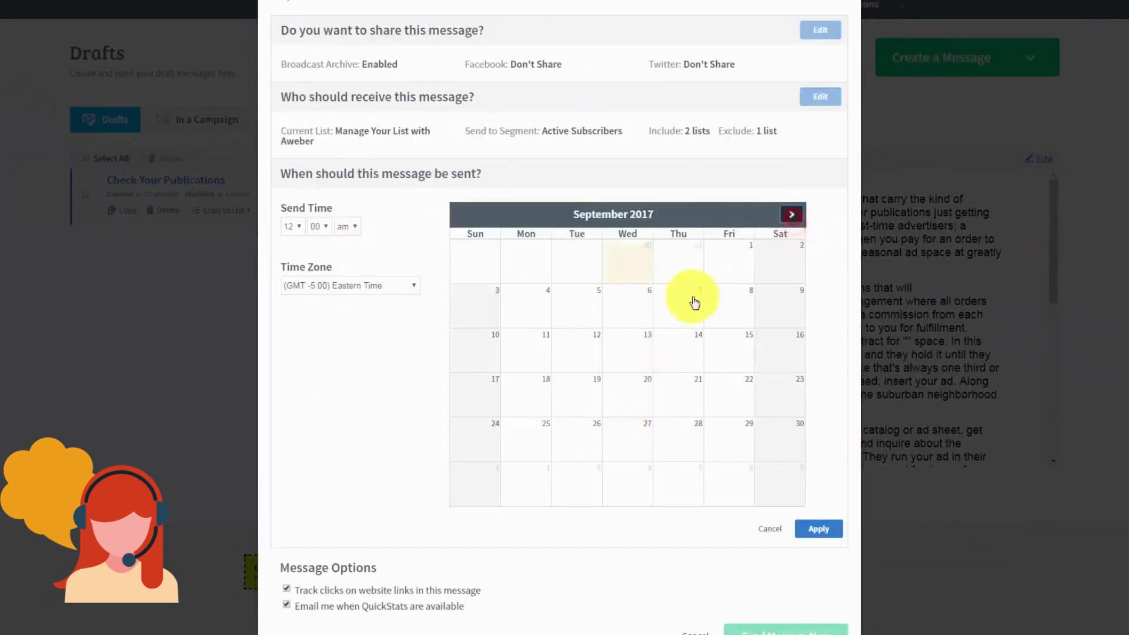
{"action": "left_click", "coordinate": [632, 319]}
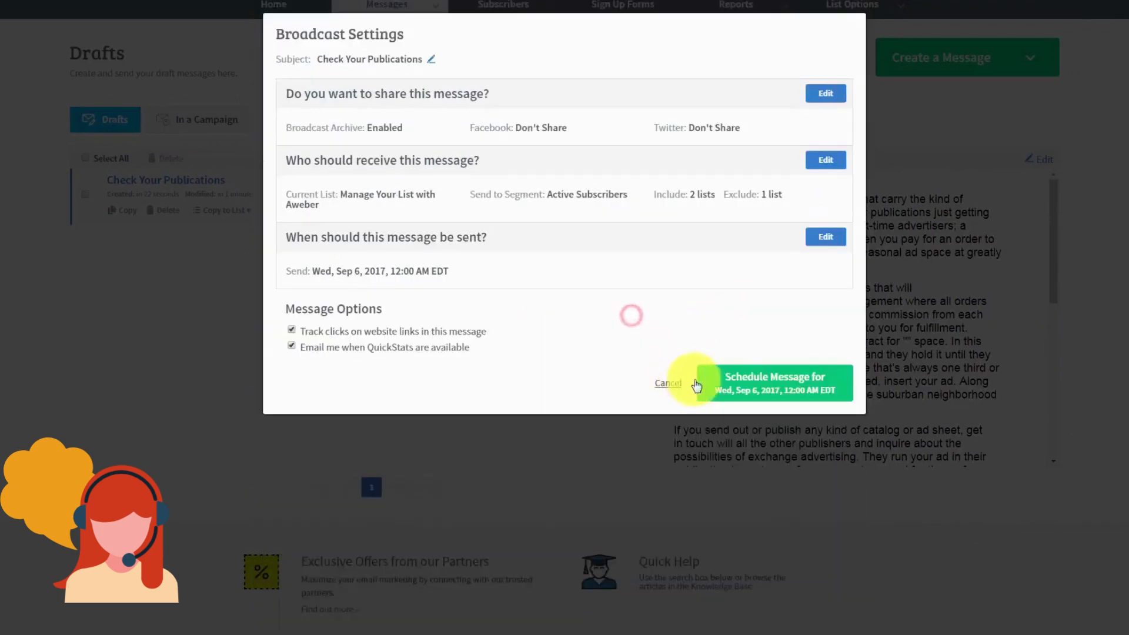
{"action": "left_click", "coordinate": [731, 387]}
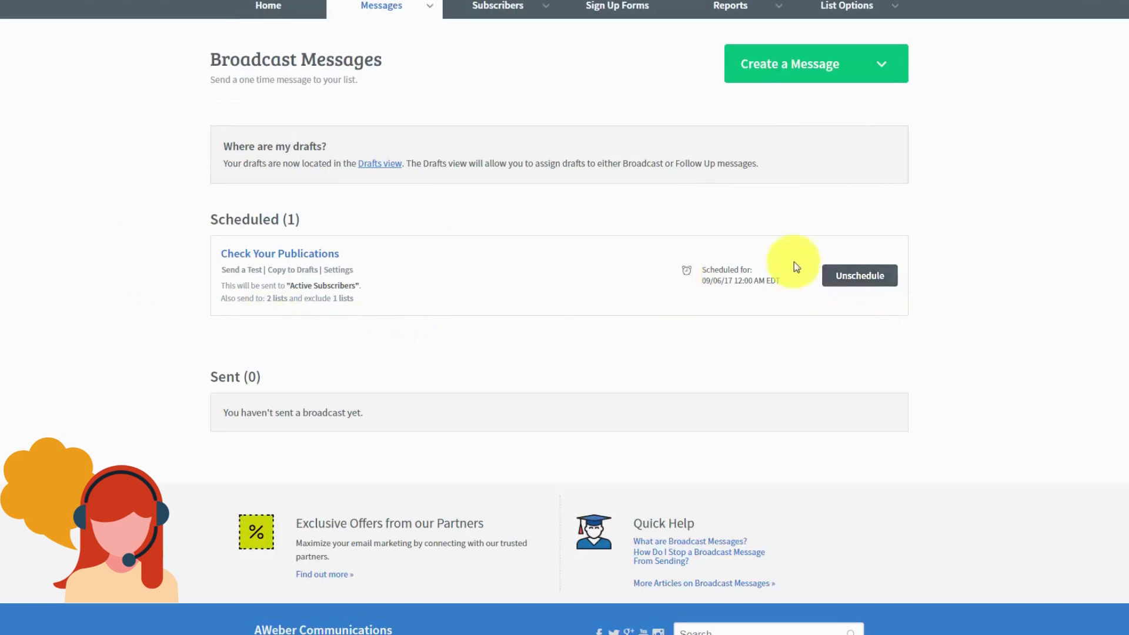
Step: Unschedule the Check Your Publications broadcast
{"action": "left_click", "coordinate": [852, 277]}
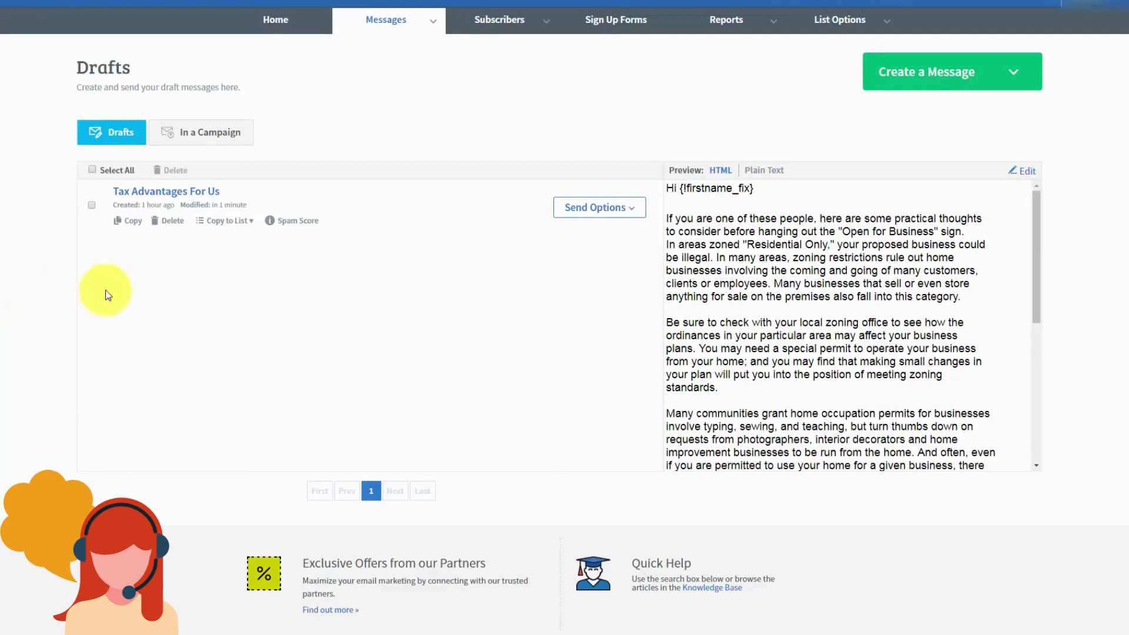
{"action": "left_click", "coordinate": [1025, 172]}
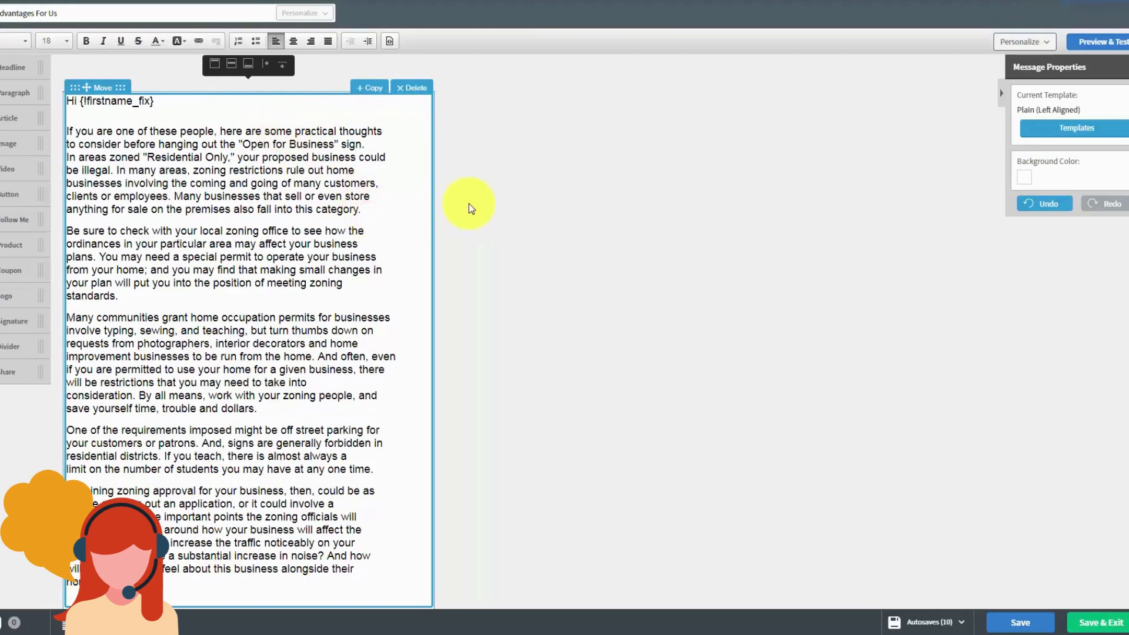
{"action": "key", "text": "Return"}
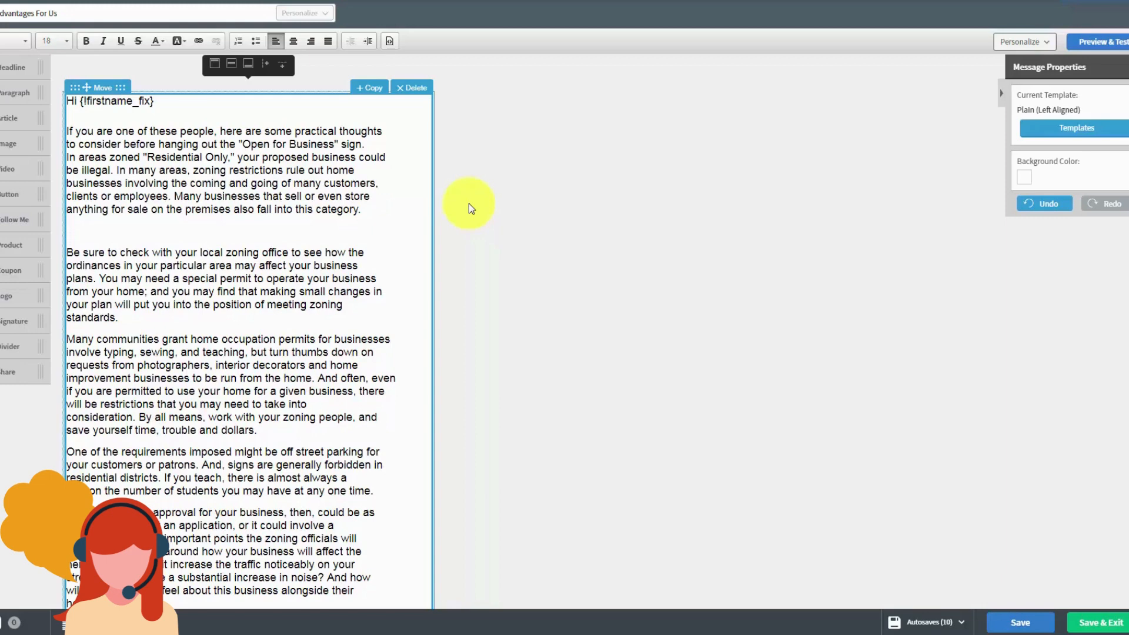
{"action": "type", "text": "http://haon.biz/cfwop/"}
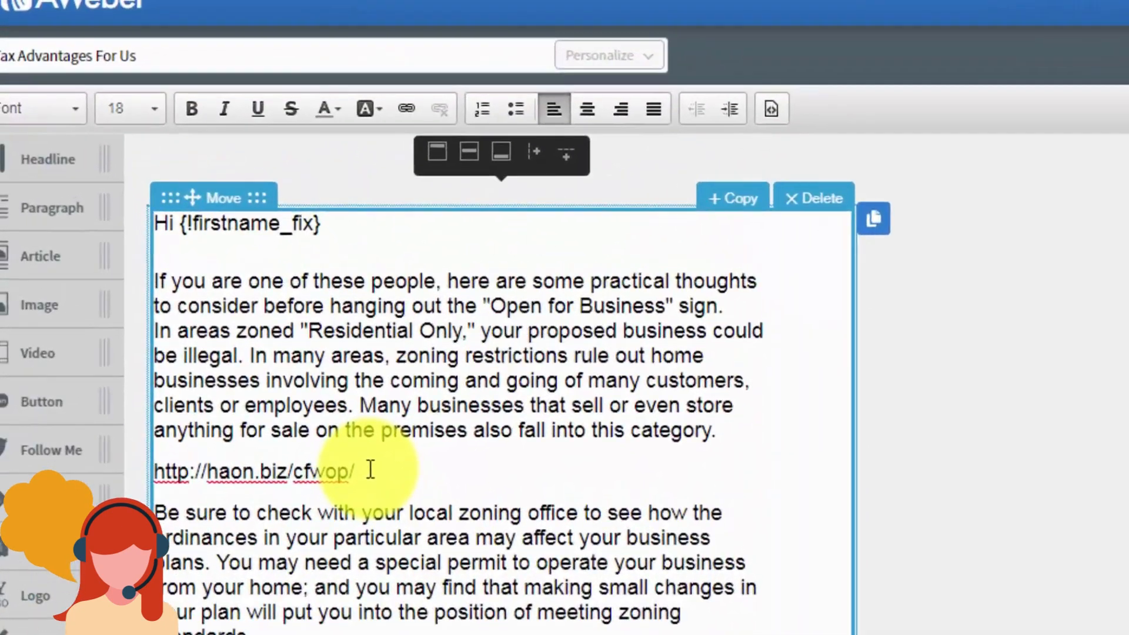
{"action": "left_click_drag", "start_coordinate": [369, 471], "coordinate": [154, 471]}
{"action": "key", "text": "ctrl+c"}
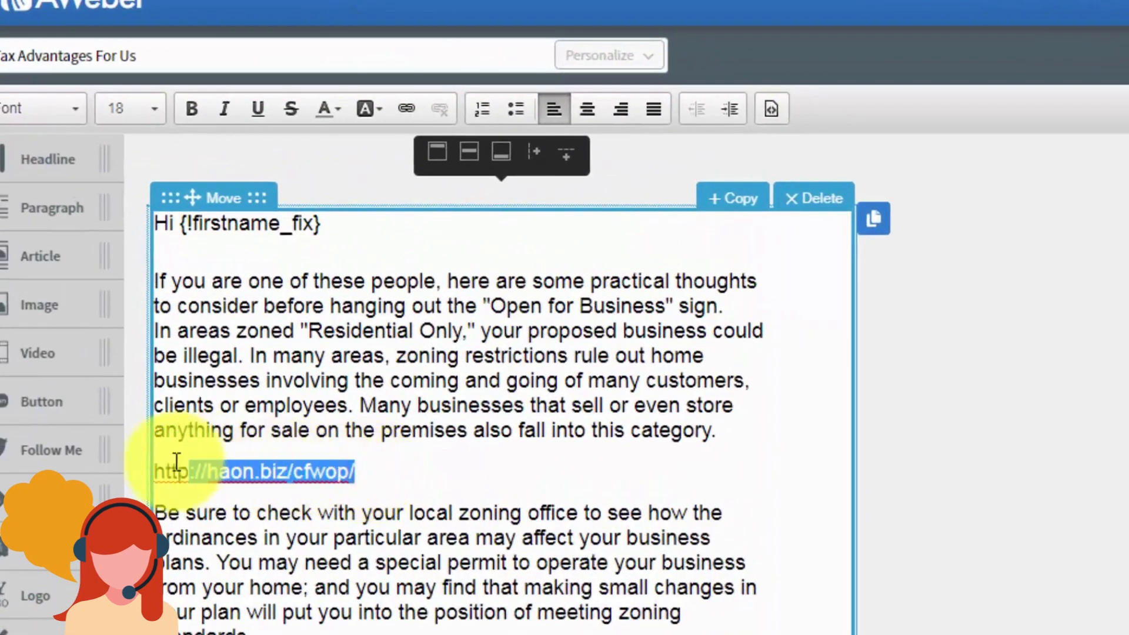
{"action": "left_click", "coordinate": [404, 107]}
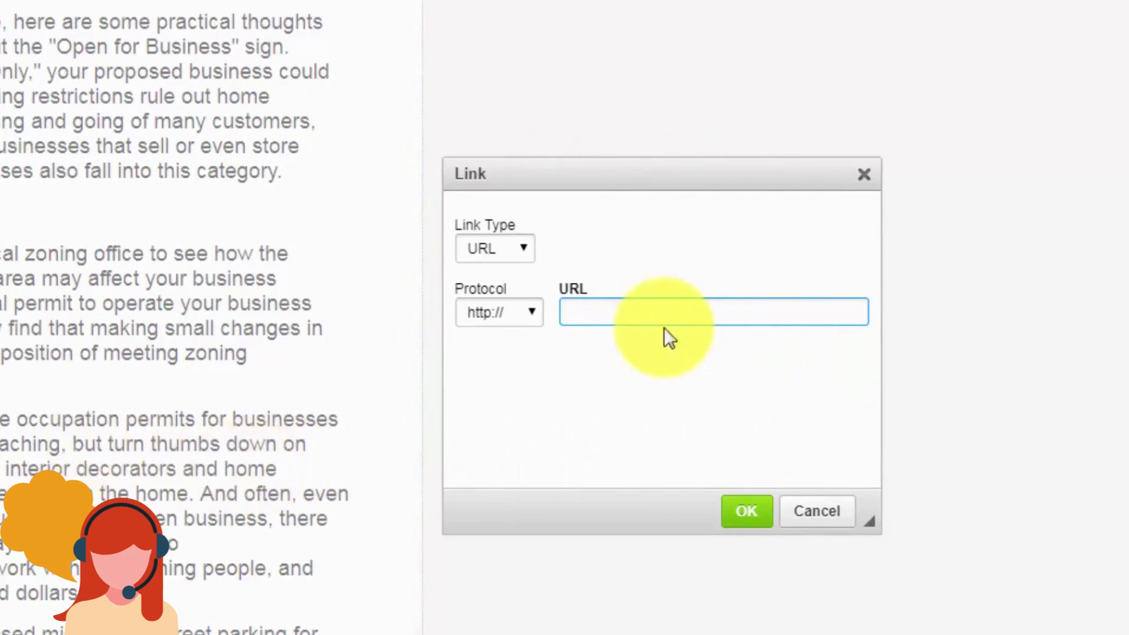
{"action": "right_click", "coordinate": [575, 312]}
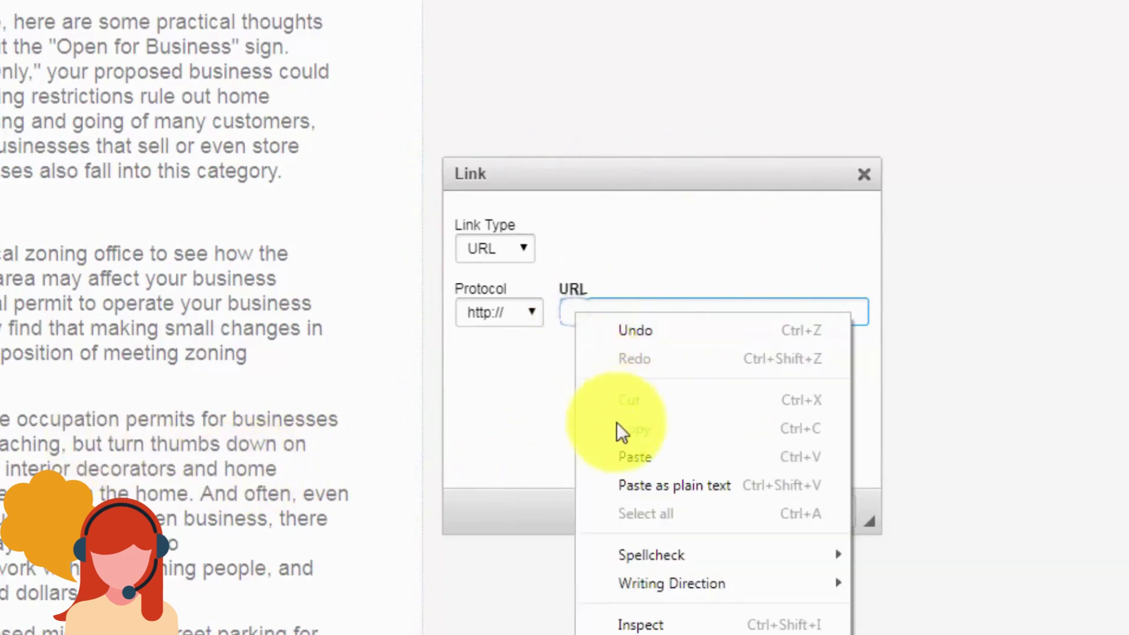
{"action": "left_click", "coordinate": [630, 453]}
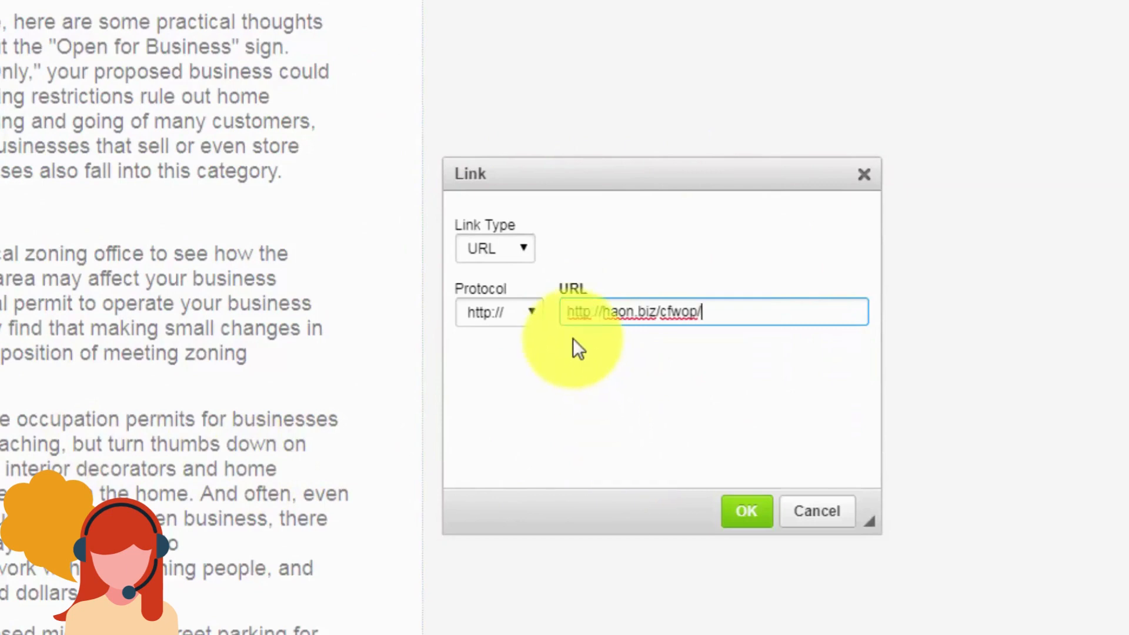
{"action": "left_click", "coordinate": [568, 312]}
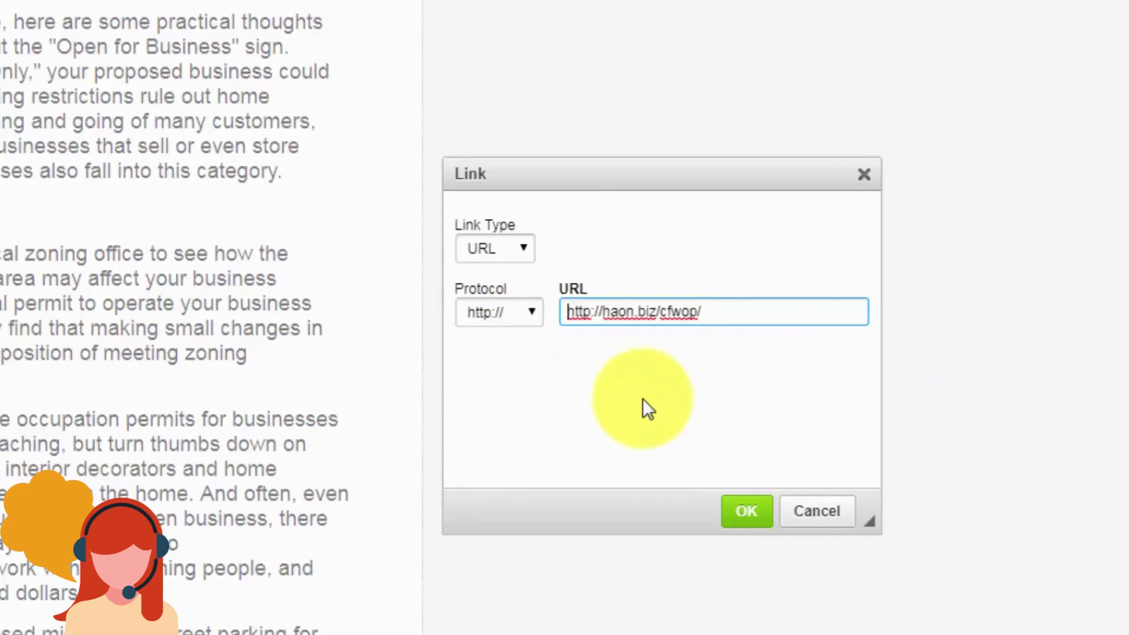
{"action": "key", "text": "Home"}
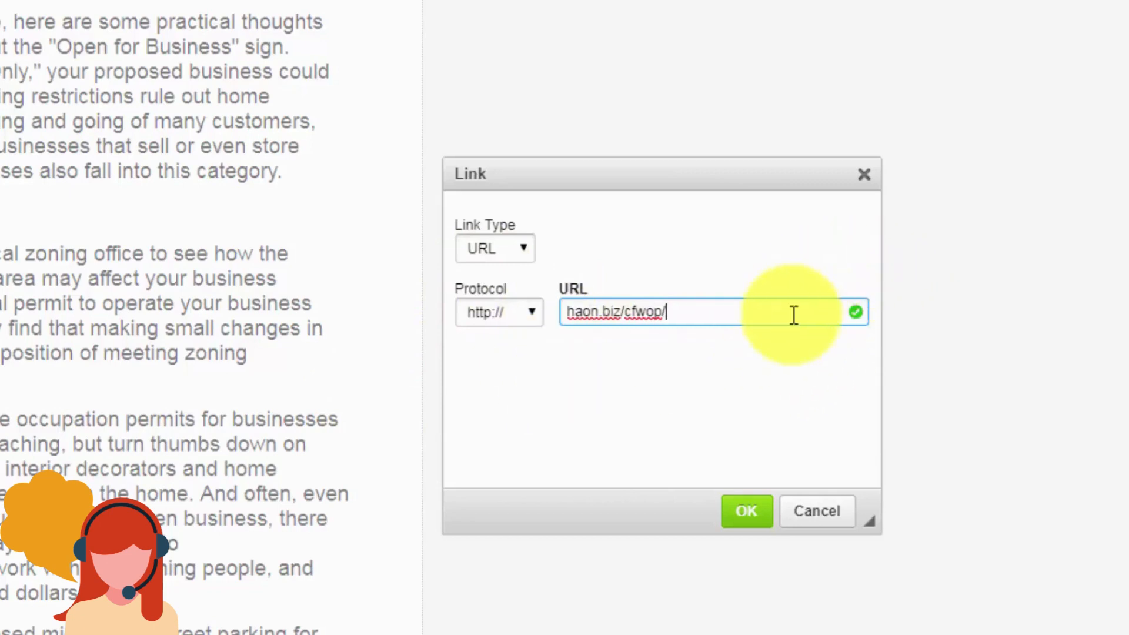
{"action": "left_click", "coordinate": [747, 511]}
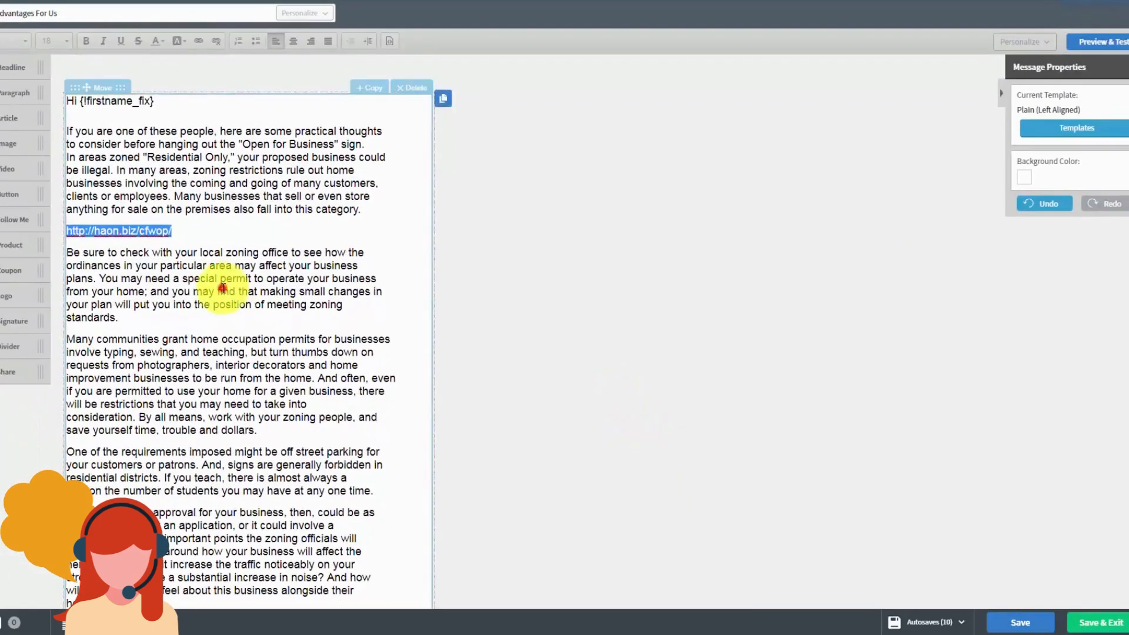
{"action": "left_click", "coordinate": [177, 297]}
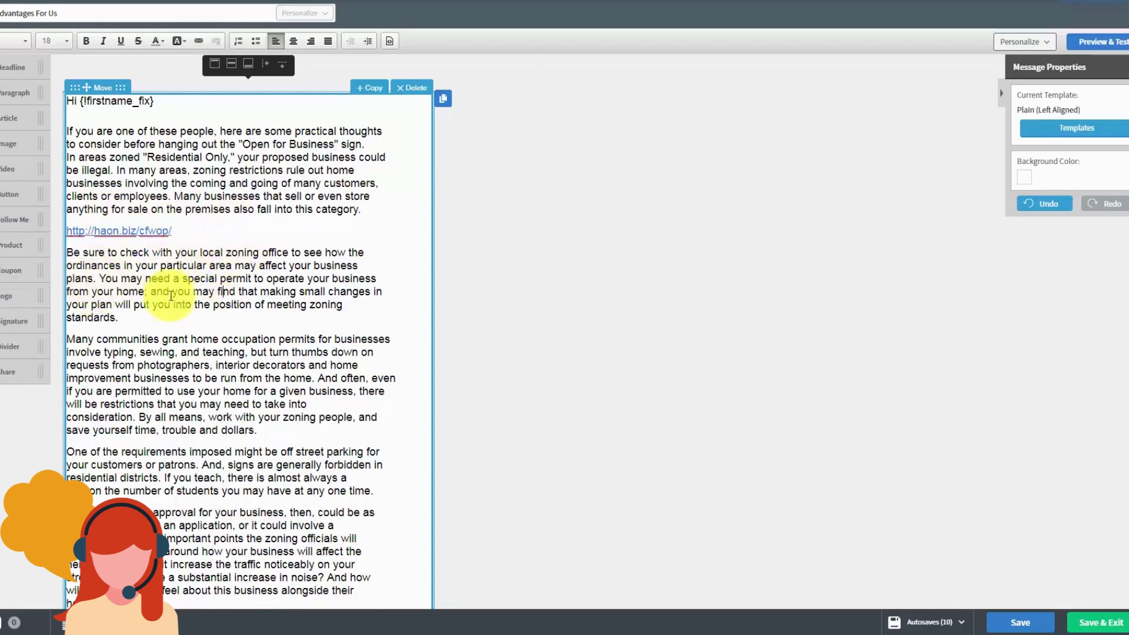
Step: Link the phrase 'you may find' to haon.biz/cfwop/
{"action": "left_click_drag", "start_coordinate": [172, 292], "coordinate": [230, 291]}
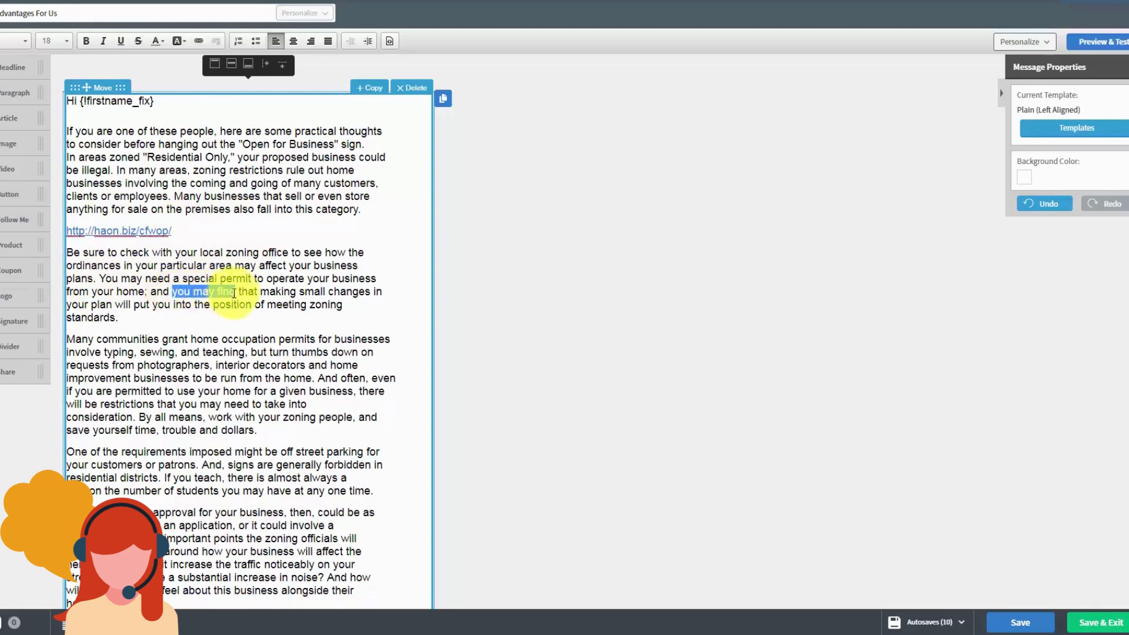
{"action": "left_click", "coordinate": [200, 41]}
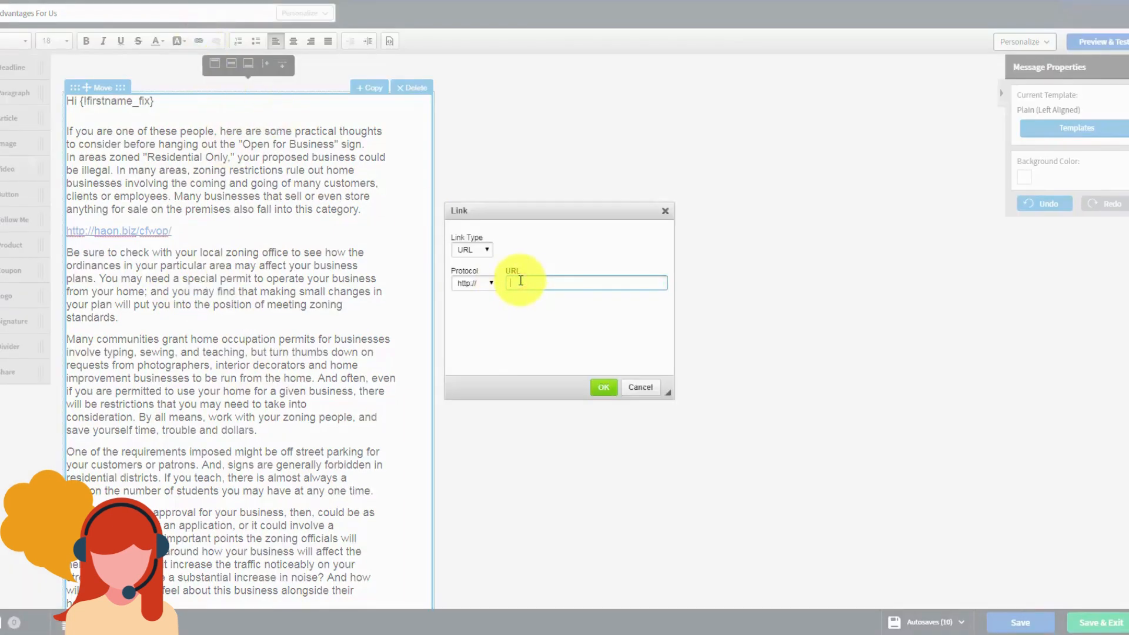
{"action": "type", "text": "haon.biz/cfwop/"}
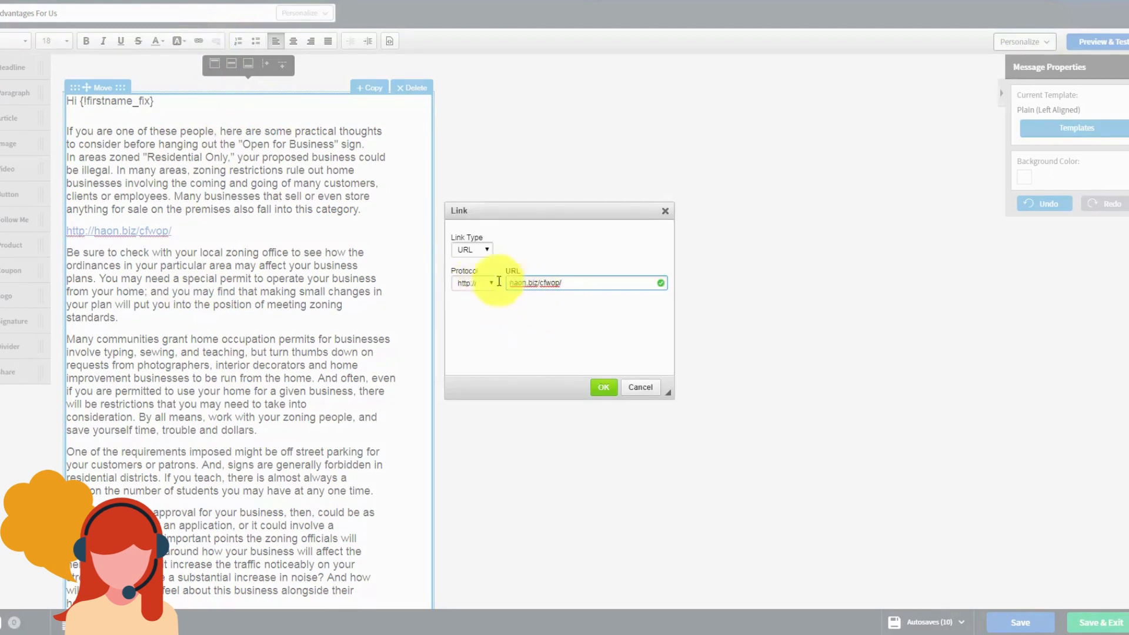
{"action": "left_click", "coordinate": [600, 388]}
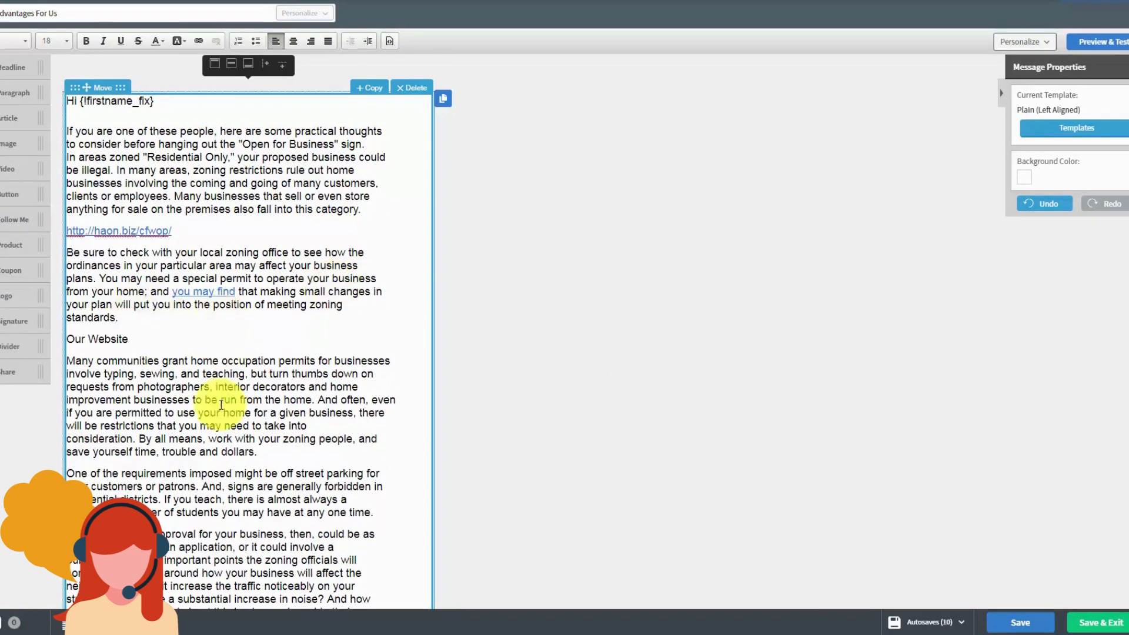
Step: Link the 'Our Website' line to haon.biz/cfwop/
{"action": "triple_click", "coordinate": [67, 340]}
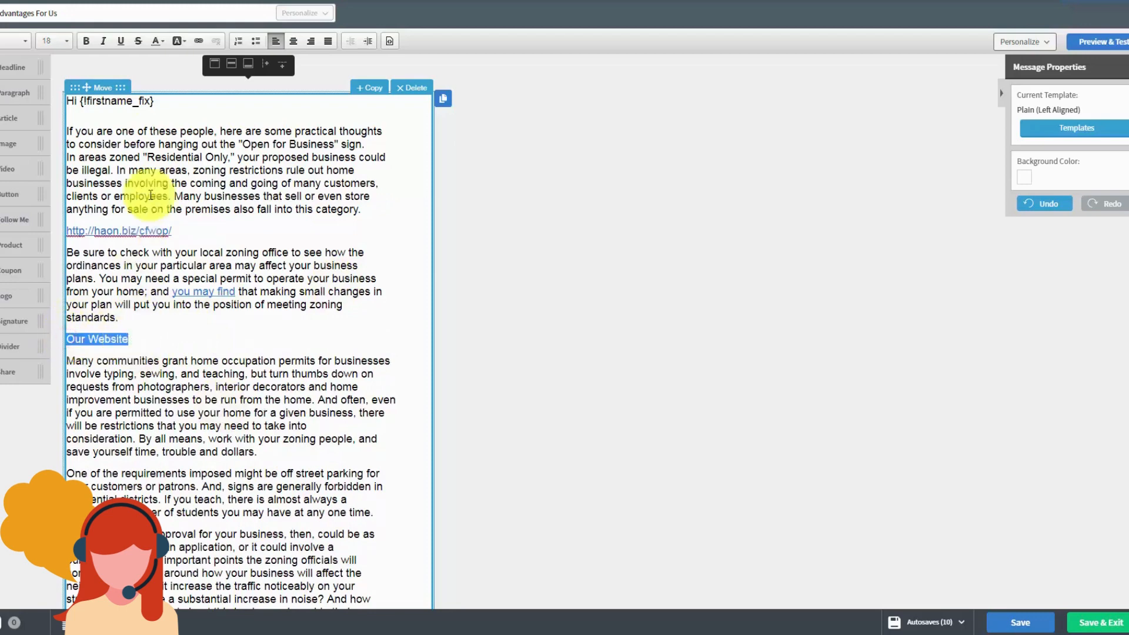
{"action": "left_click", "coordinate": [197, 41]}
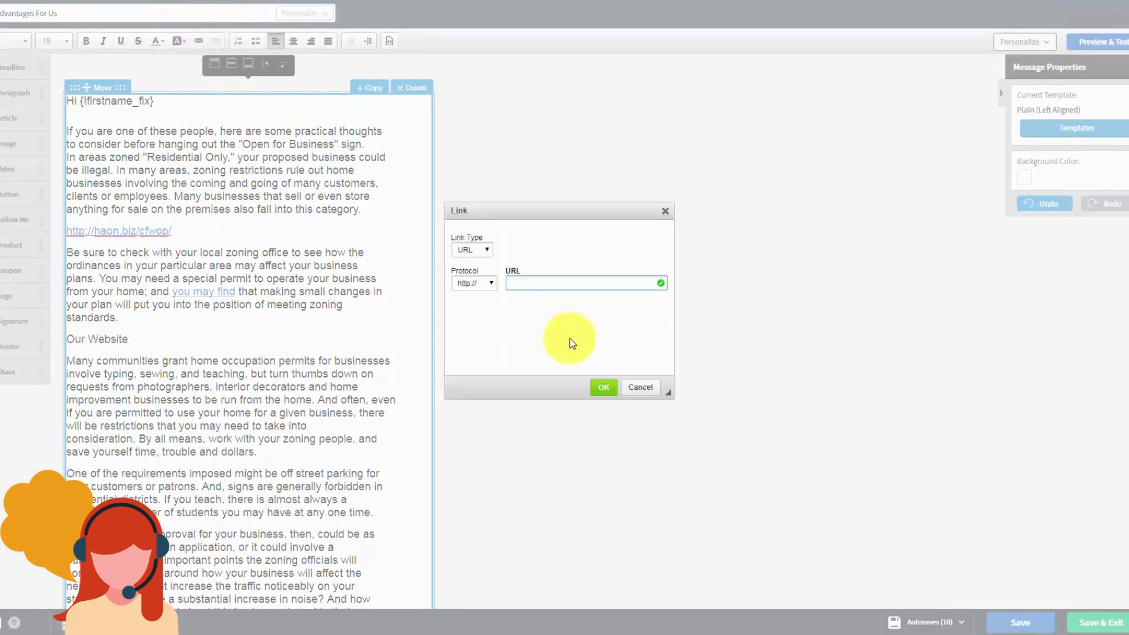
{"action": "type", "text": "haon.biz/cfwop/"}
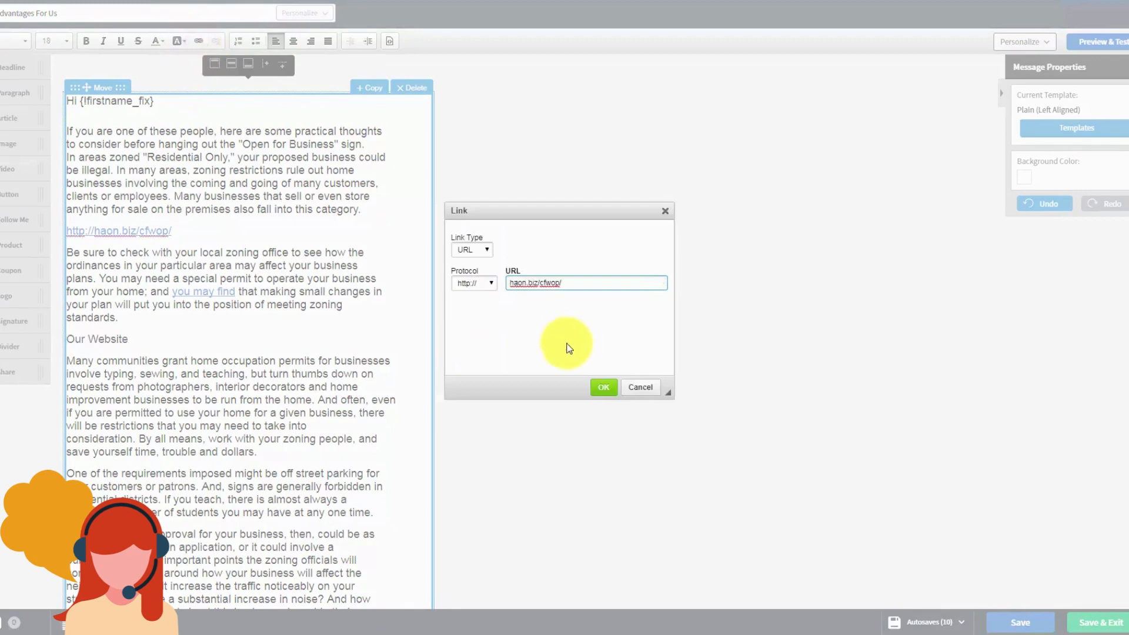
{"action": "left_click", "coordinate": [605, 391]}
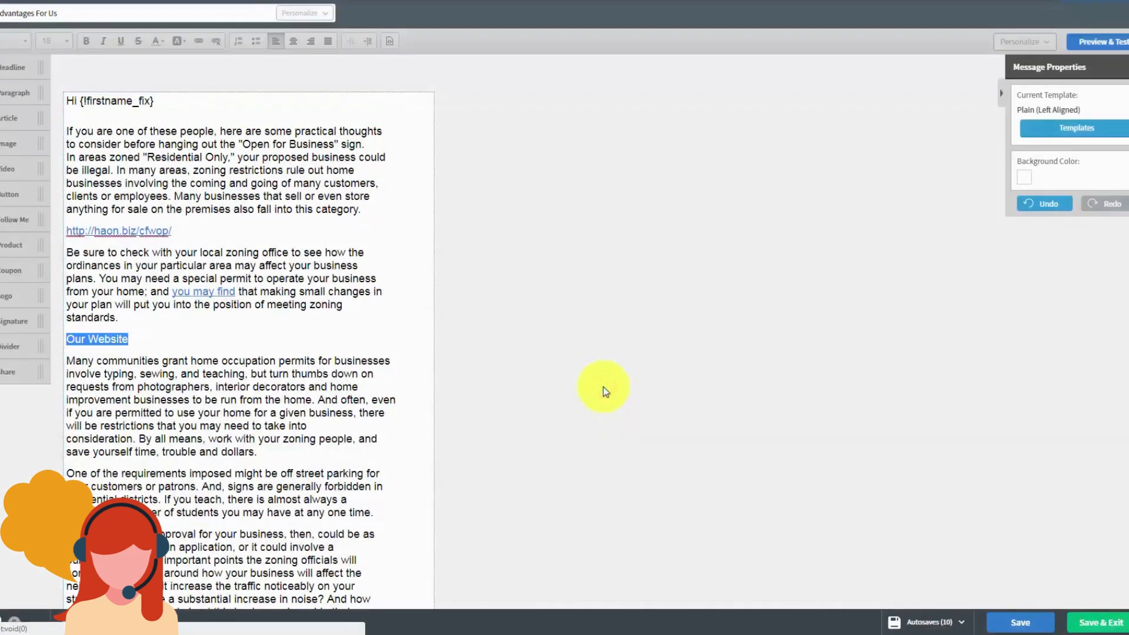
{"action": "left_click", "coordinate": [349, 377]}
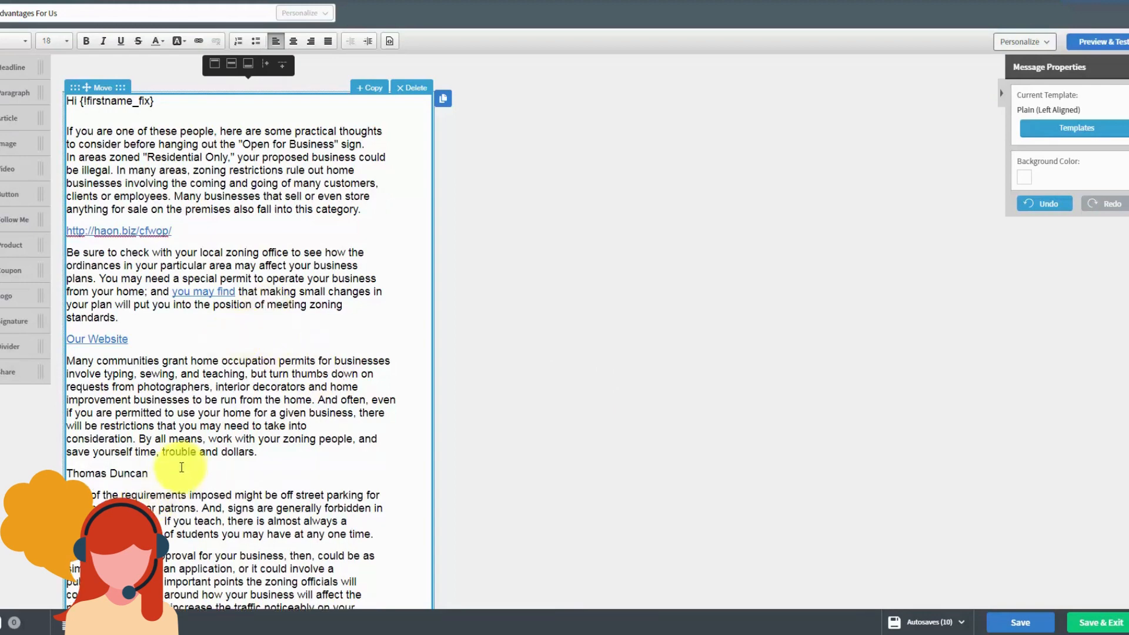
Step: Turn the signature name into an e-mail link with a pre-filled subject and body
{"action": "left_click_drag", "start_coordinate": [179, 466], "coordinate": [74, 467]}
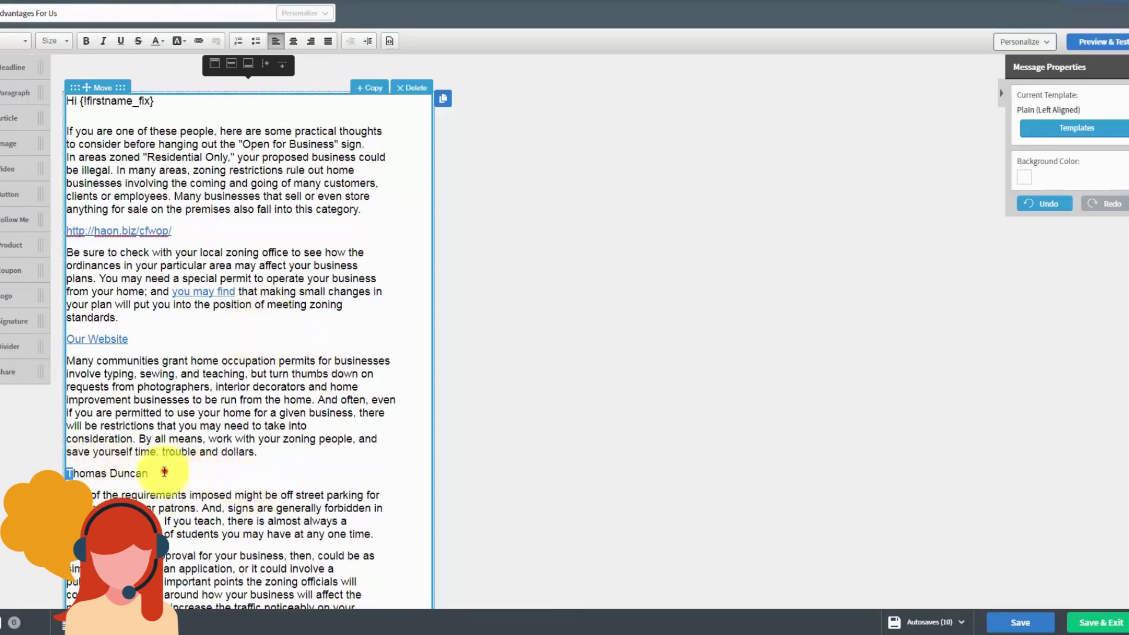
{"action": "left_click_drag", "start_coordinate": [161, 471], "coordinate": [66, 473]}
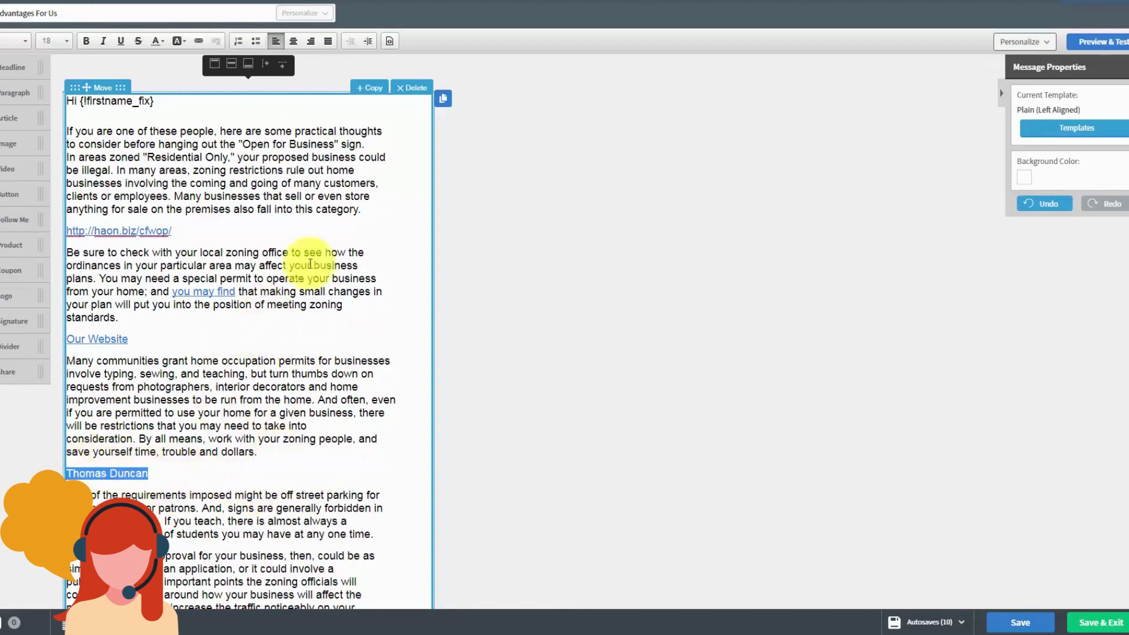
{"action": "left_click", "coordinate": [196, 43]}
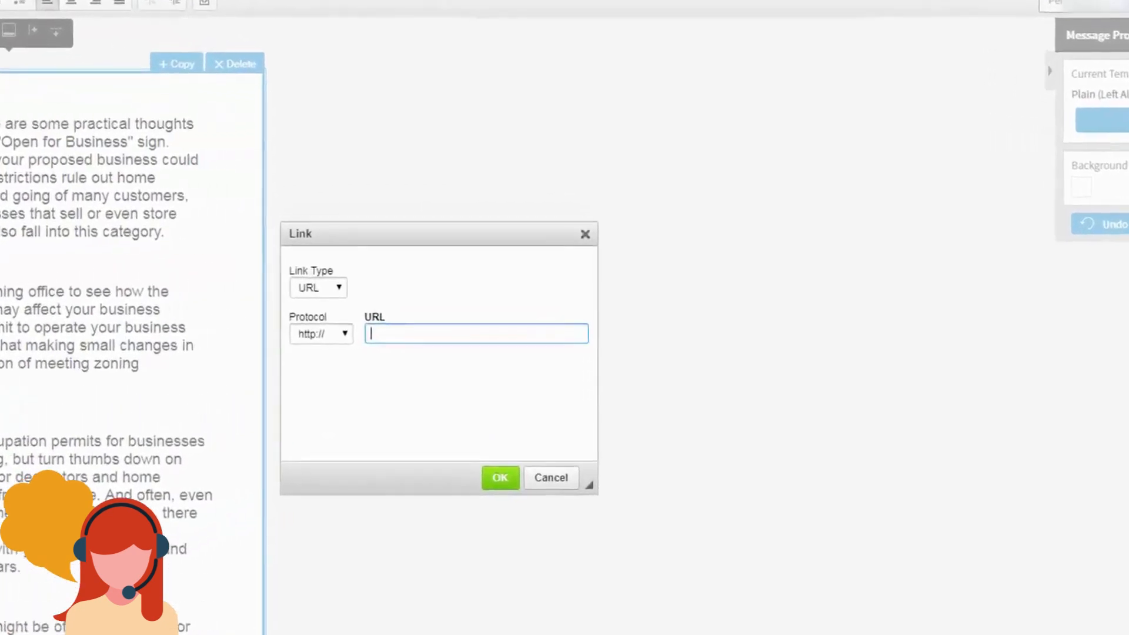
{"action": "left_click", "coordinate": [267, 300]}
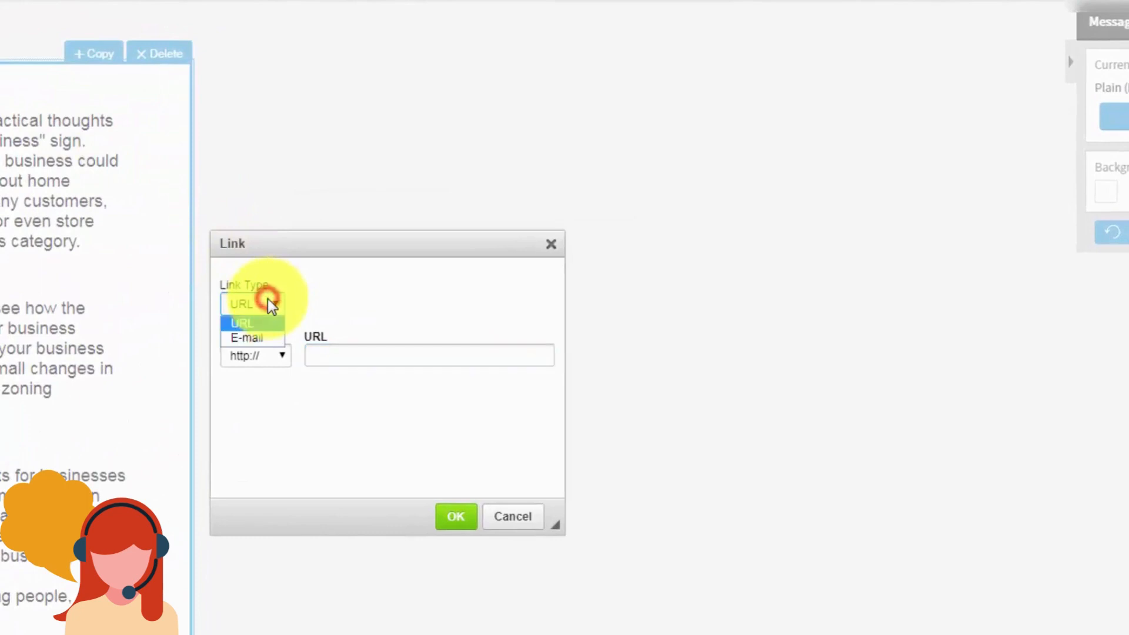
{"action": "left_click", "coordinate": [252, 338]}
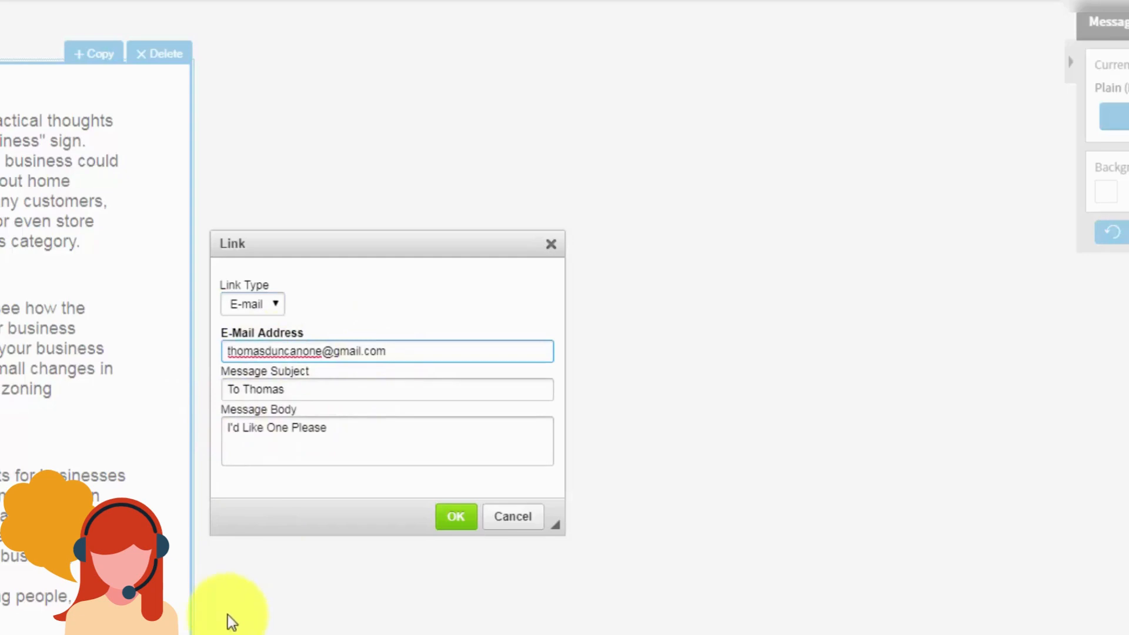
{"action": "left_click", "coordinate": [456, 517]}
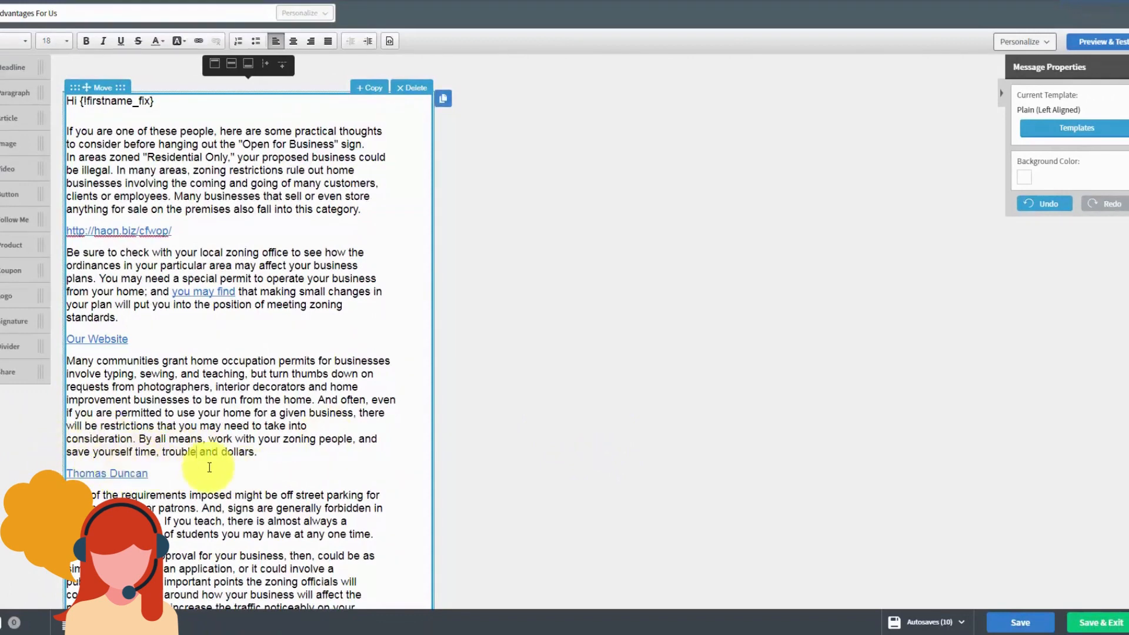
Step: Save the linked 'Advantages For Us' message and go back to Messages > Drafts
{"action": "left_click", "coordinate": [196, 452]}
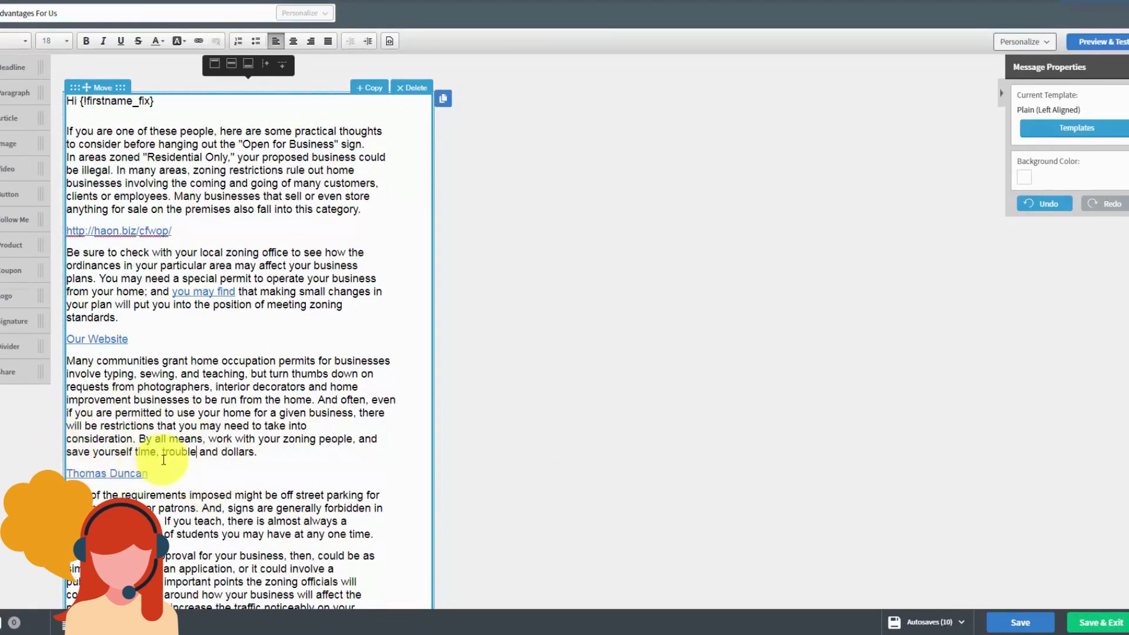
{"action": "key", "text": "Tab"}
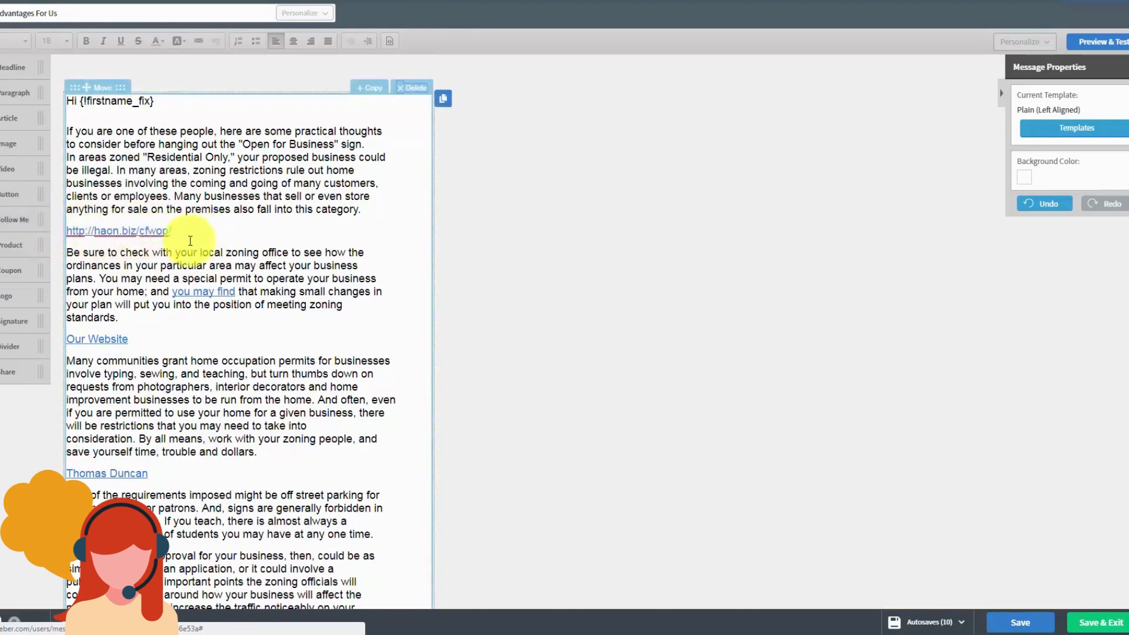
{"action": "left_click", "coordinate": [118, 241]}
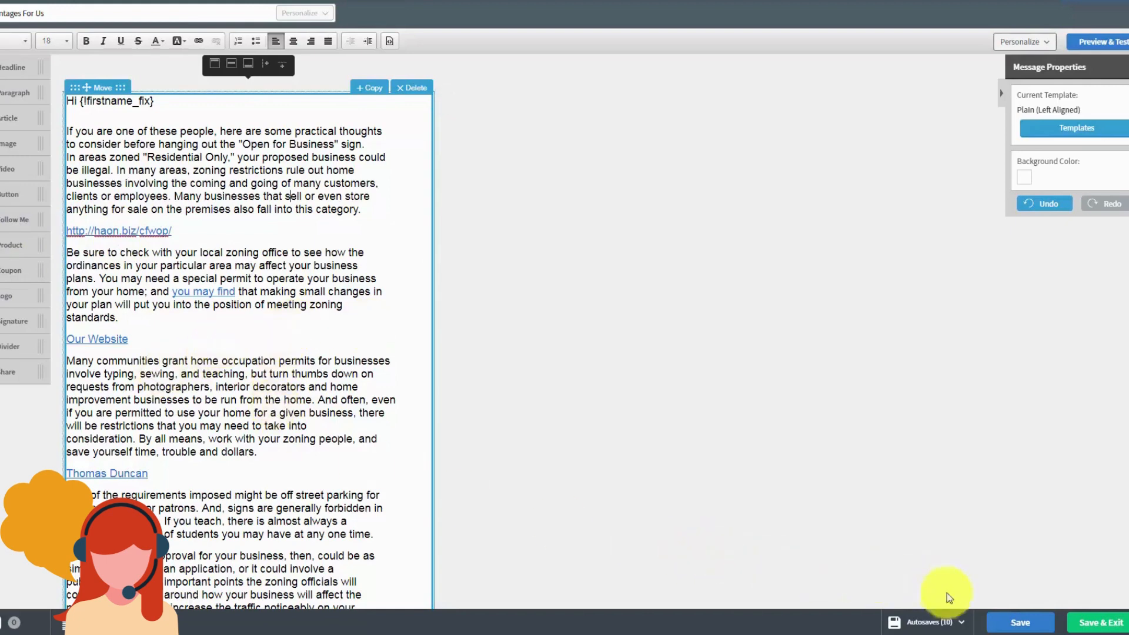
{"action": "left_click", "coordinate": [1007, 611]}
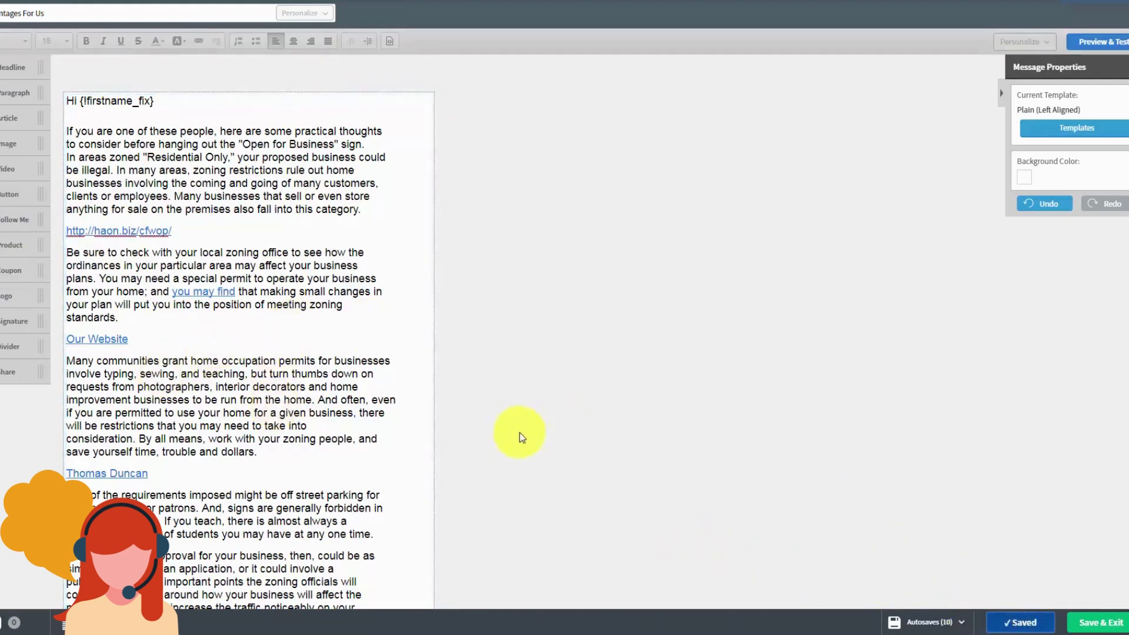
{"action": "left_click", "coordinate": [1088, 622]}
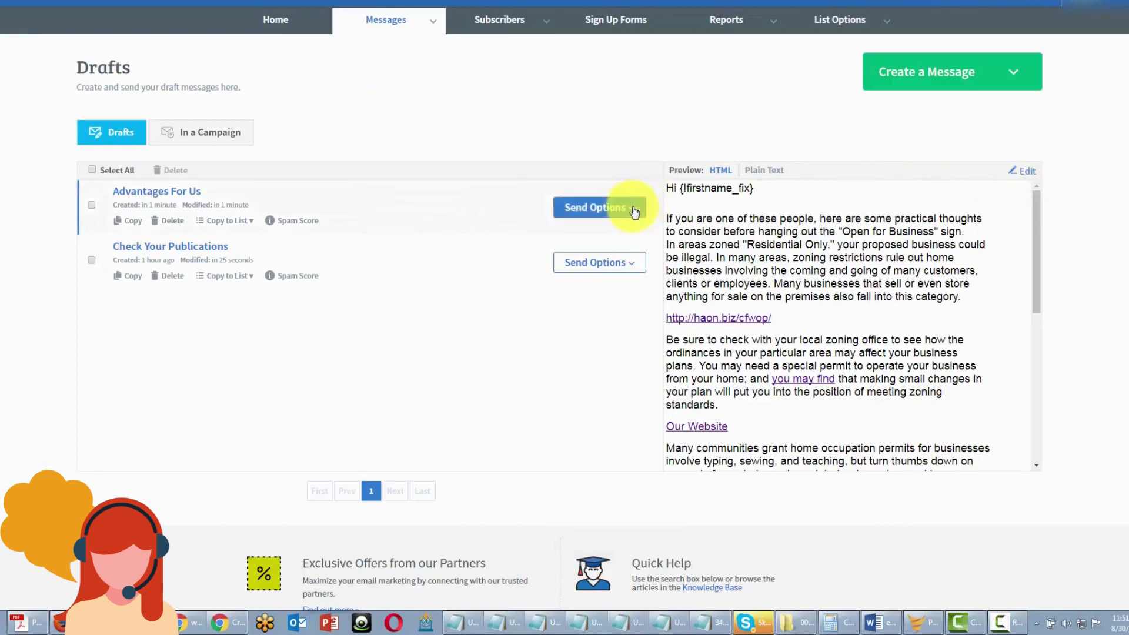
Step: Schedule 'Advantages For Us' as a broadcast and send it now, confirming with Send Now
{"action": "left_click", "coordinate": [595, 207]}
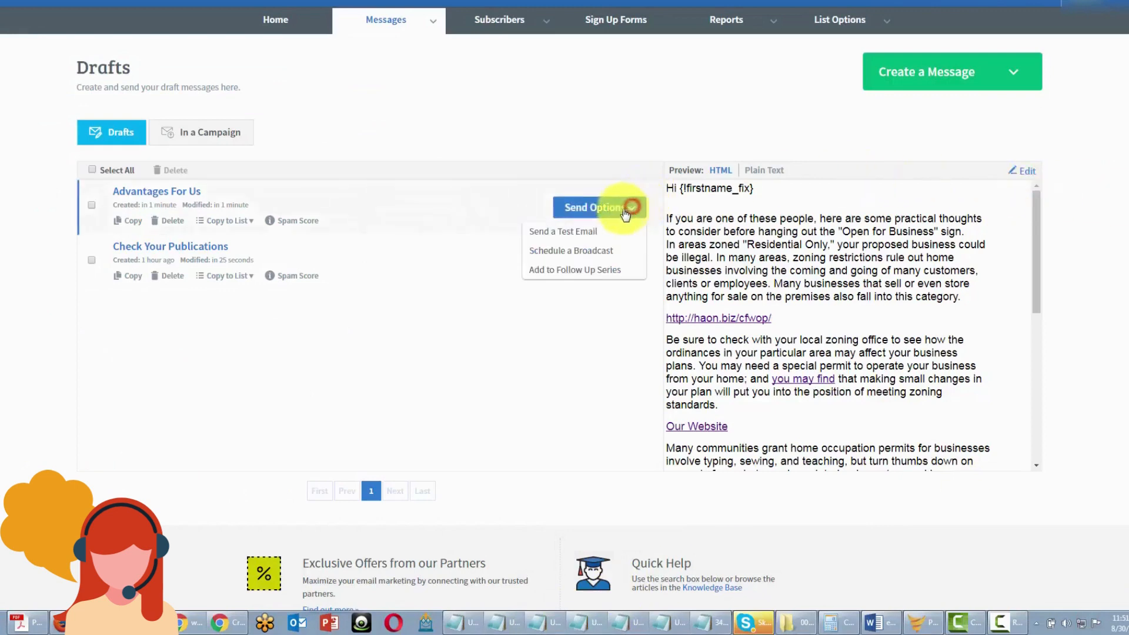
{"action": "left_click", "coordinate": [579, 252]}
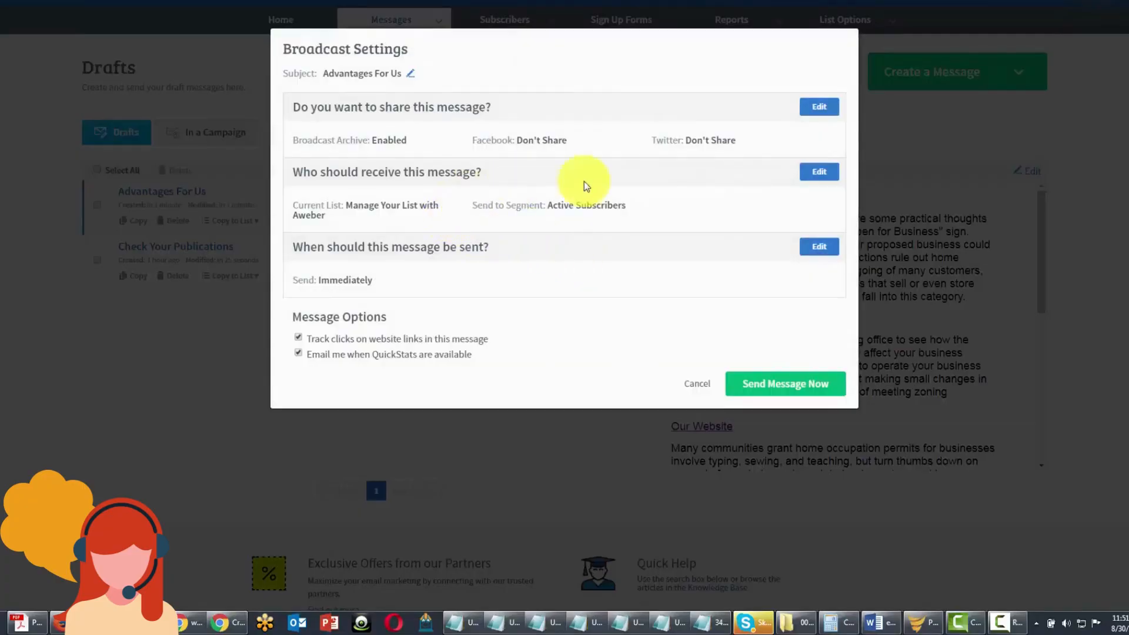
{"action": "left_click", "coordinate": [746, 382]}
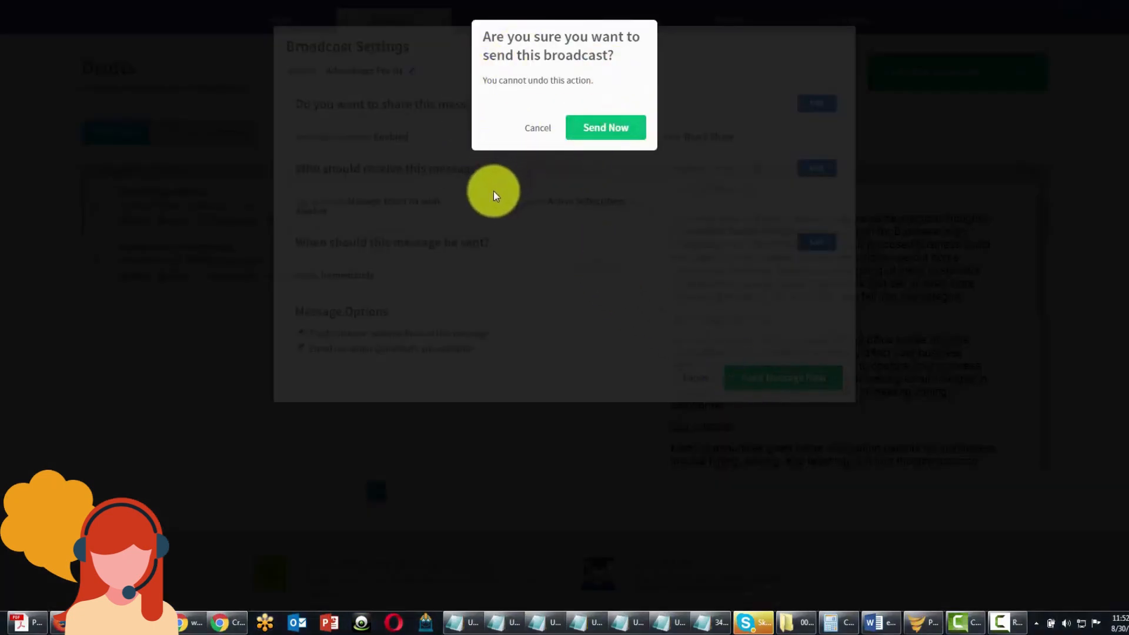
{"action": "left_click", "coordinate": [592, 132]}
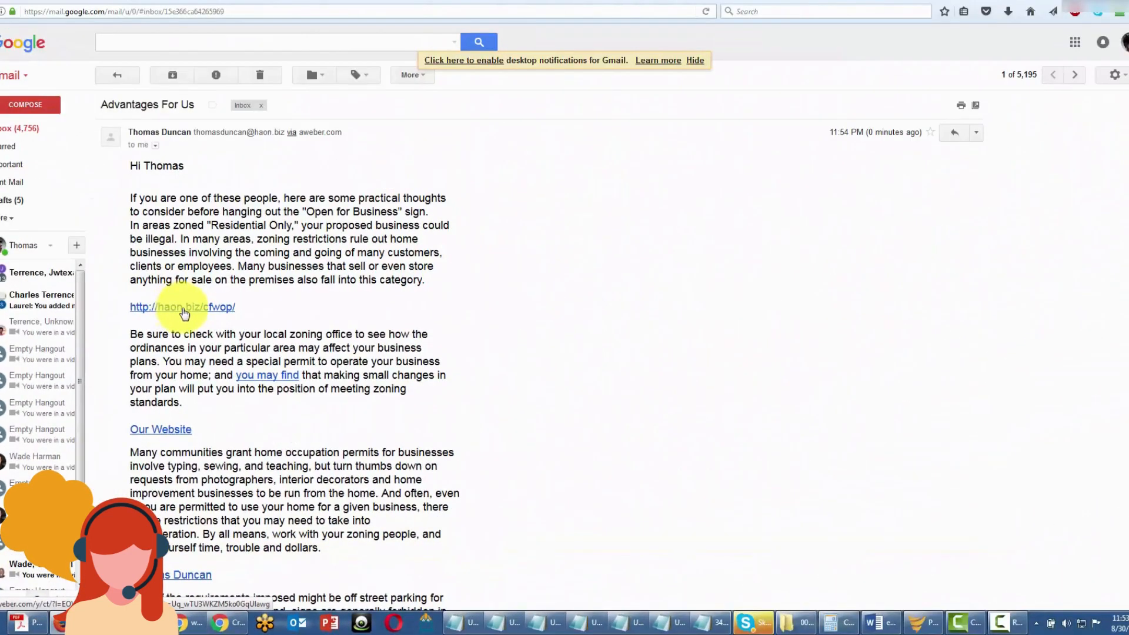
Step: In the received email, follow the haon.biz/cfwop/ link and the sender's name link
{"action": "left_click", "coordinate": [183, 308]}
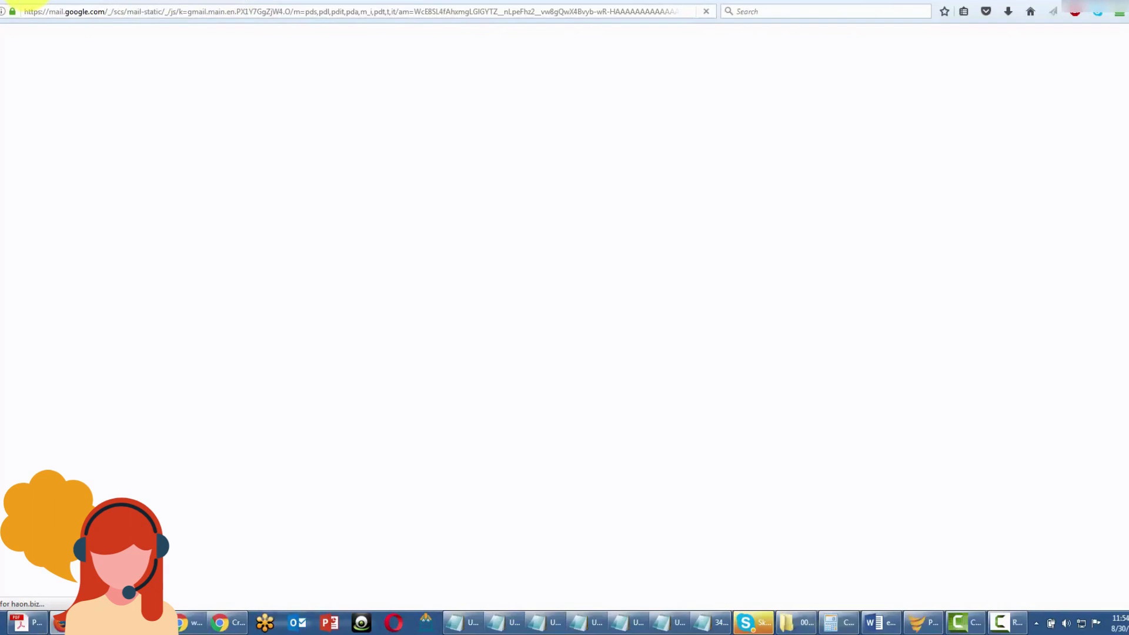
{"action": "left_click", "coordinate": [25, 0]}
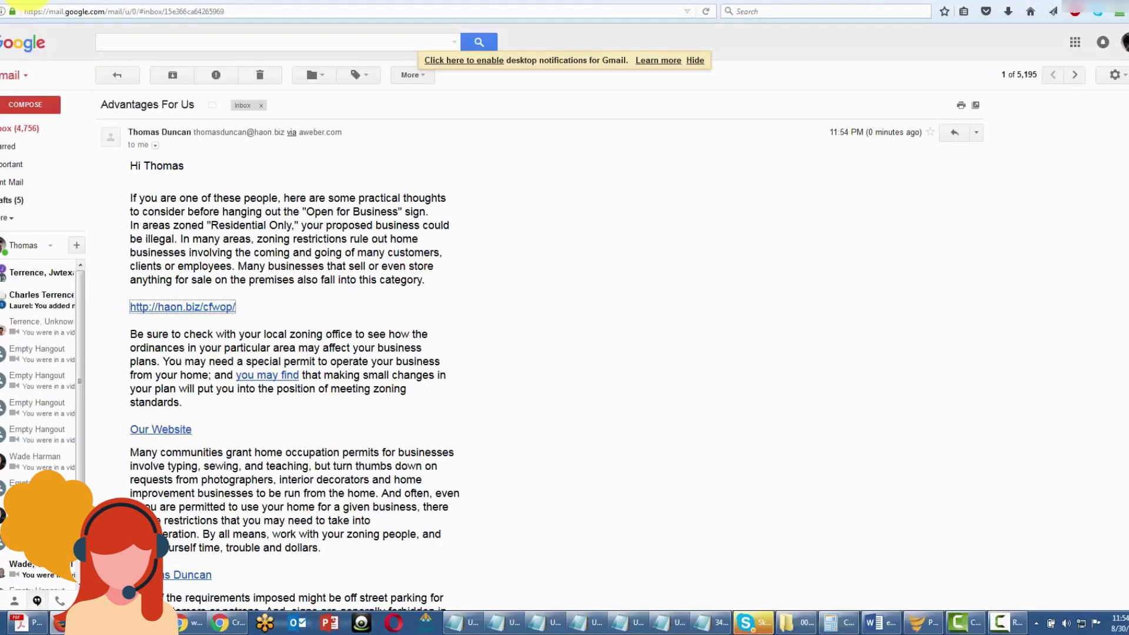
{"action": "left_click", "coordinate": [249, 404]}
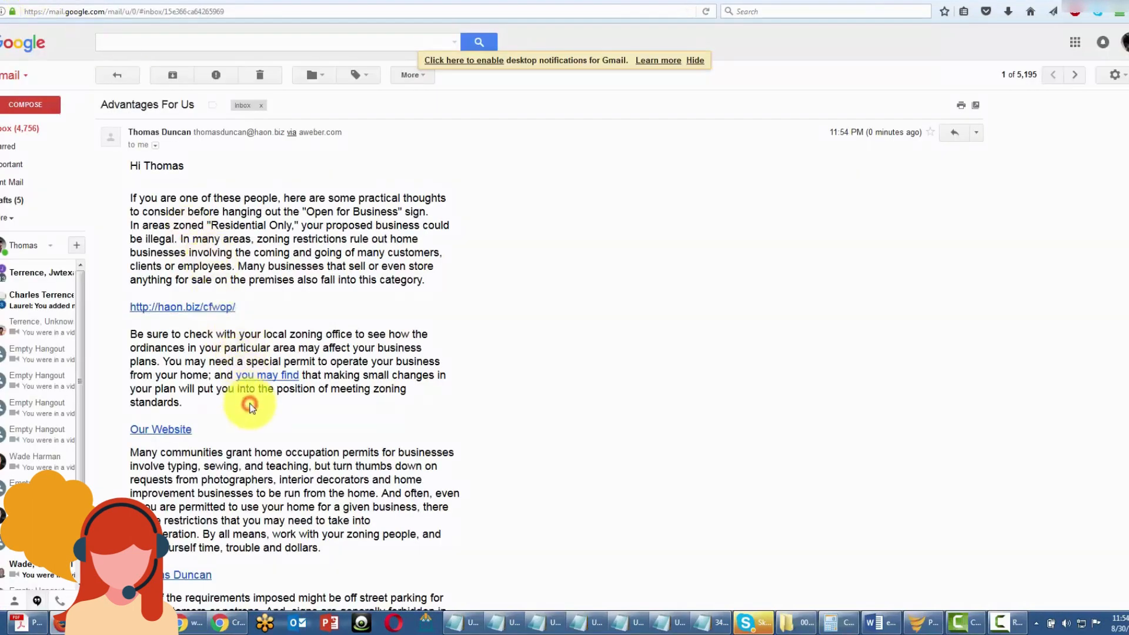
{"action": "scroll", "coordinate": [250, 406], "scroll_direction": "down", "scroll_amount": 4}
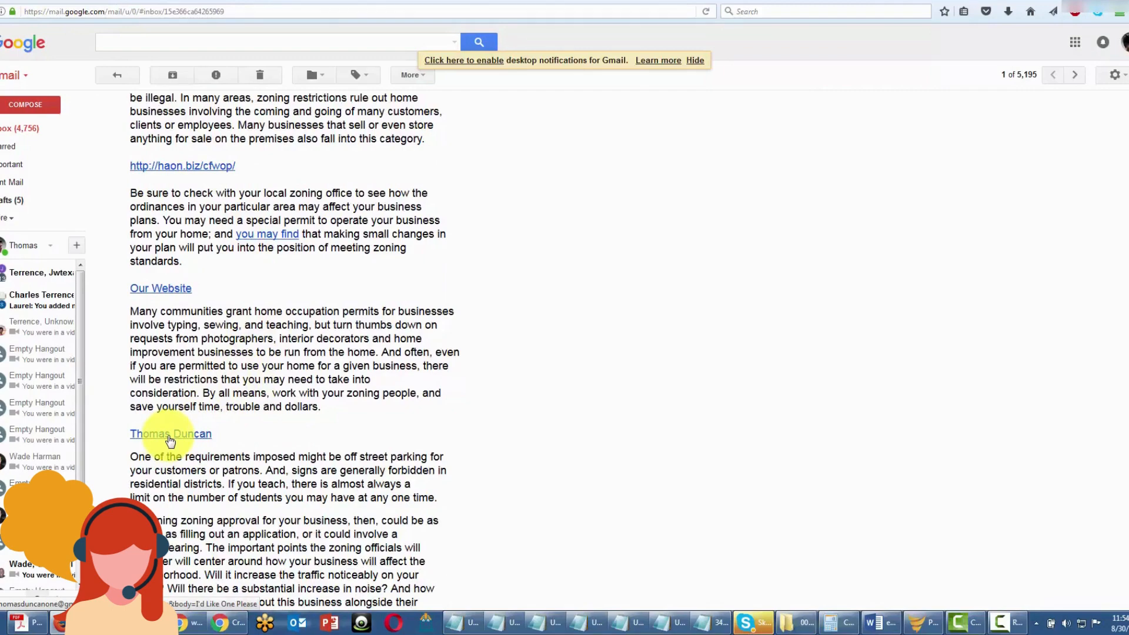
{"action": "left_click", "coordinate": [170, 440]}
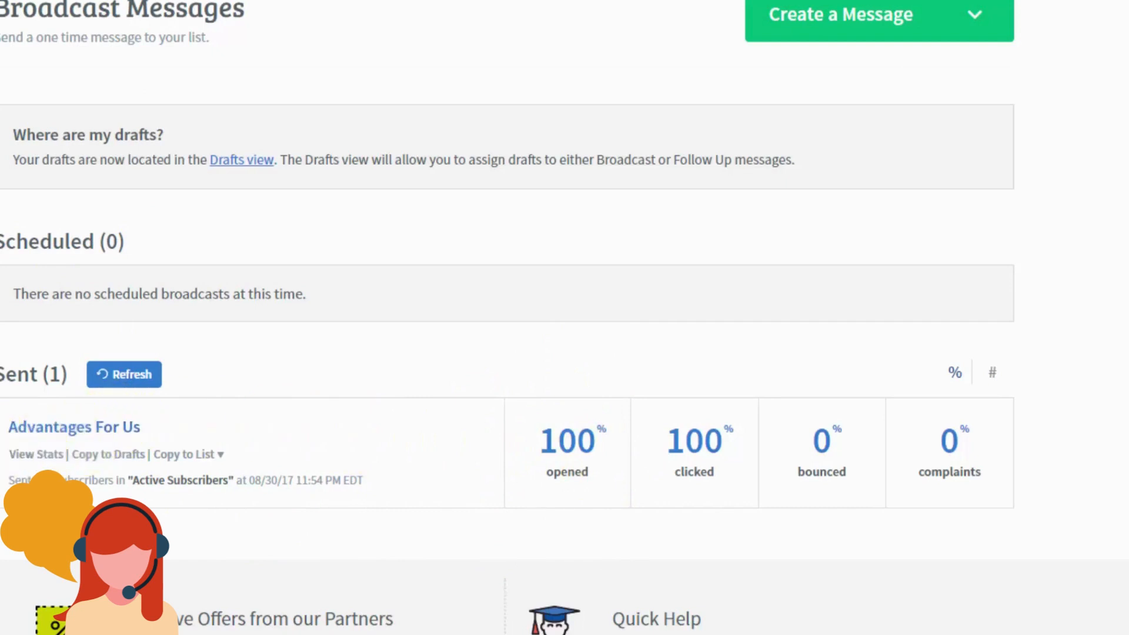
Step: Open the 'Advantages For Us' stats and switch the Opens list from Unopened to Opened
{"action": "left_click", "coordinate": [40, 453]}
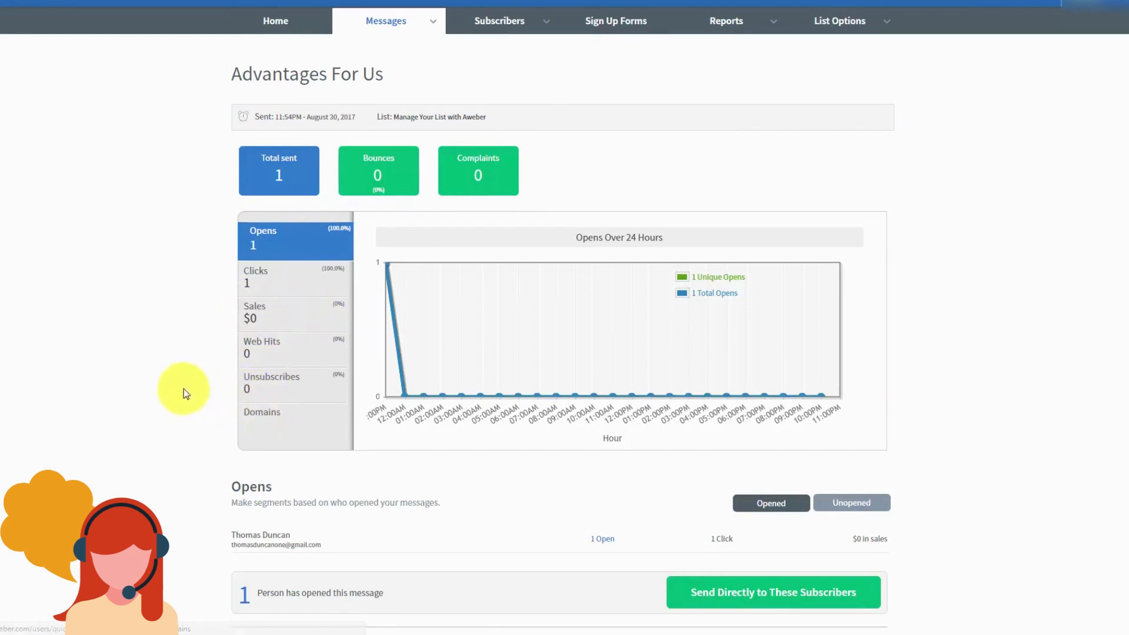
{"action": "scroll", "coordinate": [183, 386], "scroll_direction": "down", "scroll_amount": 1}
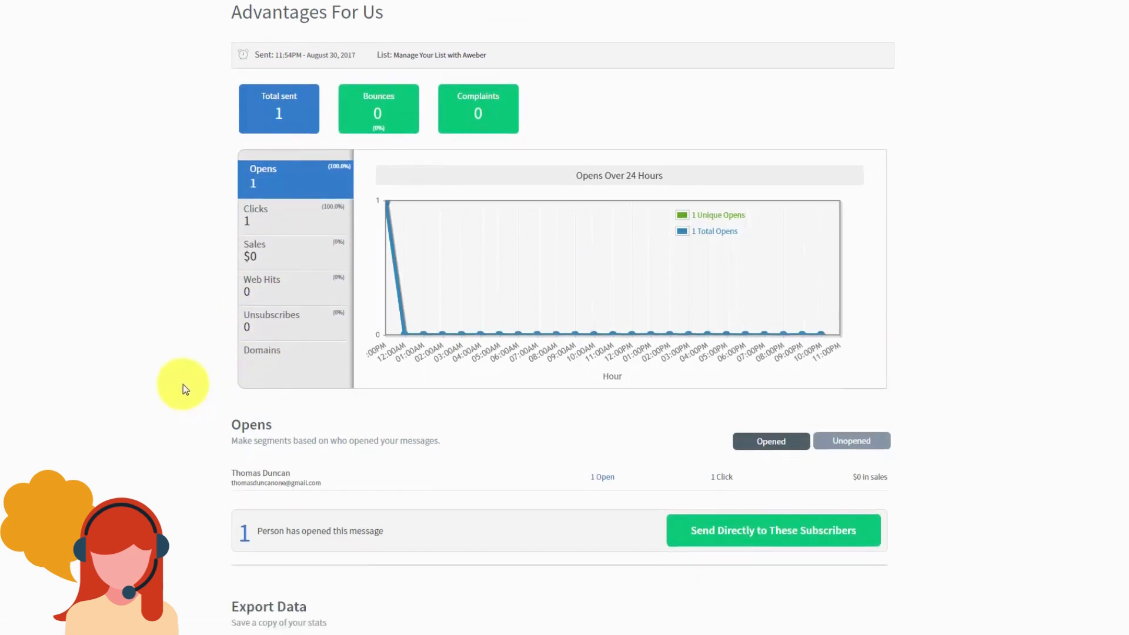
{"action": "left_click", "coordinate": [834, 442]}
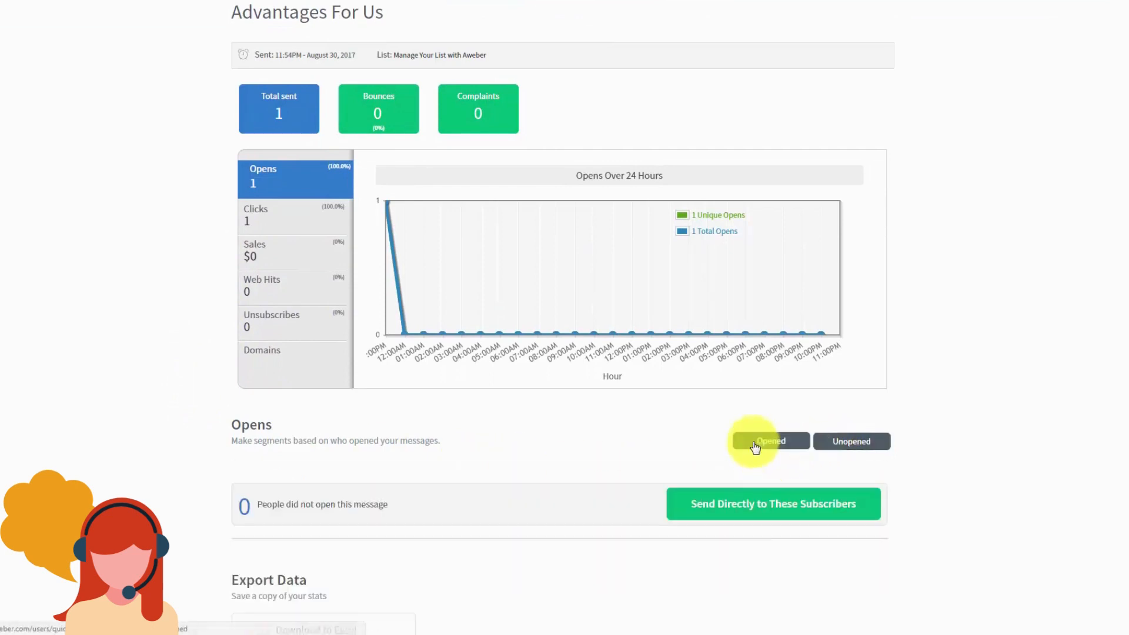
{"action": "left_click", "coordinate": [755, 443]}
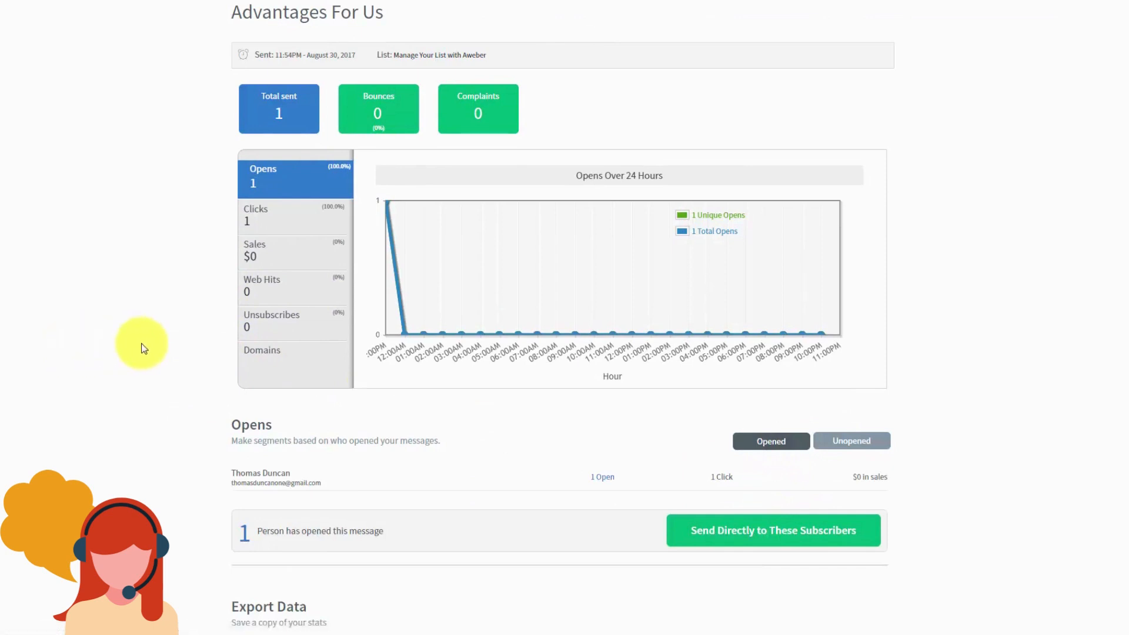
{"action": "scroll", "coordinate": [143, 347], "scroll_direction": "down", "scroll_amount": 1}
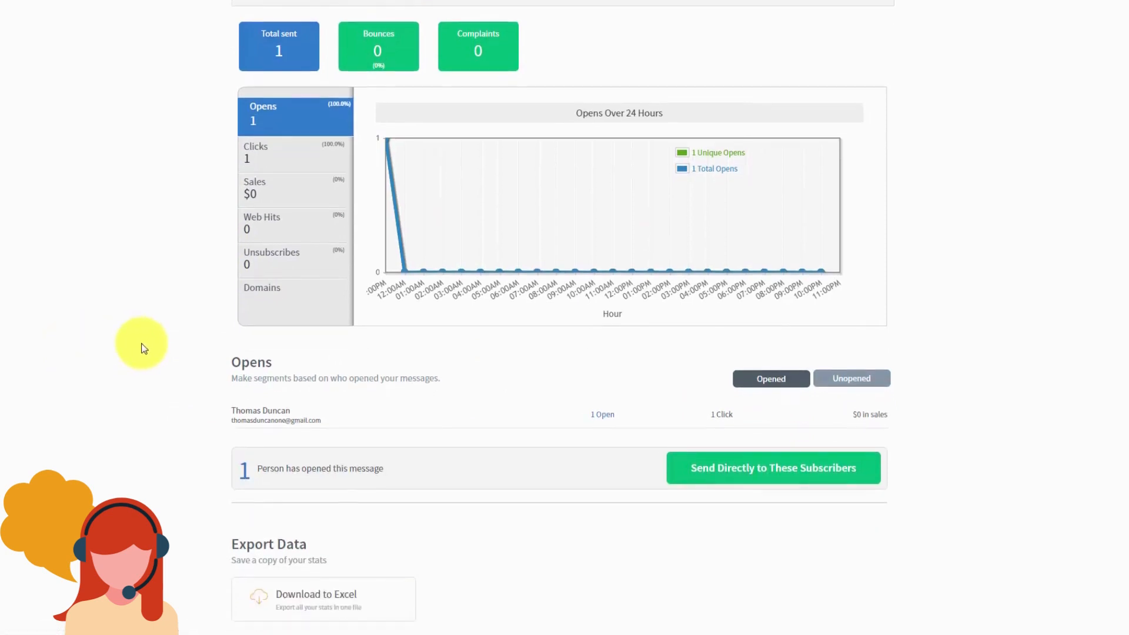
{"action": "scroll", "coordinate": [142, 348], "scroll_direction": "down", "scroll_amount": 1}
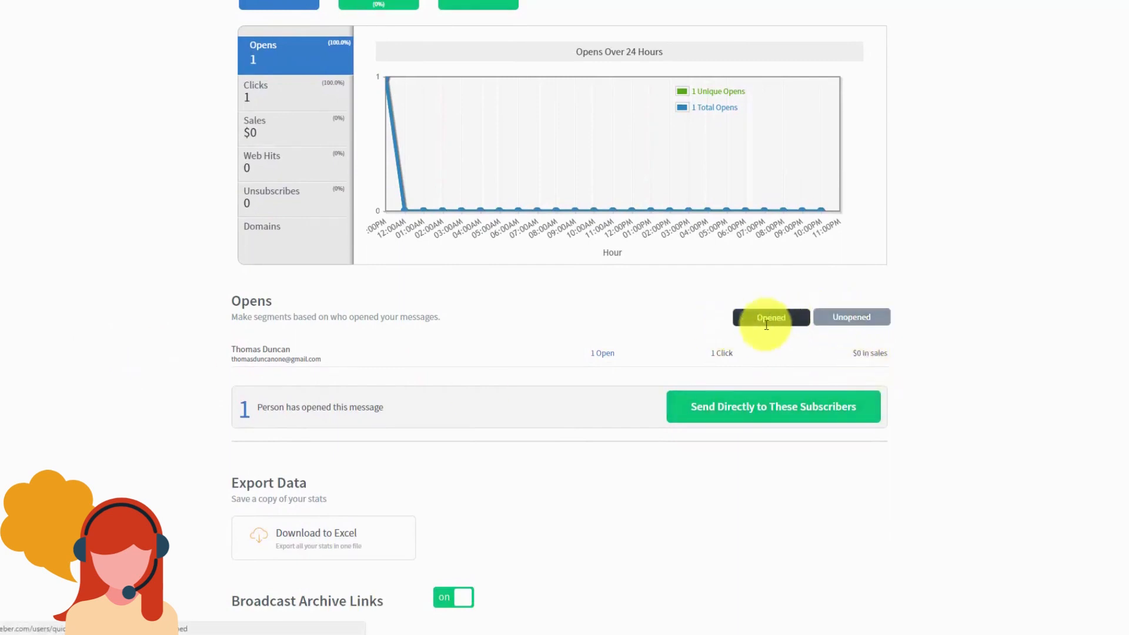
{"action": "scroll", "coordinate": [355, 379], "scroll_direction": "up", "scroll_amount": 1}
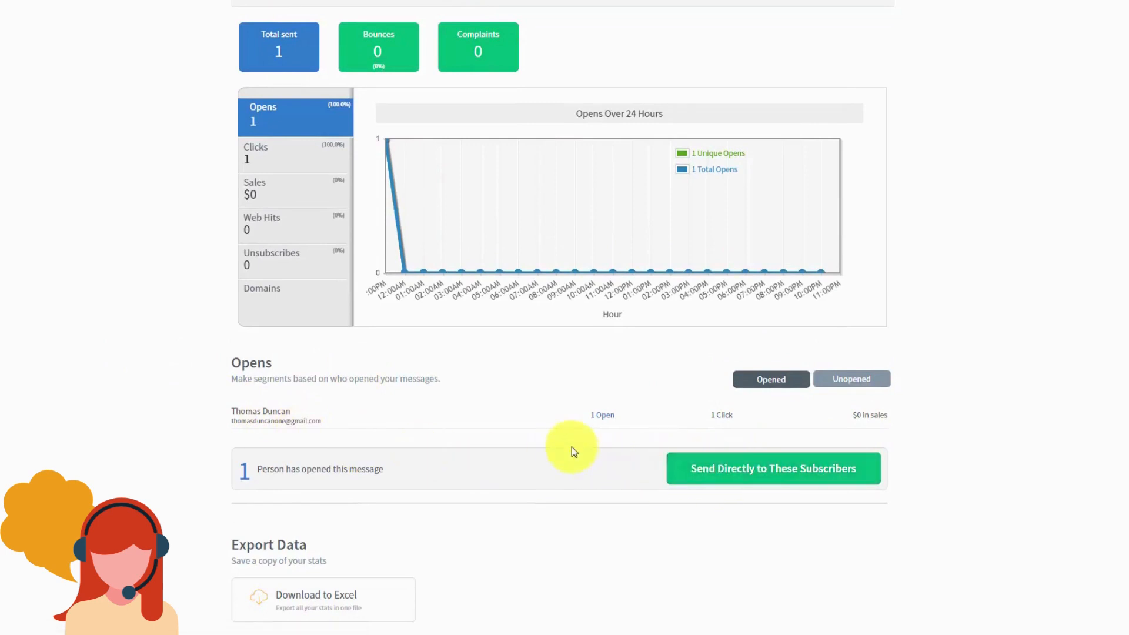
{"action": "scroll", "coordinate": [571, 446], "scroll_direction": "up", "scroll_amount": 1}
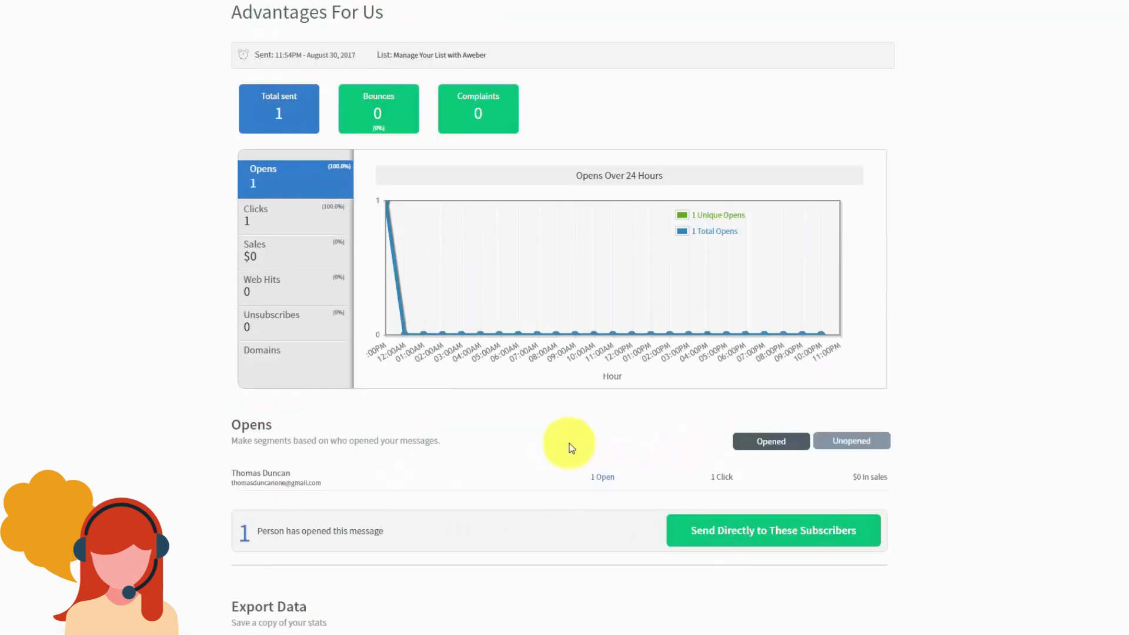
Step: Save the subscribers who opened 'Advantages For Us' as a new, named segment
{"action": "left_click", "coordinate": [698, 533]}
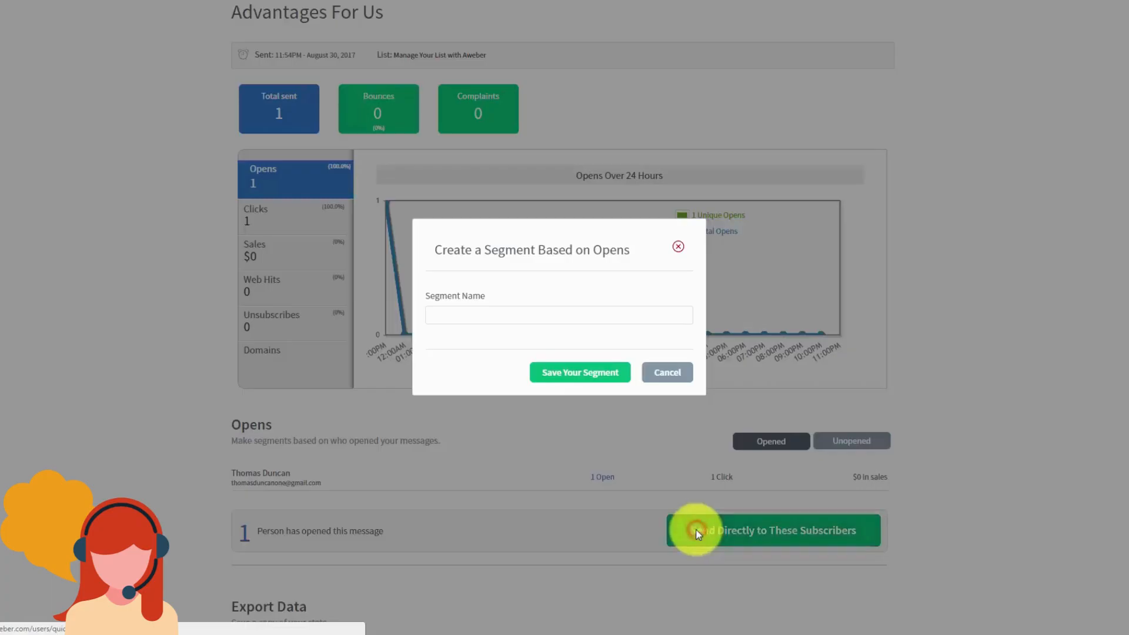
{"action": "left_click", "coordinate": [472, 316]}
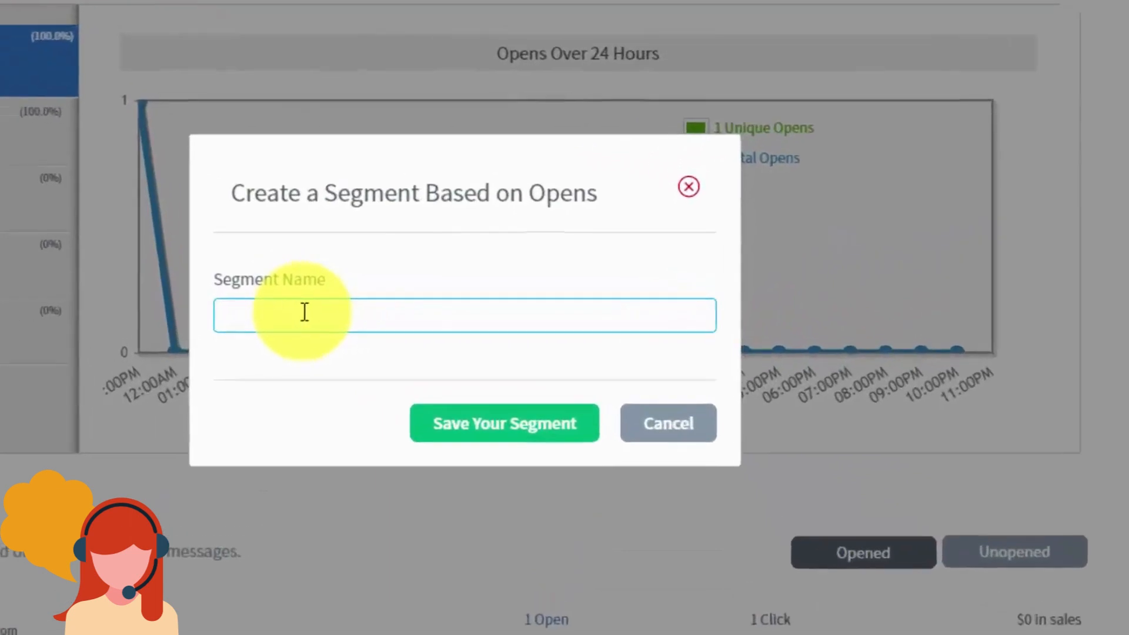
{"action": "left_click", "coordinate": [414, 313]}
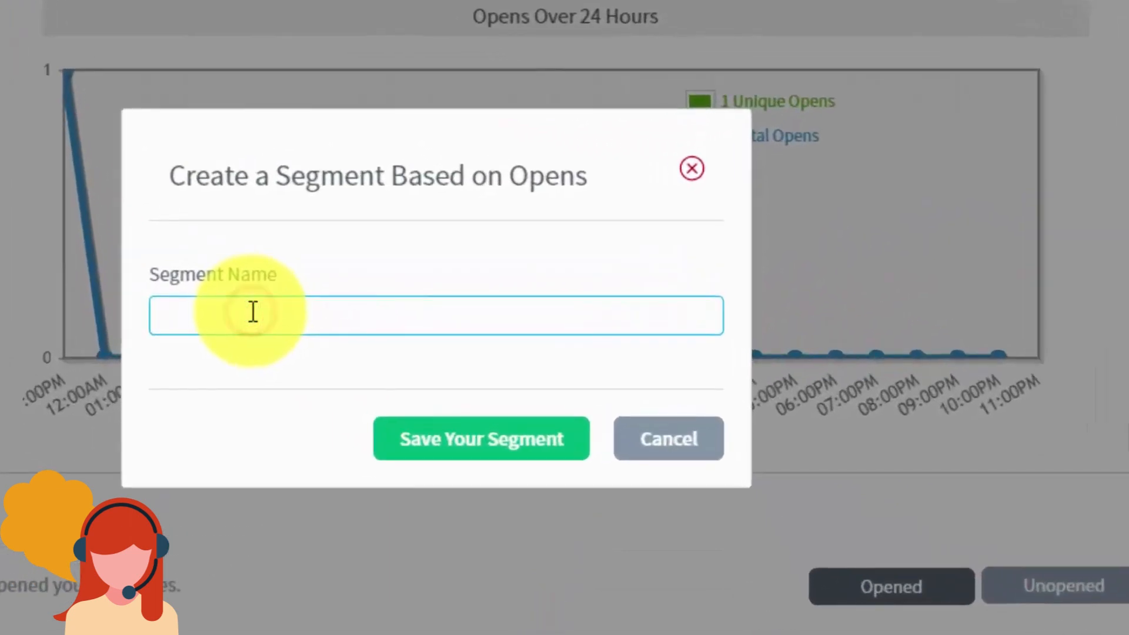
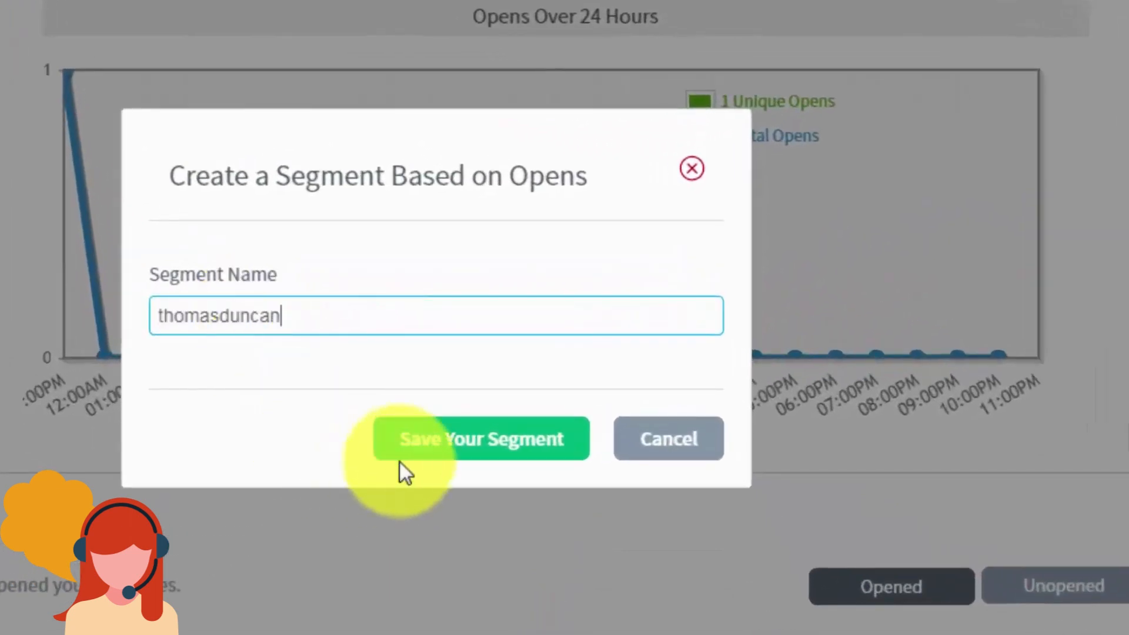
{"action": "left_click", "coordinate": [427, 452]}
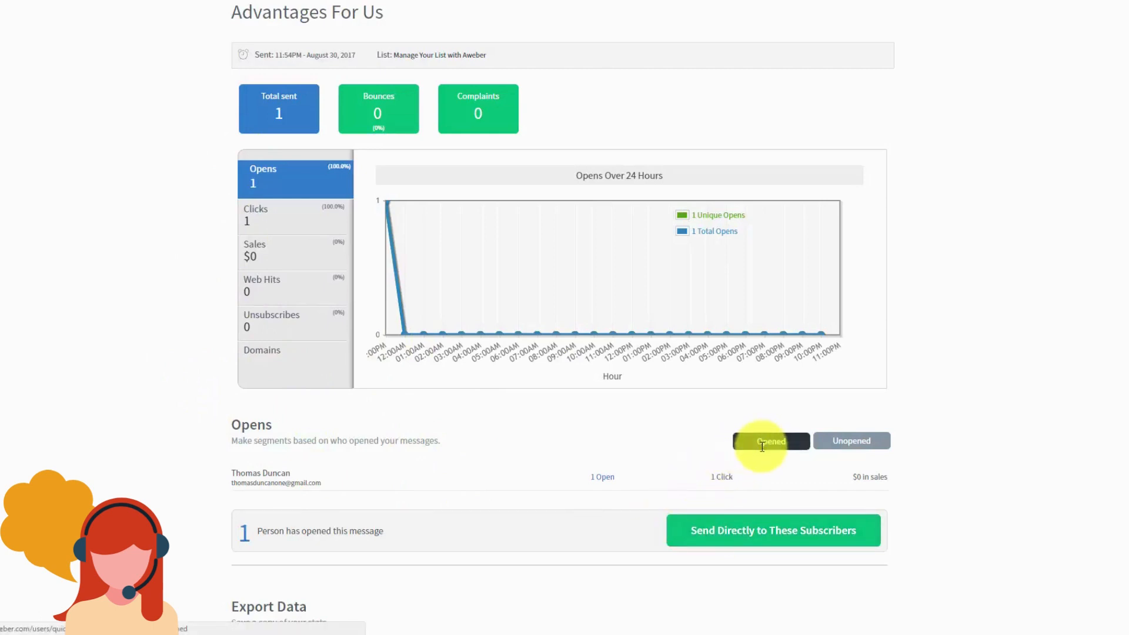
{"action": "left_click", "coordinate": [838, 442]}
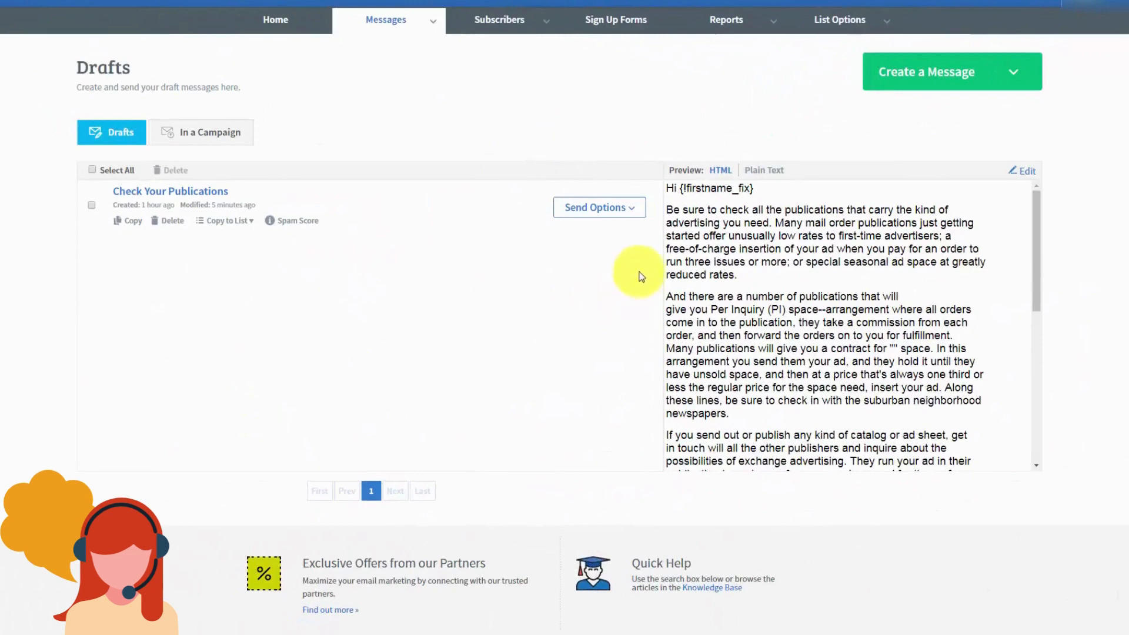
Step: Schedule 'Check Your Publications' as a broadcast with the new openers segment as recipients
{"action": "left_click", "coordinate": [632, 214]}
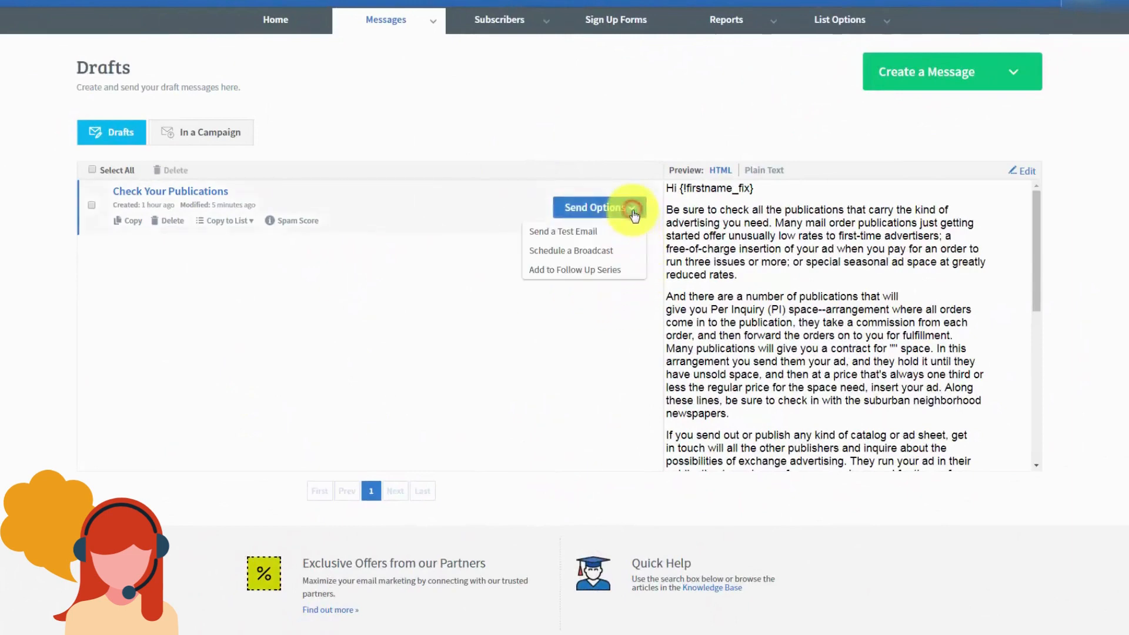
{"action": "left_click", "coordinate": [569, 251]}
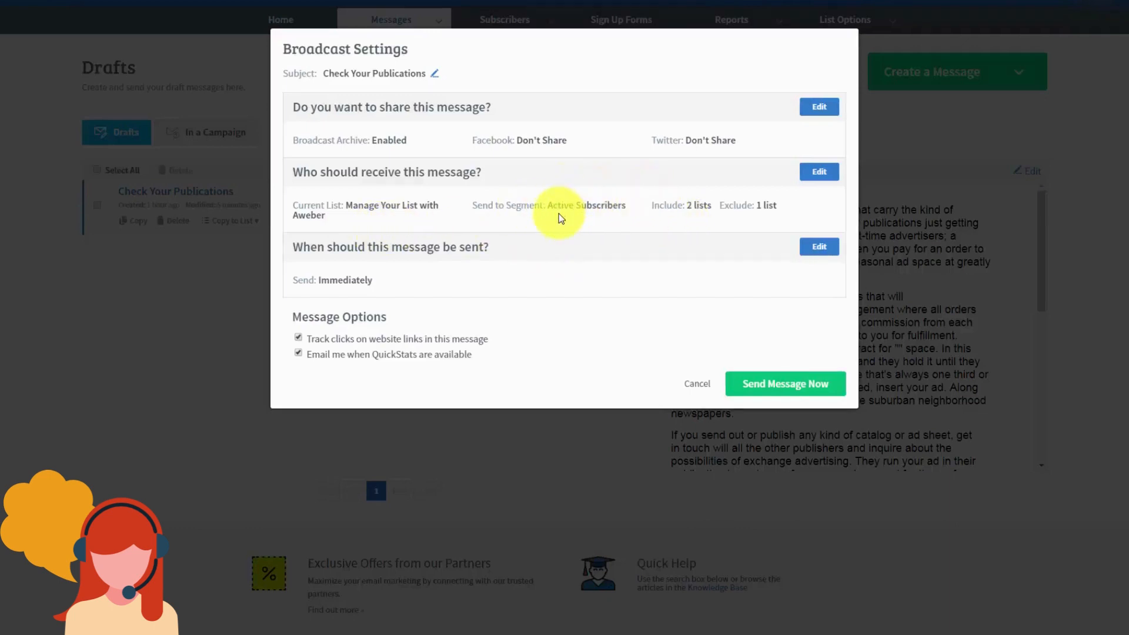
{"action": "left_click", "coordinate": [819, 171]}
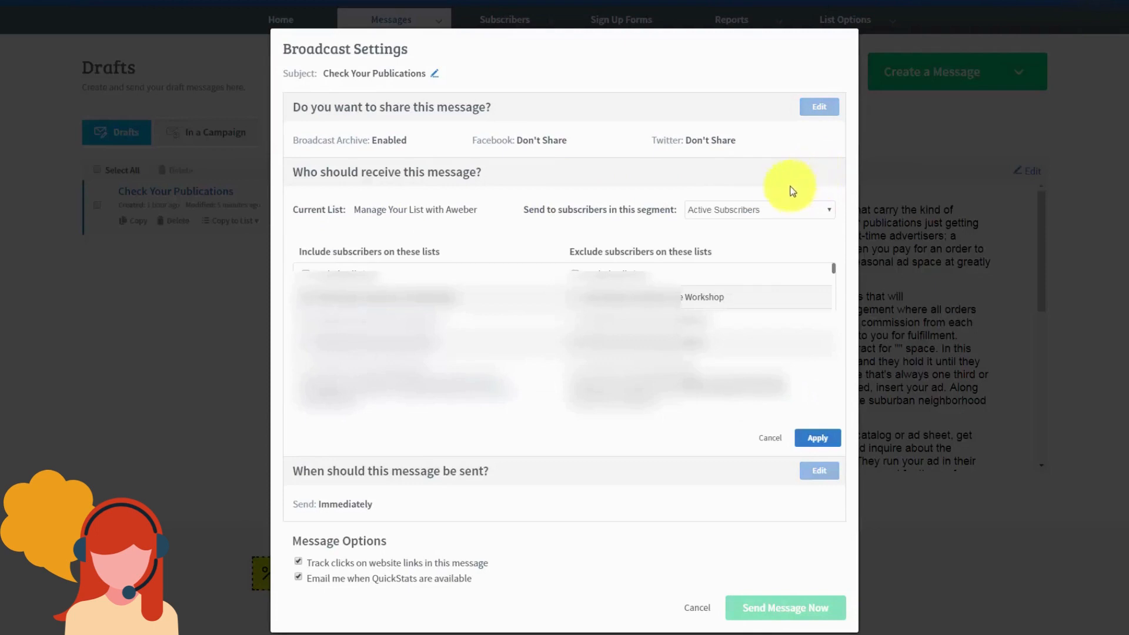
{"action": "left_click", "coordinate": [805, 210]}
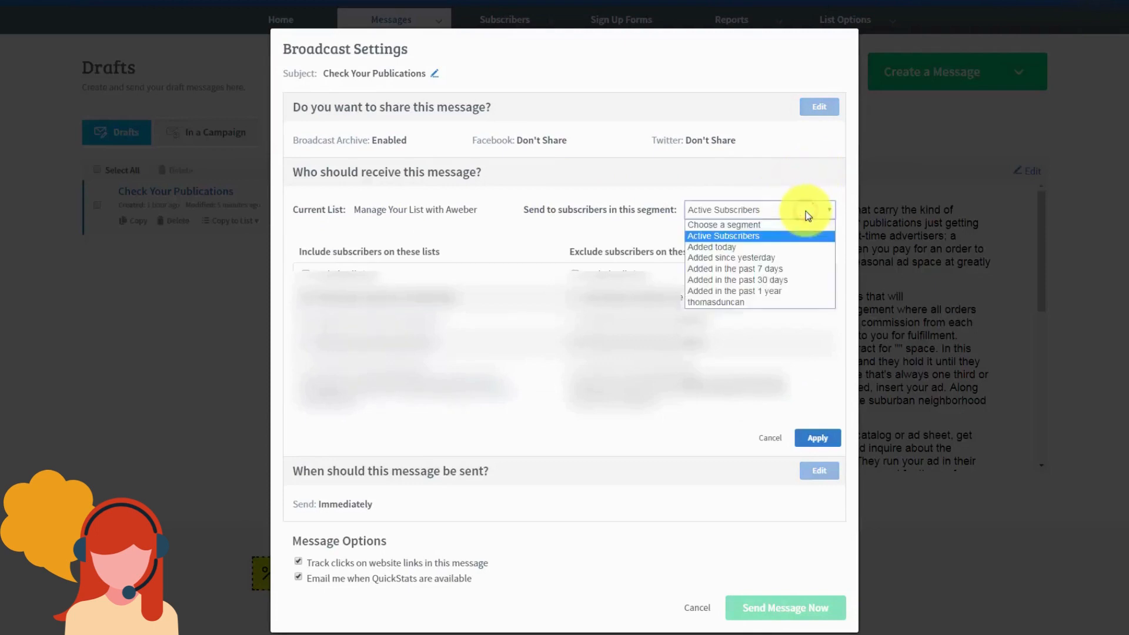
{"action": "left_click", "coordinate": [723, 302]}
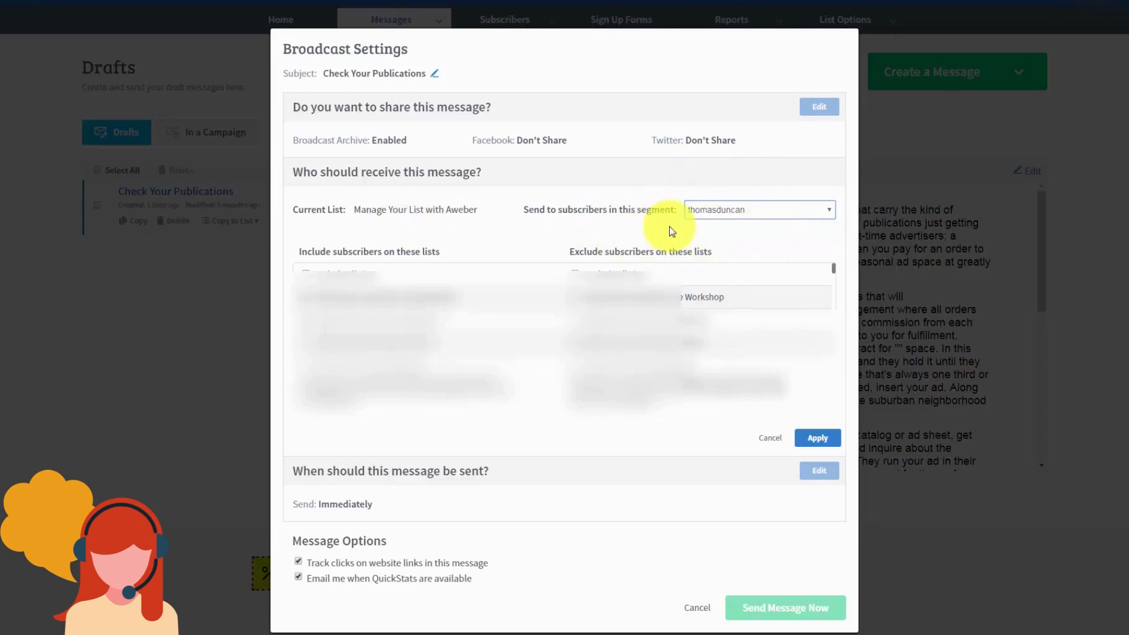
{"action": "left_click", "coordinate": [816, 437]}
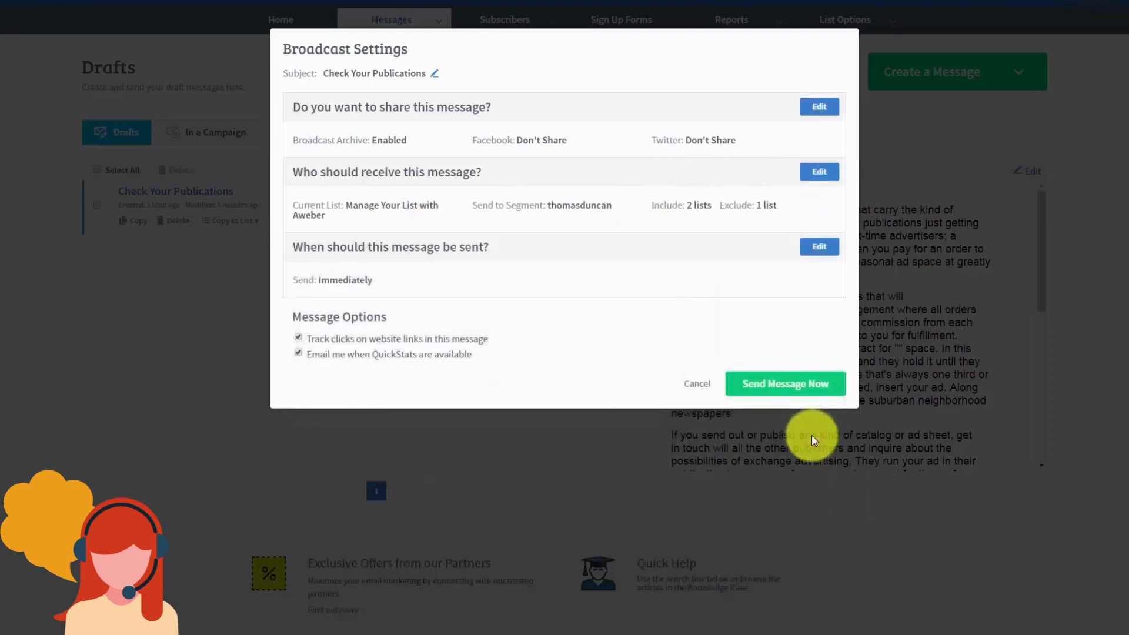
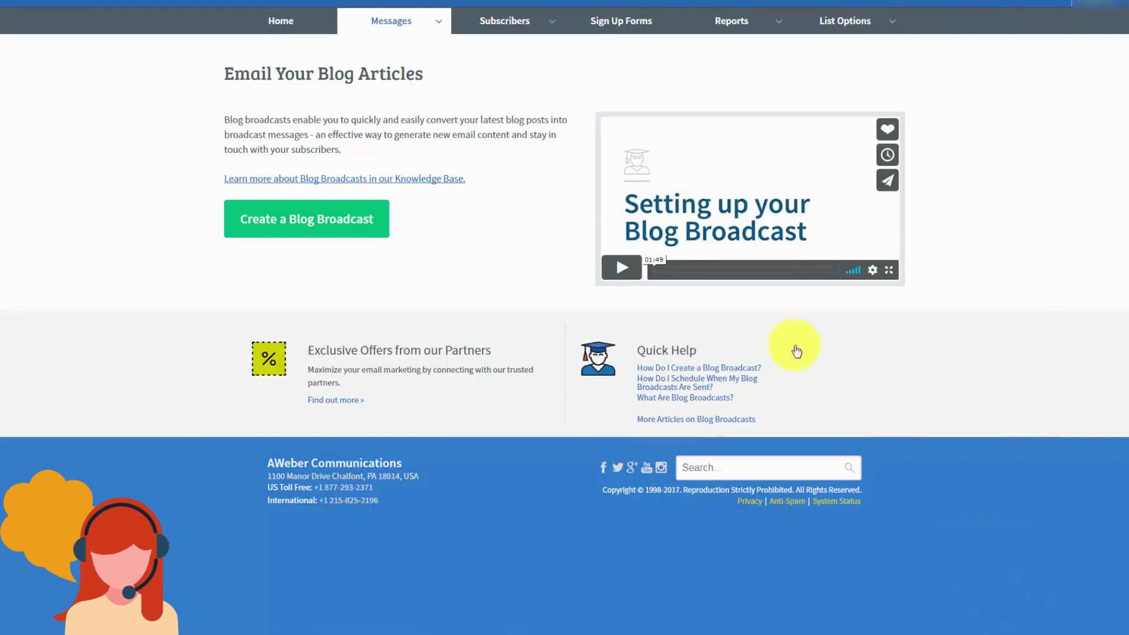
Step: Create a new blog broadcast from the Messages tab with the Create a Blog Broadcast button
{"action": "mouse_move", "coordinate": [437, 28]}
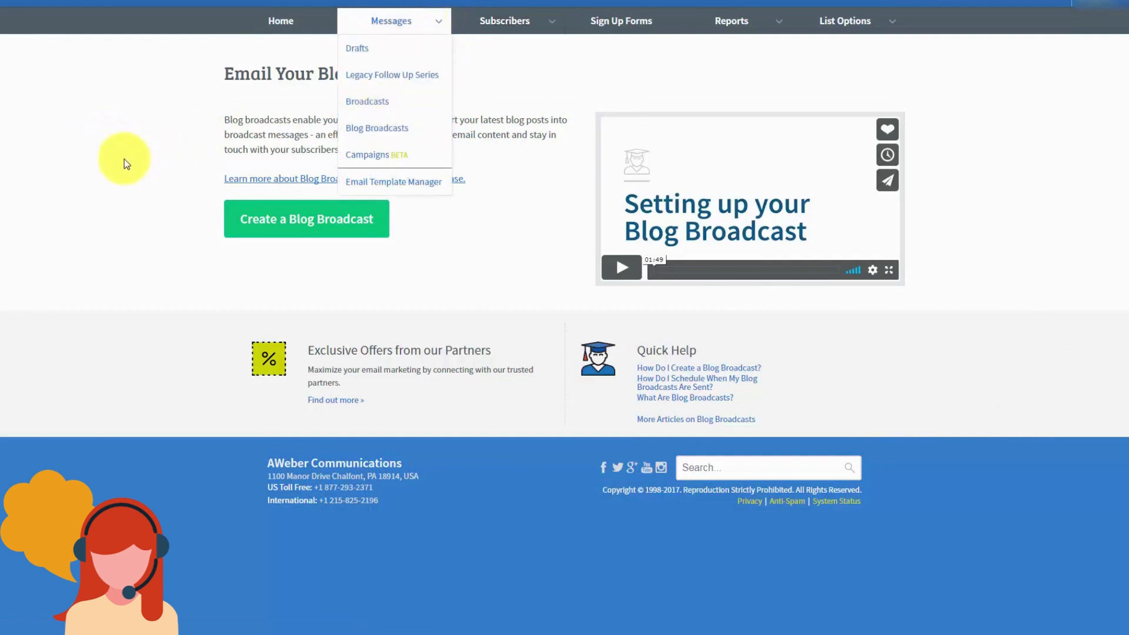
{"action": "left_click", "coordinate": [291, 227]}
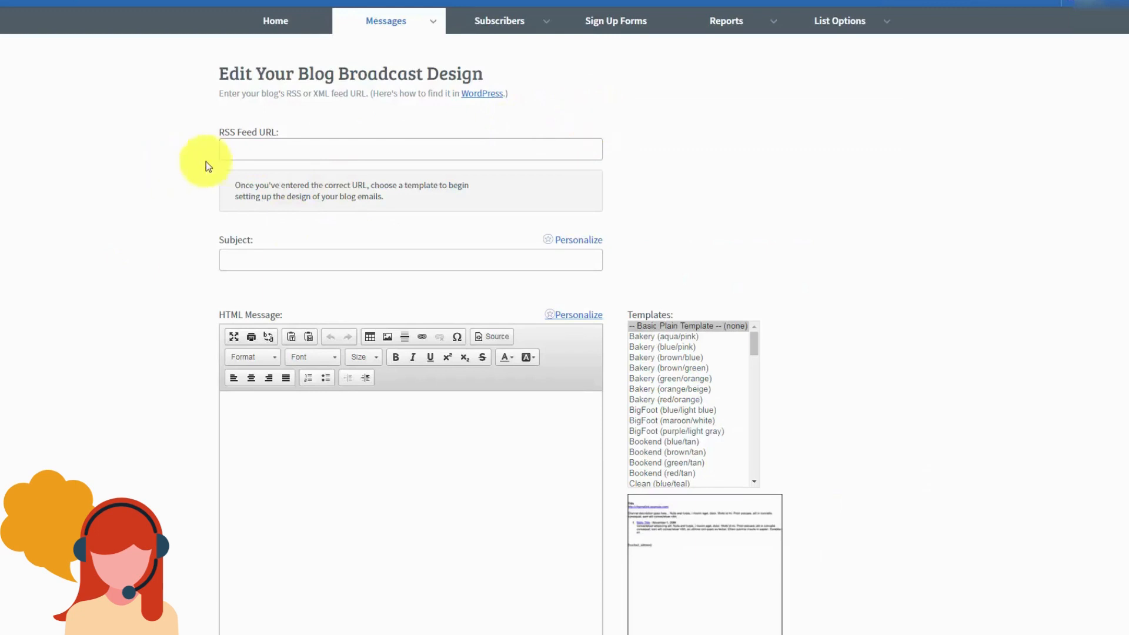
Step: Enter '{!firstname_fix}, New Post Haon' as the blog broadcast subject
{"action": "left_click", "coordinate": [244, 154]}
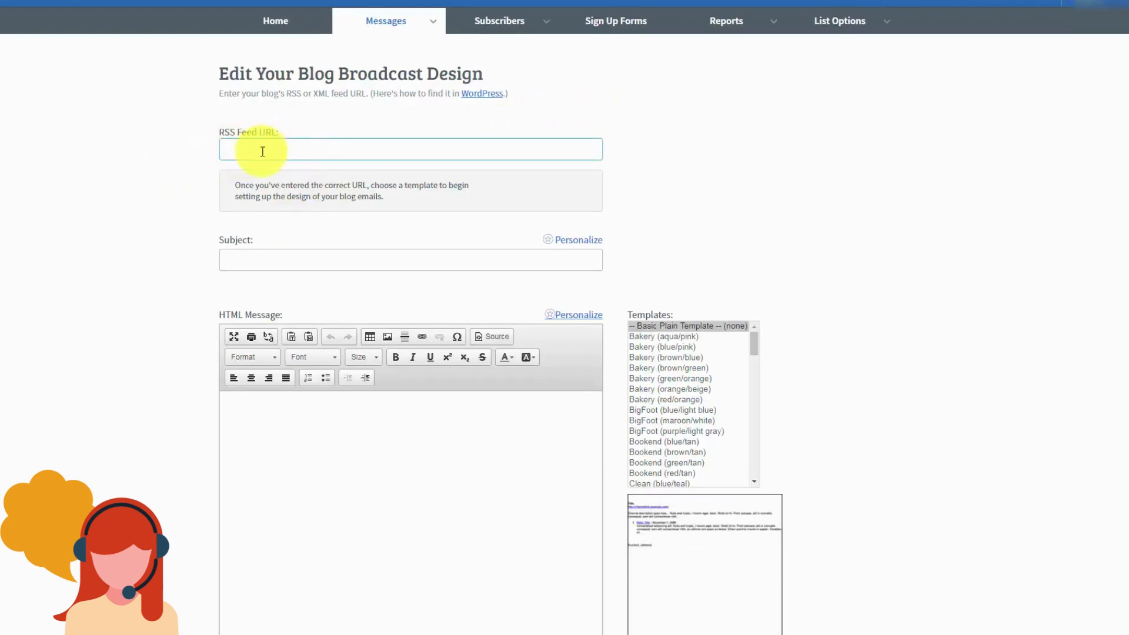
{"action": "key", "text": "Tab"}
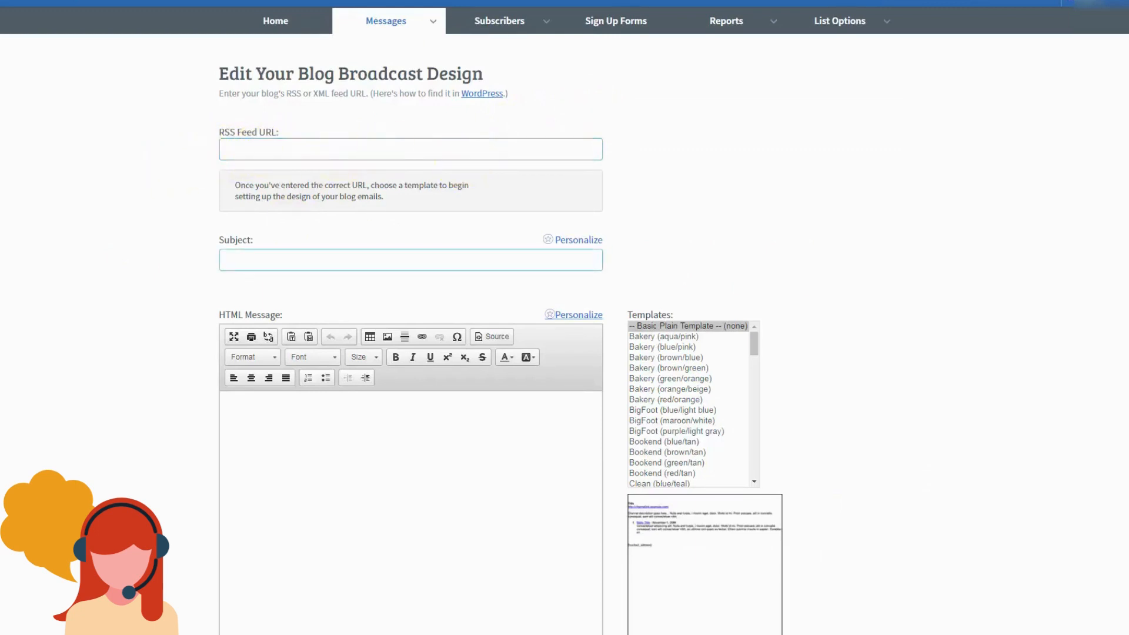
{"action": "left_click", "coordinate": [272, 149]}
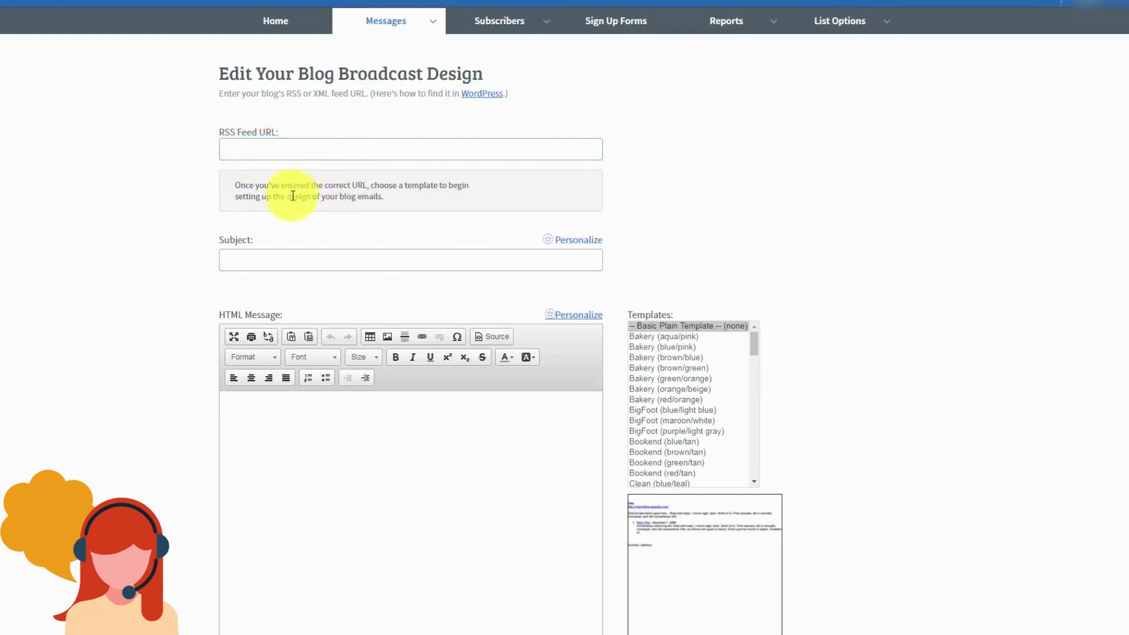
{"action": "left_click", "coordinate": [268, 261]}
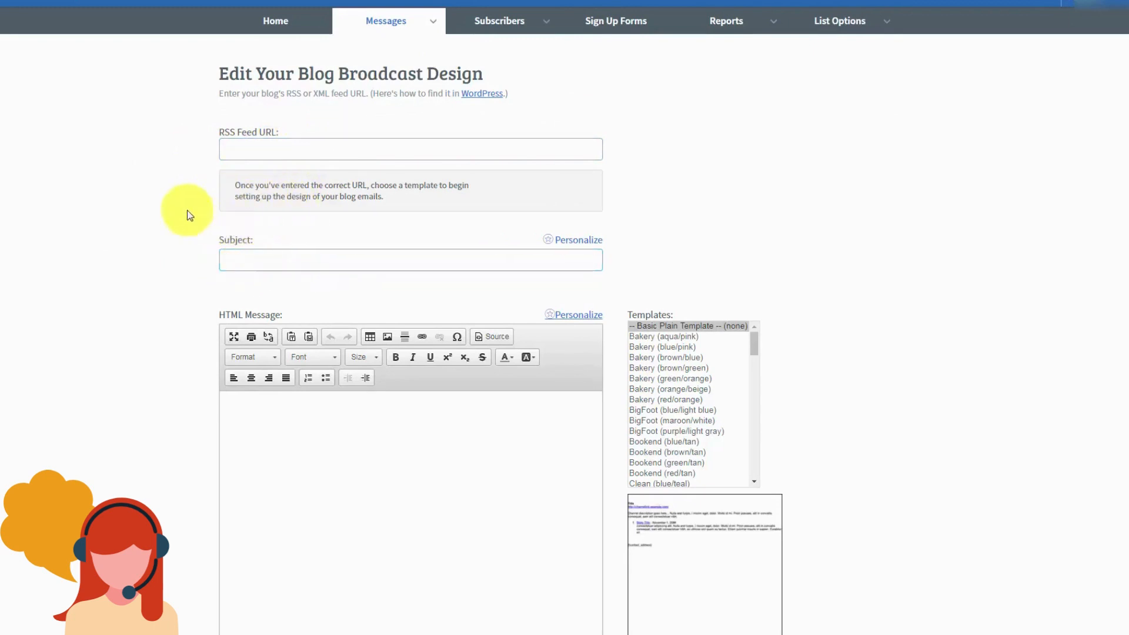
{"action": "left_click", "coordinate": [253, 261]}
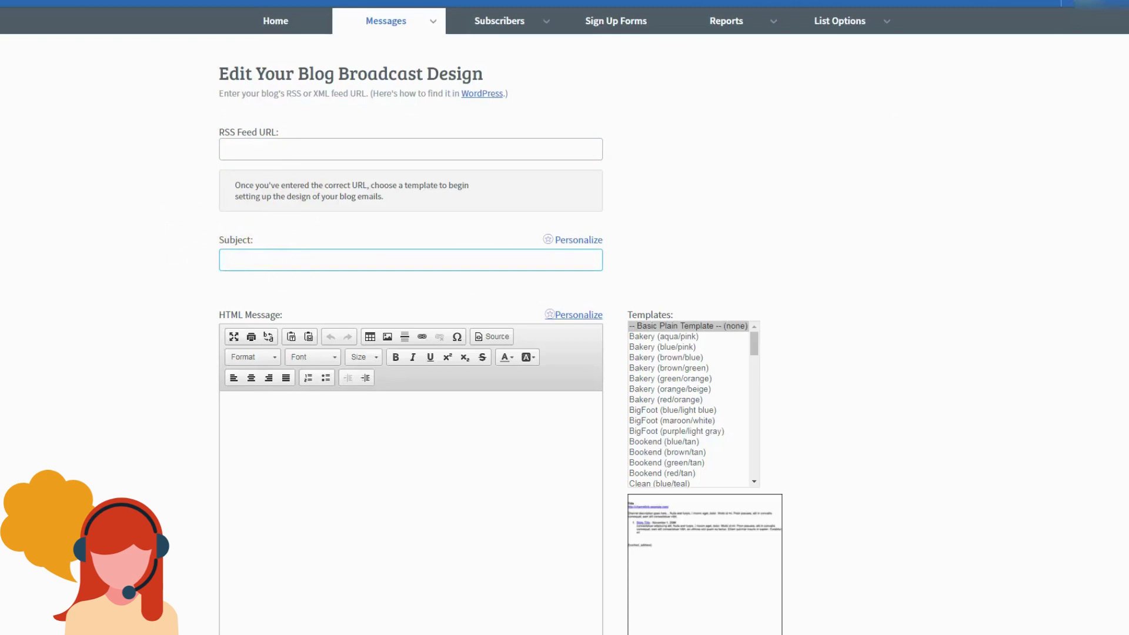
{"action": "type", "text": "New Post Haon"}
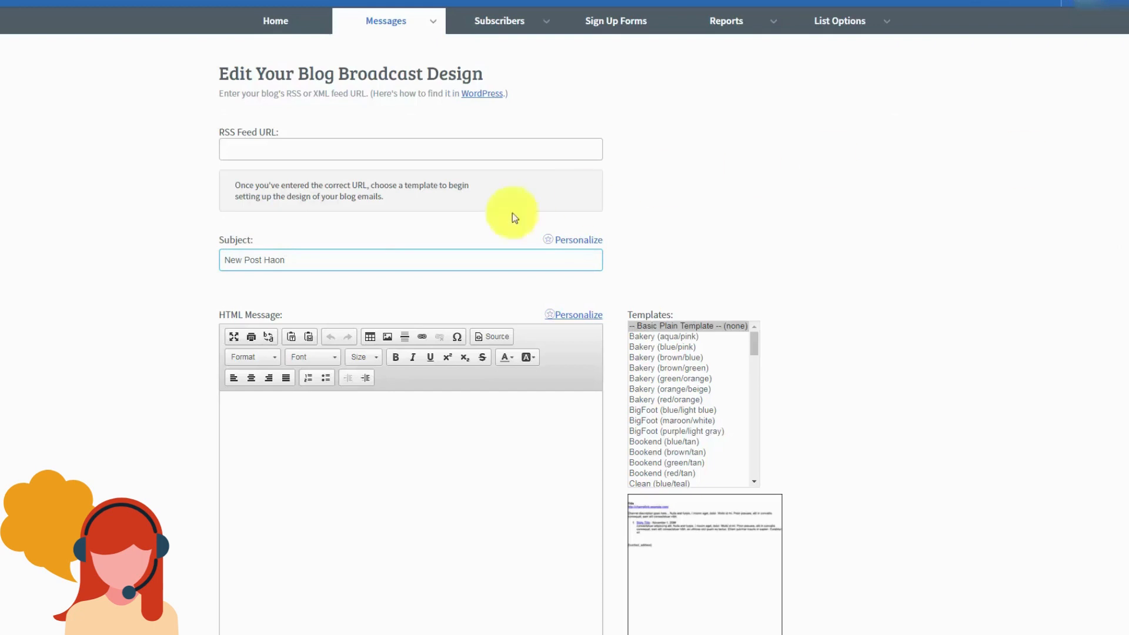
{"action": "type", "text": "{!firstname_fix},"}
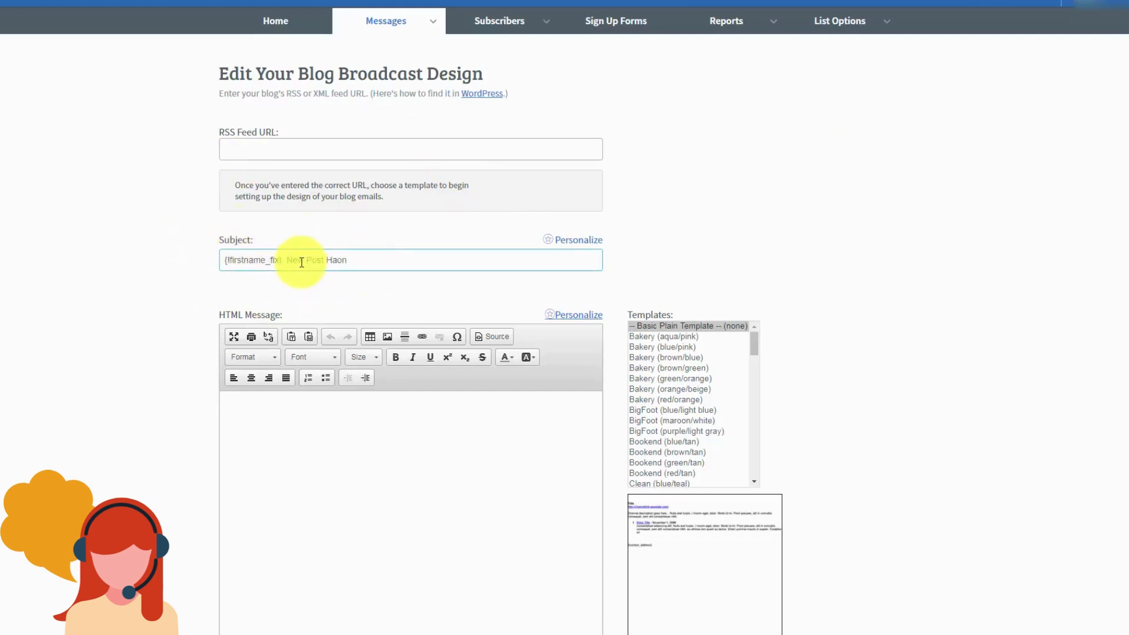
{"action": "left_click", "coordinate": [306, 311]}
Step: Copy the HTML message body text and paste it into the Plain Text Message box
{"action": "scroll", "coordinate": [321, 359], "scroll_direction": "down", "scroll_amount": 1}
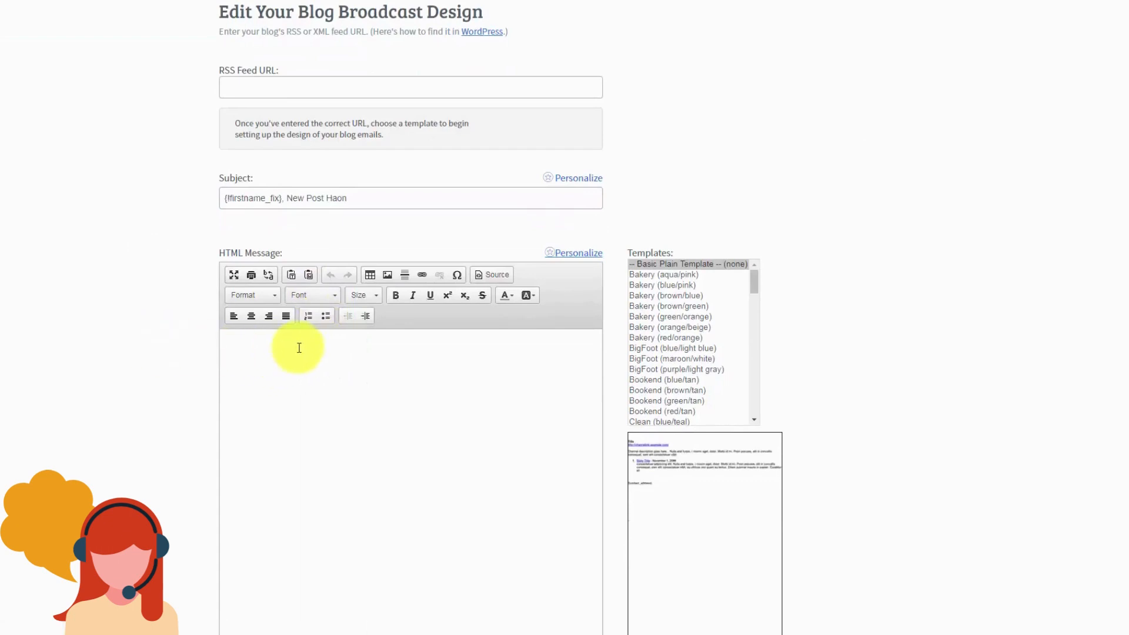
{"action": "scroll", "coordinate": [302, 365], "scroll_direction": "up", "scroll_amount": 1}
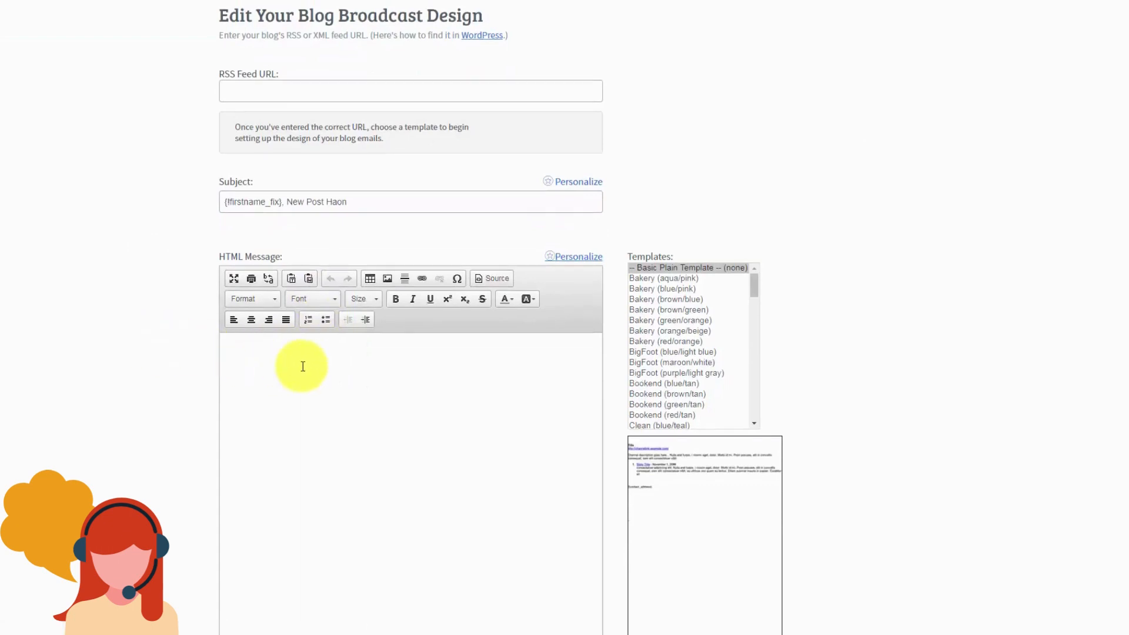
{"action": "scroll", "coordinate": [302, 366], "scroll_direction": "down", "scroll_amount": 1}
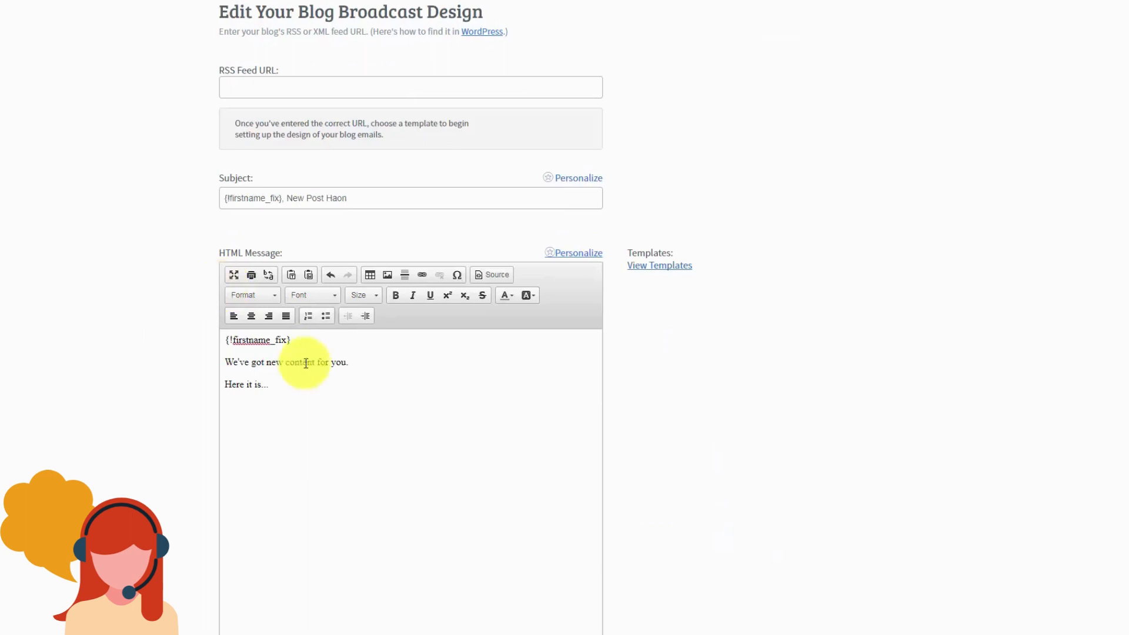
{"action": "left_click_drag", "start_coordinate": [282, 384], "coordinate": [226, 340]}
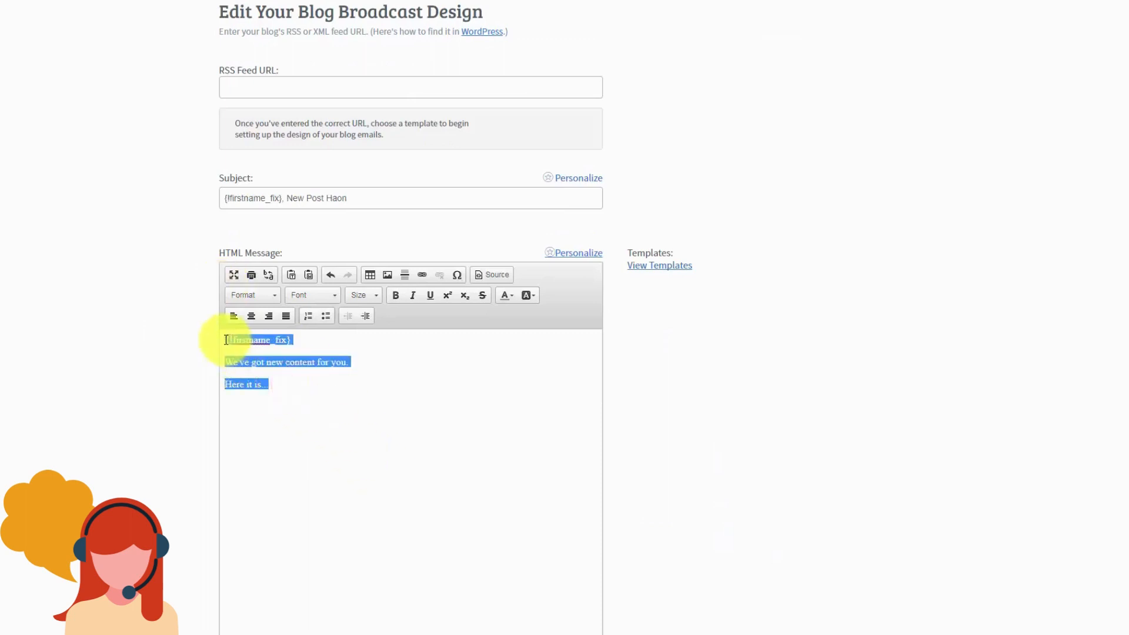
{"action": "key", "text": "ctrl+c"}
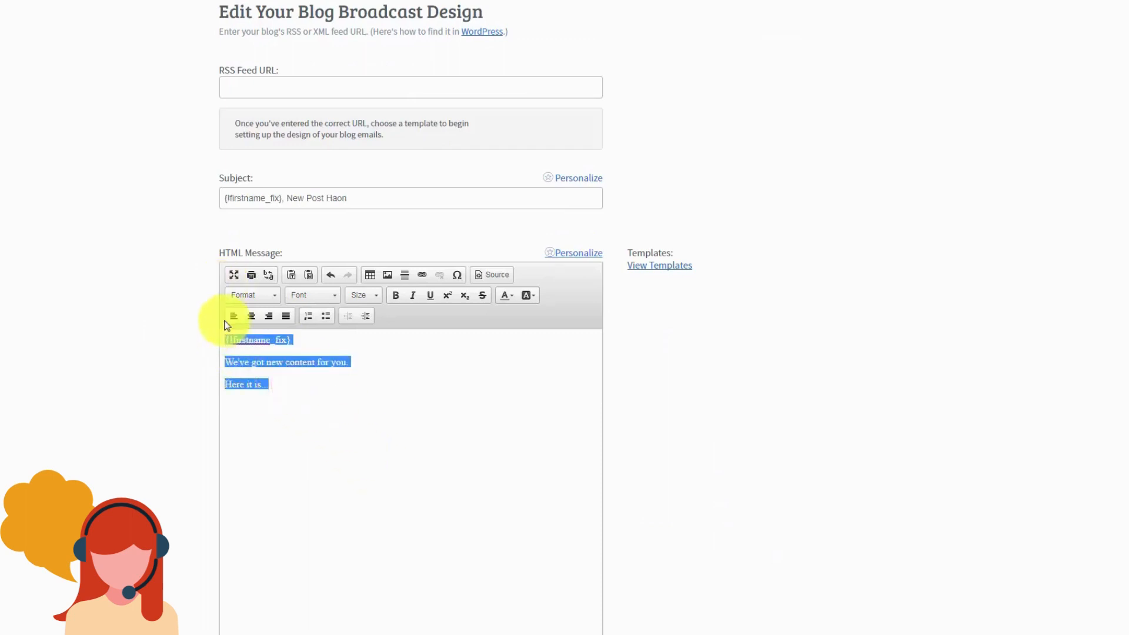
{"action": "scroll", "coordinate": [227, 319], "scroll_direction": "down", "scroll_amount": 4}
{"action": "left_click", "coordinate": [290, 482]}
{"action": "key", "text": "ctrl+v"}
{"action": "scroll", "coordinate": [320, 454], "scroll_direction": "up", "scroll_amount": 2}
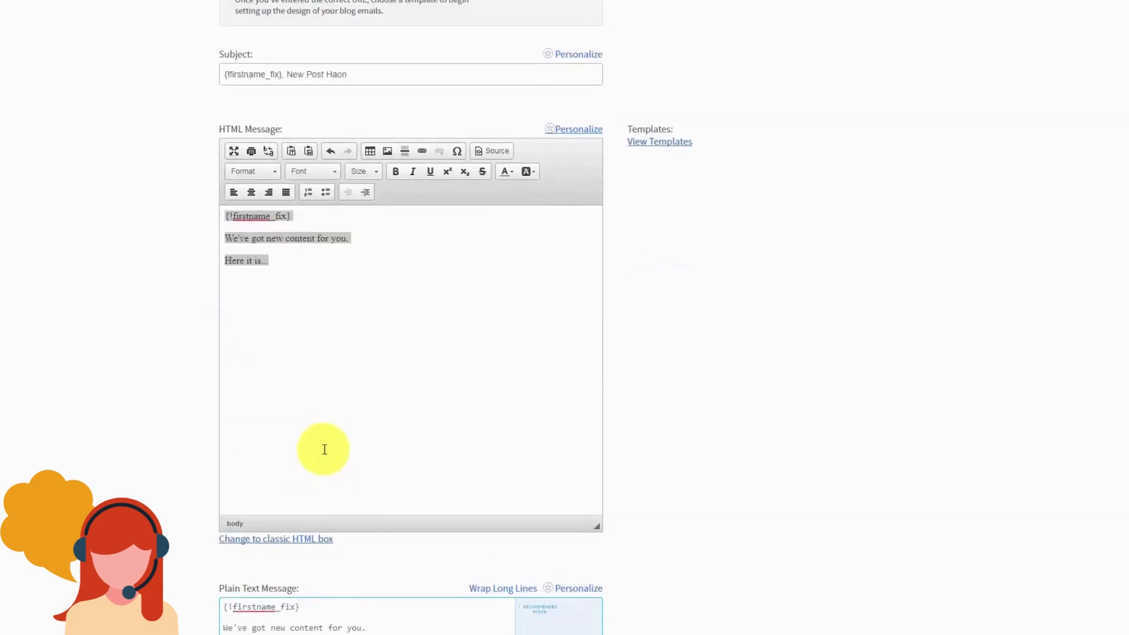
{"action": "scroll", "coordinate": [324, 449], "scroll_direction": "up", "scroll_amount": 3}
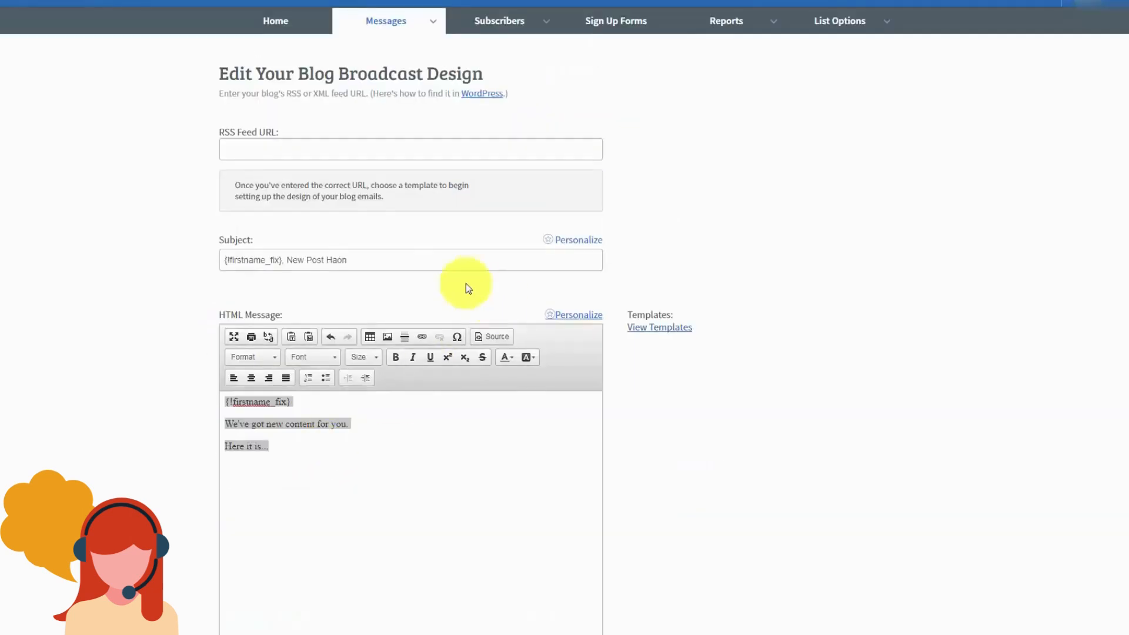
{"action": "left_click", "coordinate": [477, 100]}
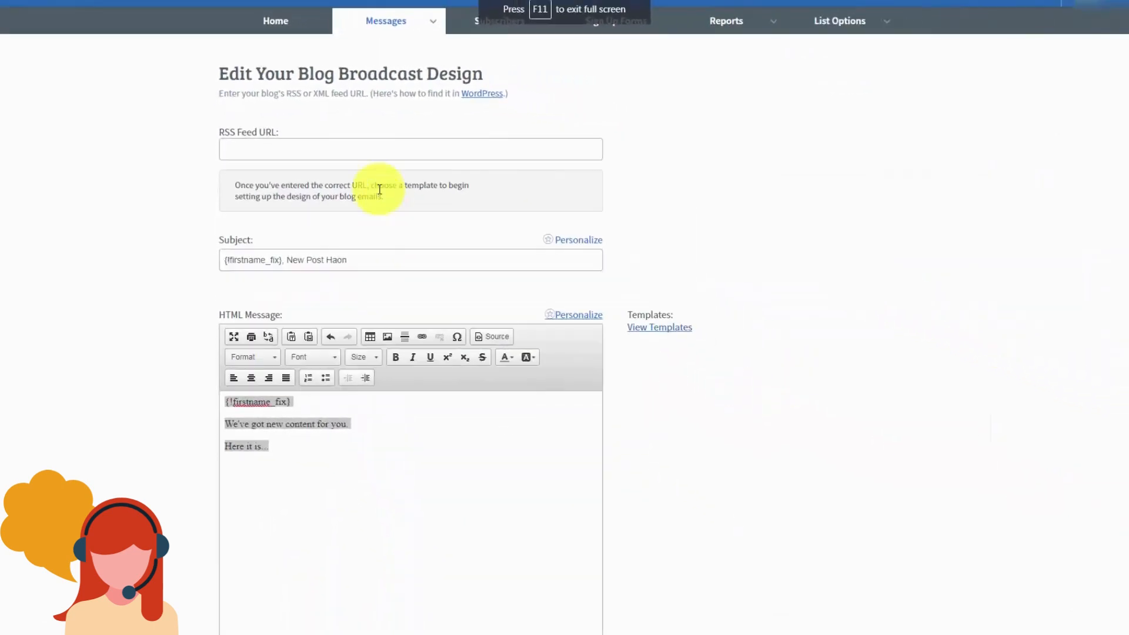
{"action": "left_click", "coordinate": [242, 146]}
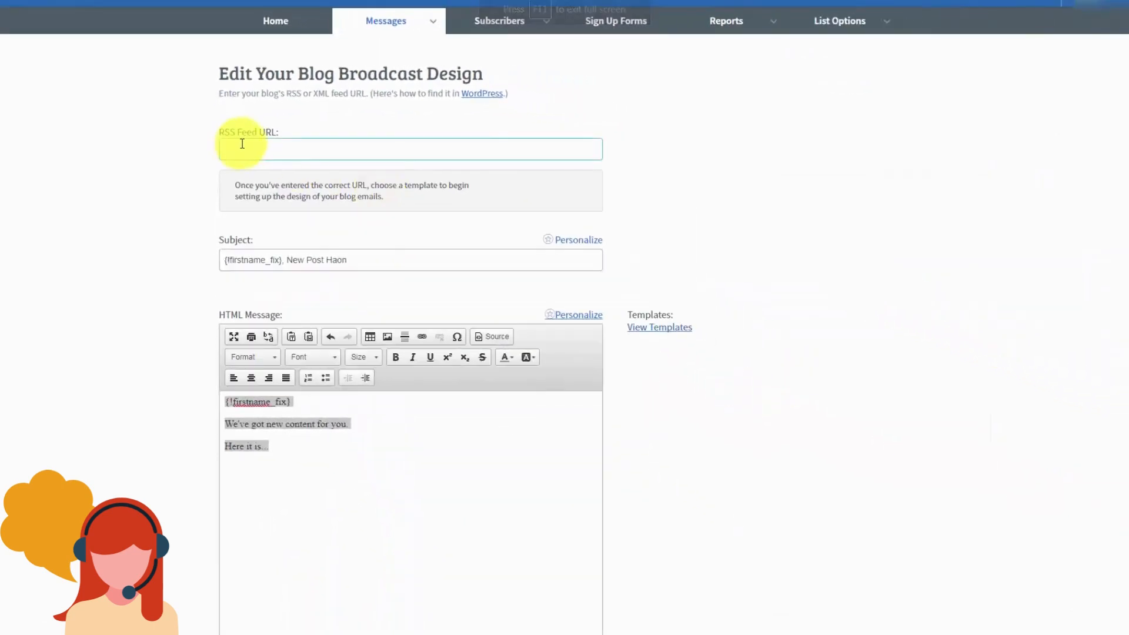
{"action": "right_click", "coordinate": [241, 146]}
{"action": "left_click", "coordinate": [267, 215]}
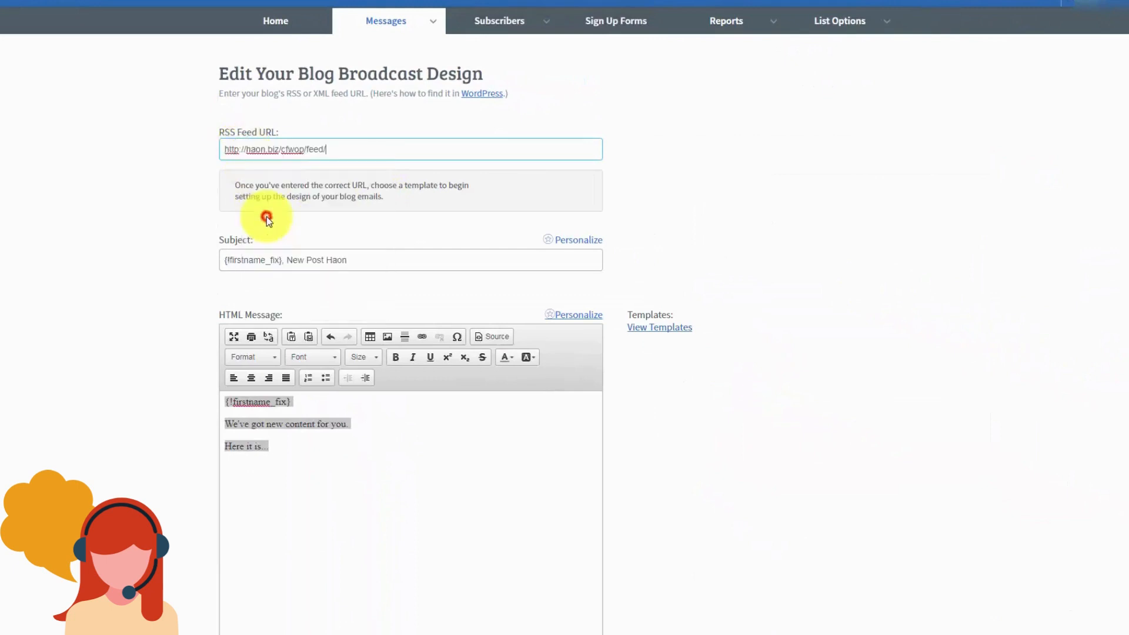
{"action": "left_click", "coordinate": [181, 245]}
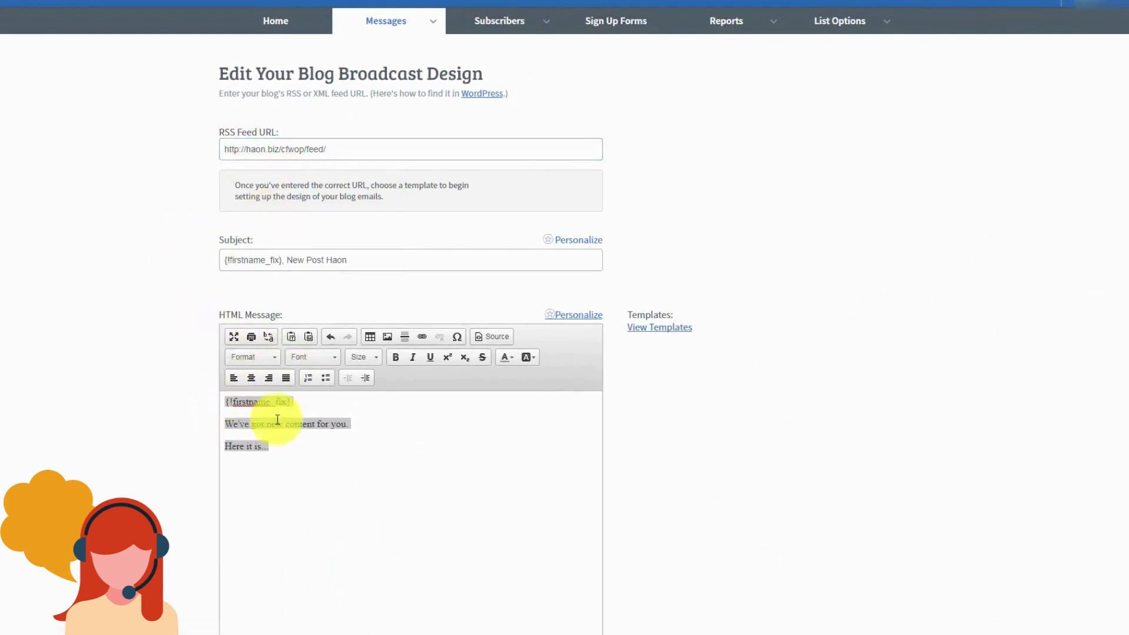
Step: Browse the list of available email templates
{"action": "left_click", "coordinate": [651, 328]}
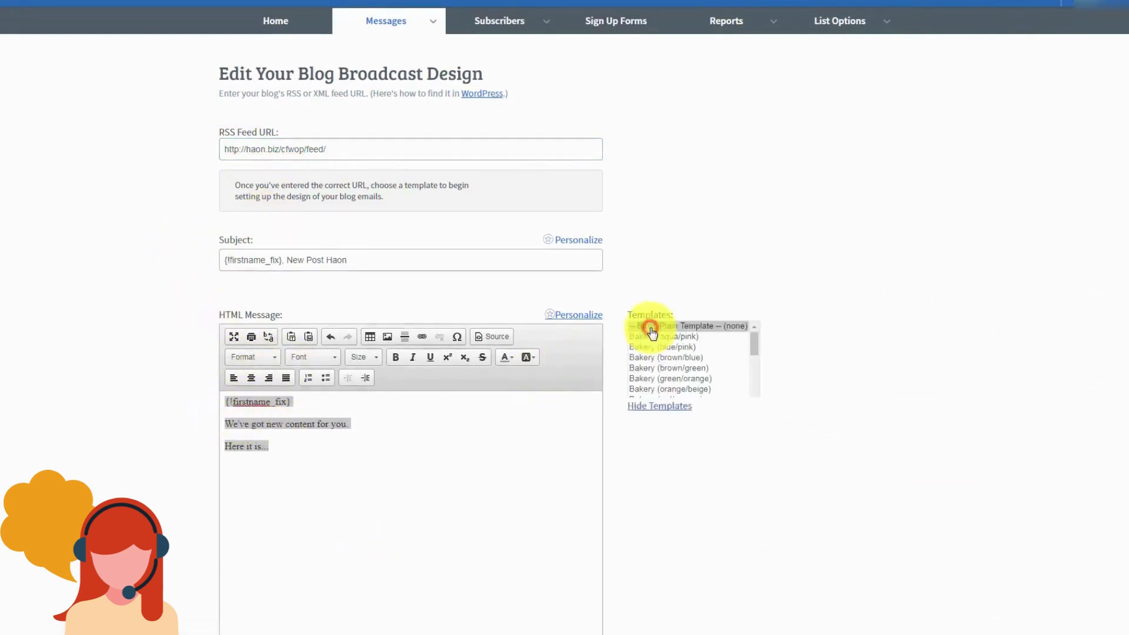
{"action": "scroll", "coordinate": [251, 162], "scroll_direction": "down", "scroll_amount": 3}
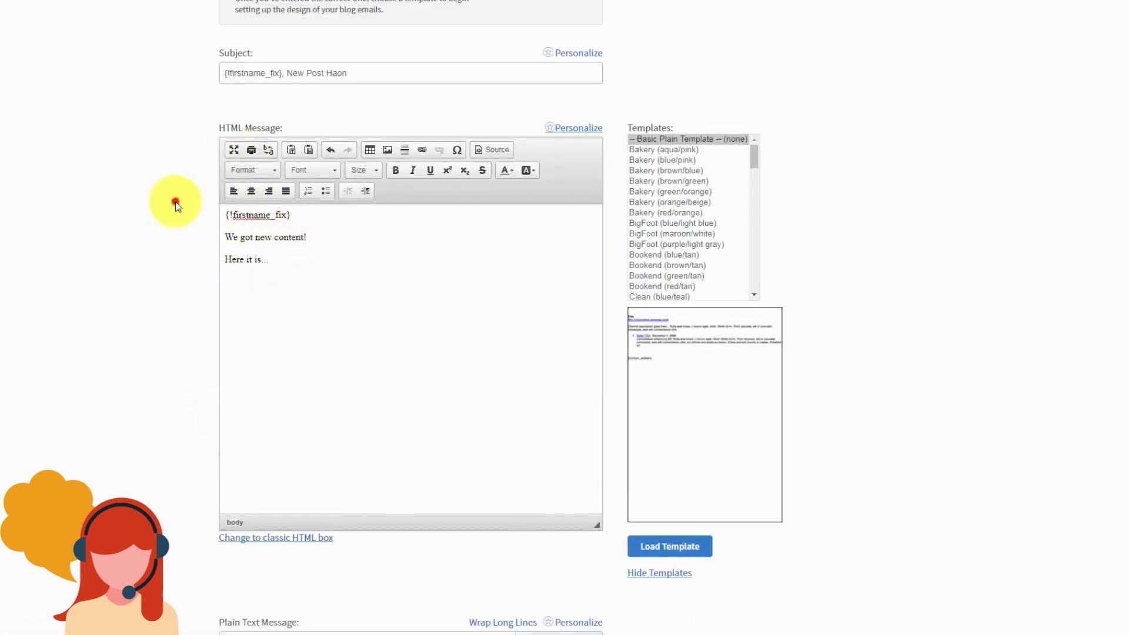
{"action": "scroll", "coordinate": [174, 203], "scroll_direction": "down", "scroll_amount": 10}
{"action": "scroll", "coordinate": [174, 202], "scroll_direction": "down", "scroll_amount": 4}
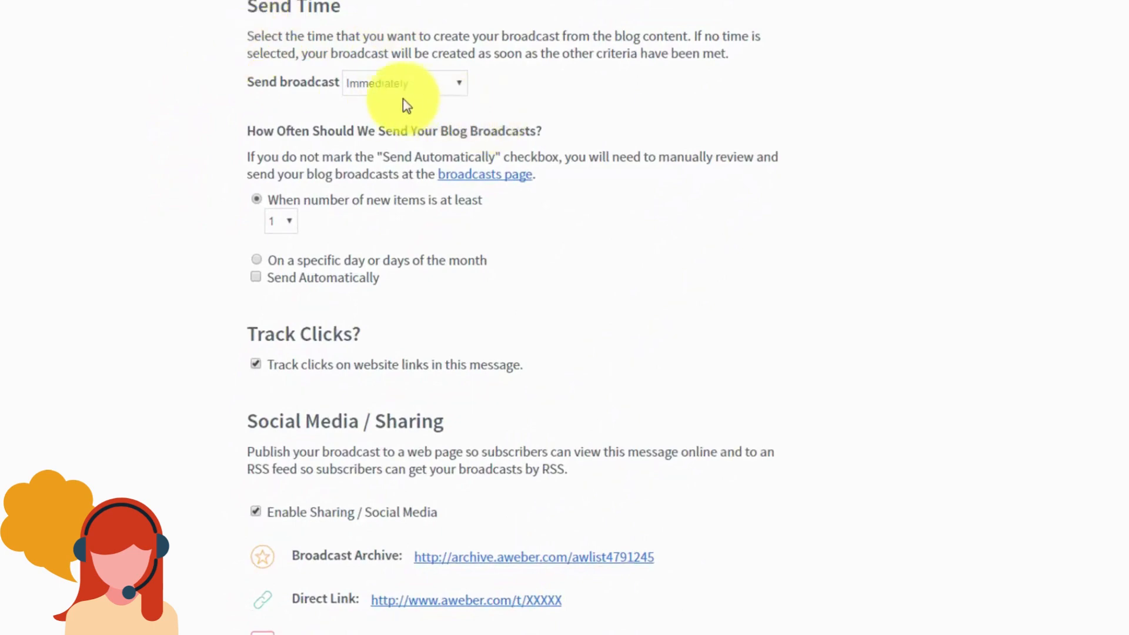
Step: Set the send schedule to 'On a specific day or days of the month' and save the blog broadcast
{"action": "left_click", "coordinate": [455, 93]}
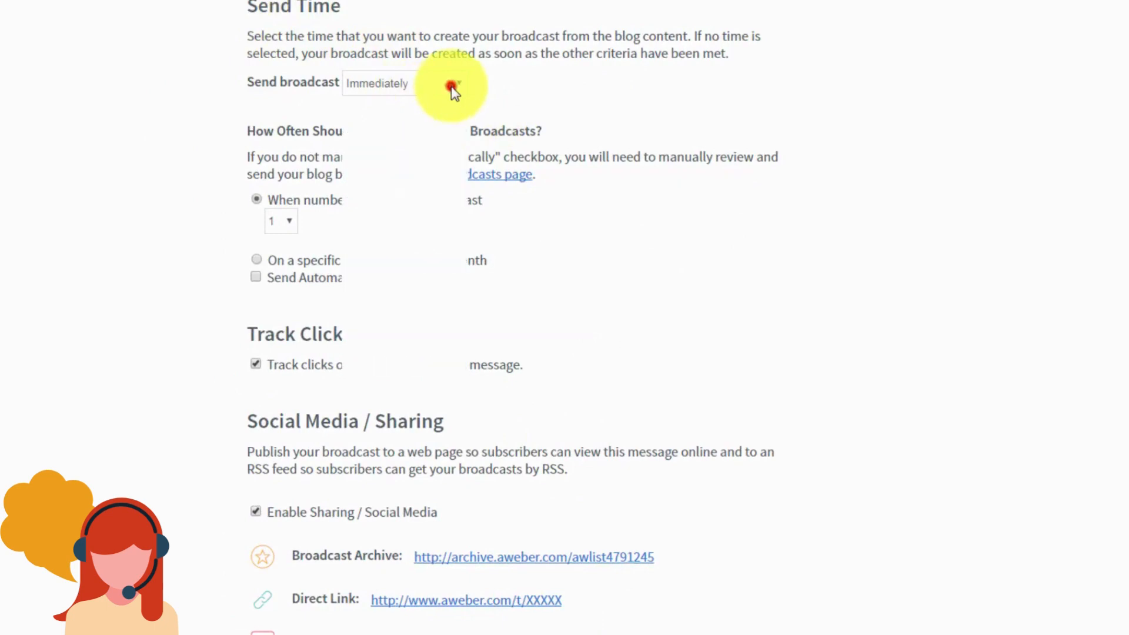
{"action": "left_click", "coordinate": [453, 91]}
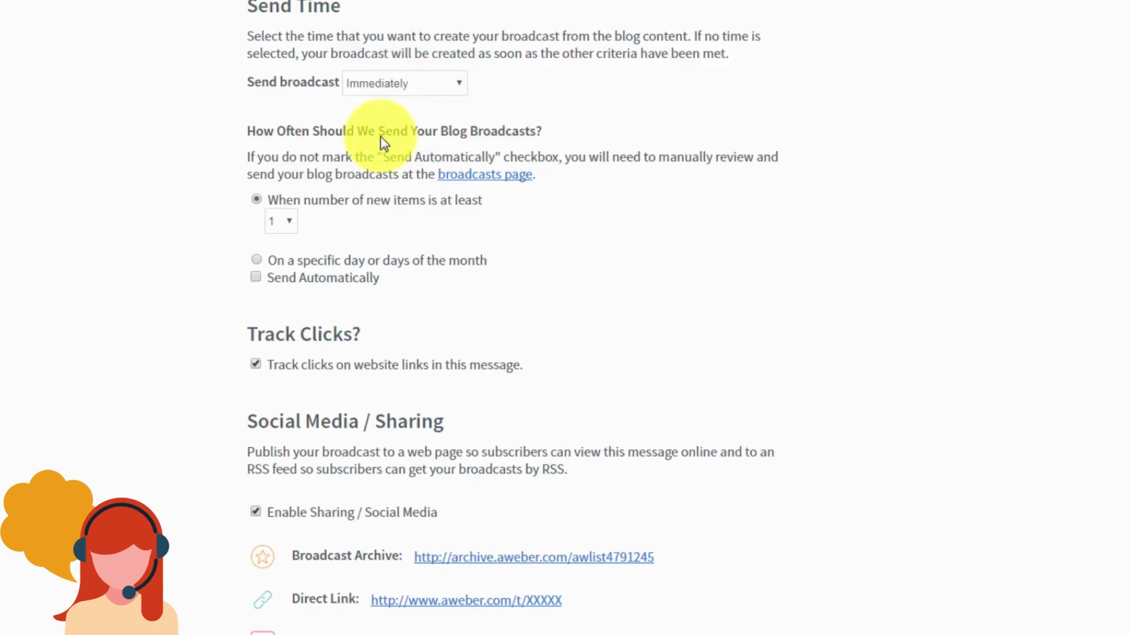
{"action": "left_click", "coordinate": [257, 260]}
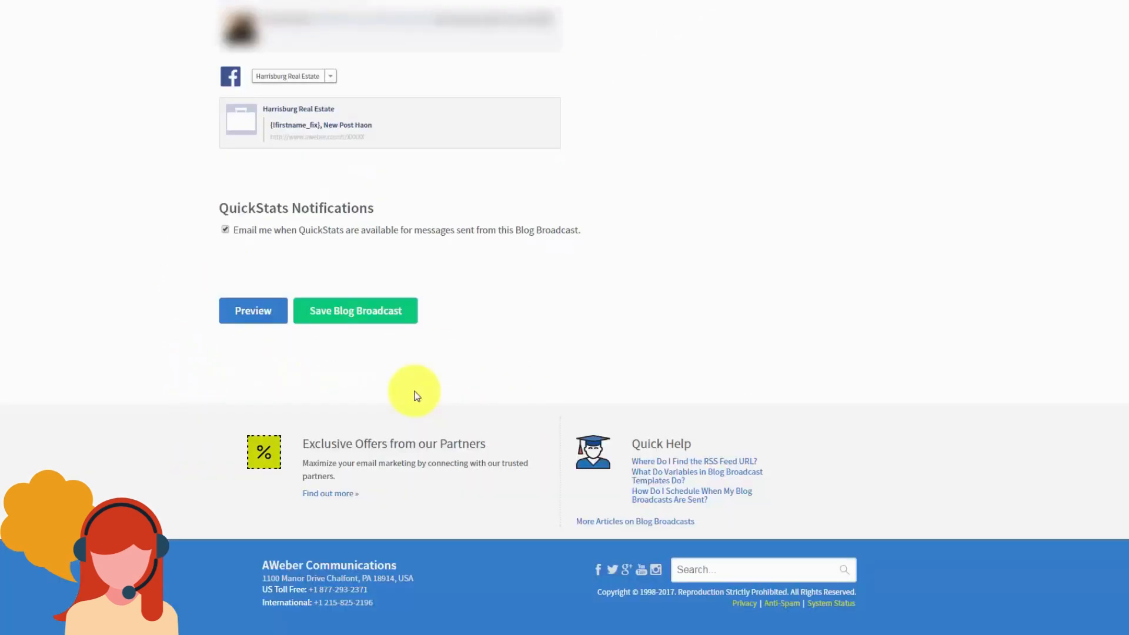
{"action": "left_click", "coordinate": [344, 324]}
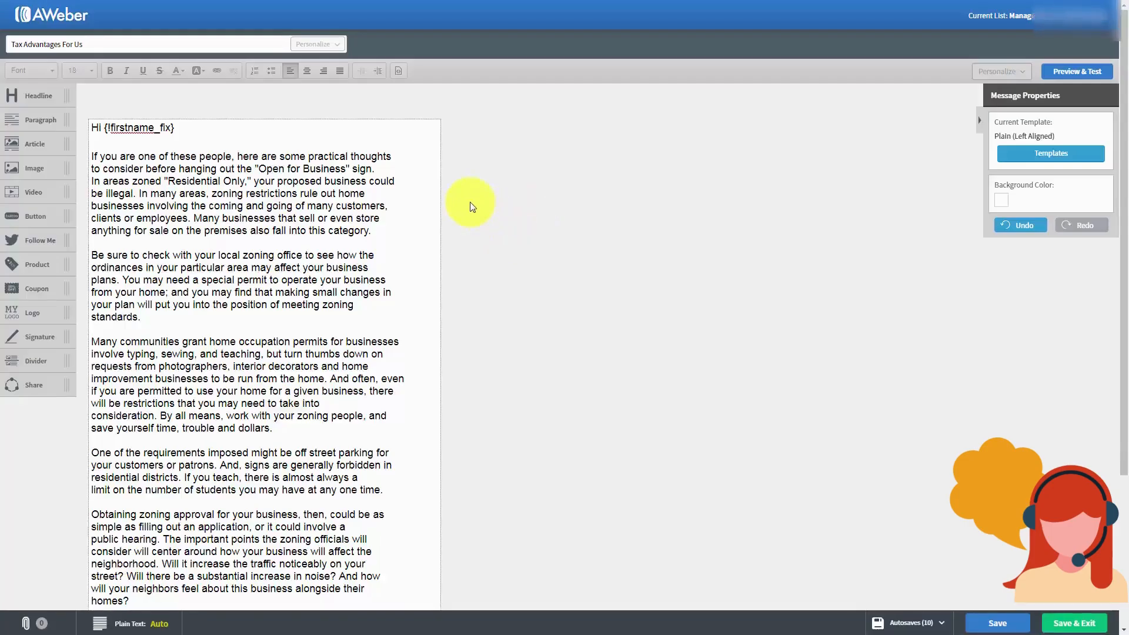
Step: Scroll down through the Tax Advantages For Us email in the message editor
{"action": "scroll", "coordinate": [470, 206], "scroll_direction": "down", "scroll_amount": 1}
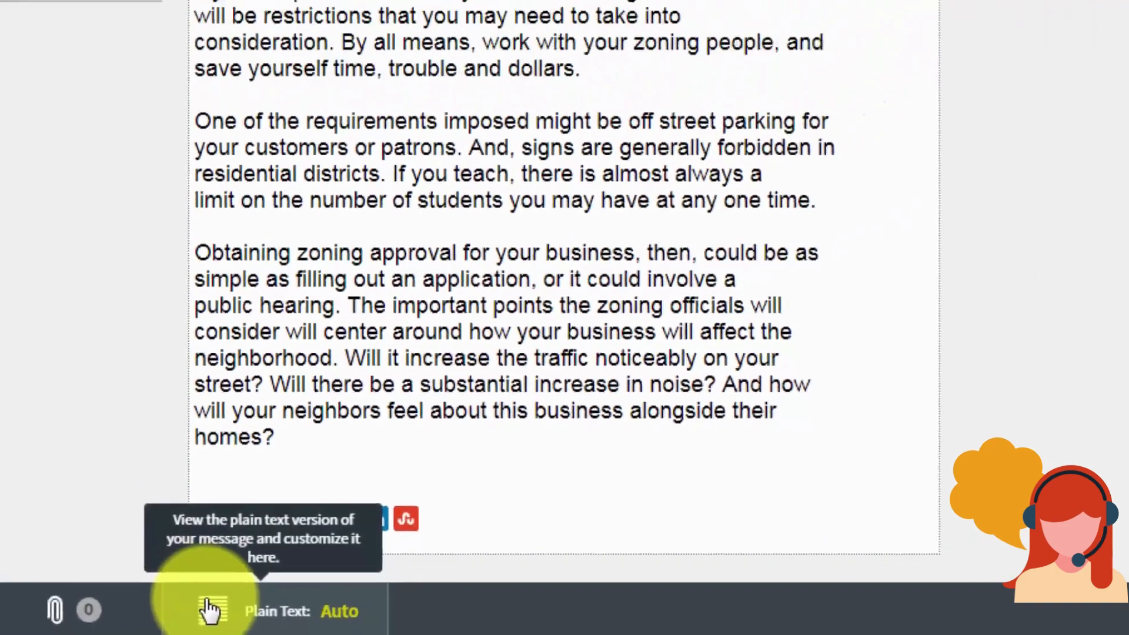
Step: Open the plain-text version of the message and switch it to Custom
{"action": "left_click", "coordinate": [260, 604]}
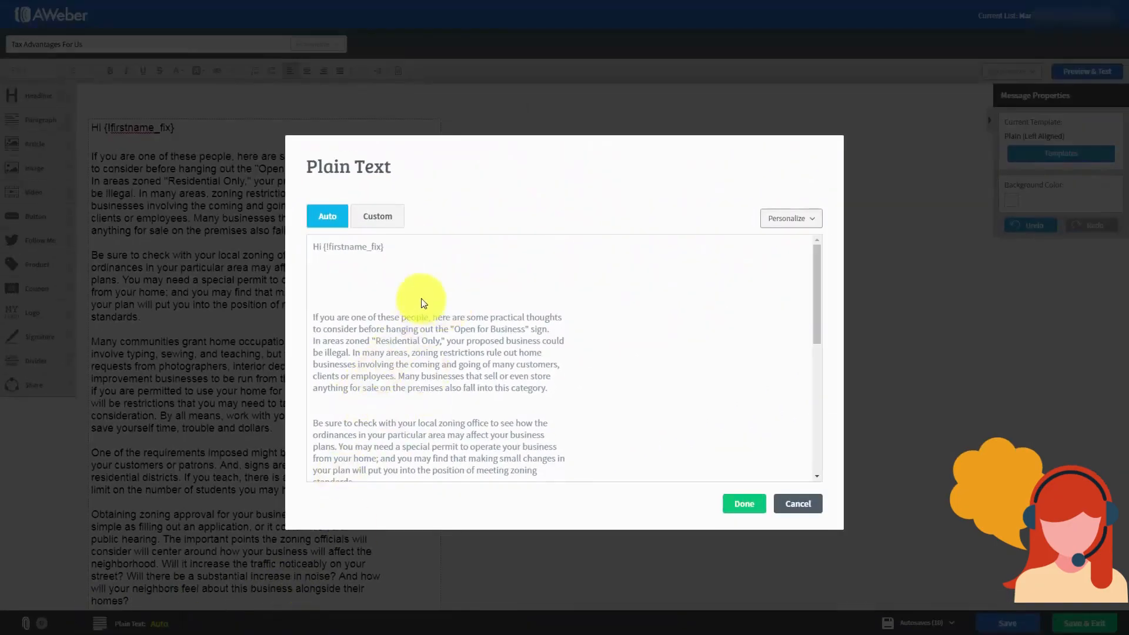
{"action": "scroll", "coordinate": [421, 302], "scroll_direction": "down", "scroll_amount": 5}
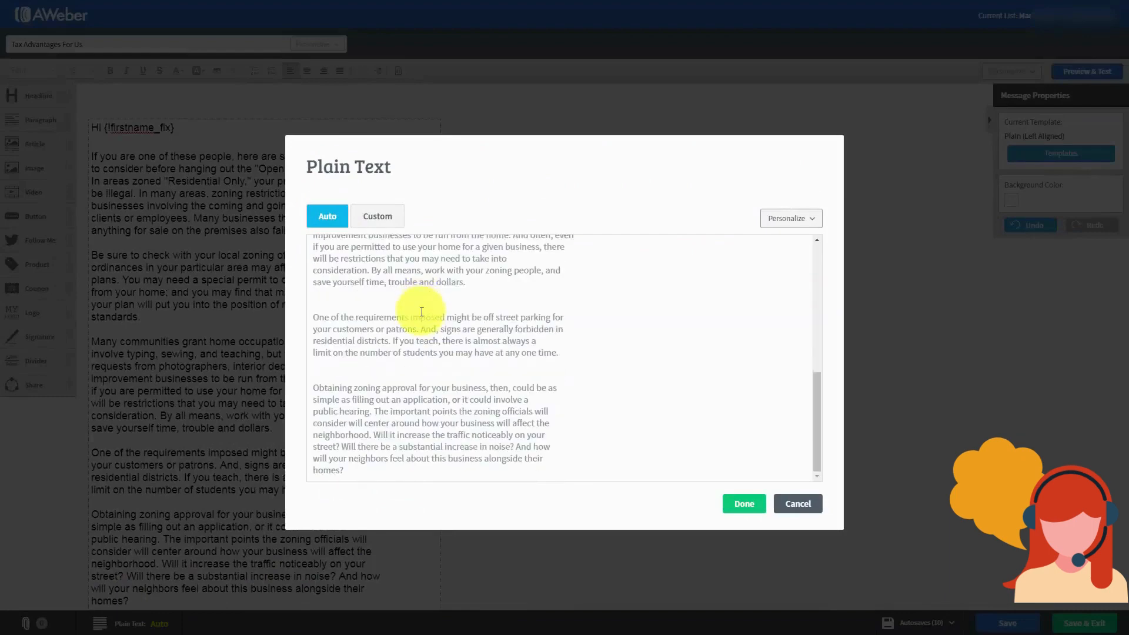
{"action": "scroll", "coordinate": [421, 316], "scroll_direction": "up", "scroll_amount": 2}
{"action": "scroll", "coordinate": [421, 316], "scroll_direction": "up", "scroll_amount": 3}
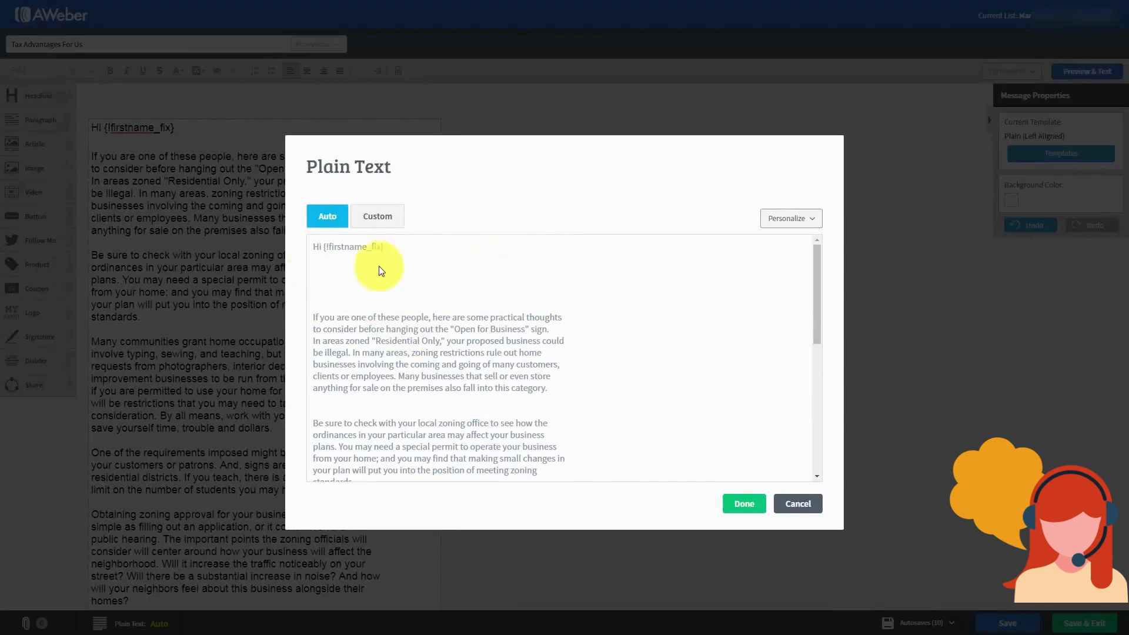
{"action": "left_click", "coordinate": [496, 291]}
{"action": "scroll", "coordinate": [495, 329], "scroll_direction": "down", "scroll_amount": 3}
{"action": "scroll", "coordinate": [494, 338], "scroll_direction": "up", "scroll_amount": 3}
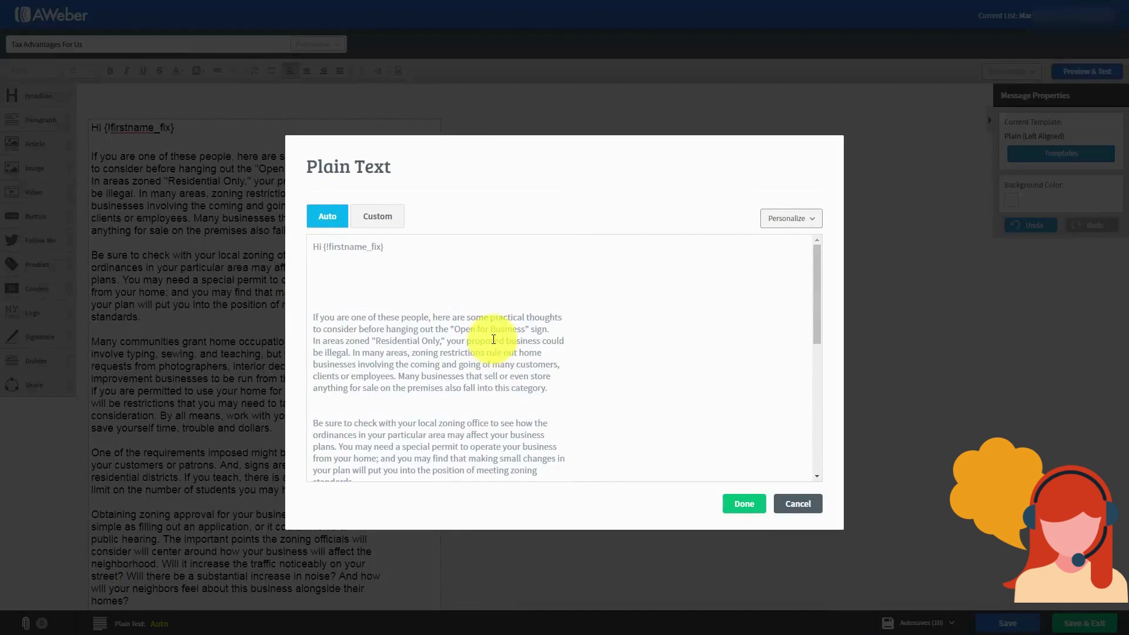
{"action": "left_click", "coordinate": [372, 221]}
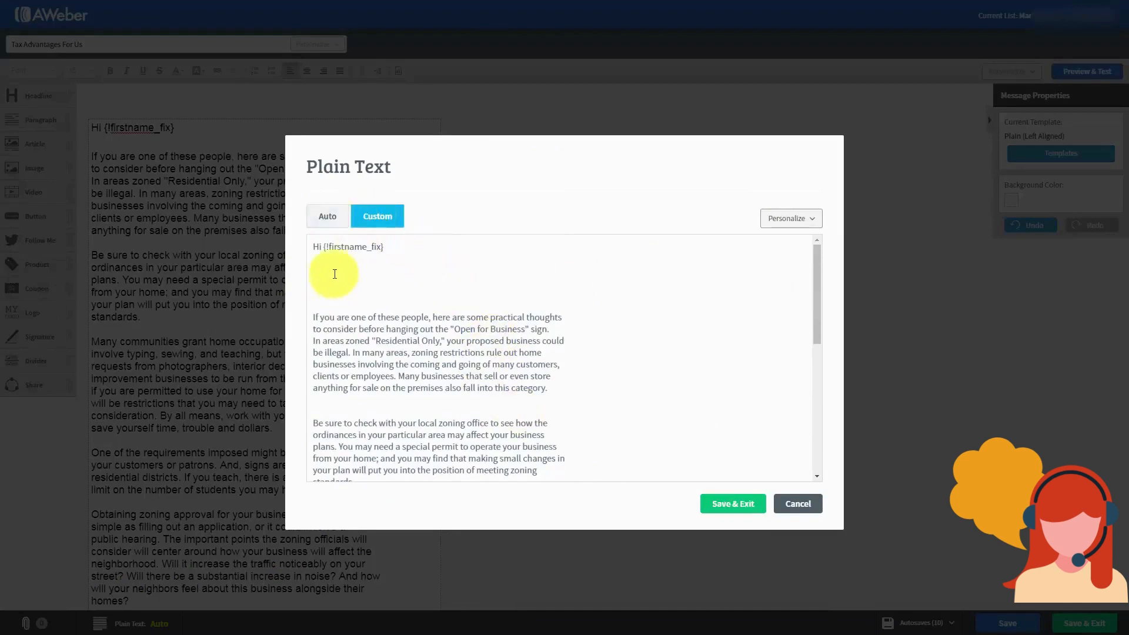
Step: Delete the blank lines under the greeting and above 'Be sure to check', then save and exit
{"action": "left_click", "coordinate": [325, 266]}
{"action": "key", "text": "Delete"}
{"action": "key", "text": "Delete"}
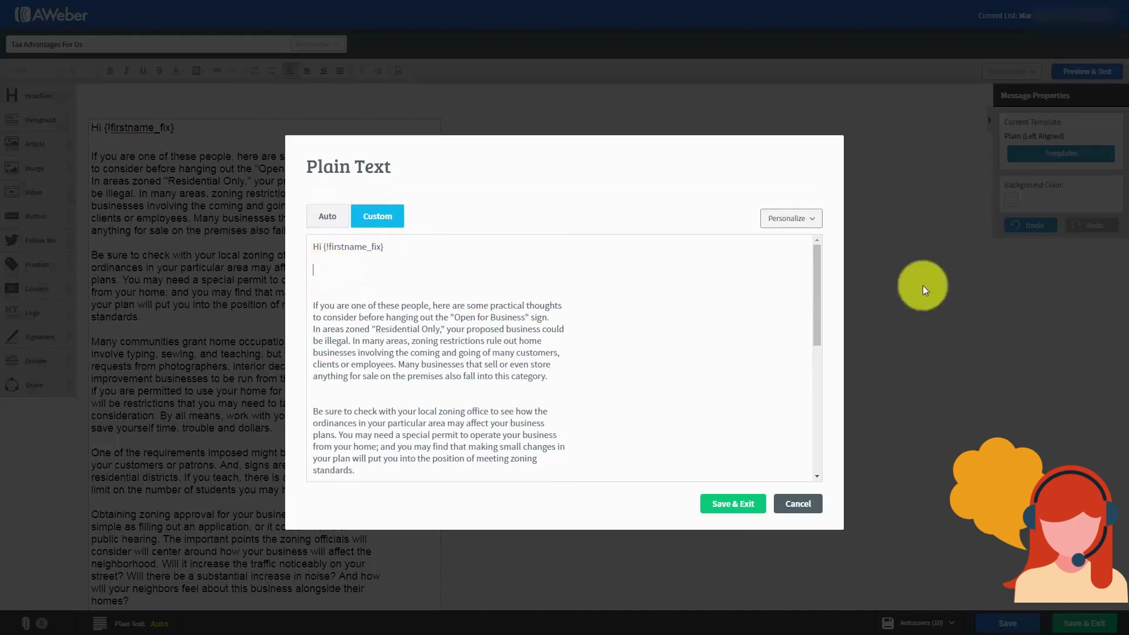
{"action": "key", "text": "Delete"}
{"action": "key", "text": "Delete"}
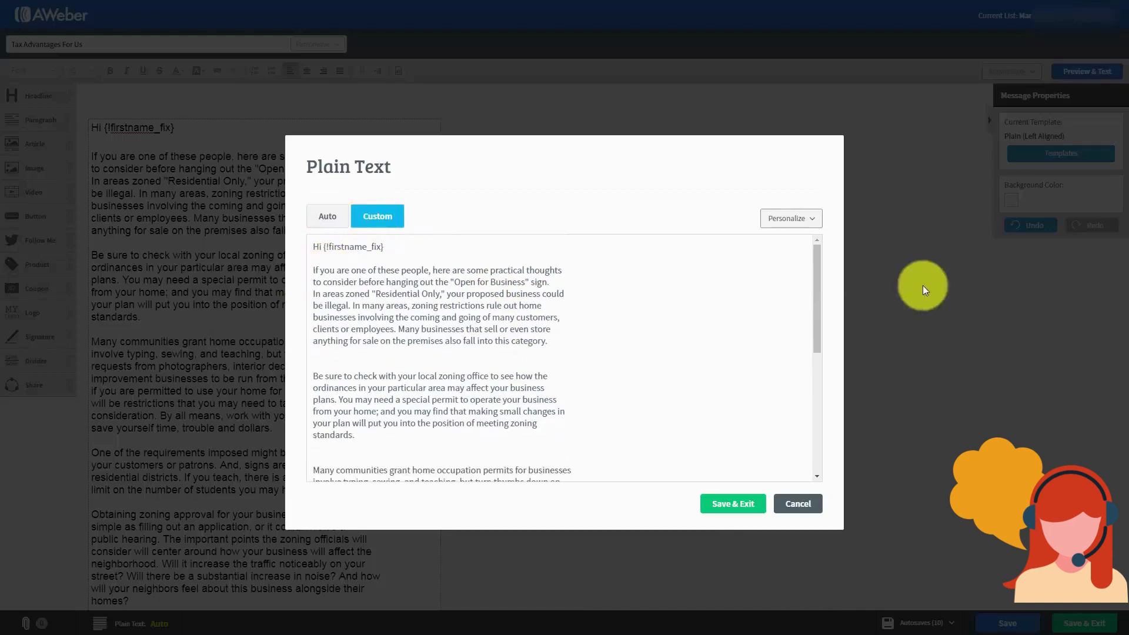
{"action": "left_click", "coordinate": [328, 365]}
{"action": "key", "text": "Delete"}
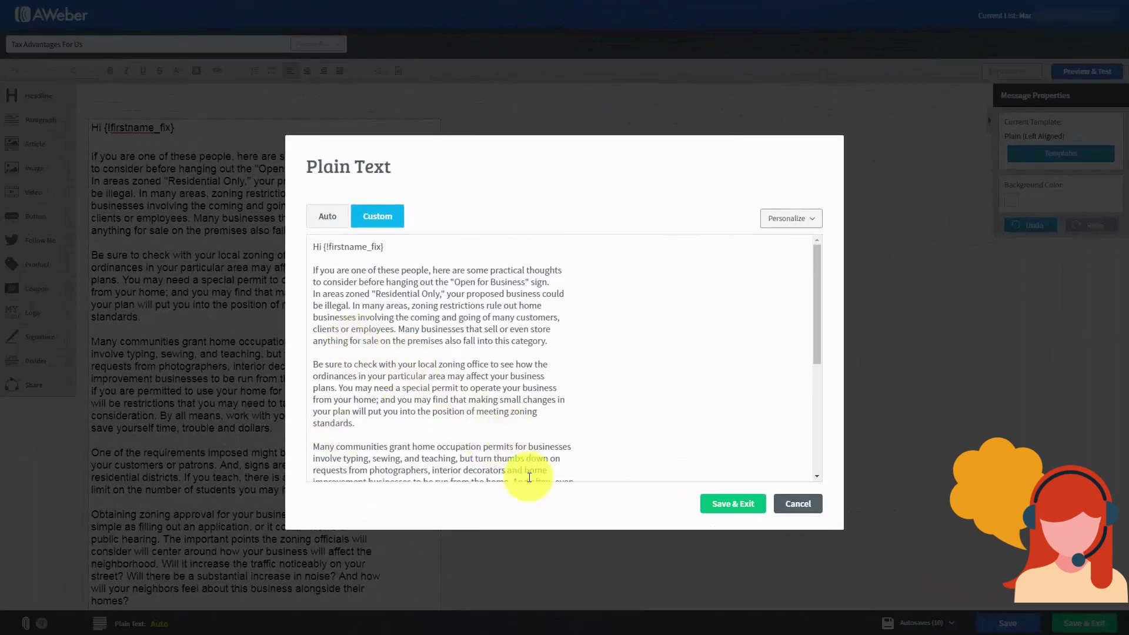
{"action": "left_click", "coordinate": [729, 506]}
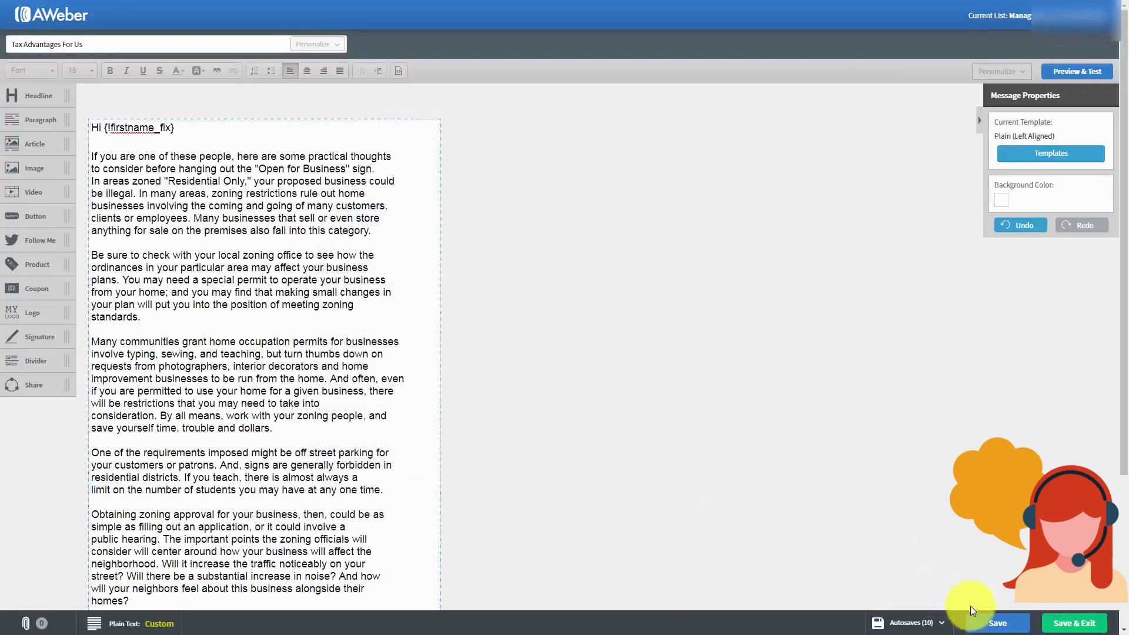
Step: Save the Tax Advantages For Us broadcast draft
{"action": "left_click", "coordinate": [982, 624]}
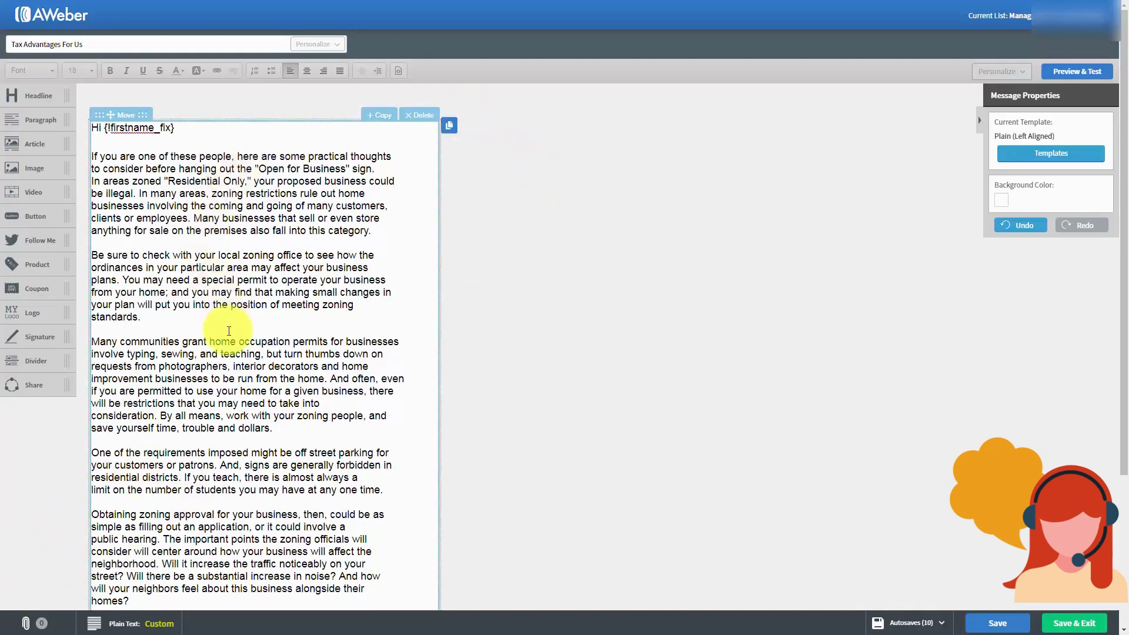
Step: Preview the Tax Advantages For Us message, then save and exit to the Drafts list
{"action": "left_click", "coordinate": [1066, 76]}
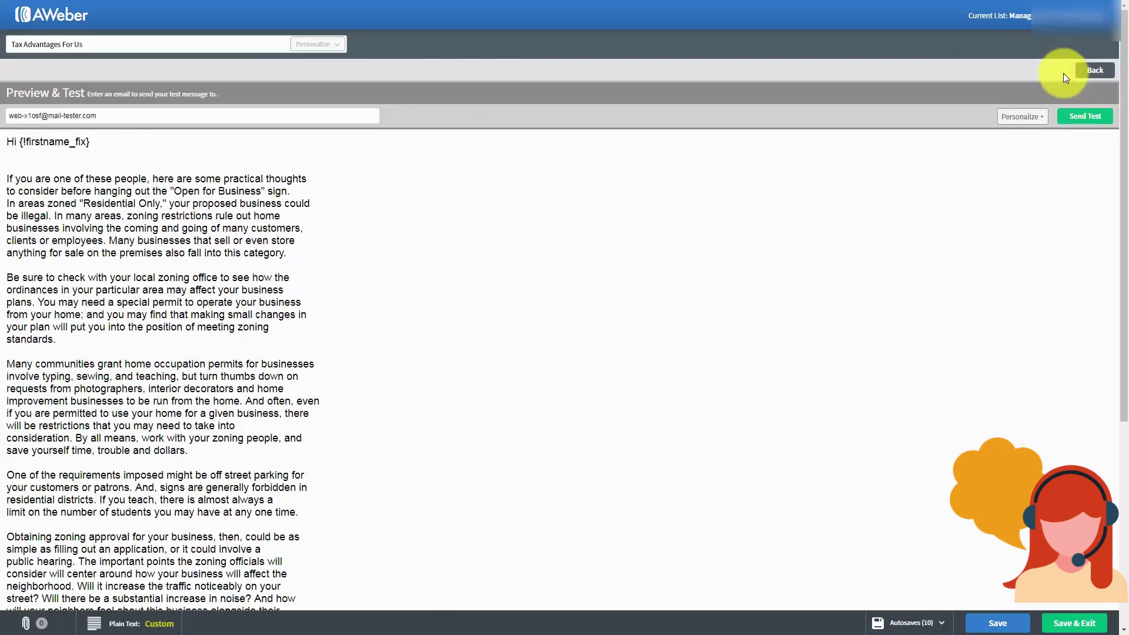
{"action": "scroll", "coordinate": [516, 271], "scroll_direction": "down", "scroll_amount": 5}
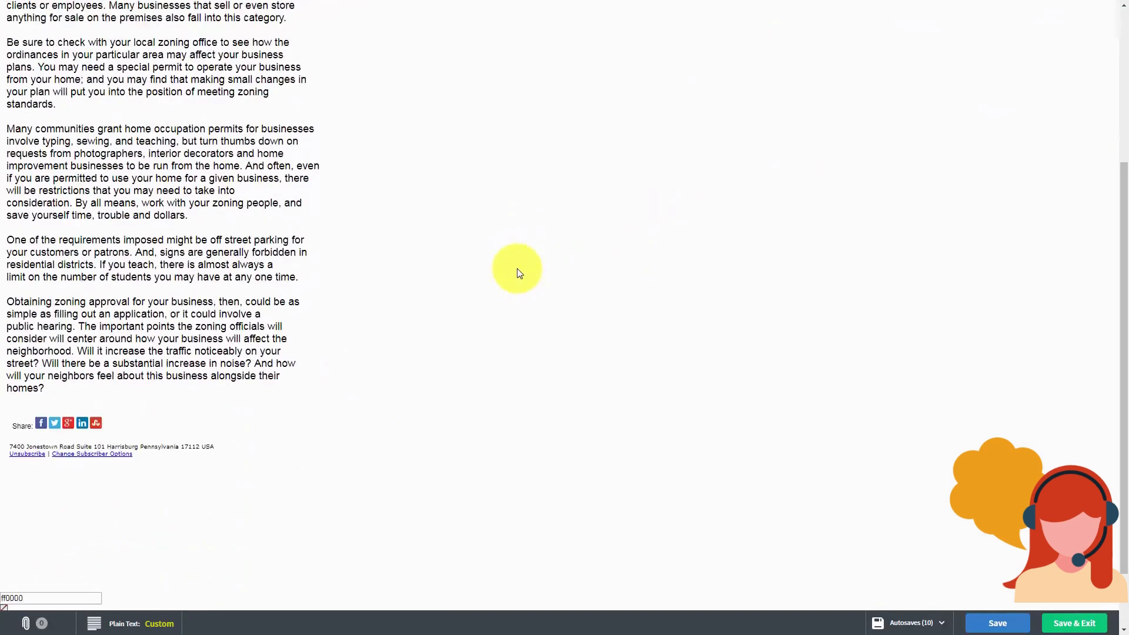
{"action": "scroll", "coordinate": [517, 272], "scroll_direction": "up", "scroll_amount": 5}
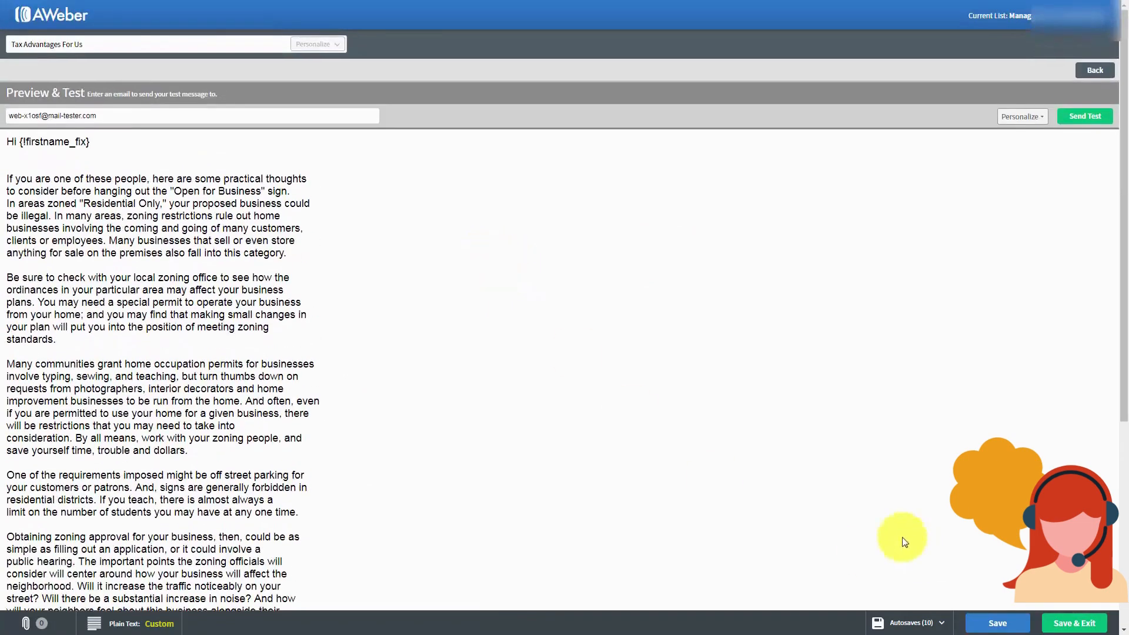
{"action": "left_click", "coordinate": [1057, 625]}
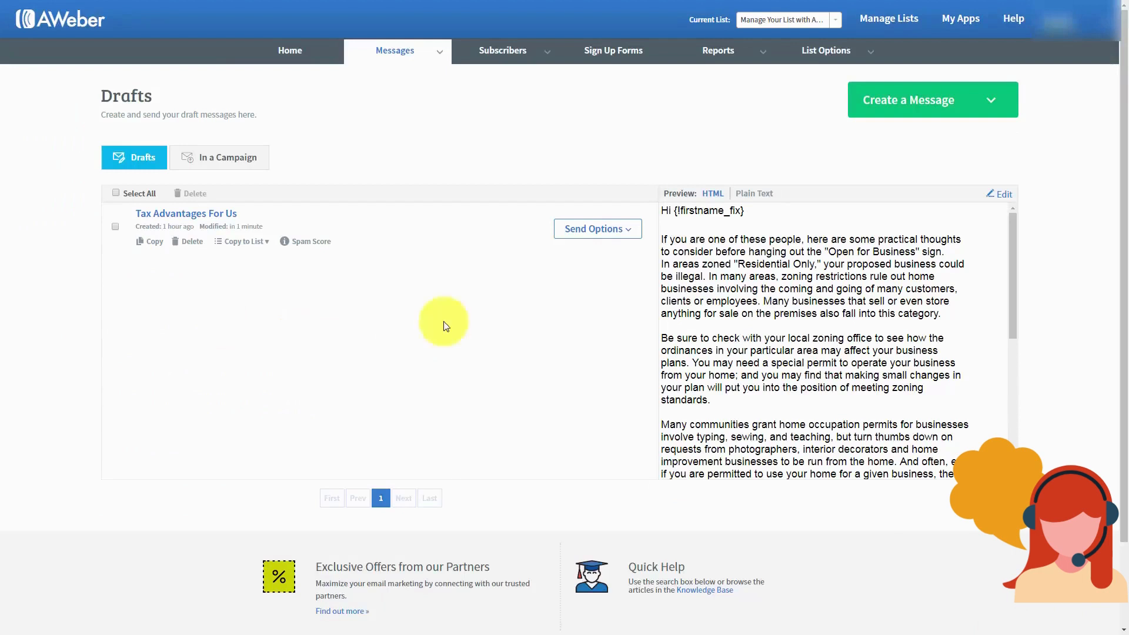
{"action": "left_click", "coordinate": [266, 242]}
{"action": "left_click", "coordinate": [266, 242]}
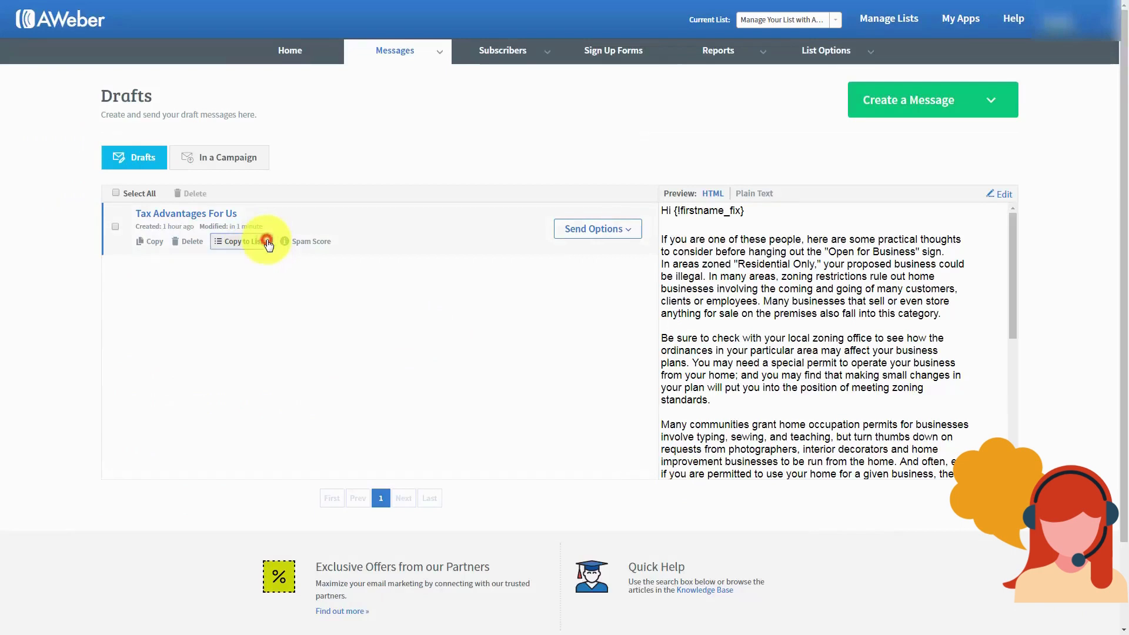
{"action": "left_click", "coordinate": [602, 230]}
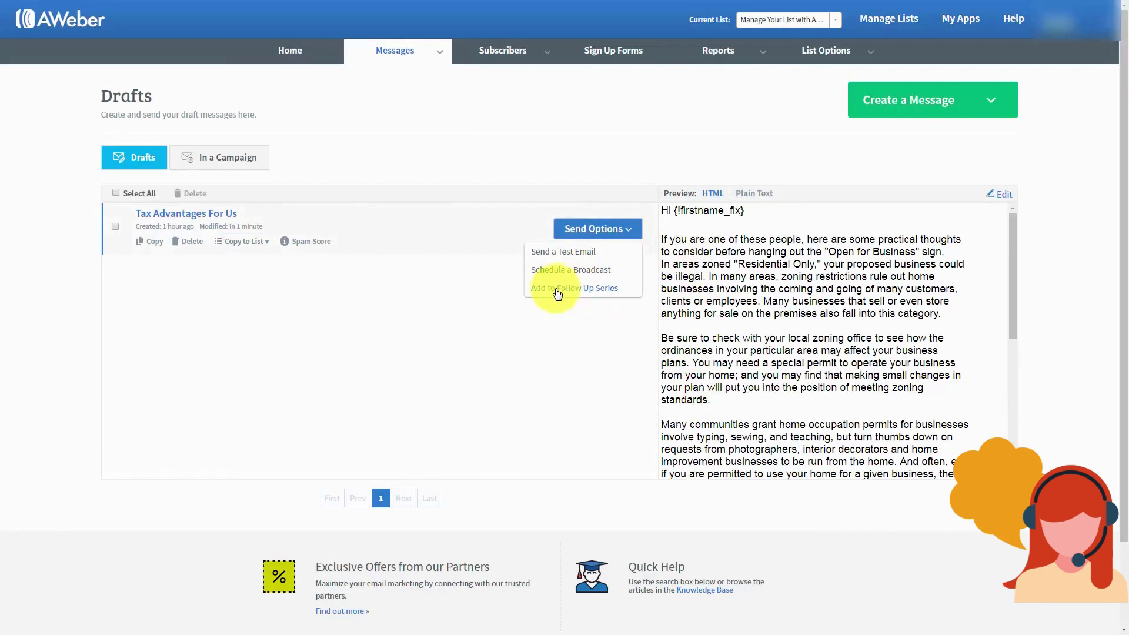
{"action": "left_click", "coordinate": [337, 286]}
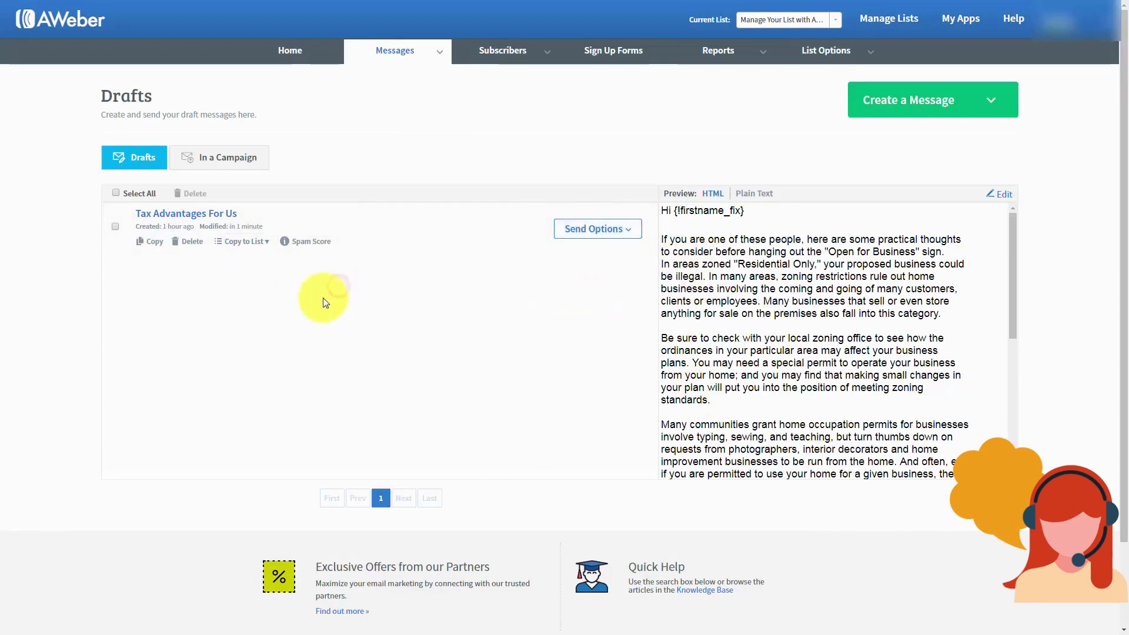
{"action": "left_click", "coordinate": [591, 229]}
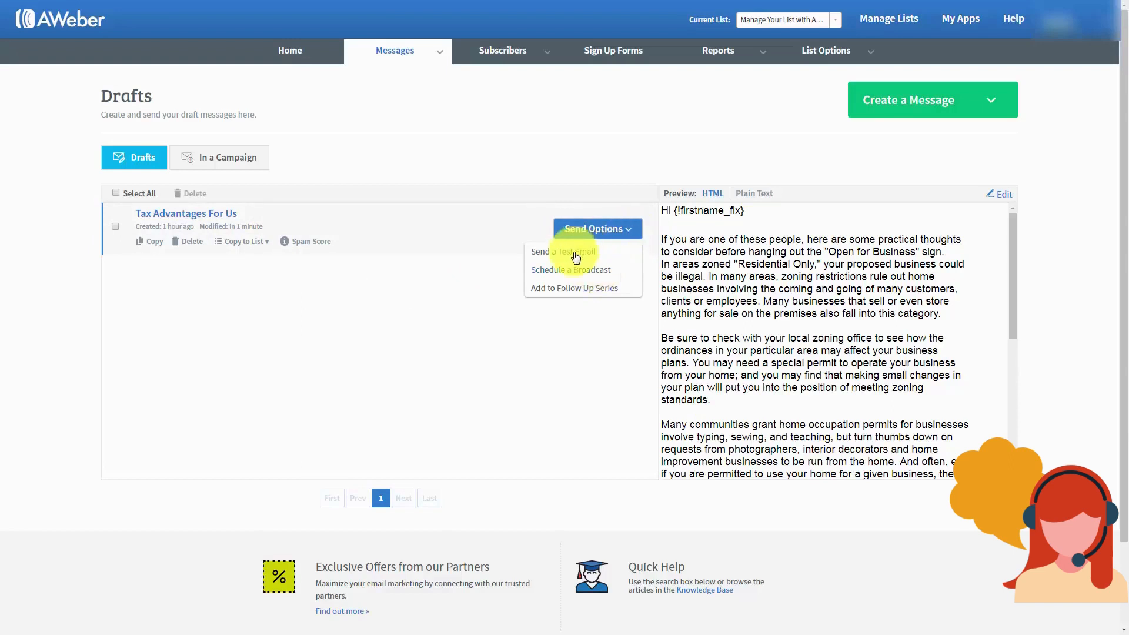
{"action": "left_click", "coordinate": [313, 287]}
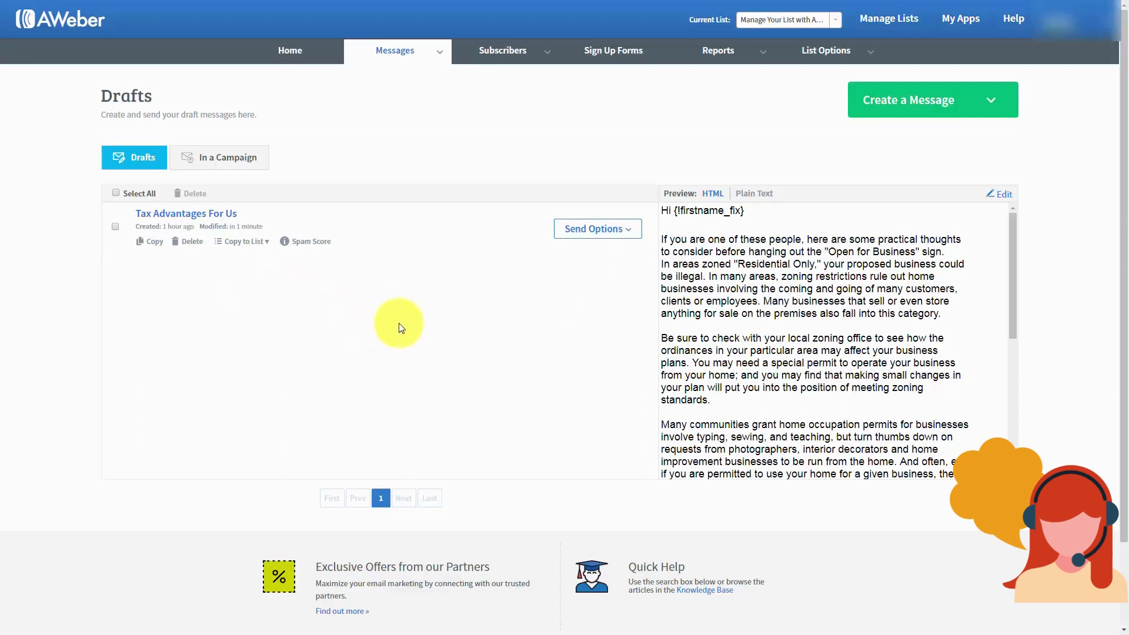
Step: Check the Tax Advantages For Us draft's spam score (0, good to send) and review the breakdown
{"action": "left_click", "coordinate": [315, 242]}
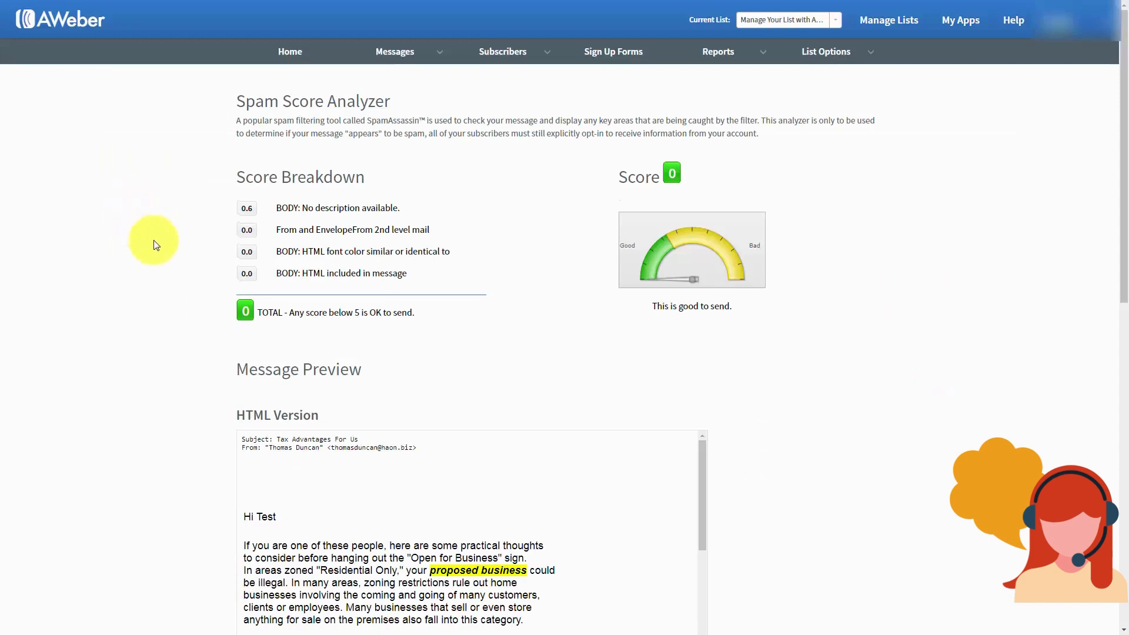
{"action": "scroll", "coordinate": [156, 245], "scroll_direction": "down", "scroll_amount": 7}
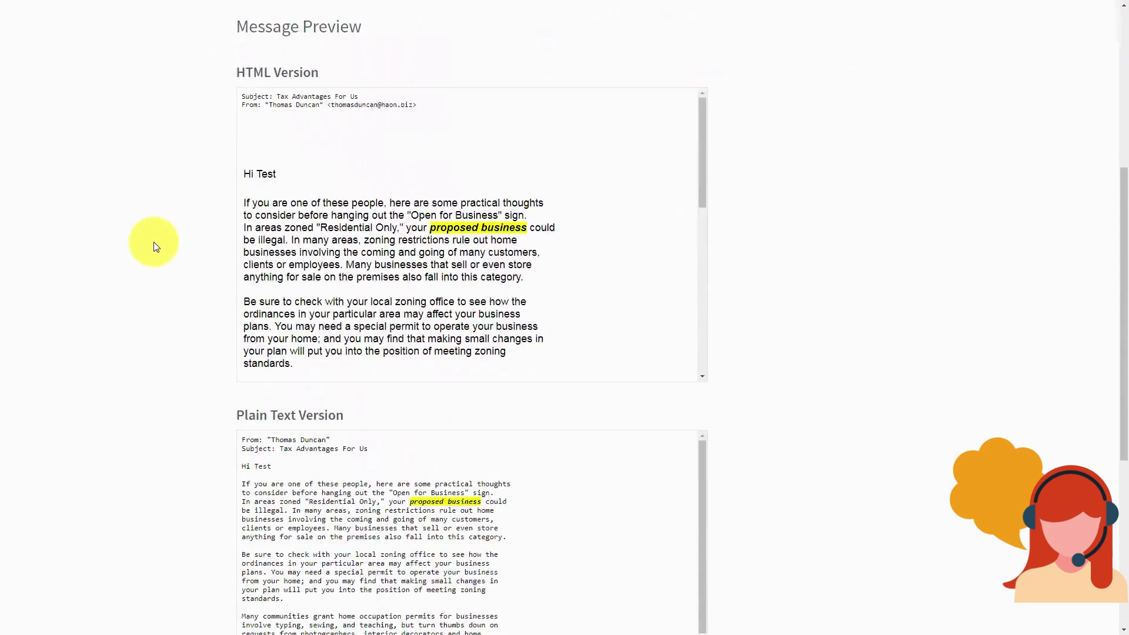
{"action": "scroll", "coordinate": [155, 246], "scroll_direction": "down", "scroll_amount": 3}
{"action": "scroll", "coordinate": [155, 246], "scroll_direction": "up", "scroll_amount": 5}
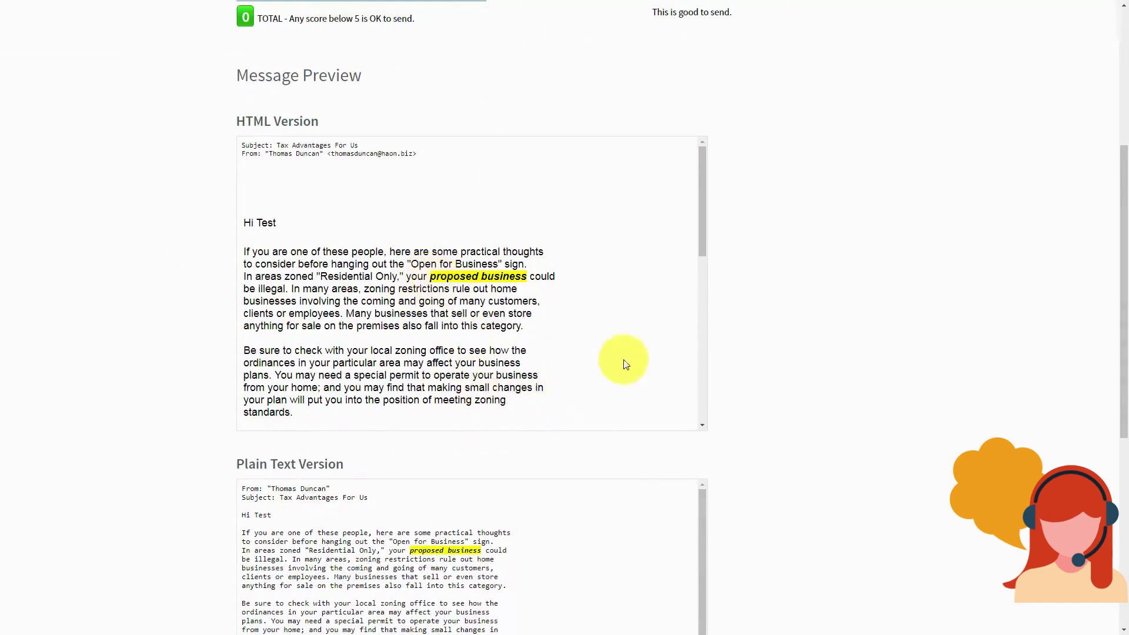
{"action": "left_click_drag", "start_coordinate": [709, 243], "coordinate": [676, 221]}
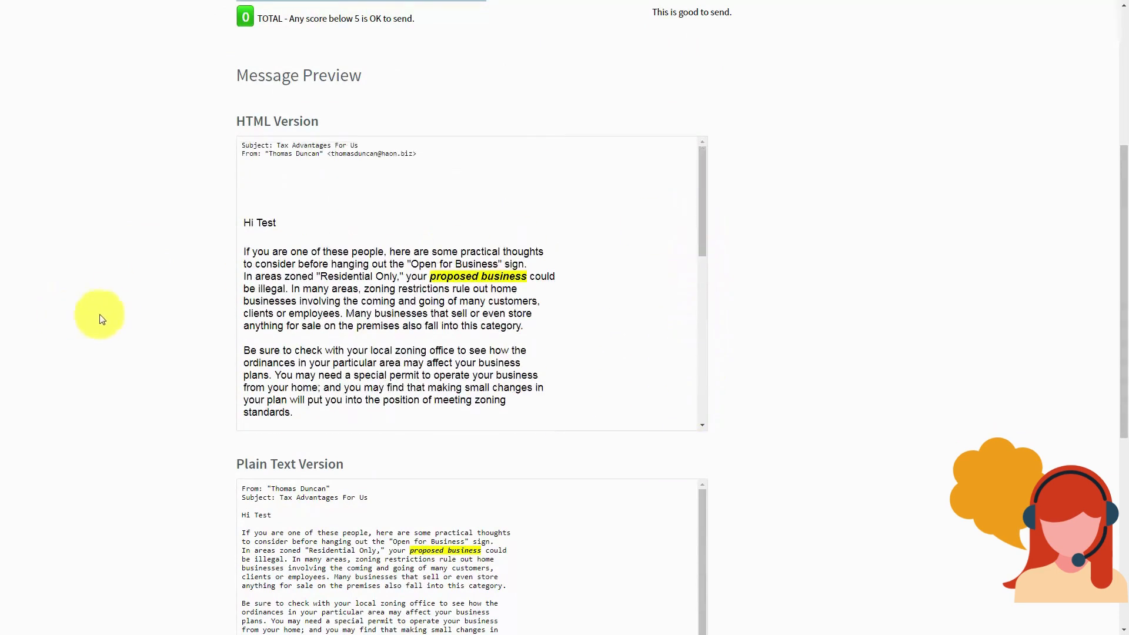
{"action": "scroll", "coordinate": [114, 315], "scroll_direction": "up", "scroll_amount": 4}
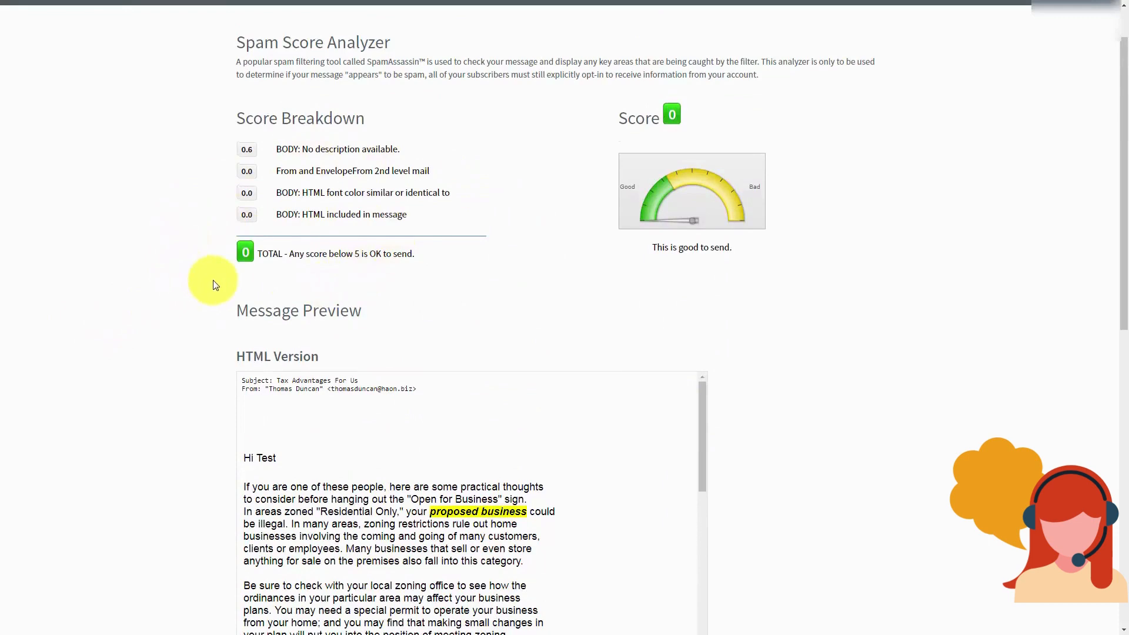
{"action": "scroll", "coordinate": [215, 285], "scroll_direction": "up", "scroll_amount": 1}
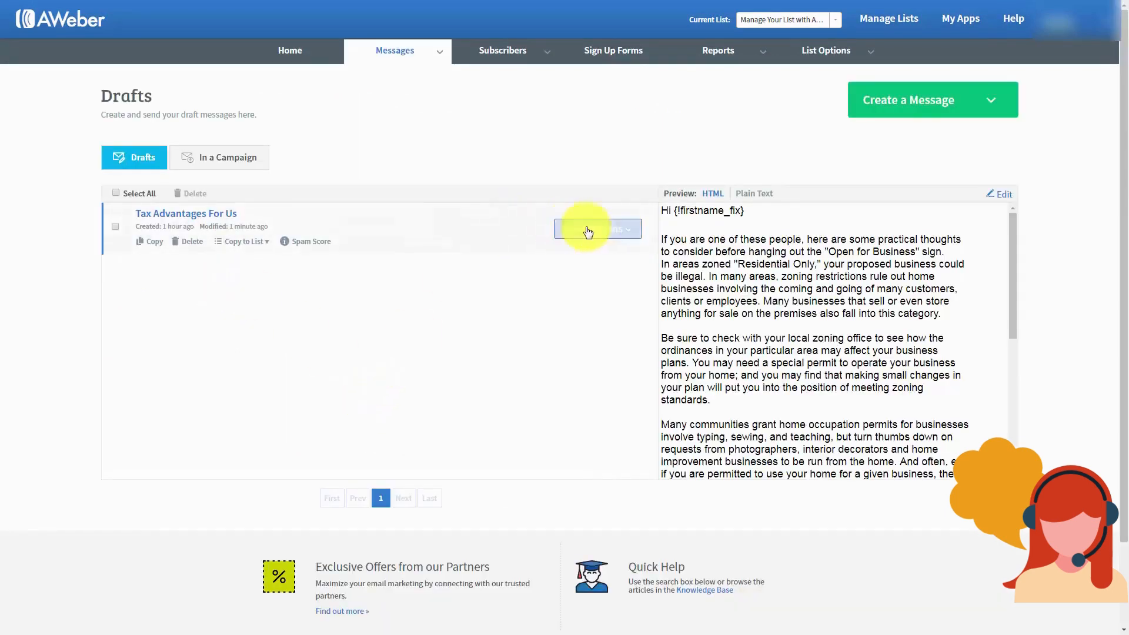
Step: Send a test copy of the 'Tax Advantages For Us' draft to the suggested recipient's e-mail address
{"action": "left_click", "coordinate": [629, 234]}
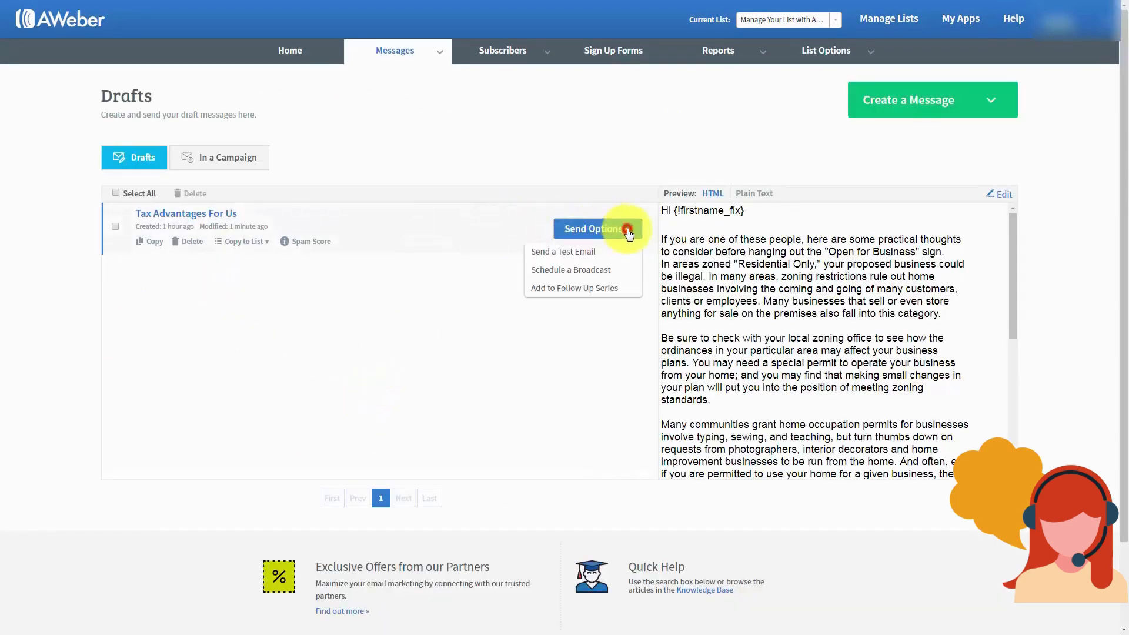
{"action": "left_click", "coordinate": [551, 252]}
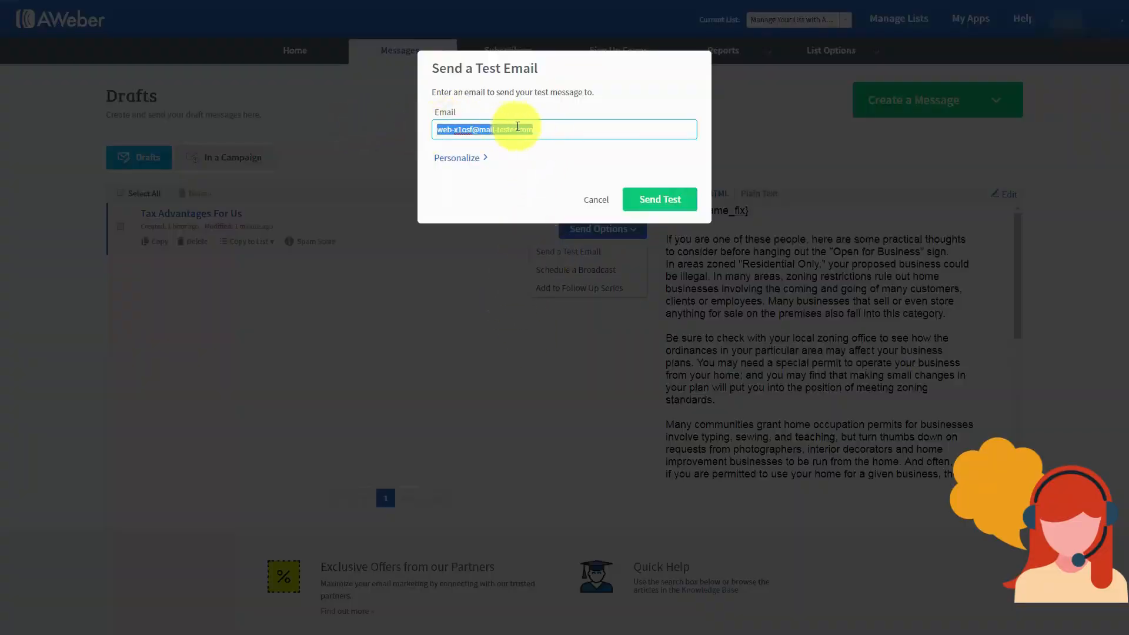
{"action": "type", "text": "th"}
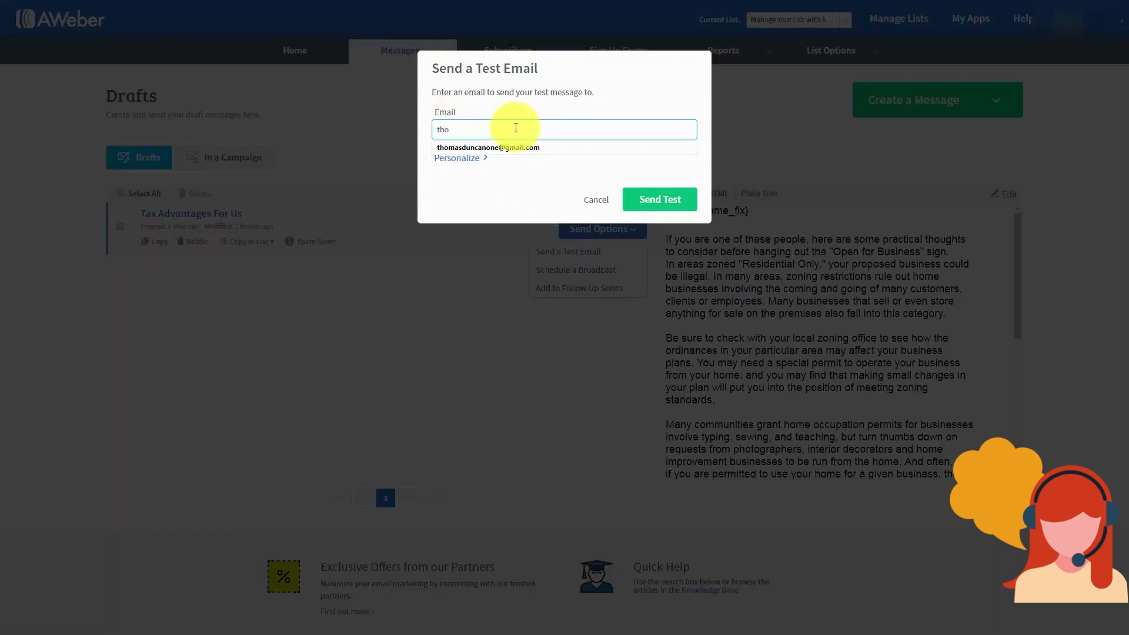
{"action": "type", "text": "o"}
{"action": "left_click", "coordinate": [504, 147]}
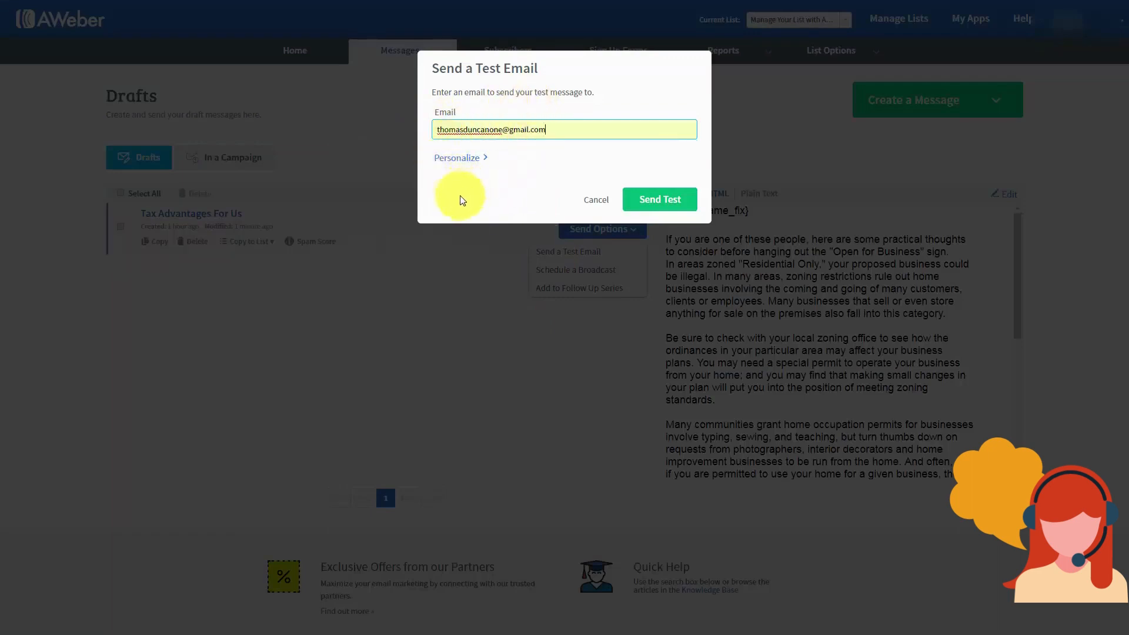
{"action": "left_click", "coordinate": [656, 209]}
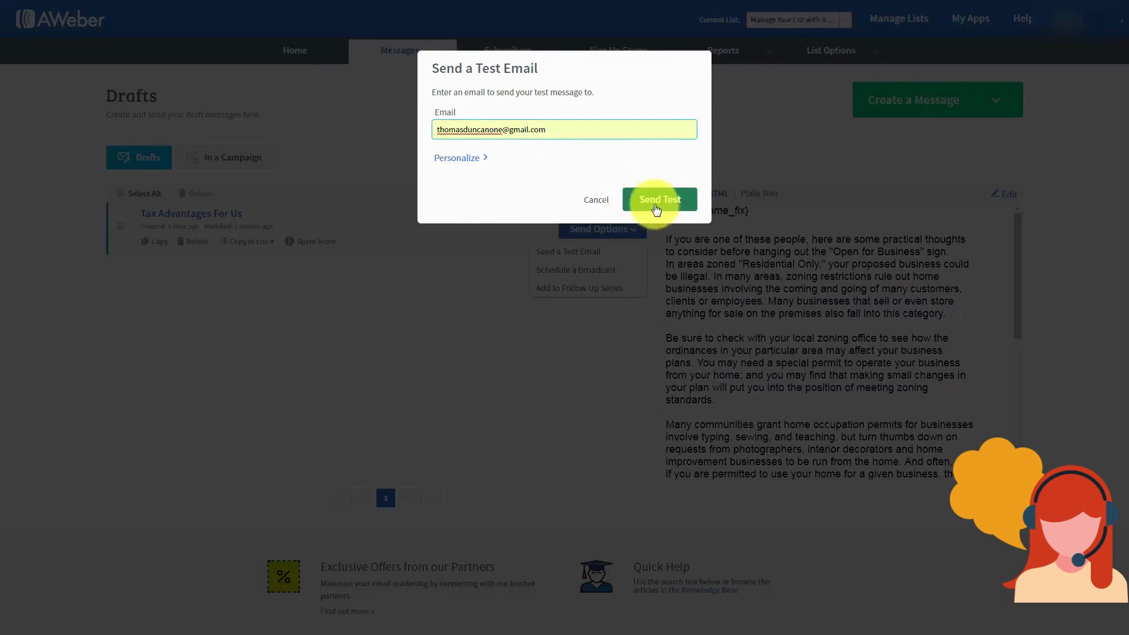